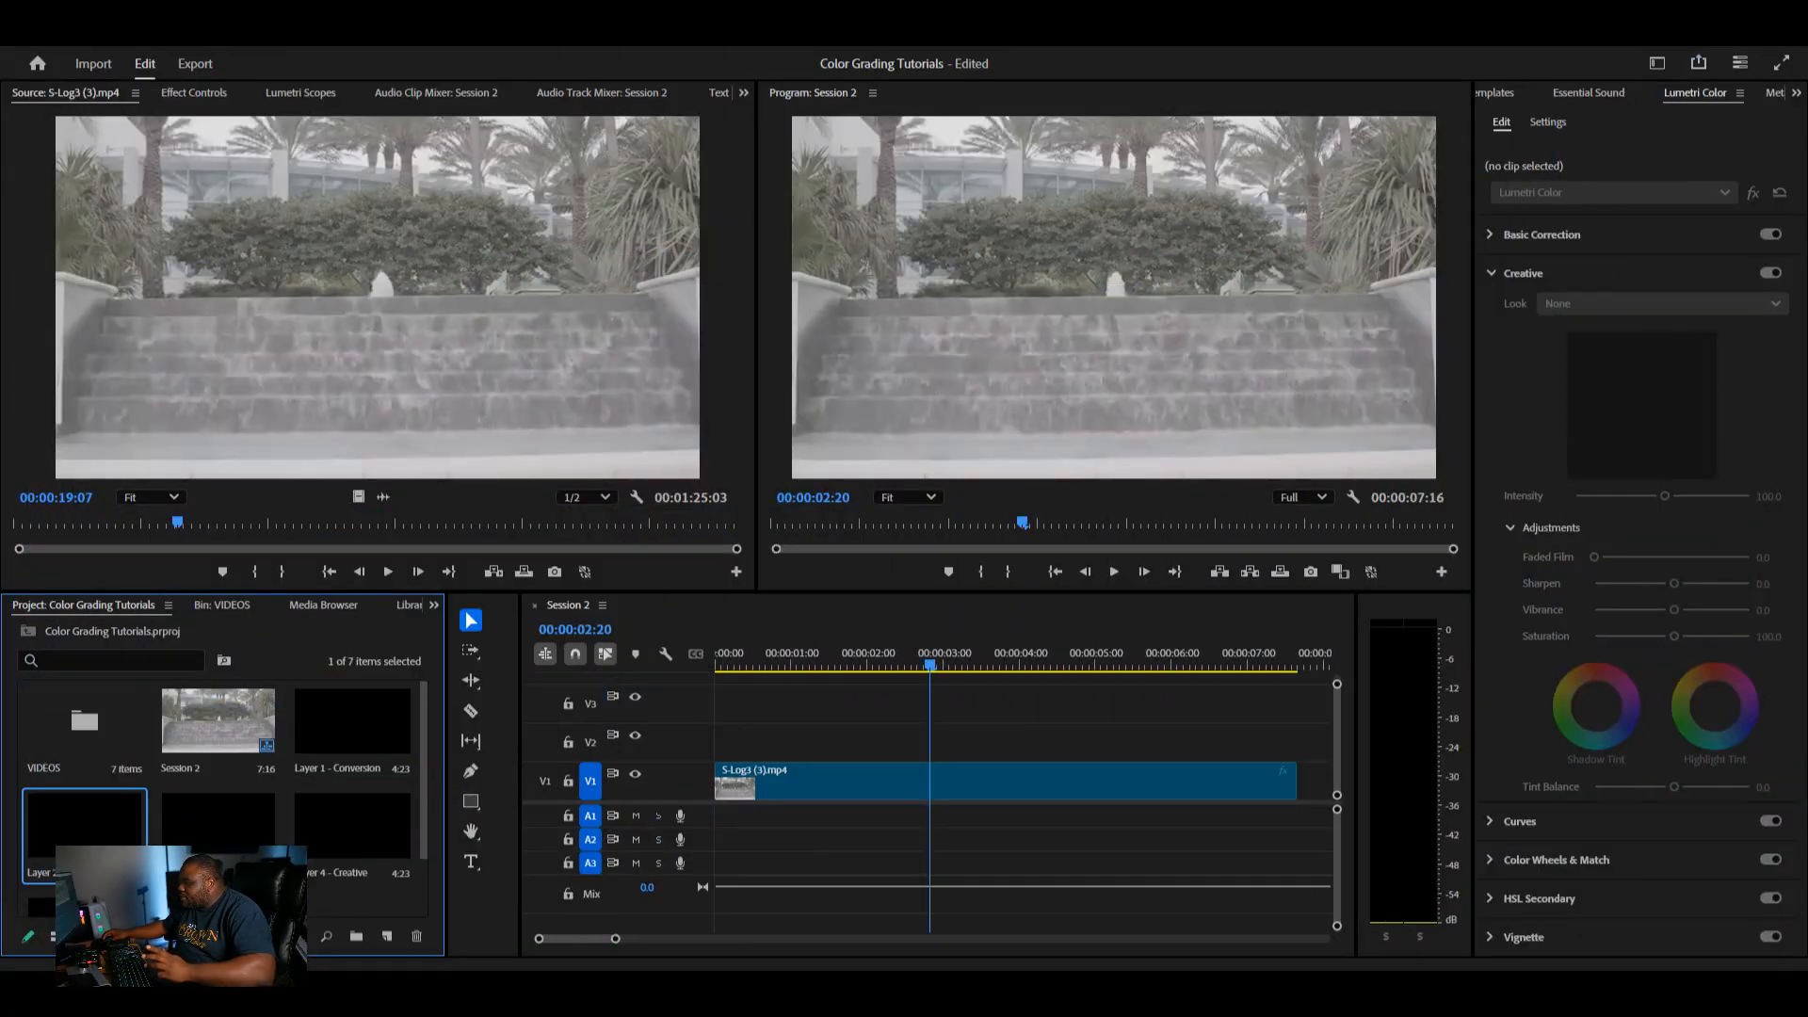
key("Right")
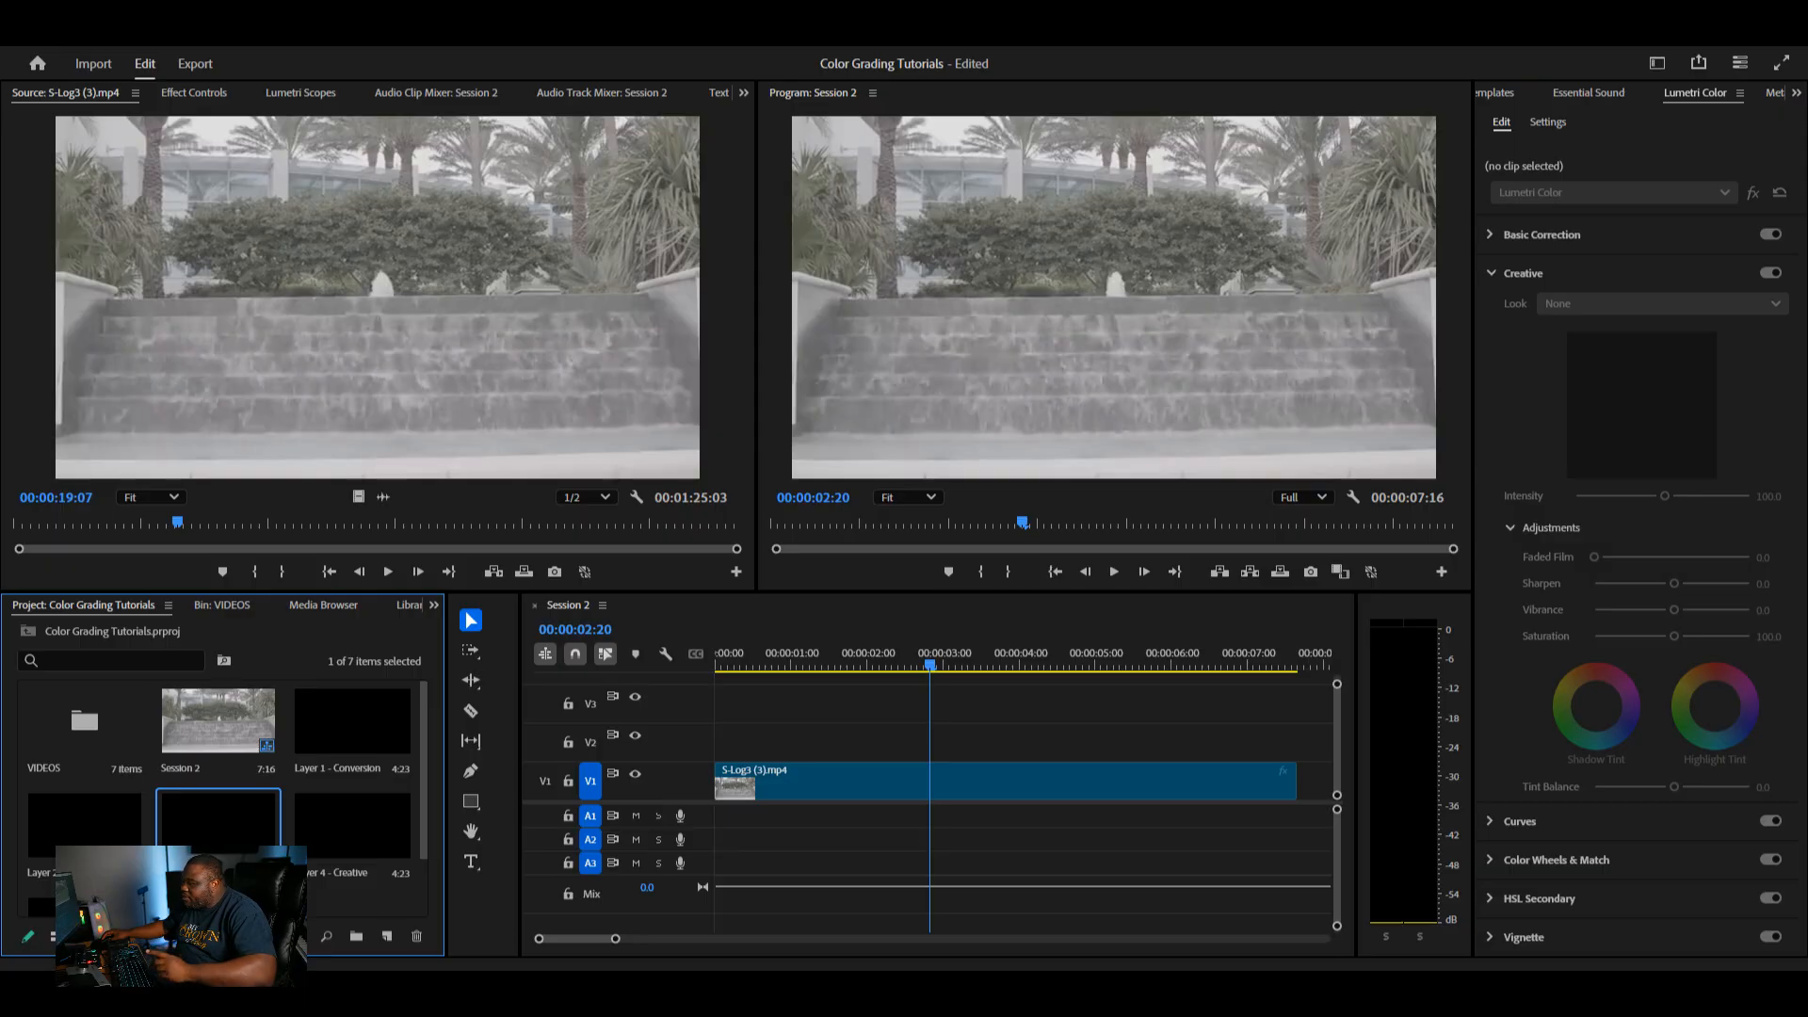
key("Right")
scroll(38, 878, "down", 2)
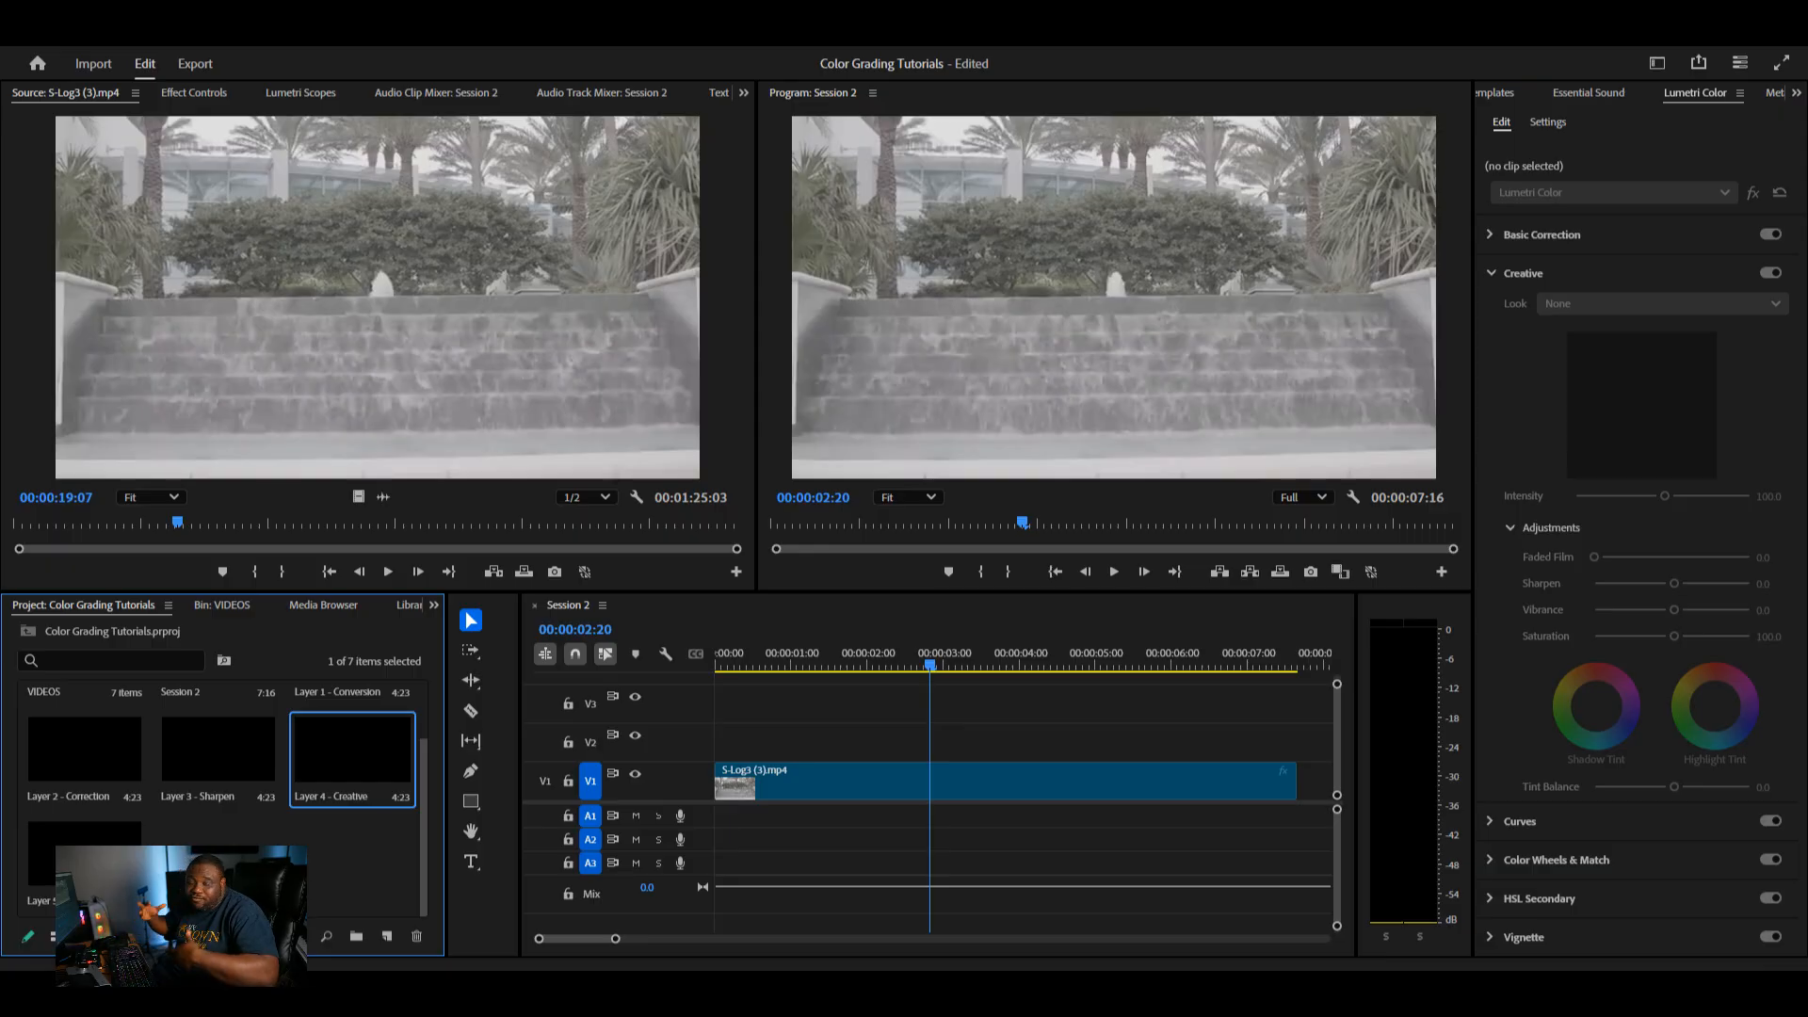
left_click(87, 859)
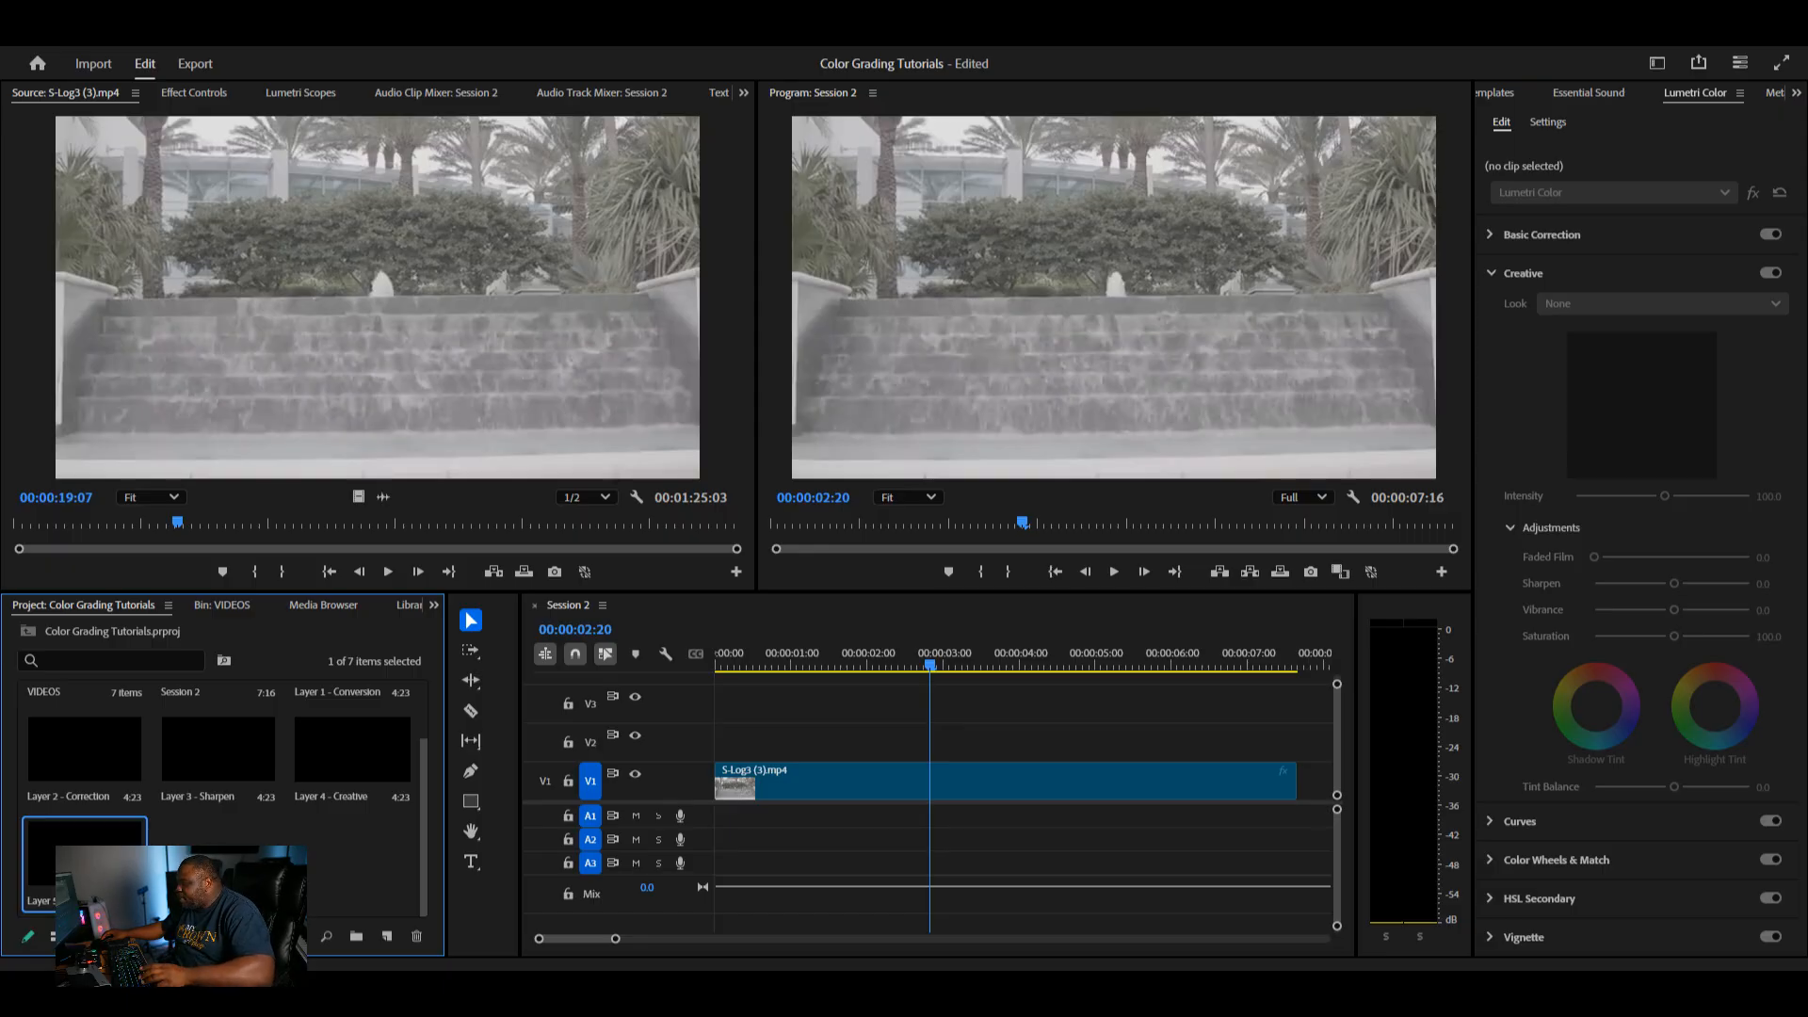
scroll(224, 789, "up", 1)
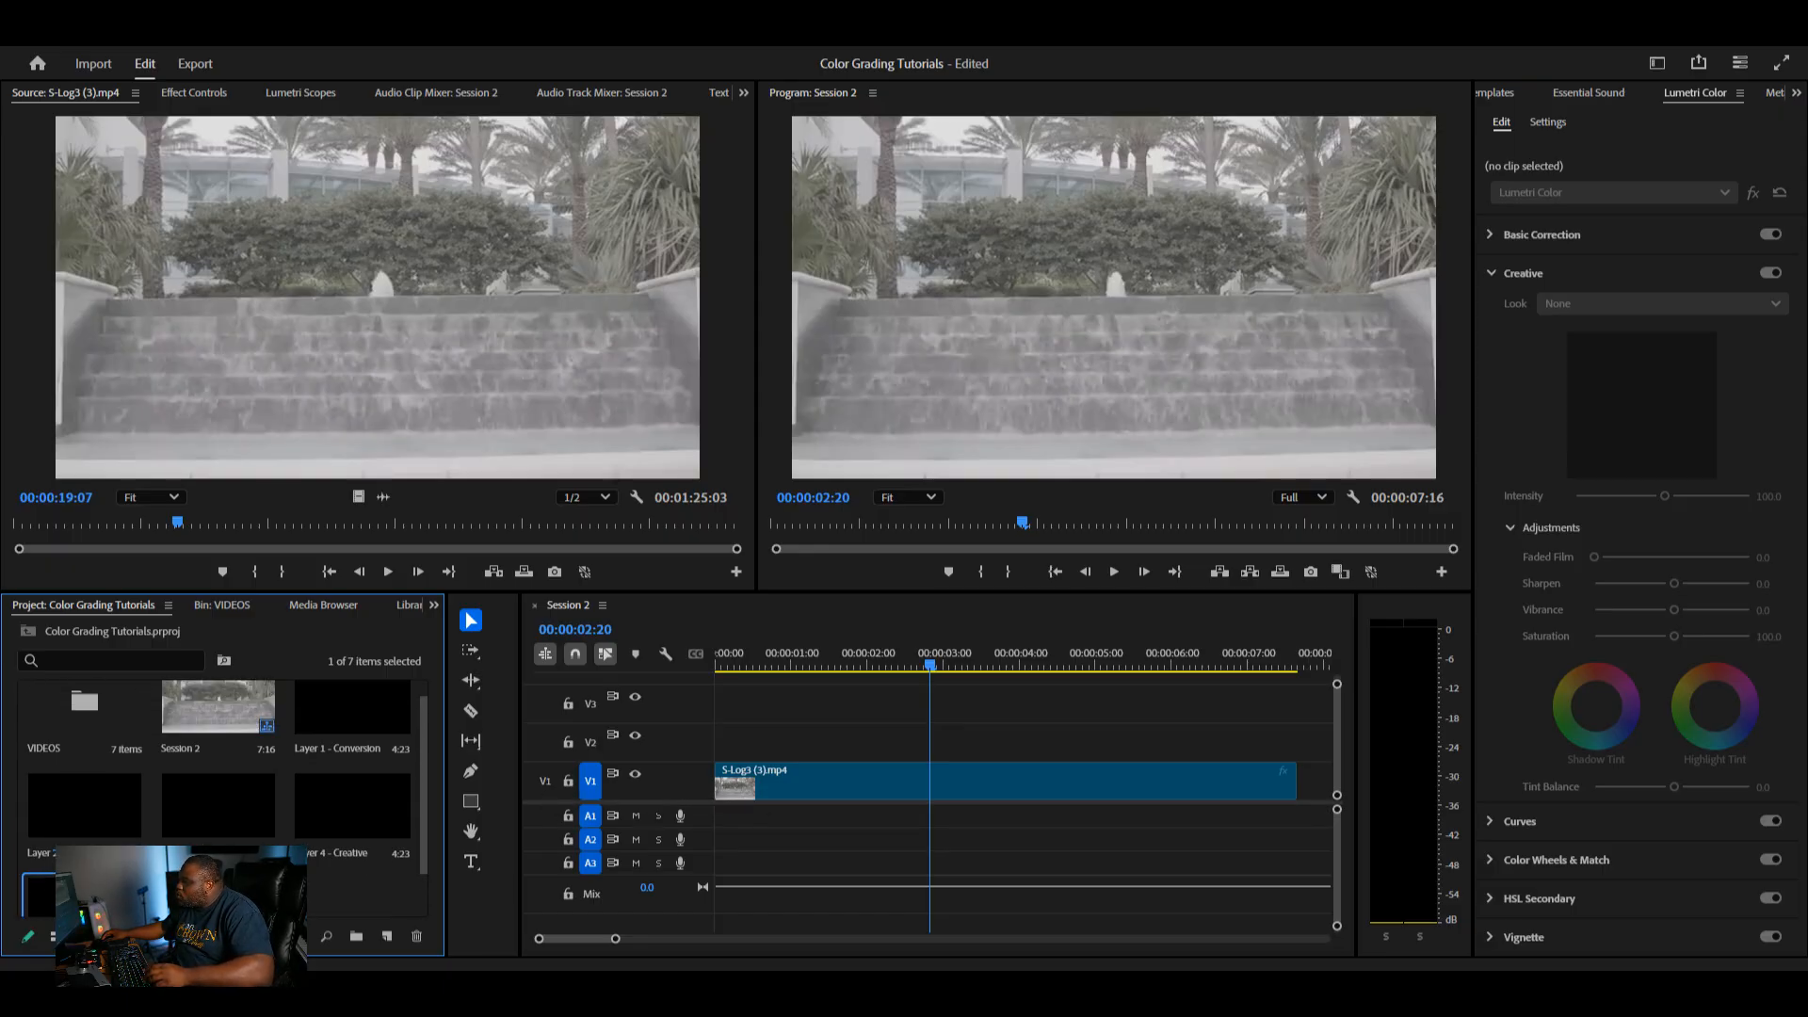
- Place "Layer 1 - Conversion" on V2 and "Layer 2 - Correction" on V3, both starting at the beginning of the sequence
left_click(353, 723)
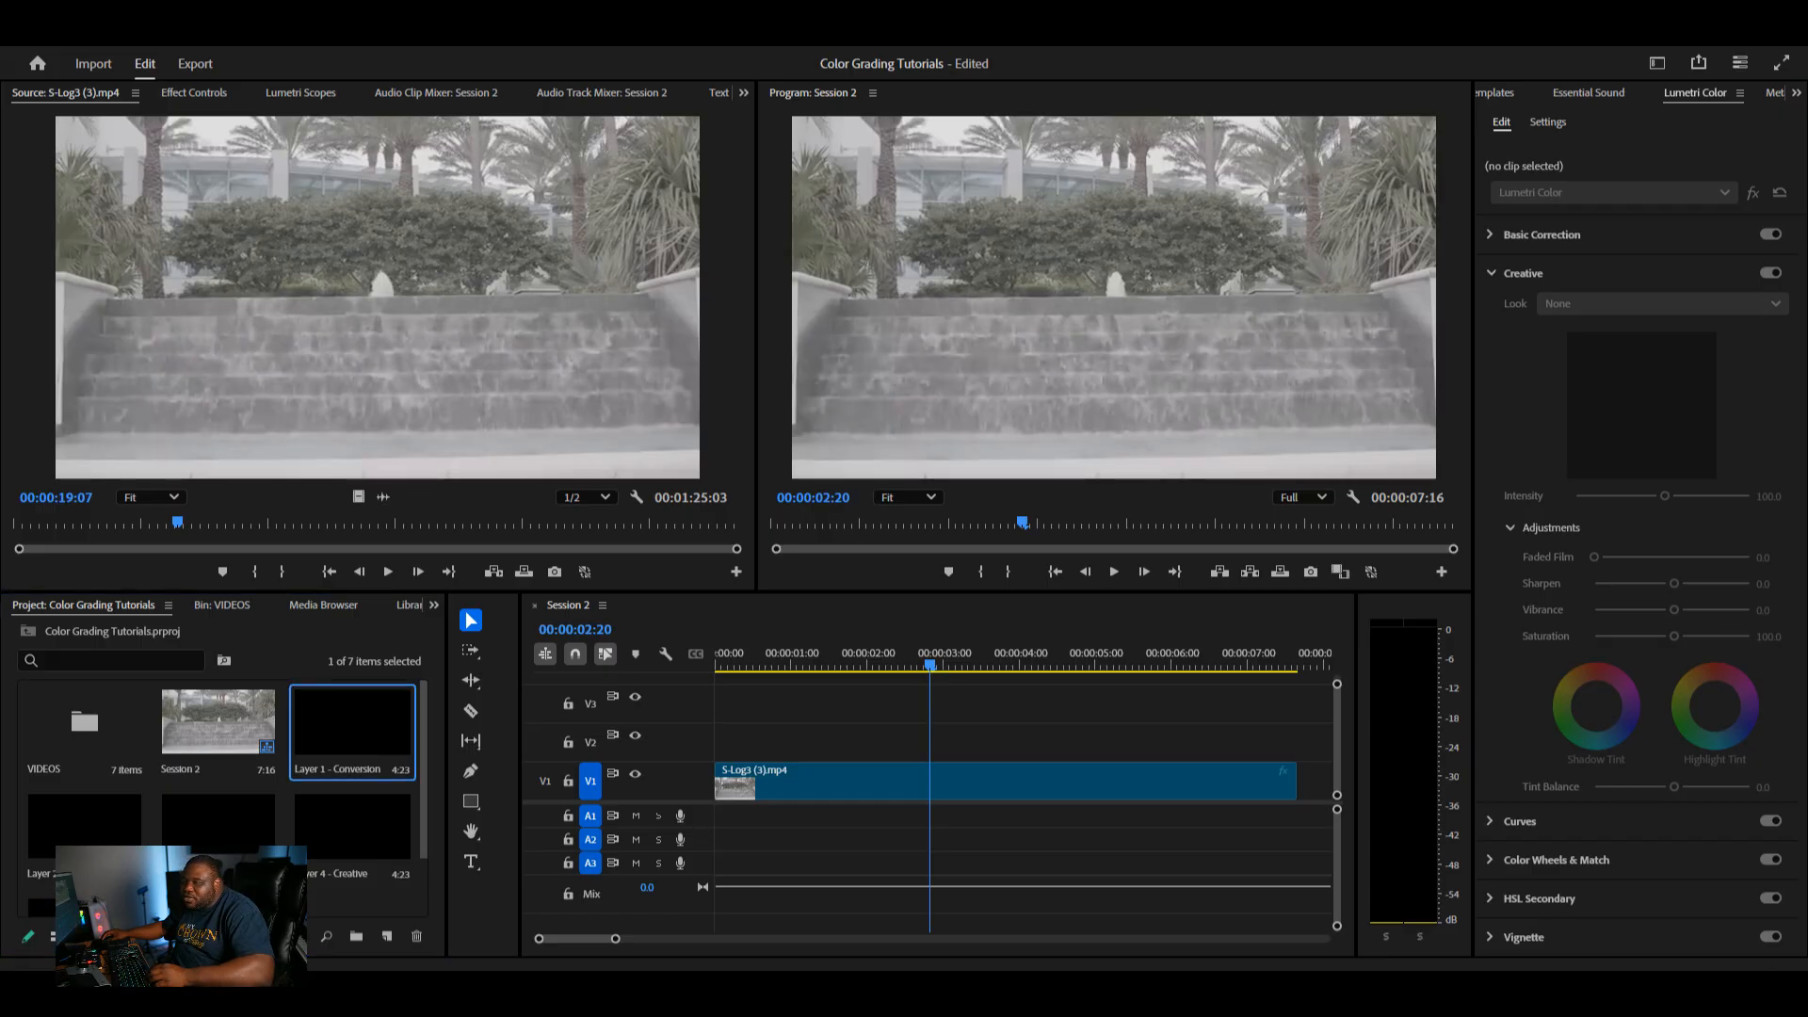
left_click(352, 723)
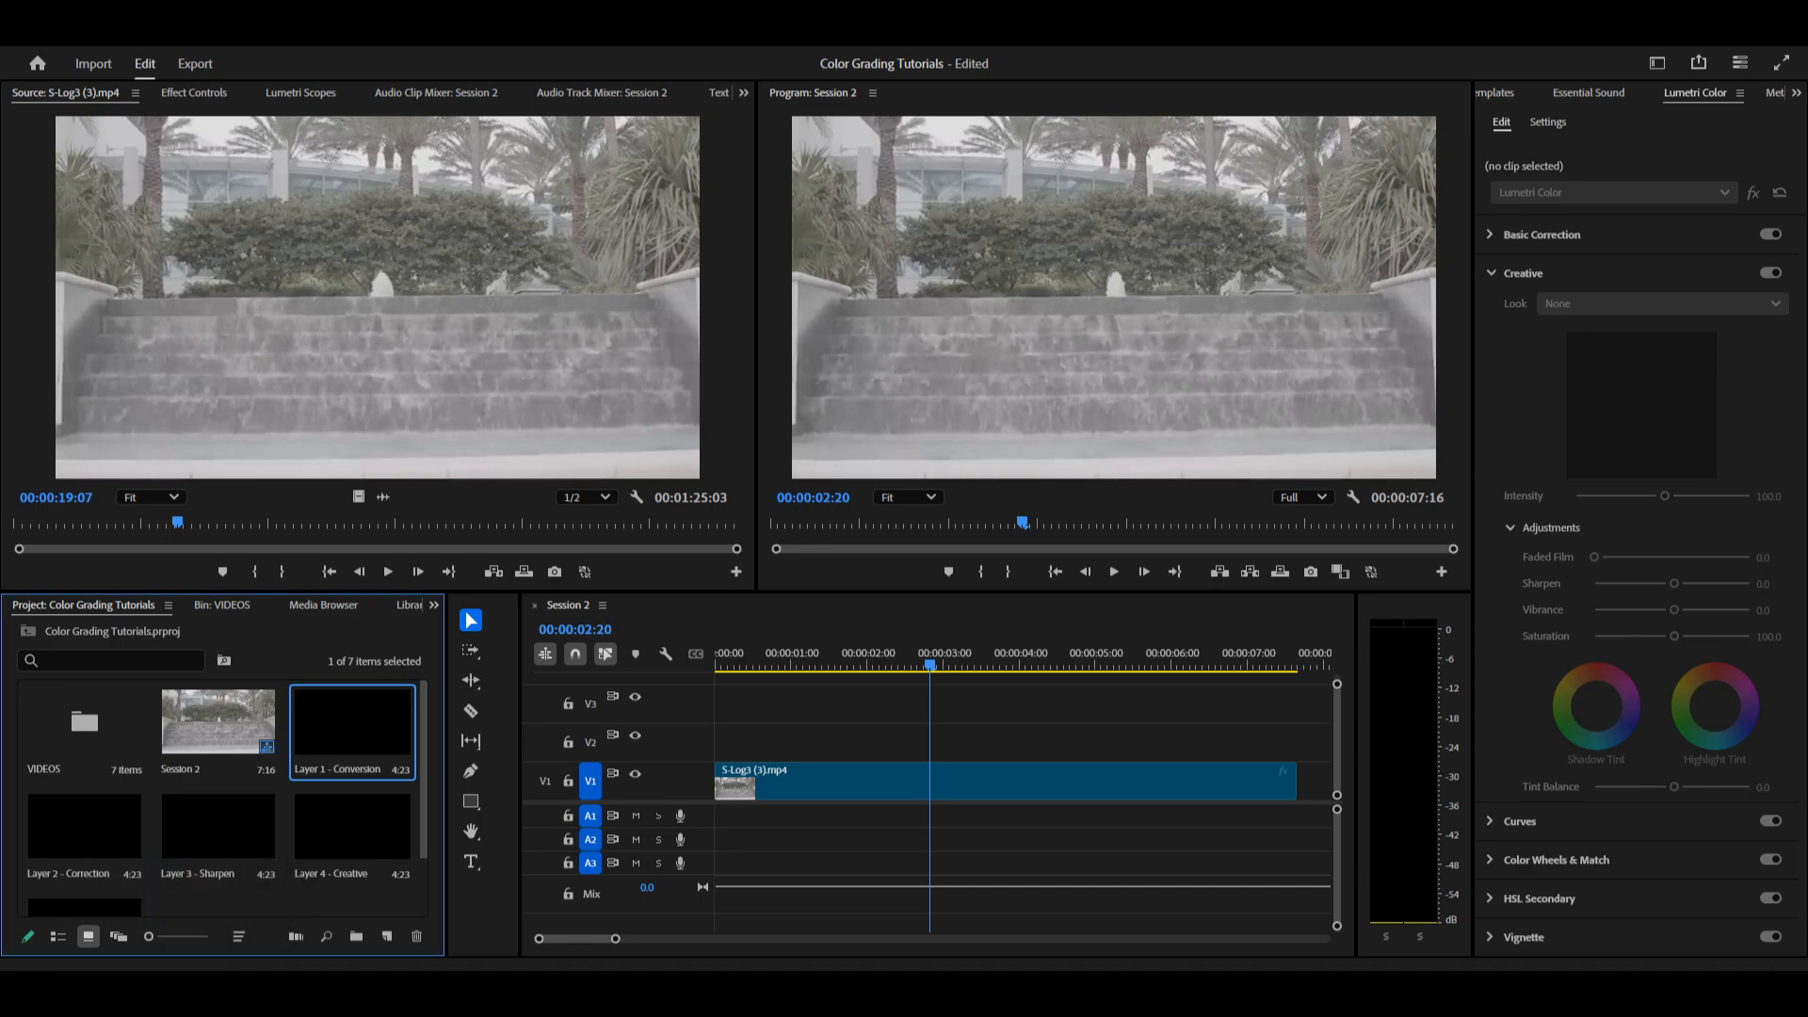
left_click_drag(353, 723, 901, 742)
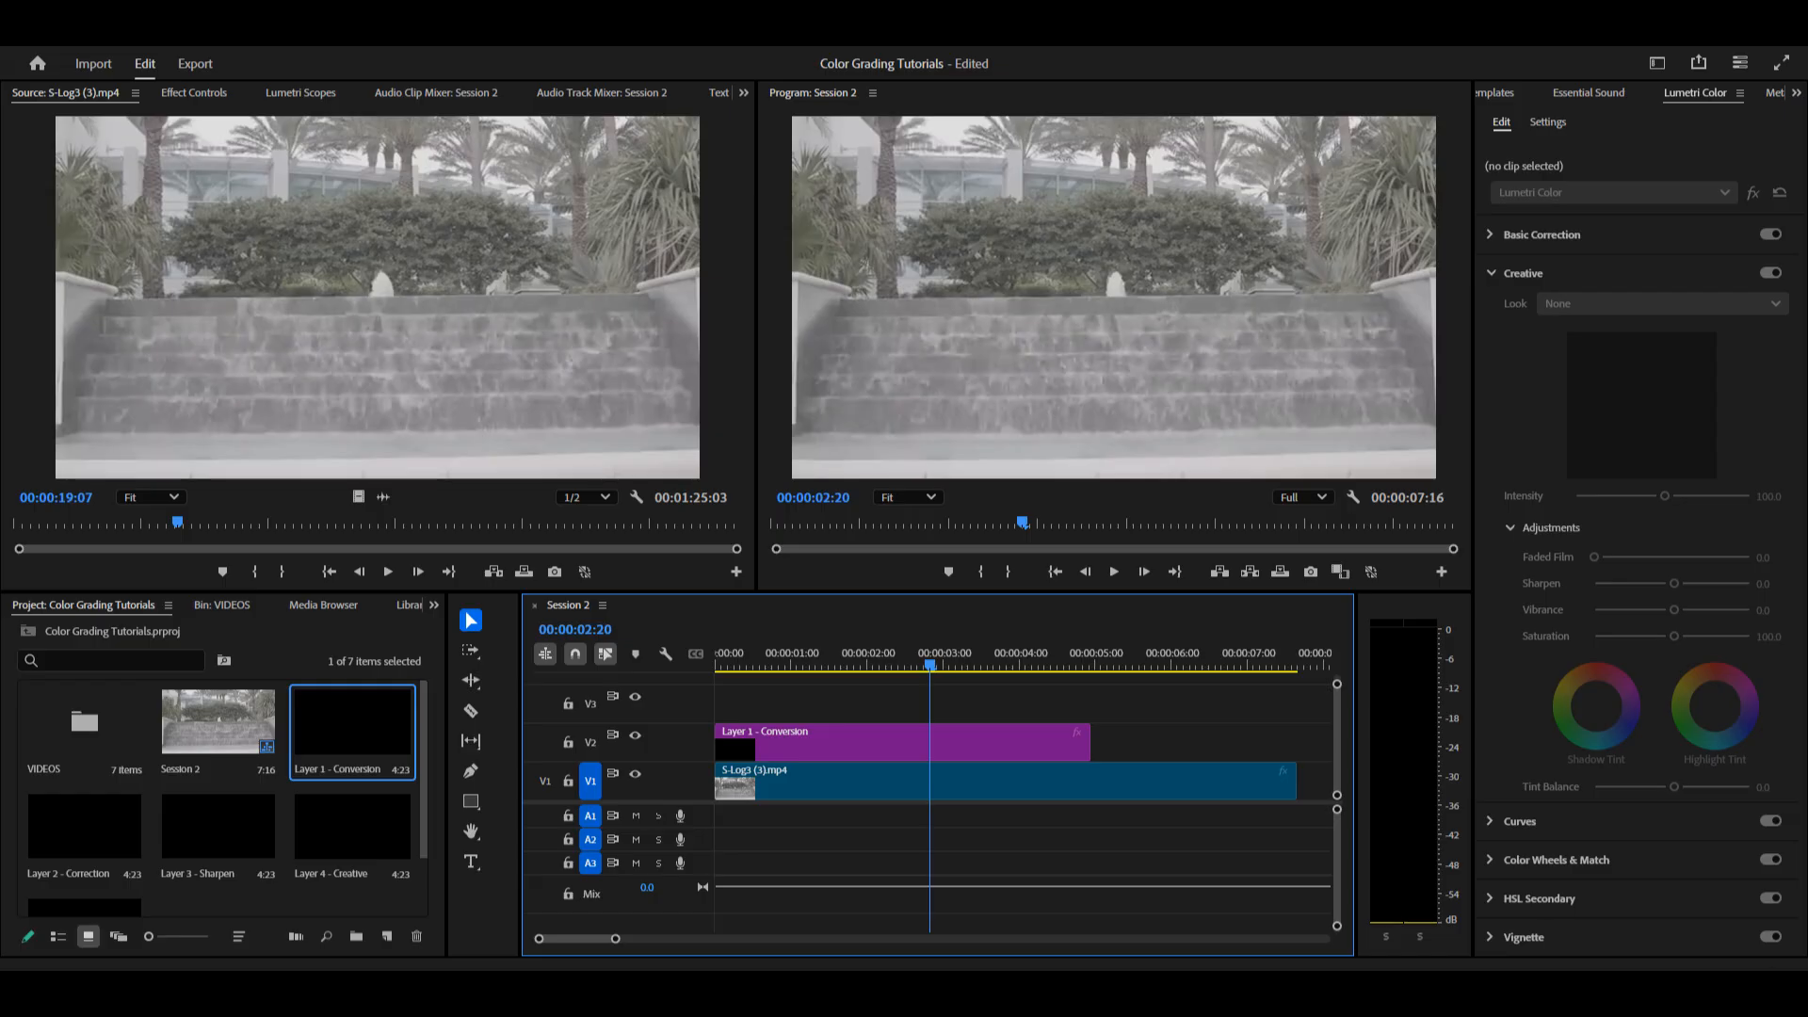
left_click(85, 827)
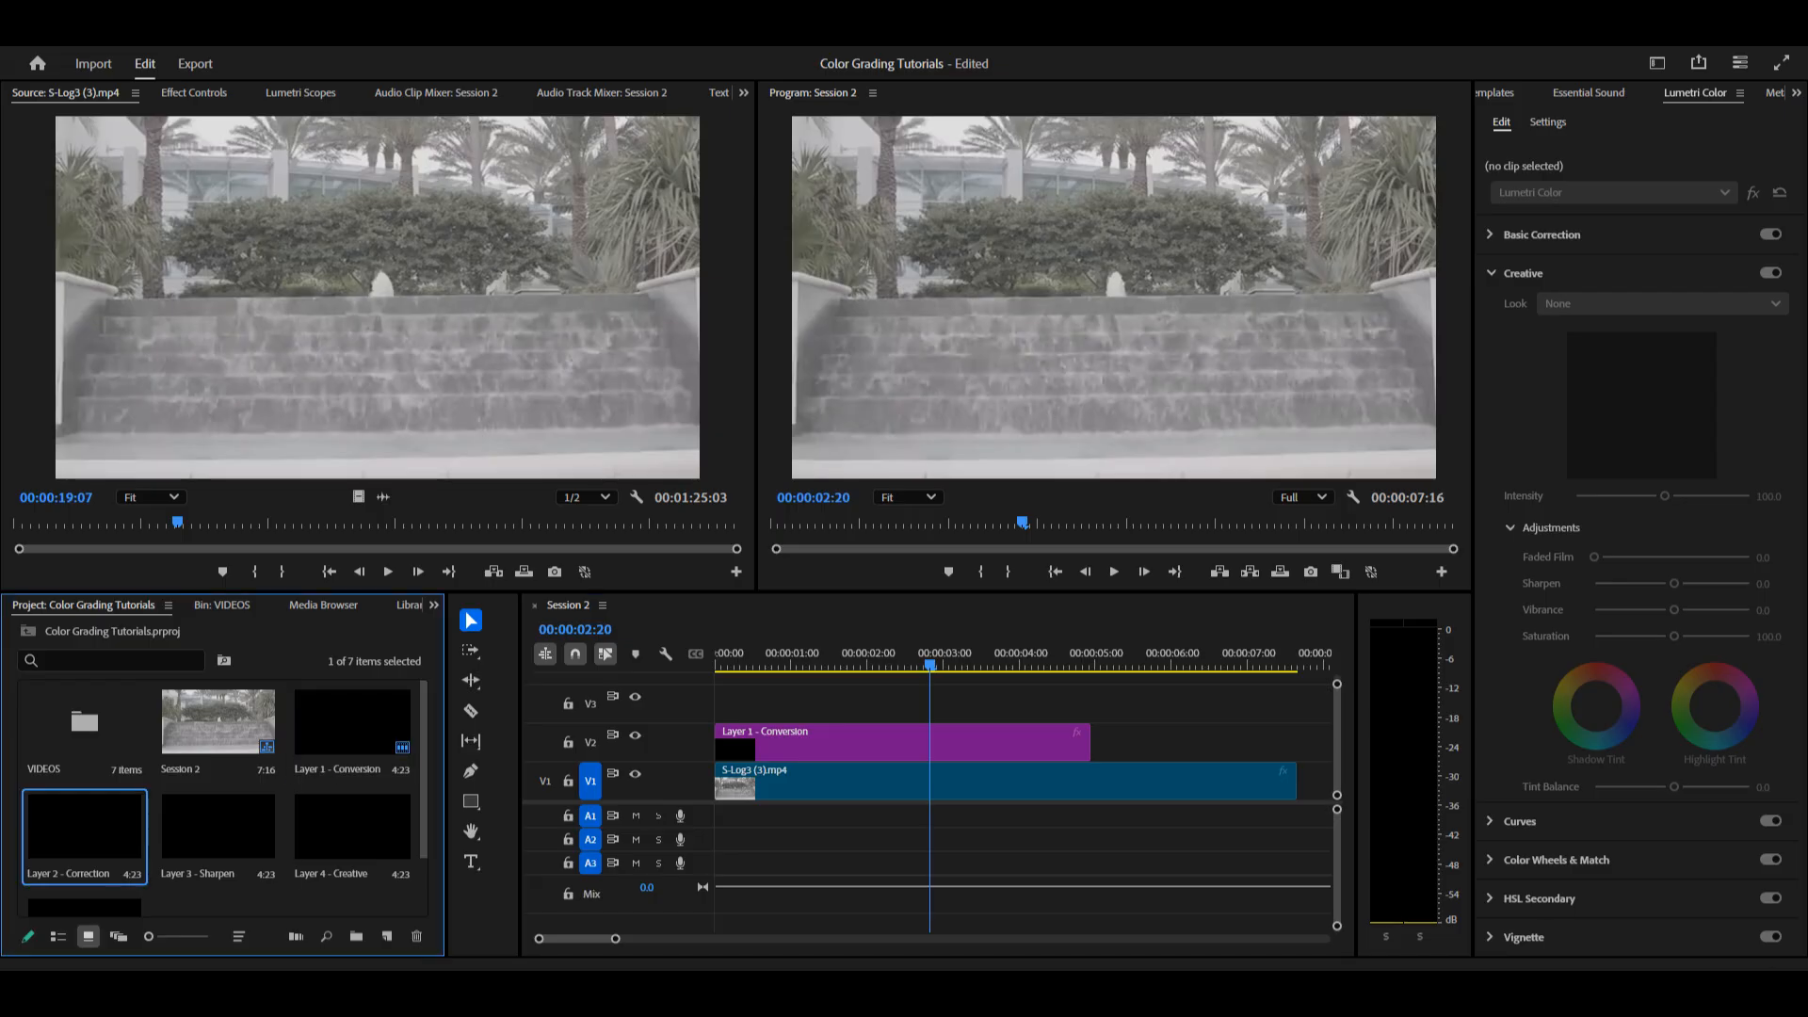
left_click_drag(85, 827, 904, 703)
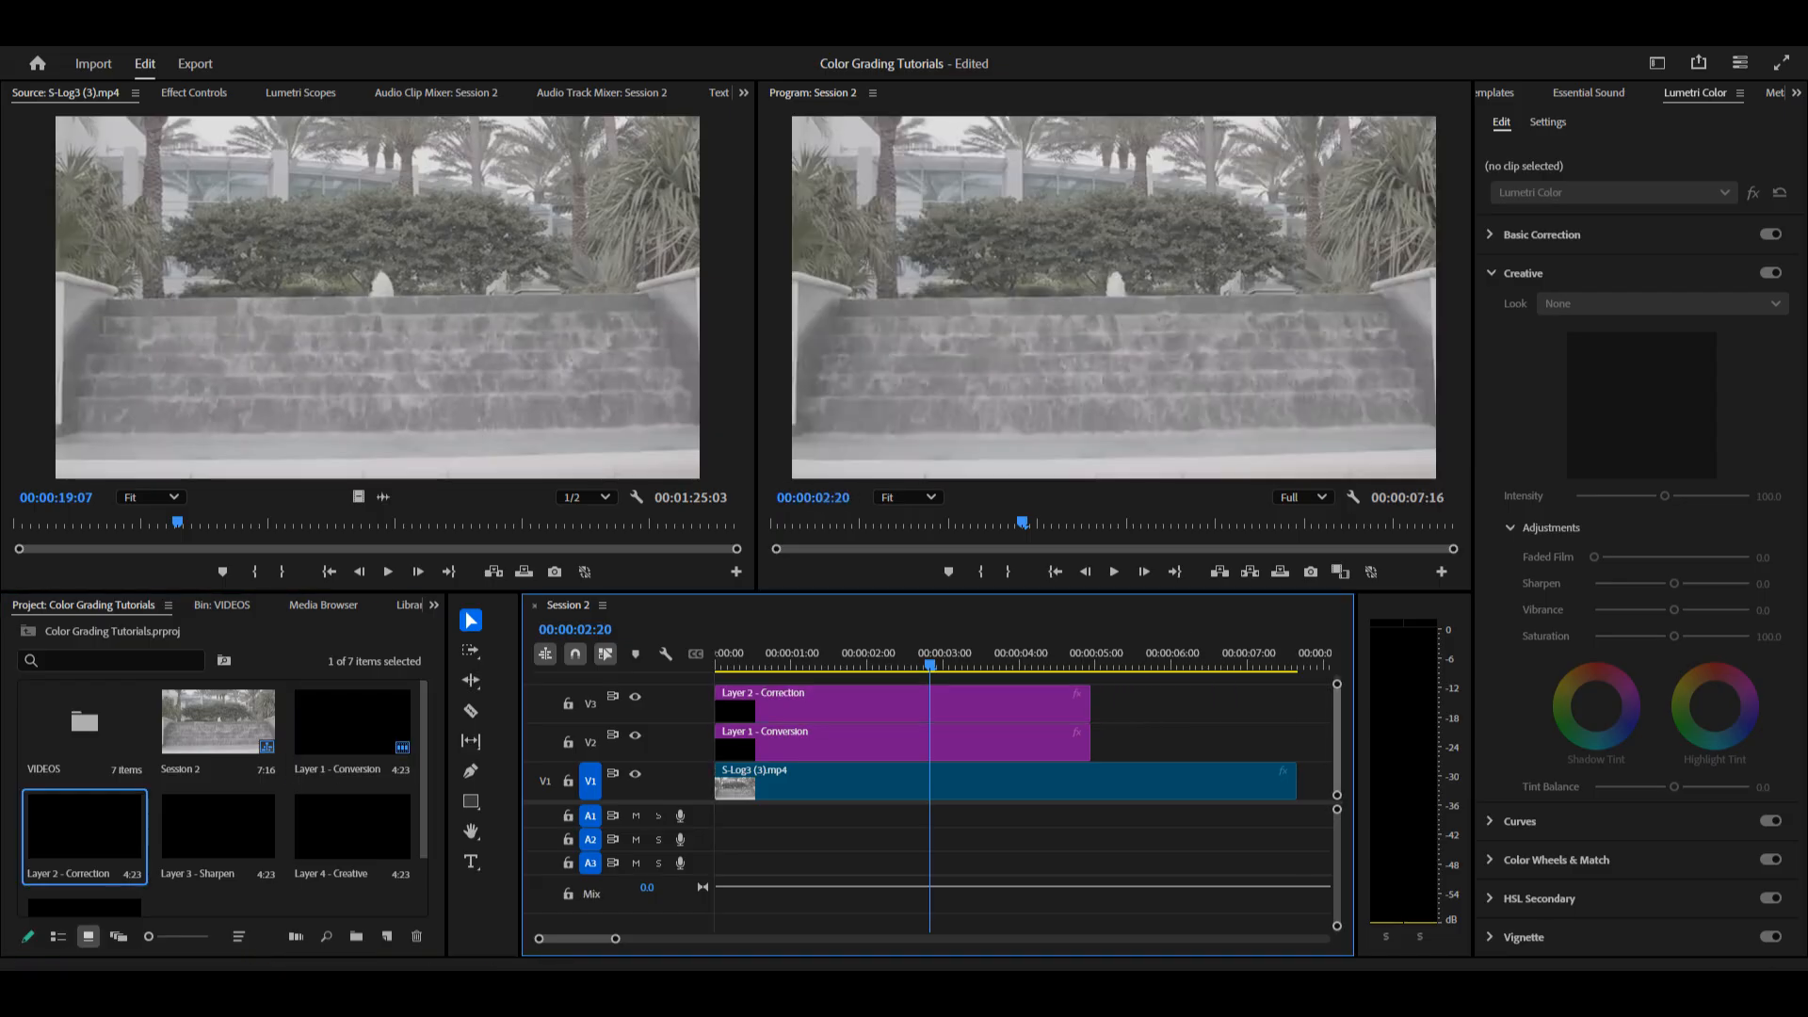
- Reduce the heights of the video tracks to make room above V3 in the timeline
left_click_drag(1338, 684, 1337, 680)
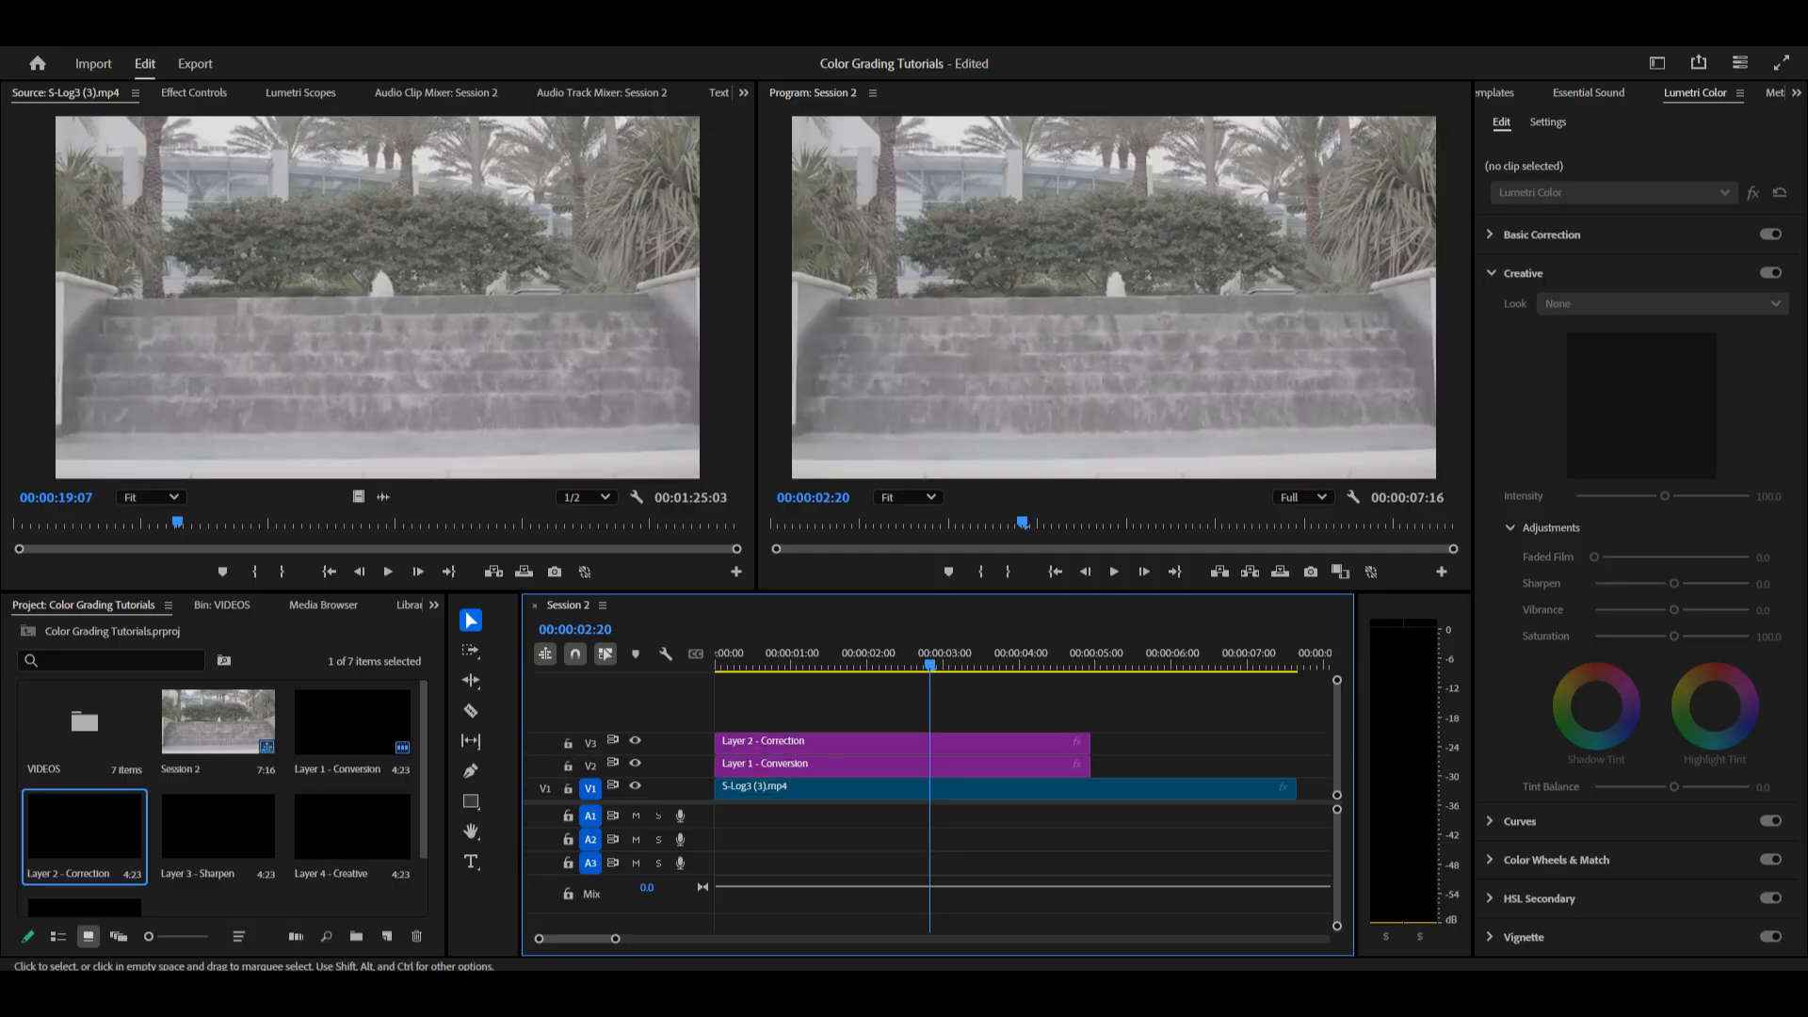
key("ctrl+minus")
key("ctrl+equal")
key("ctrl+equal")
key("ctrl+equal")
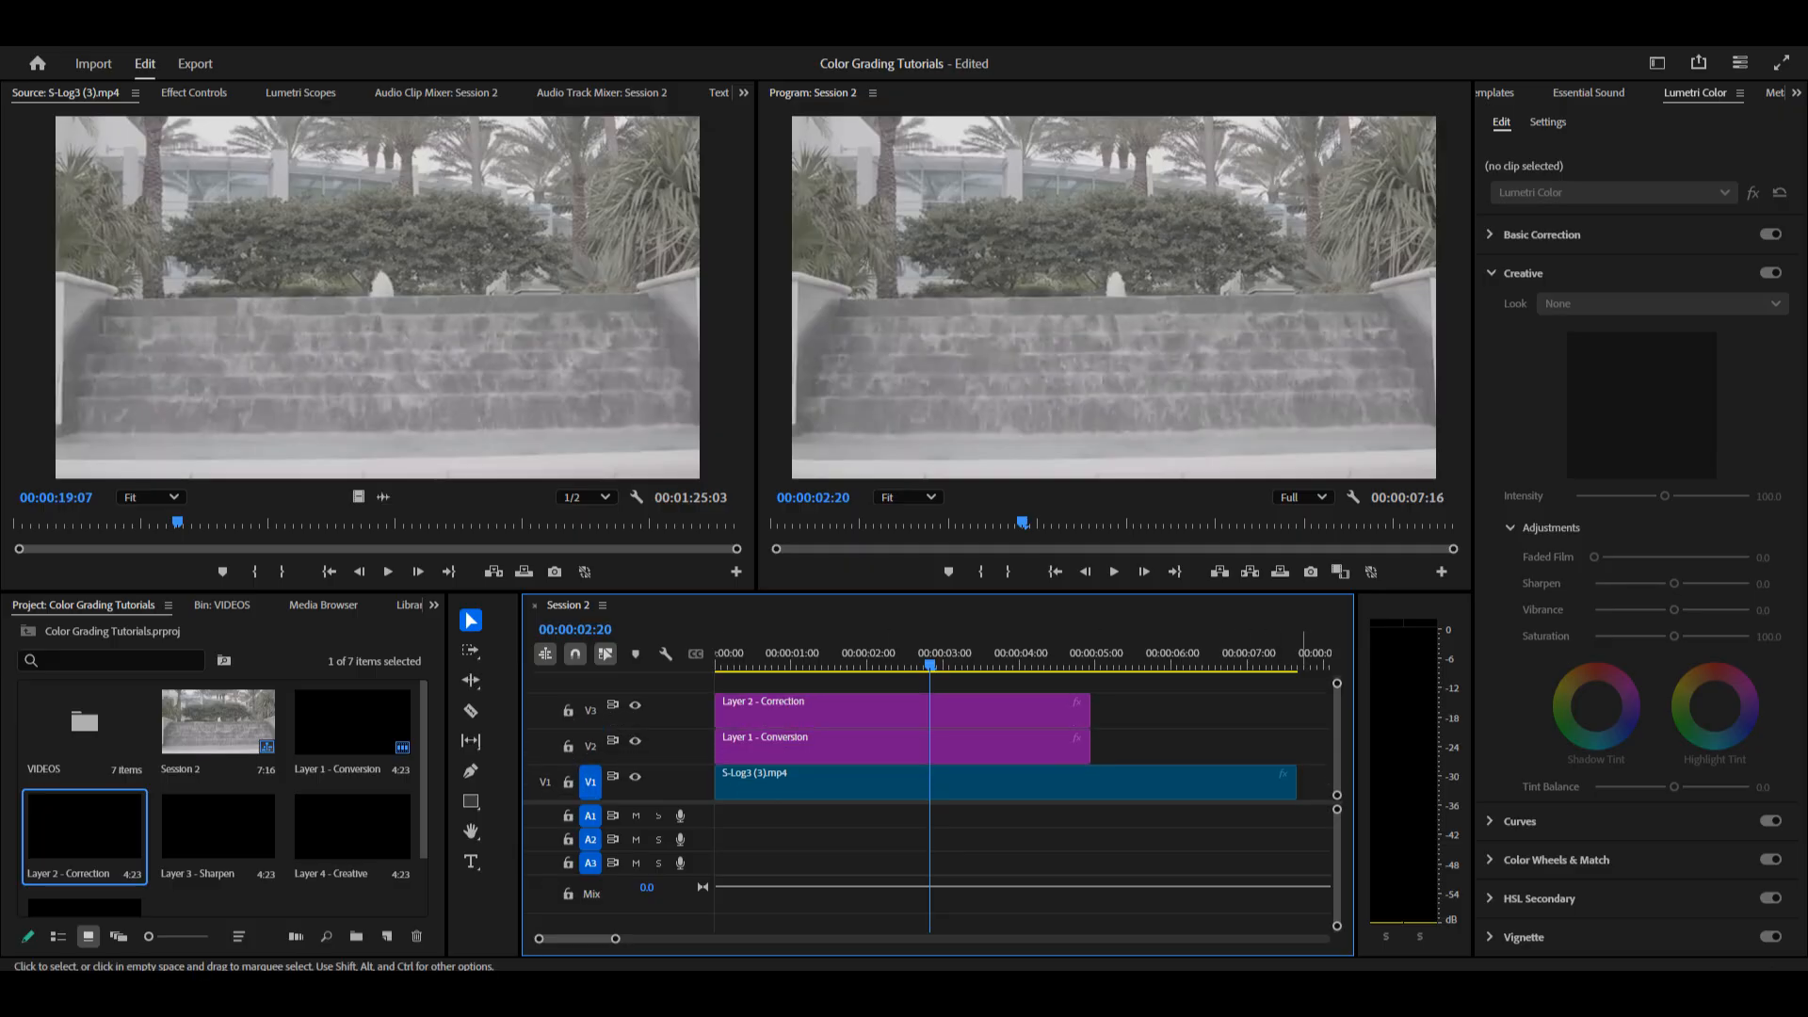
key("ctrl+minus")
key("ctrl+minus")
key("ctrl+minus")
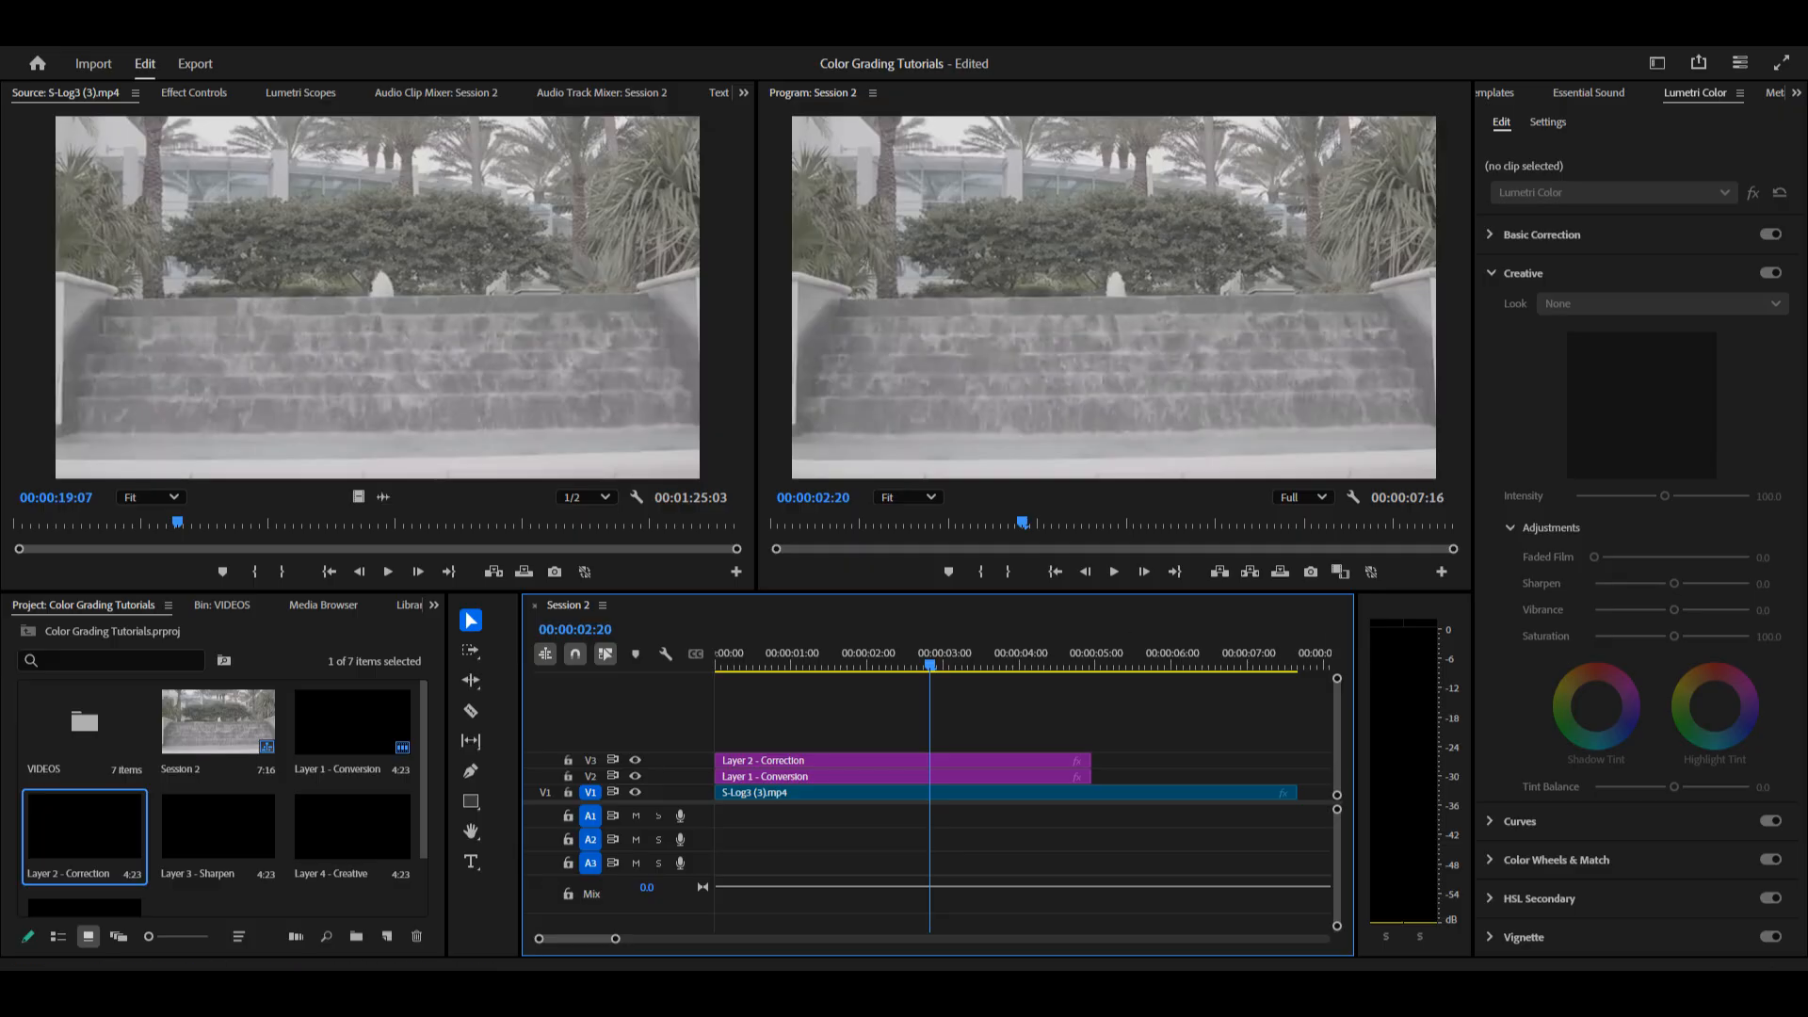
- Stack "Layer 3 - Sharpen", "Layer 4 - Creative" and "Layer 5 - Fade" on new tracks V4, V5 and V6 from the sequence start
left_click_drag(219, 827, 718, 734)
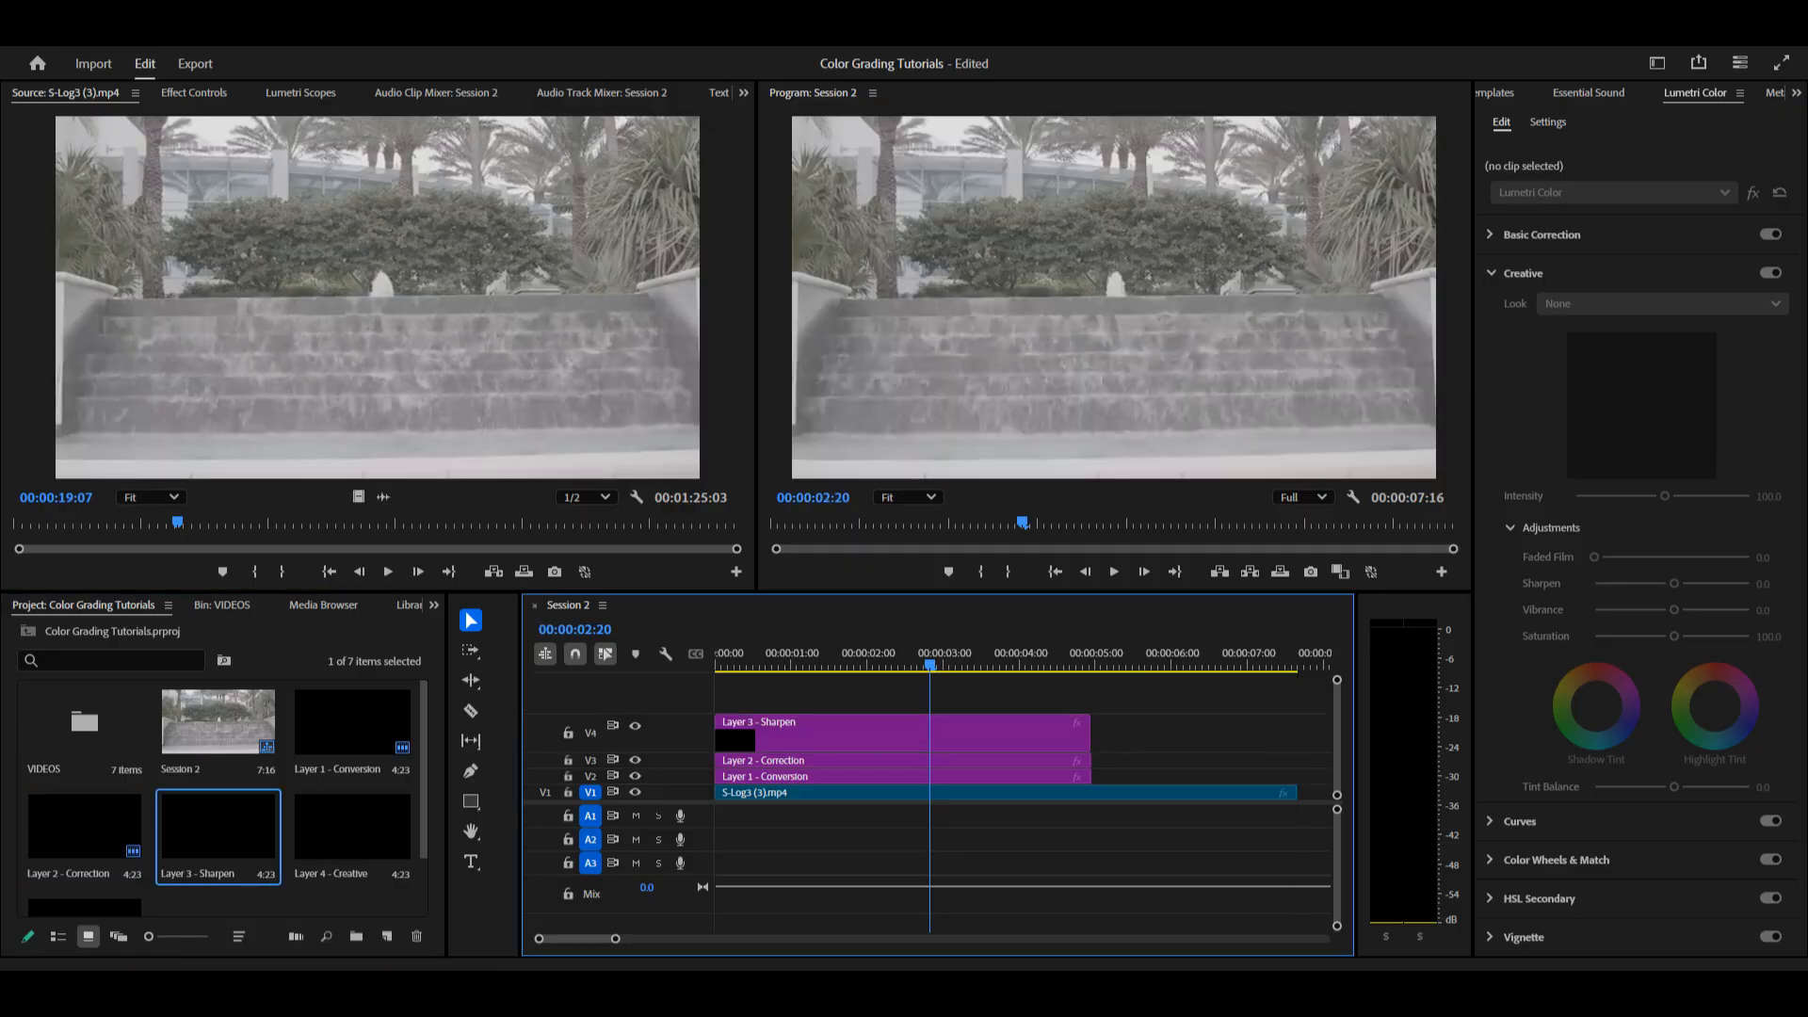
left_click_drag(352, 827, 719, 695)
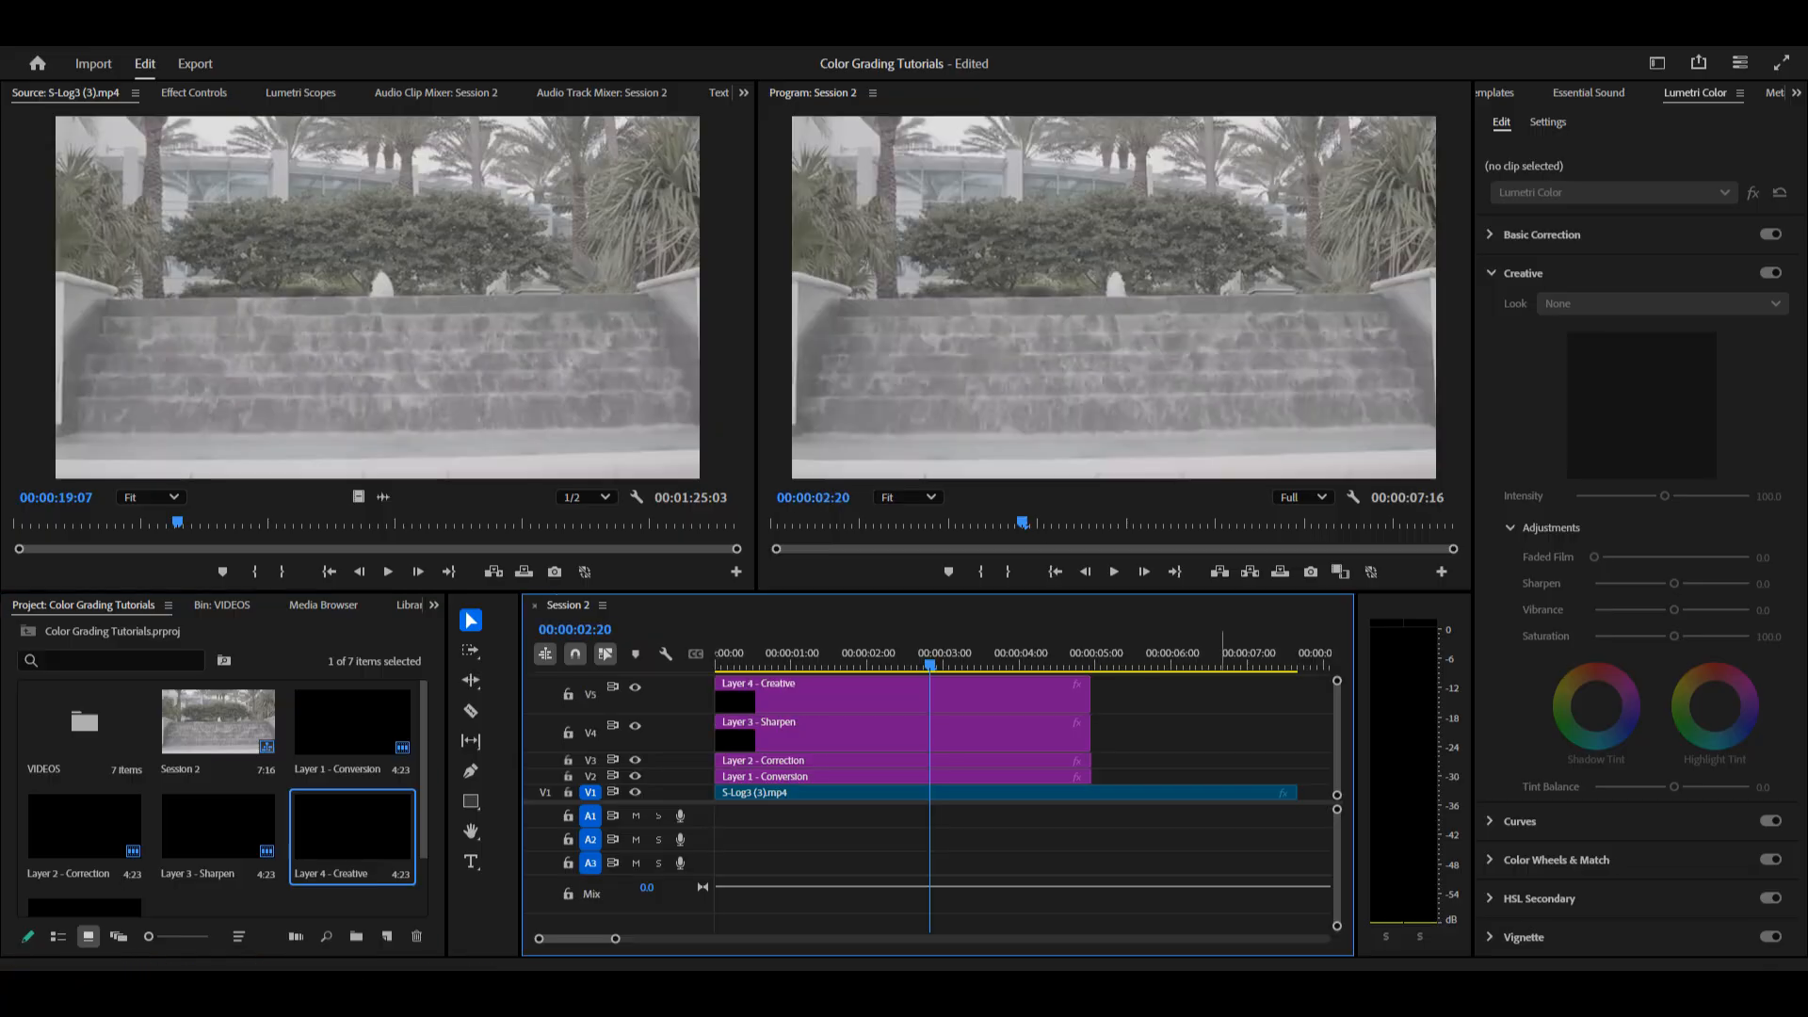
key("shift+minus")
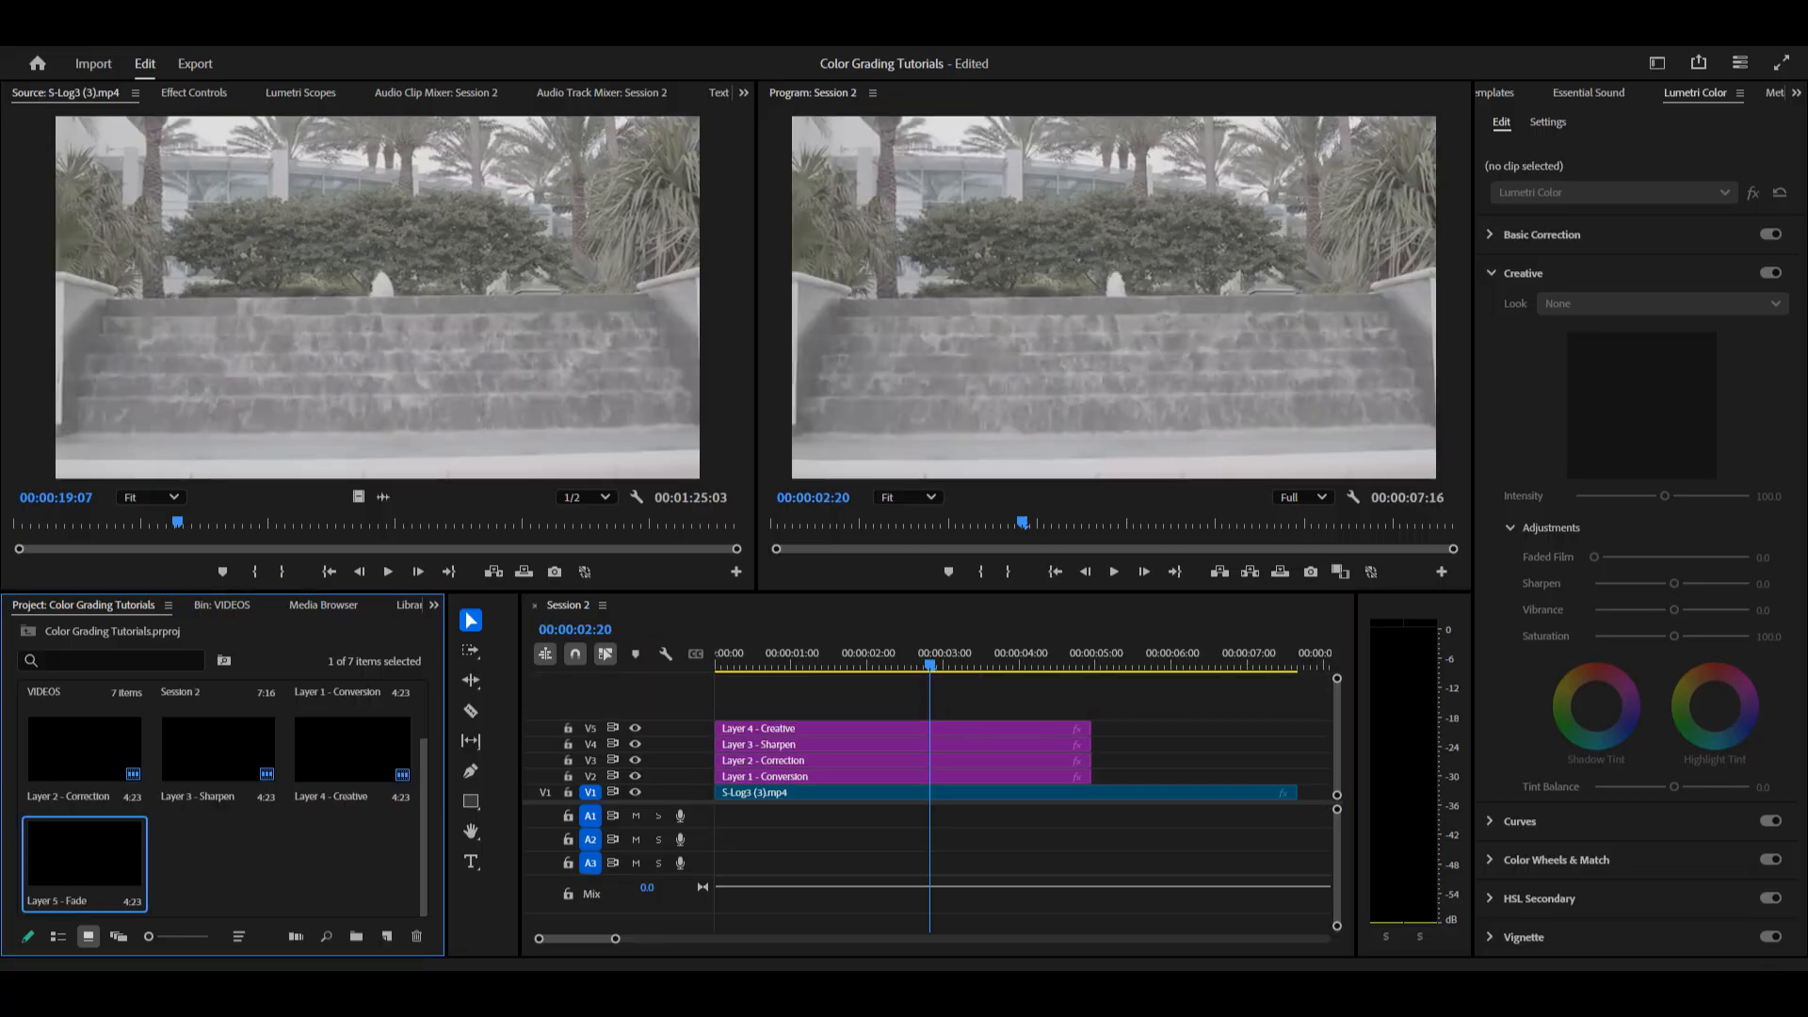
left_click_drag(85, 852, 719, 700)
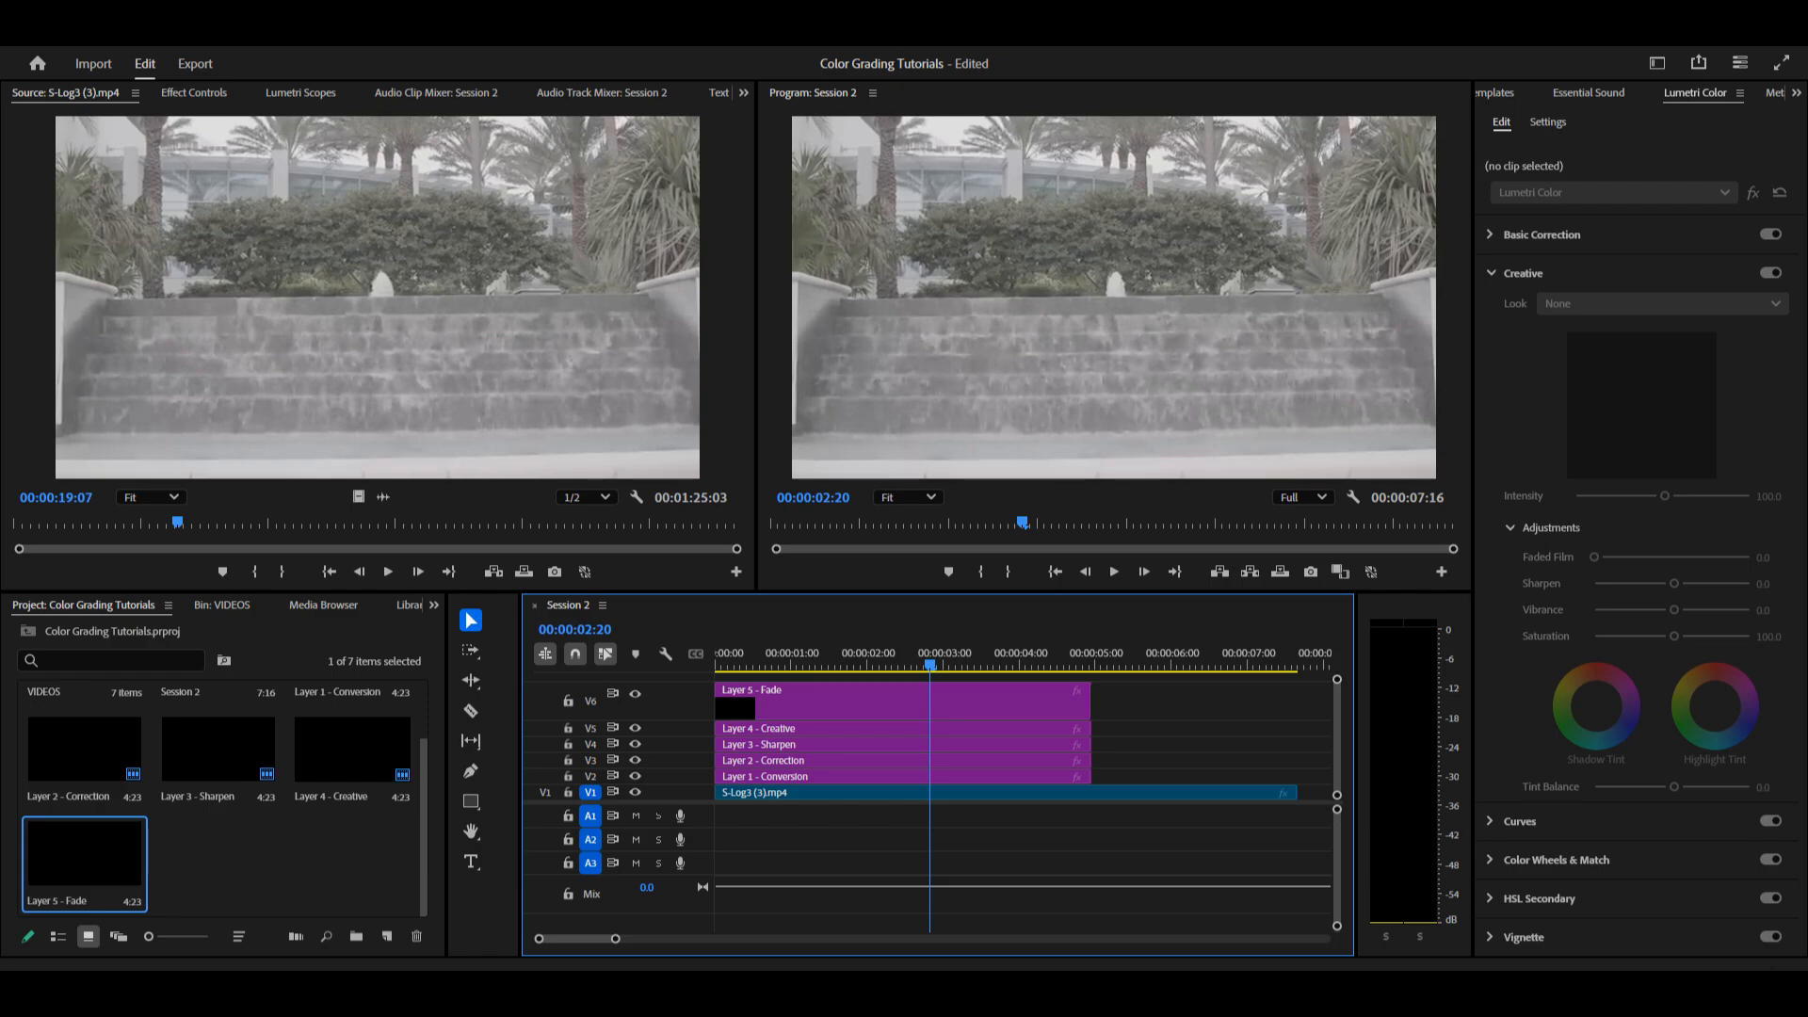
- Extend all five adjustment layers to the end of the S-Log3 (3).mp4 clip
key("shift+minus")
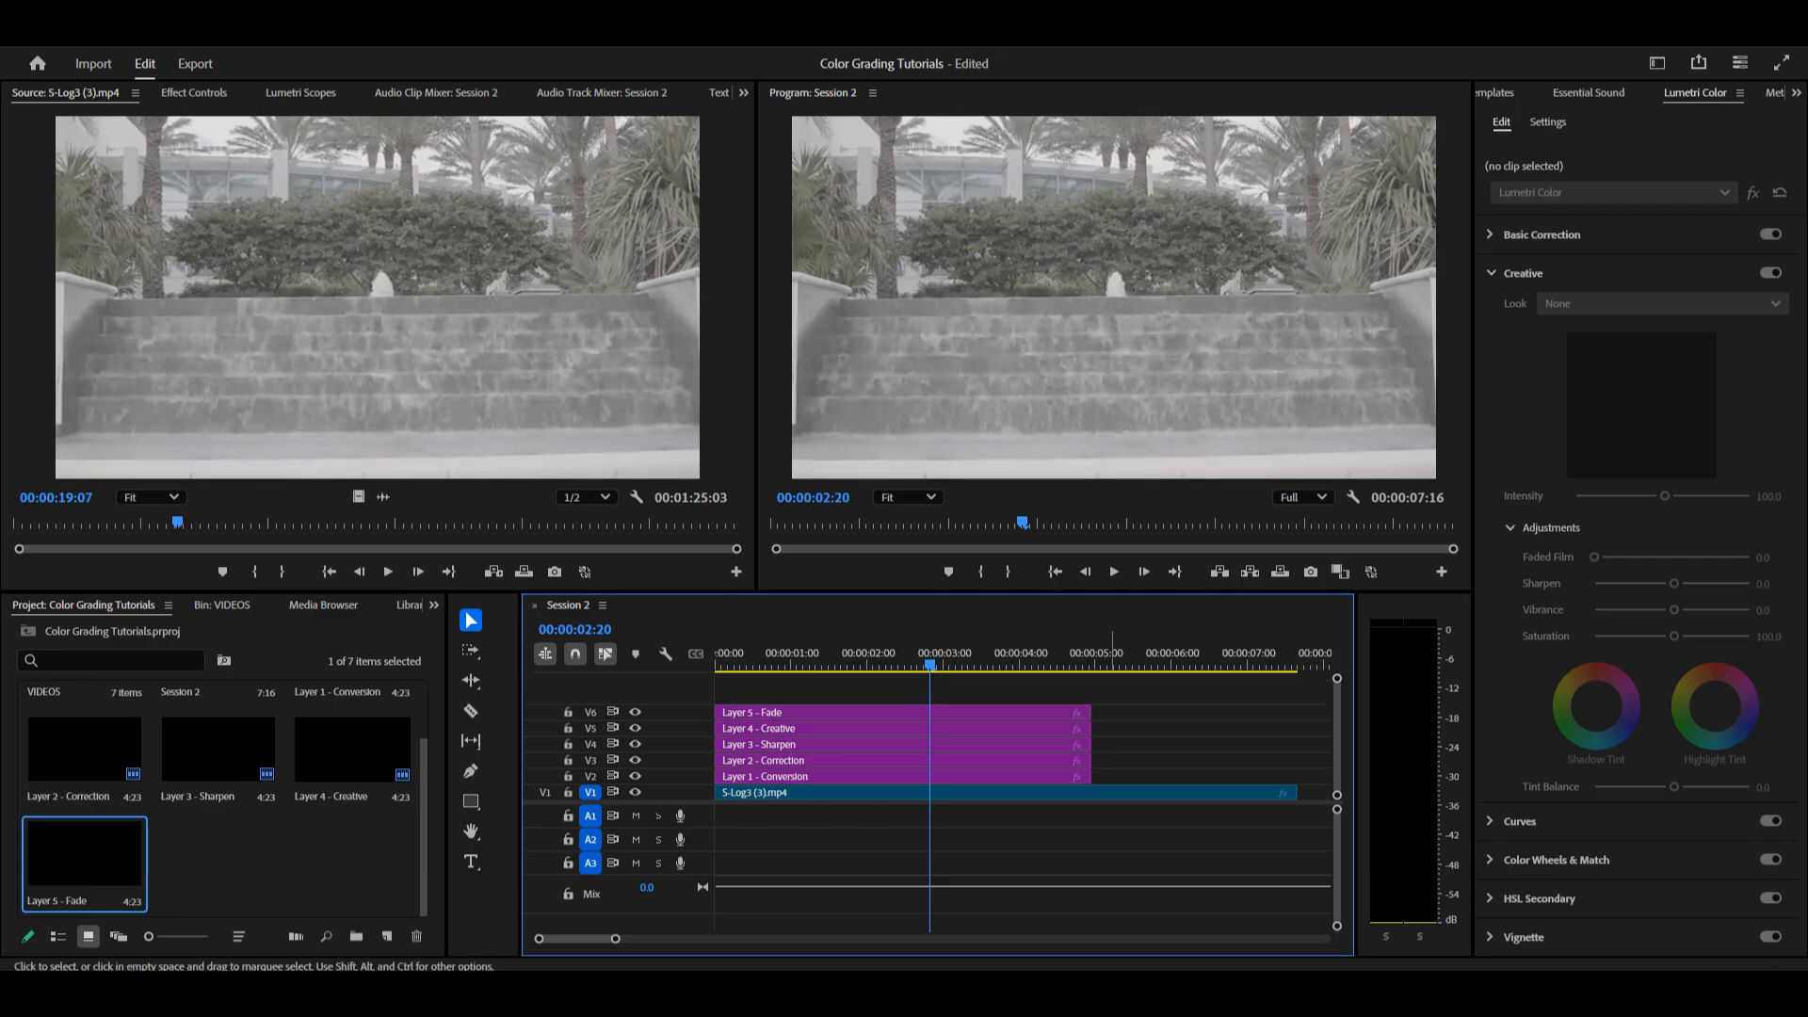
left_click_drag(1112, 772, 1297, 713)
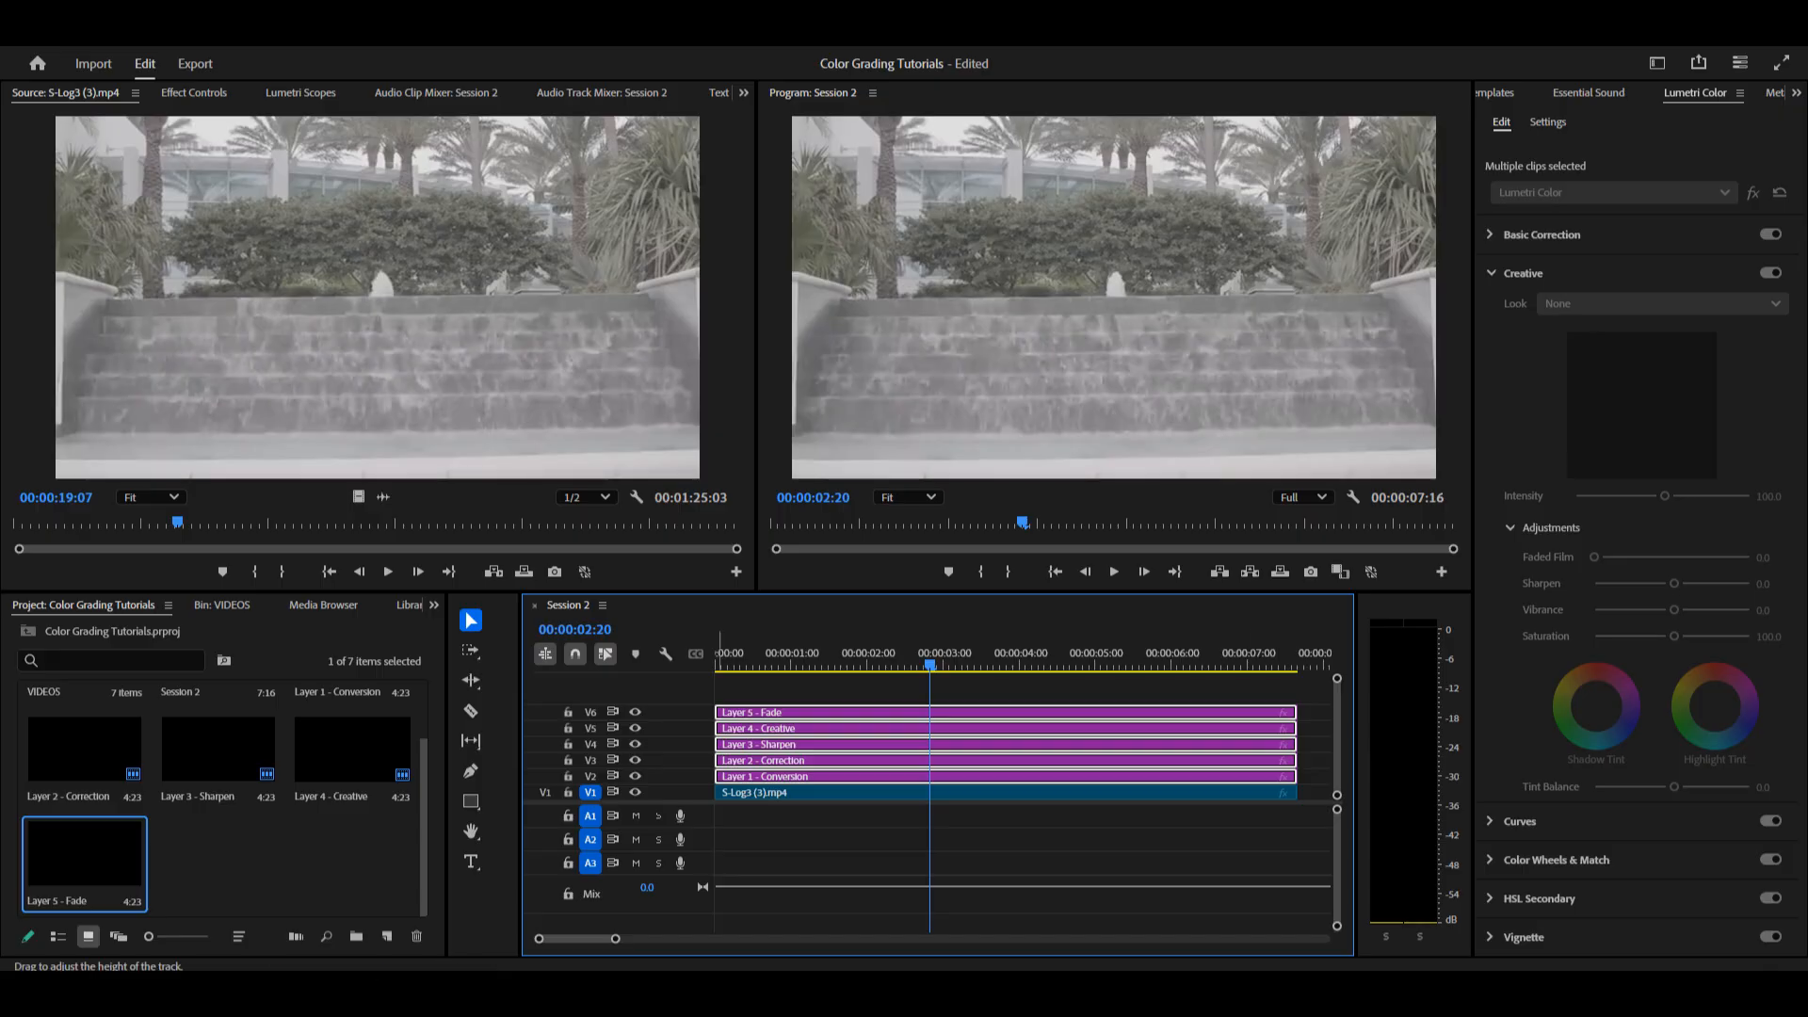
left_click_drag(932, 654, 820, 654)
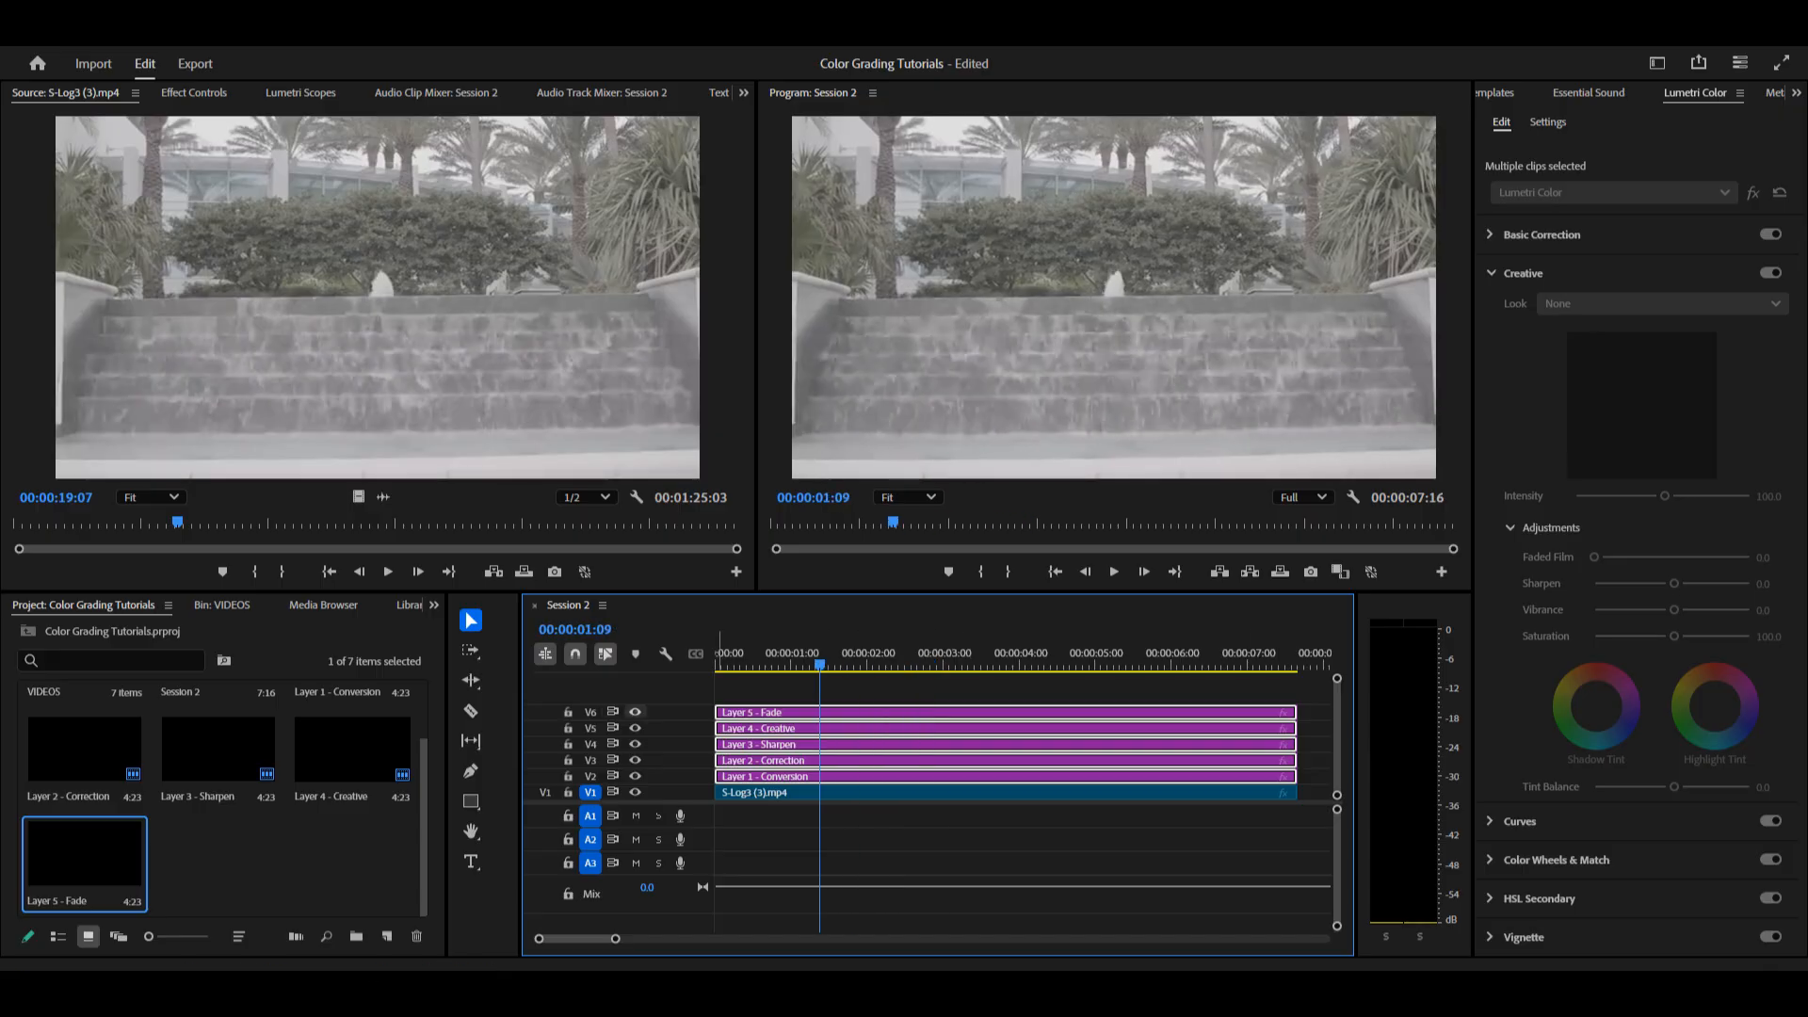
- Turn off the output of tracks V3 to V6, leaving the Layer 1 - Conversion track V2 enabled
left_click(635, 712)
left_click(634, 728)
left_click(635, 745)
left_click(635, 760)
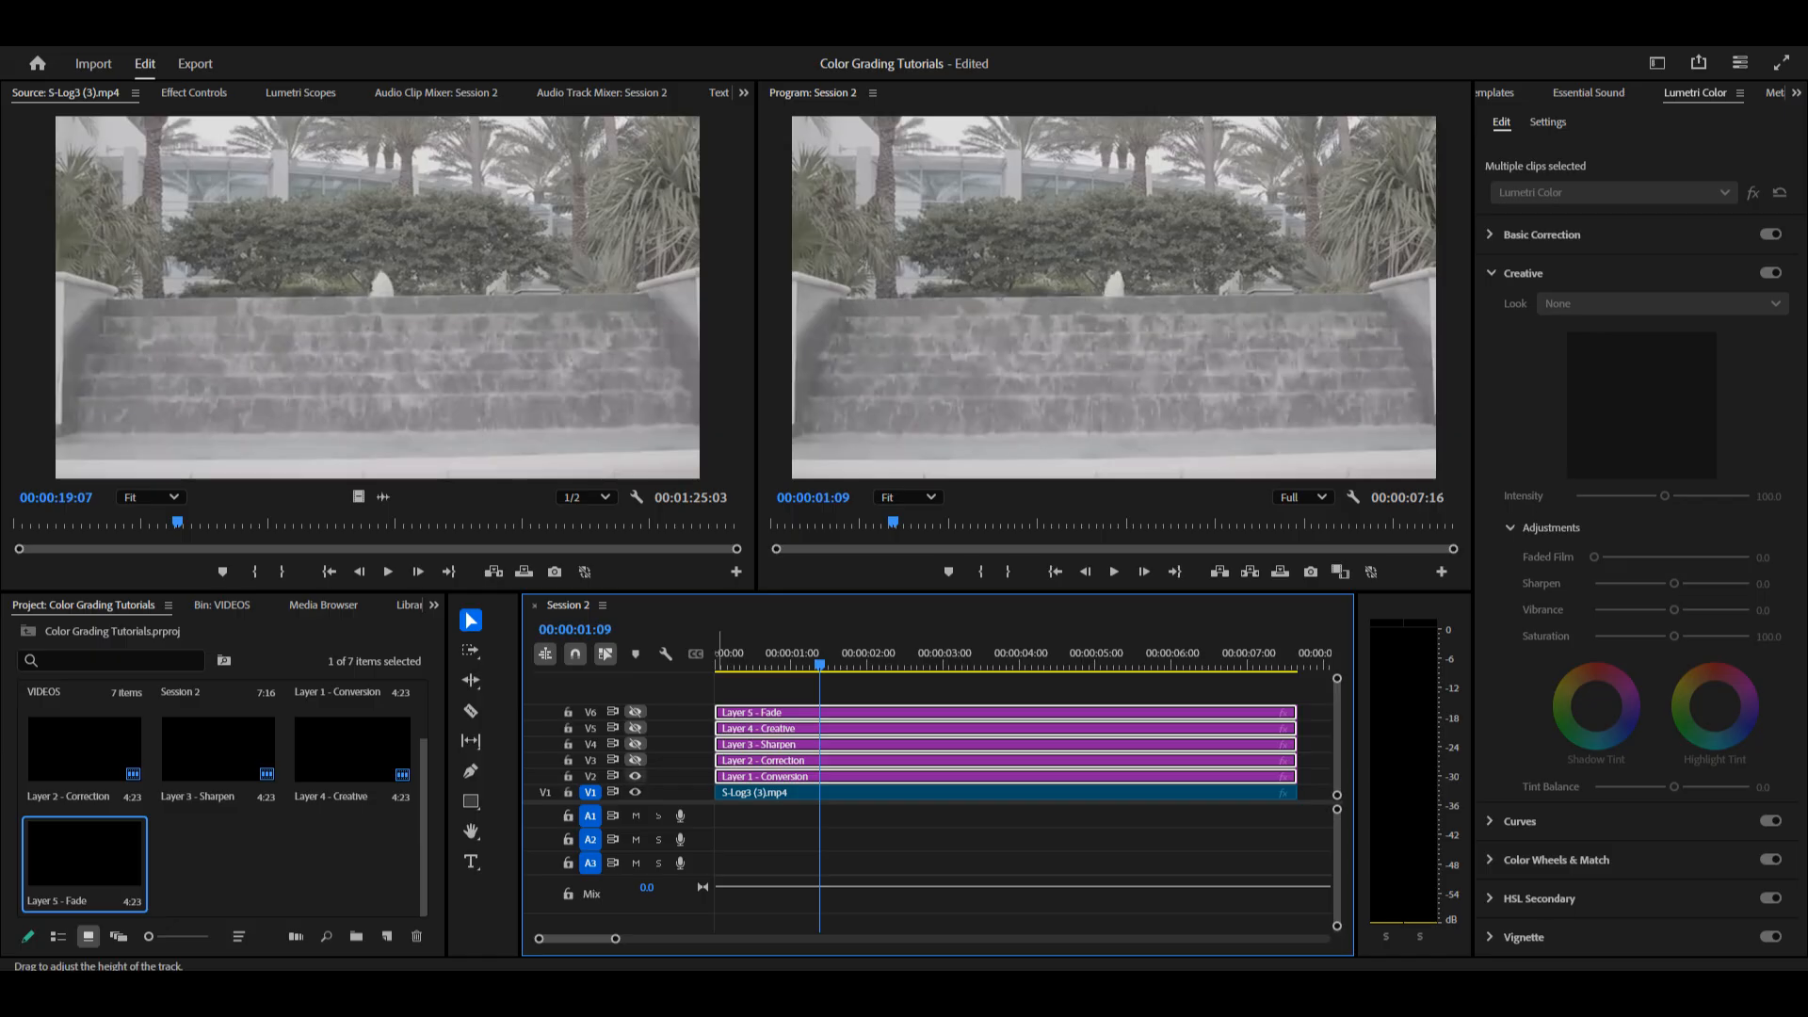
left_click(635, 777)
left_click(635, 777)
- Select the S-Log3 (3).mp4 clip on V1 and play the sequence from its start to 00:00:01:20
left_click_drag(819, 665, 716, 665)
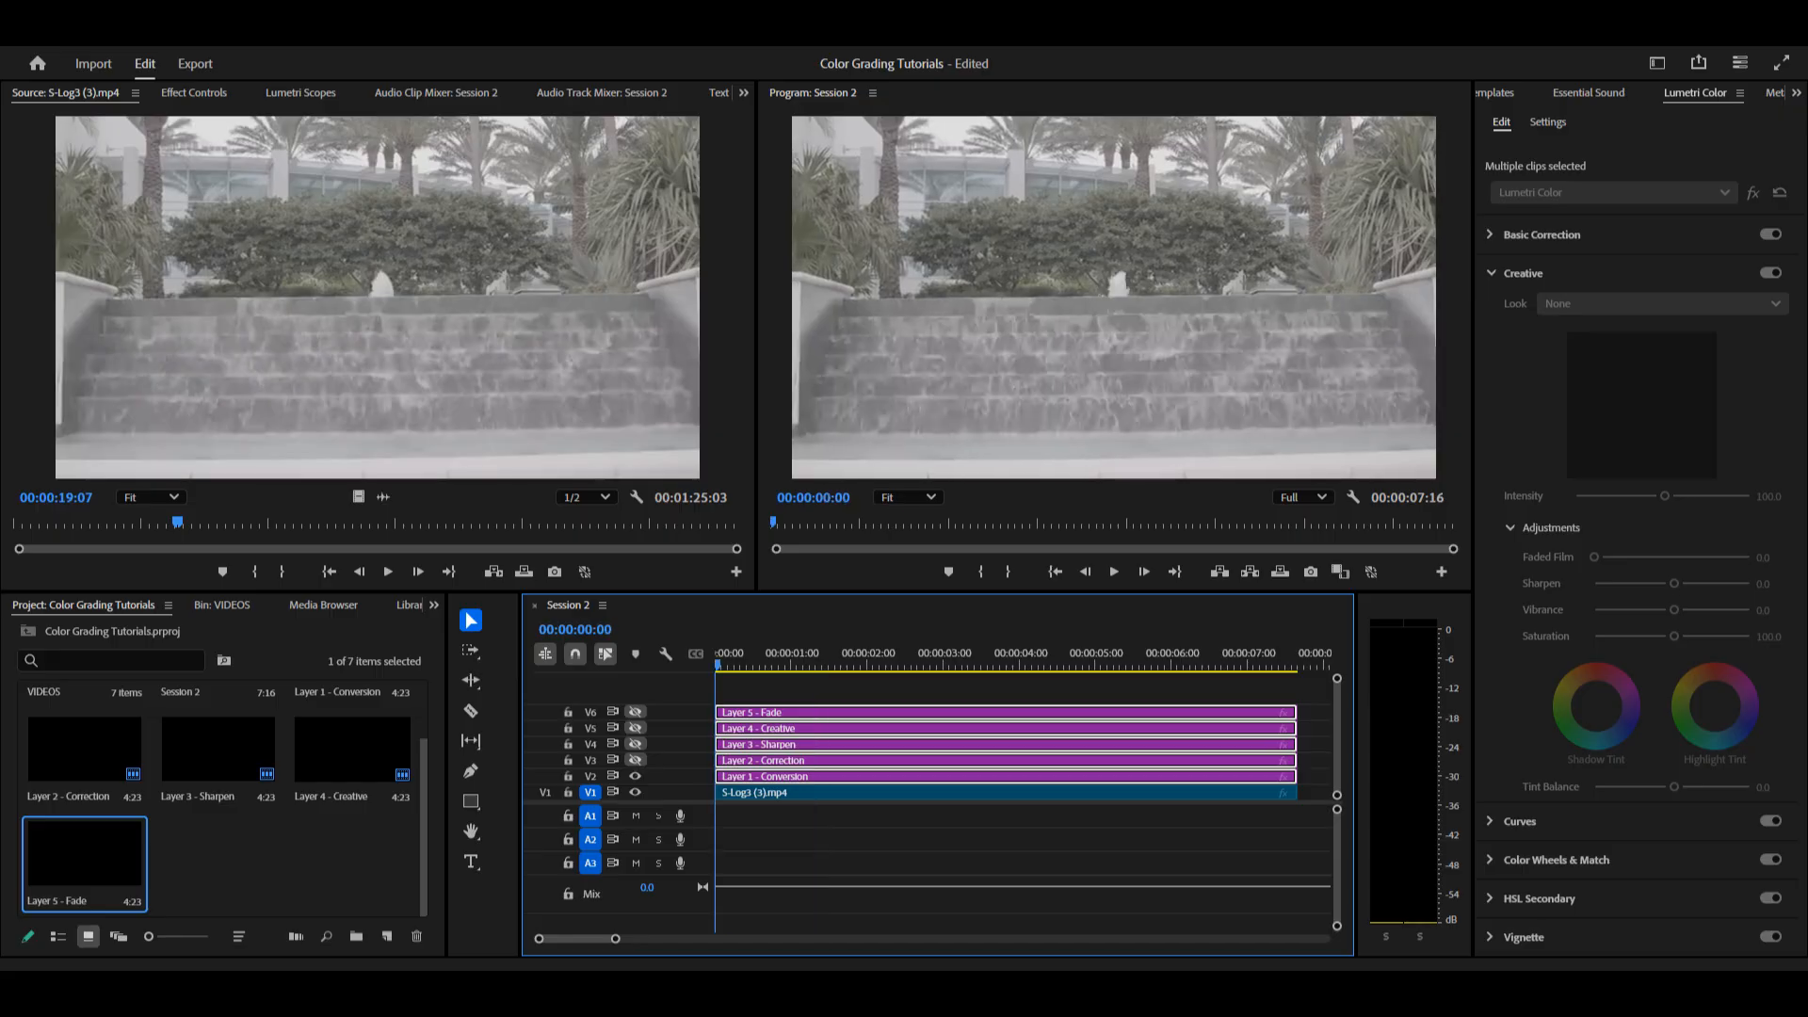
left_click(785, 838)
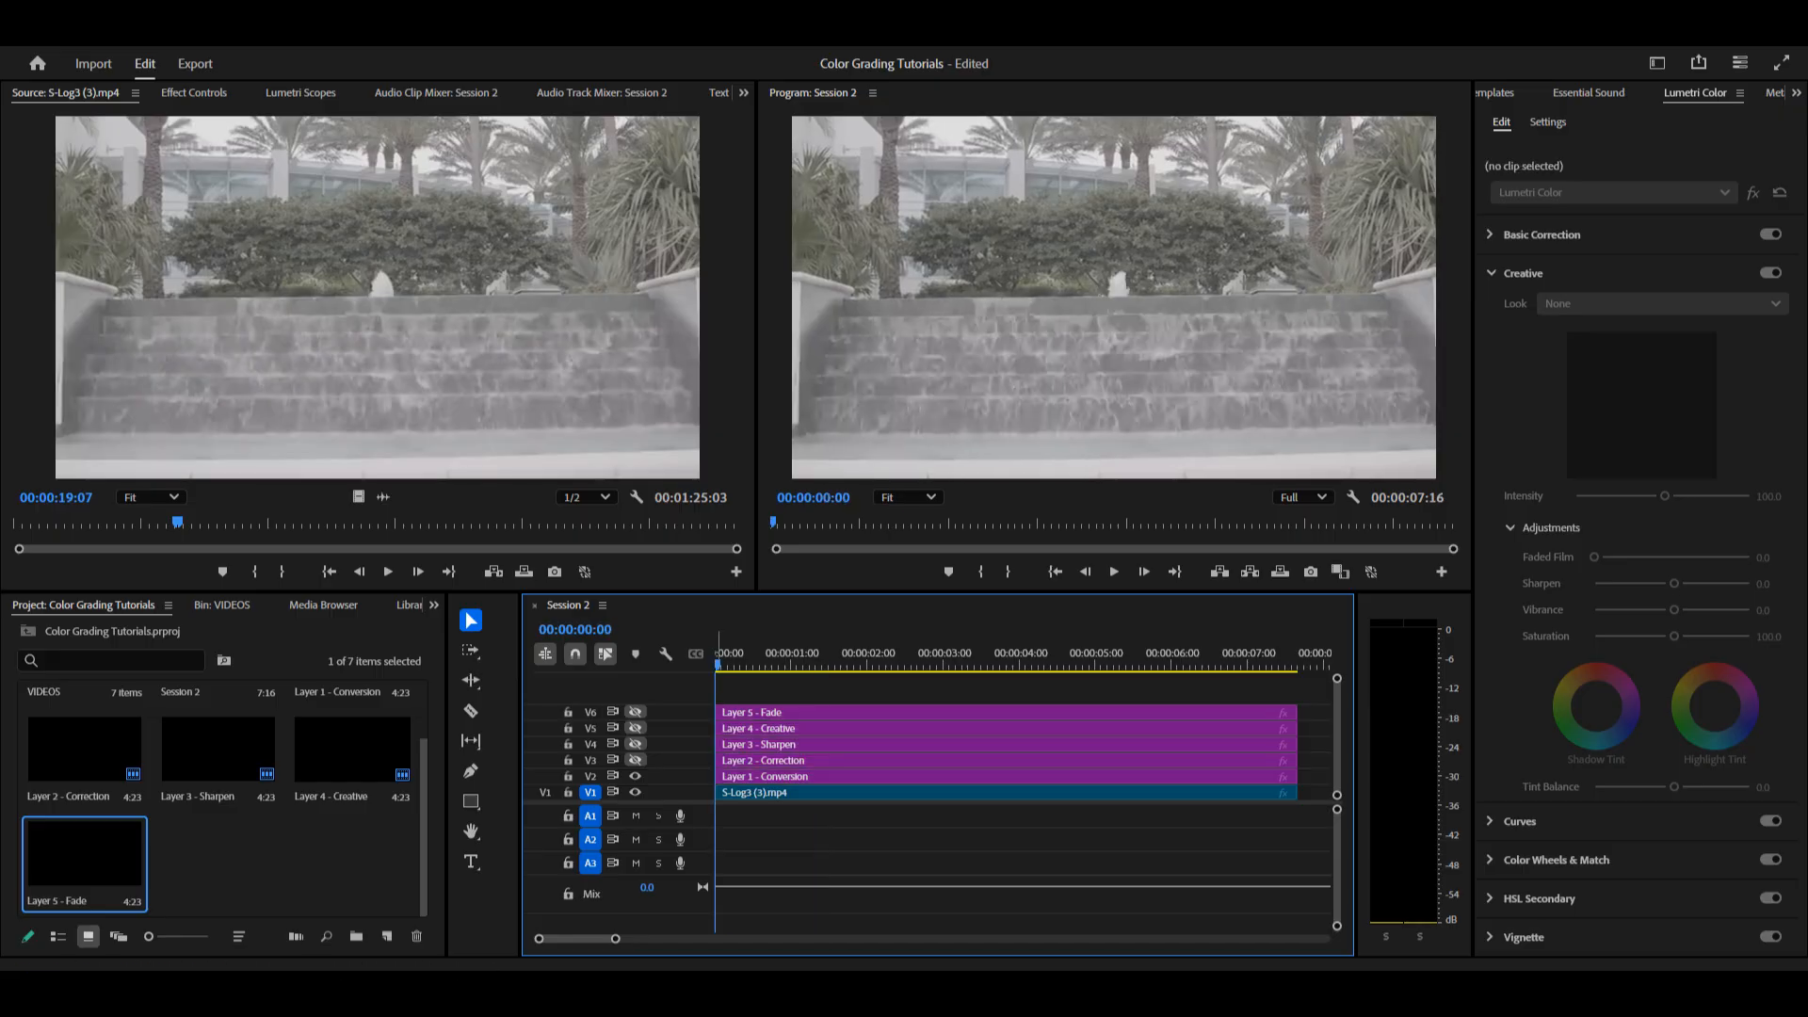
left_click(771, 777)
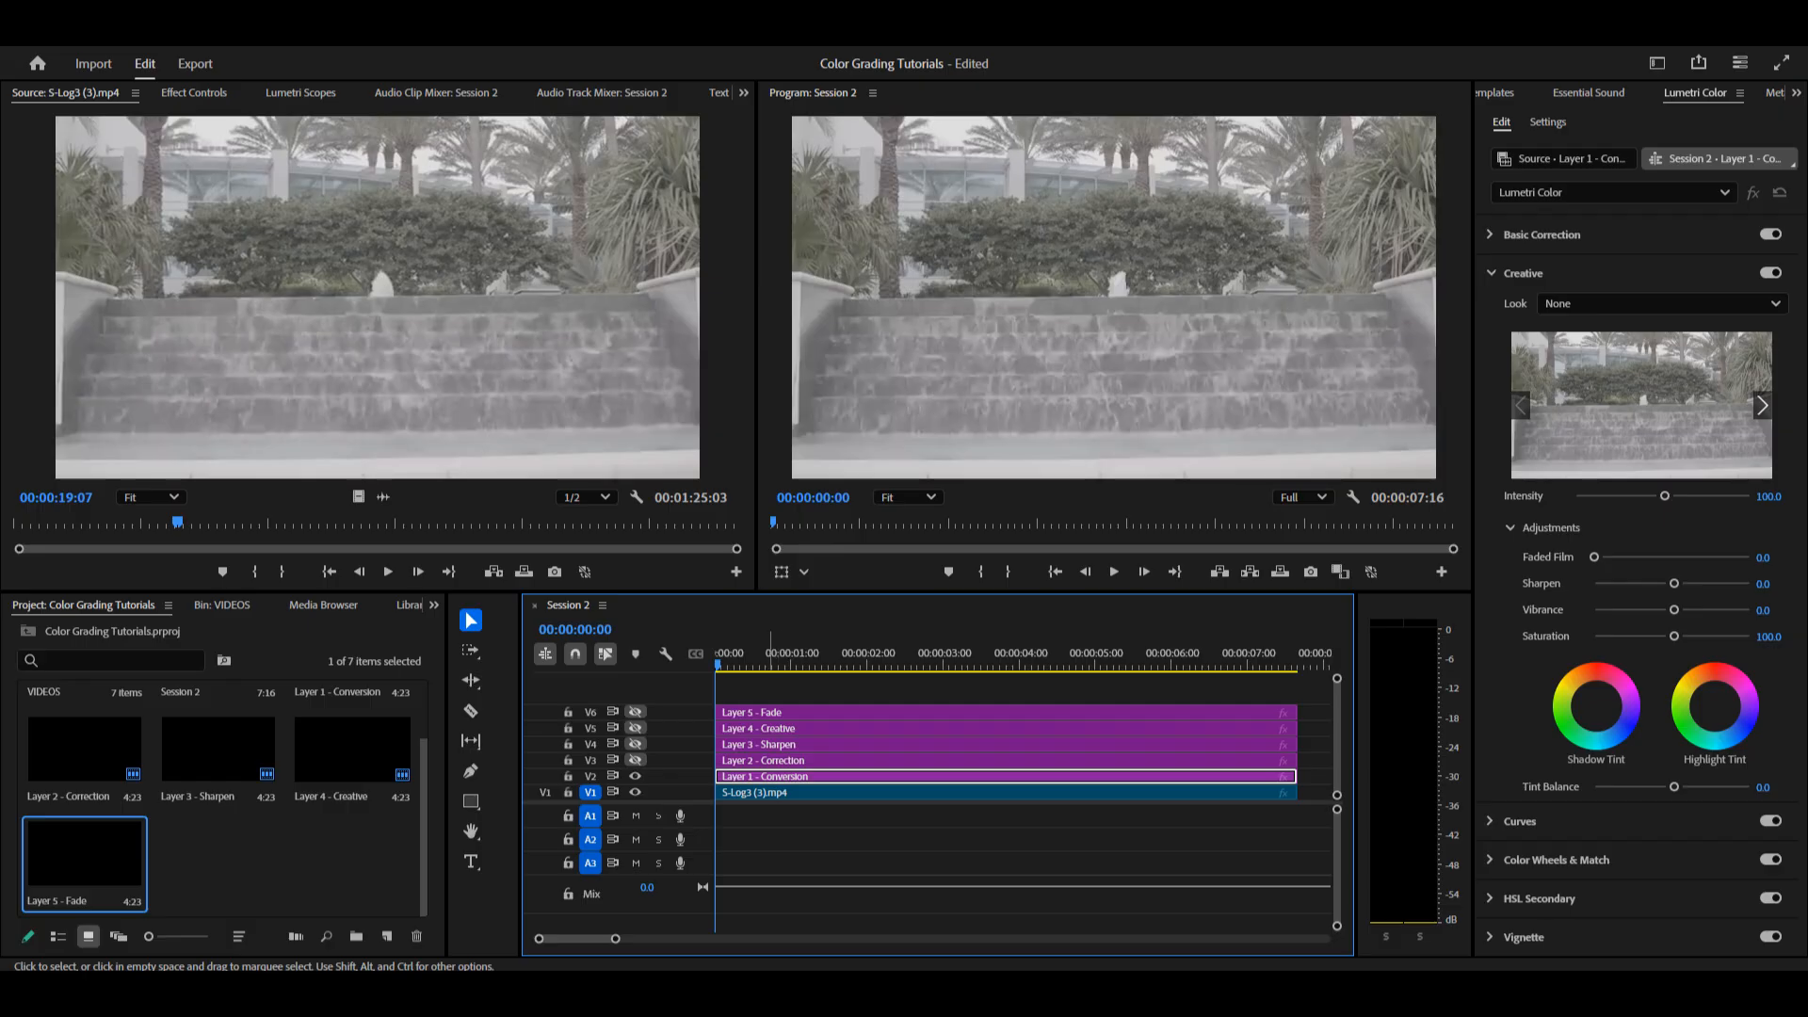
left_click(775, 793)
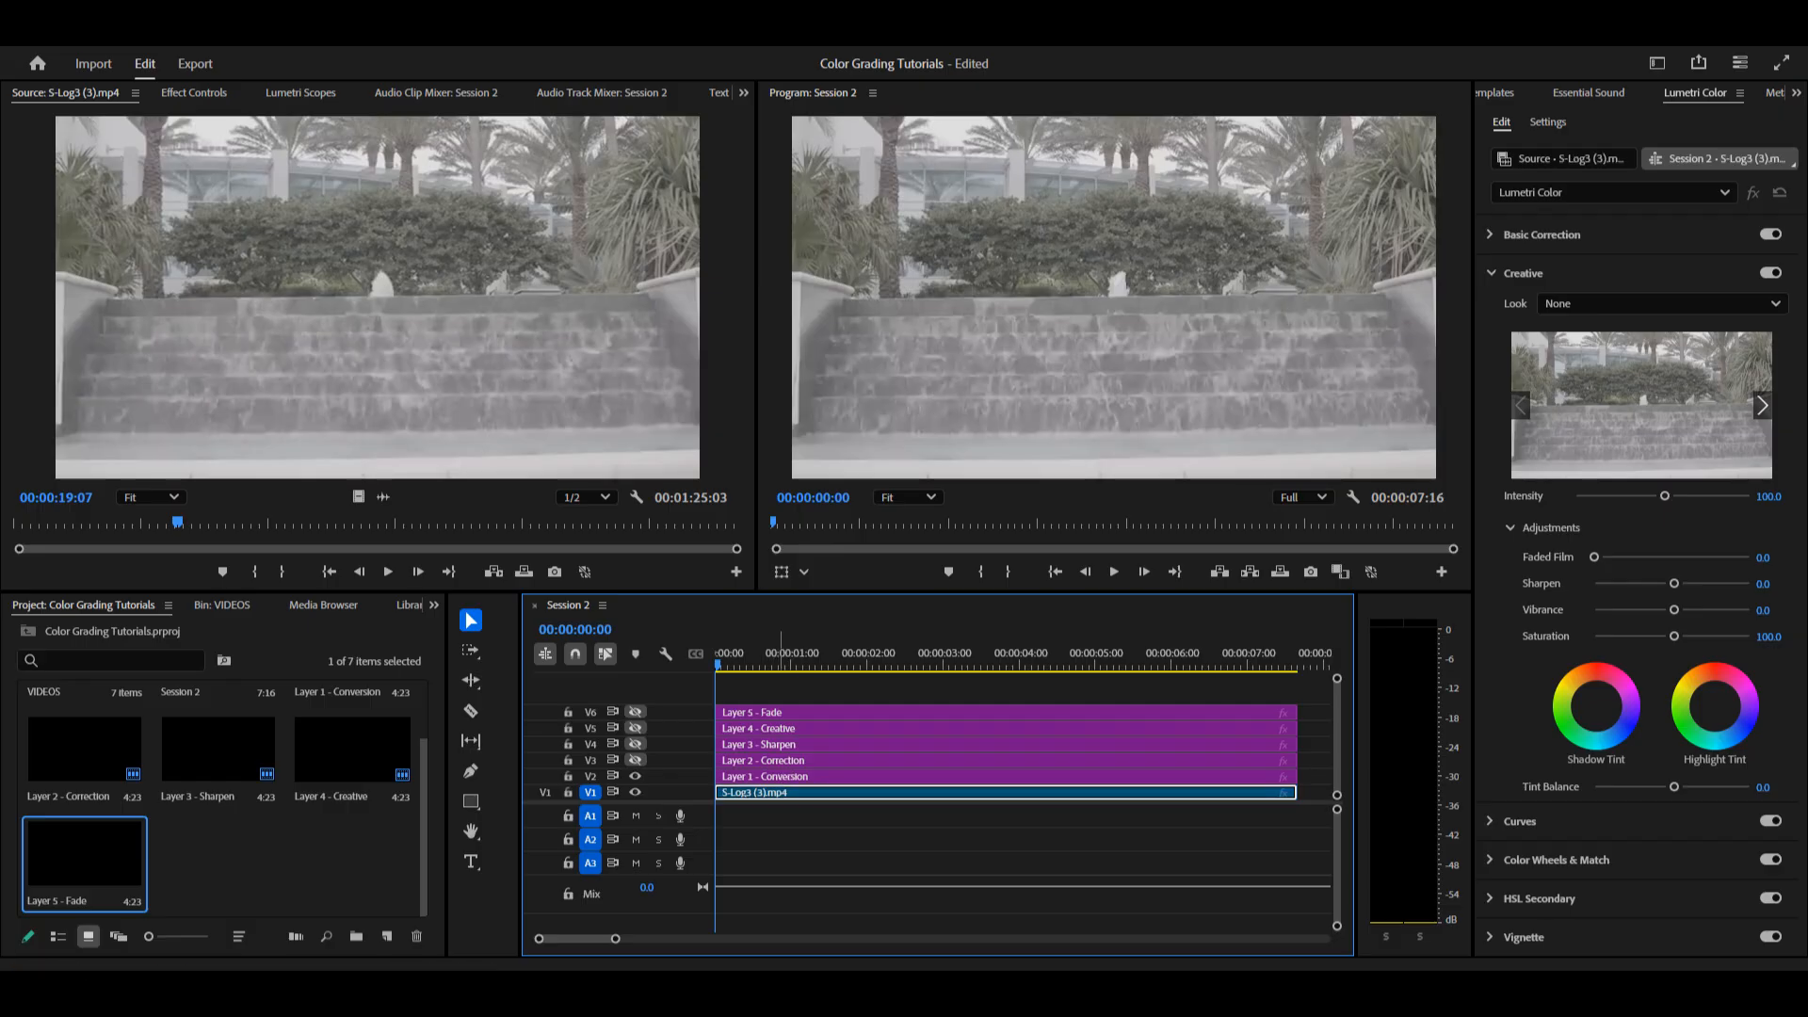
key("space")
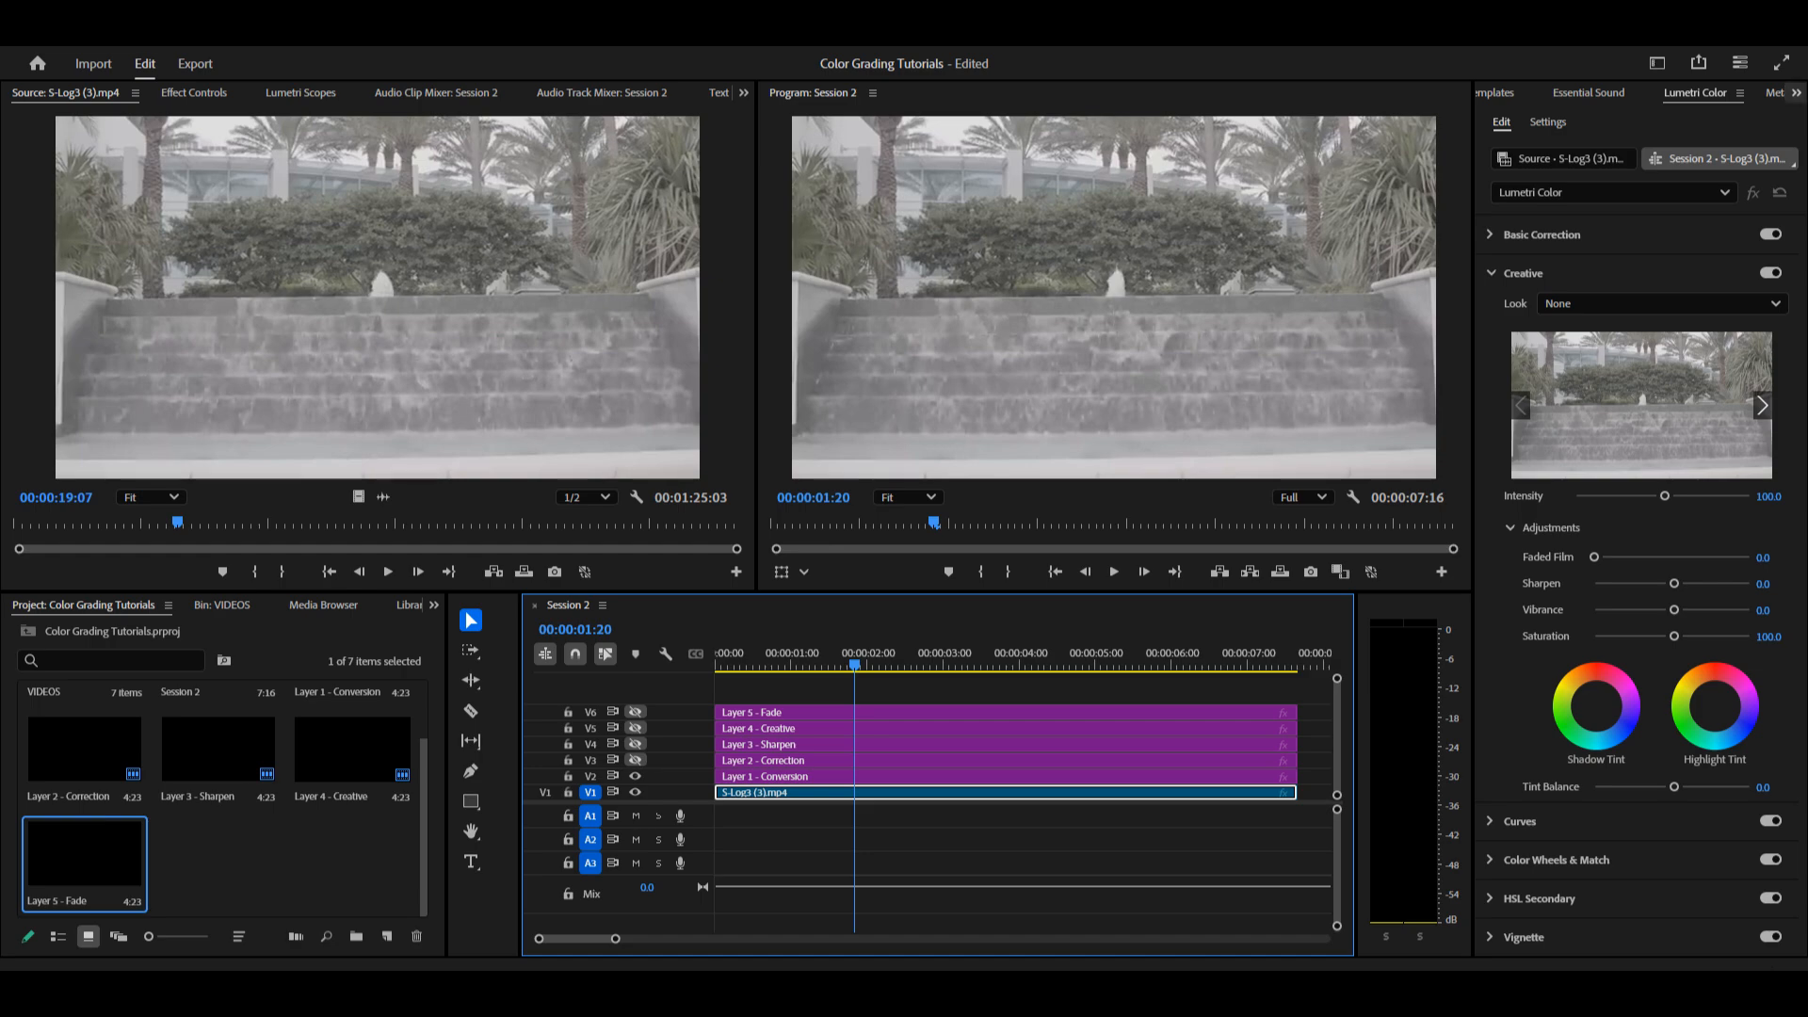
- Search the effects for "Noise" and apply the Neat Video effect Reduce Noise v6 to the S-Log3 (3).mp4 clip on V1
left_click(1796, 92)
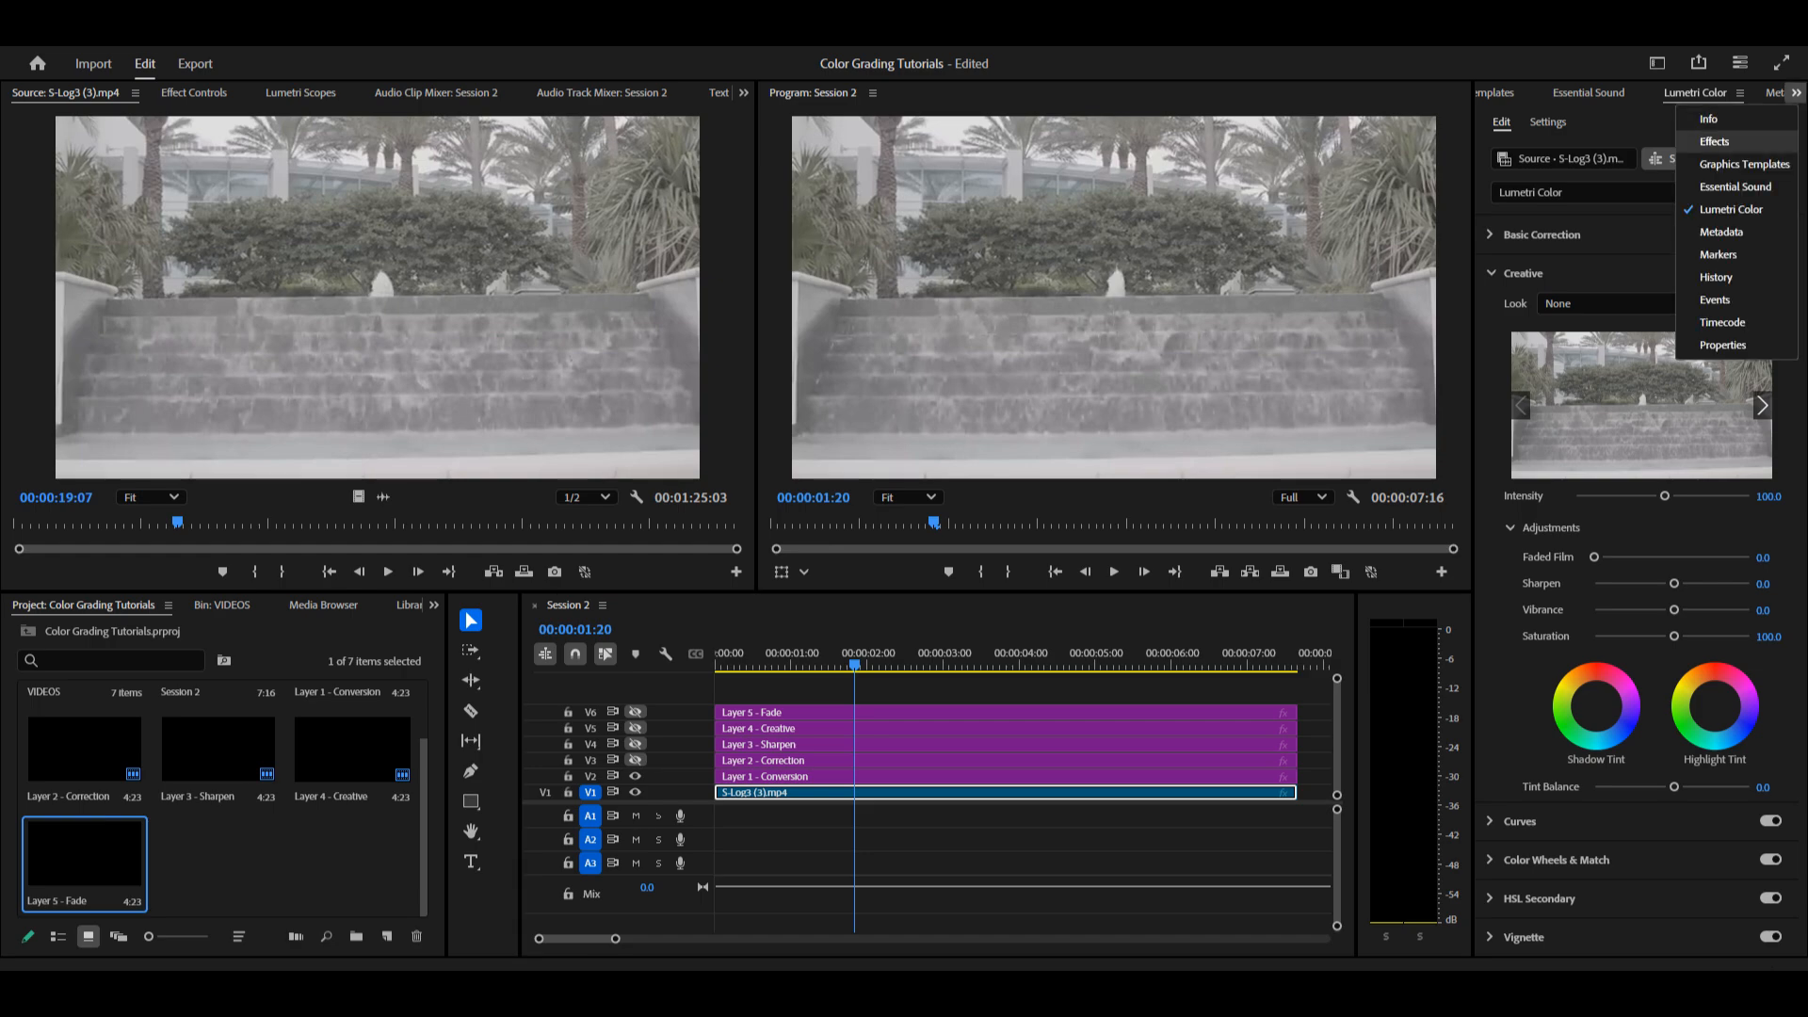
left_click(1714, 141)
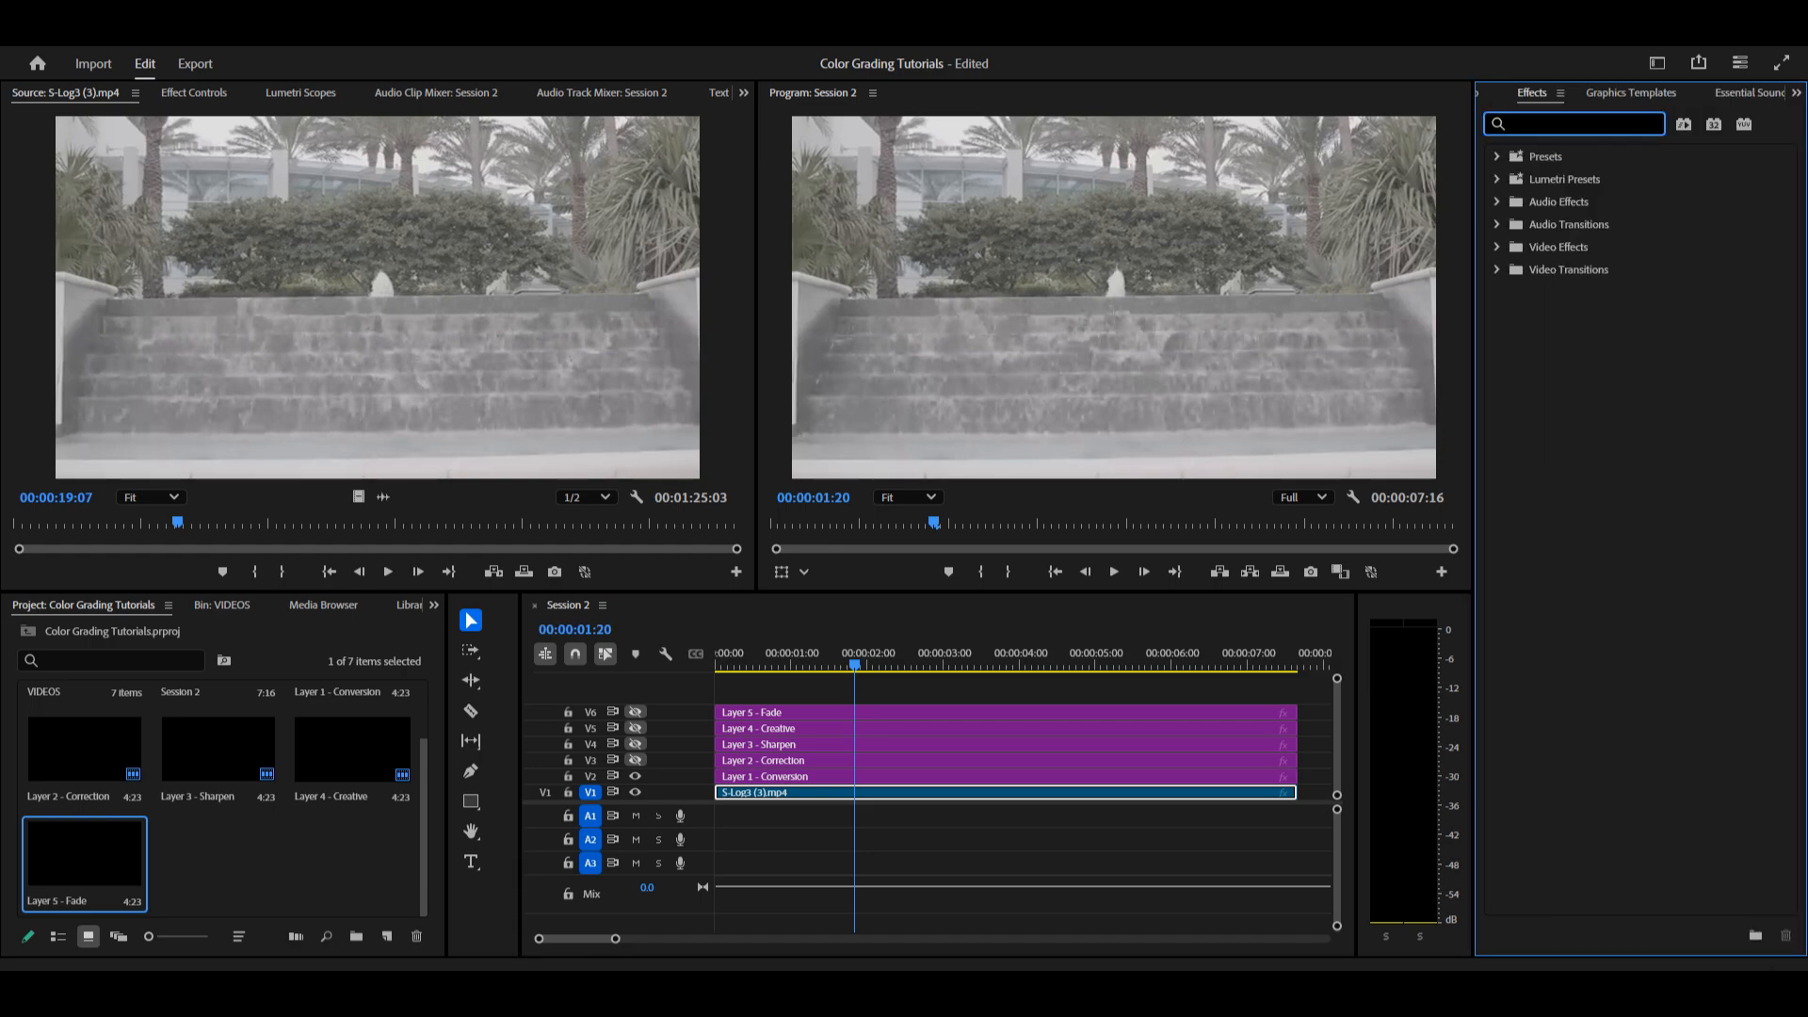
type("Noise")
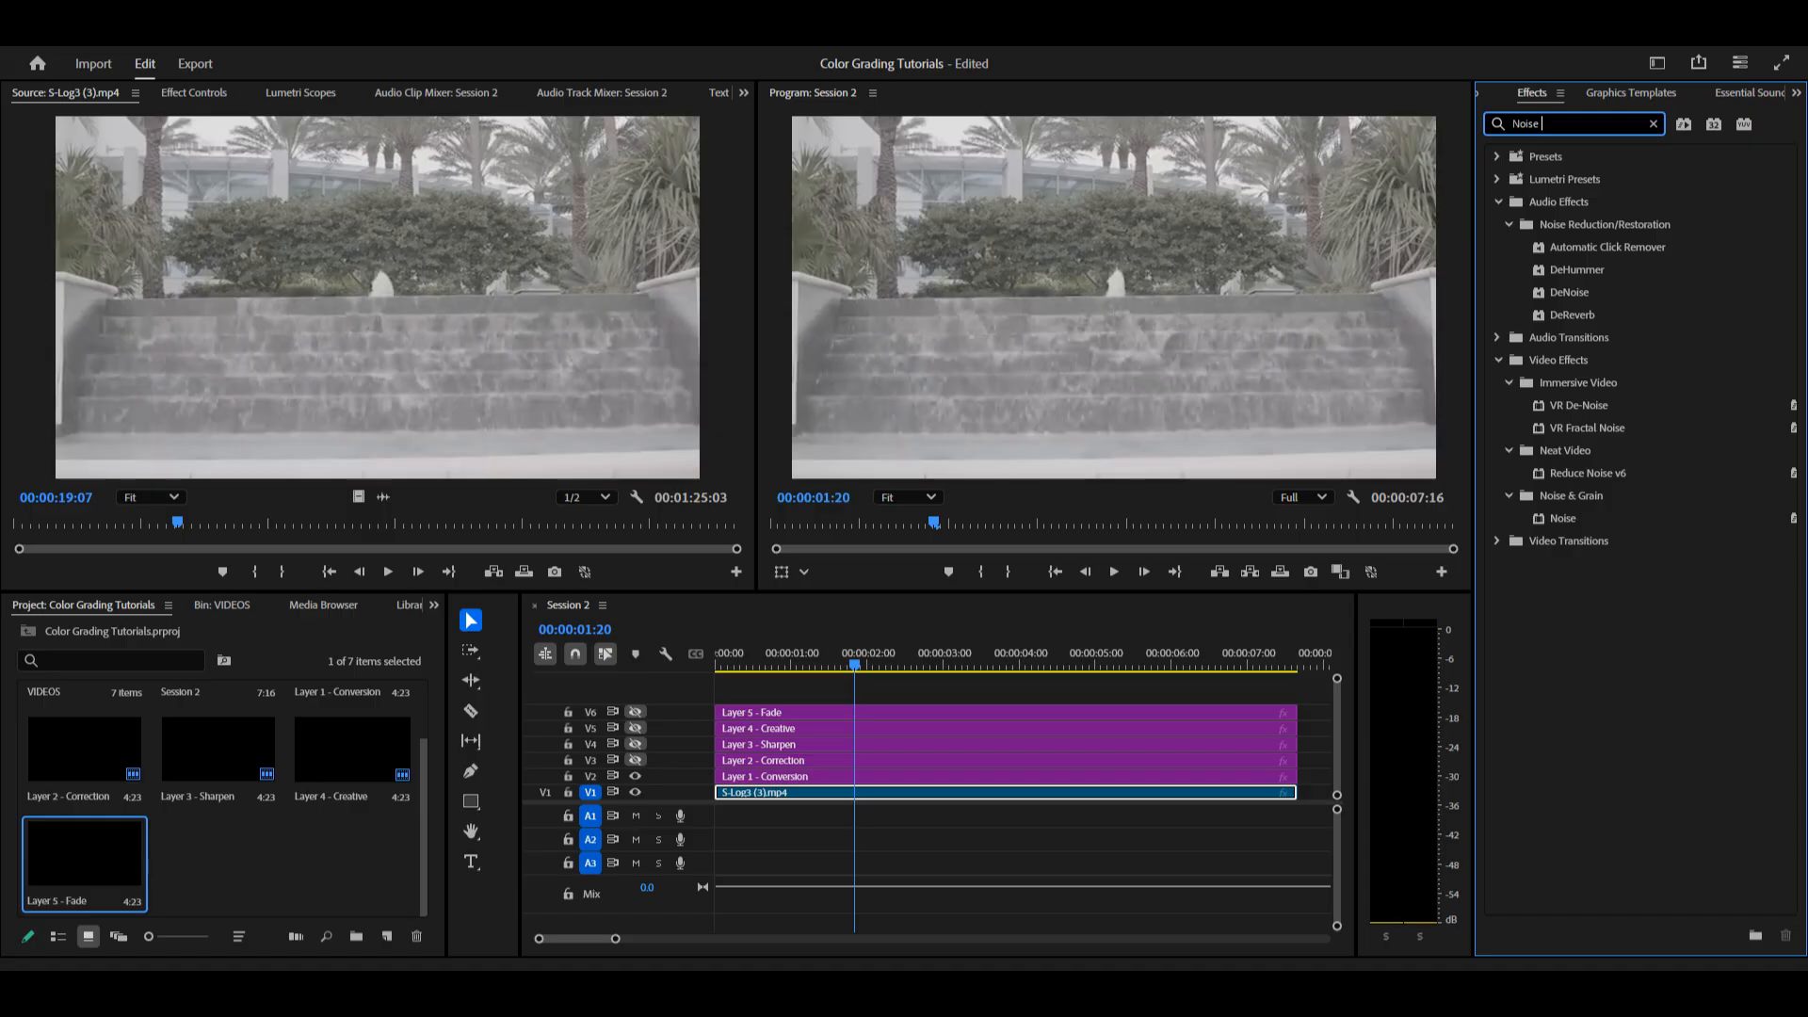
left_click(1588, 474)
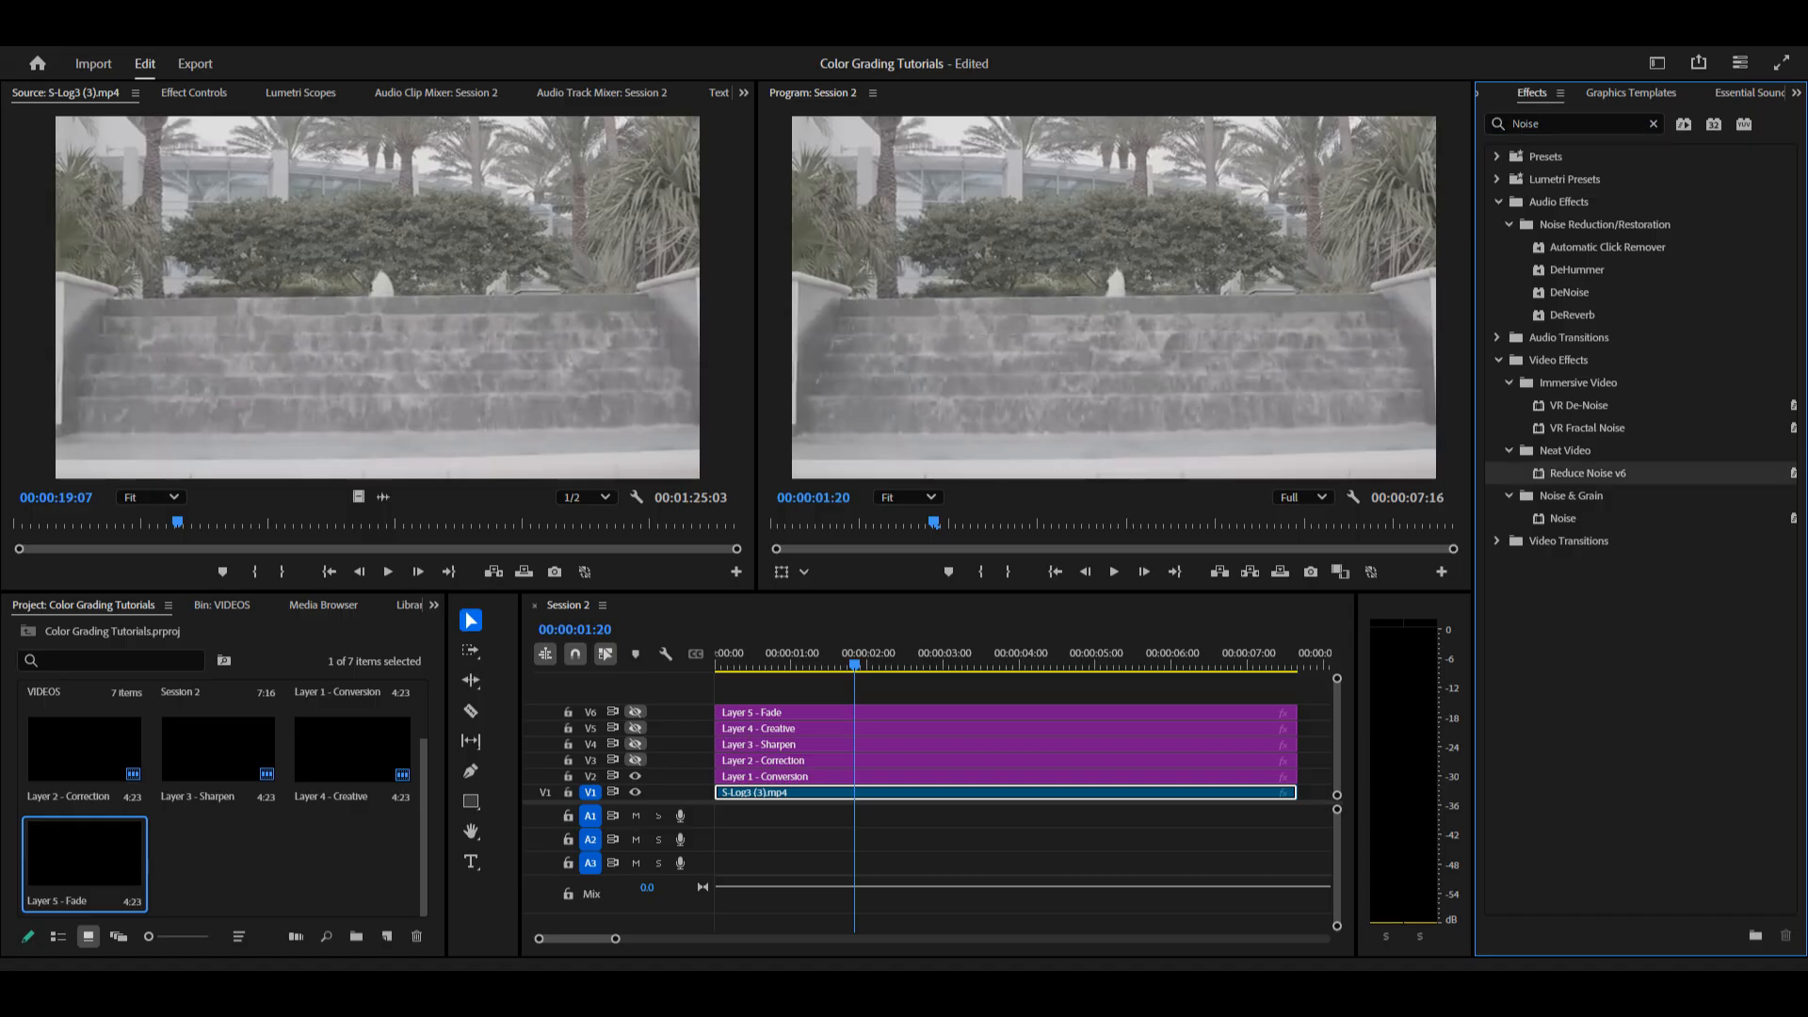
left_click_drag(1588, 474, 844, 793)
- Prepare the input frames for Reduce Noise v6 and auto-build a noise profile in Neat Video, using the small sample area
left_click(194, 93)
scroll(351, 443, "down", 4)
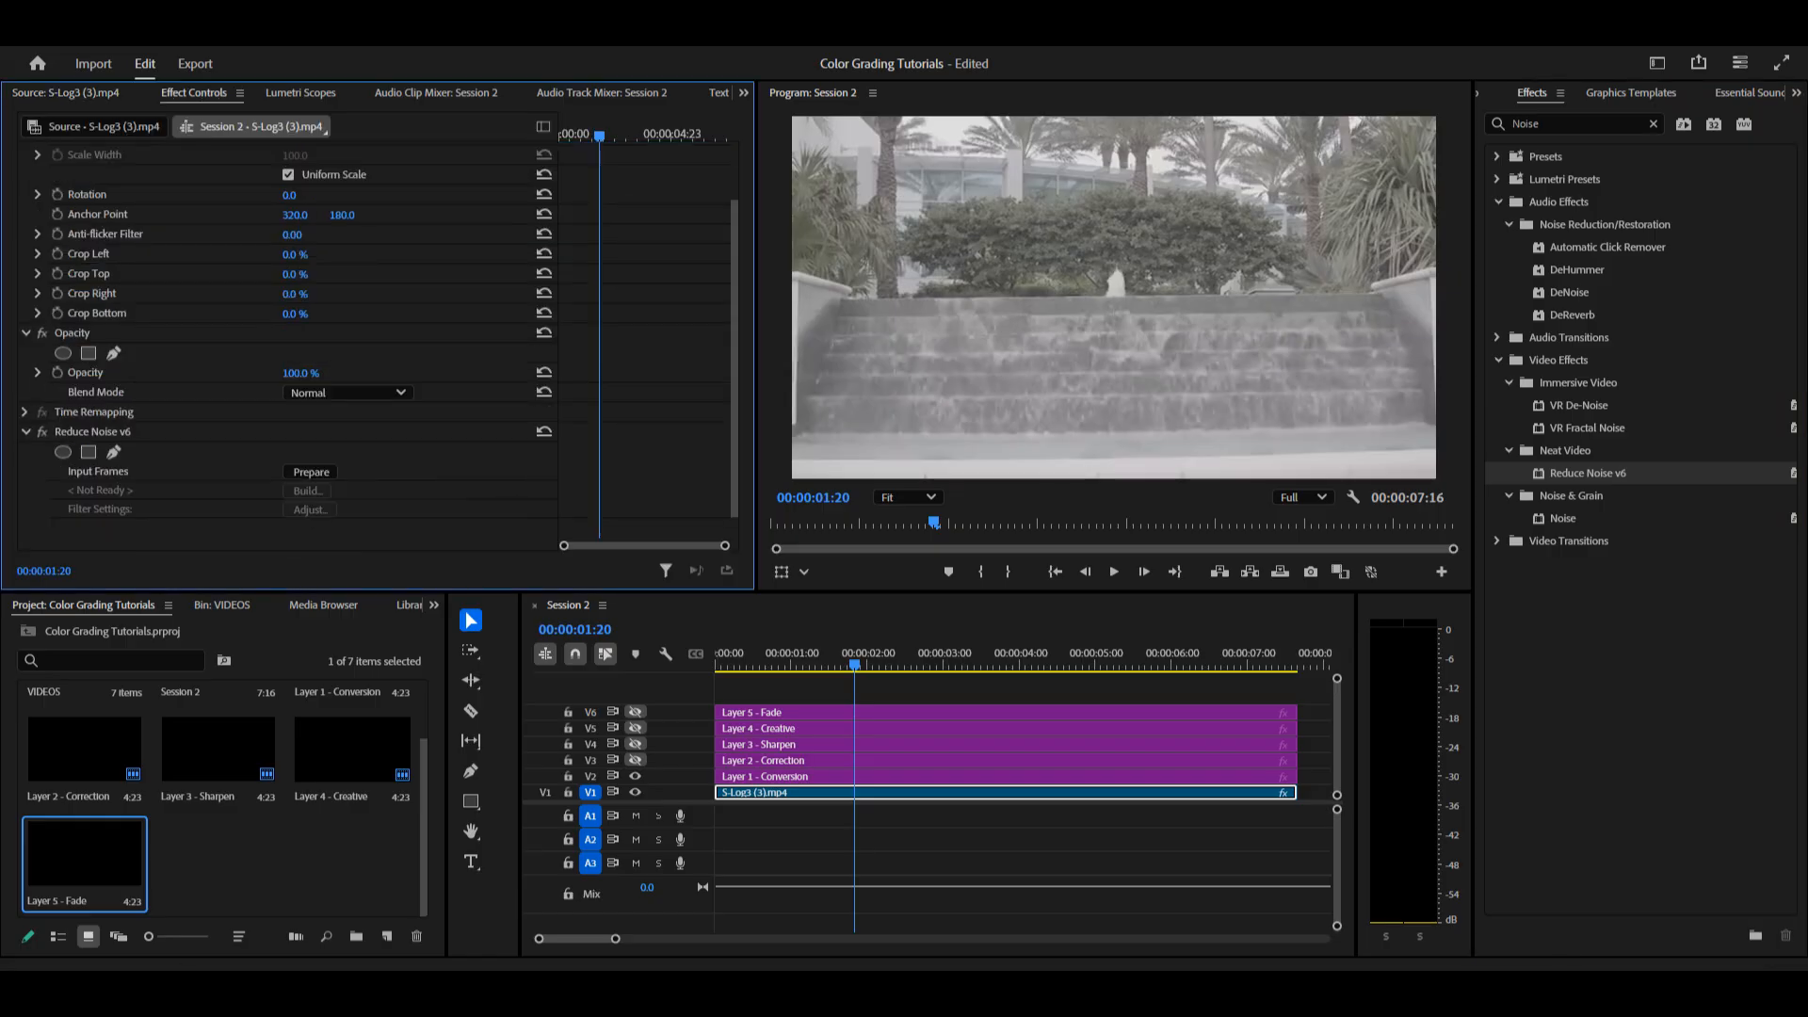
left_click(311, 443)
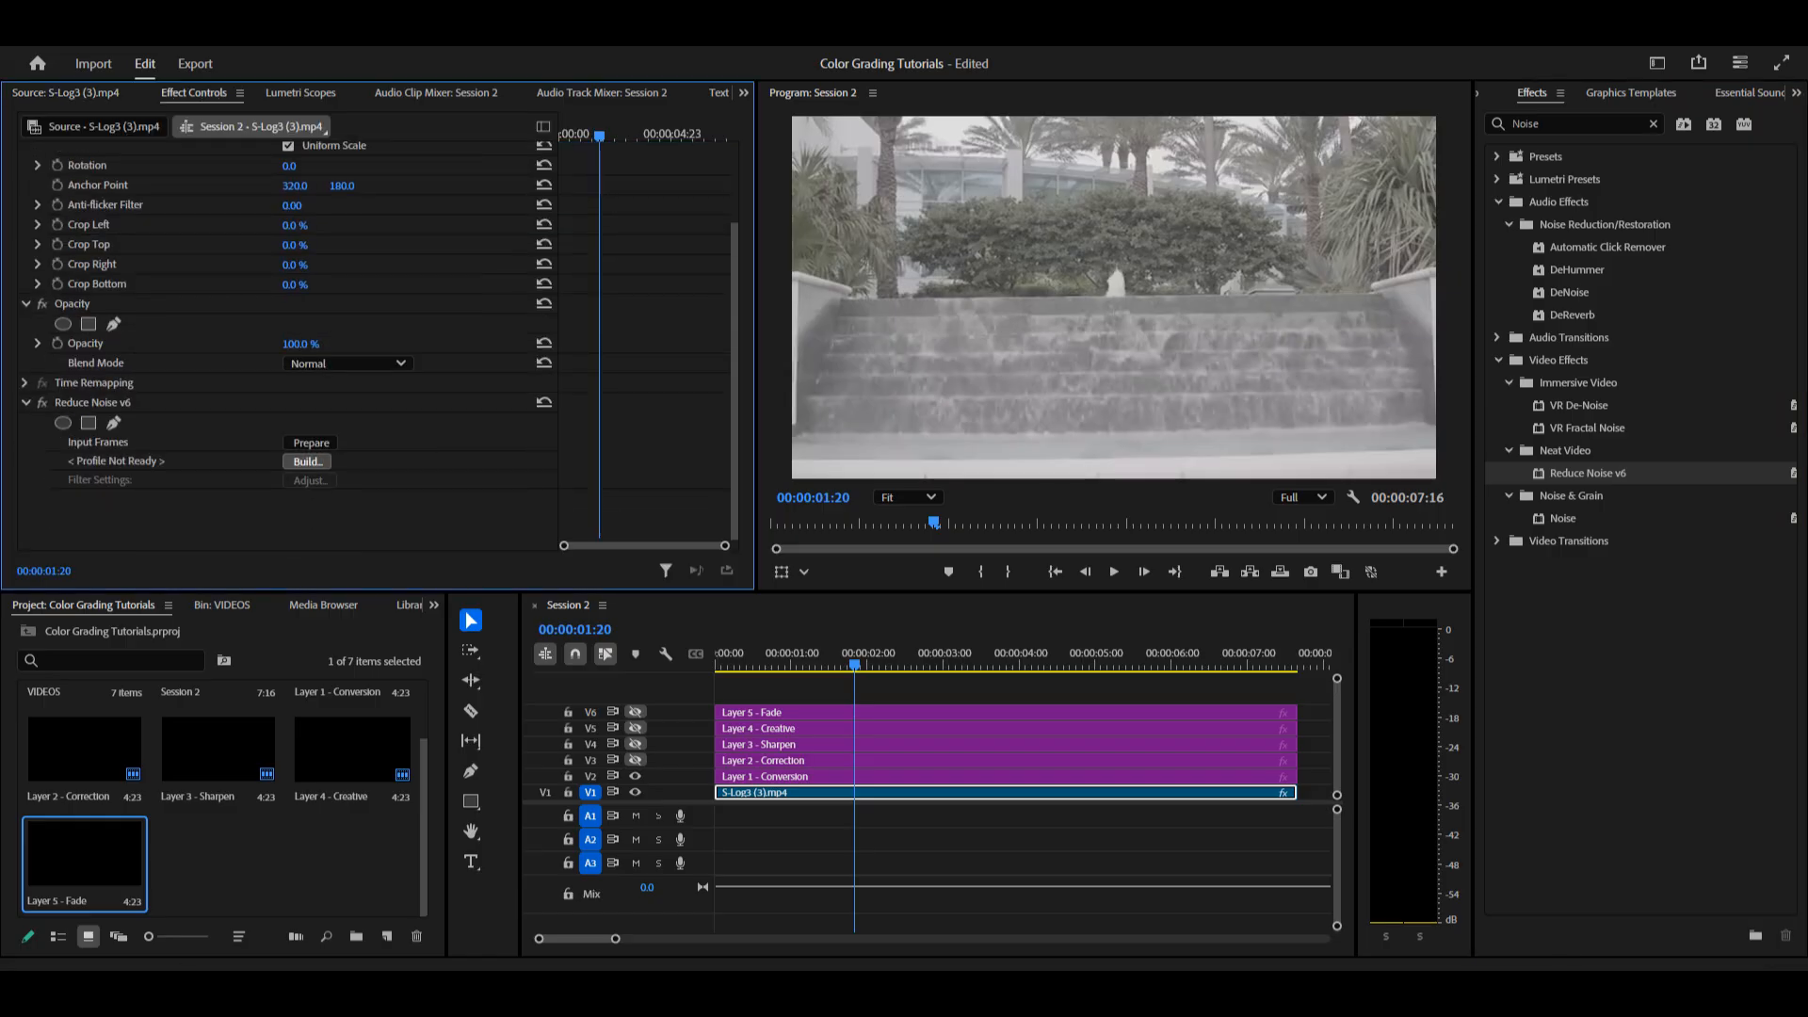
left_click(307, 462)
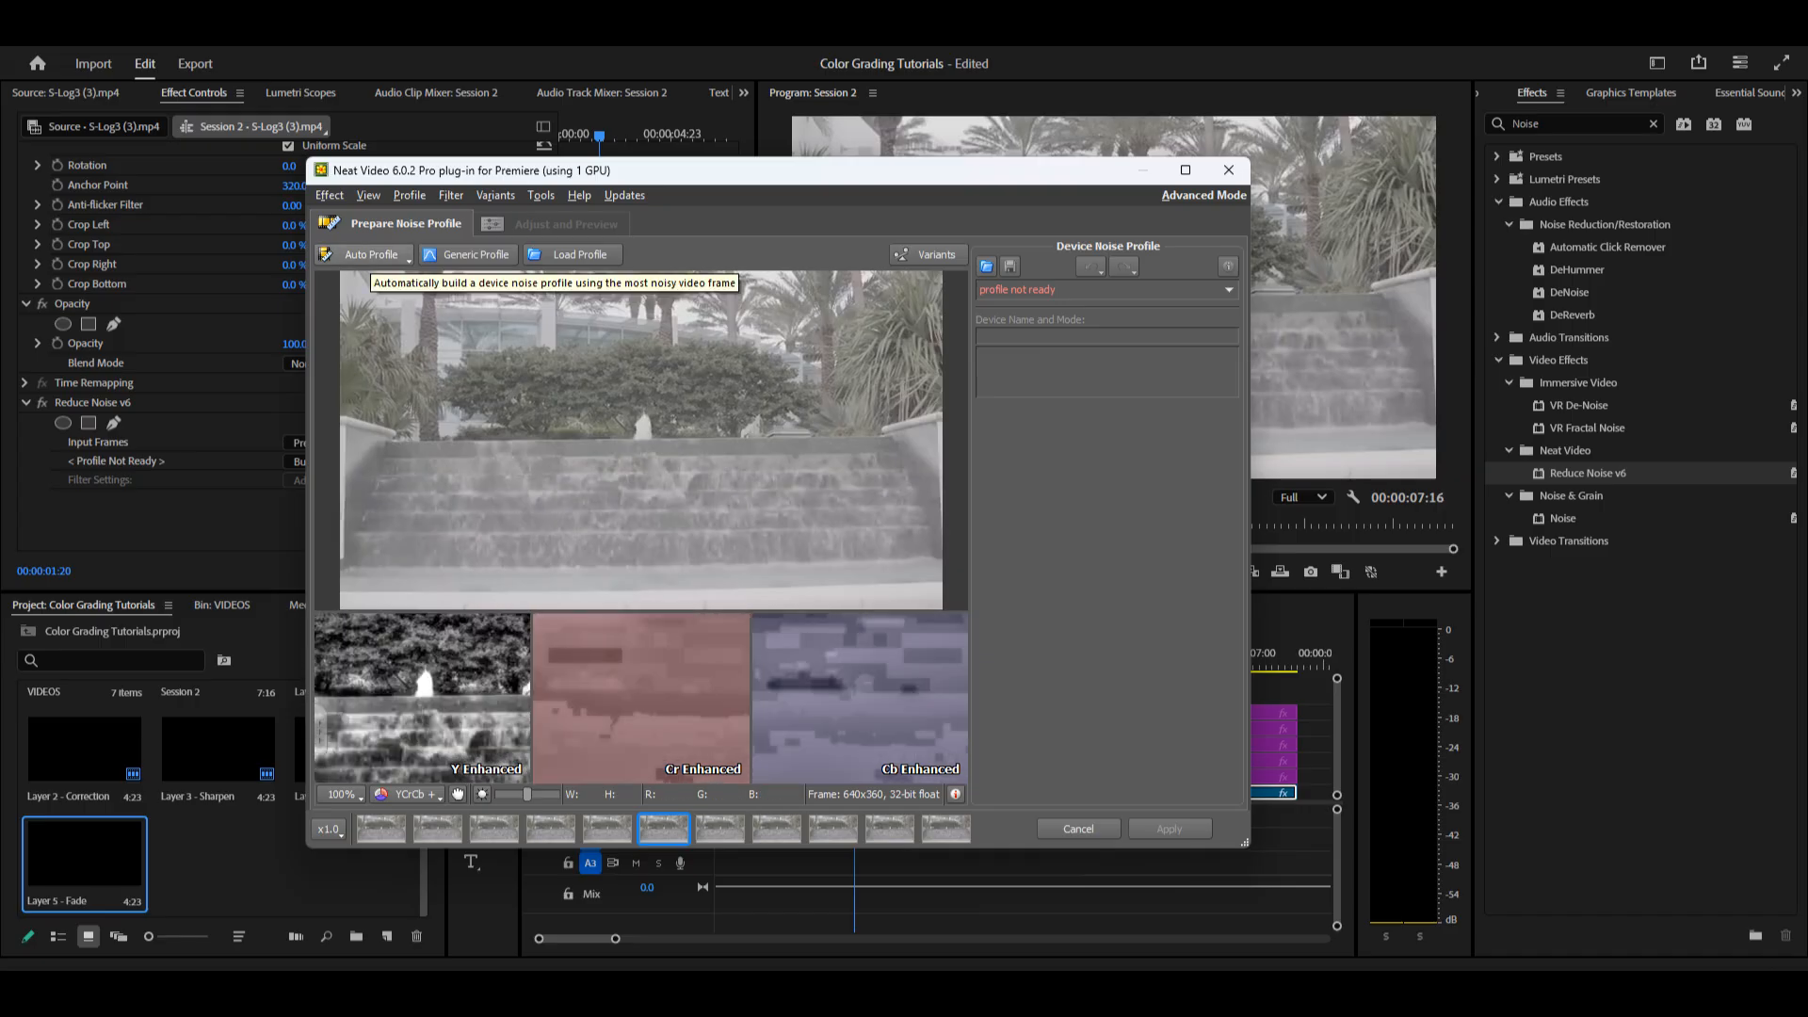
left_click(369, 254)
left_click(738, 578)
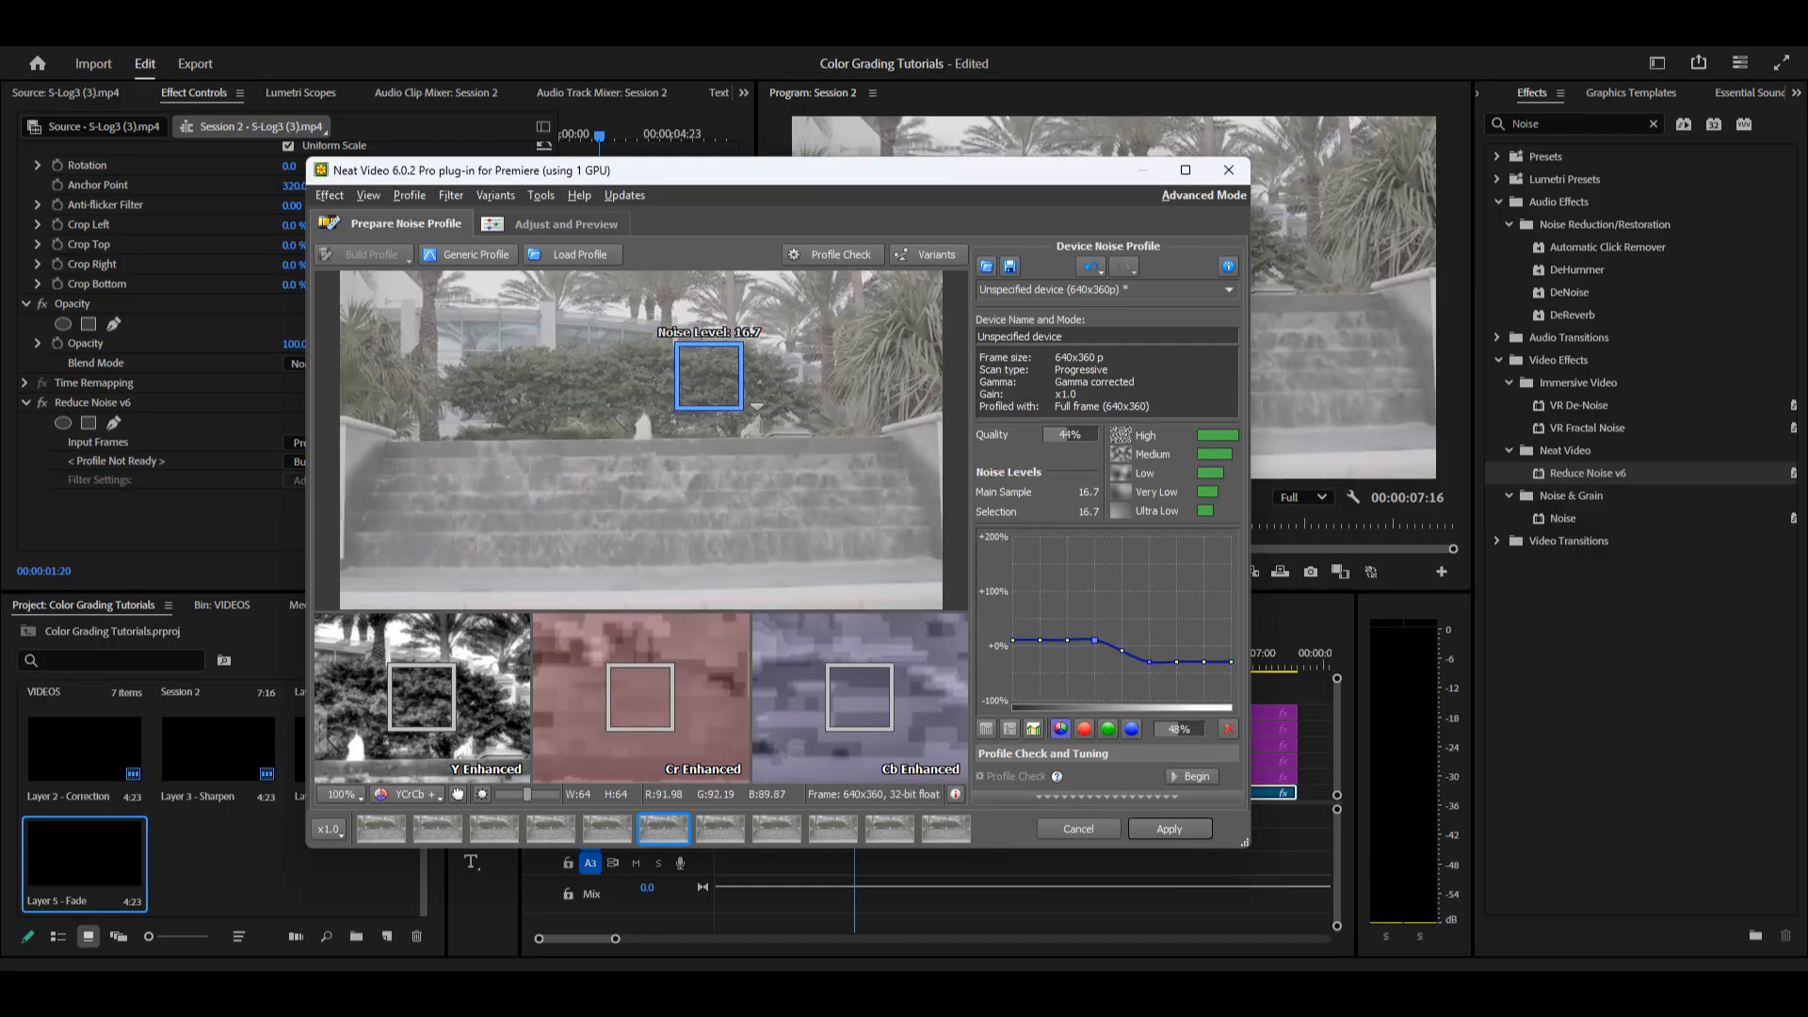
- Move the small sample area to the left end of the hedge above the fountain steps and rebuild the noise profile from it
left_click_drag(710, 376, 503, 417)
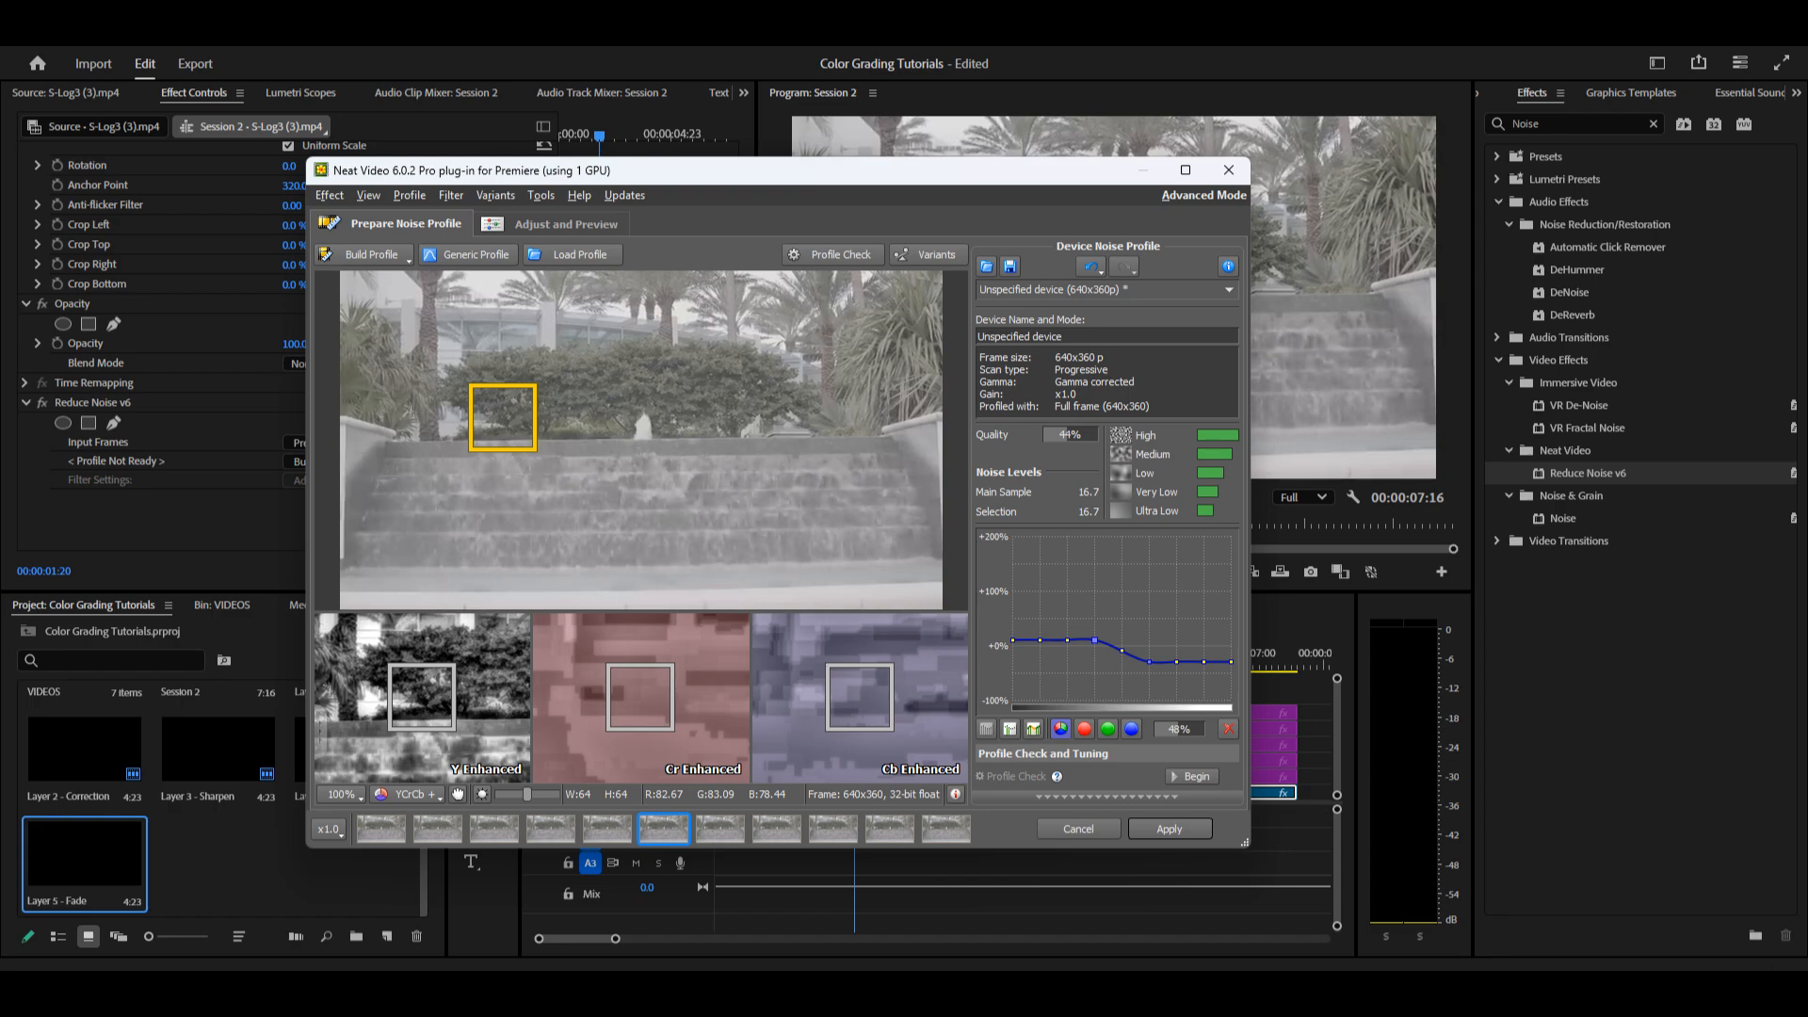
left_click(368, 255)
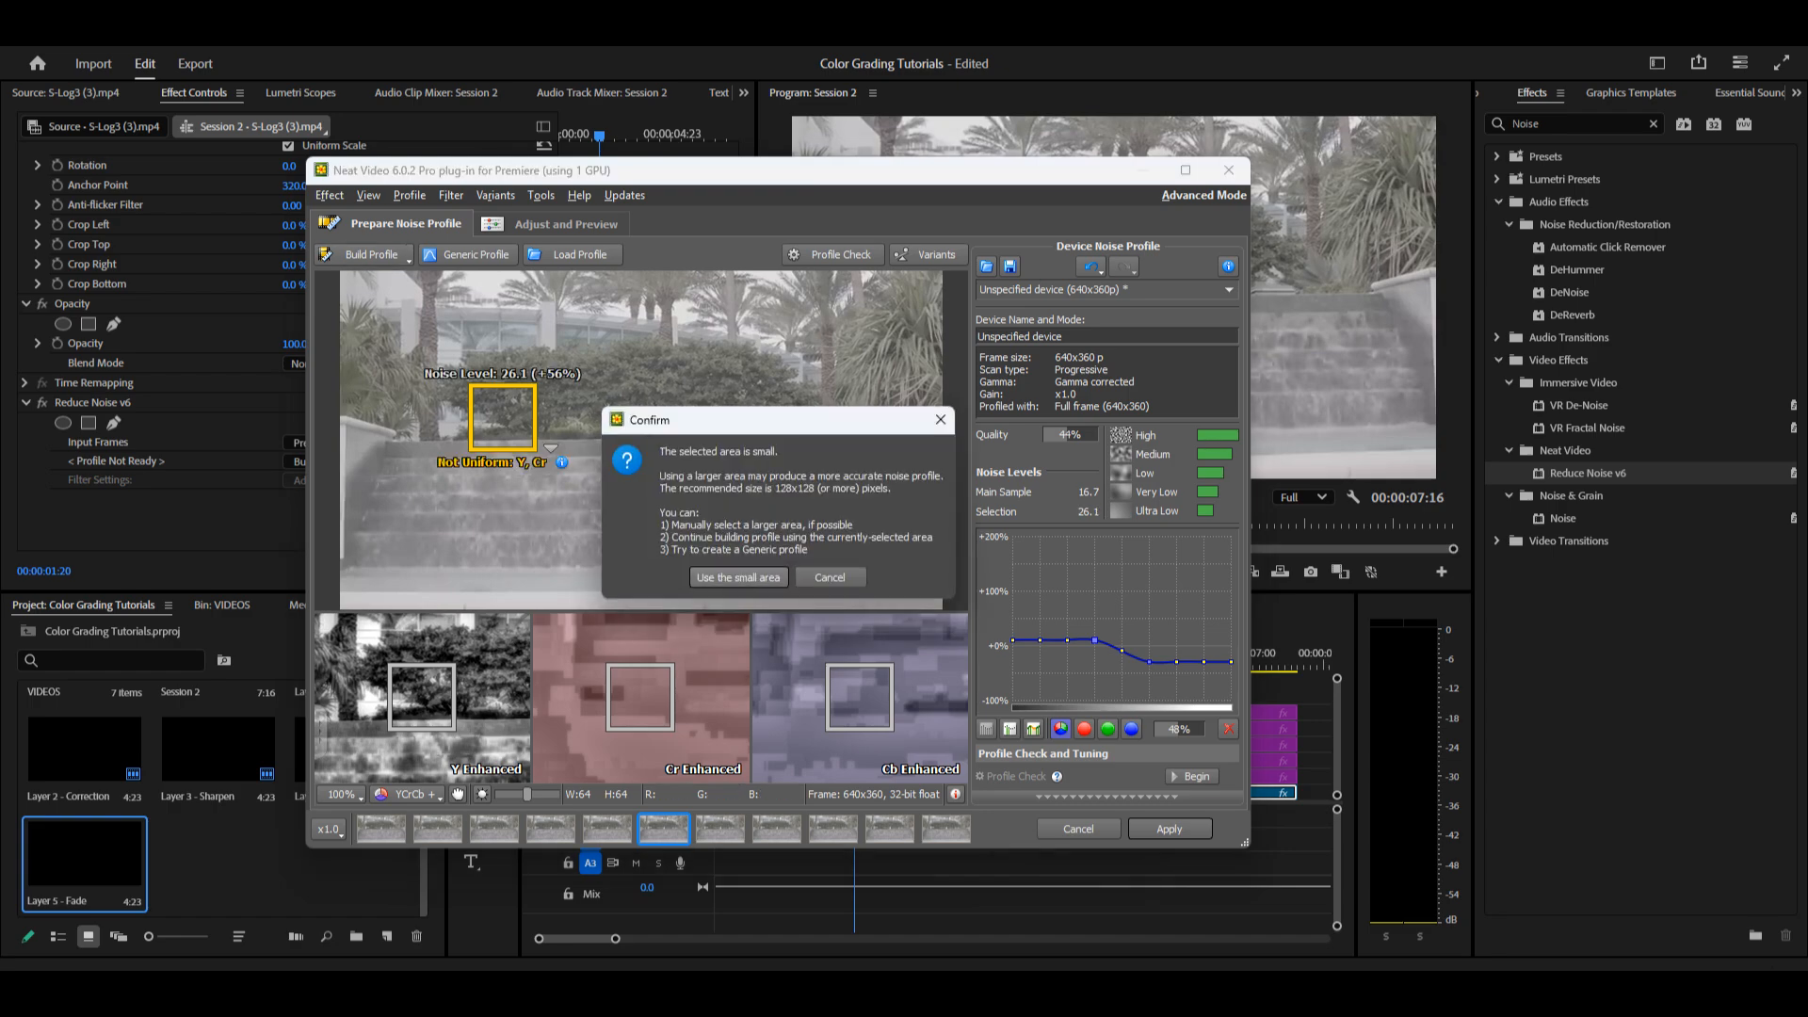
left_click(738, 577)
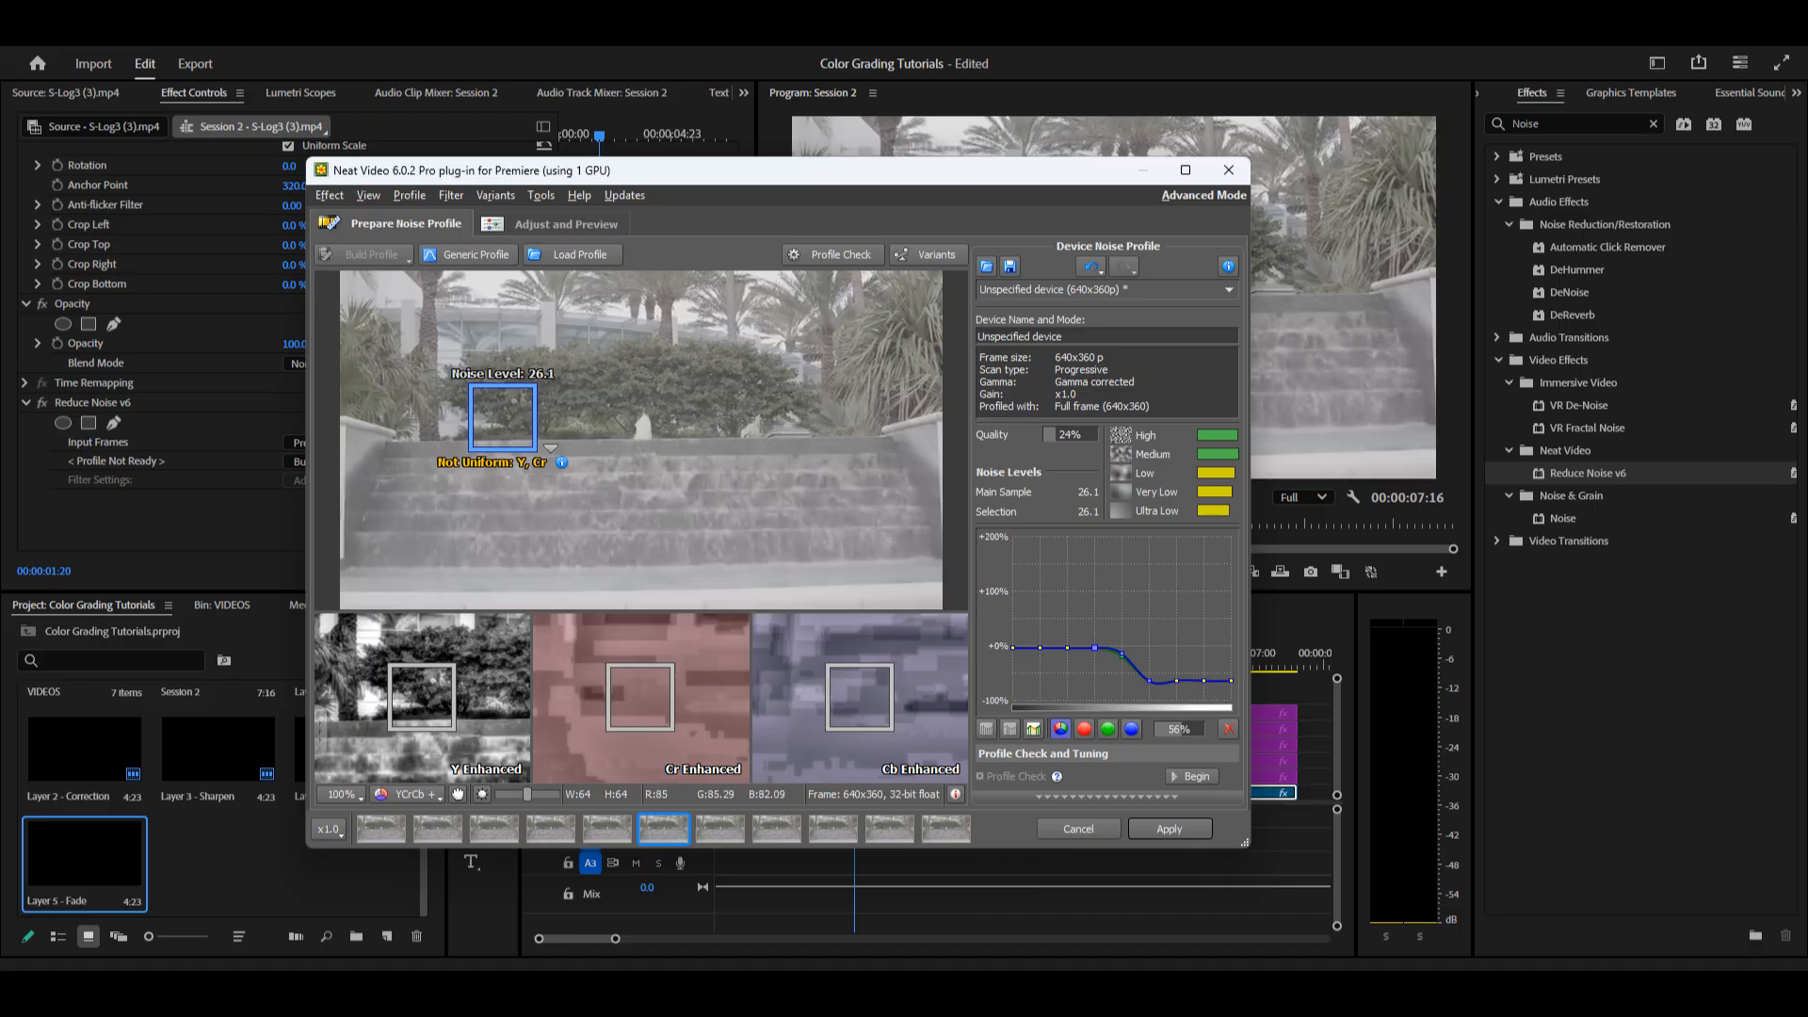
- Sample a larger area of about 299 x 259 pixels over the hedge and fountain steps and rebuild the noise profile
left_click_drag(503, 418, 945, 611)
left_click_drag(801, 487, 719, 430)
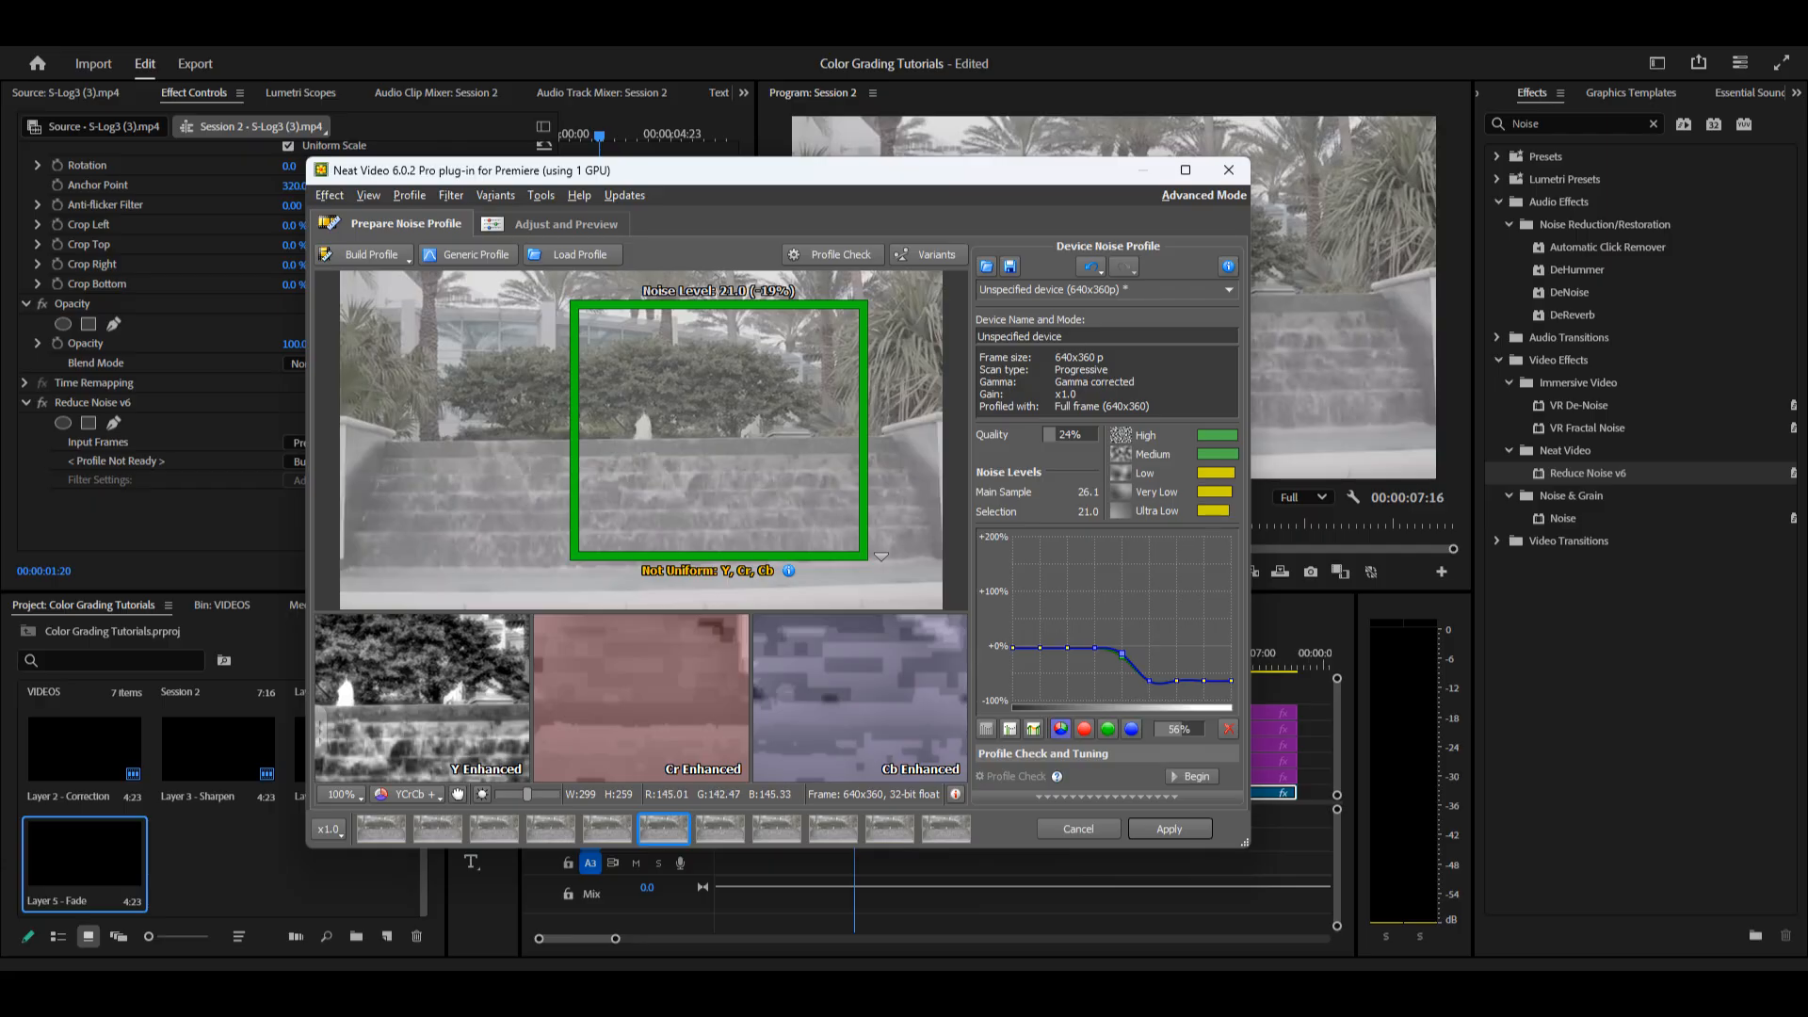
left_click(369, 254)
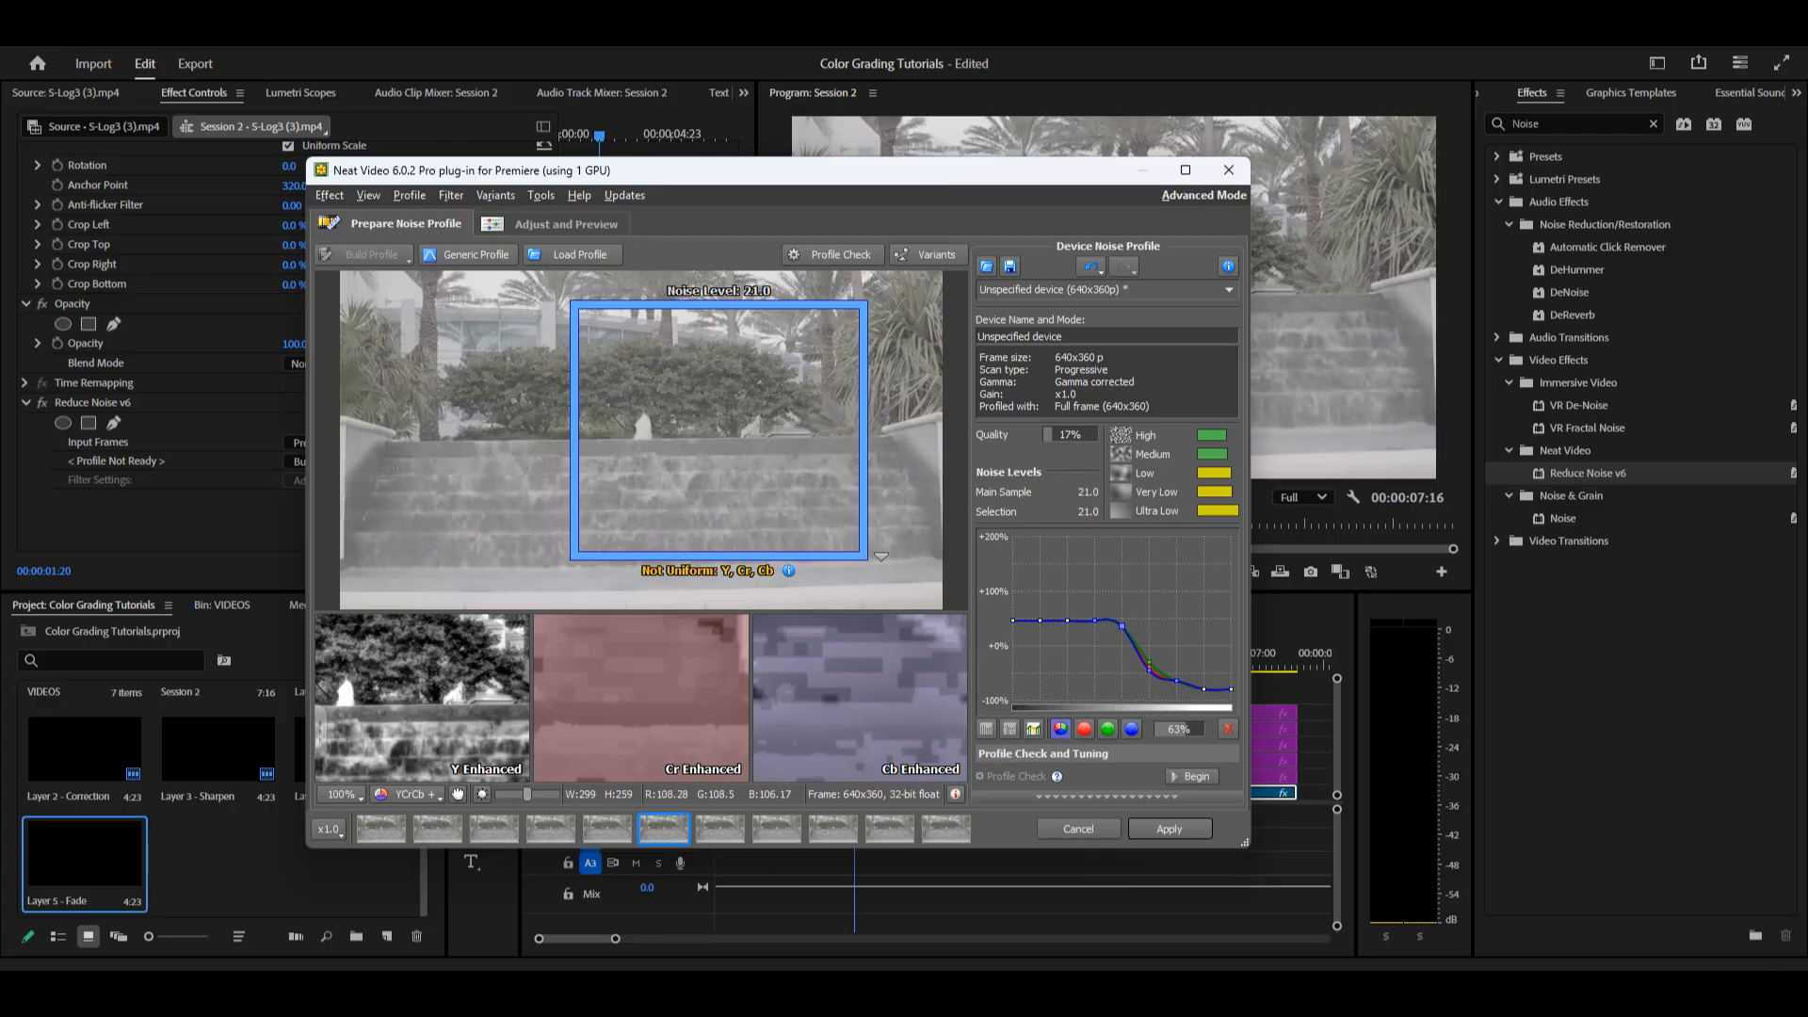
- Run the profile check in Neat Video with the Noise Level lowered to -40% and apply the profile to the clip
left_click(1193, 776)
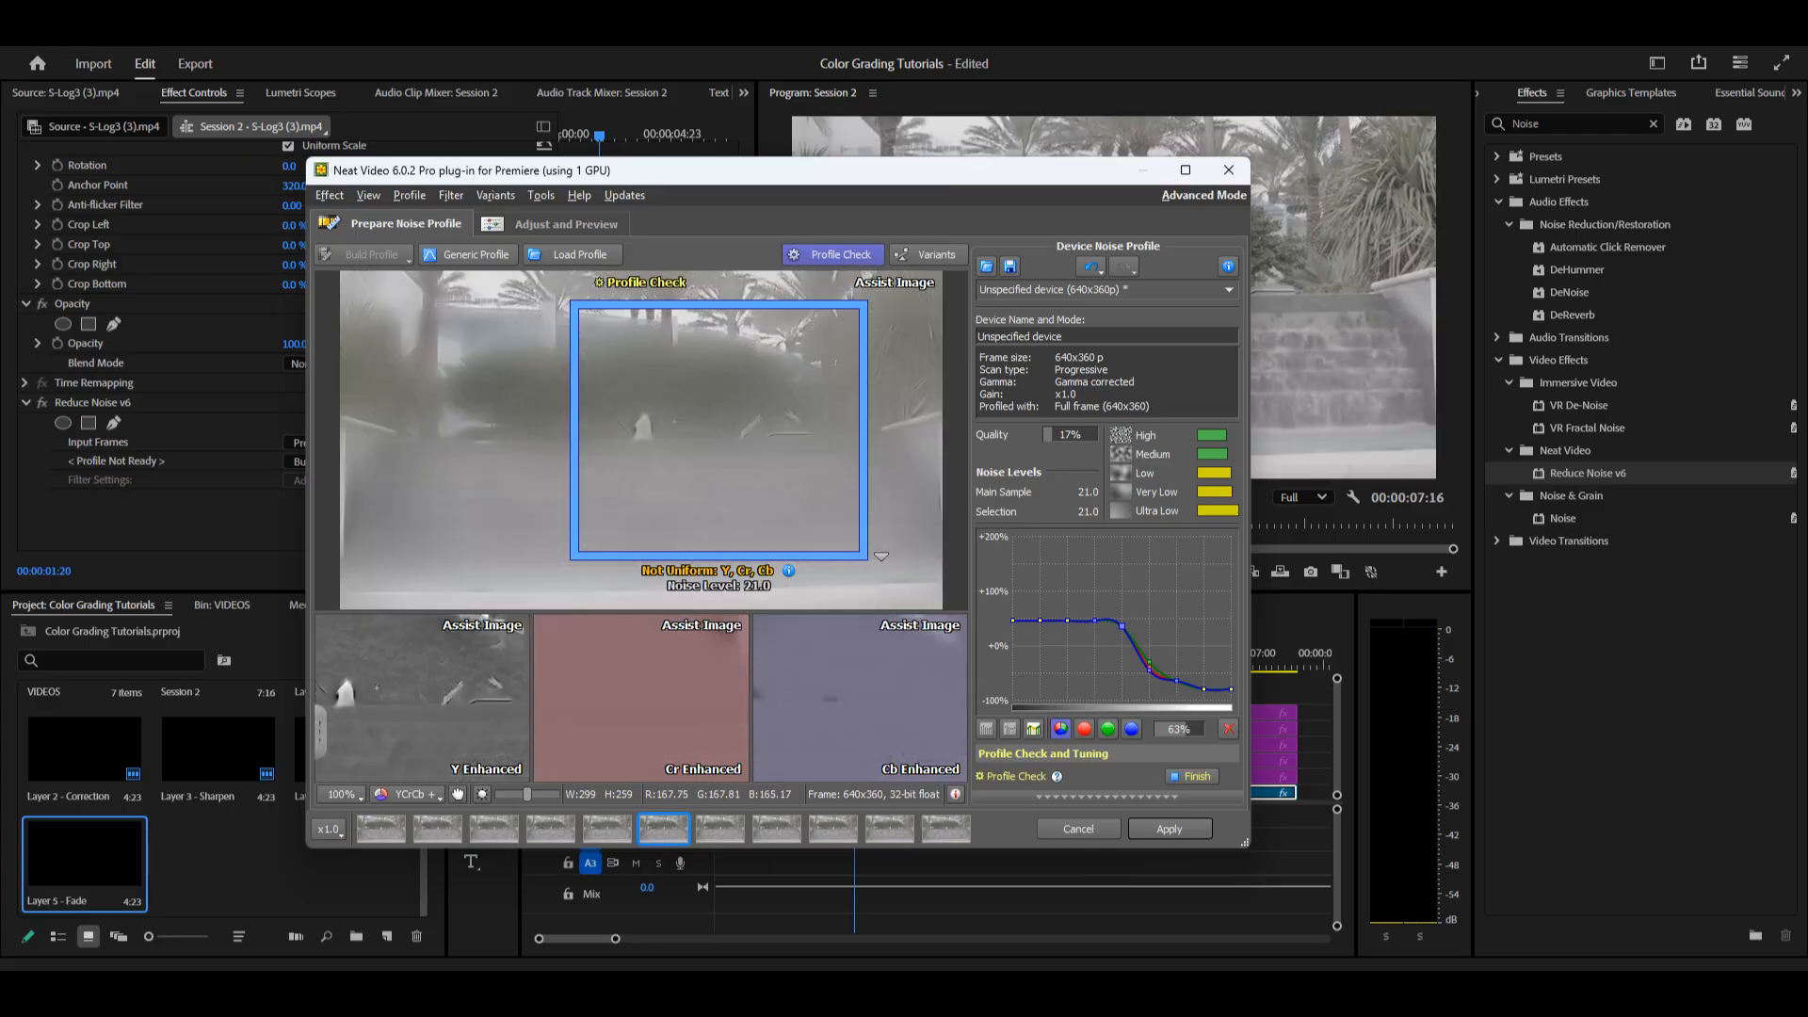
left_click(1193, 776)
left_click(1193, 776)
scroll(1107, 551, "down", 1)
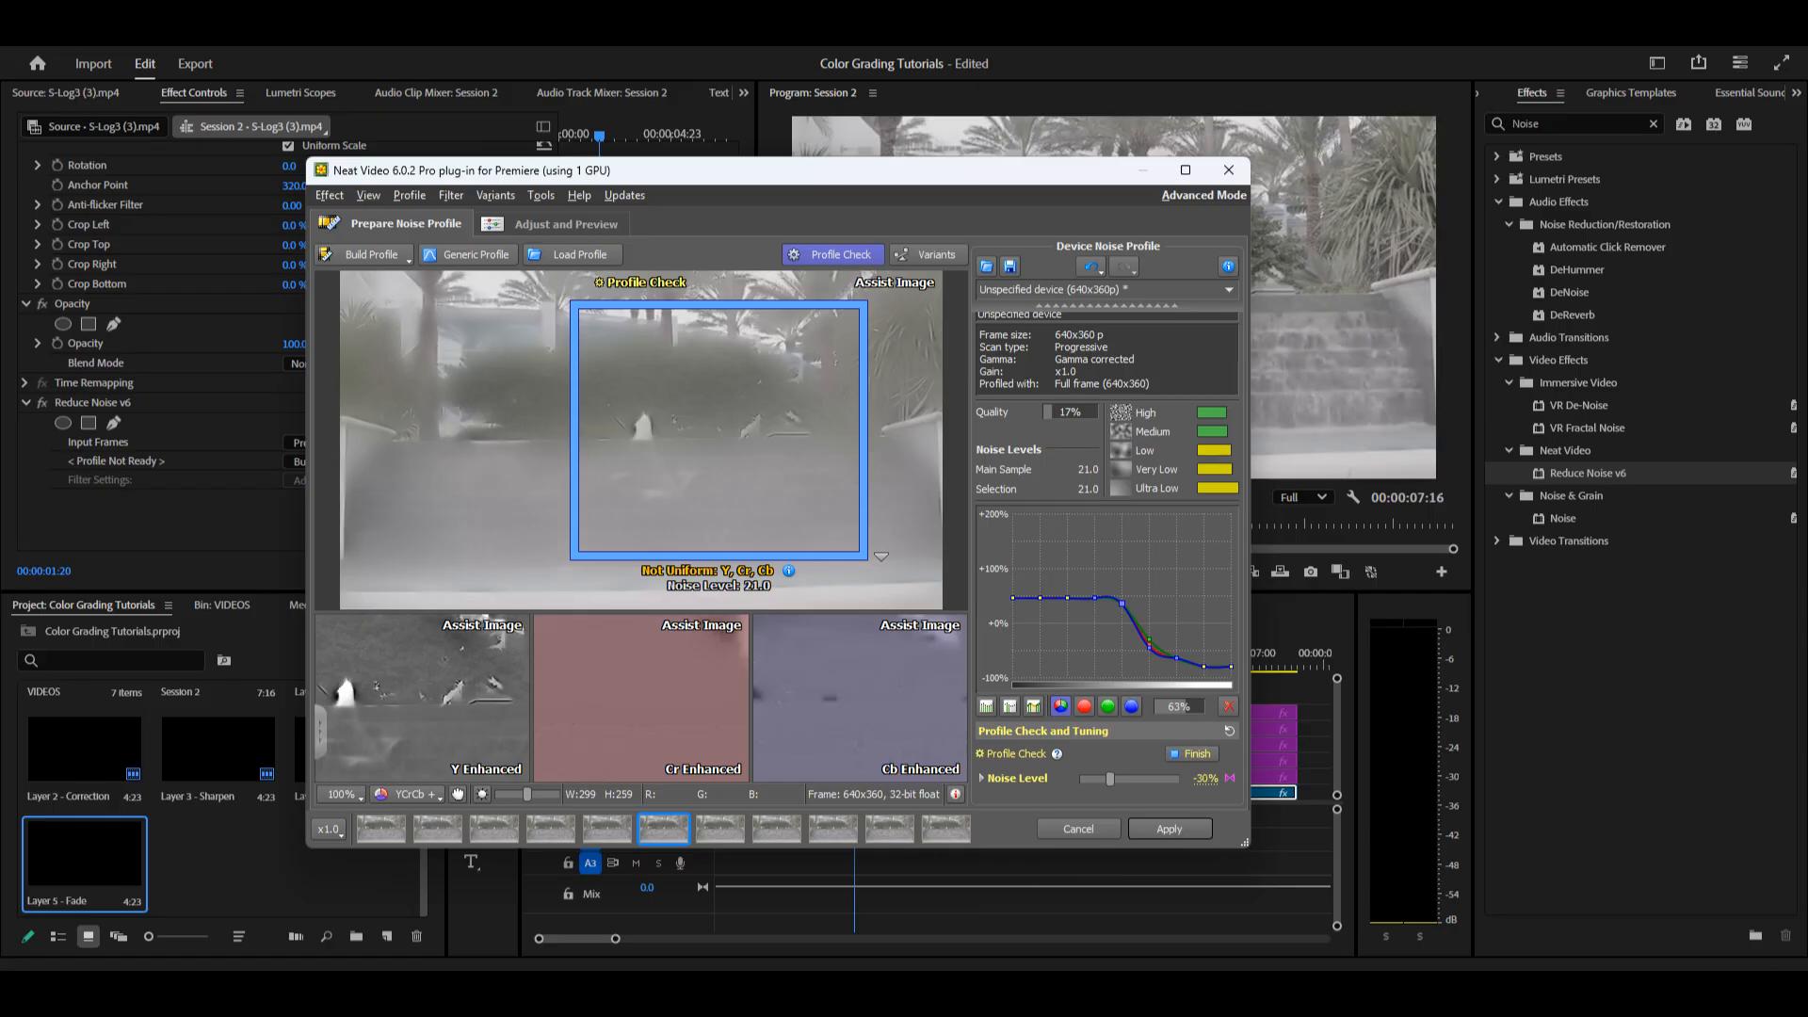
mouse_move(1120, 779)
left_mouse_down()
mouse_move(1092, 779)
mouse_move(1113, 779)
left_mouse_up()
left_click(1204, 779)
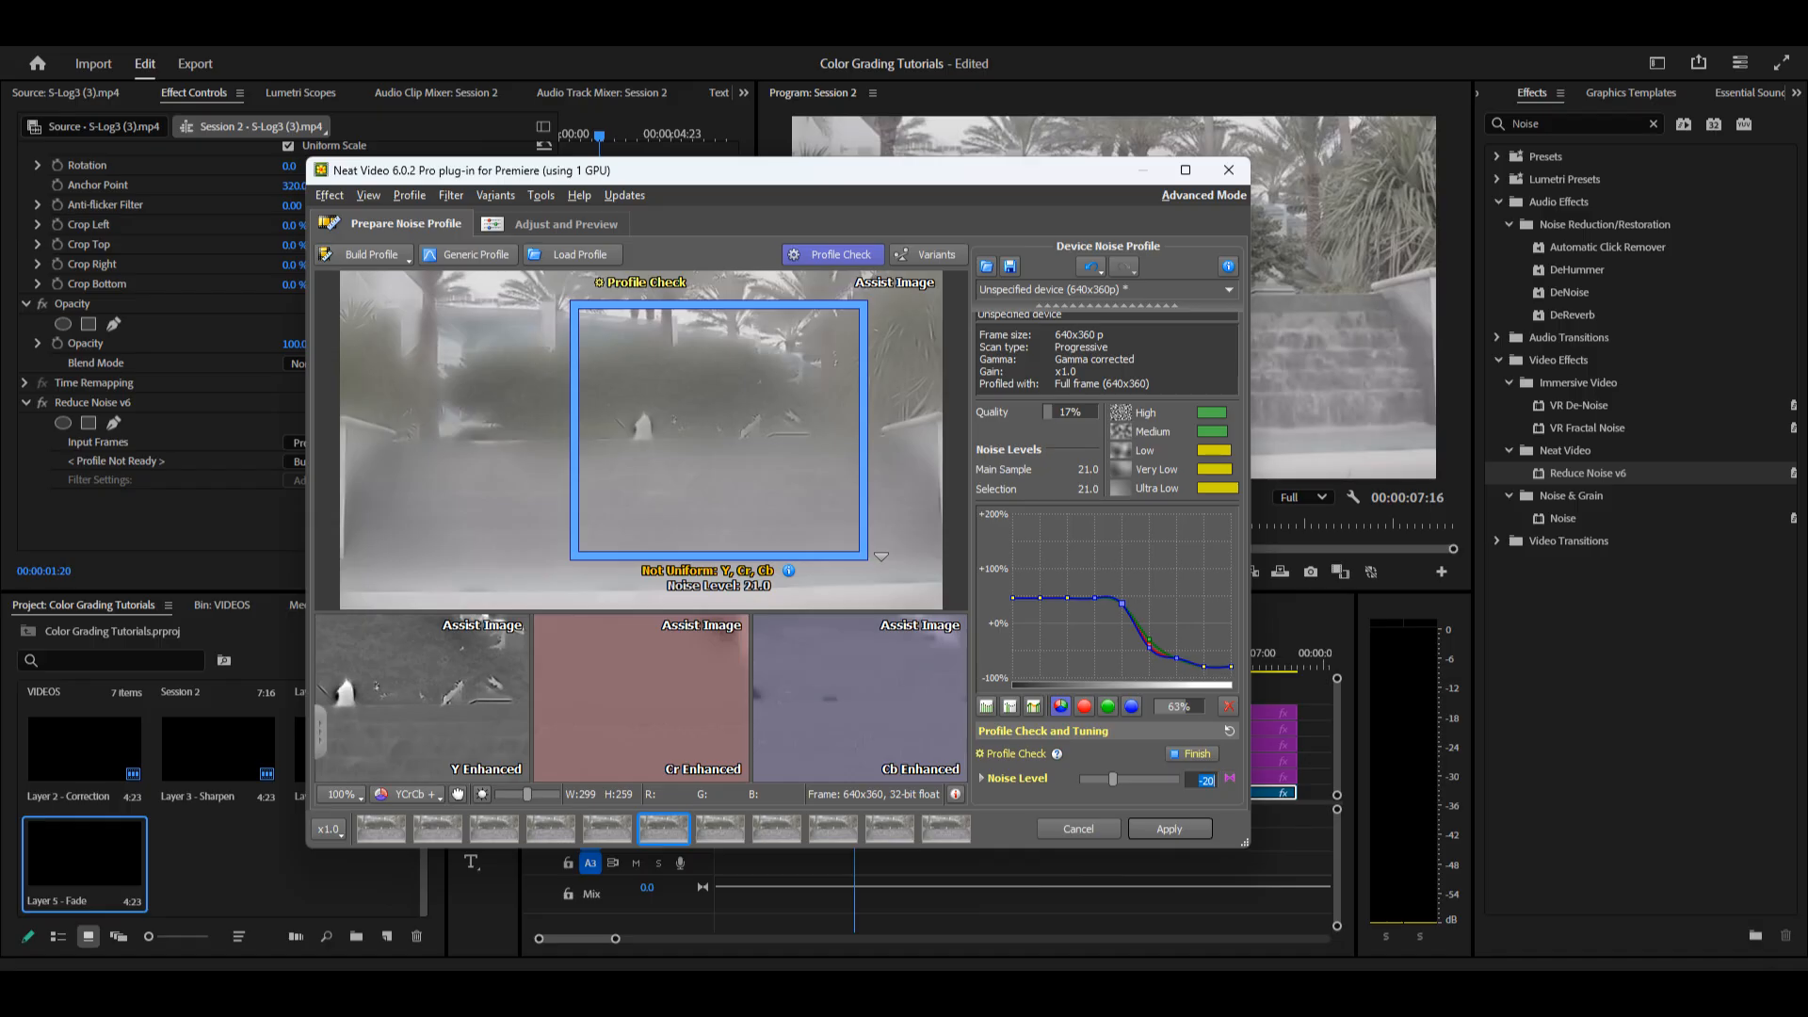
type("-")
key("Return")
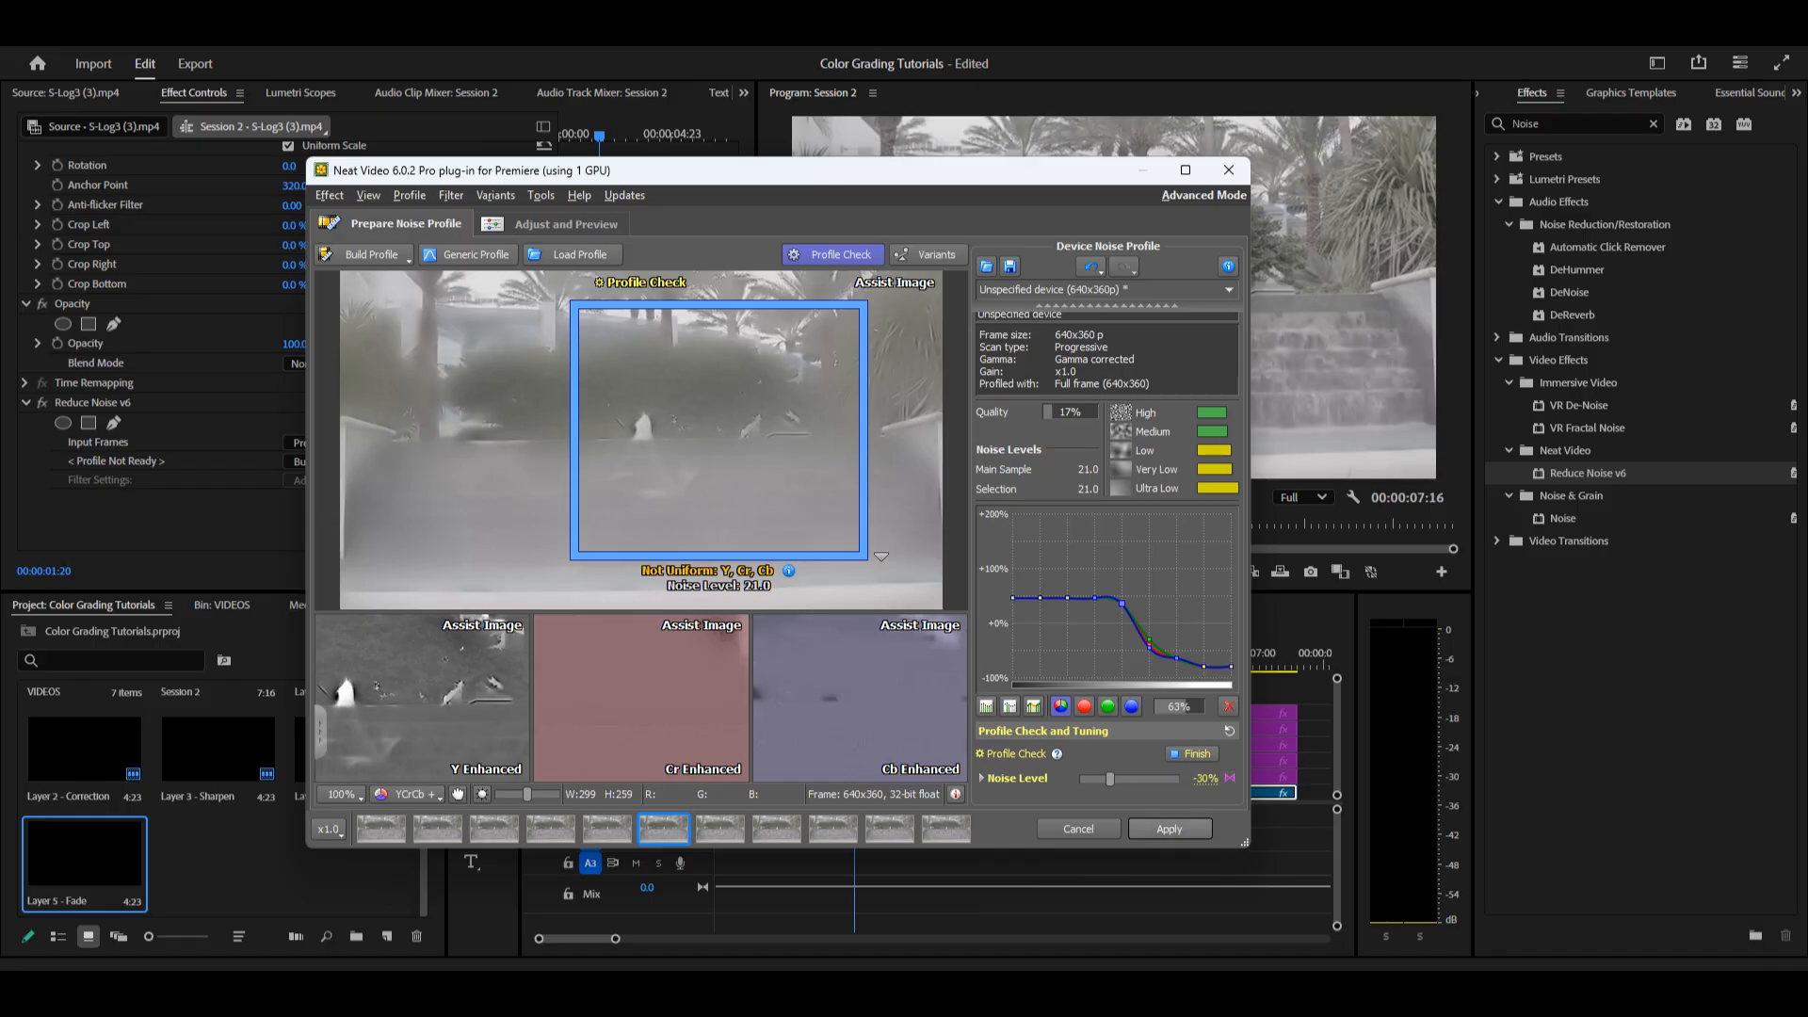
left_click(1169, 829)
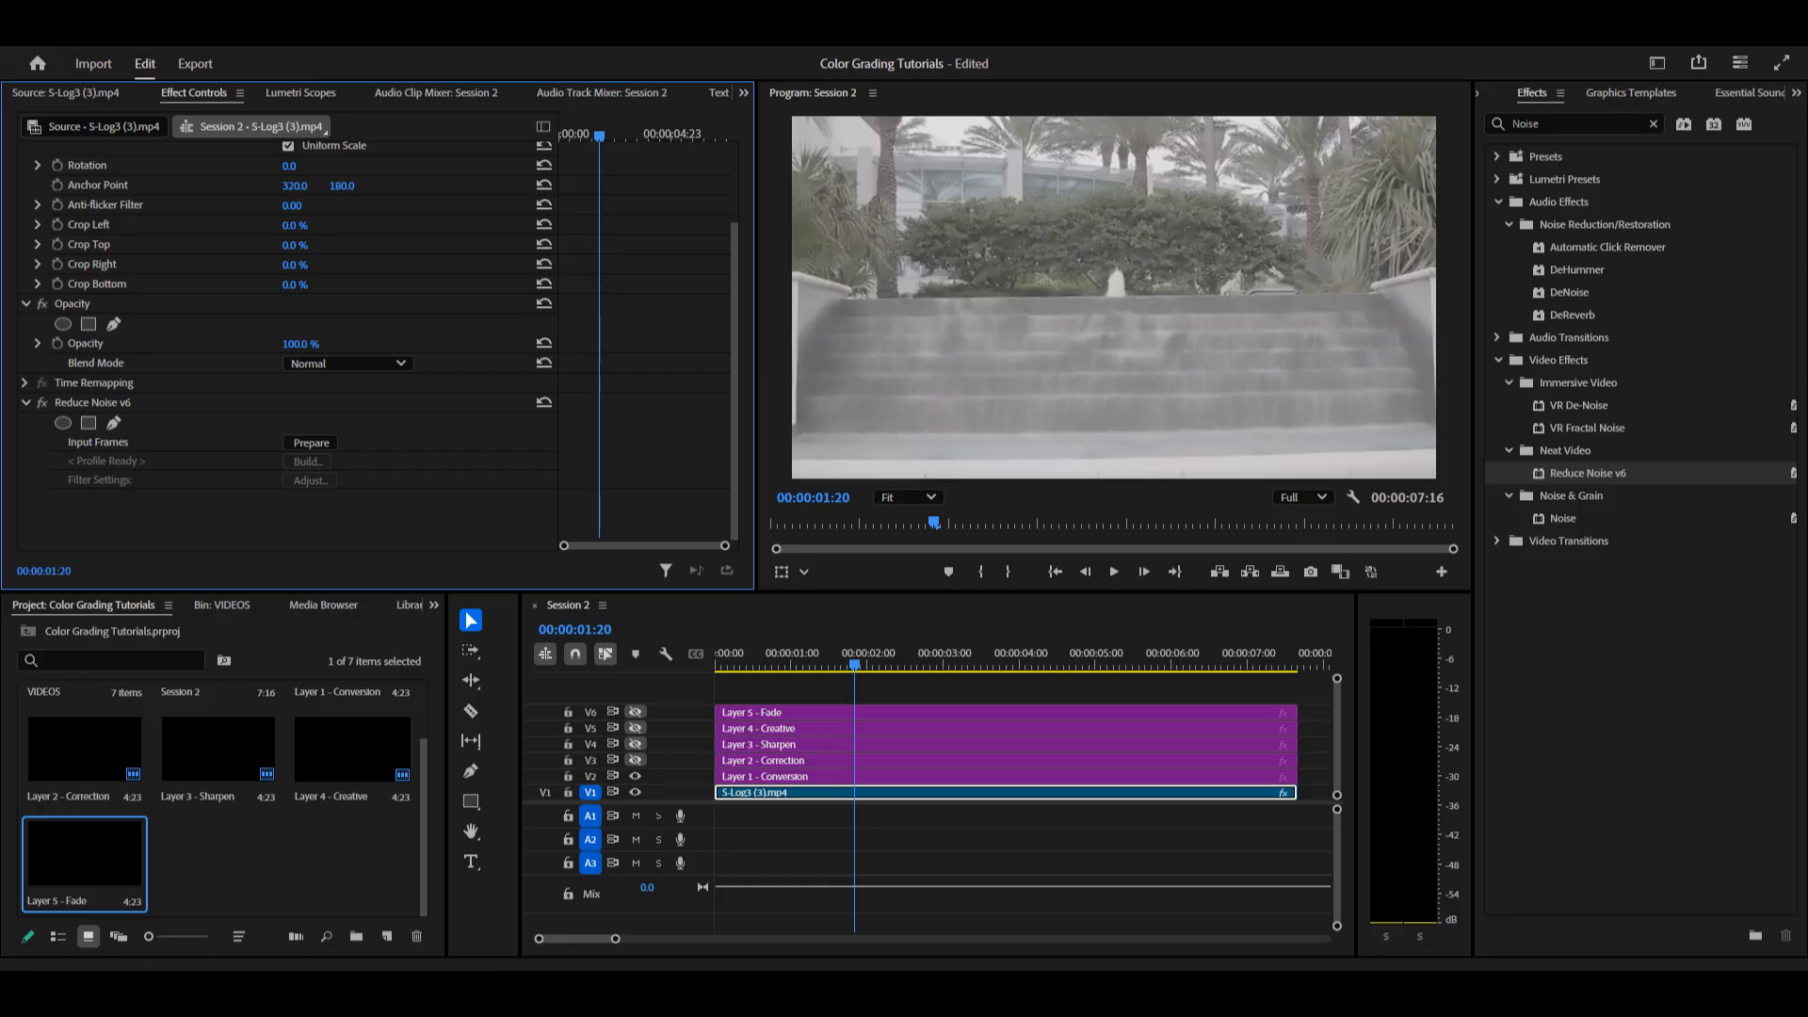
- Toggle the Reduce Noise v6 effect off and on twice to compare the footage with and without noise reduction
left_click(41, 403)
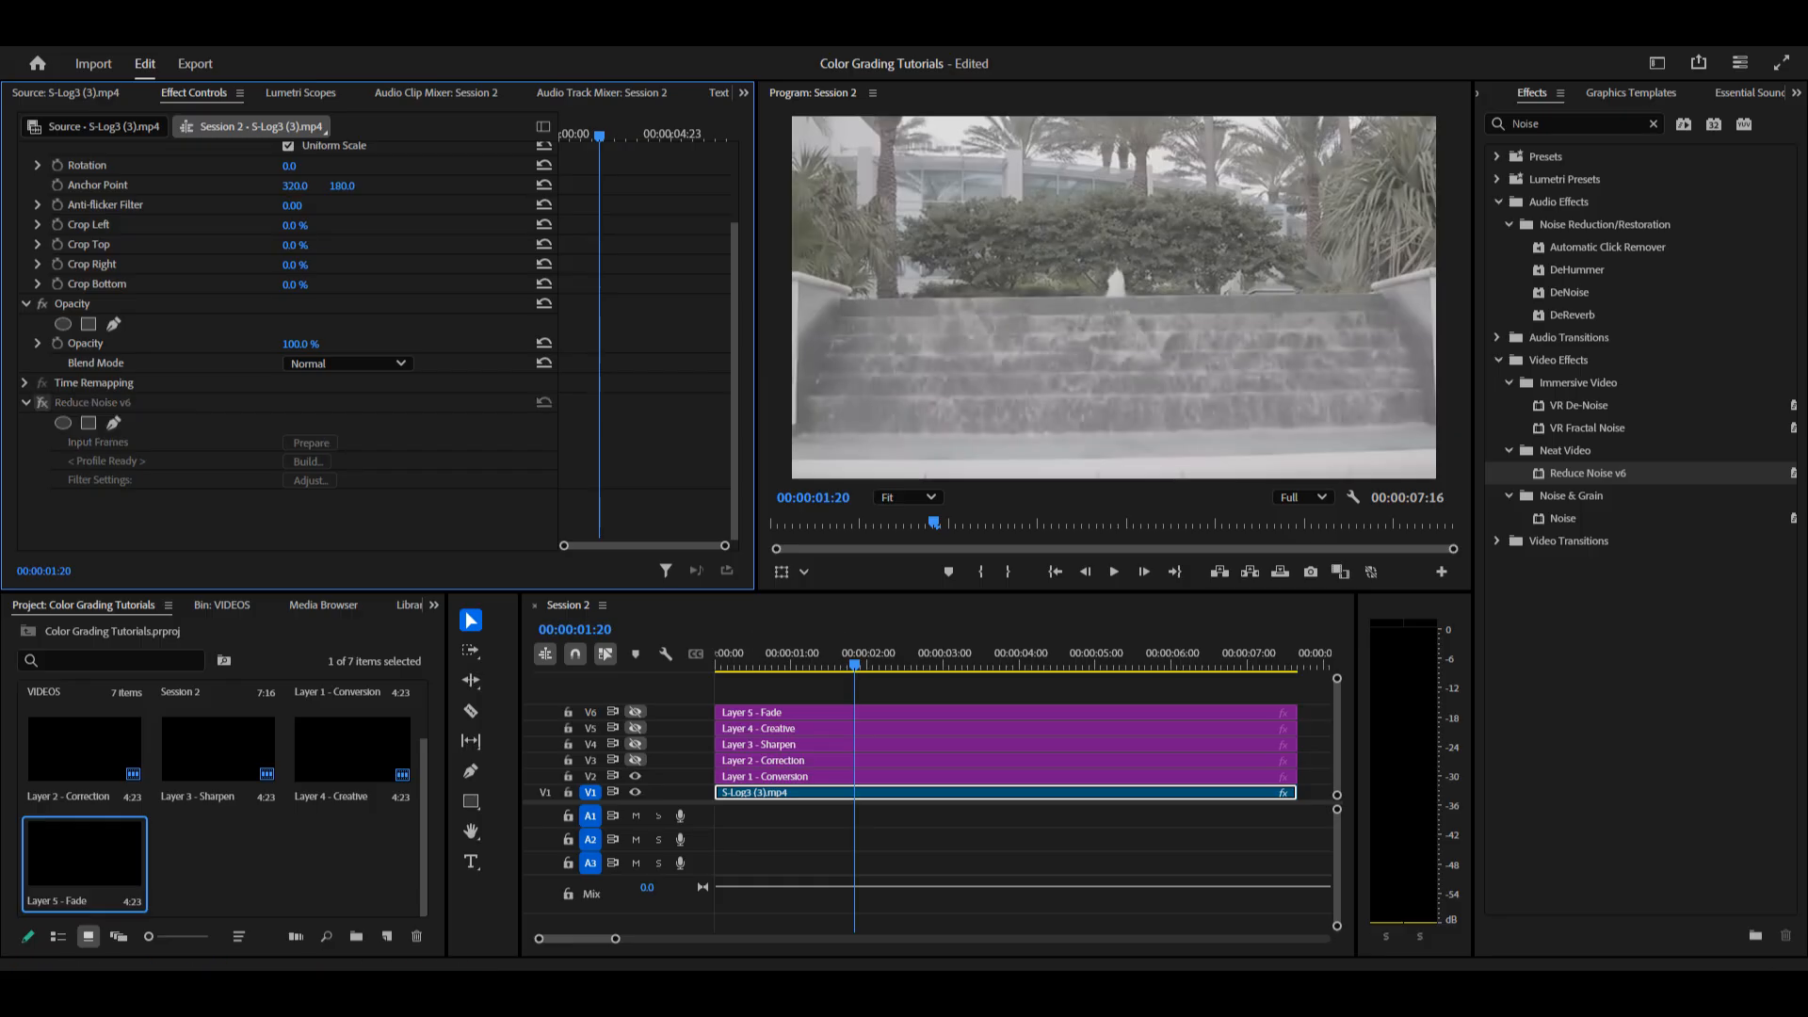
left_click(41, 403)
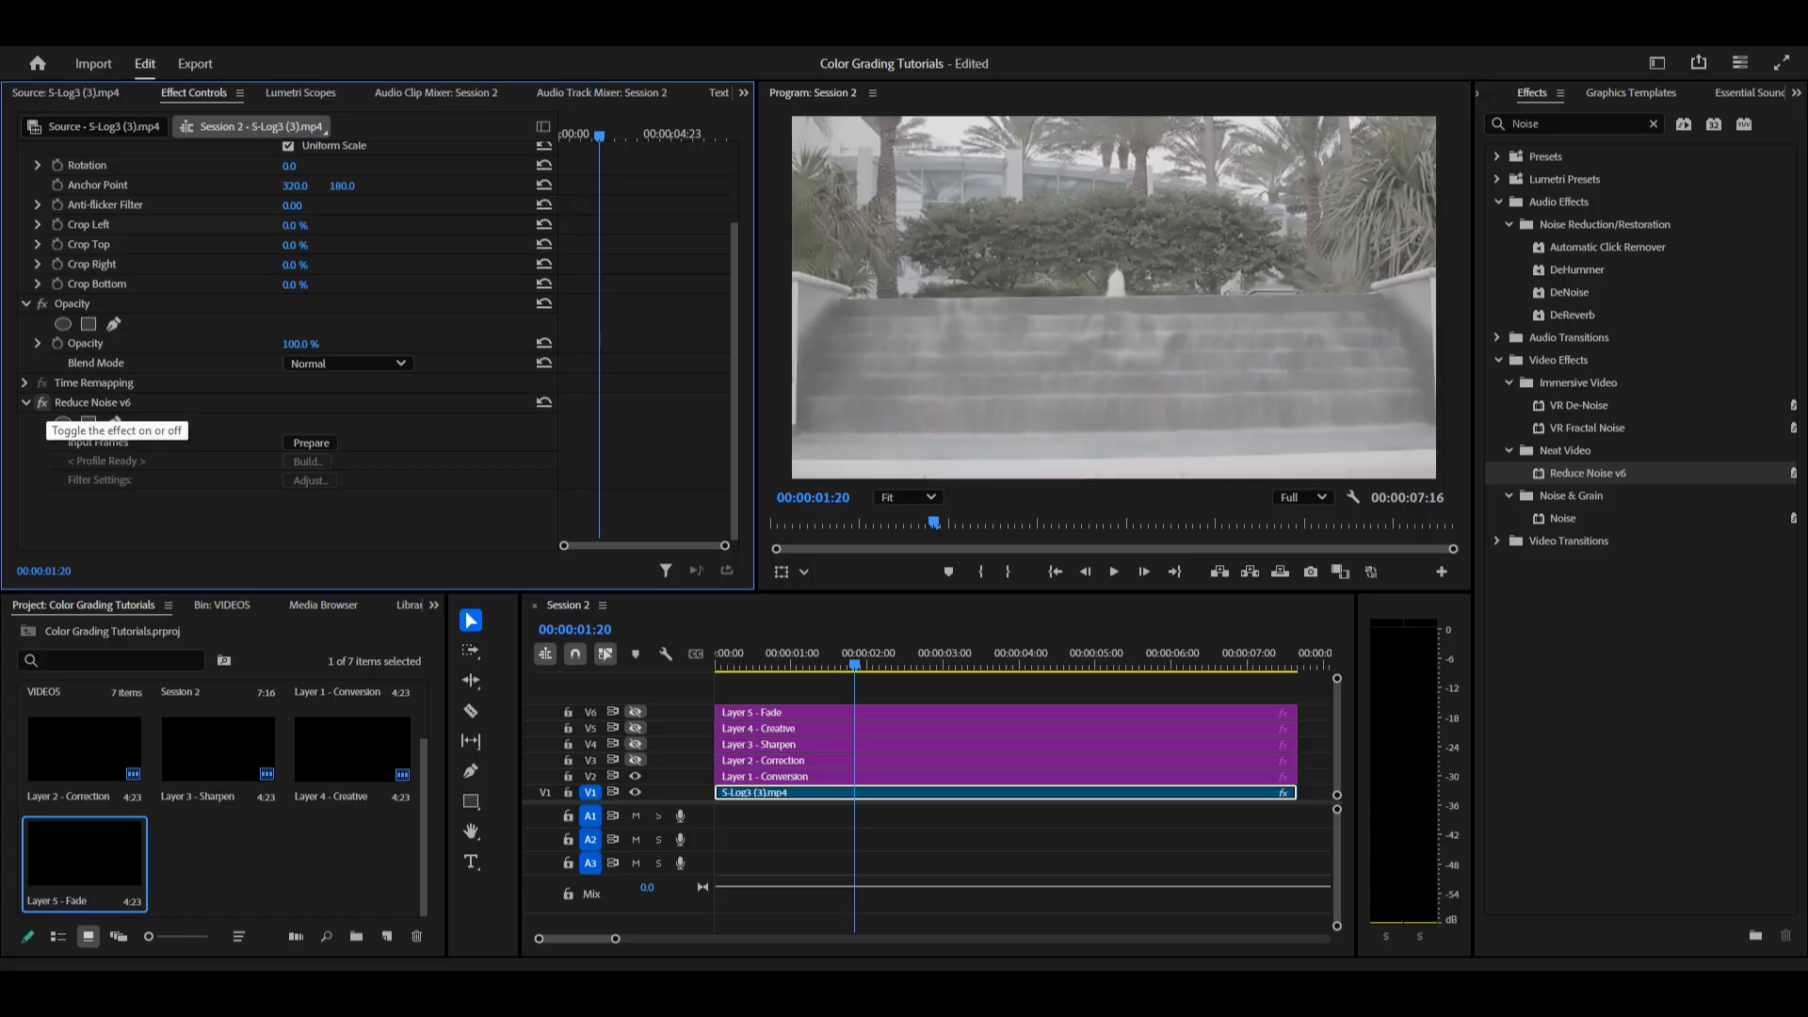
left_click(41, 403)
left_click(42, 402)
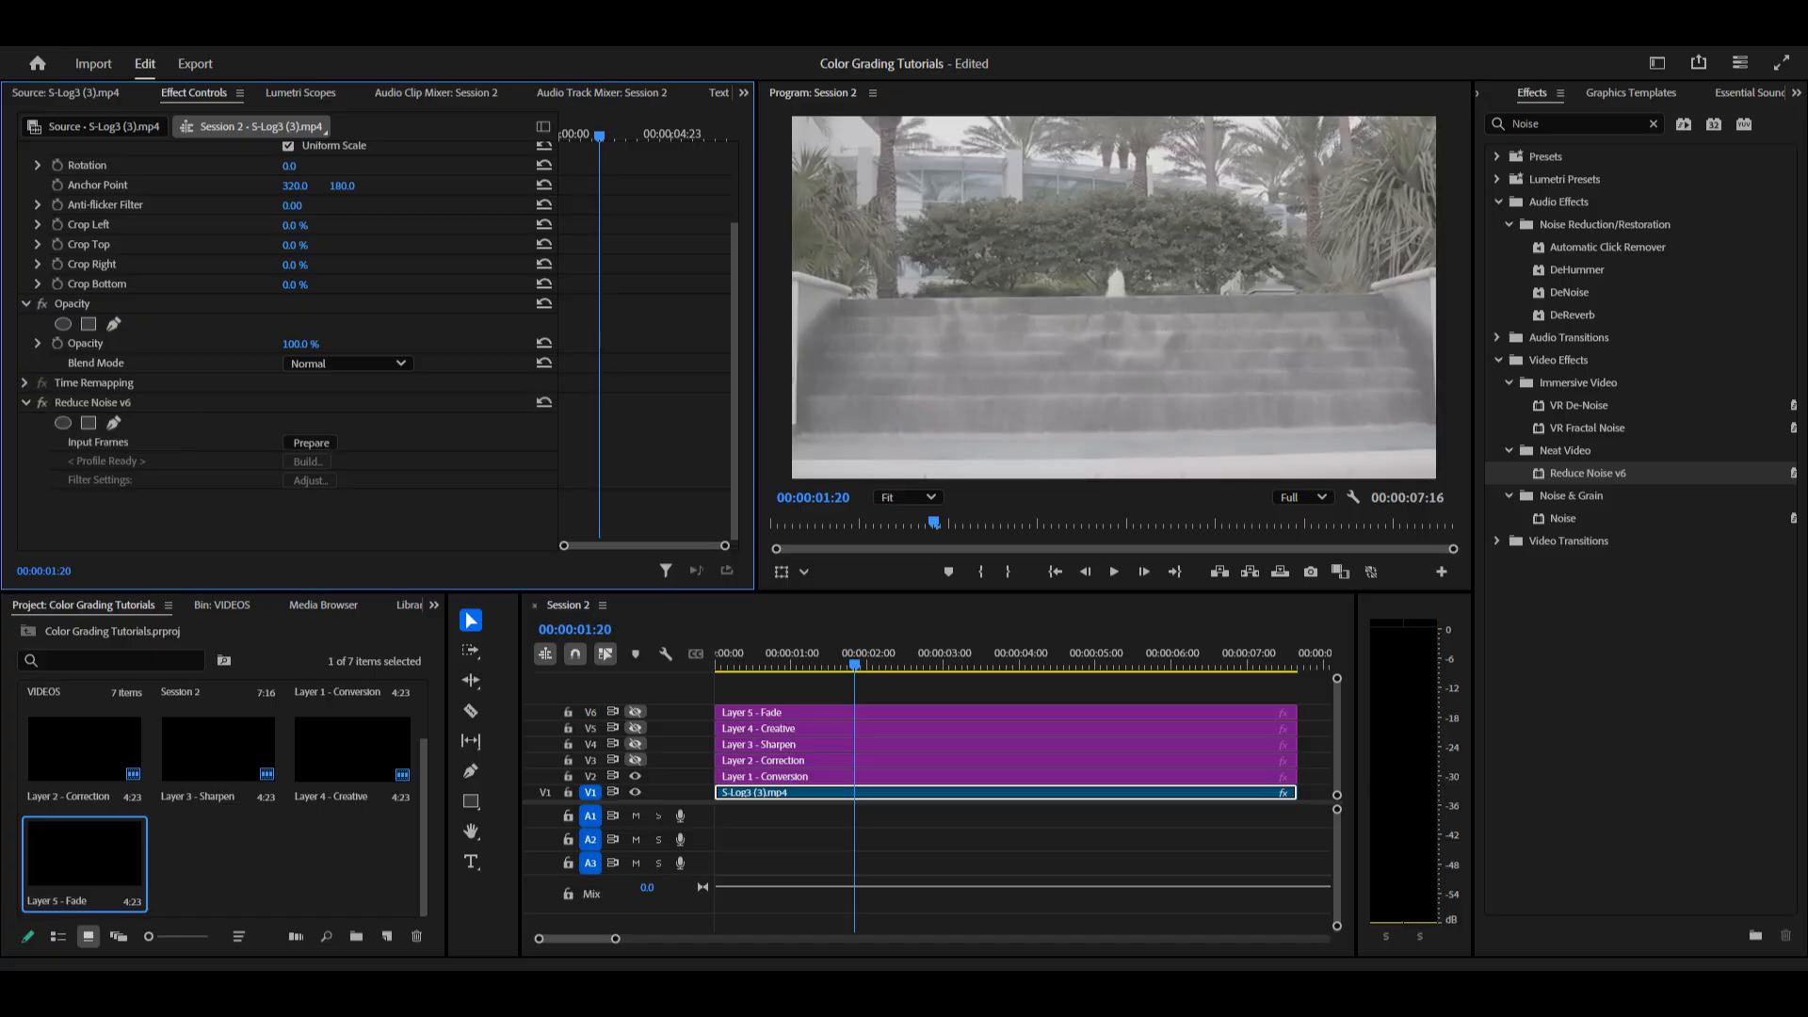
left_click(311, 443)
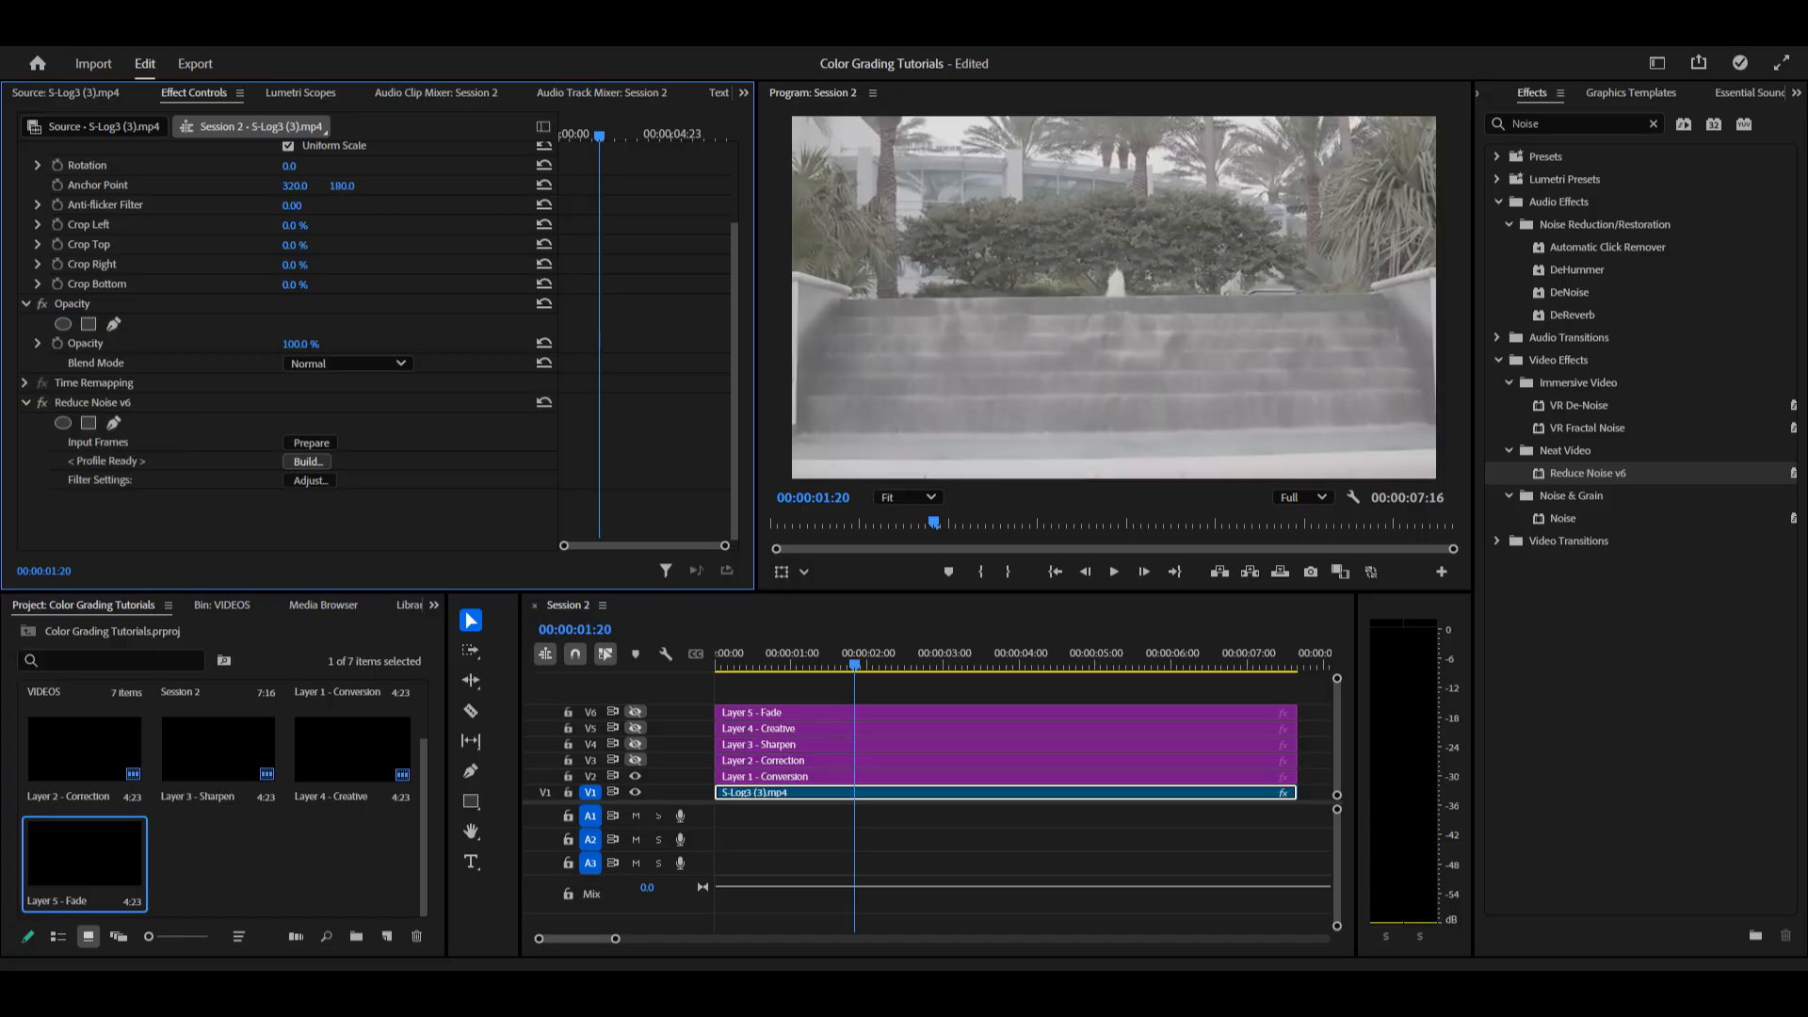
left_click(310, 480)
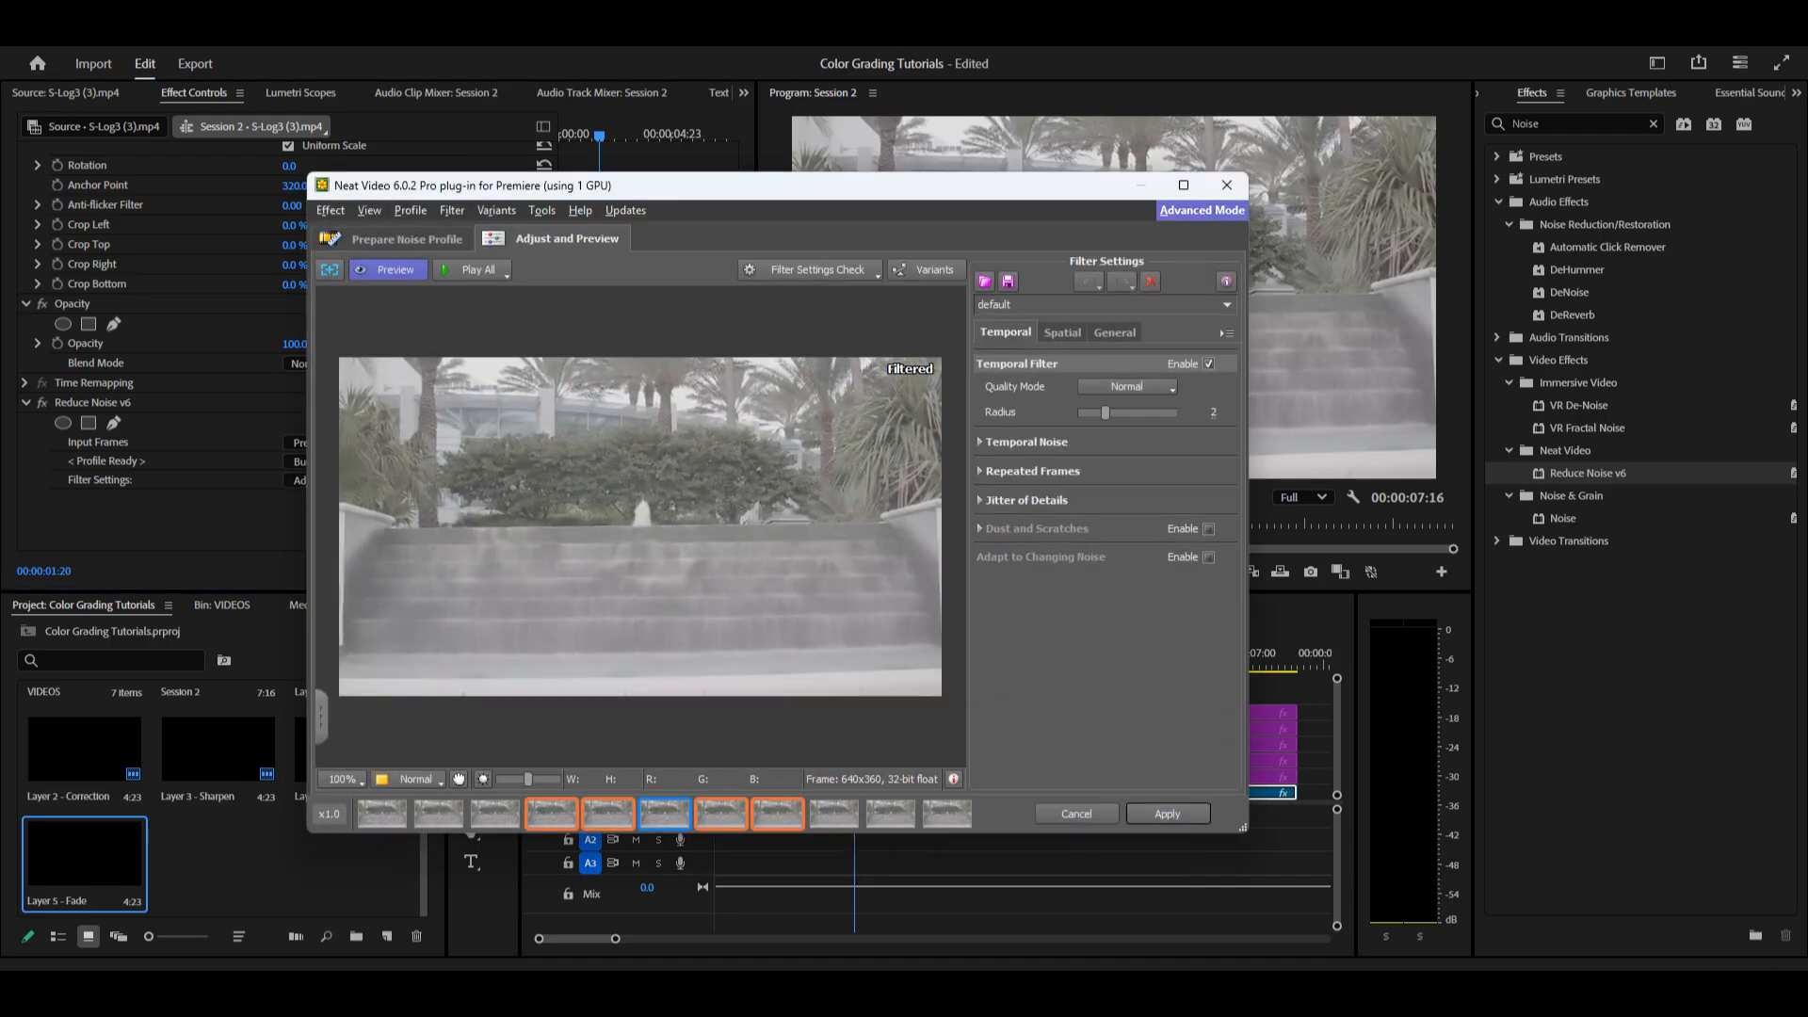
left_click(1202, 211)
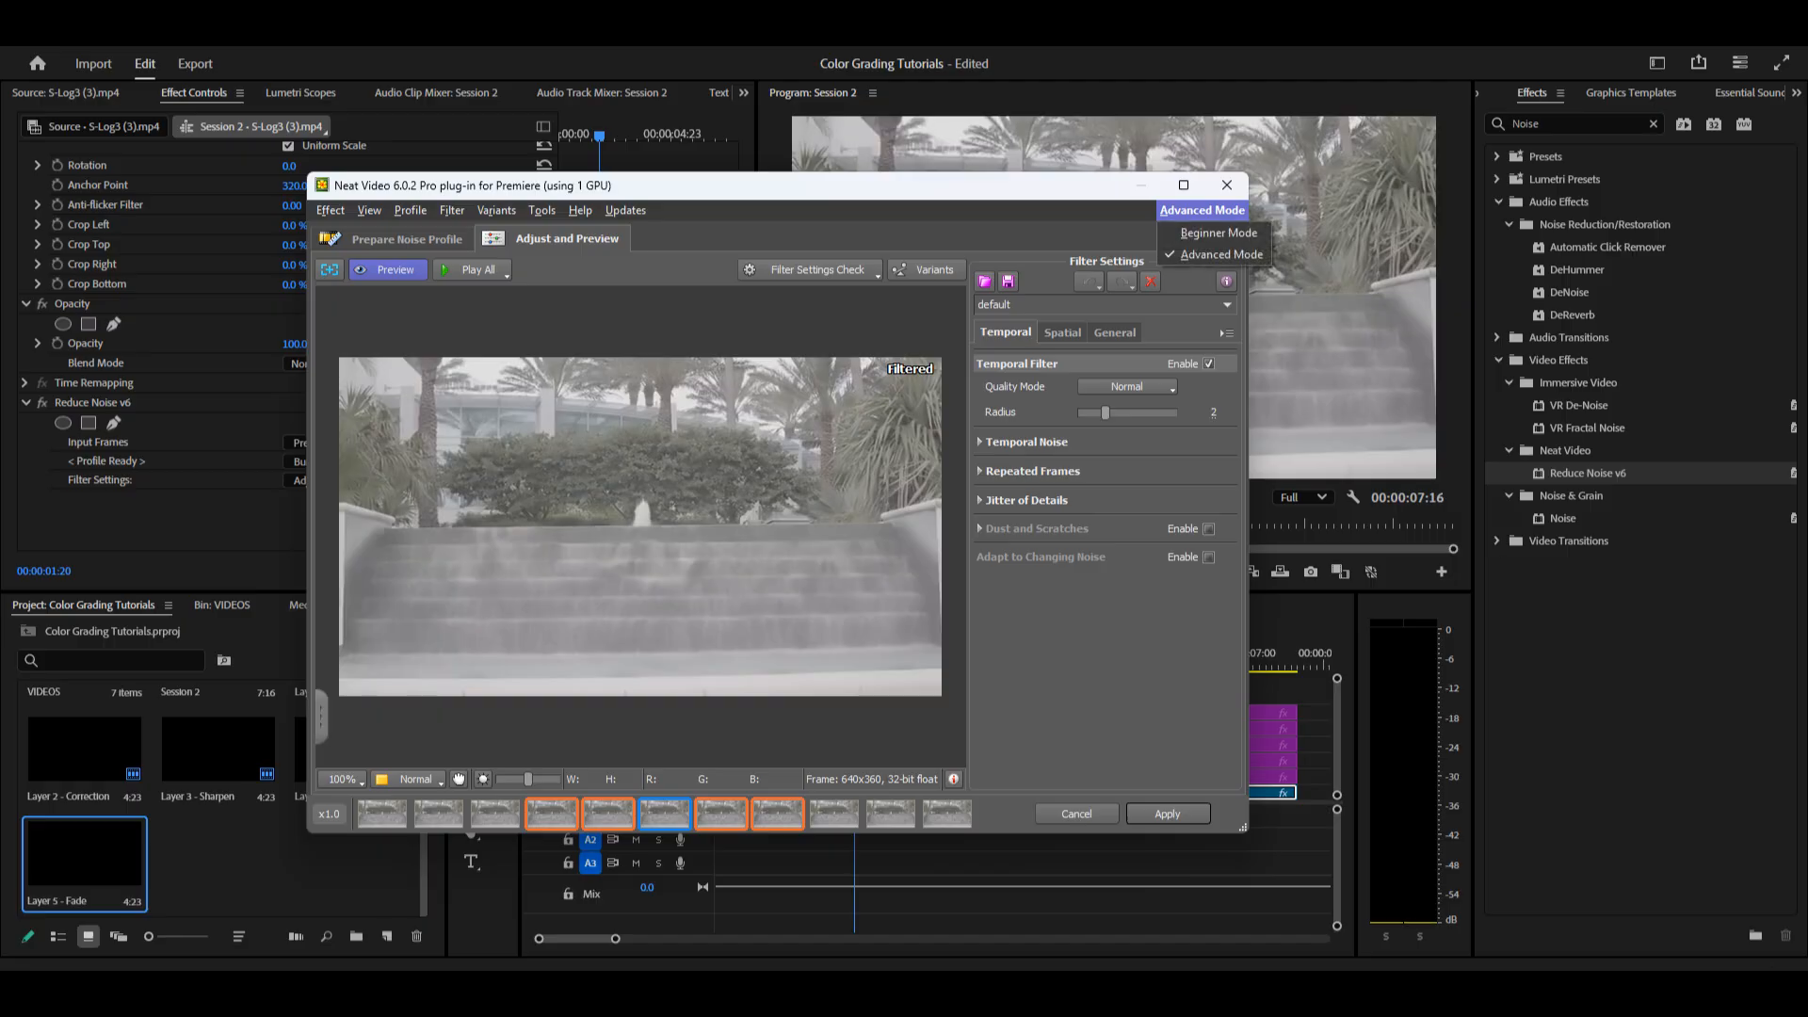
left_click(1227, 185)
left_click(1228, 185)
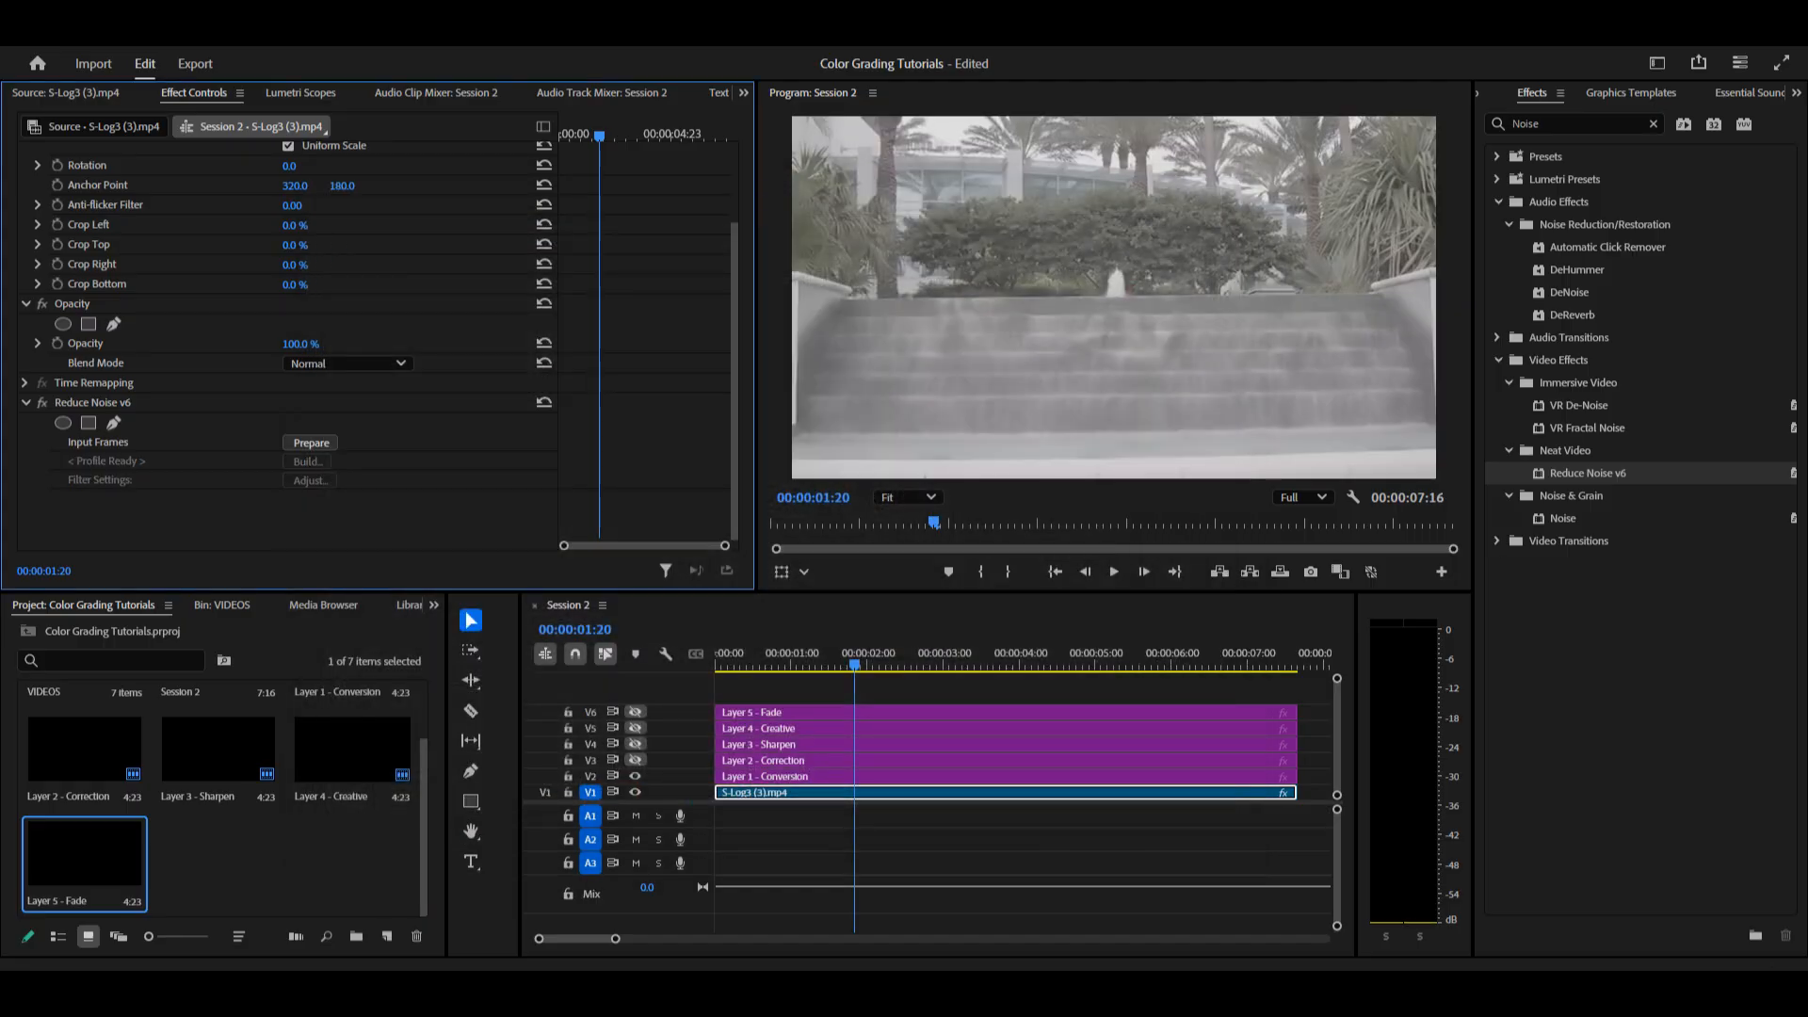
- Reopen the noise profile of Reduce Noise v6, set its Noise Level to -20%, and return to the sequence
left_click(309, 462)
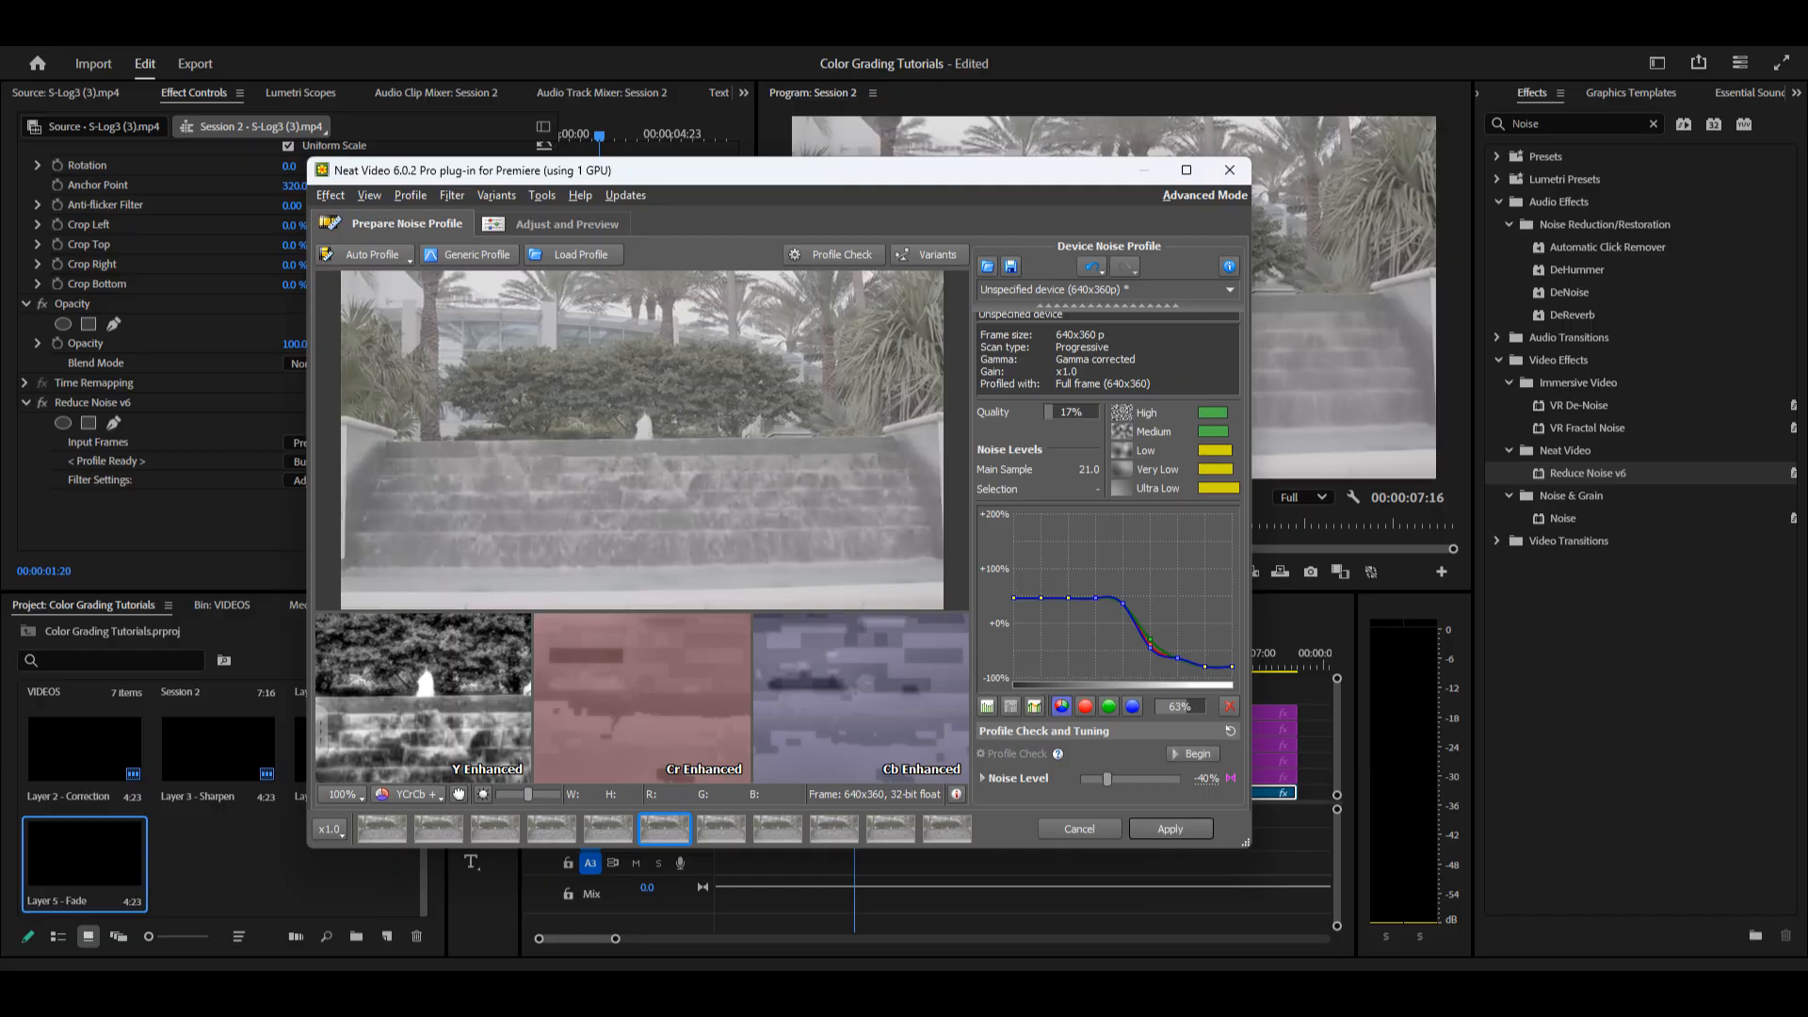
left_click(1207, 780)
key("BackSpace")
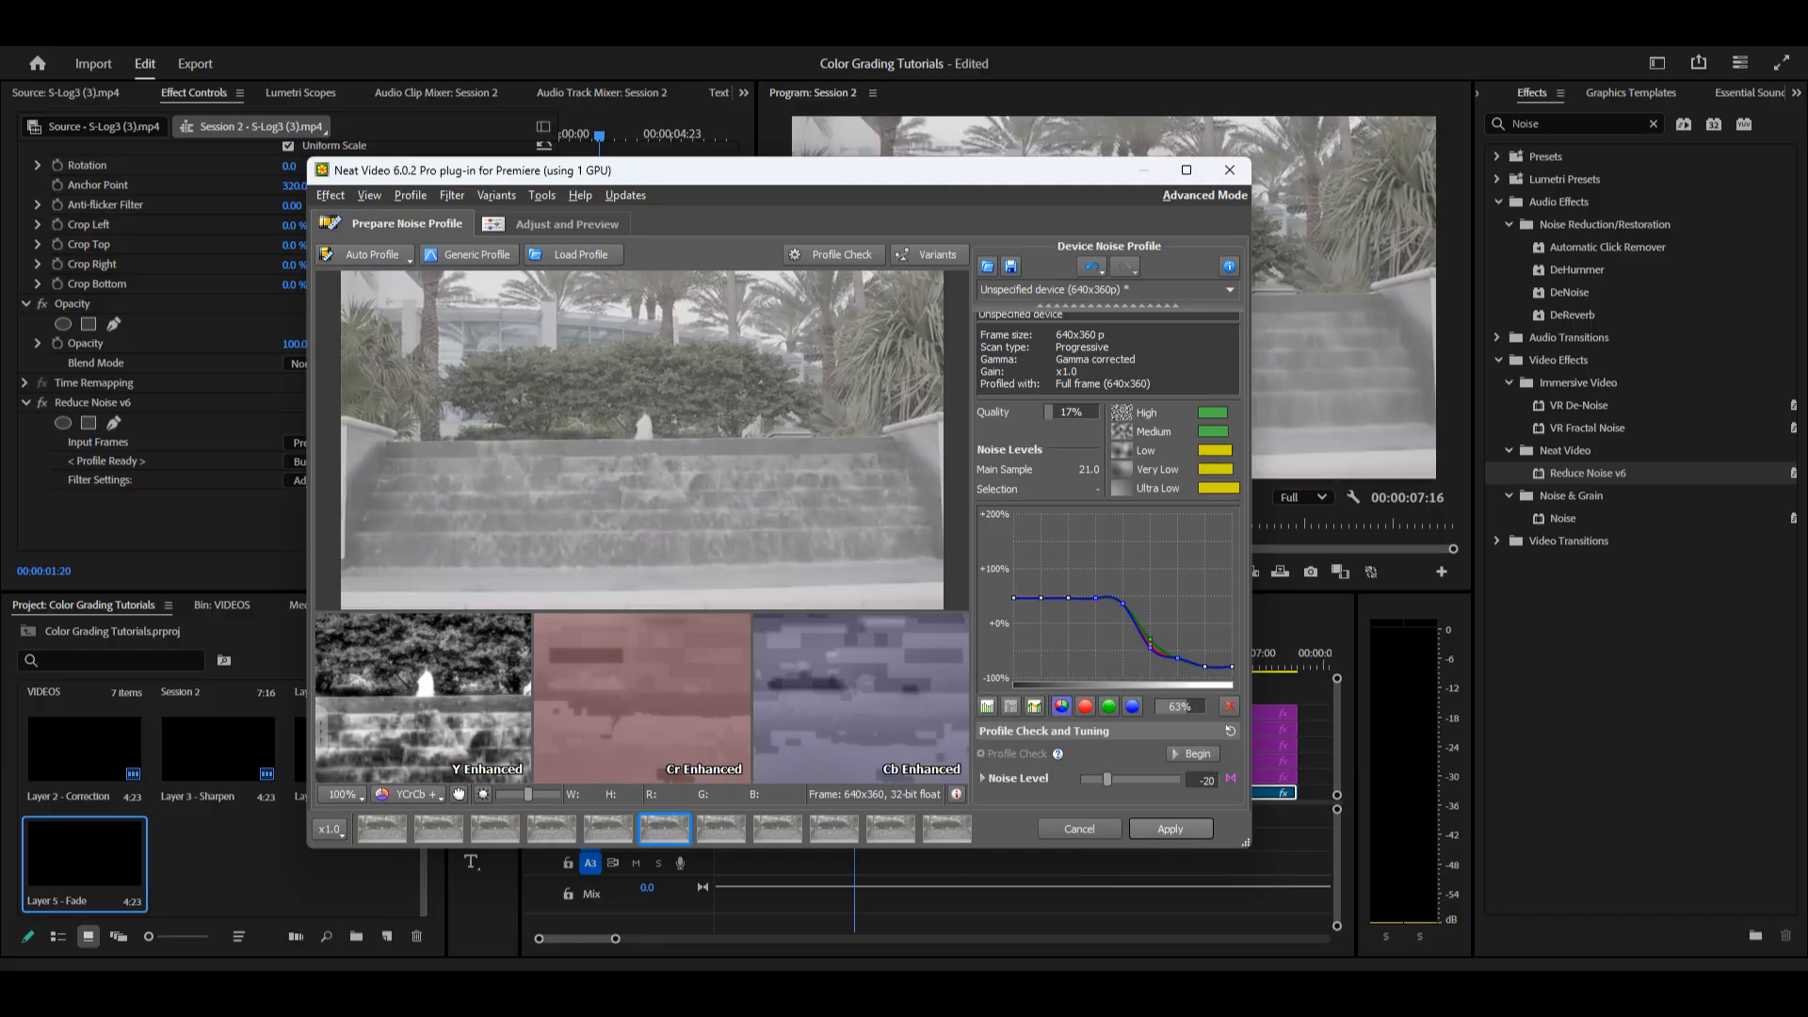
key("Return")
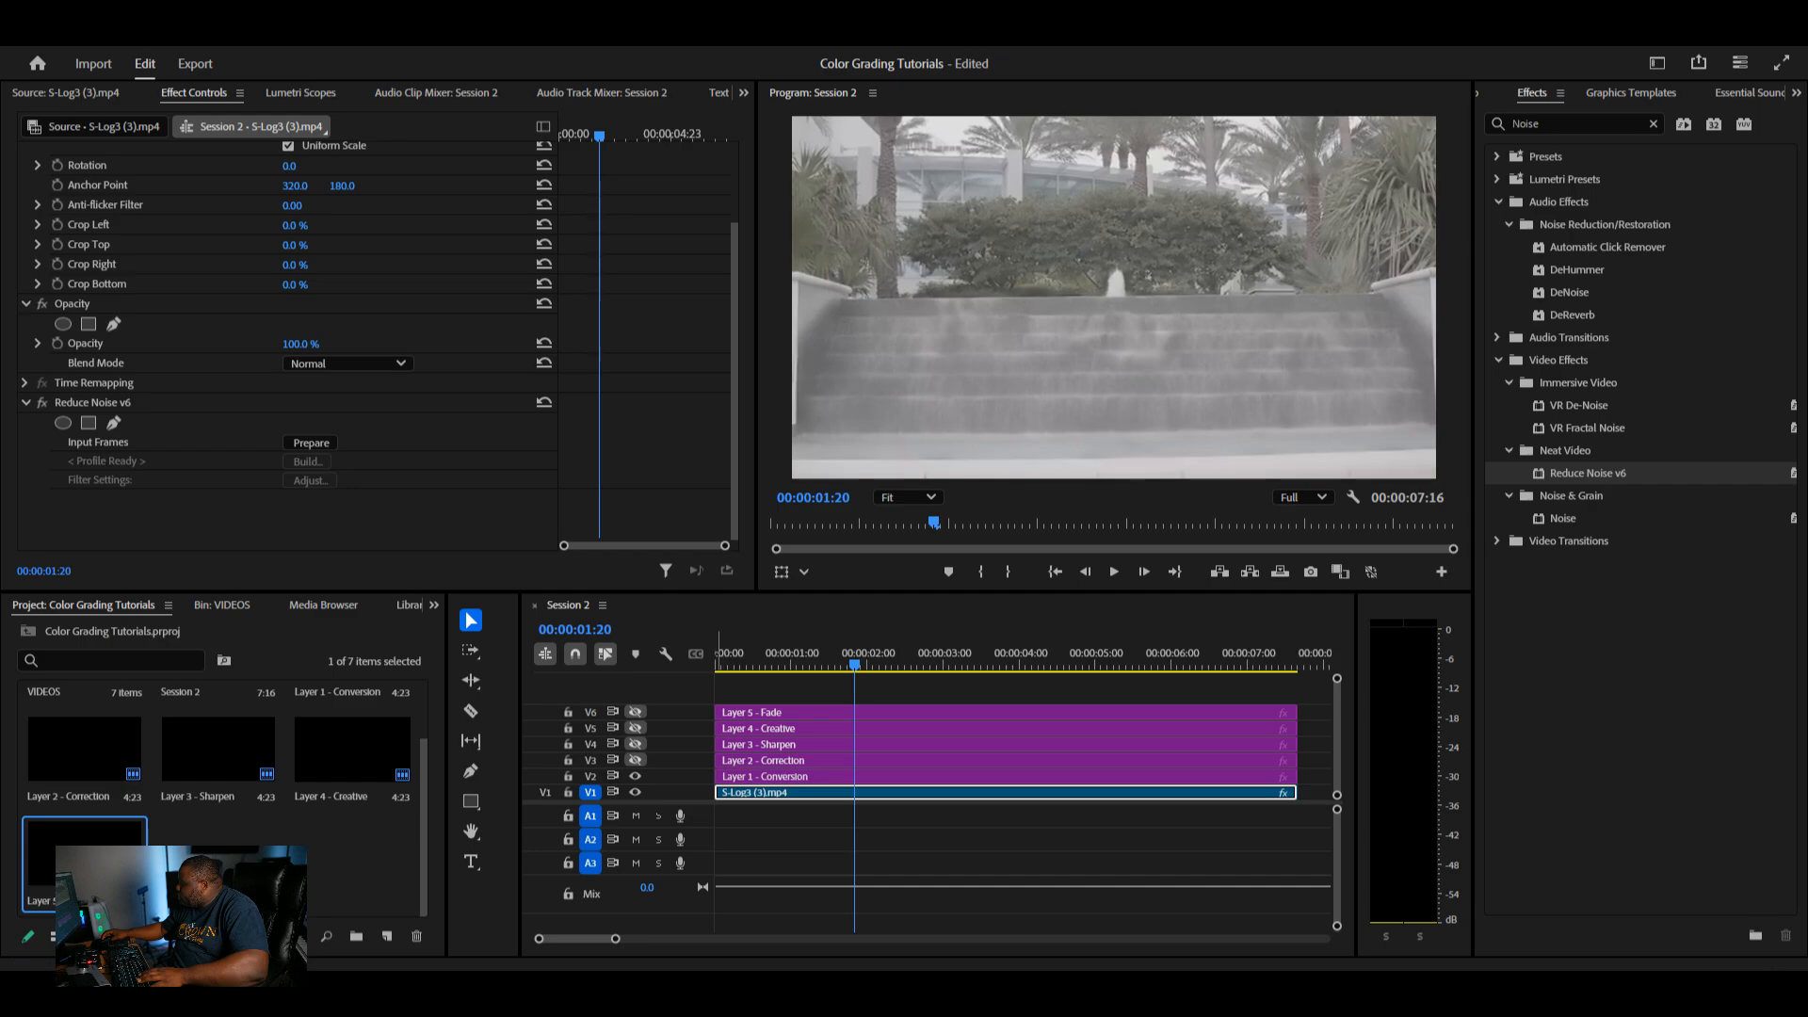
- Select the Layer 1 - Conversion adjustment layer and start browsing for an input LUT in Lumetri Color's Basic Correction
left_click(792, 777)
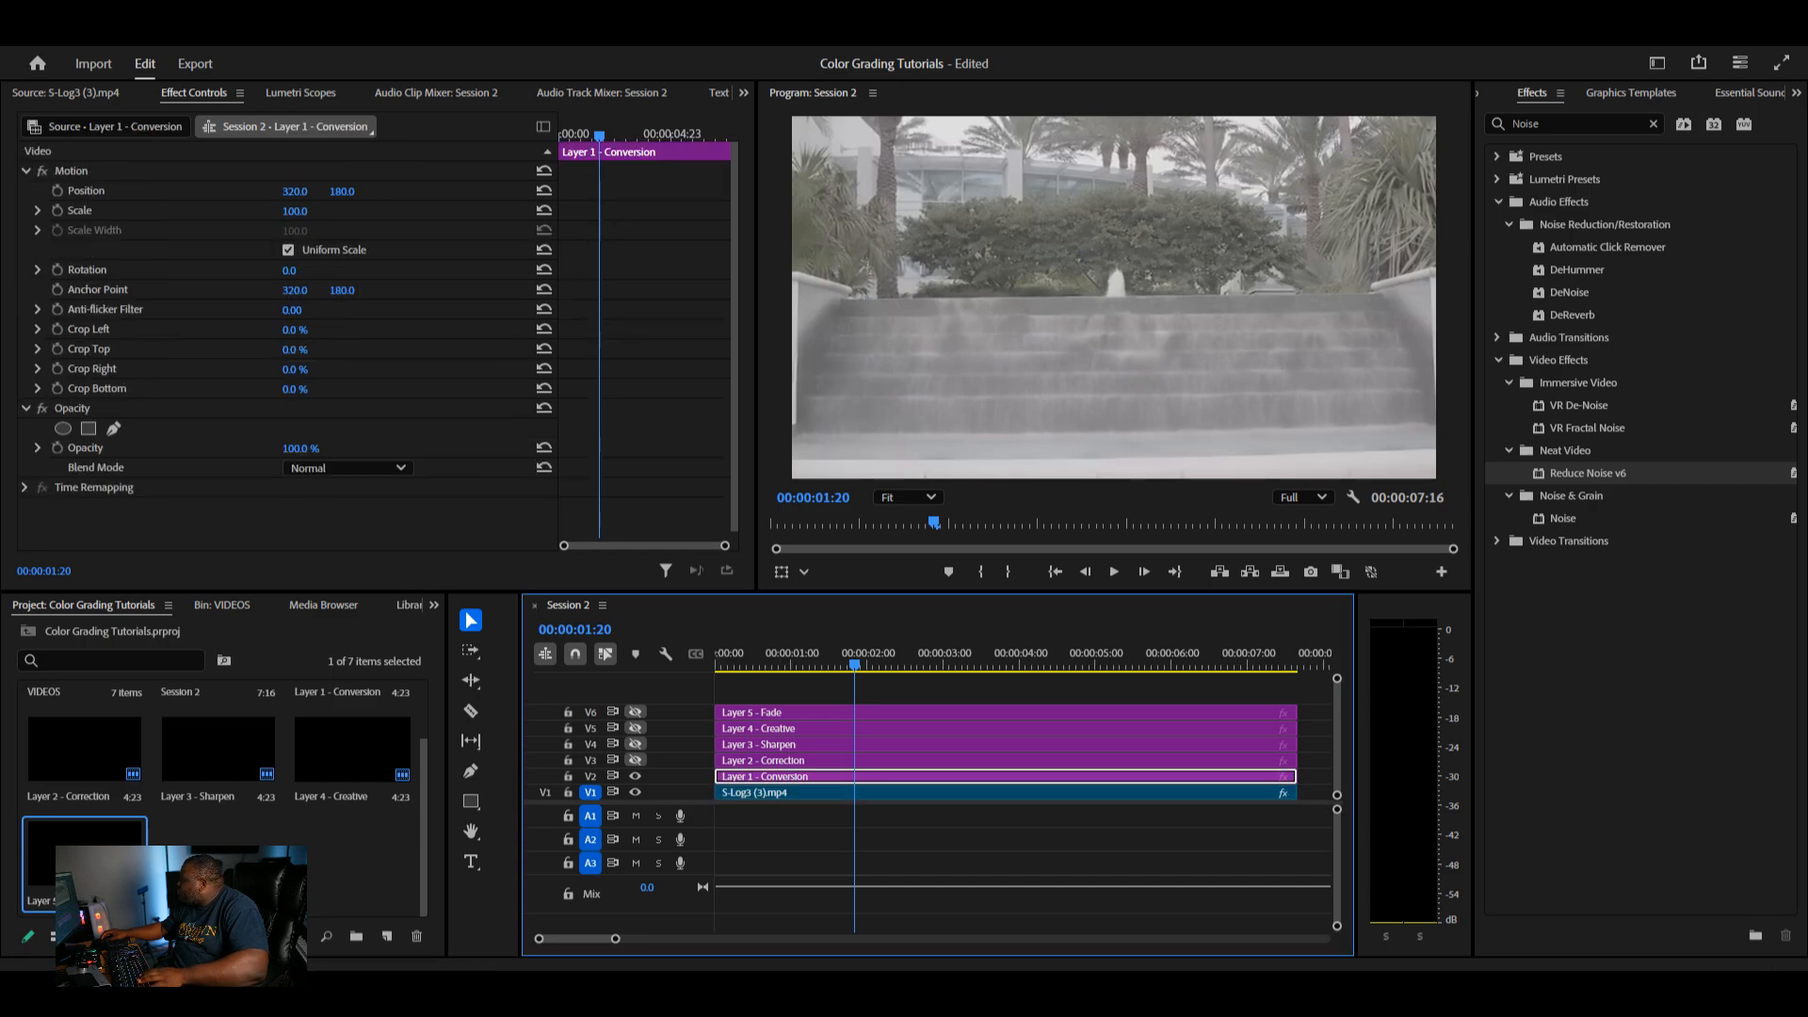
left_click(1796, 92)
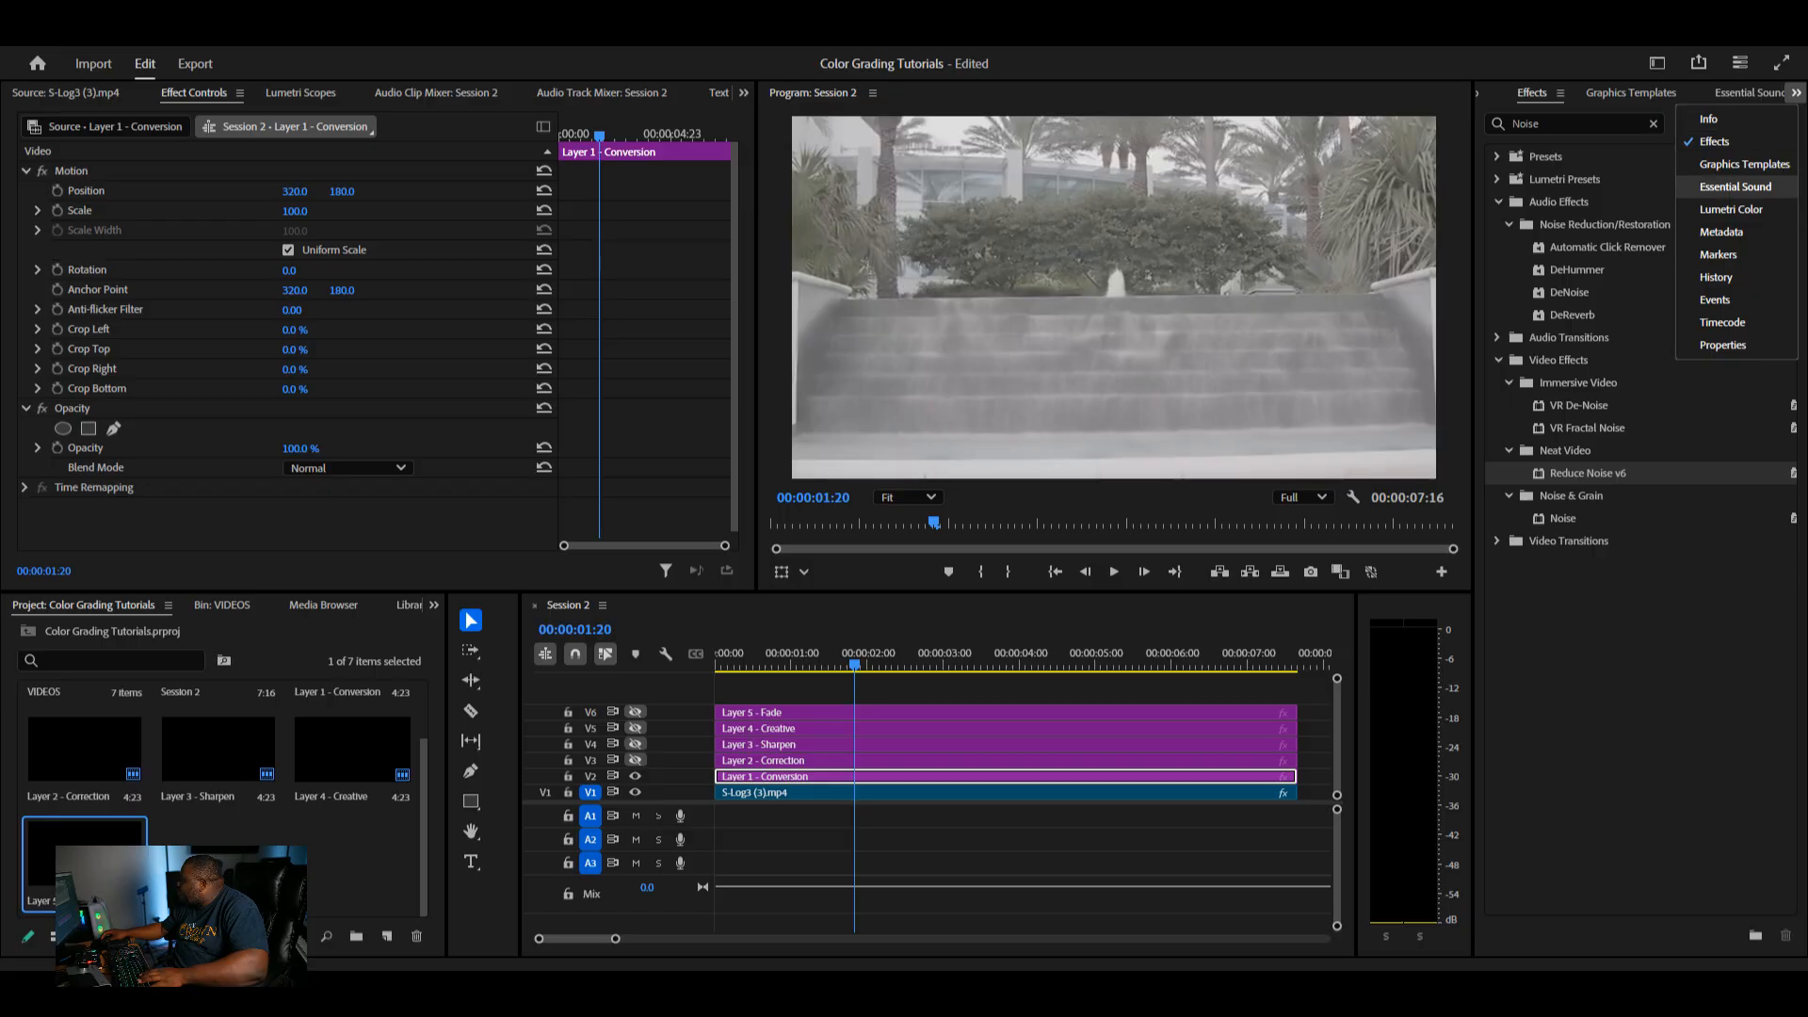
left_click(1731, 209)
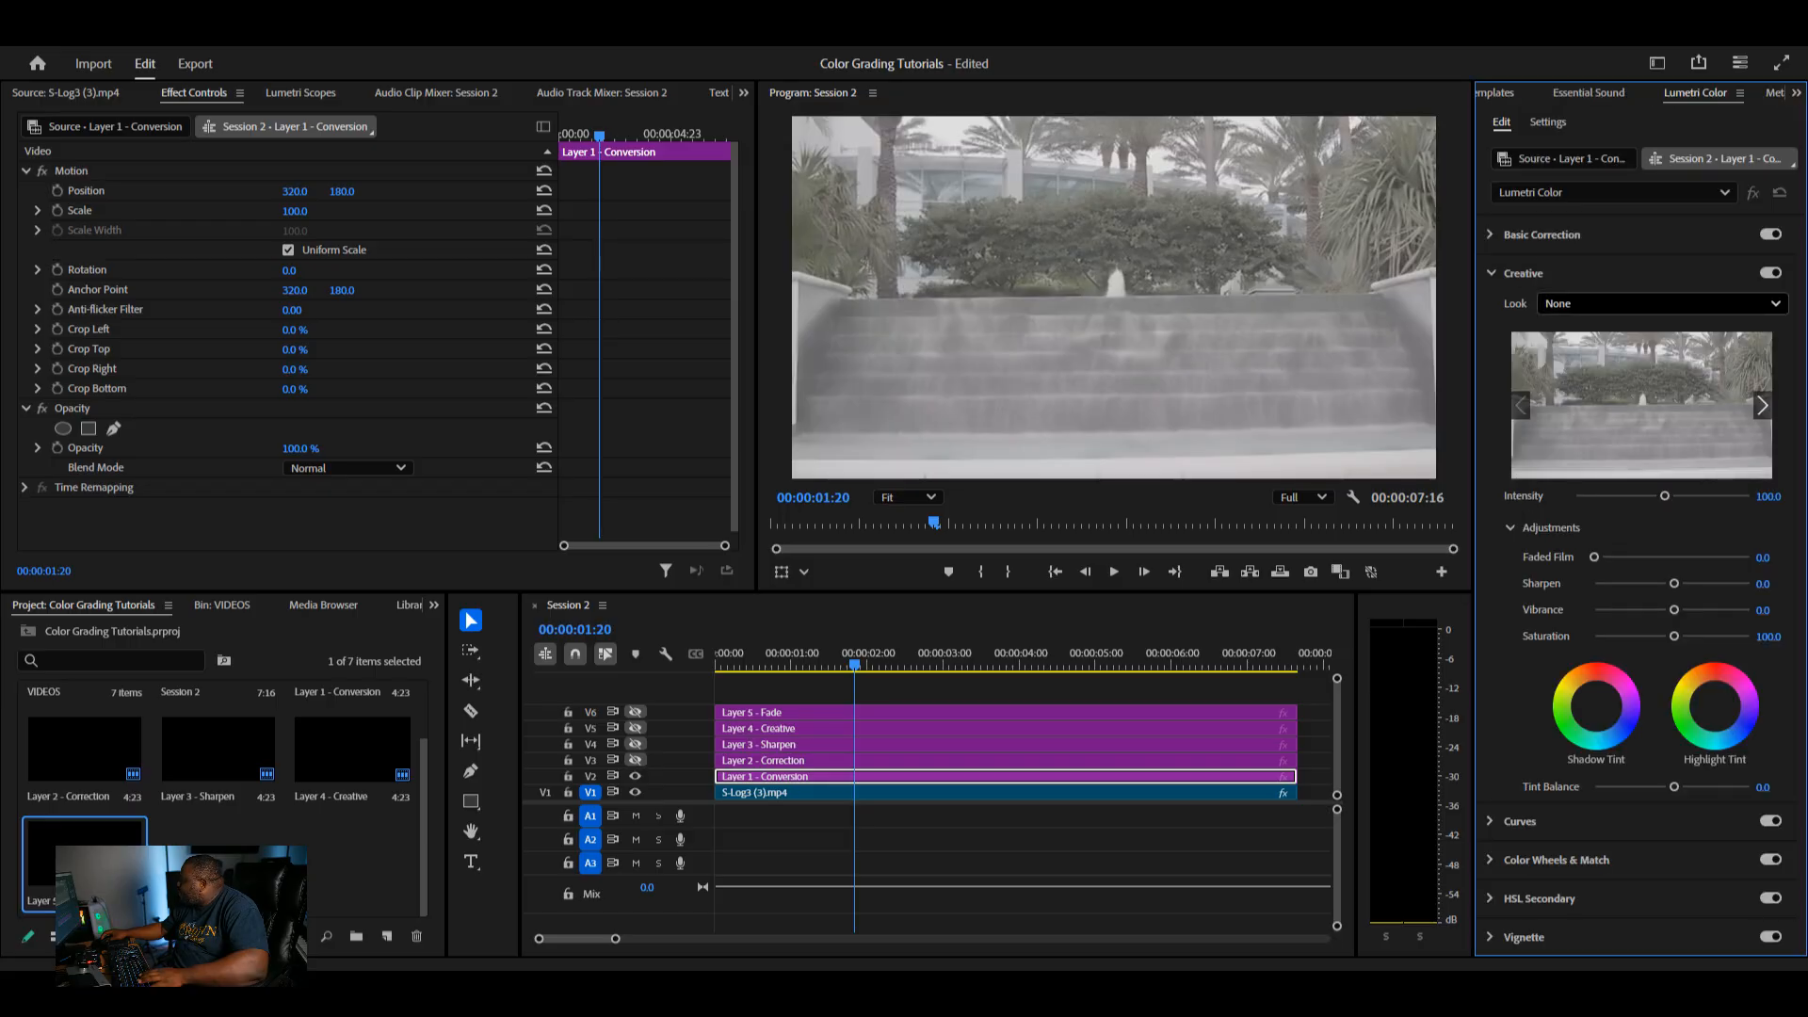
left_click(1542, 235)
left_click(1674, 265)
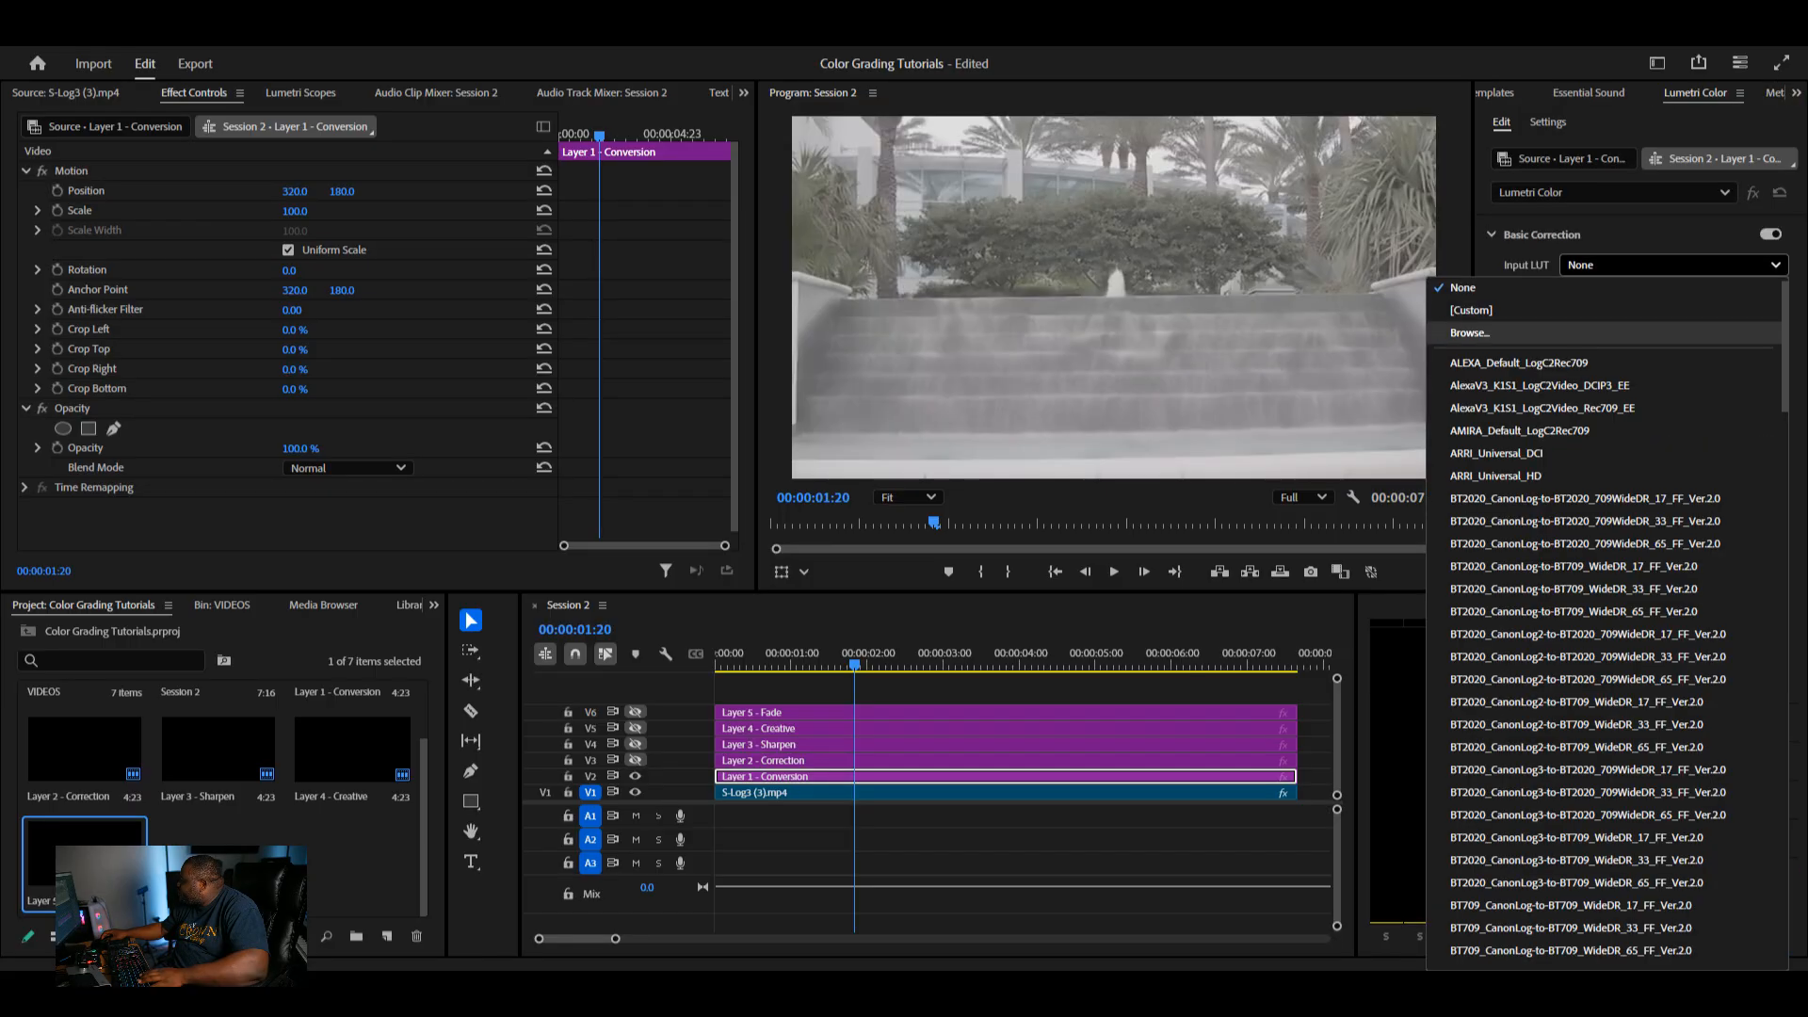
left_click(1470, 333)
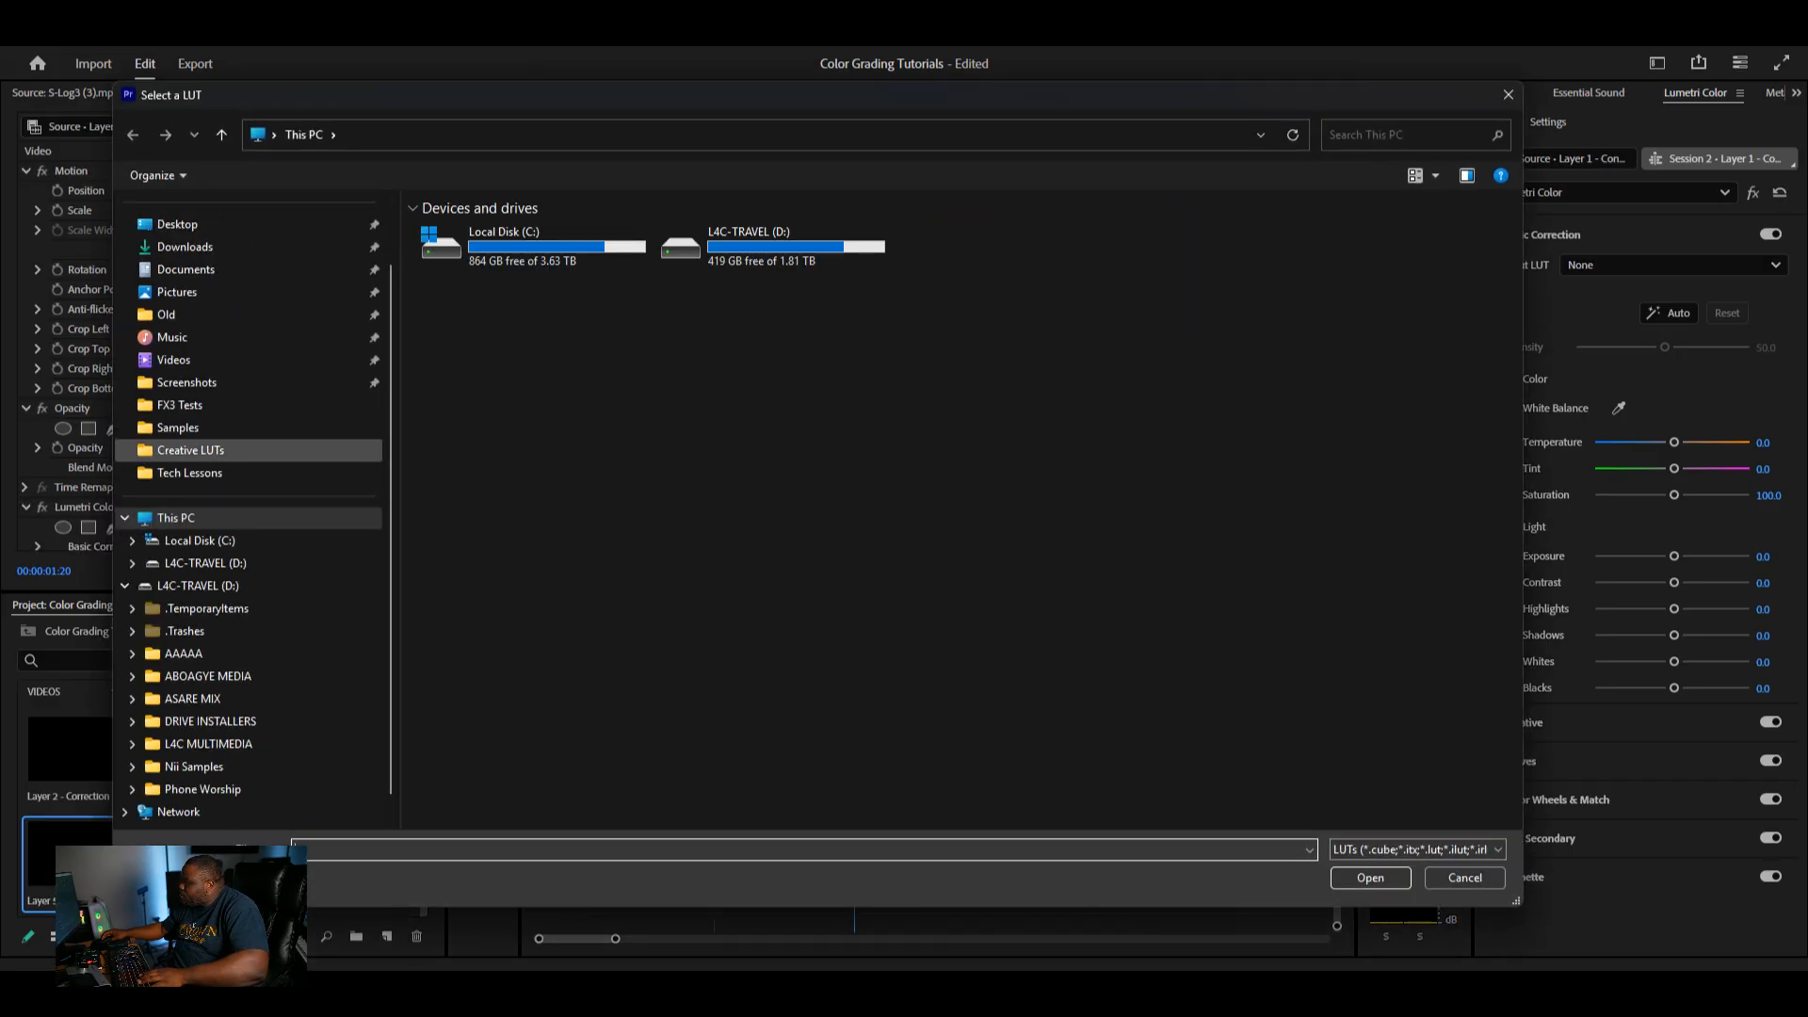
- Load A7SIII_FX3_SLog2_SLog3_Natural_Rec709_v2.cube from Buttery LUTs > Conversion LUTs as the input LUT
left_click(188, 451)
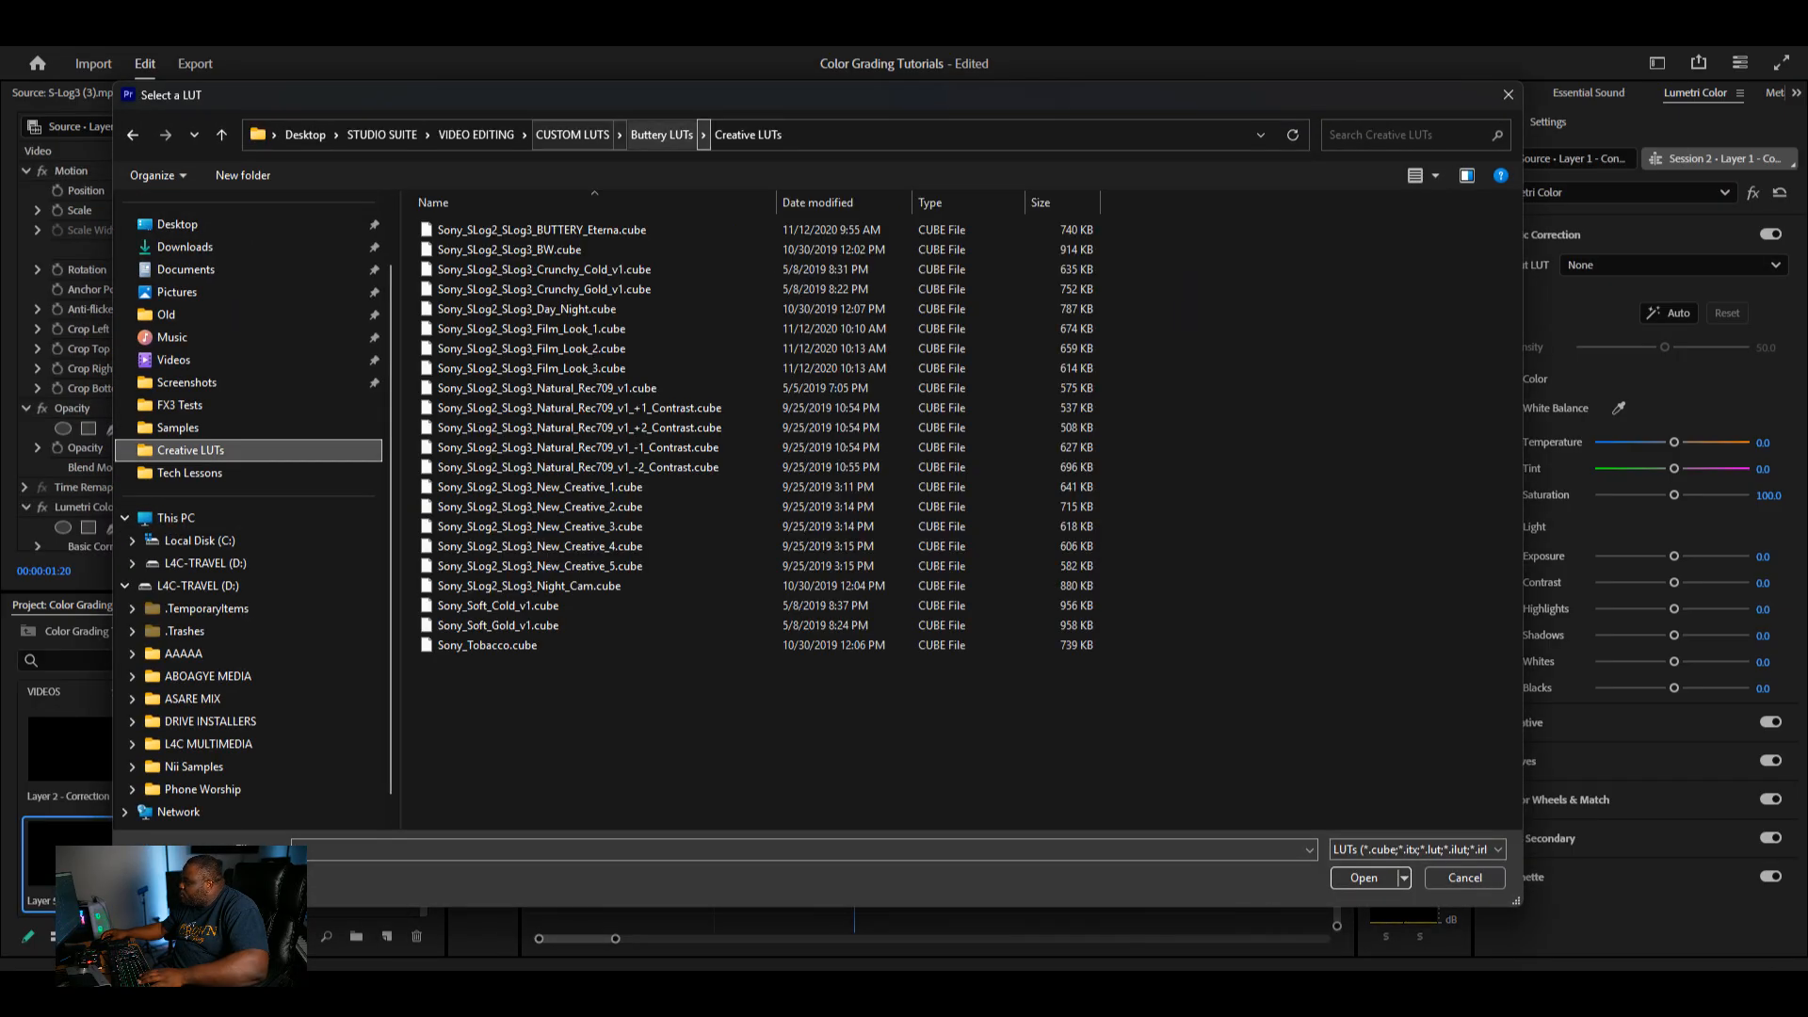
left_click(572, 135)
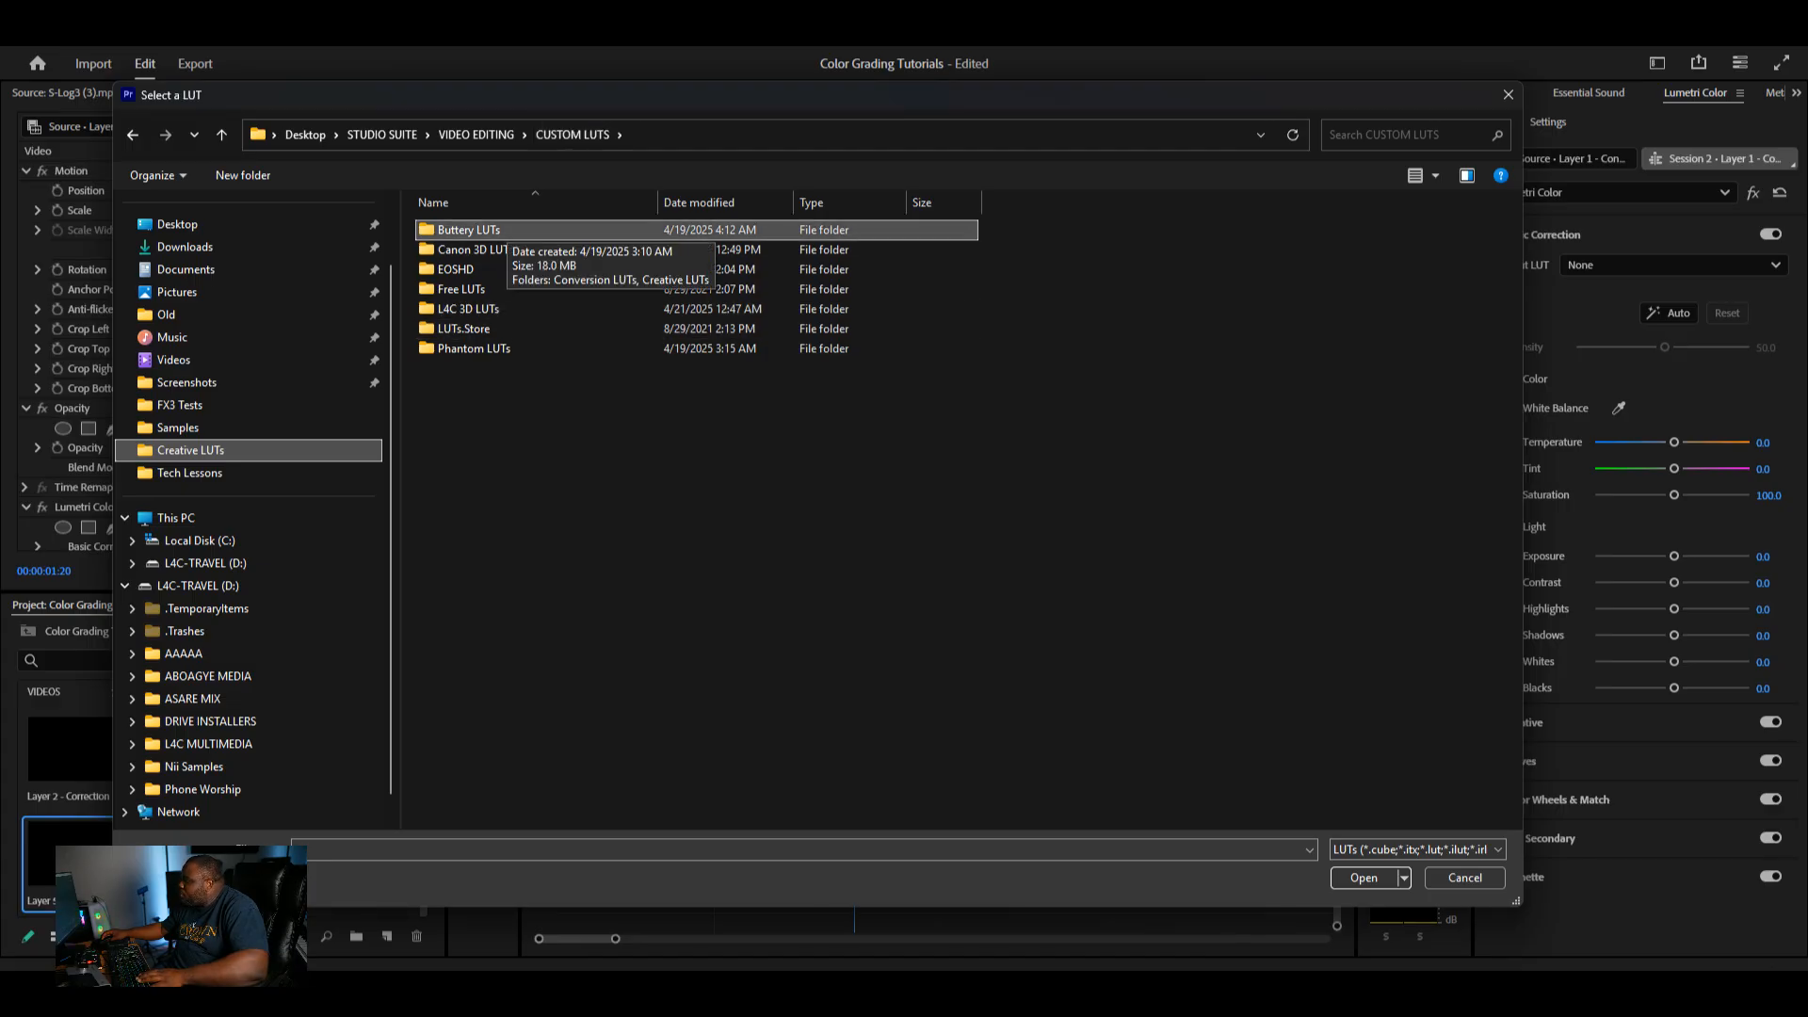
double_click(468, 230)
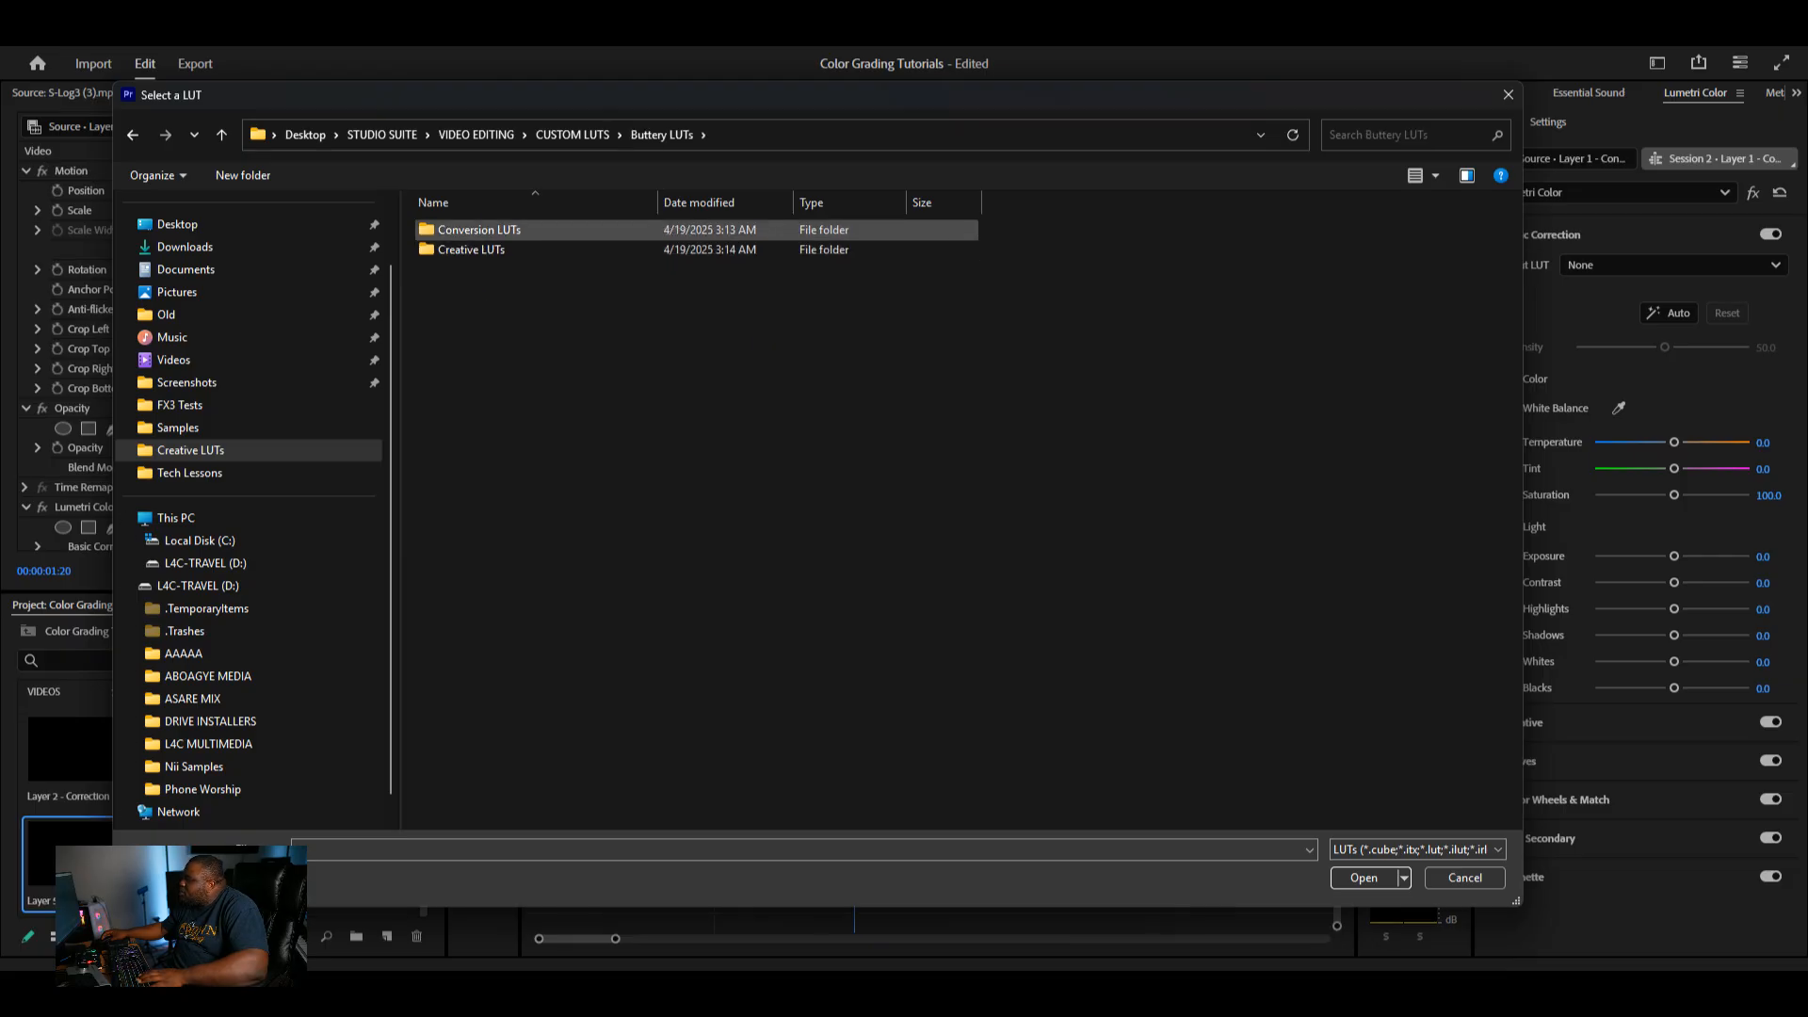
double_click(478, 230)
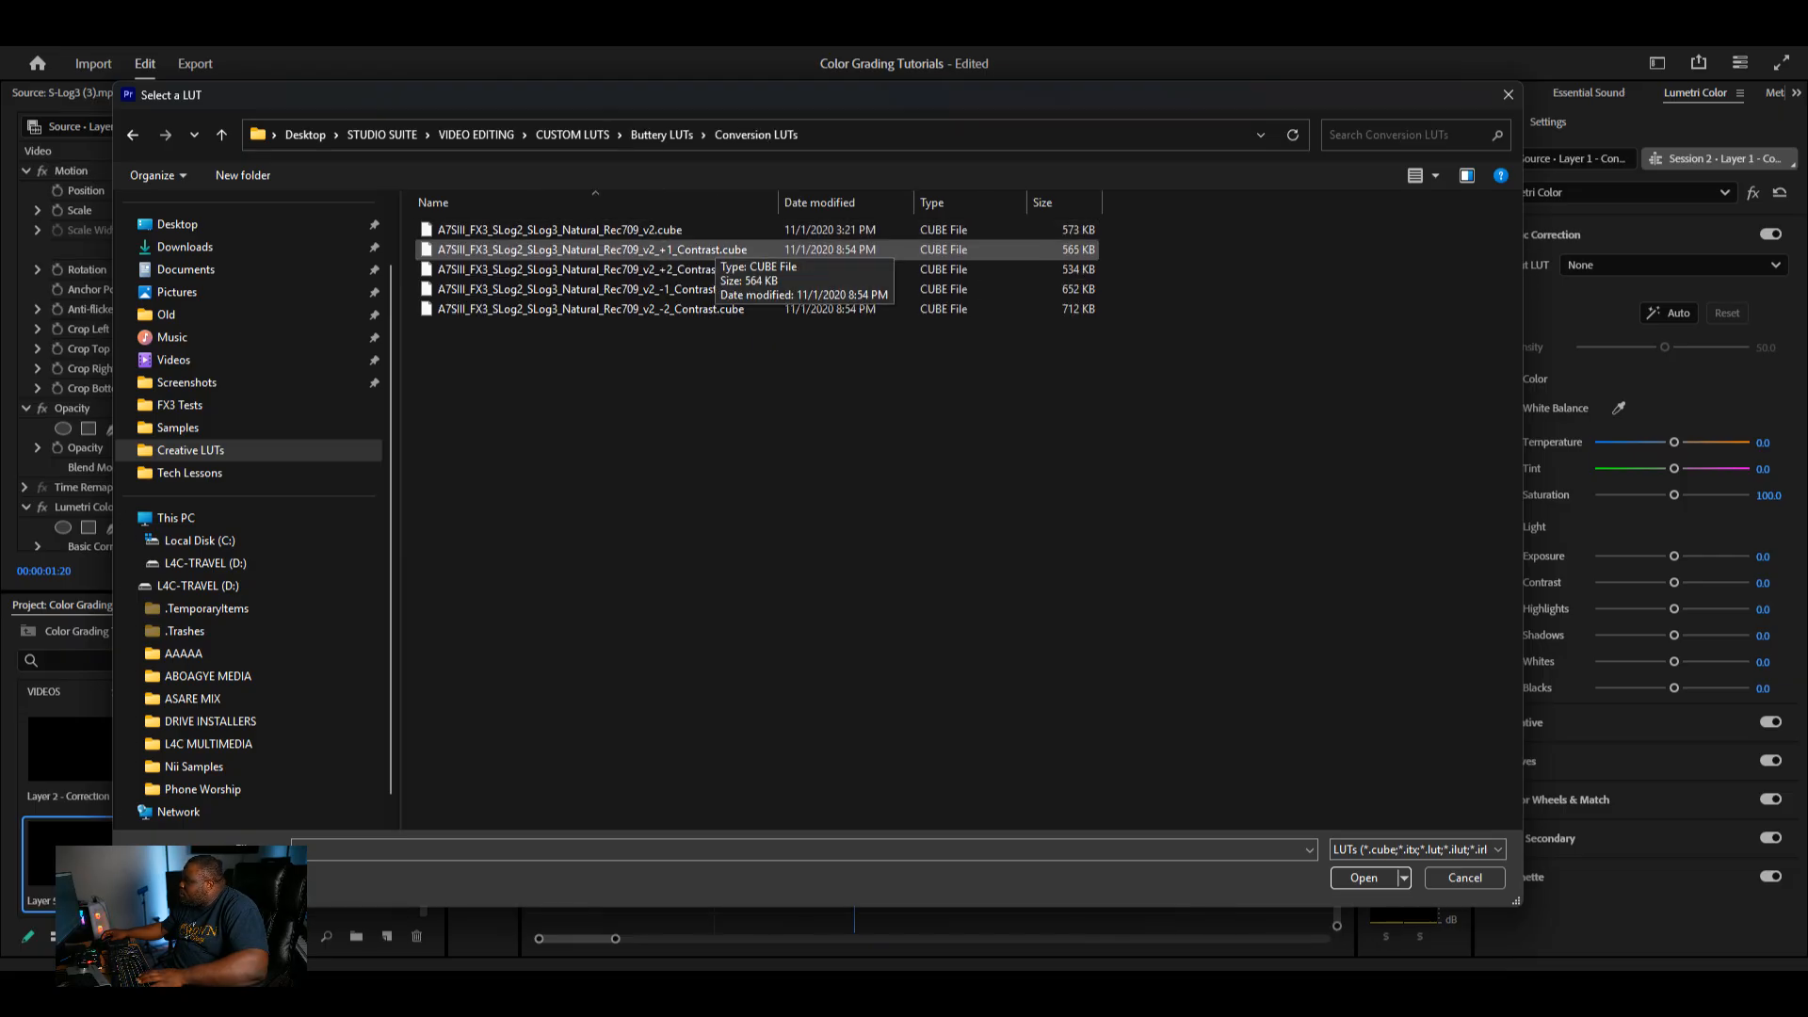
left_click(560, 229)
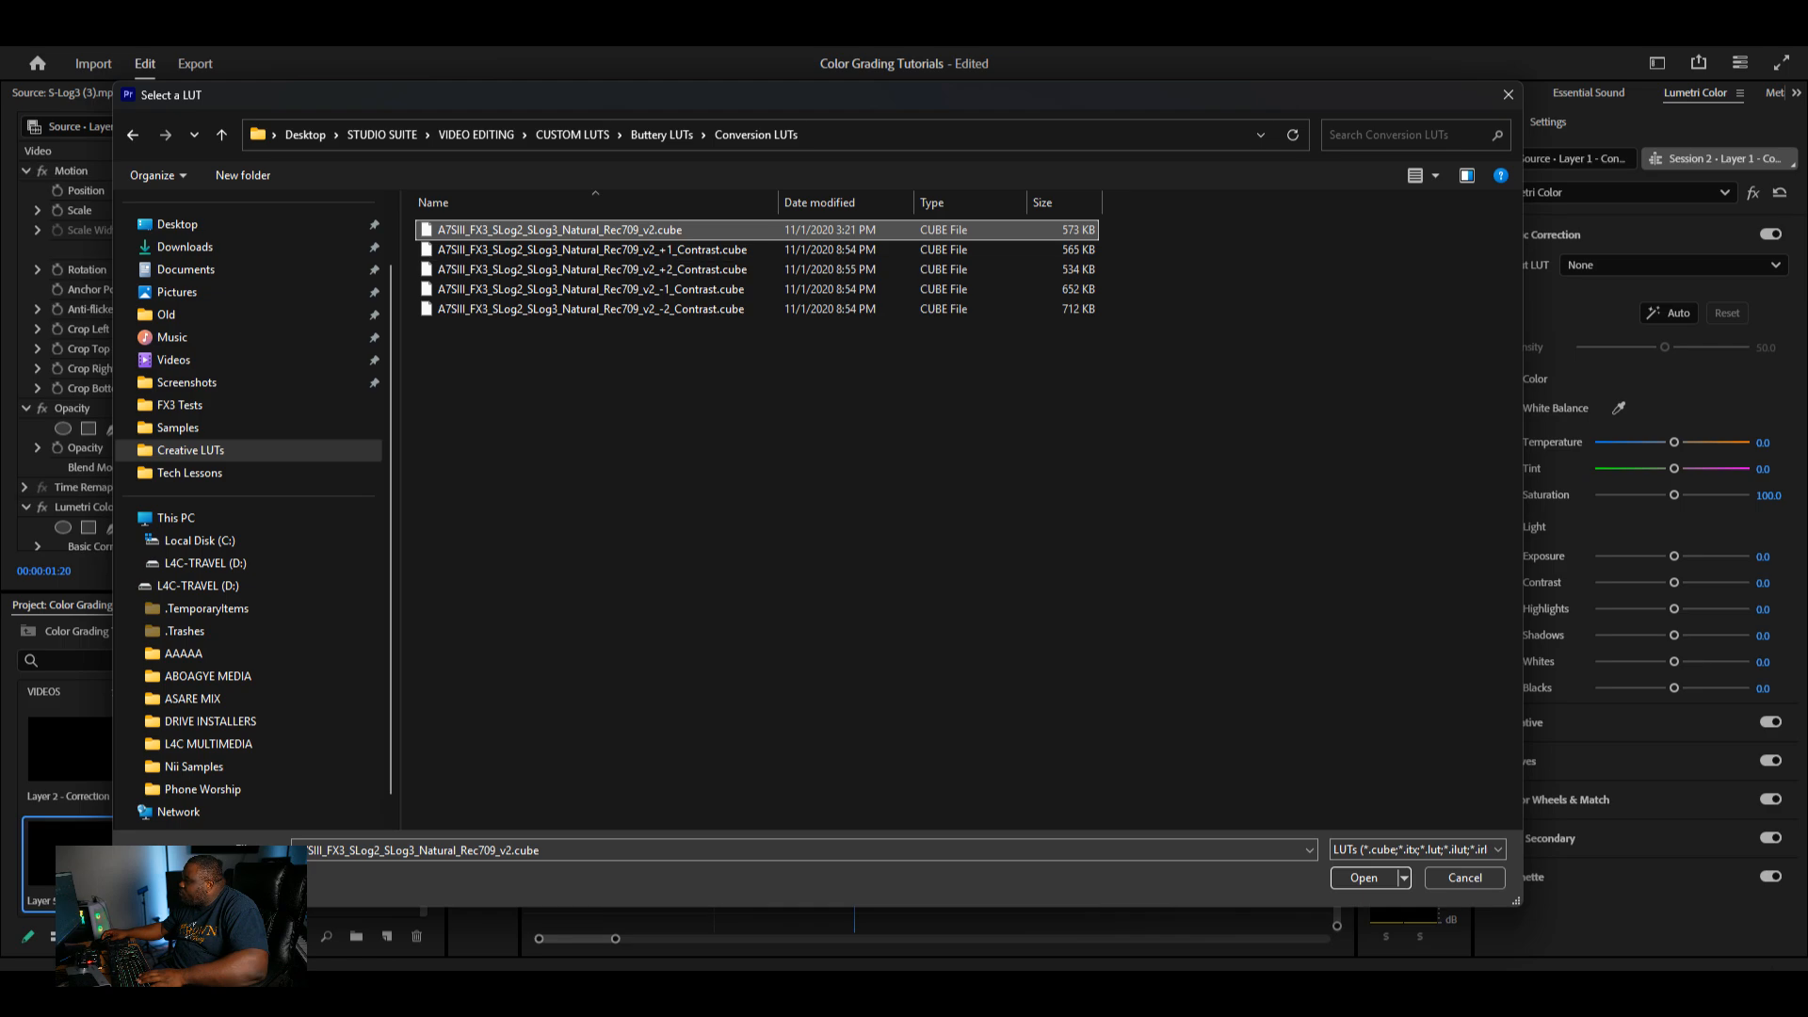
left_click(1364, 878)
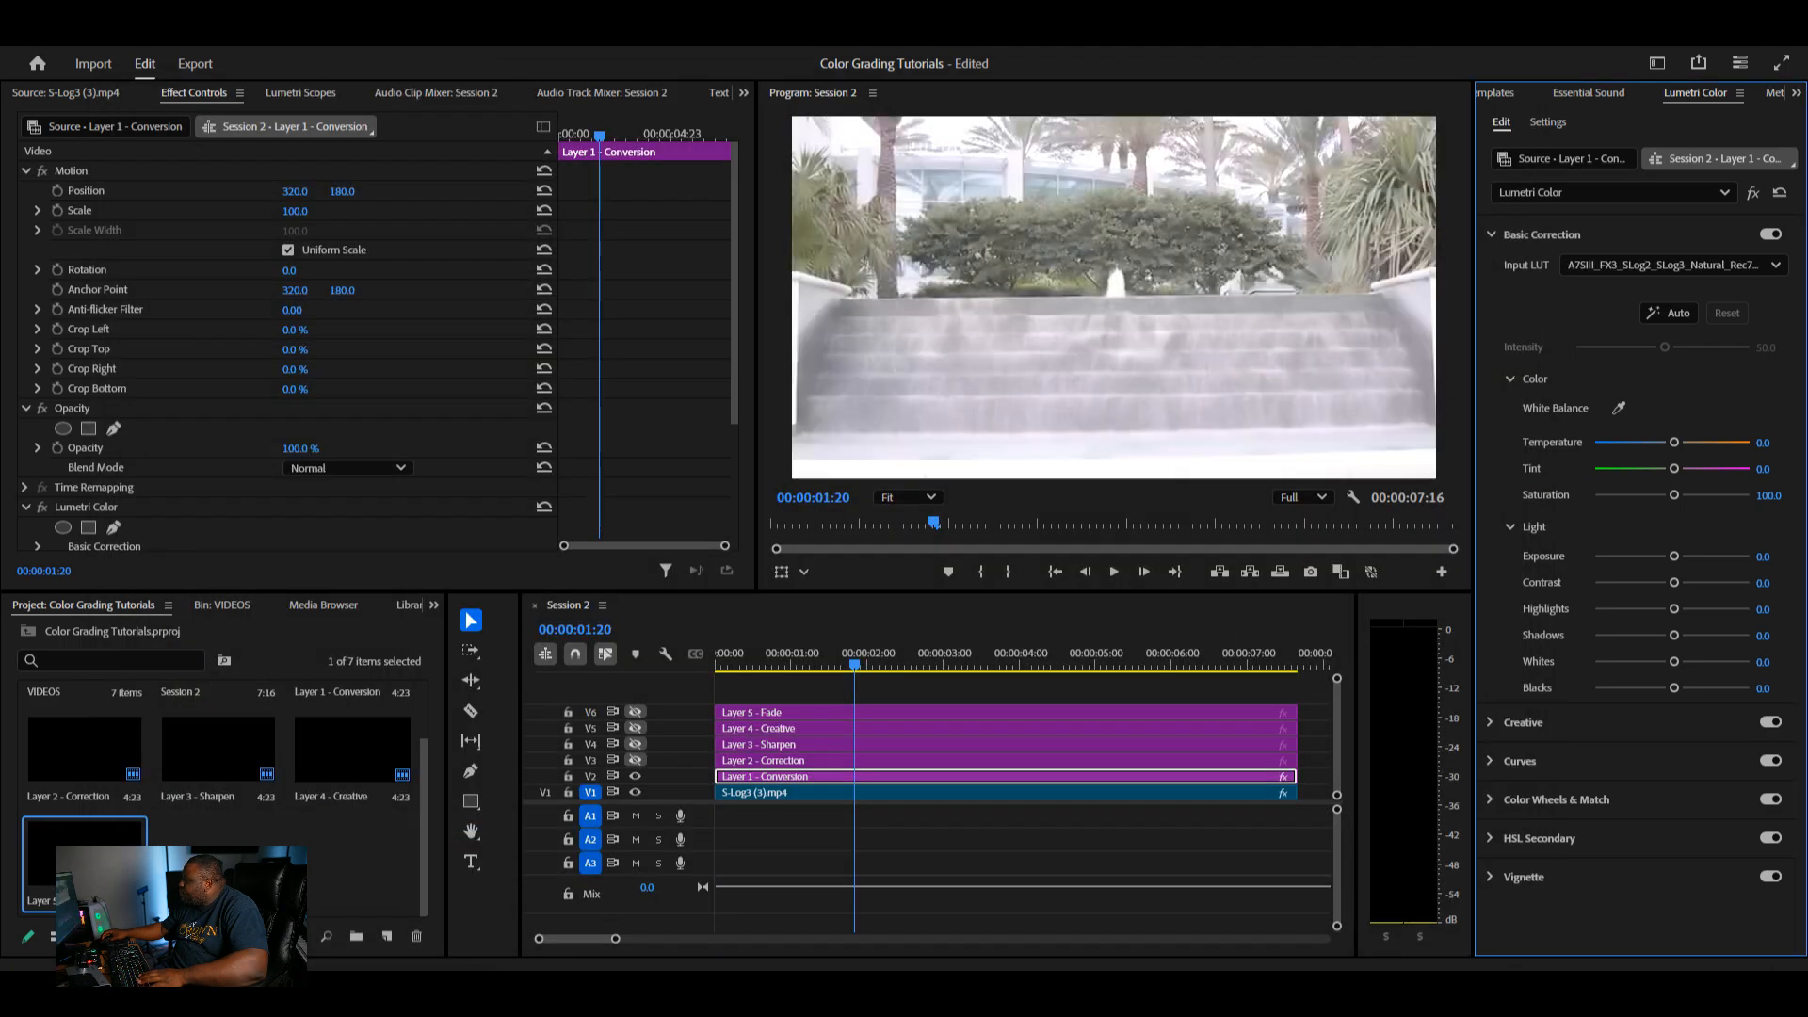
- Replace the input LUT with A7SIII_FX3_SLog2_SLog3_Natural_Rec709_v2_-1_Contrast.cube and compare the image with track V2 turned off and on
left_click(1674, 265)
left_click(1658, 311)
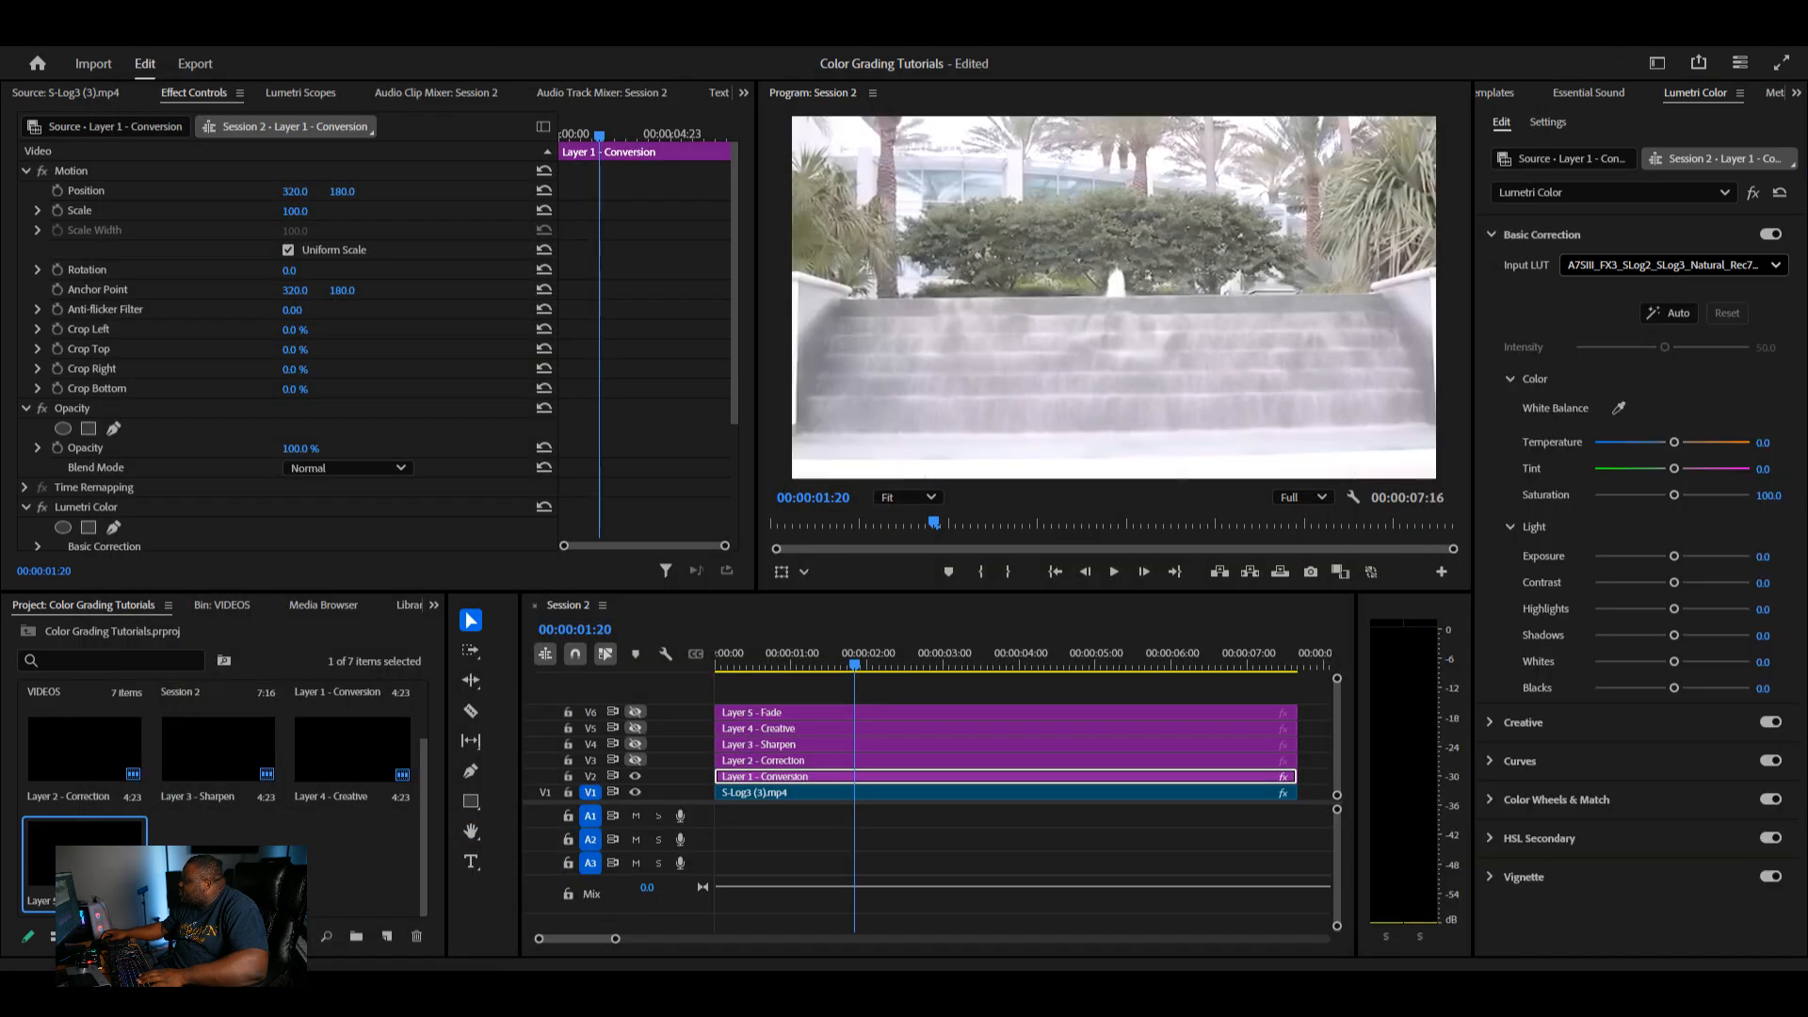
left_click(527, 289)
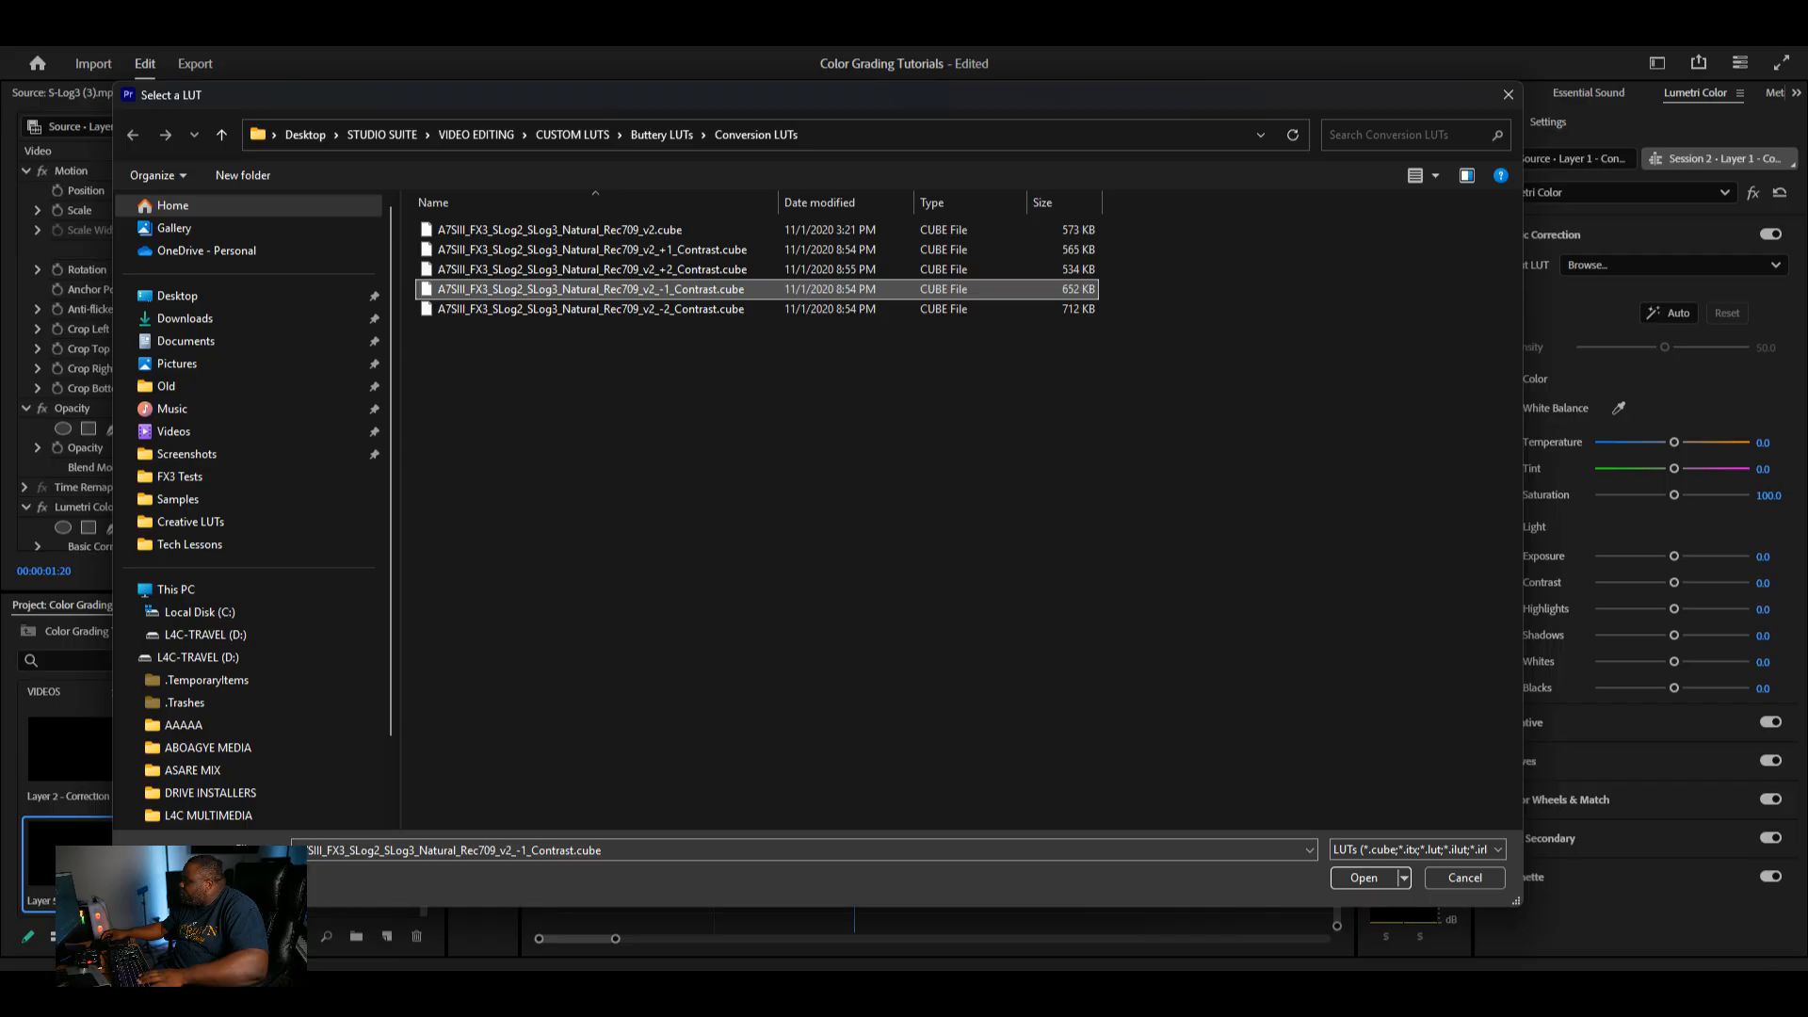
left_click(1364, 878)
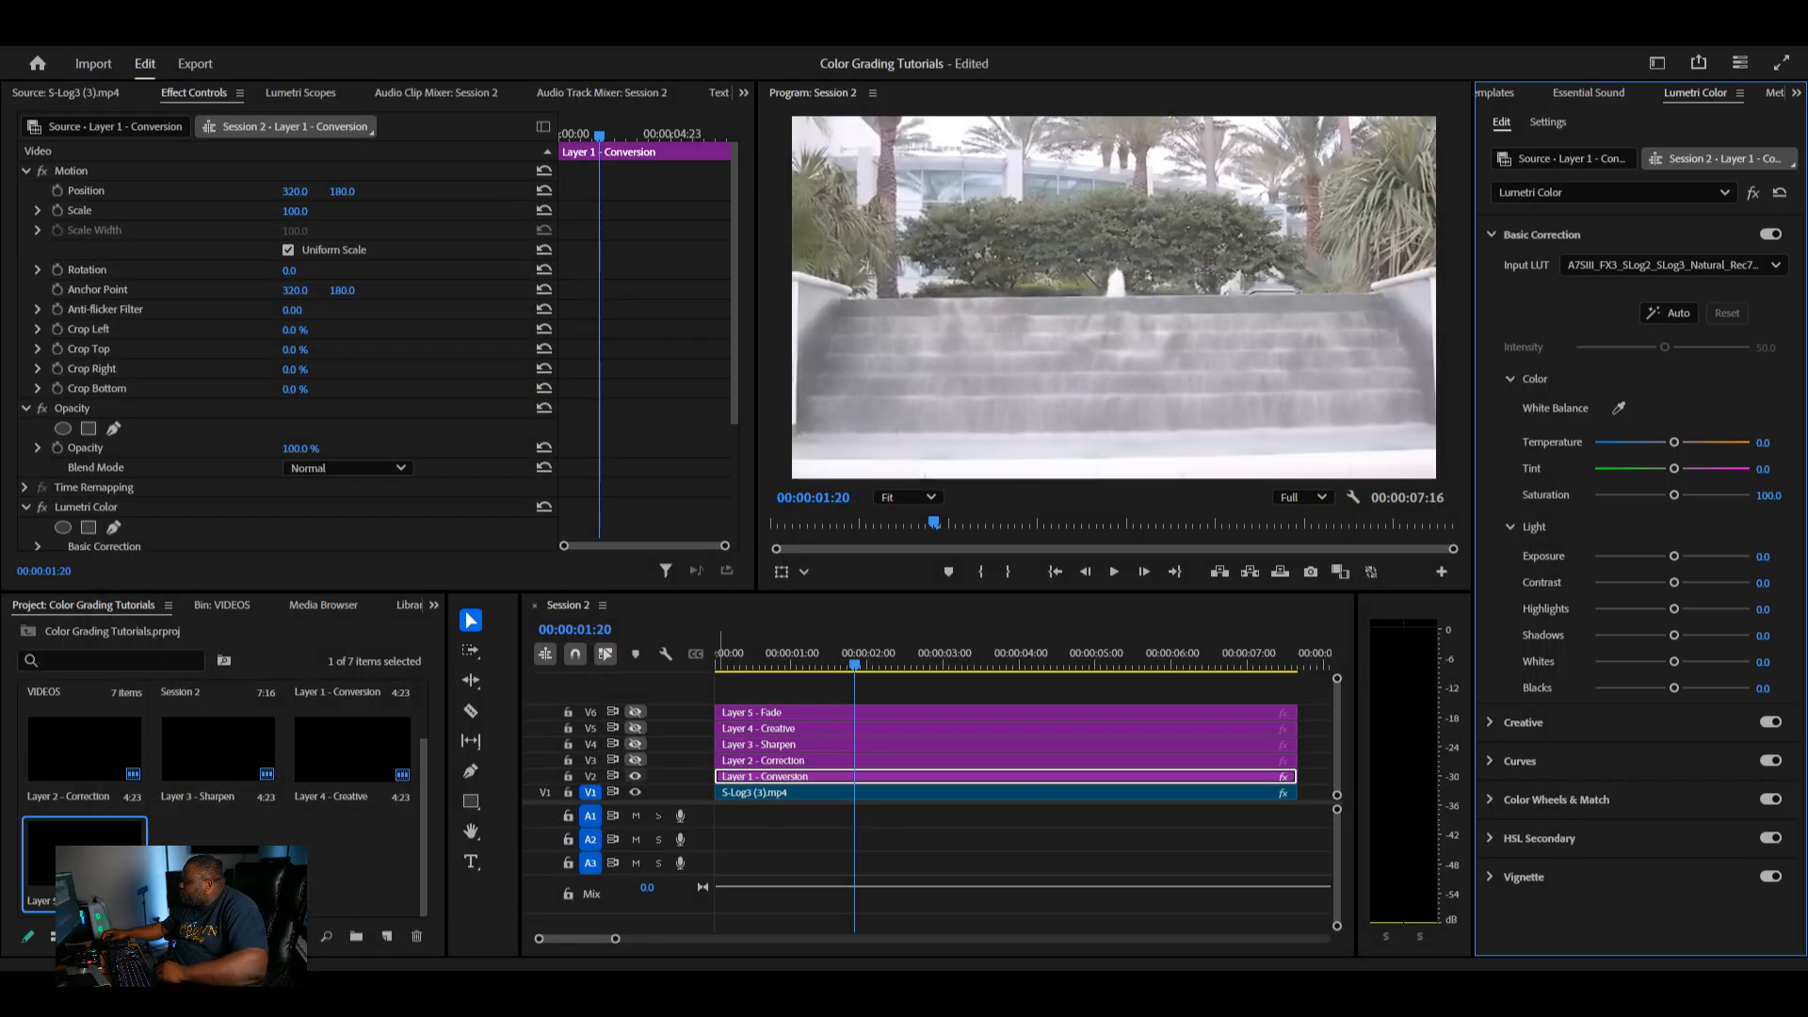
left_click(635, 777)
left_click(635, 777)
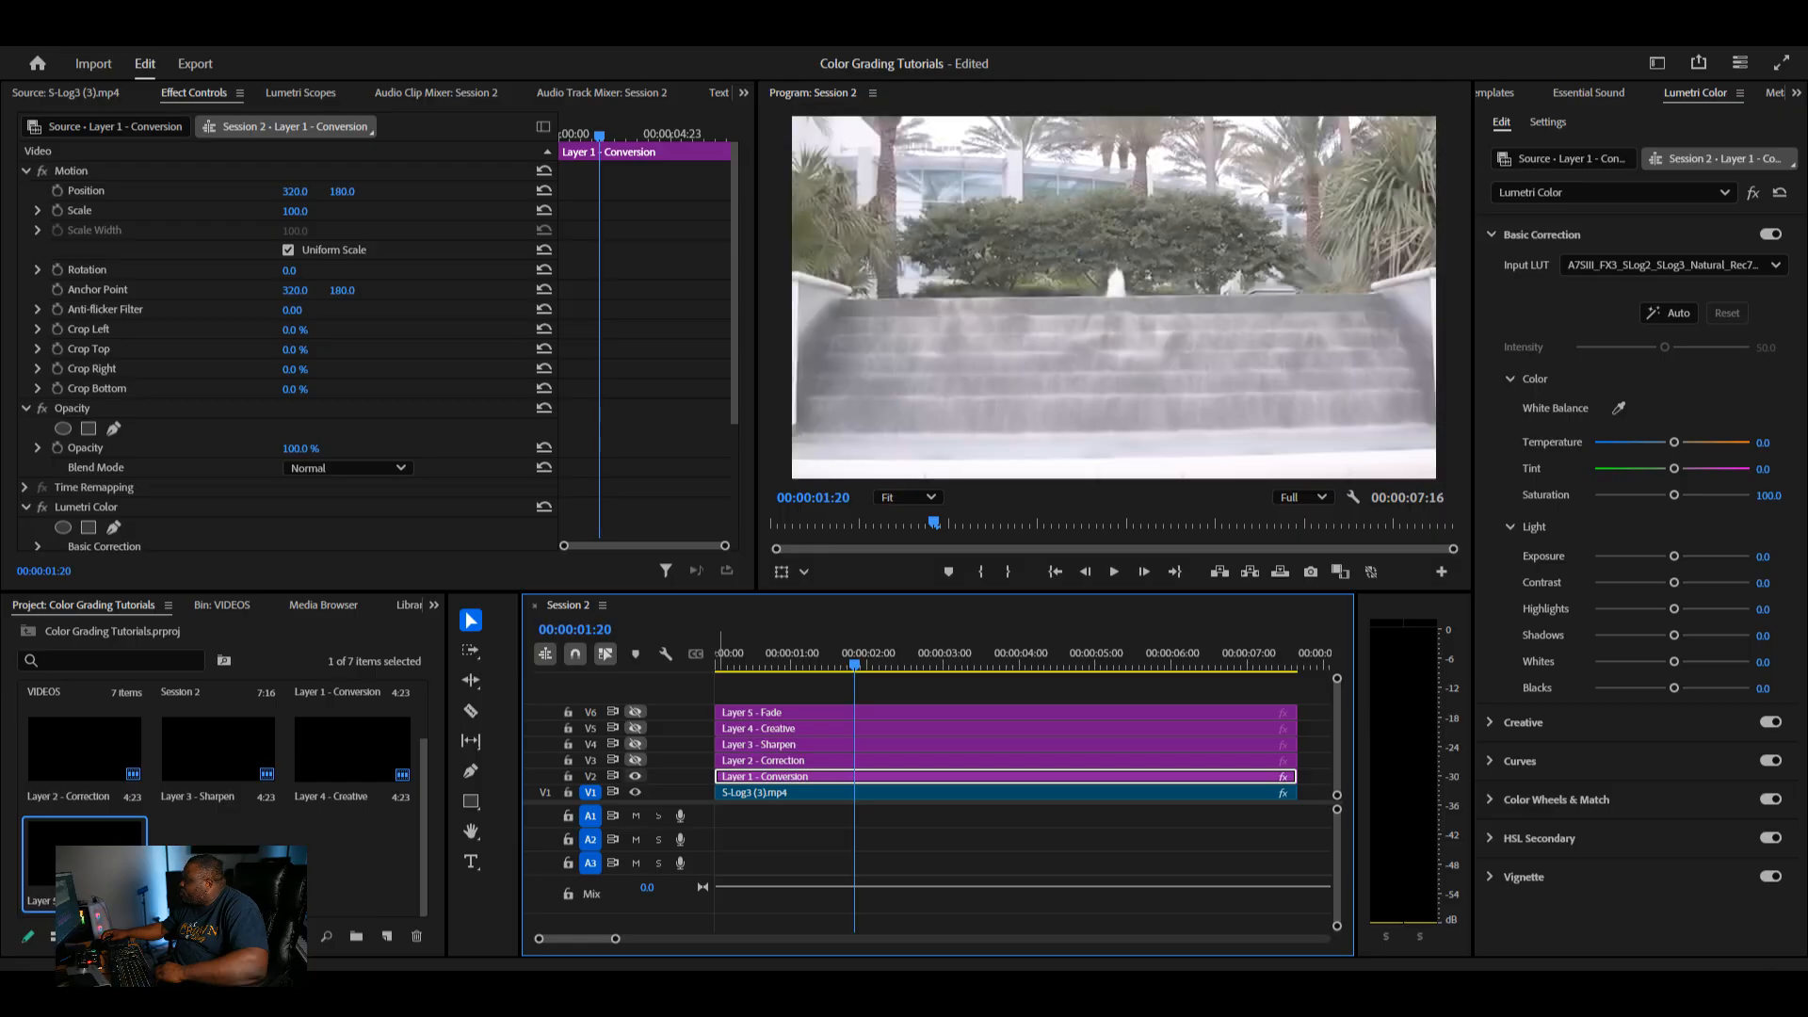
- Compare the image with the Layer 1 - Conversion track hidden and shown, and collapse the Basic Correction section
left_click(635, 778)
left_click(635, 777)
left_click(635, 777)
left_click(635, 777)
left_click(1542, 235)
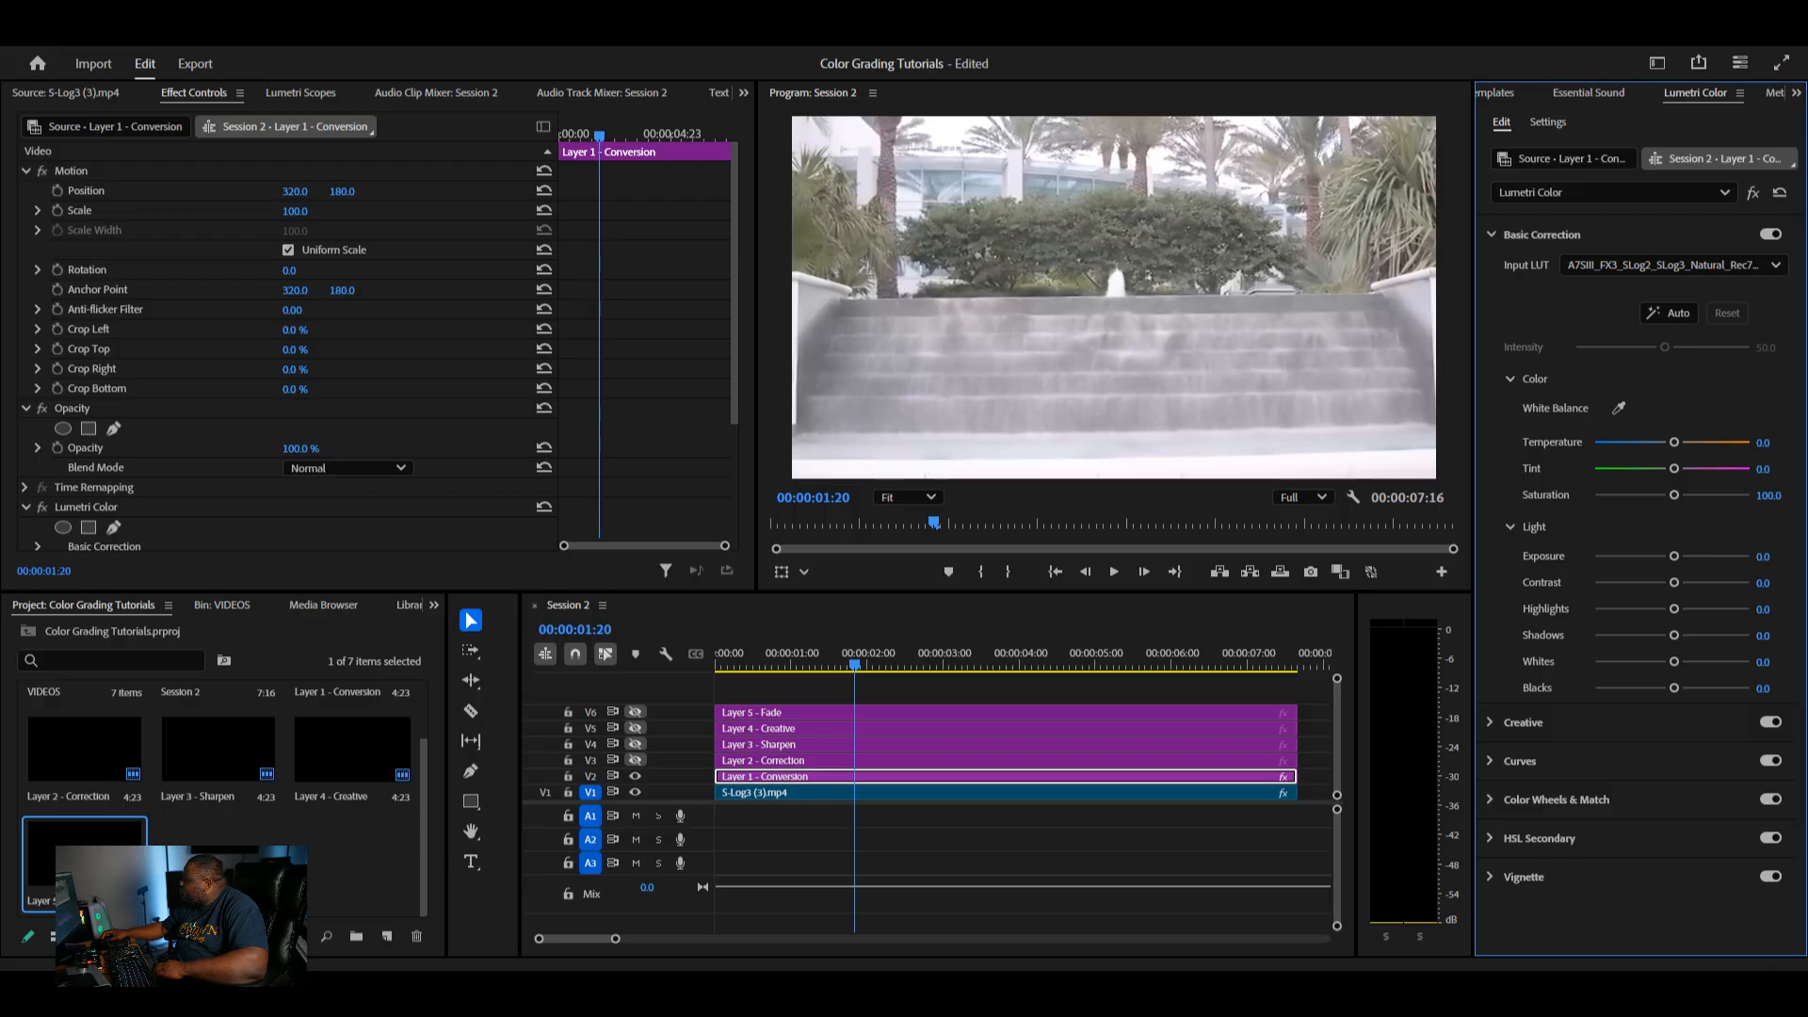
left_click(1542, 235)
left_click(1542, 235)
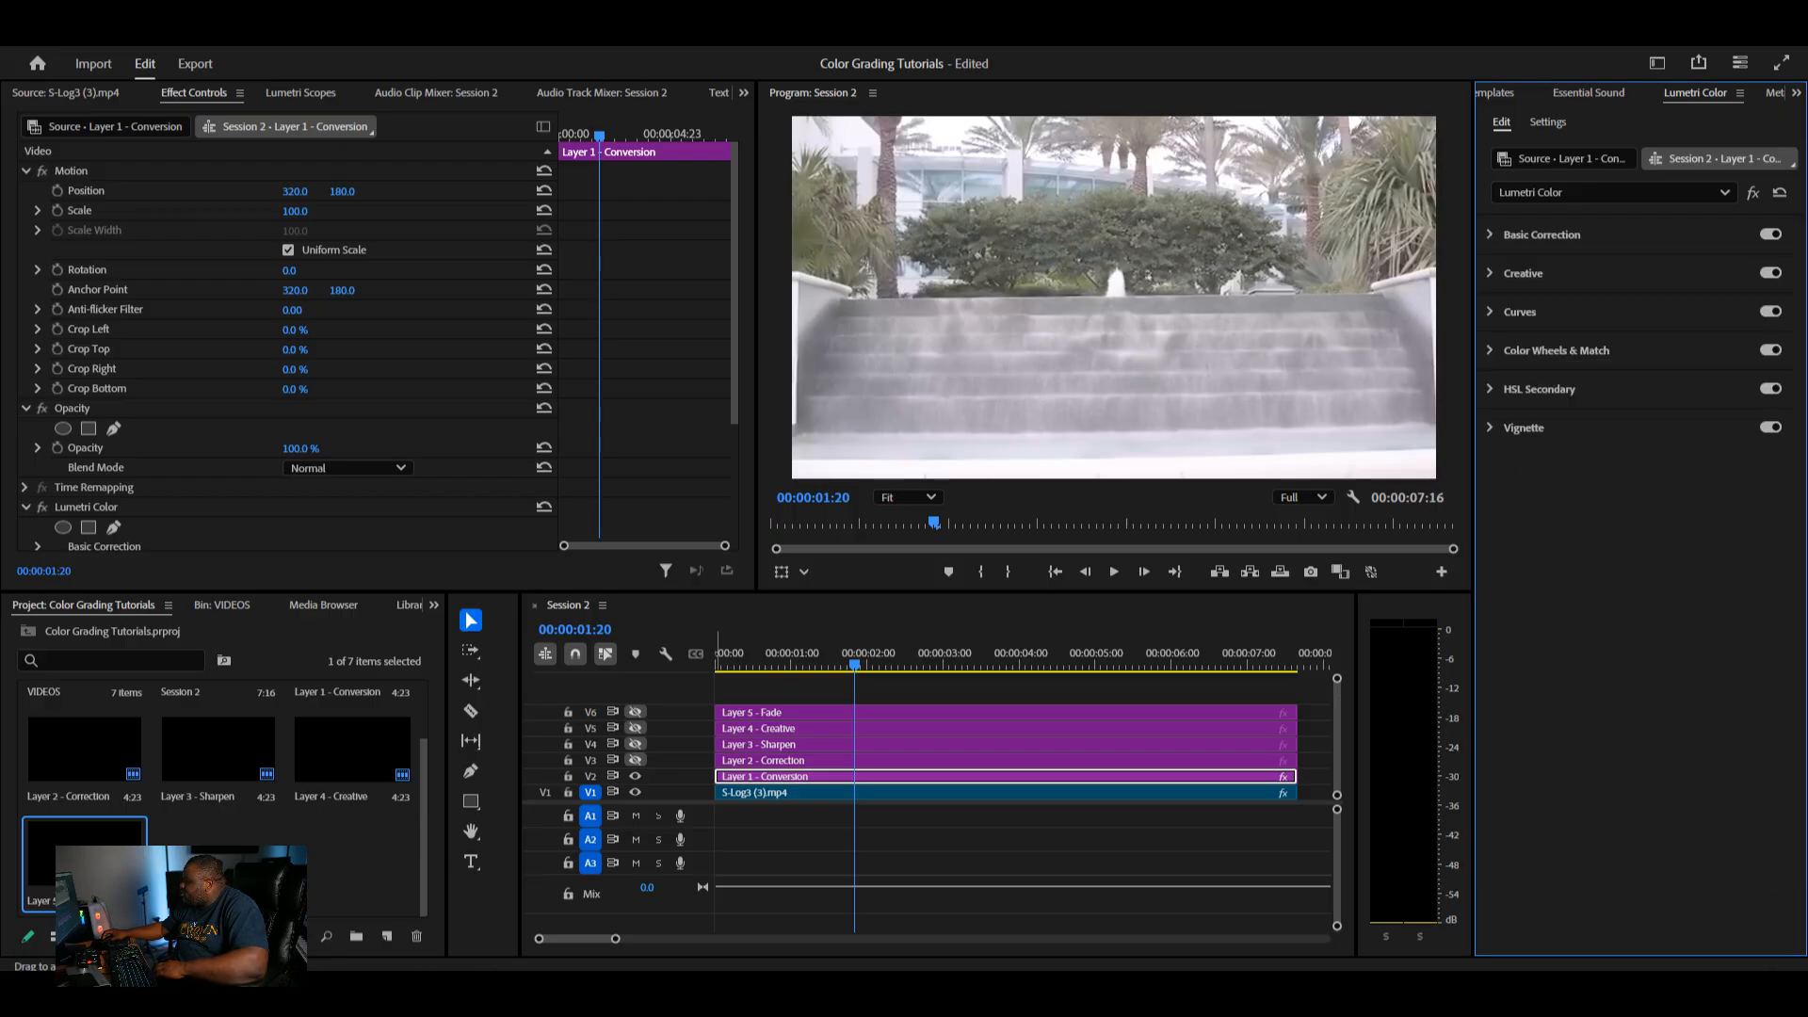
- Enable track V3, select Layer 2 - Correction, and display its Basic Correction settings together with the Lumetri Scopes
left_click(636, 760)
left_click(753, 760)
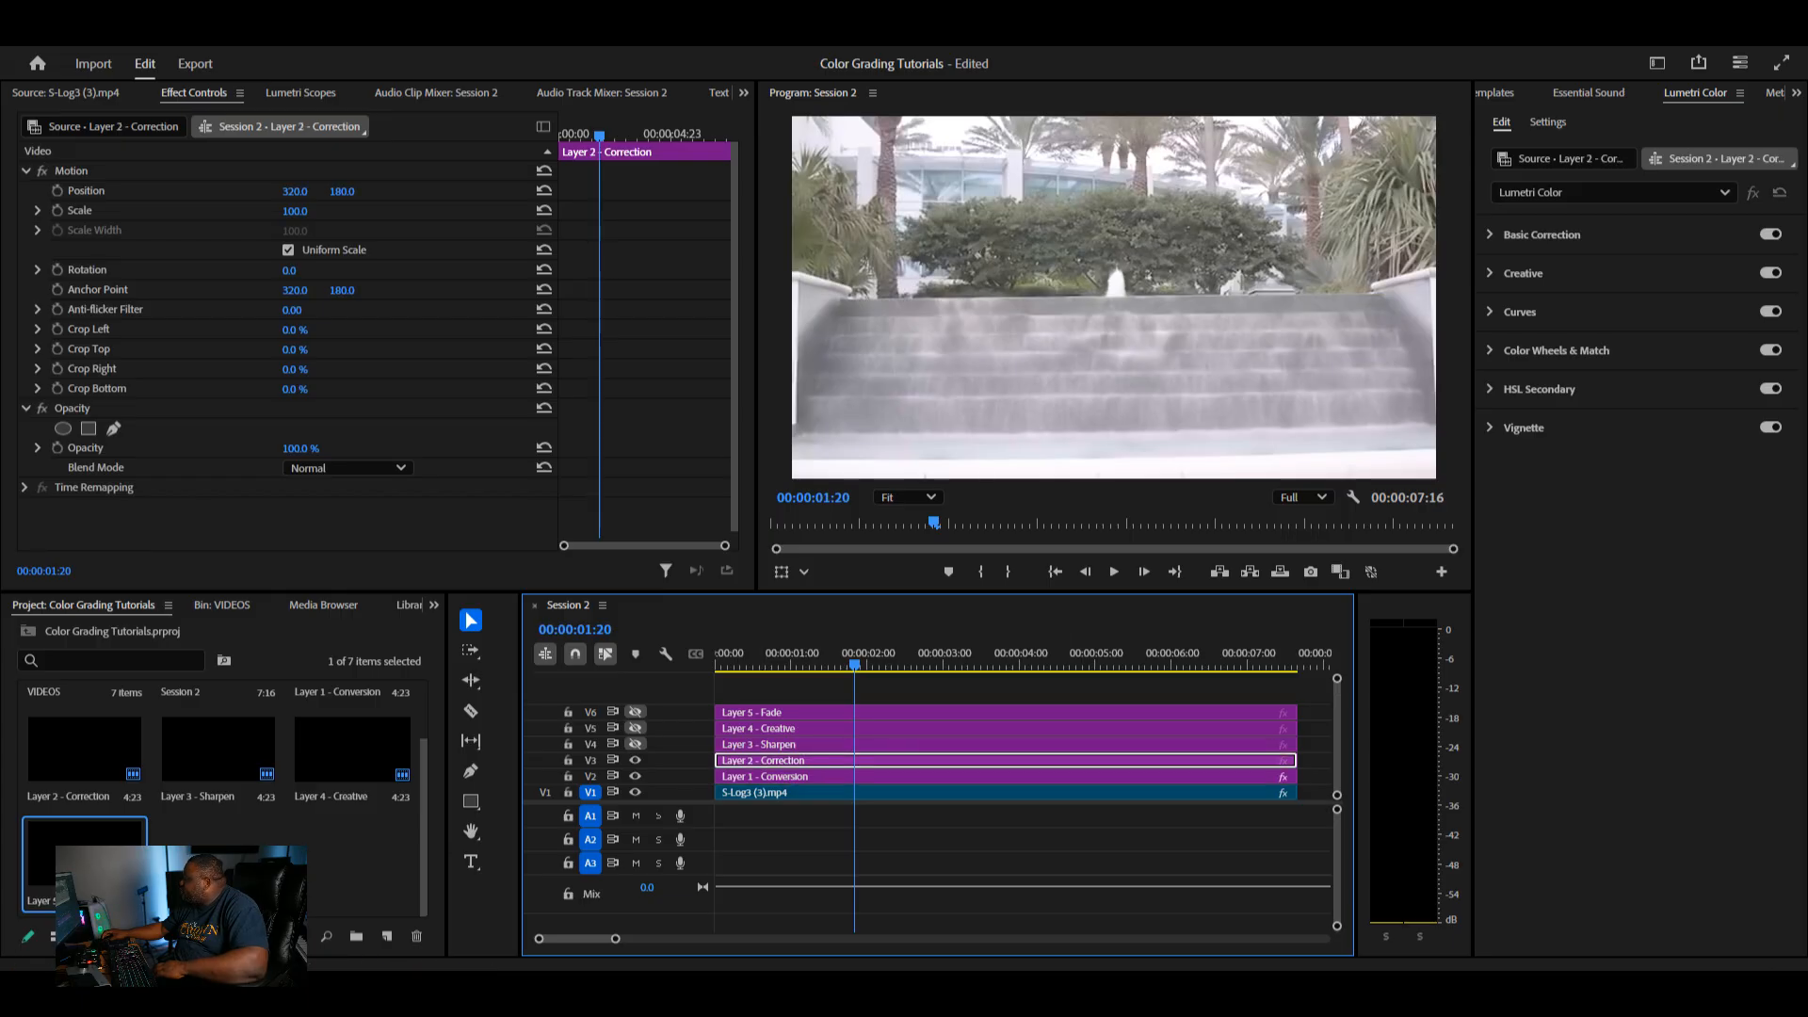
left_click(1541, 235)
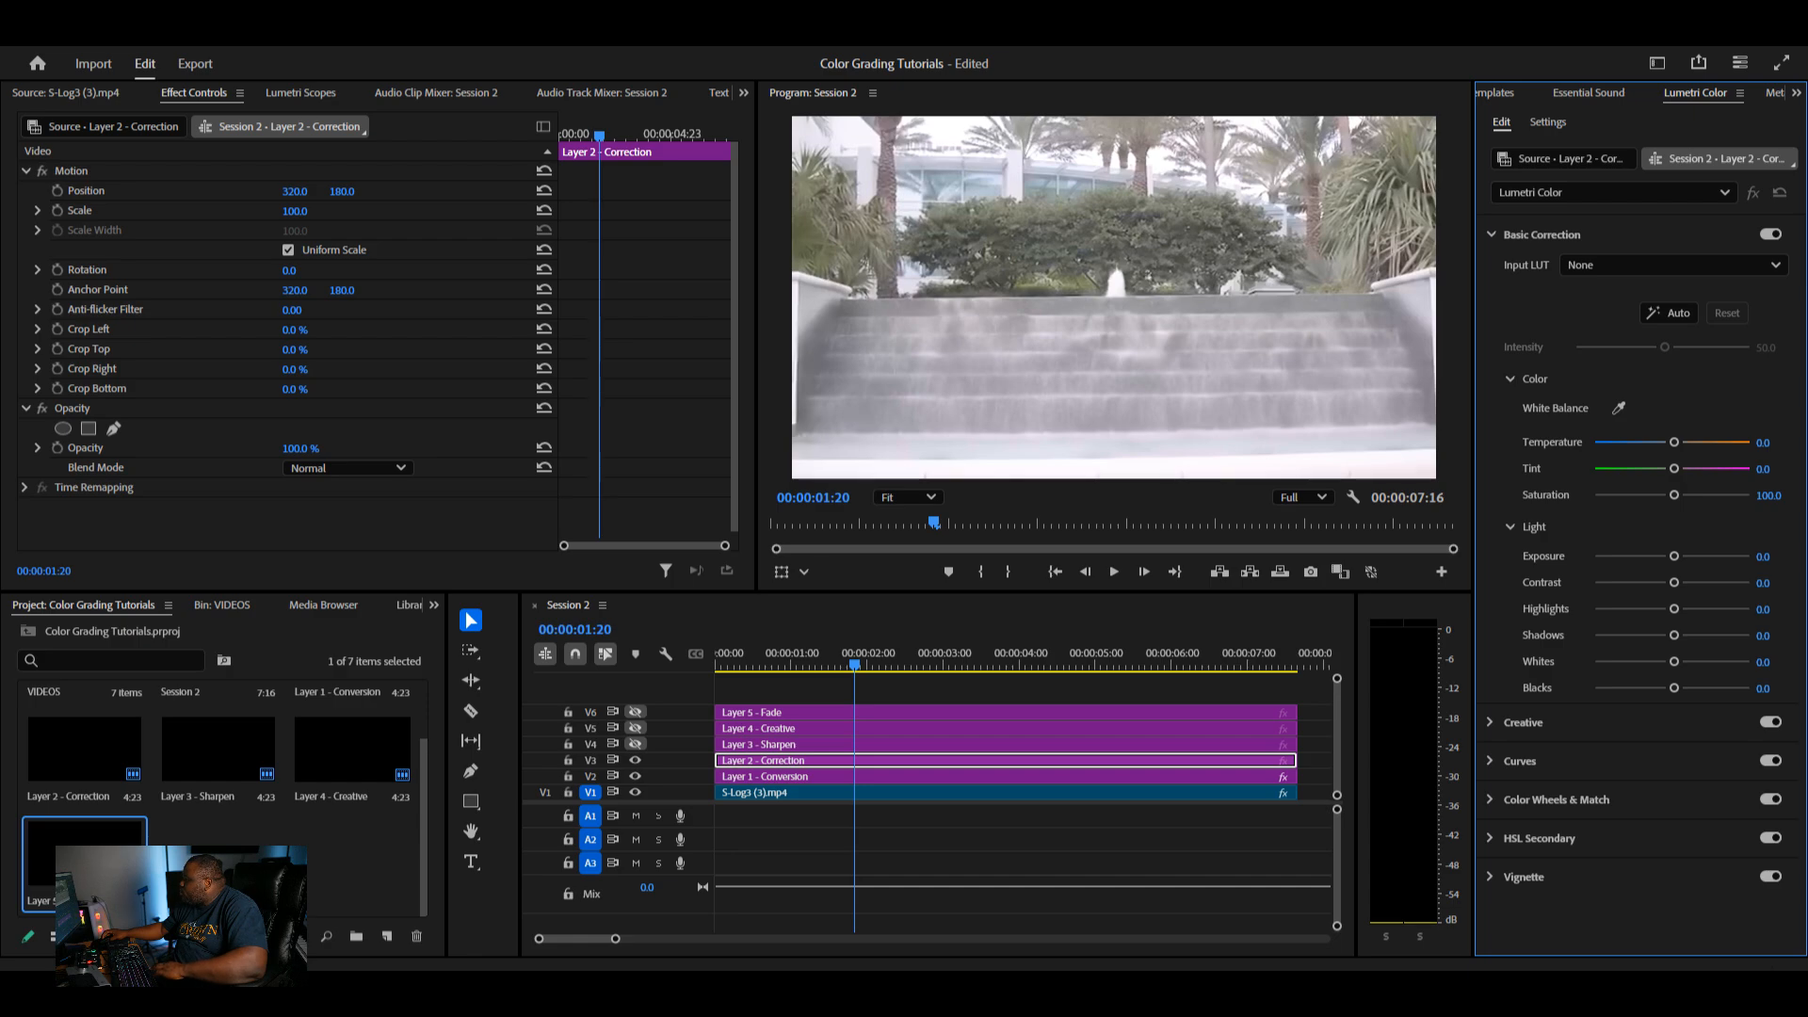
left_click(300, 93)
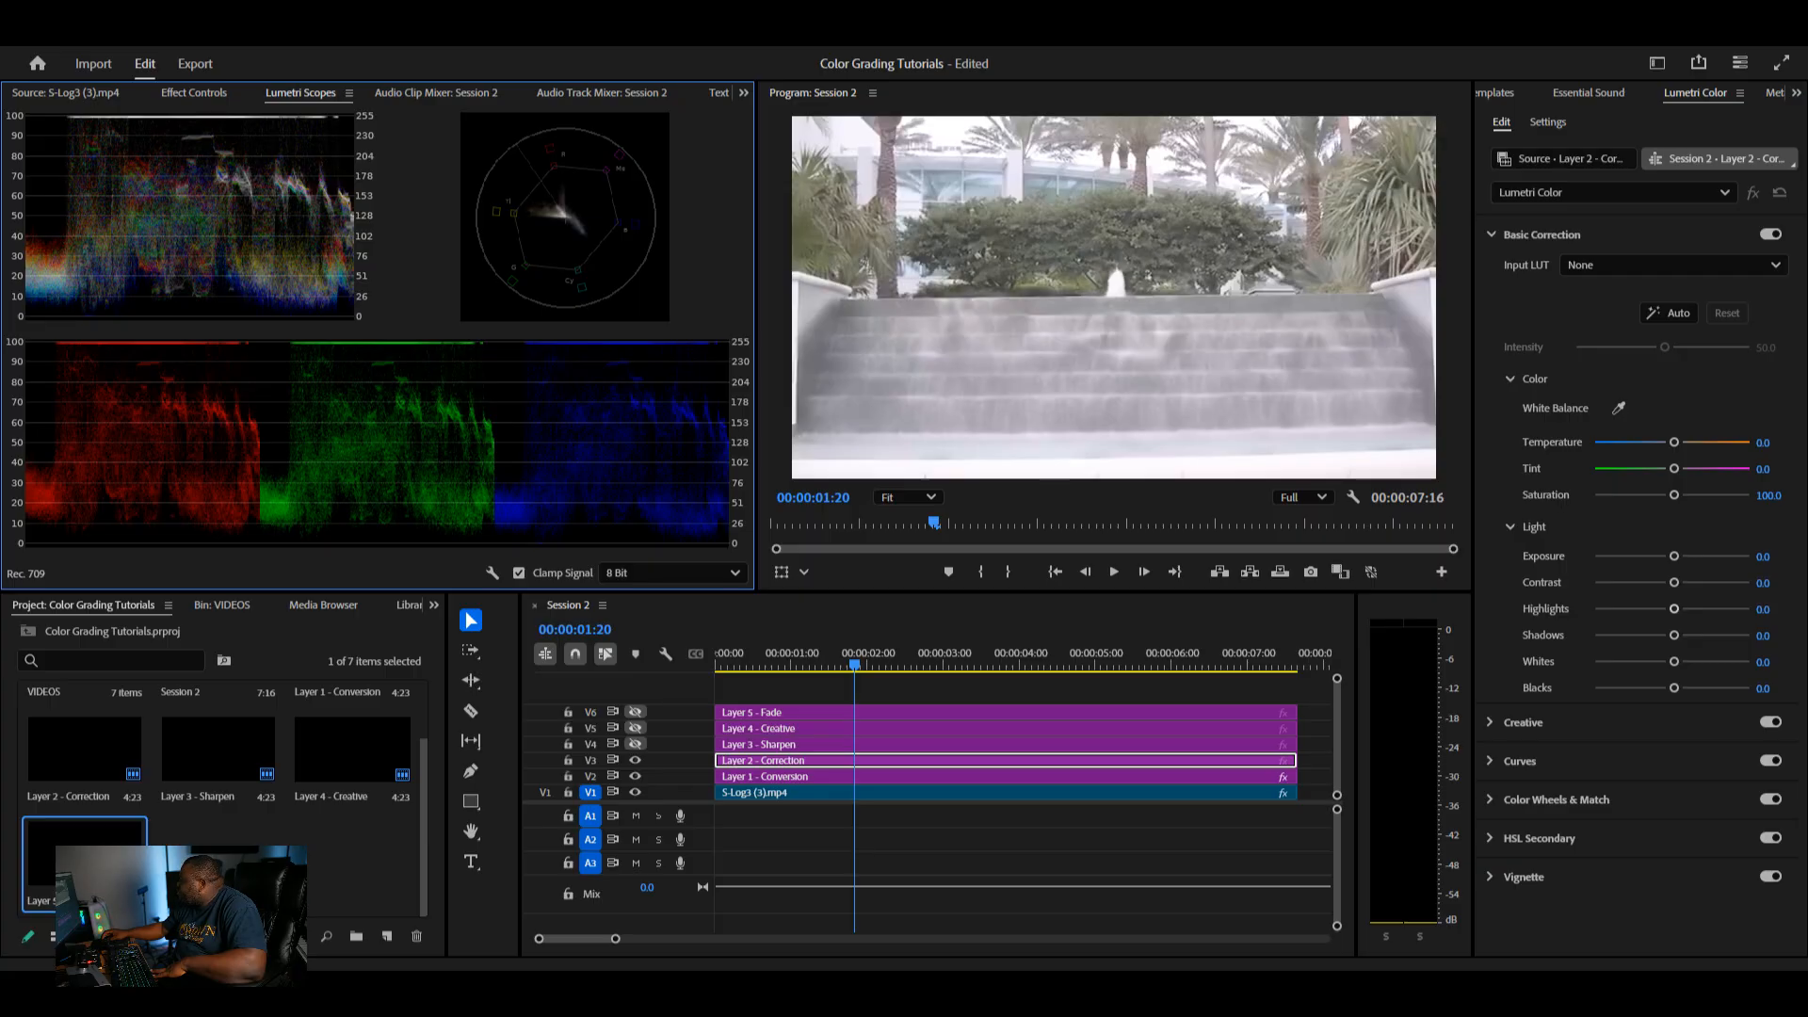
- Set the Highlights of Layer 2 - Correction to -40 in Basic Correction
left_click_drag(1675, 609, 1635, 609)
left_click(1768, 609)
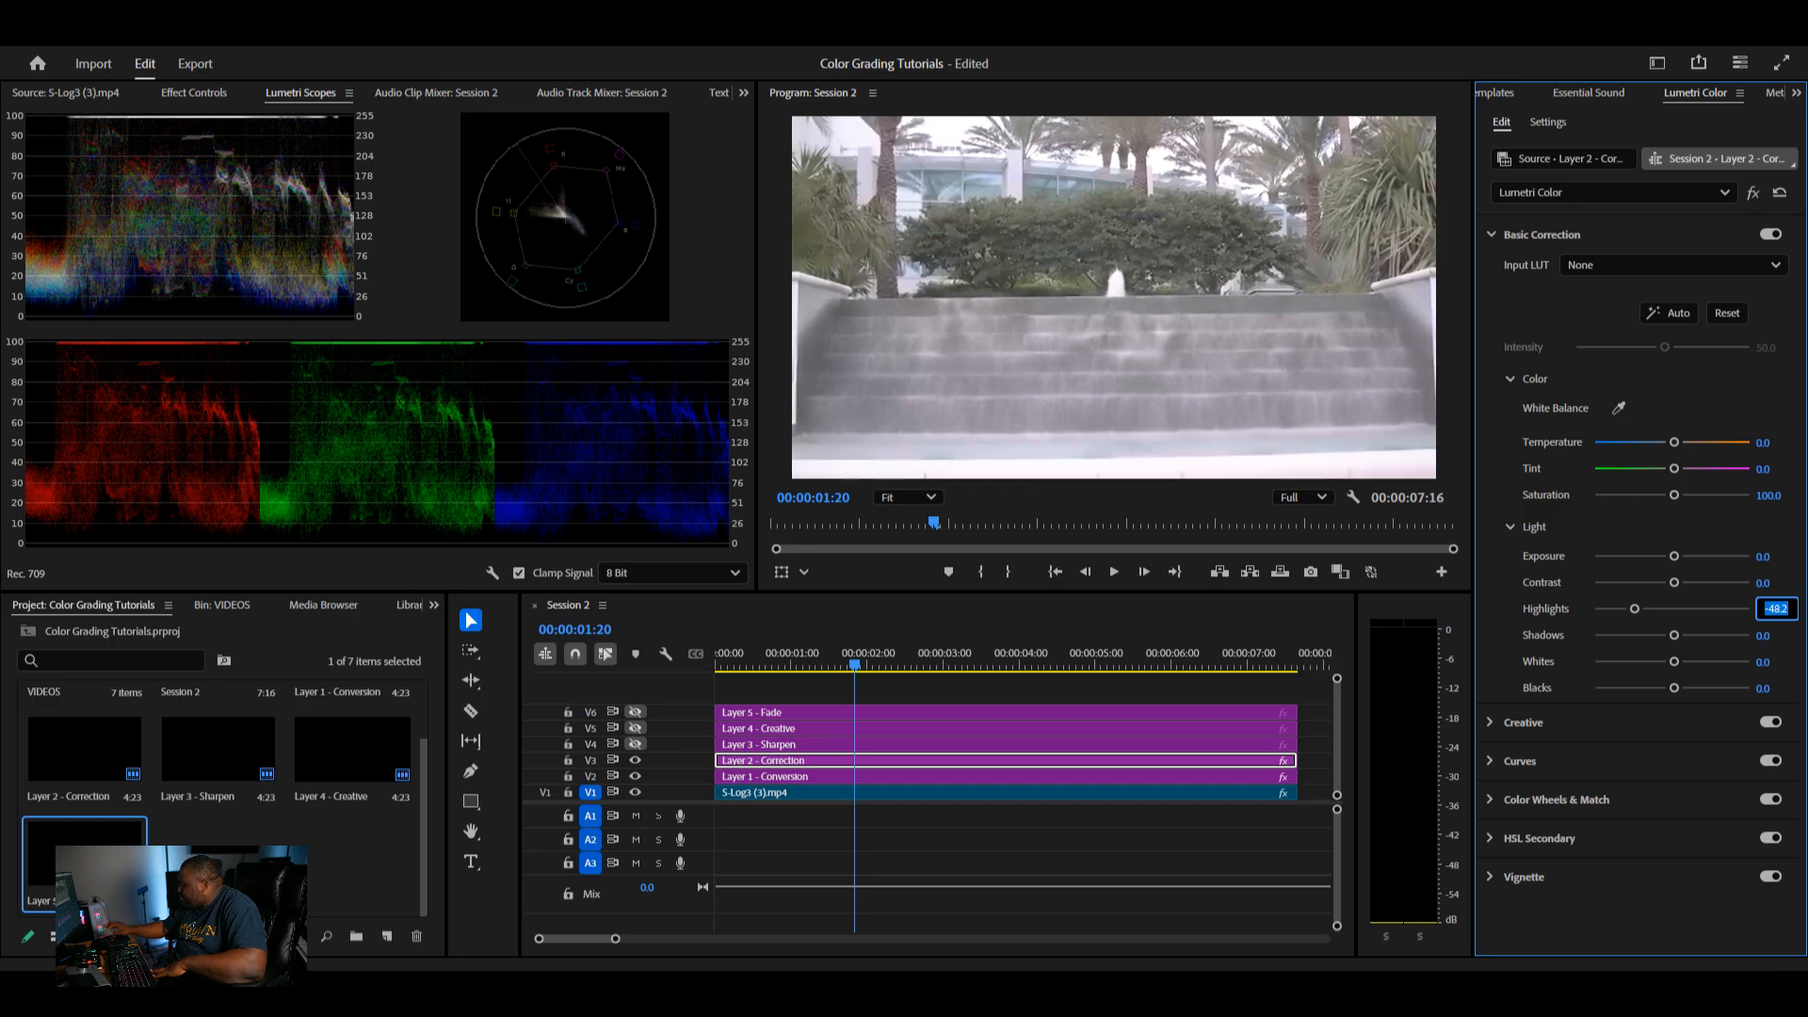
type("-40")
key("Return")
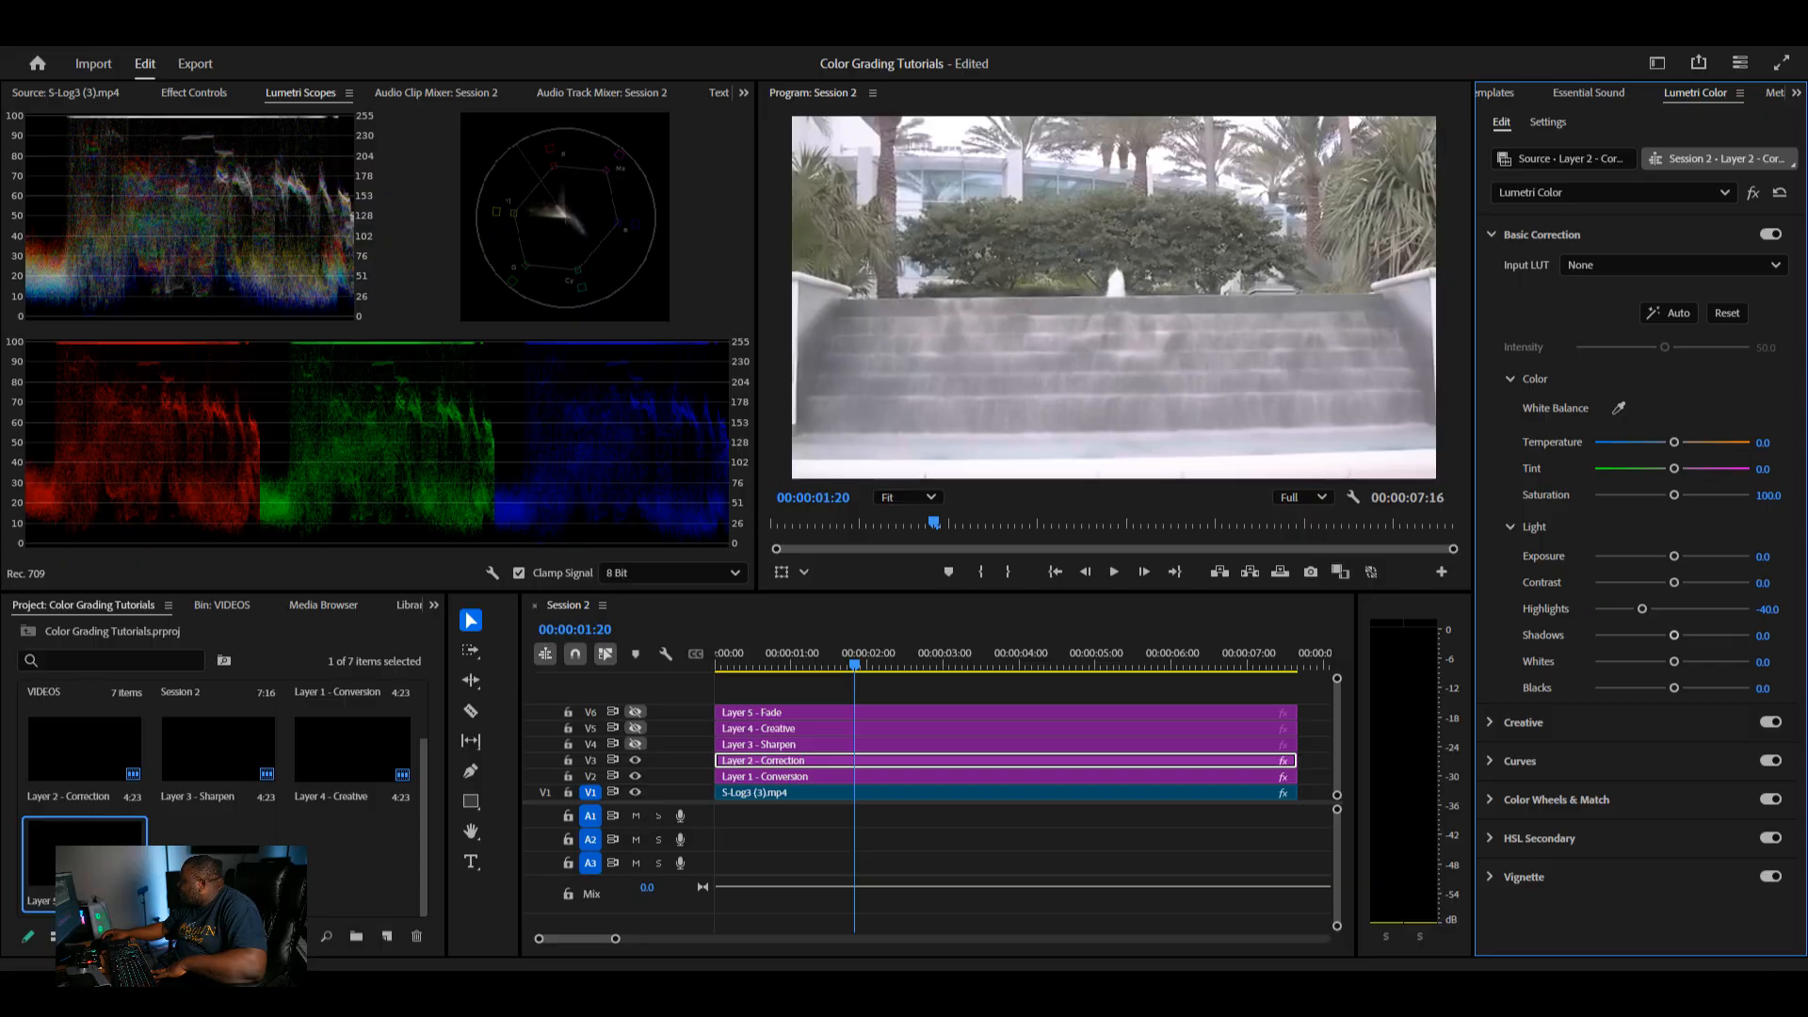
- Set the Shadows of Layer 2 - Correction to -50, and try lowering the Blacks before undoing that adjustment
left_click_drag(1674, 635, 1614, 635)
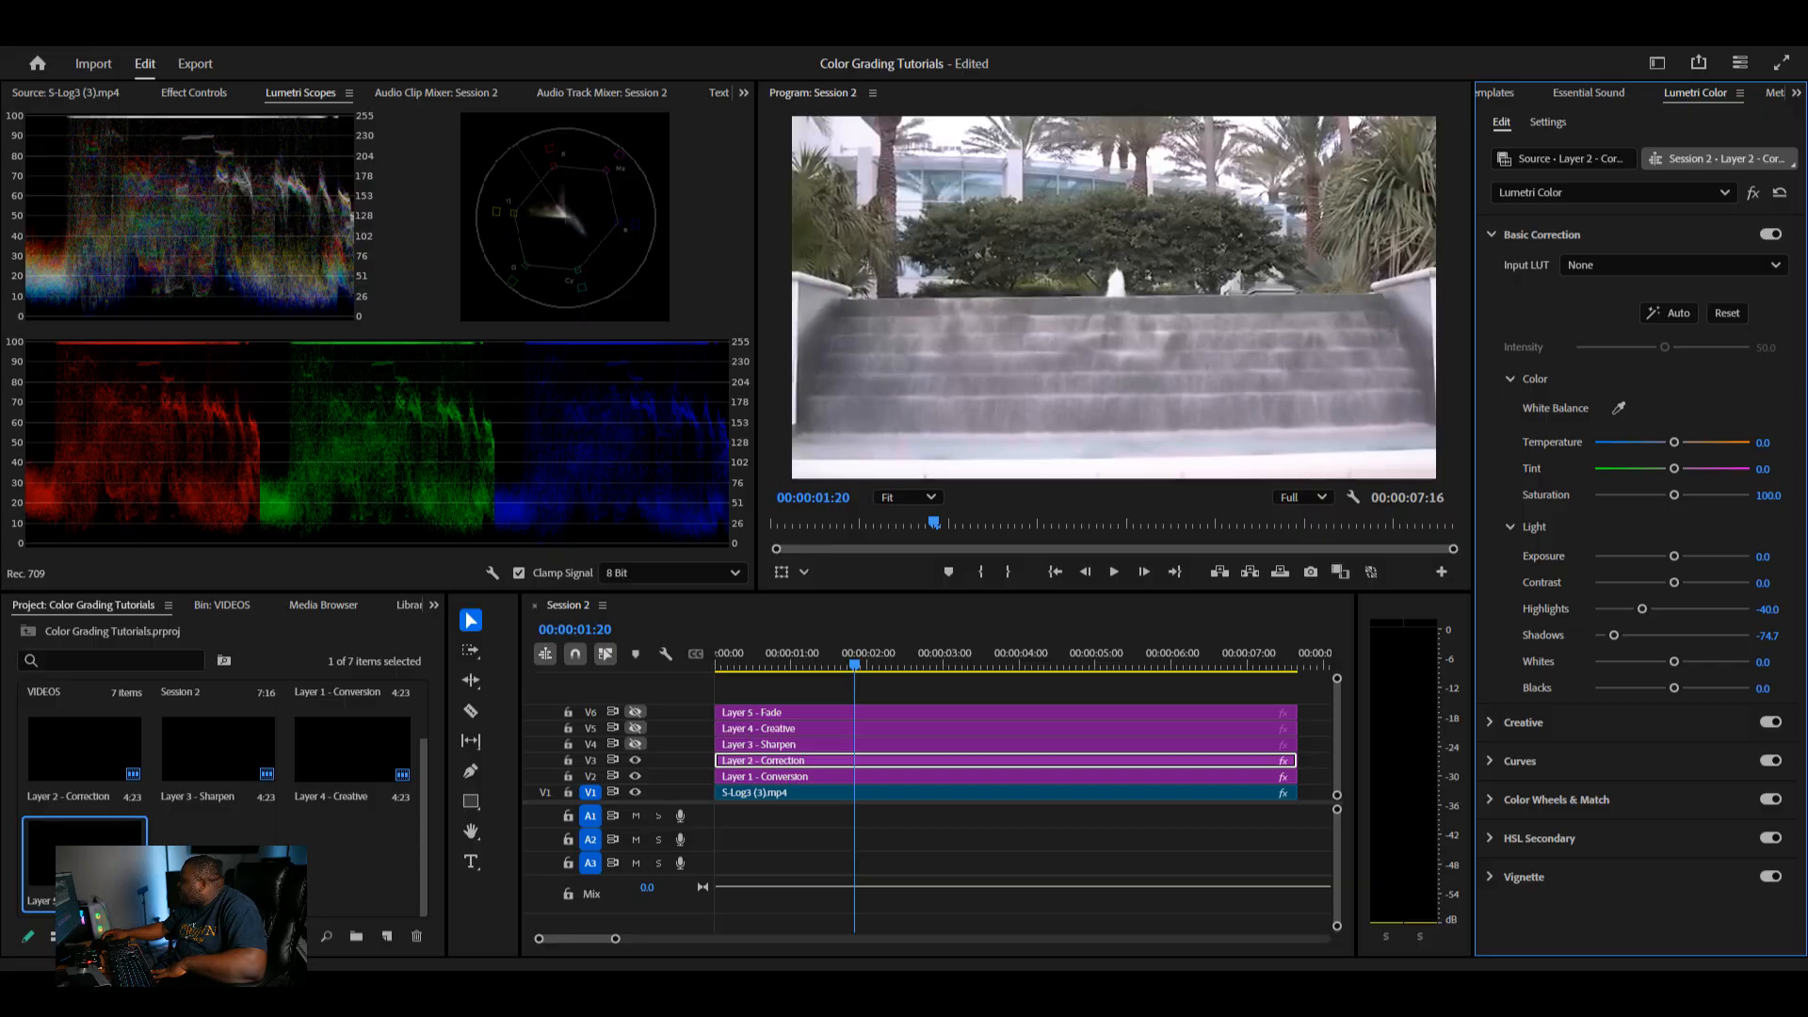
left_click_drag(1615, 635, 1665, 635)
left_click(1768, 636)
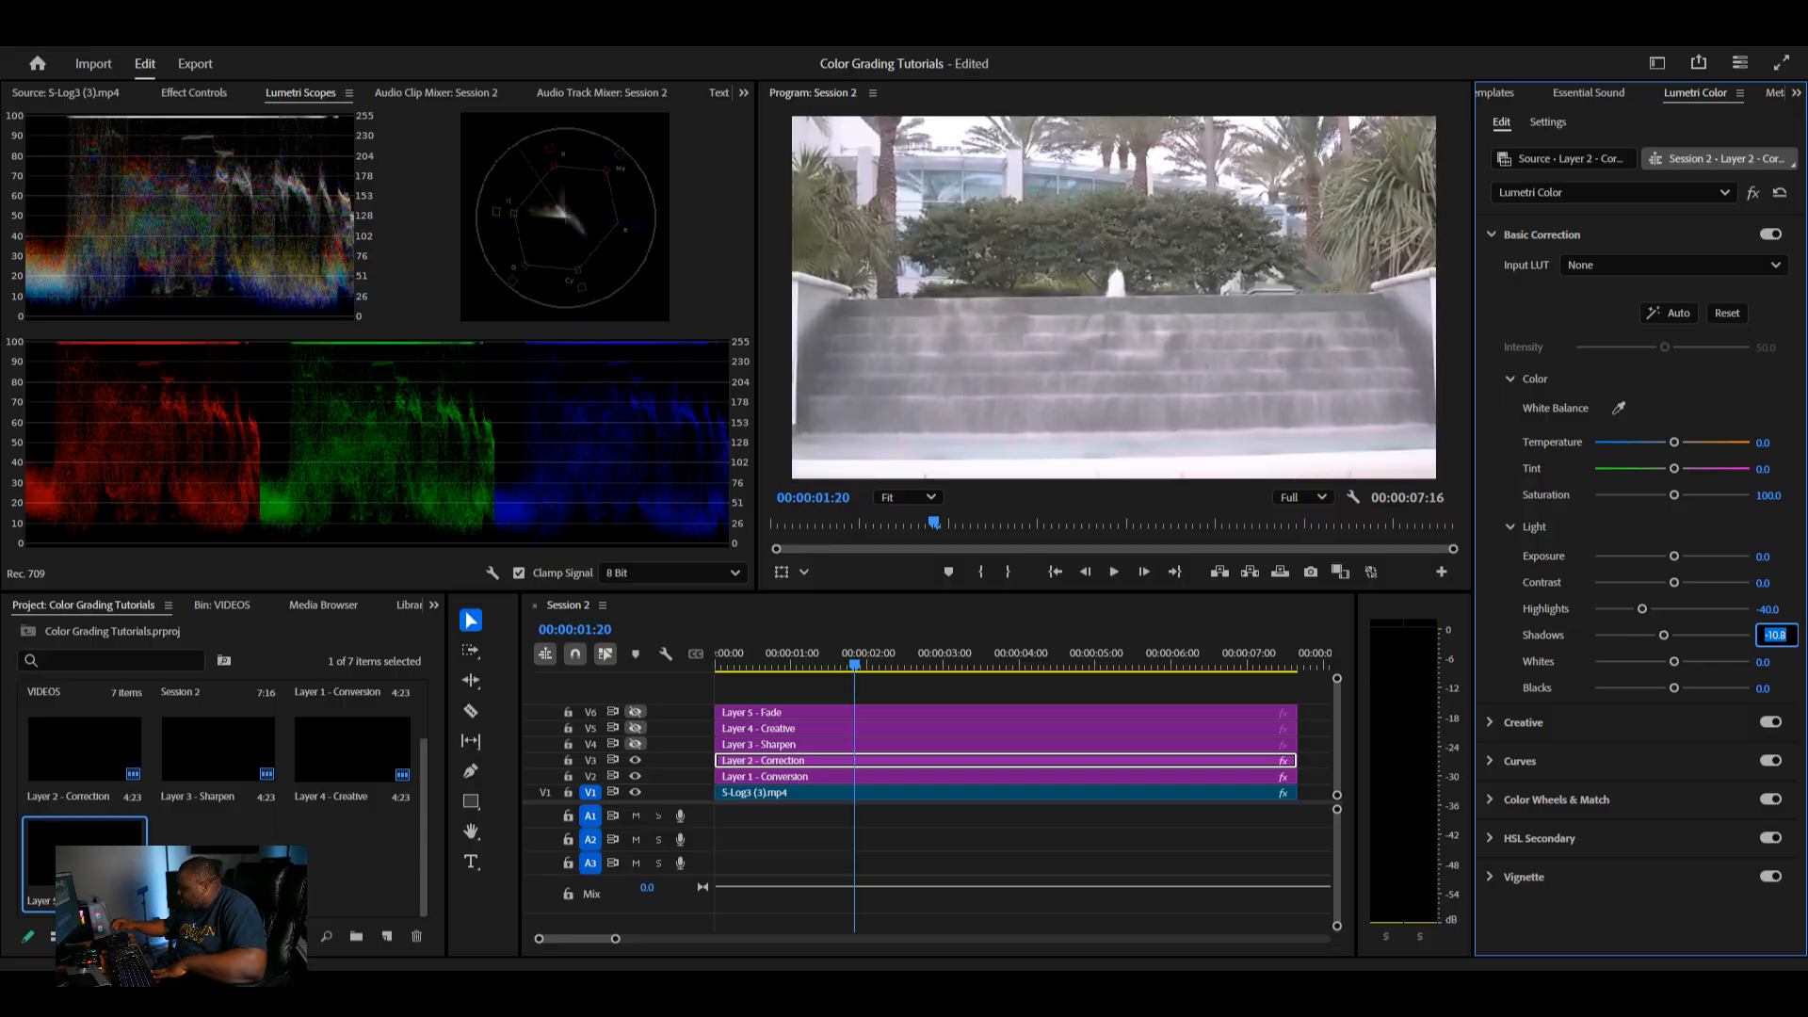
type("-50")
key("Return")
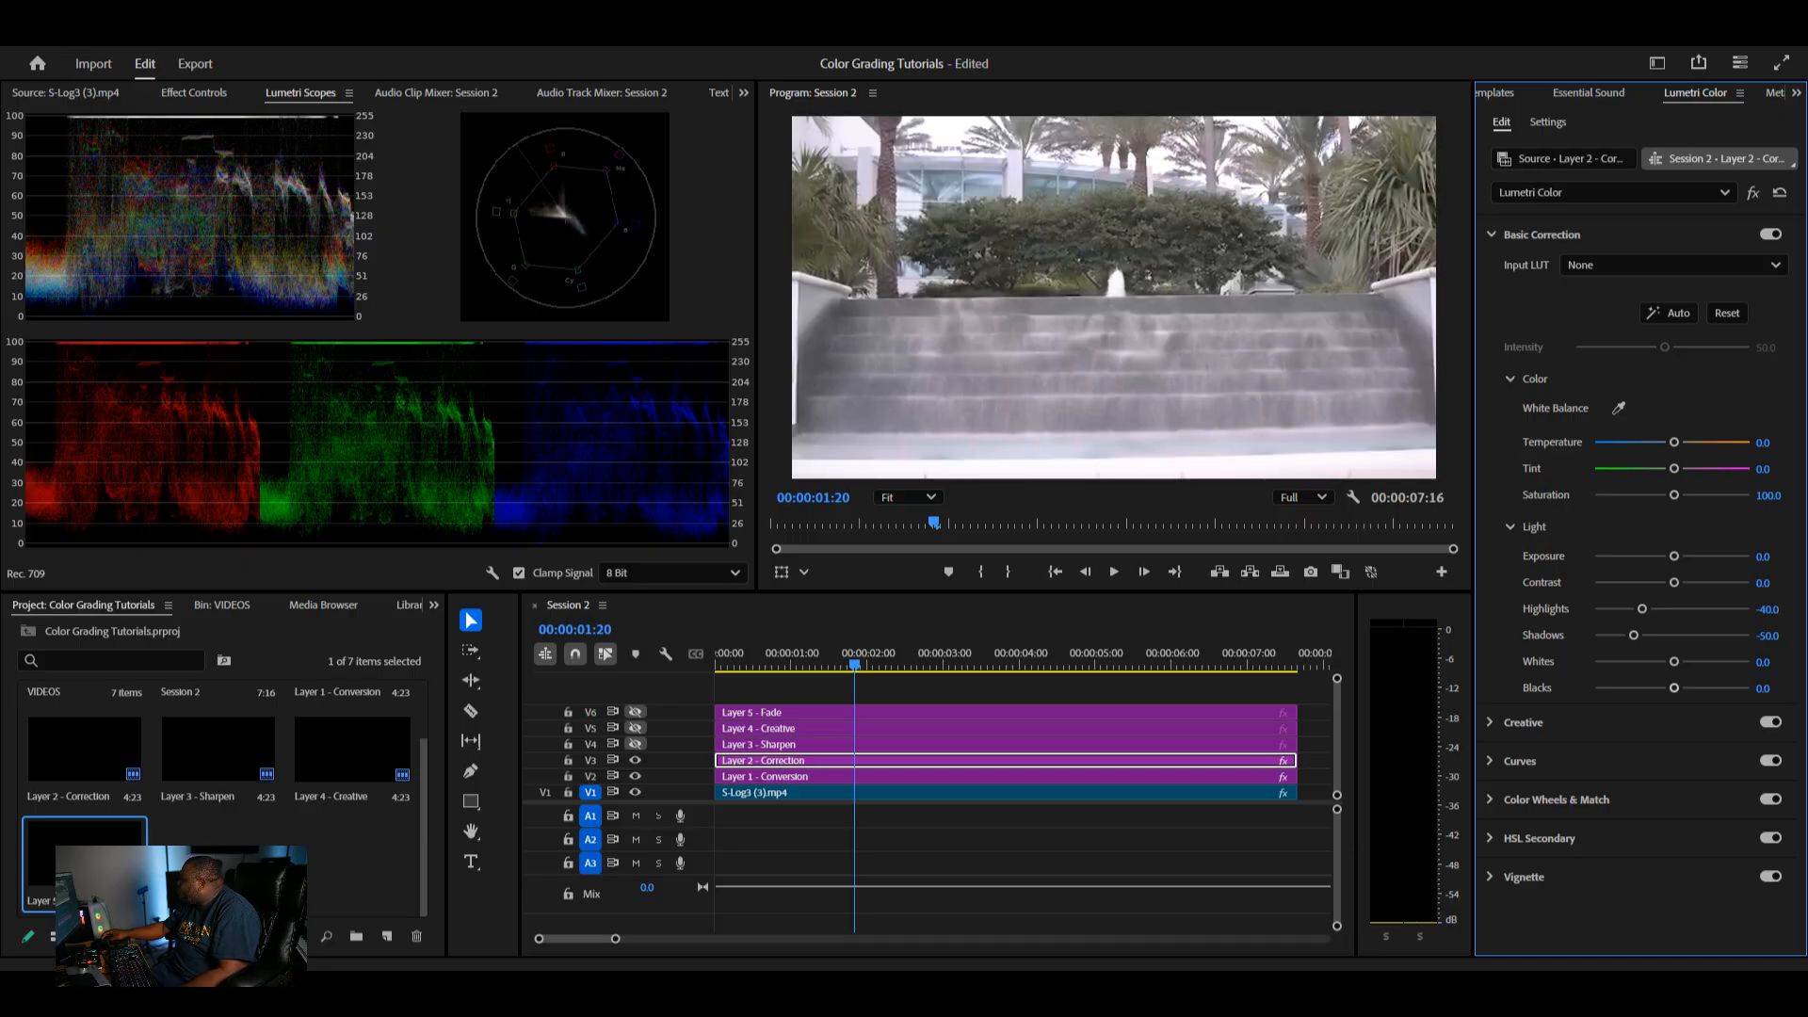
left_click_drag(1674, 688, 1620, 687)
key("ctrl+z")
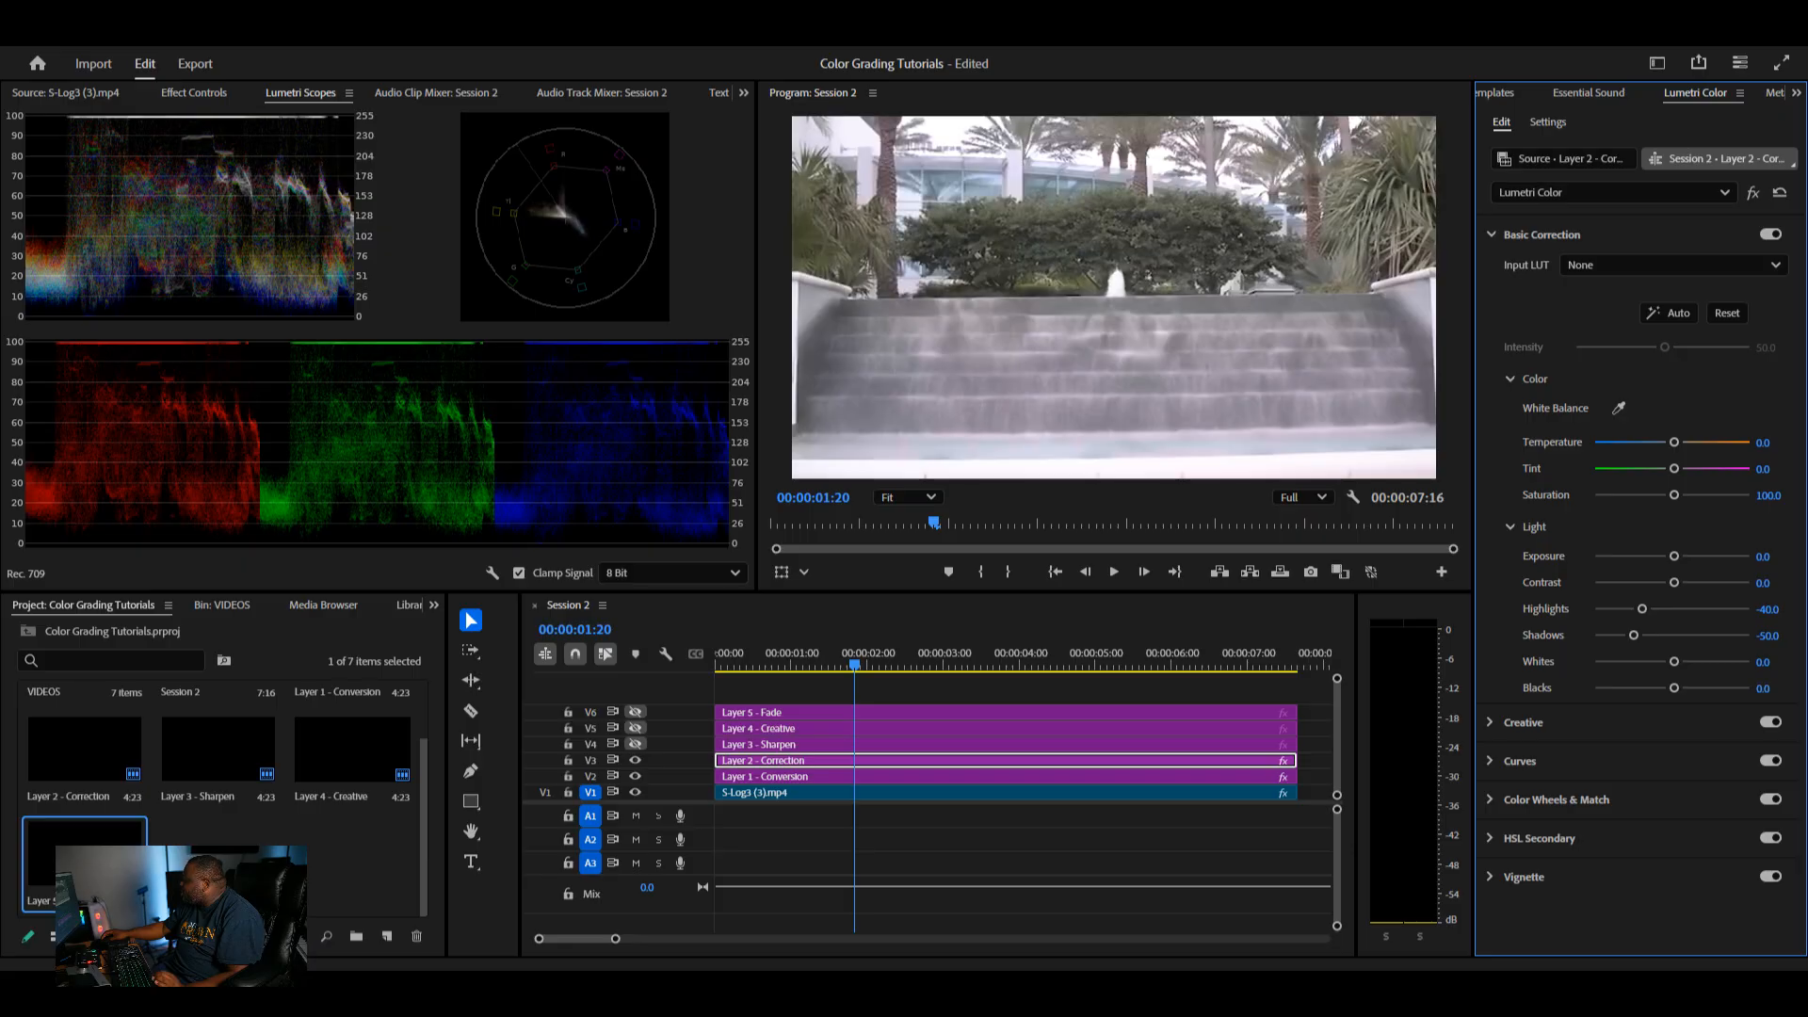
- Set the Contrast of Layer 2 - Correction to 20 and sample the white balance from the white water of the fountain
left_click_drag(1763, 583, 1673, 583)
left_click(1764, 583)
type("20")
key("Return")
left_click(1117, 285)
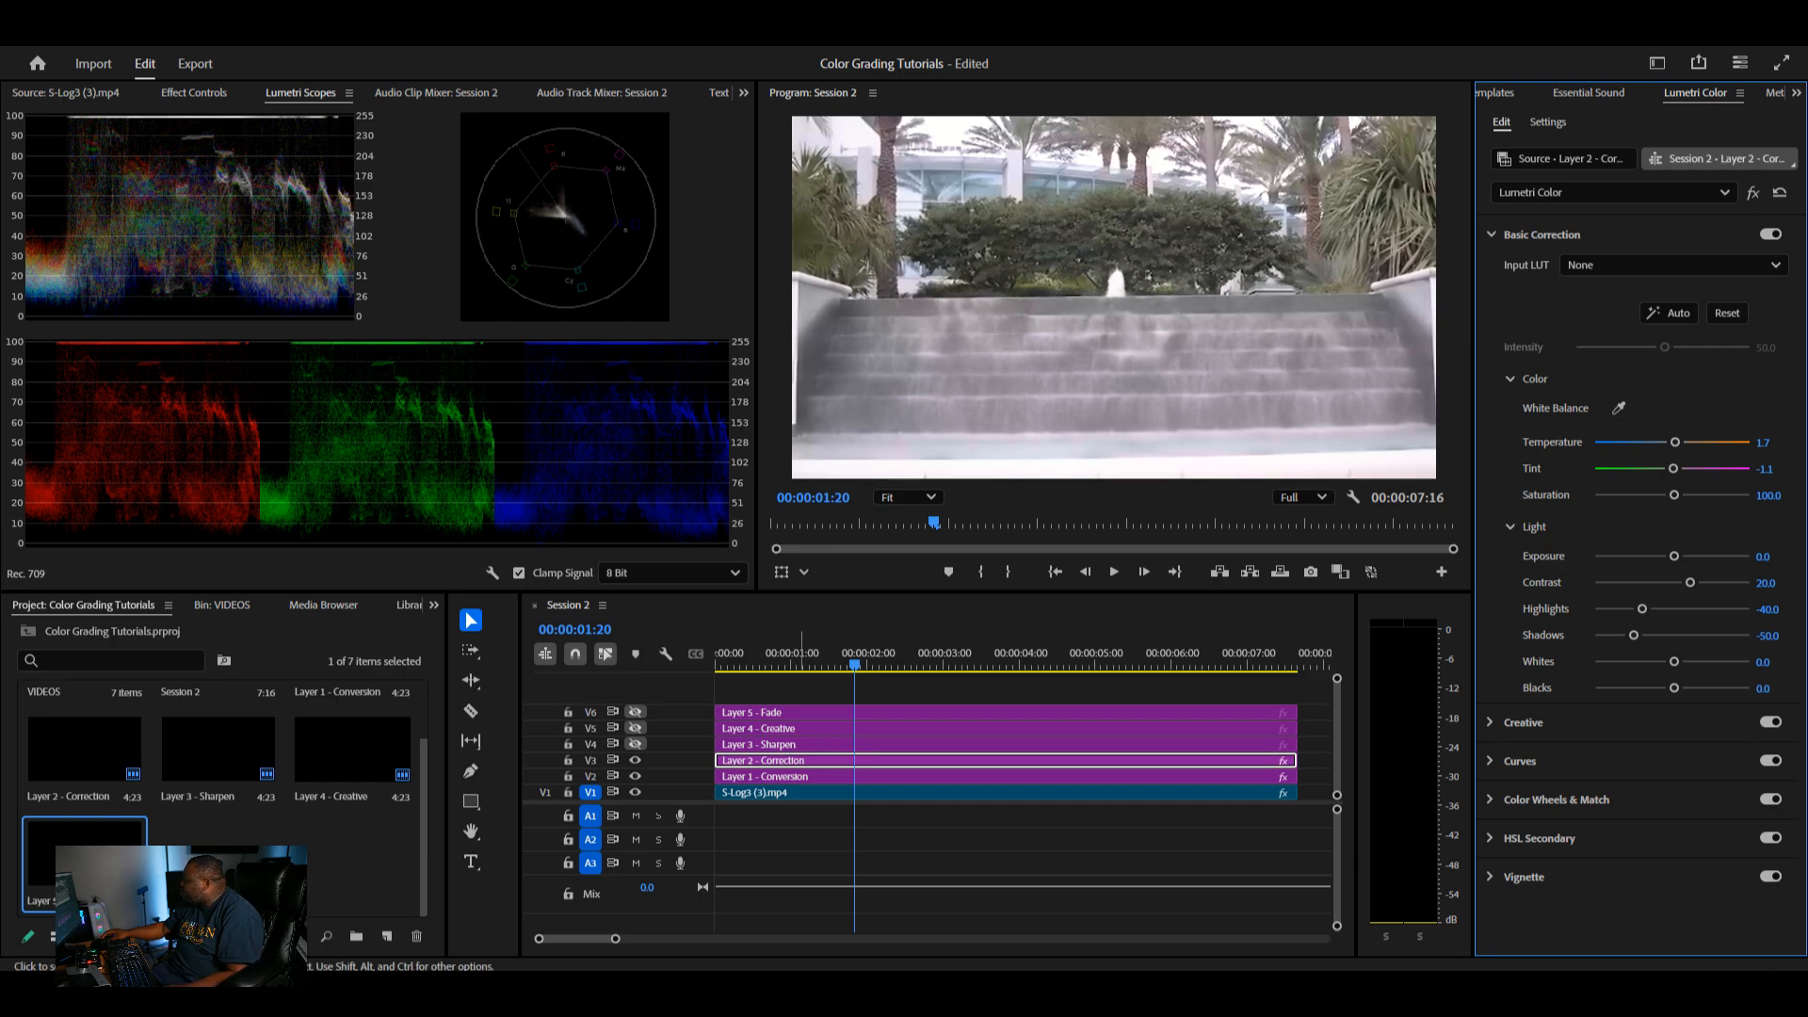
- Compare the image with tracks V3 and V2 both hidden, with only V2 shown, and with both shown
left_click(635, 759)
left_click(636, 775)
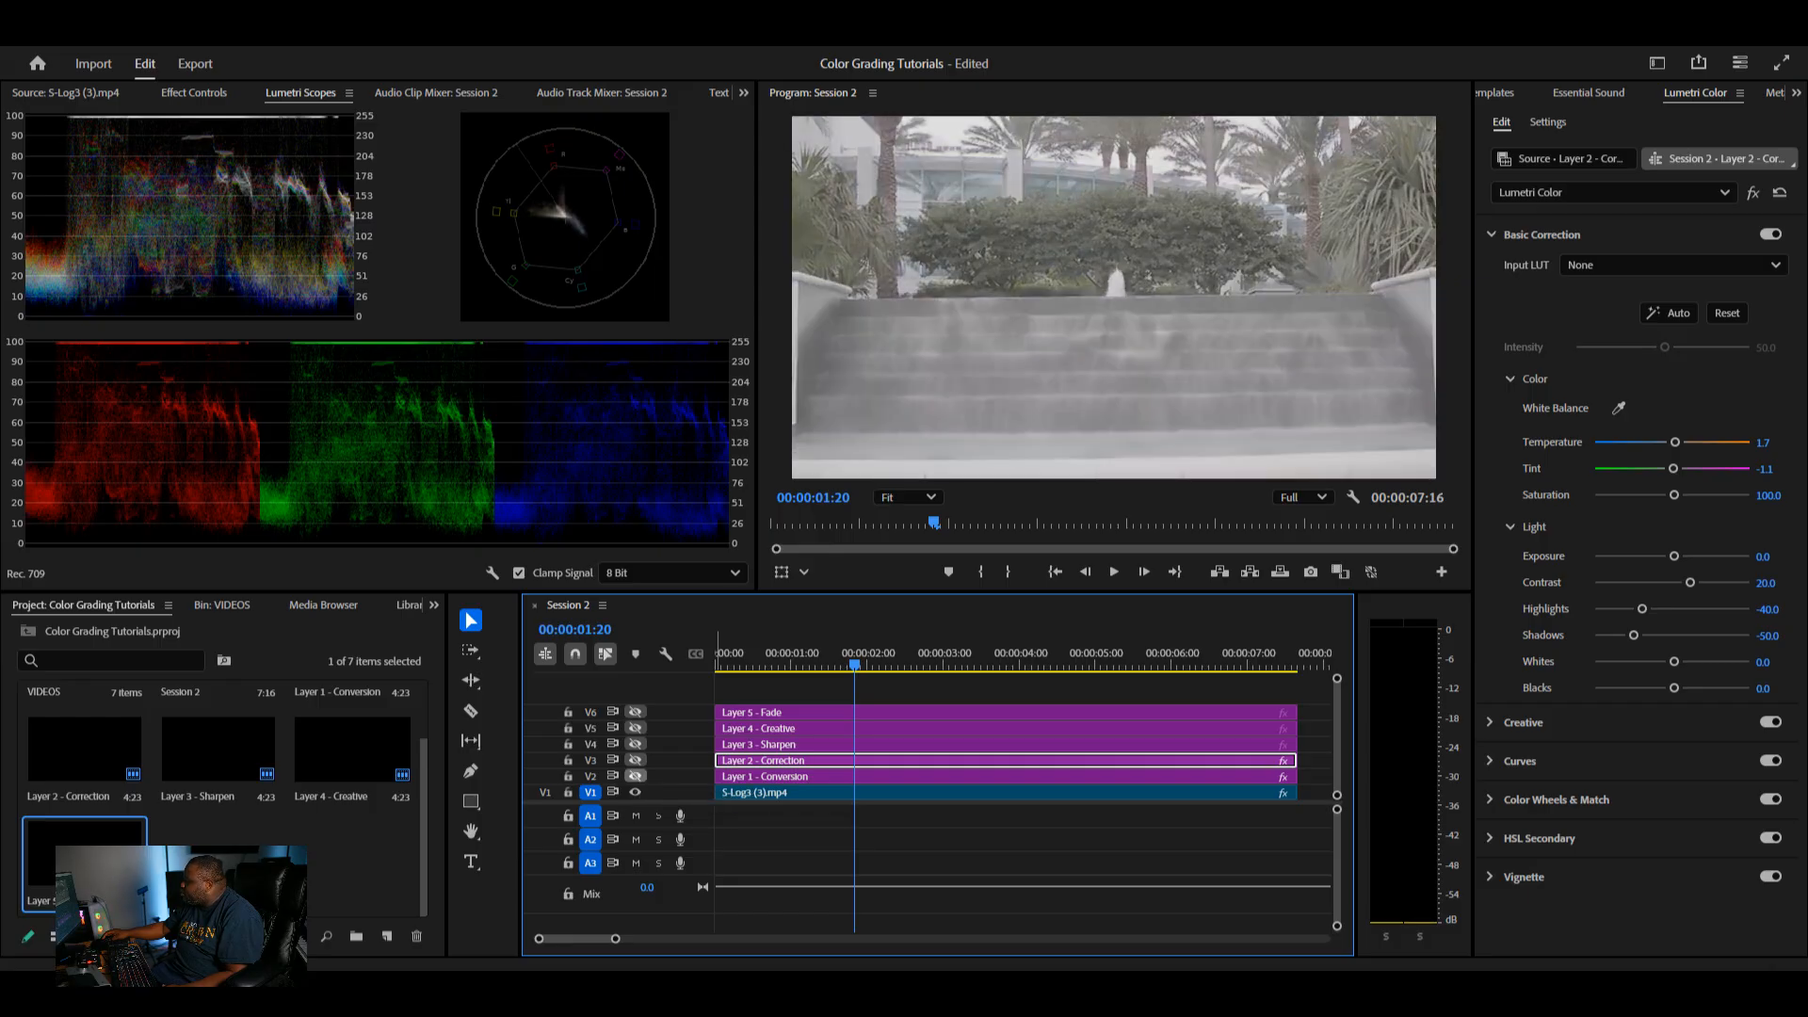
left_click(635, 775)
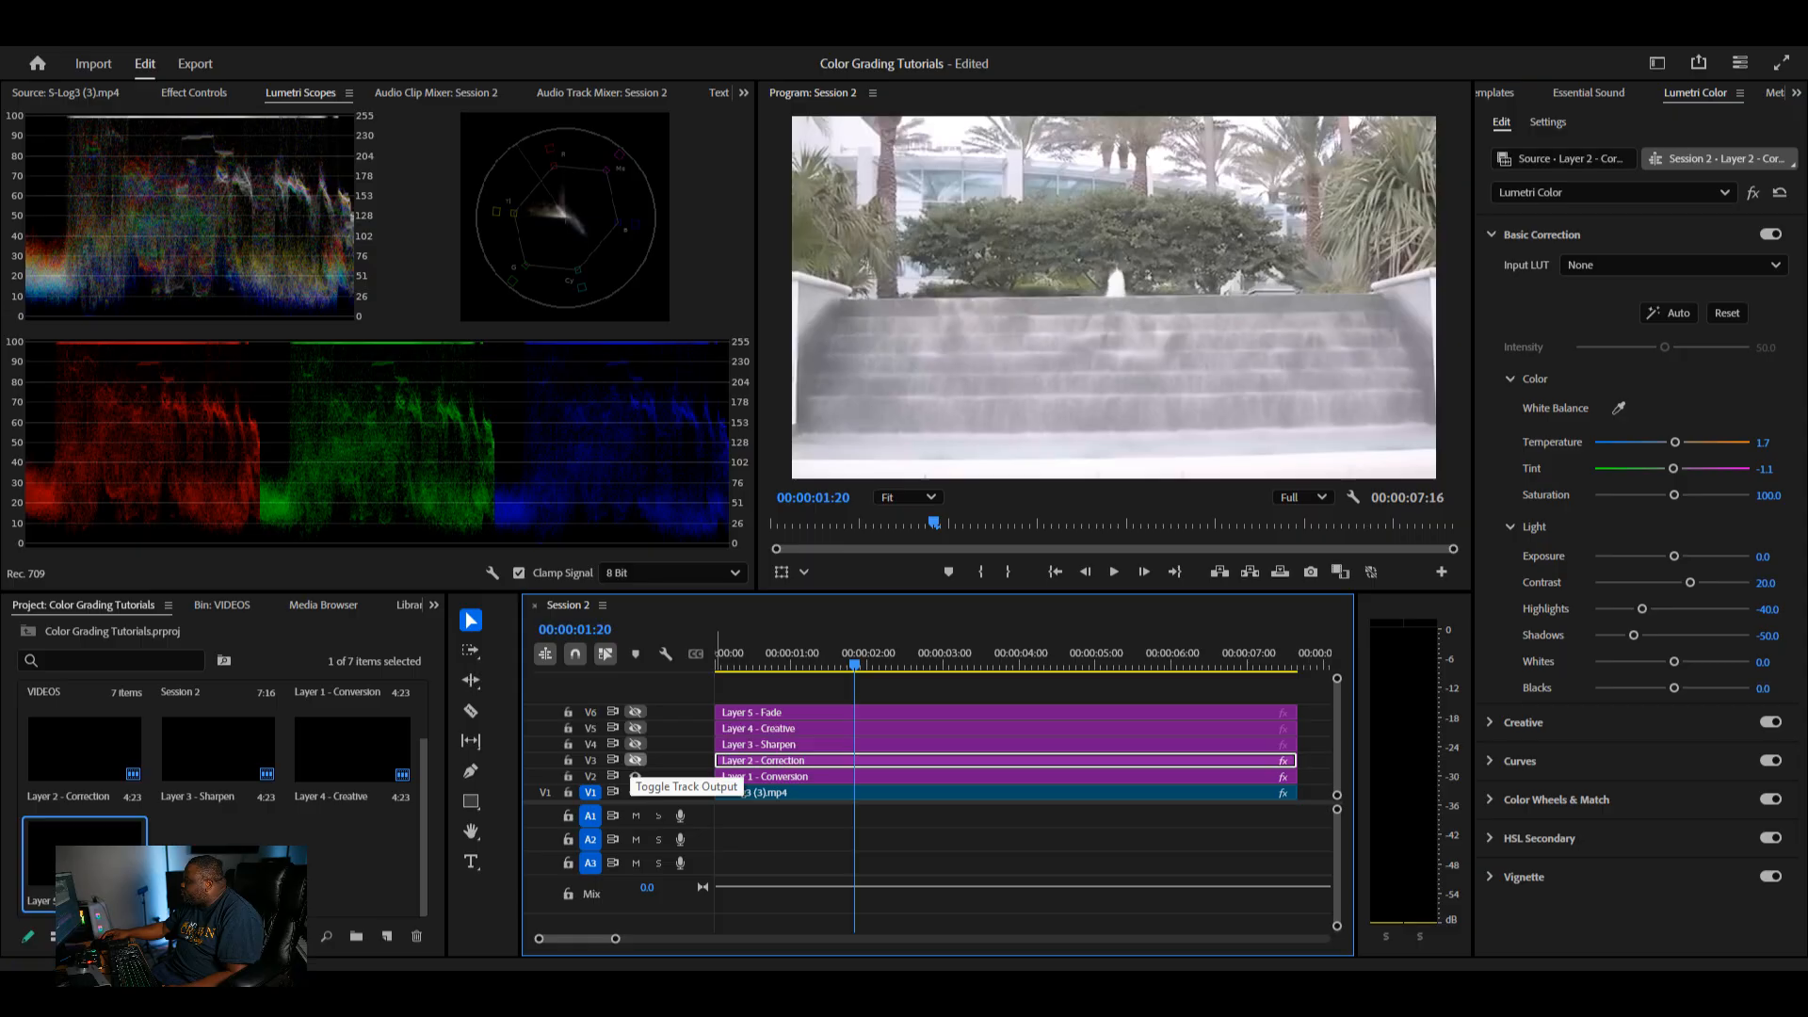
left_click(636, 759)
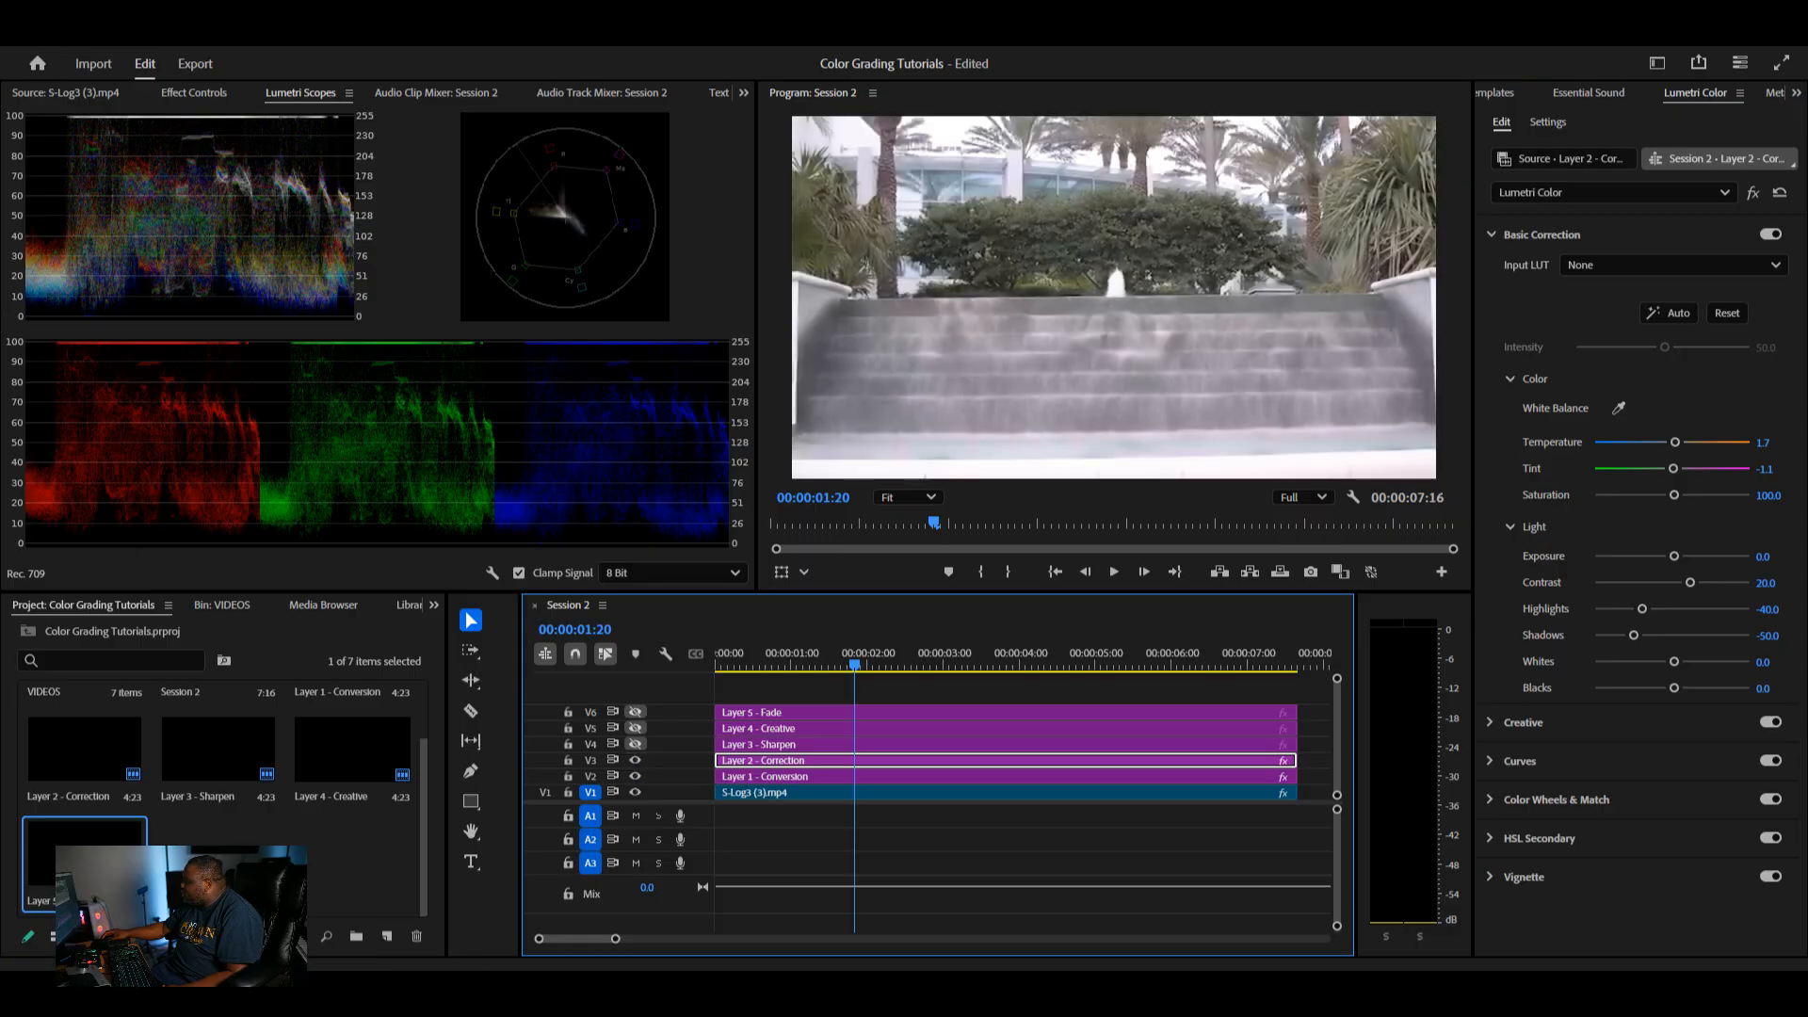
- Look over the Creative section of Layer 2 - Correction and briefly select Layer 4 - Creative before returning to Layer 2
left_click(1526, 234)
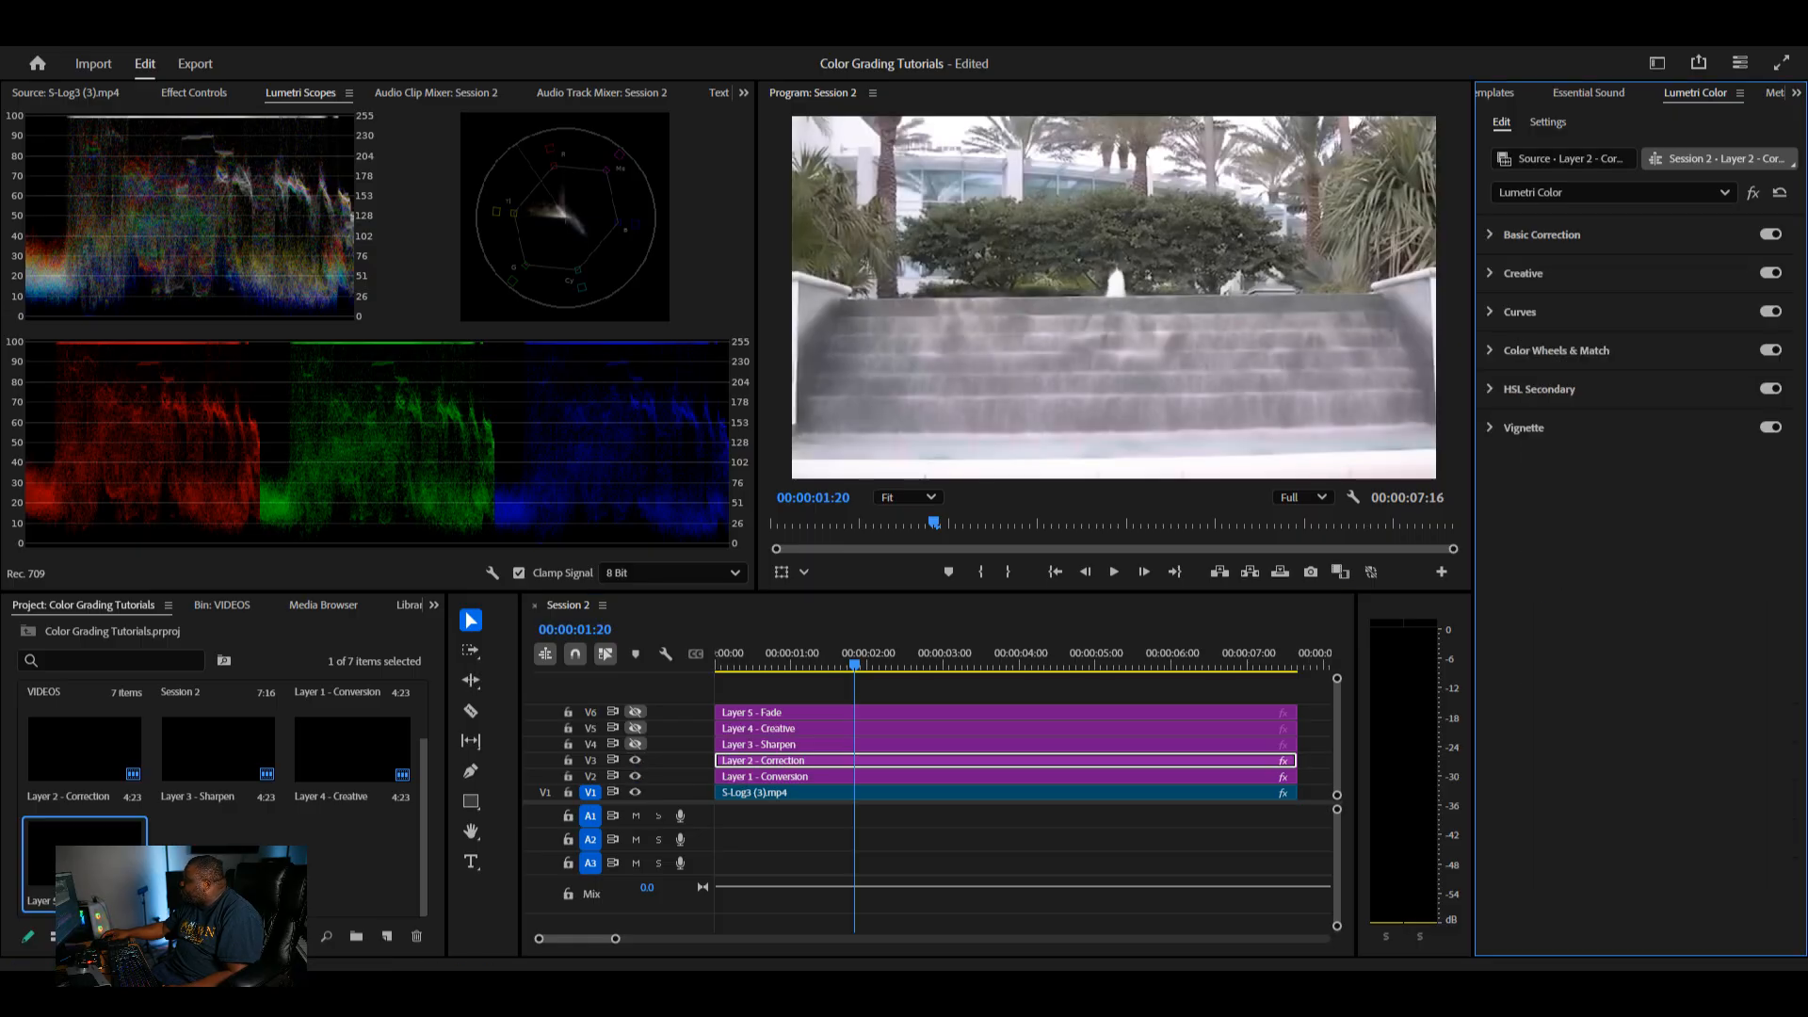
left_click(1541, 234)
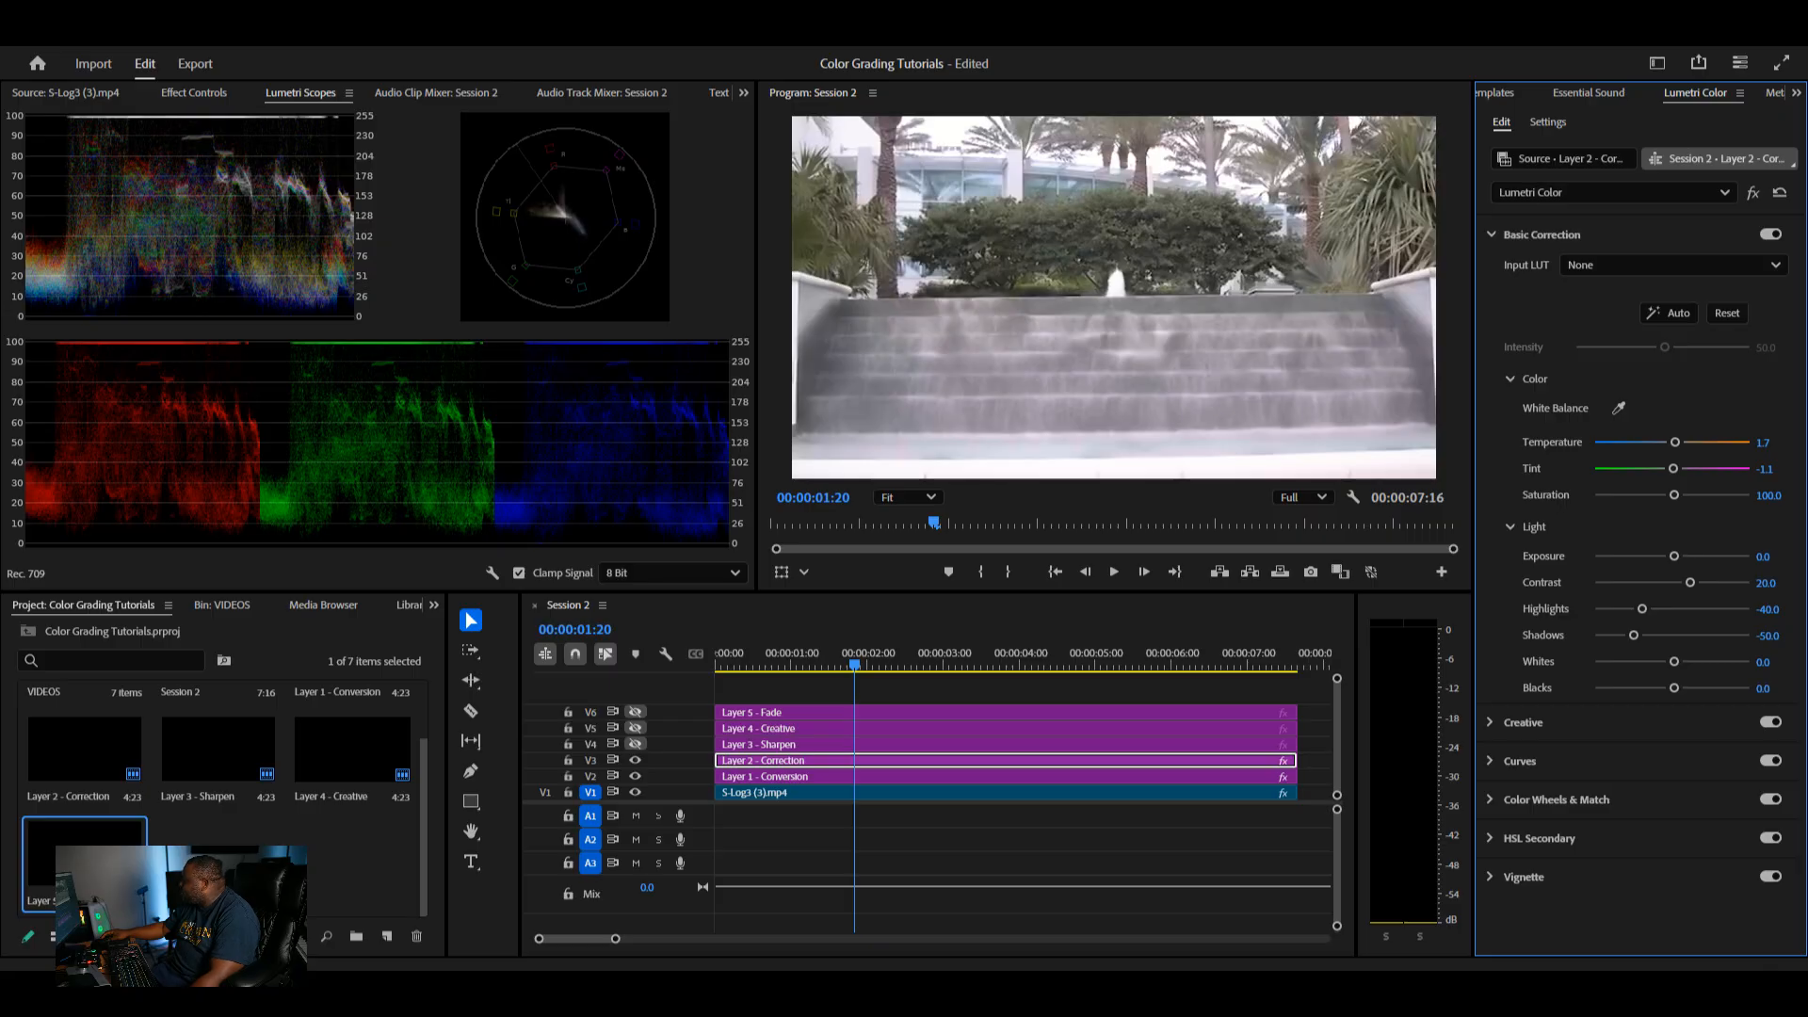
left_click(1541, 234)
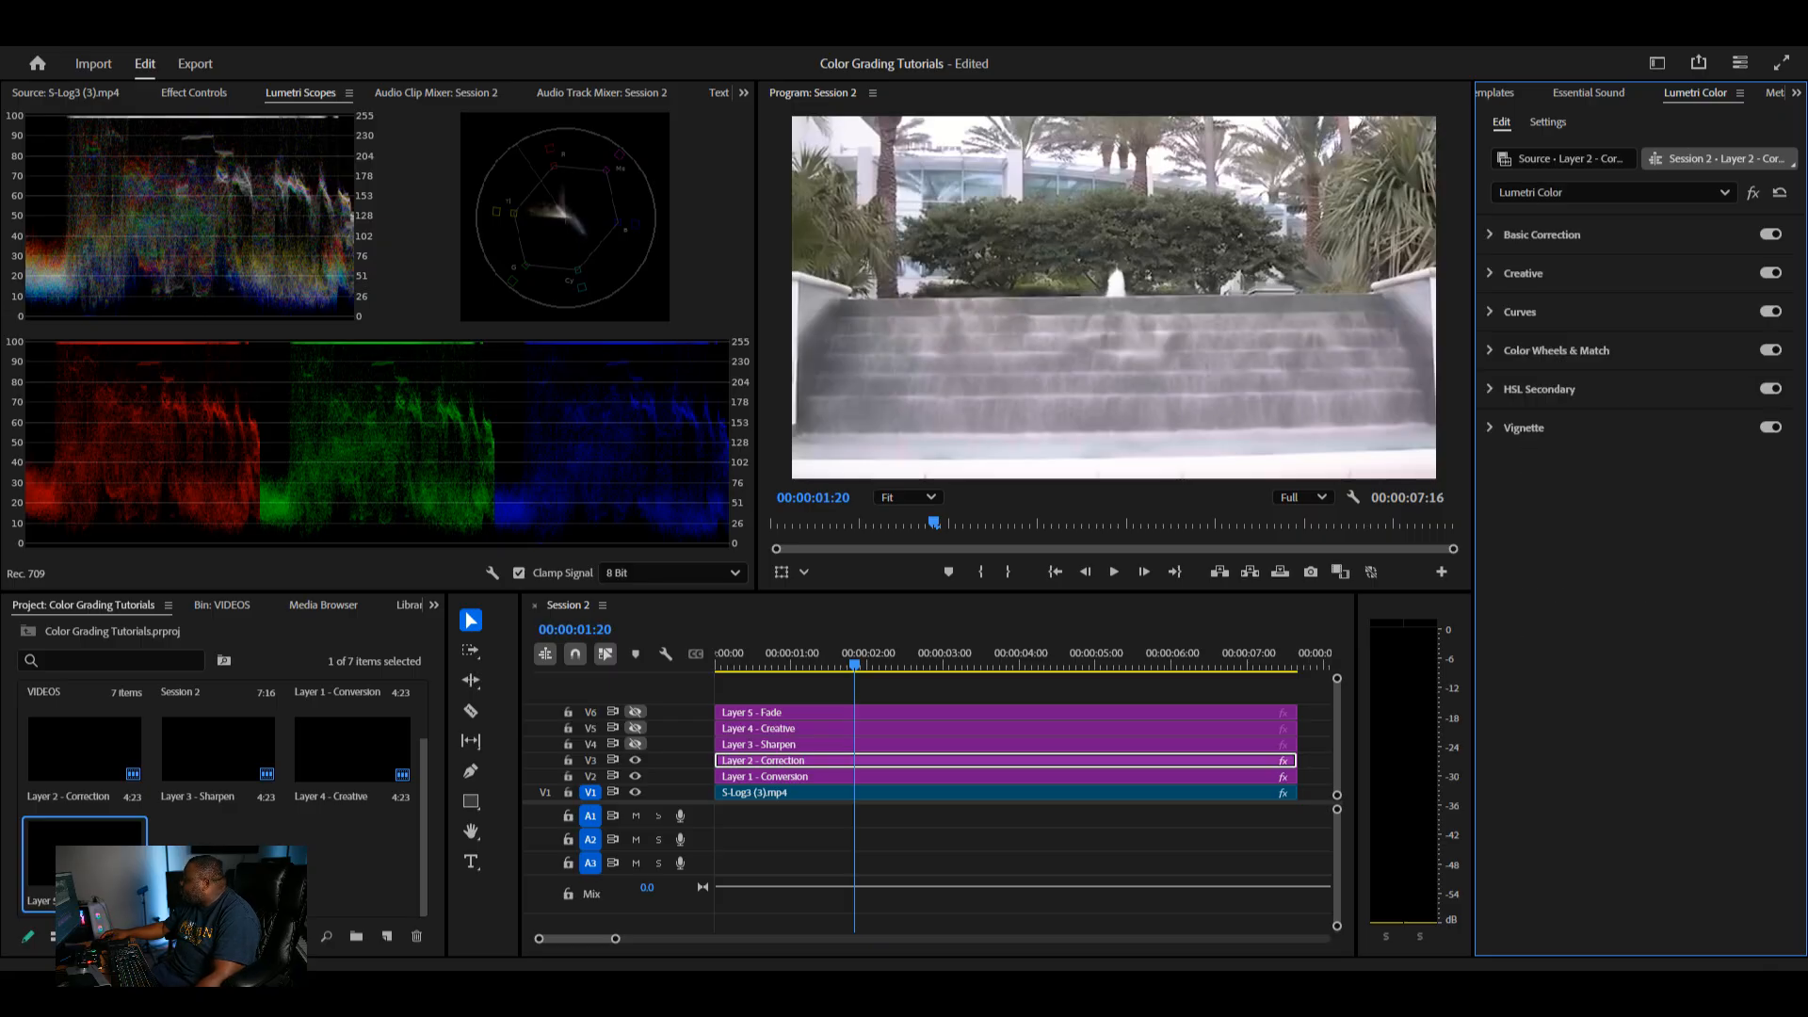
left_click(1524, 274)
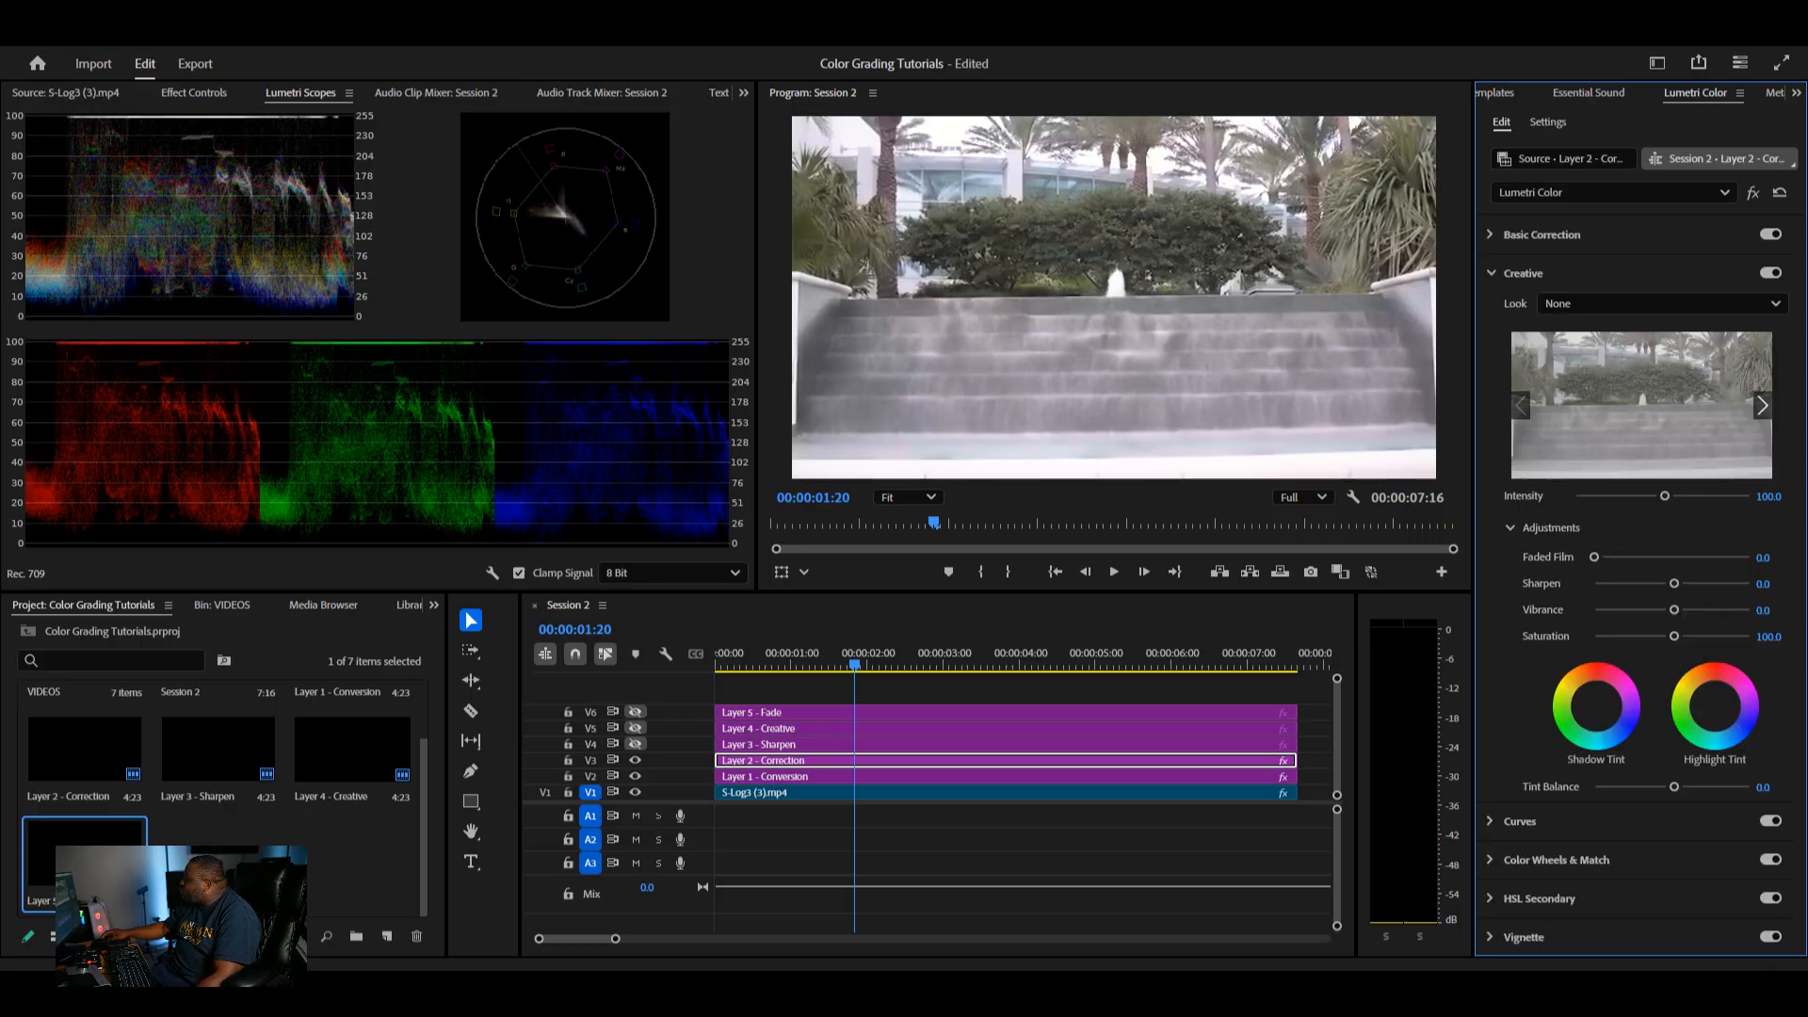
left_click(1523, 273)
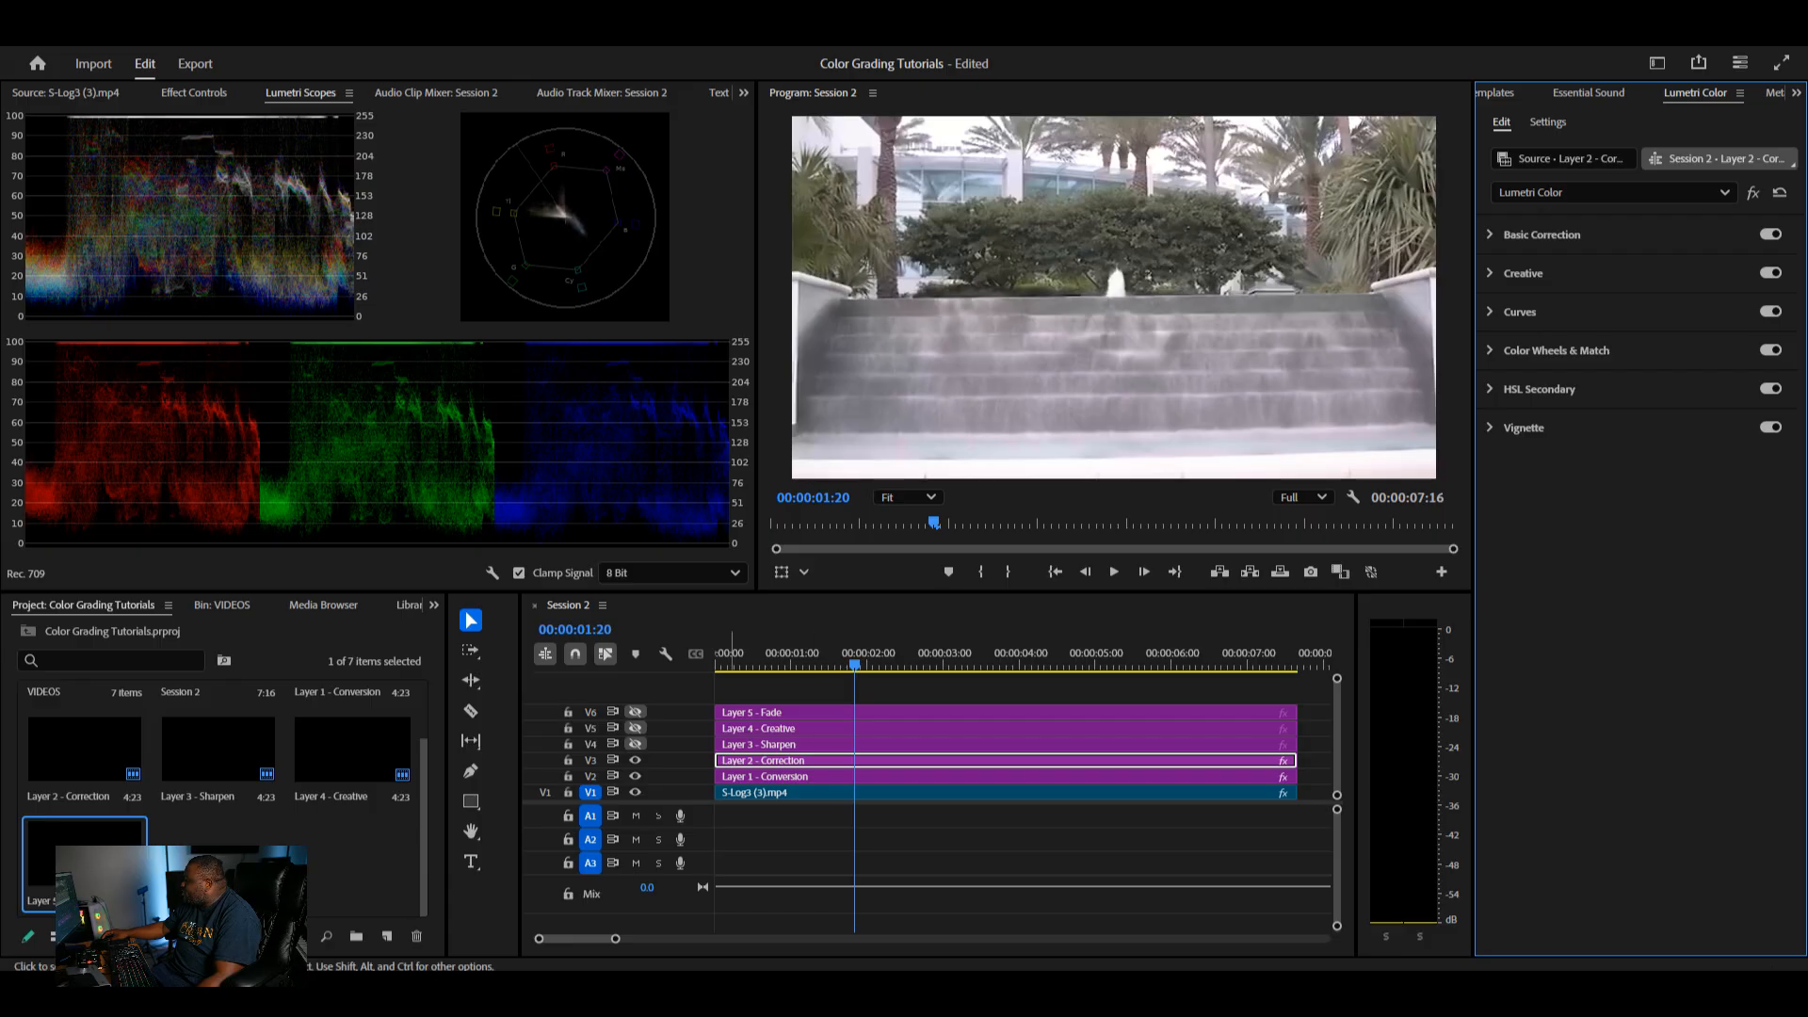
left_click(782, 729)
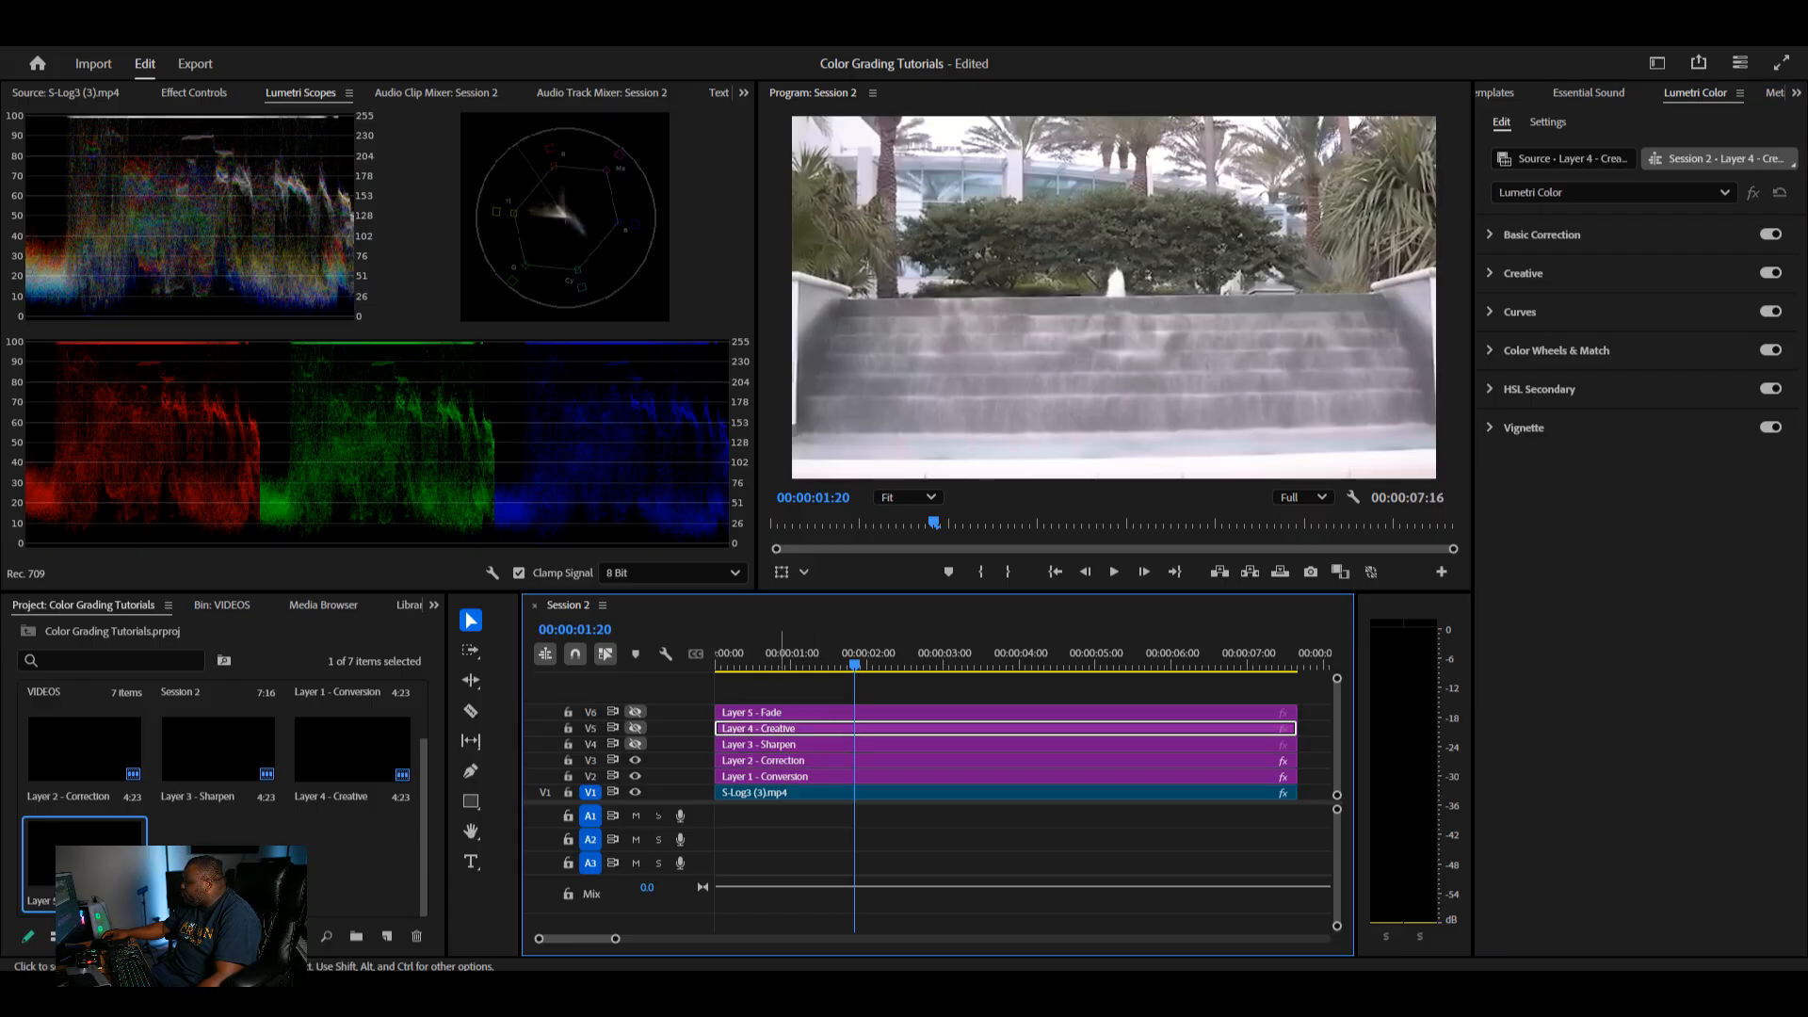
left_click(781, 761)
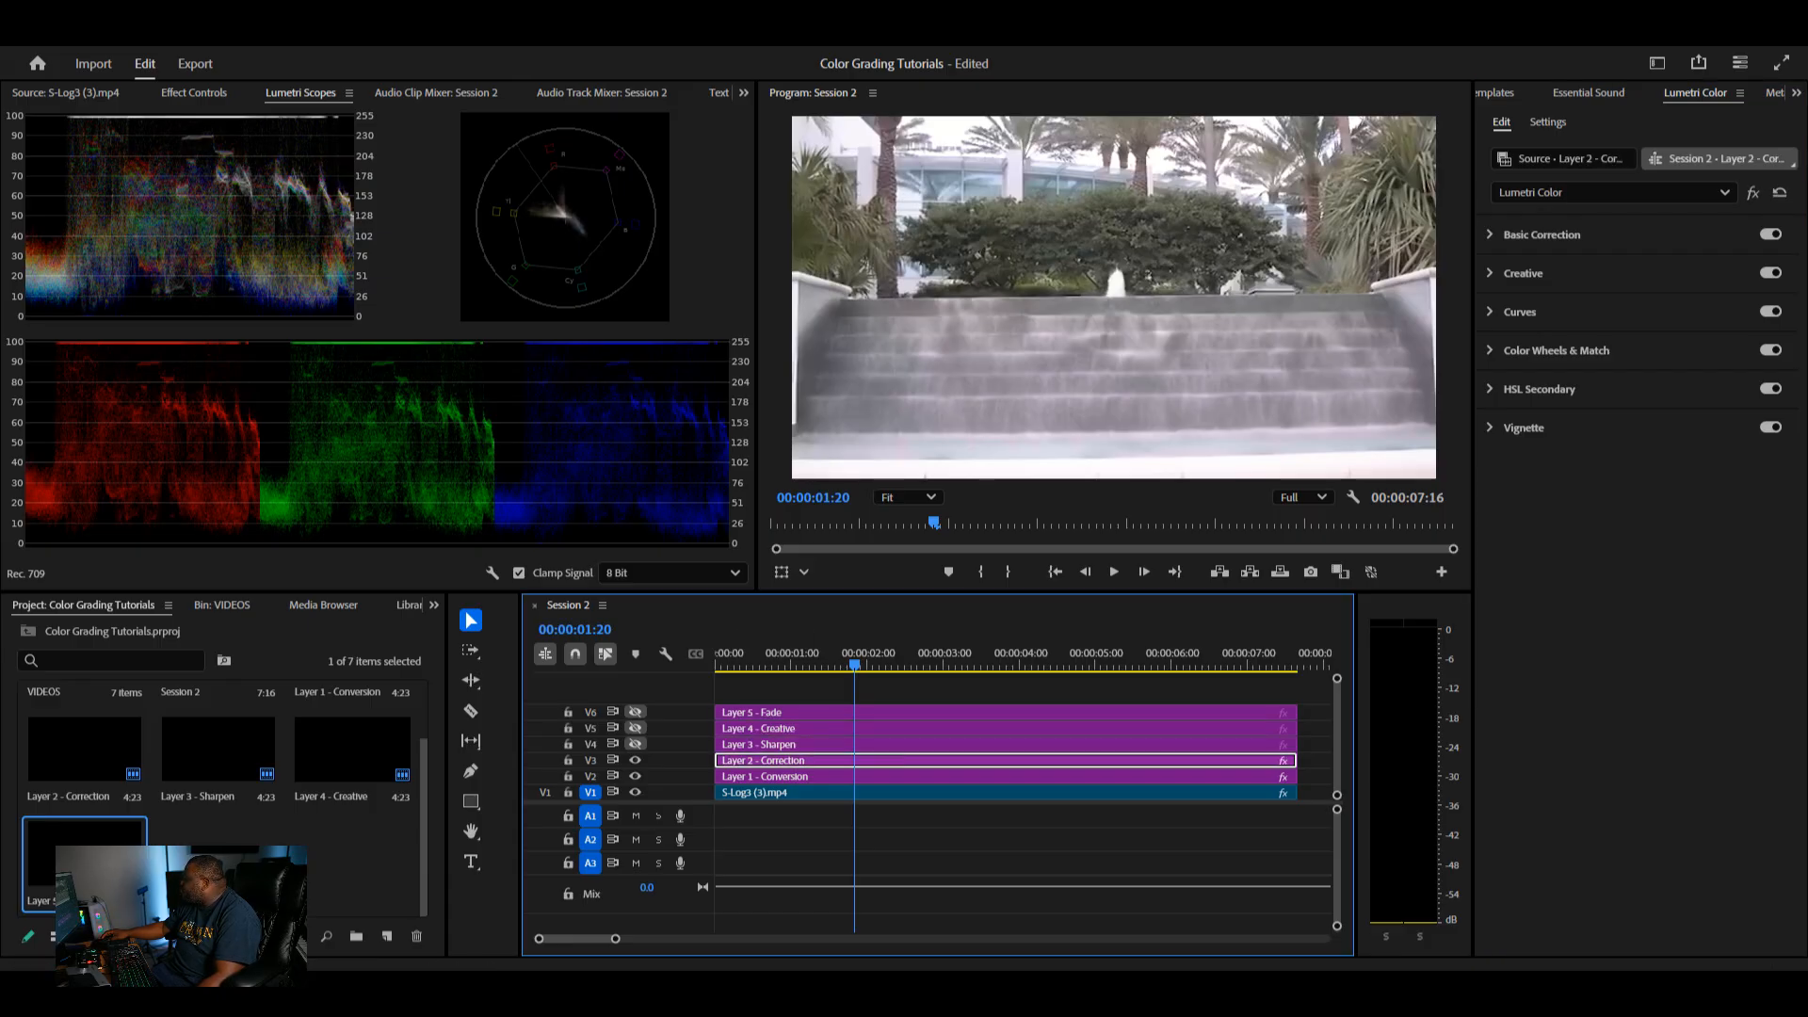
- Shape an S-curve on the white RGB curve of Layer 2 by raising the highlight point, lowering the shadow point and lifting the midpoint
left_click(1520, 312)
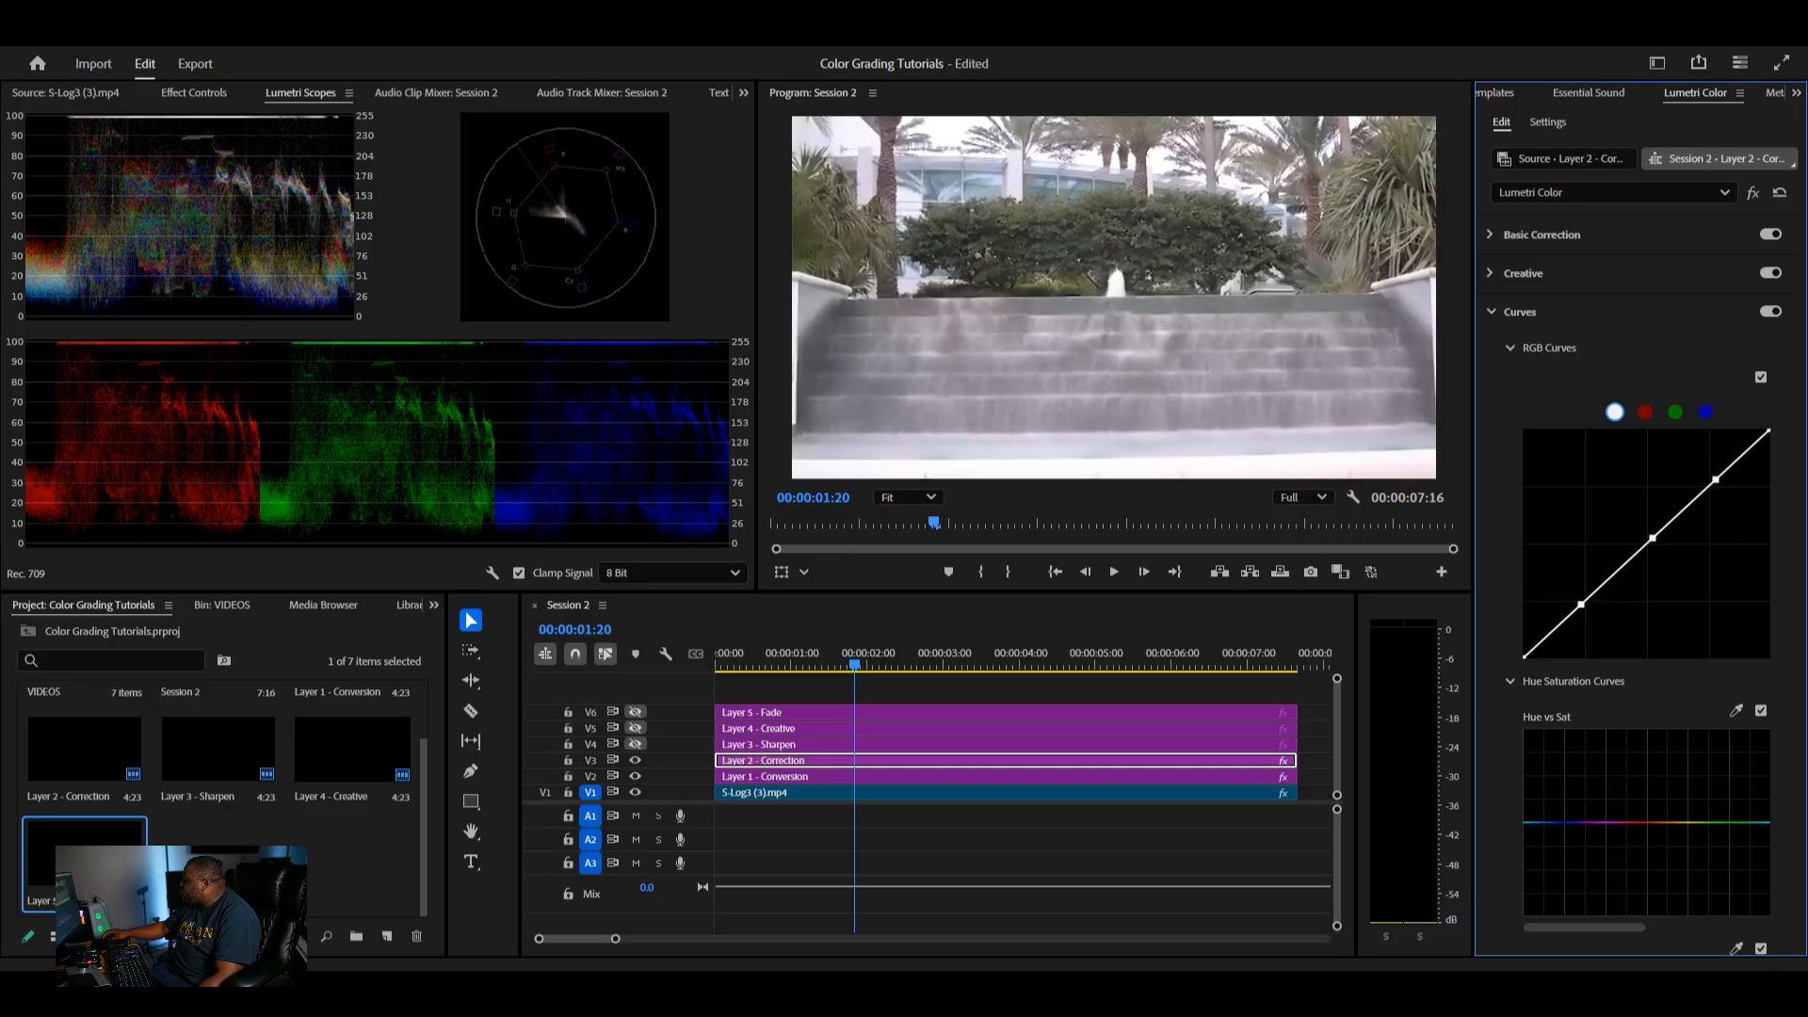
left_click_drag(1716, 479, 1703, 478)
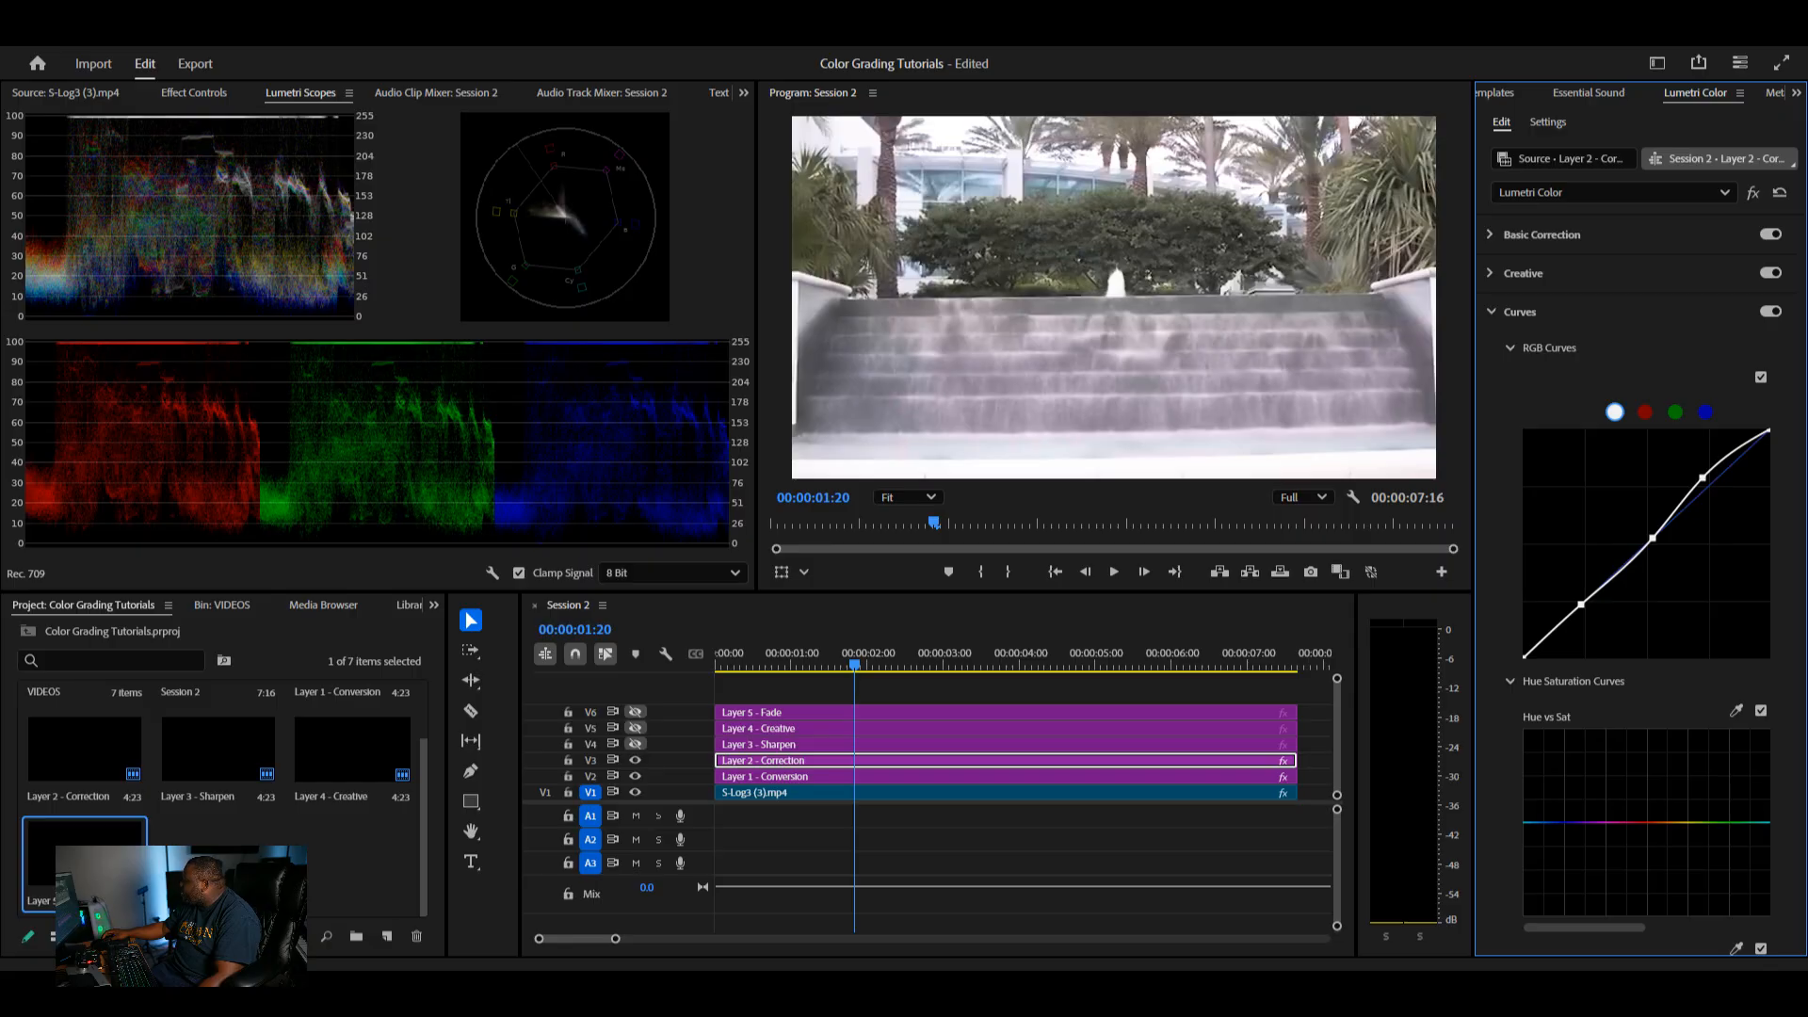
left_click_drag(1582, 605, 1594, 603)
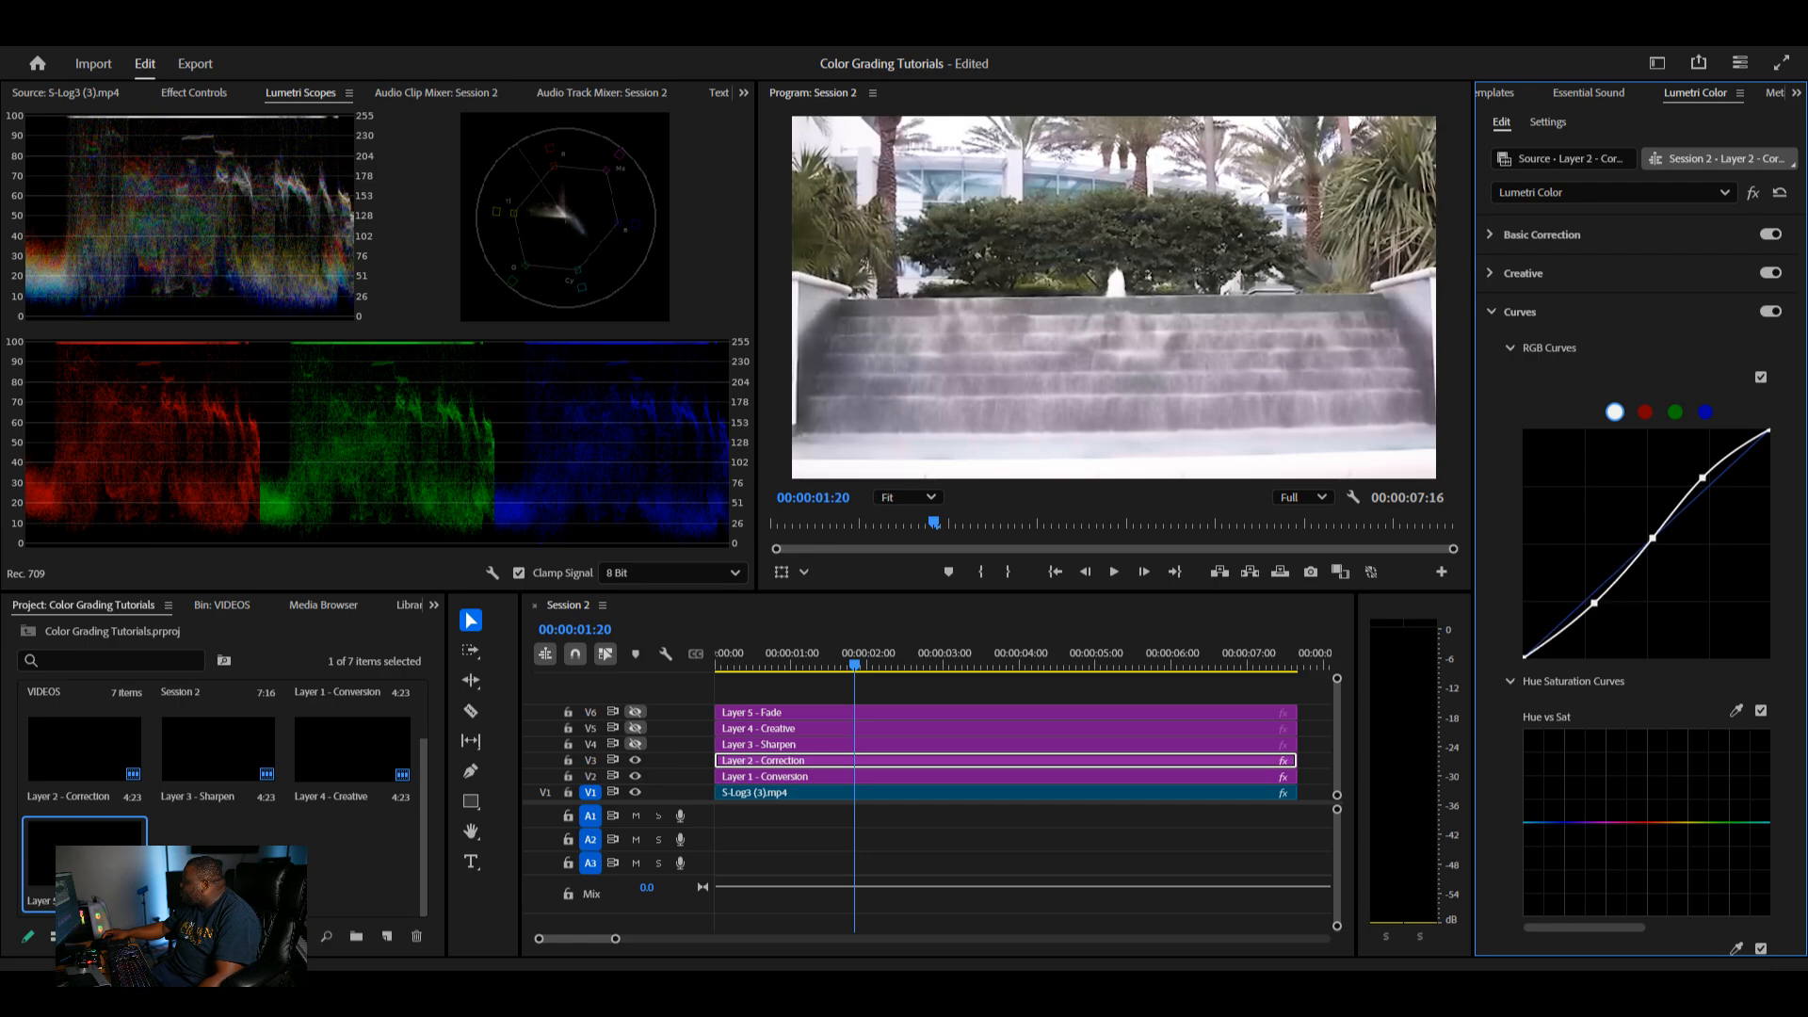
left_click_drag(1652, 538, 1647, 535)
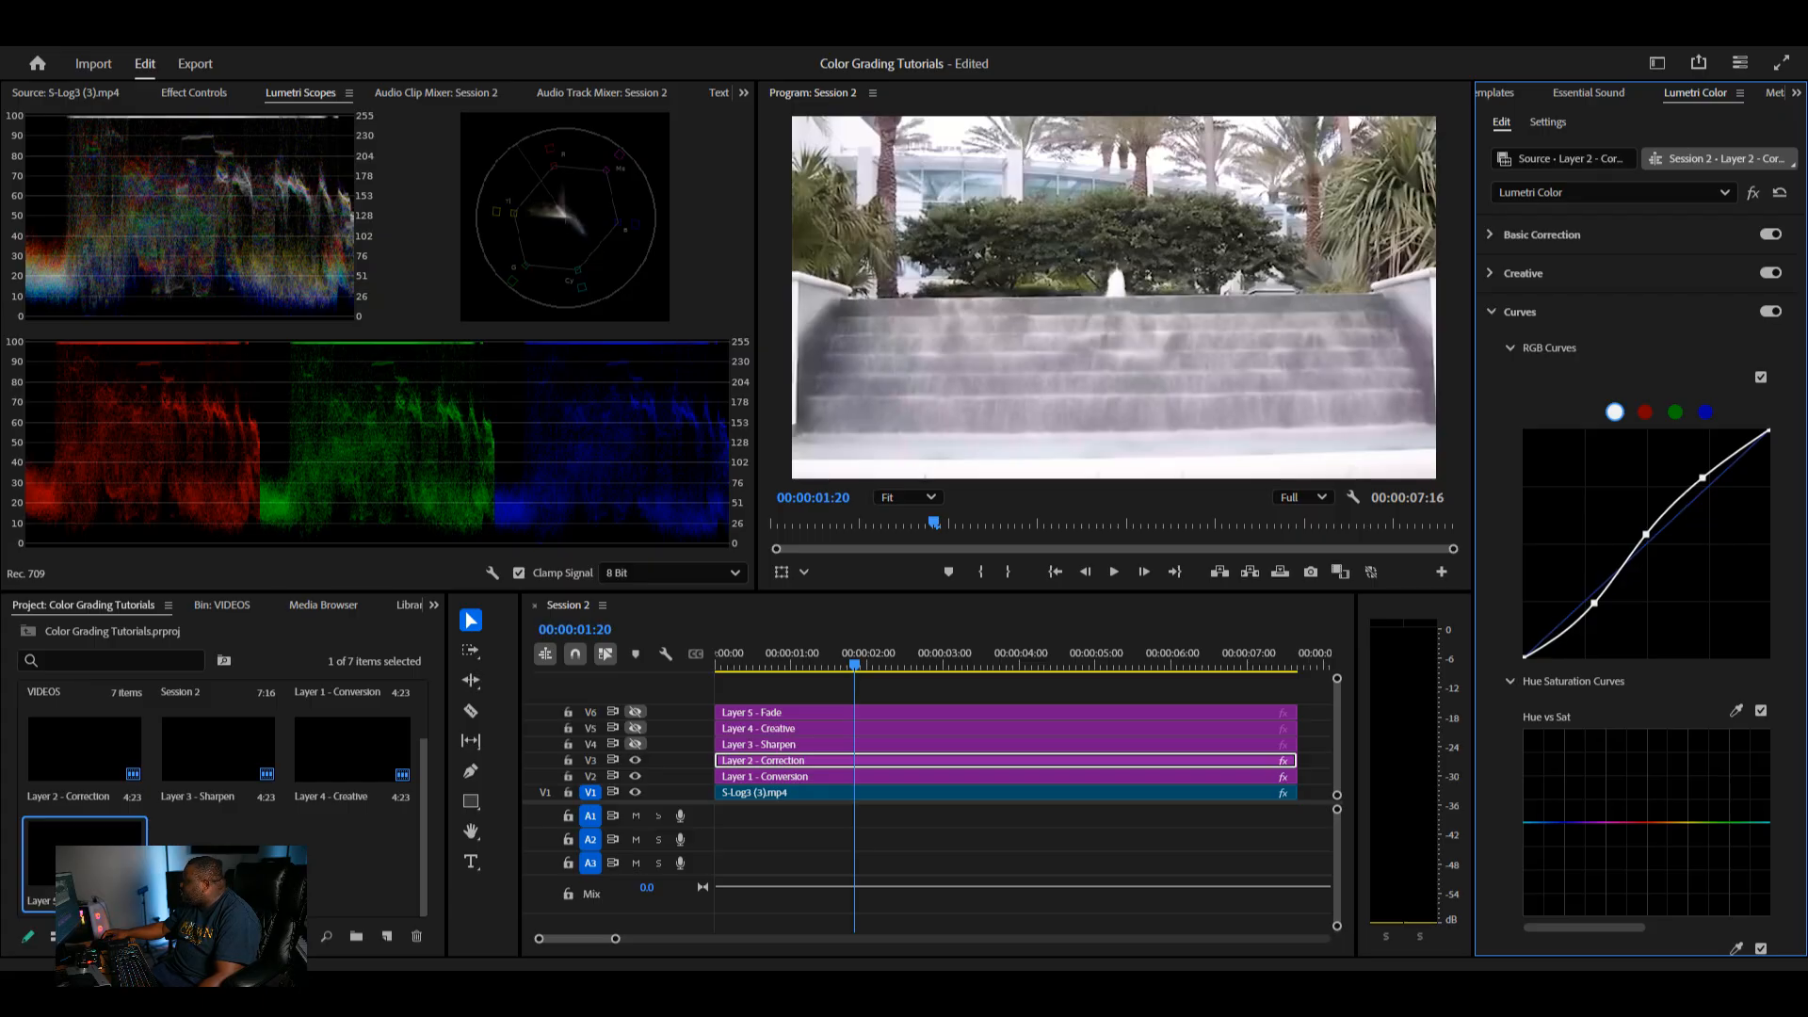
- Compare the image with RGB Curves off and on, and soften the curve by shifting its highlight and midtone points slightly toward the diagonal
left_click(1760, 376)
left_click(1761, 376)
left_click_drag(1703, 477, 1709, 476)
left_click_drag(1646, 534, 1651, 533)
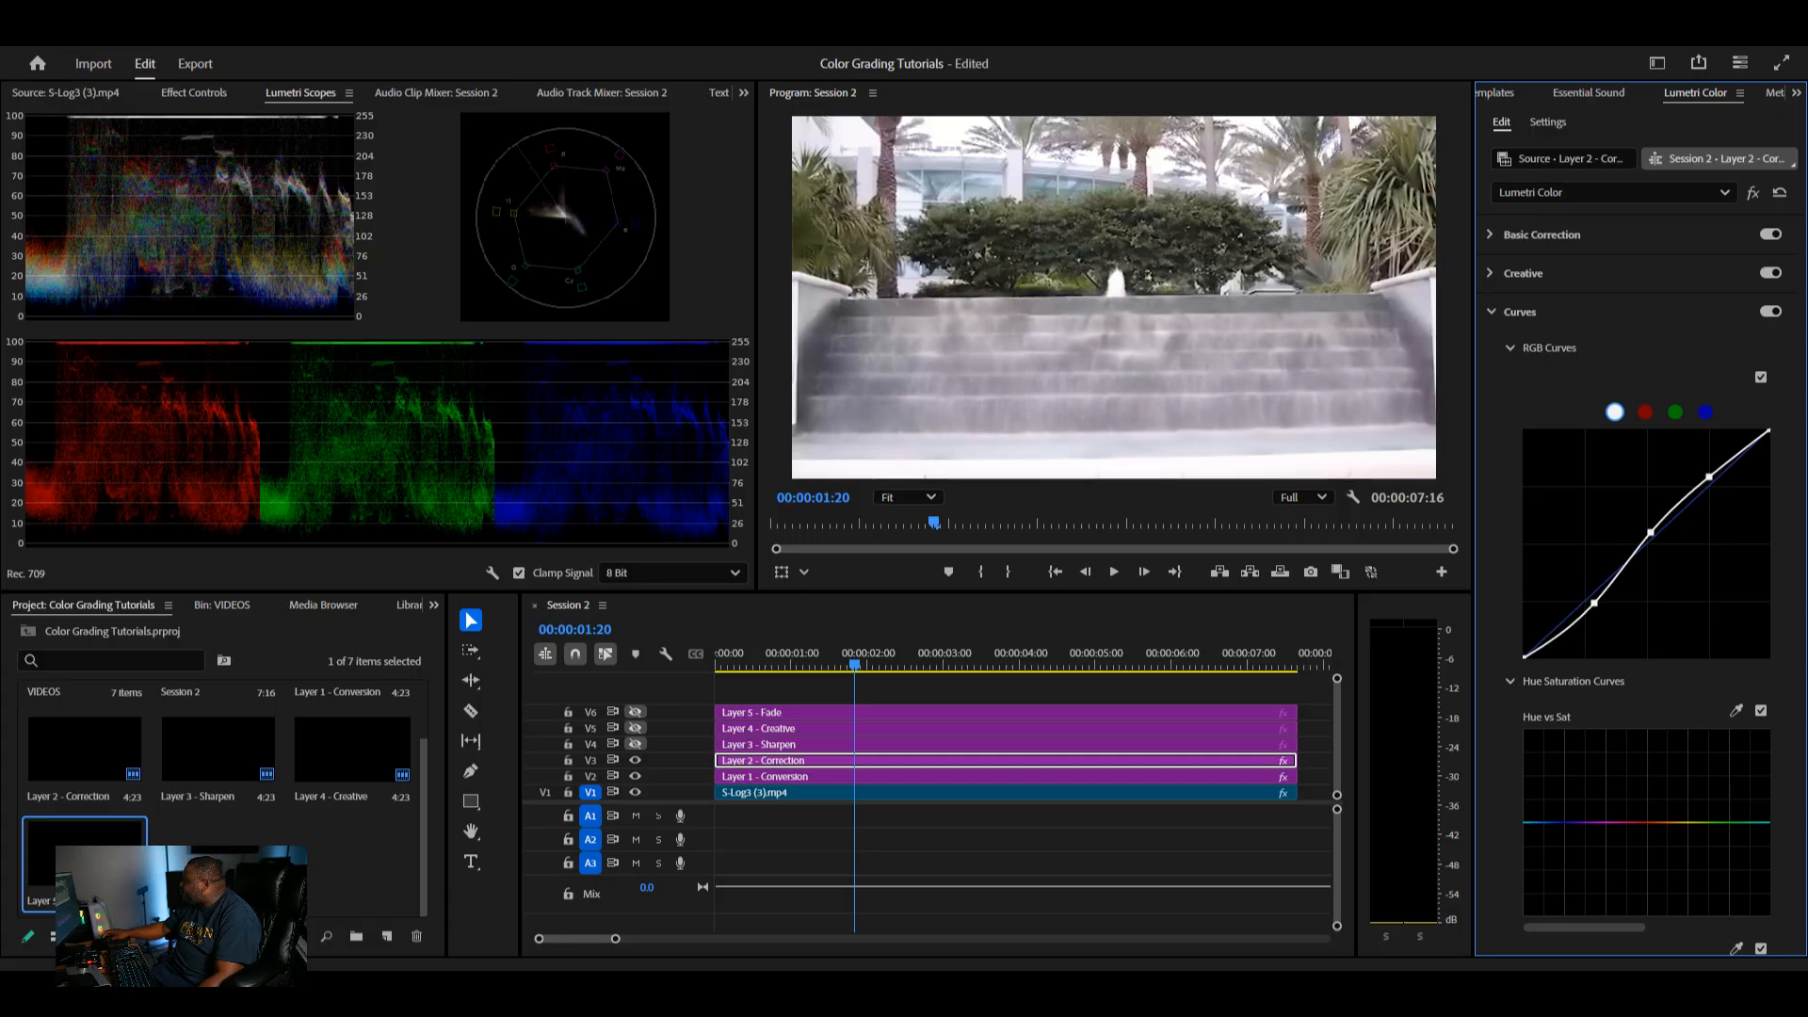
- Raise the saturation of the foliage greens and the building's sampled blues on the Hue vs Sat curve
scroll(1736, 465, "down", 5)
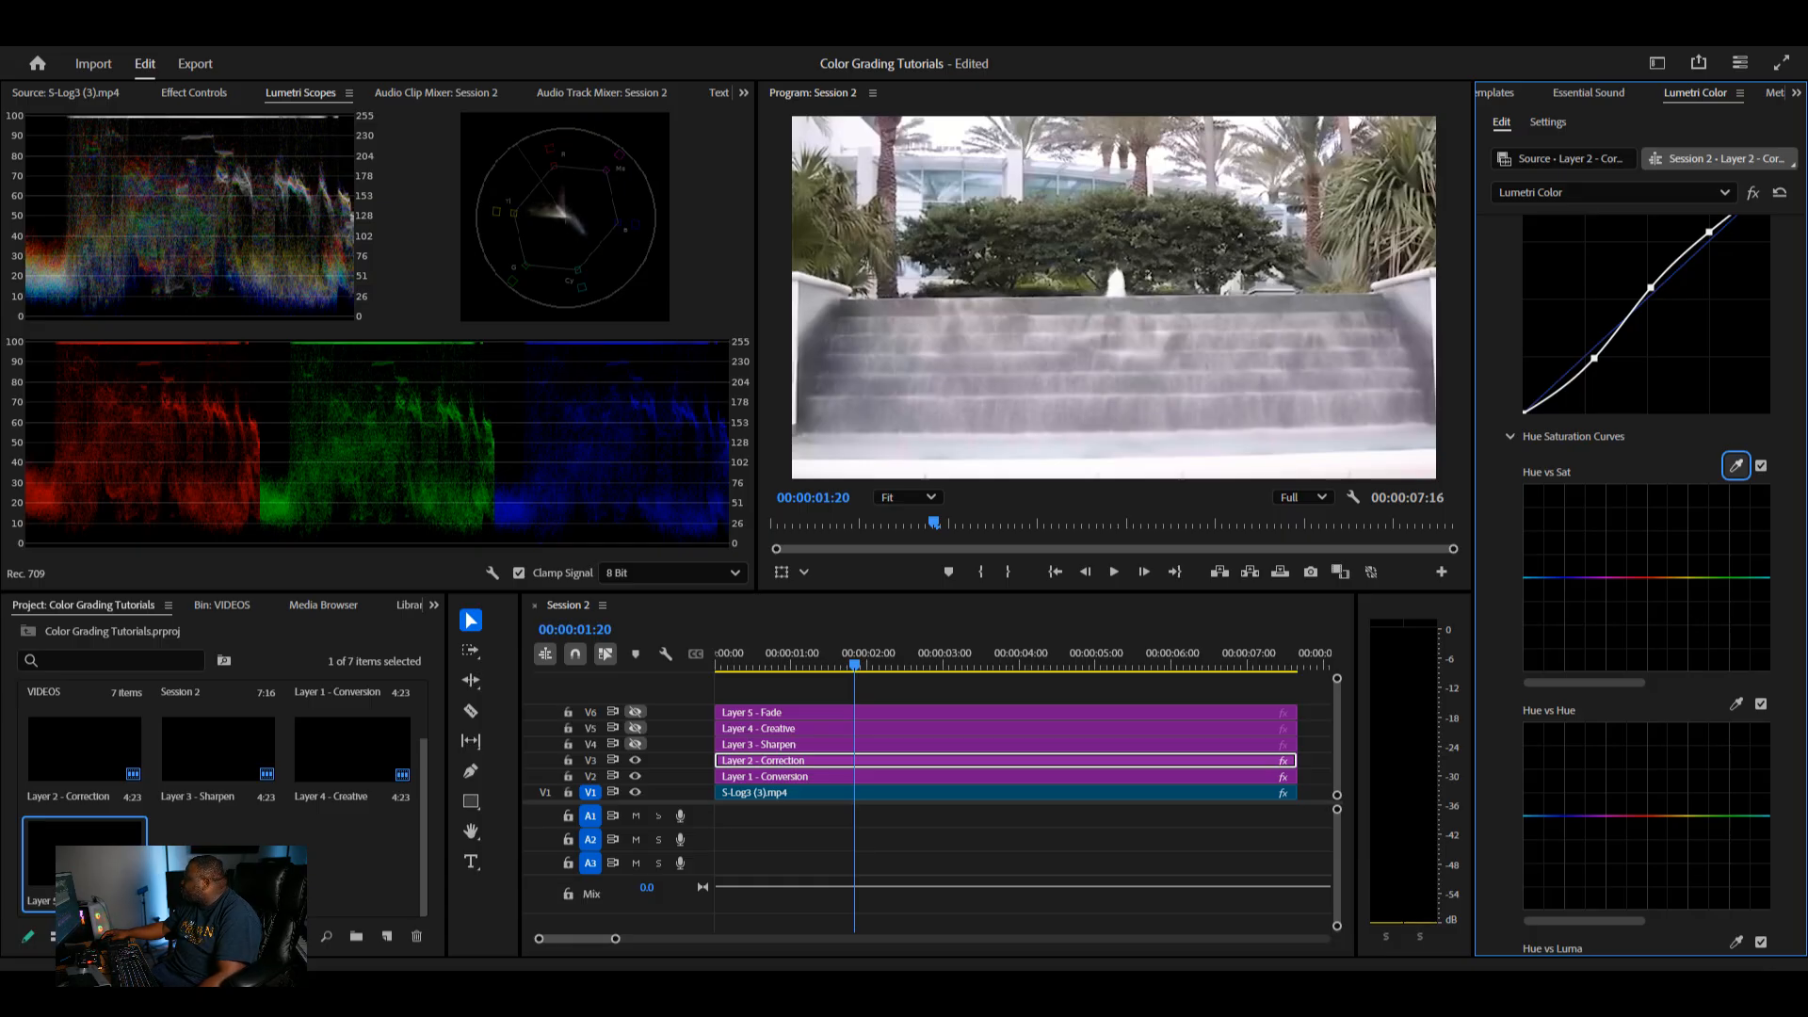
left_click(1736, 465)
mouse_move(1707, 577)
left_mouse_down()
mouse_move(1723, 578)
mouse_move(1695, 575)
mouse_move(1706, 556)
left_mouse_up()
left_click(1068, 179)
left_click_drag(1532, 577, 1526, 551)
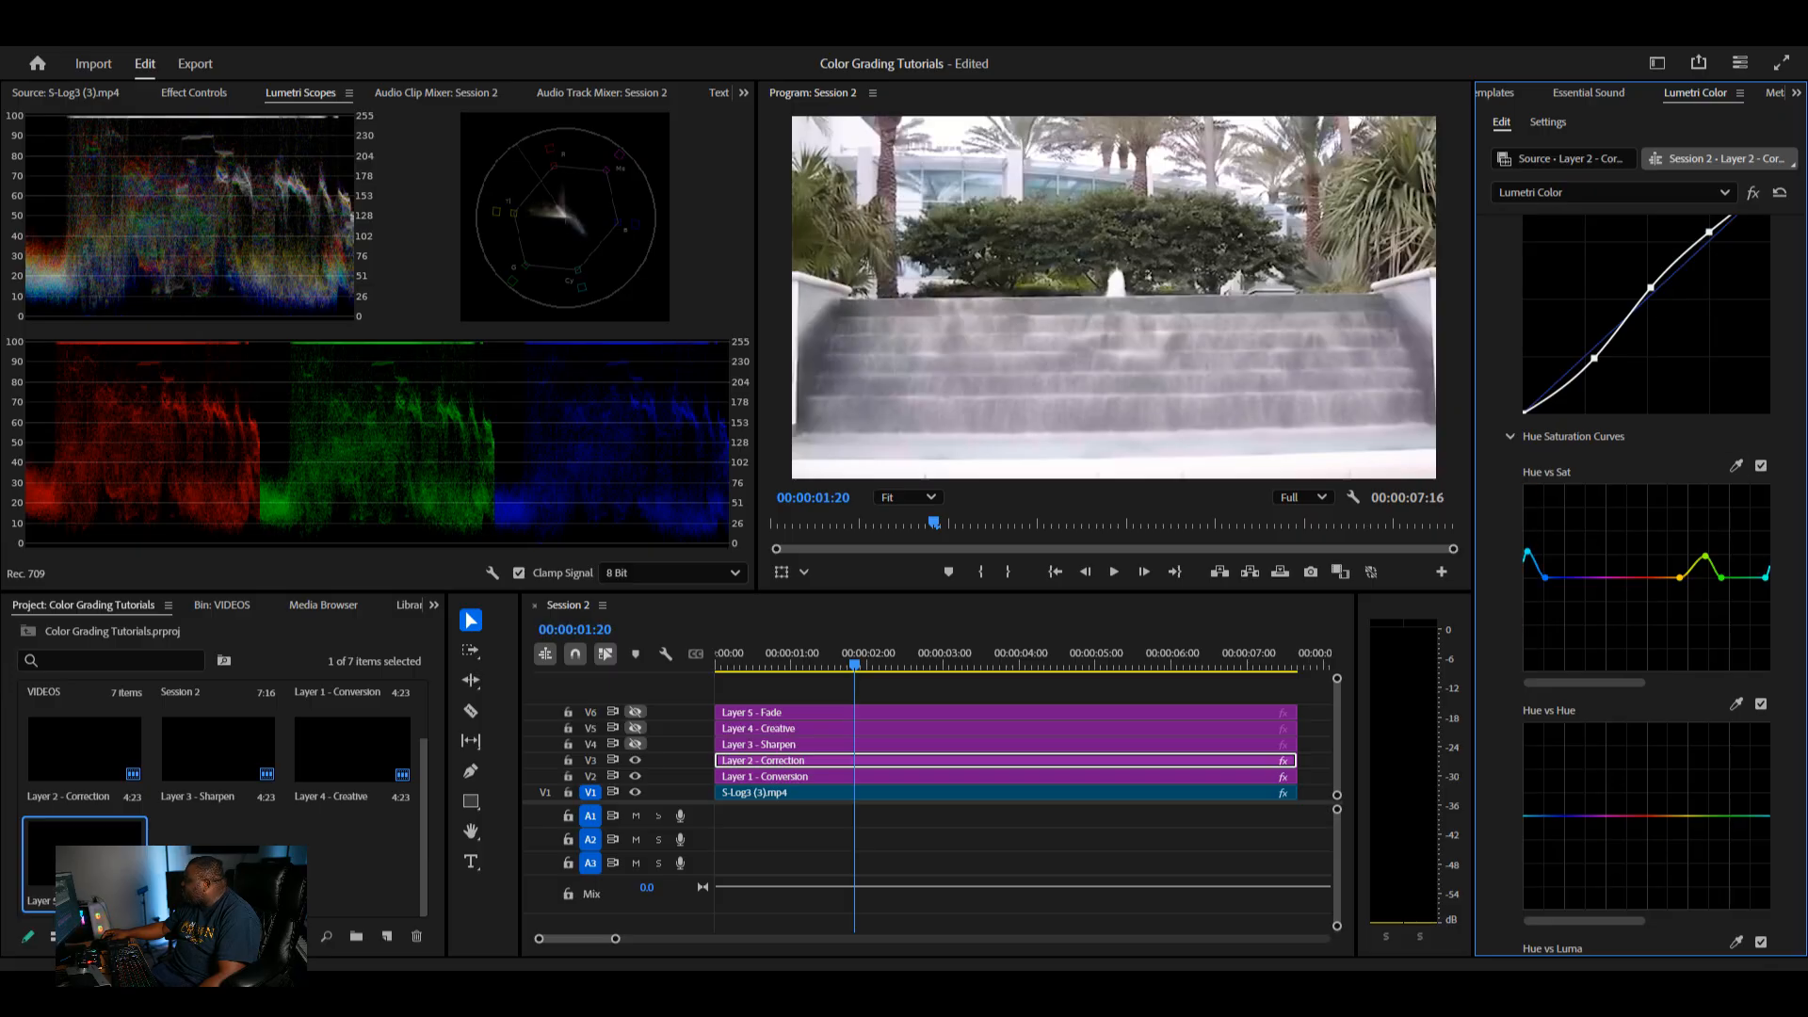
- Compare the image with the Hue vs Sat curve off and on, and raise the saturation of the orange-red range
left_click(1761, 465)
left_click(1761, 465)
mouse_move(1663, 577)
left_mouse_down()
mouse_move(1660, 545)
mouse_move(1661, 562)
left_mouse_up()
- Look over the Hue vs Hue, Hue vs Luma, Luma vs Sat and Sat vs Sat curves of Layer 2 - Correction
scroll(1647, 584, "down", 1)
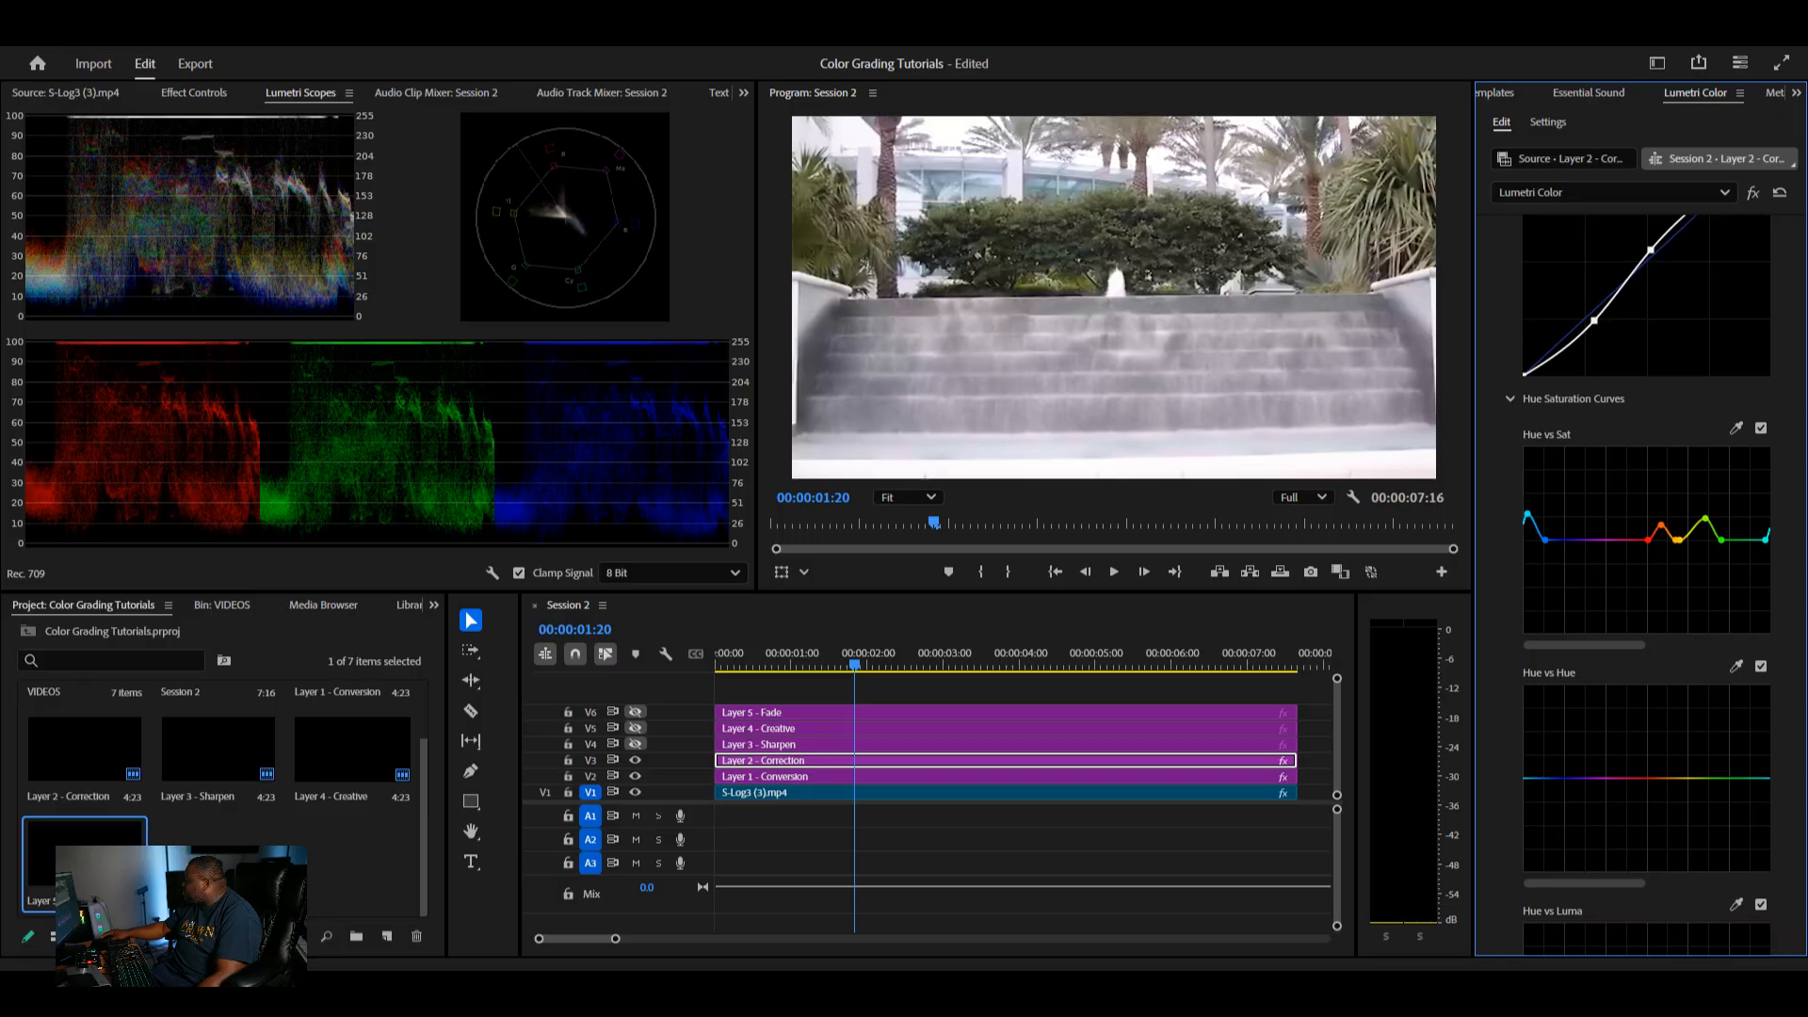
scroll(1648, 569, "down", 3)
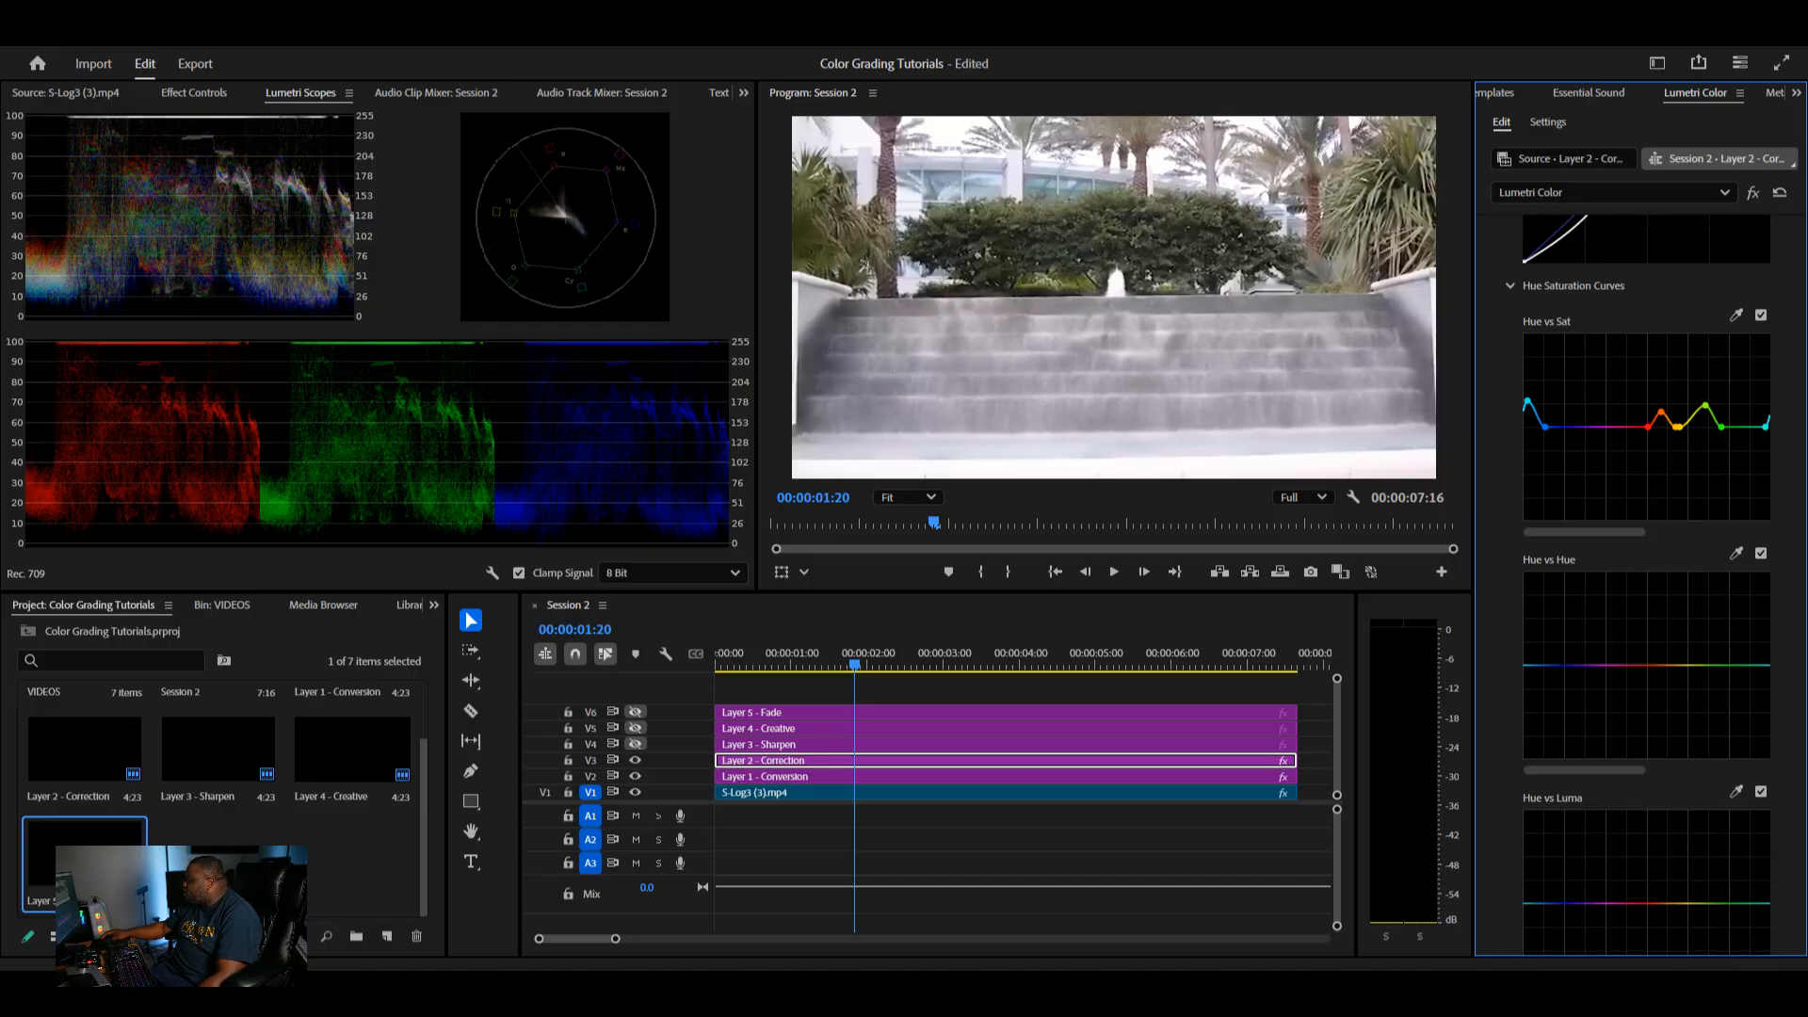
scroll(1648, 583, "down", 9)
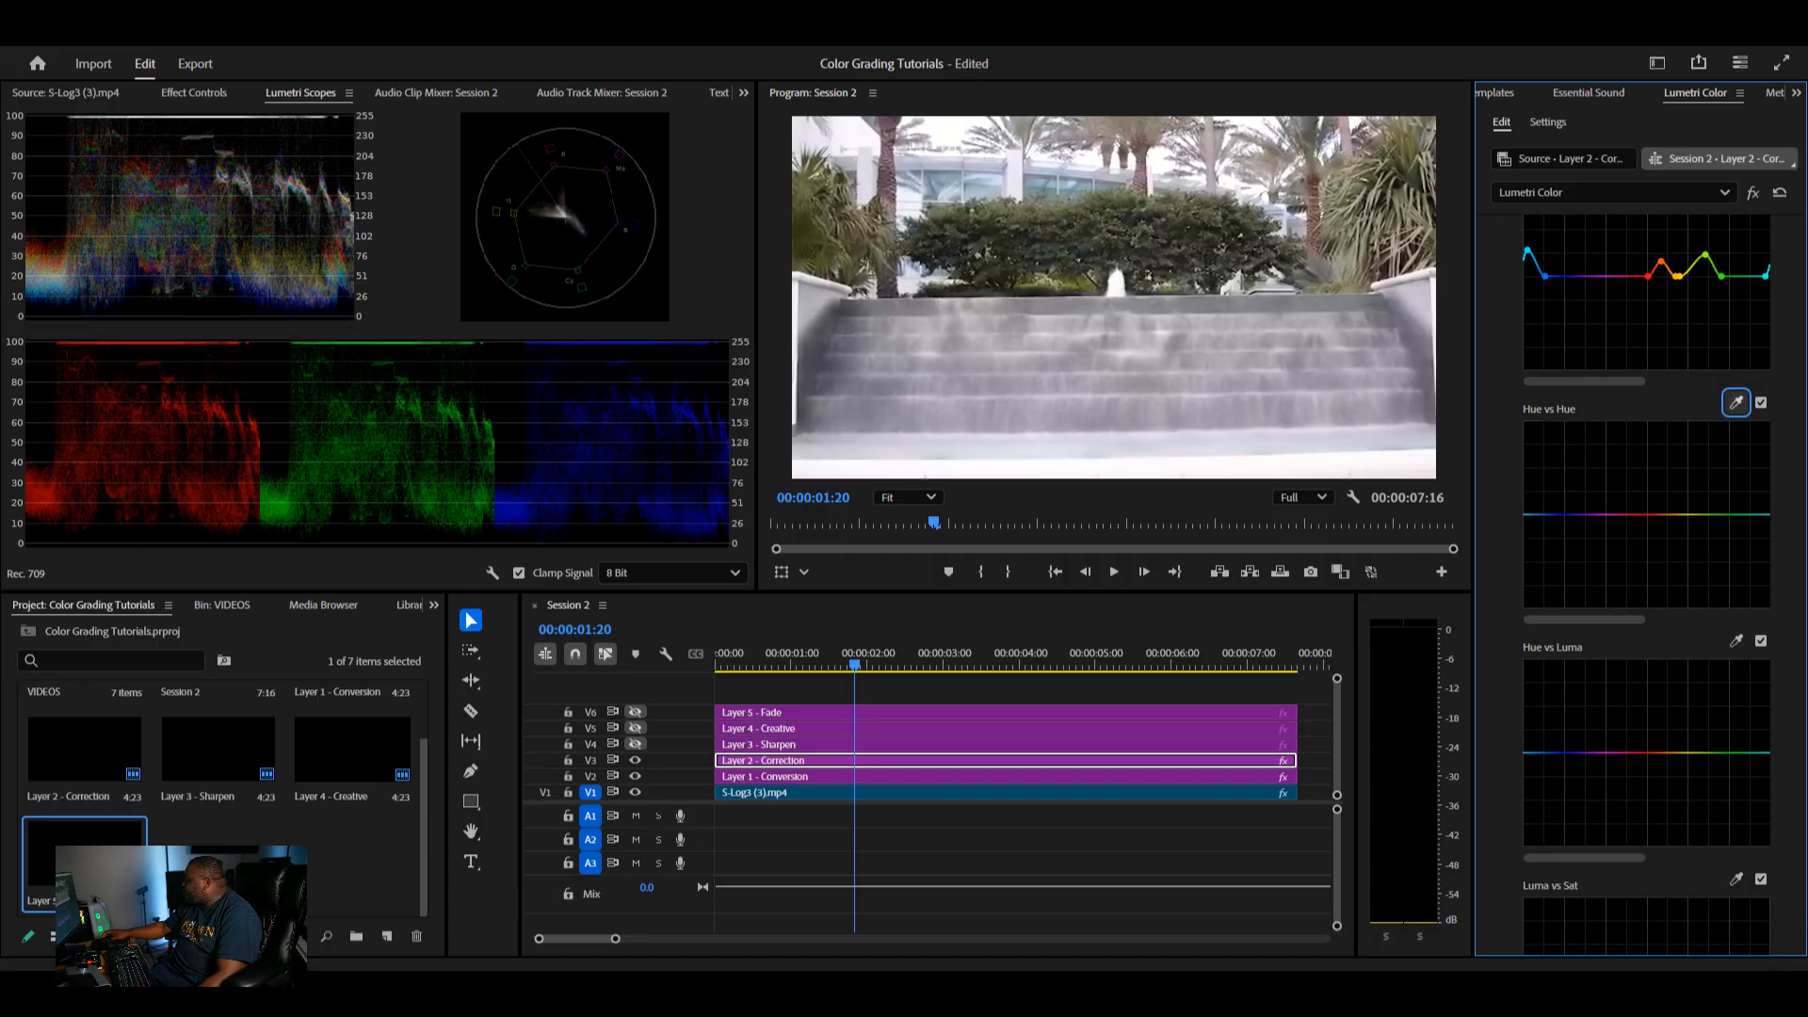
scroll(1736, 226, "up", 1)
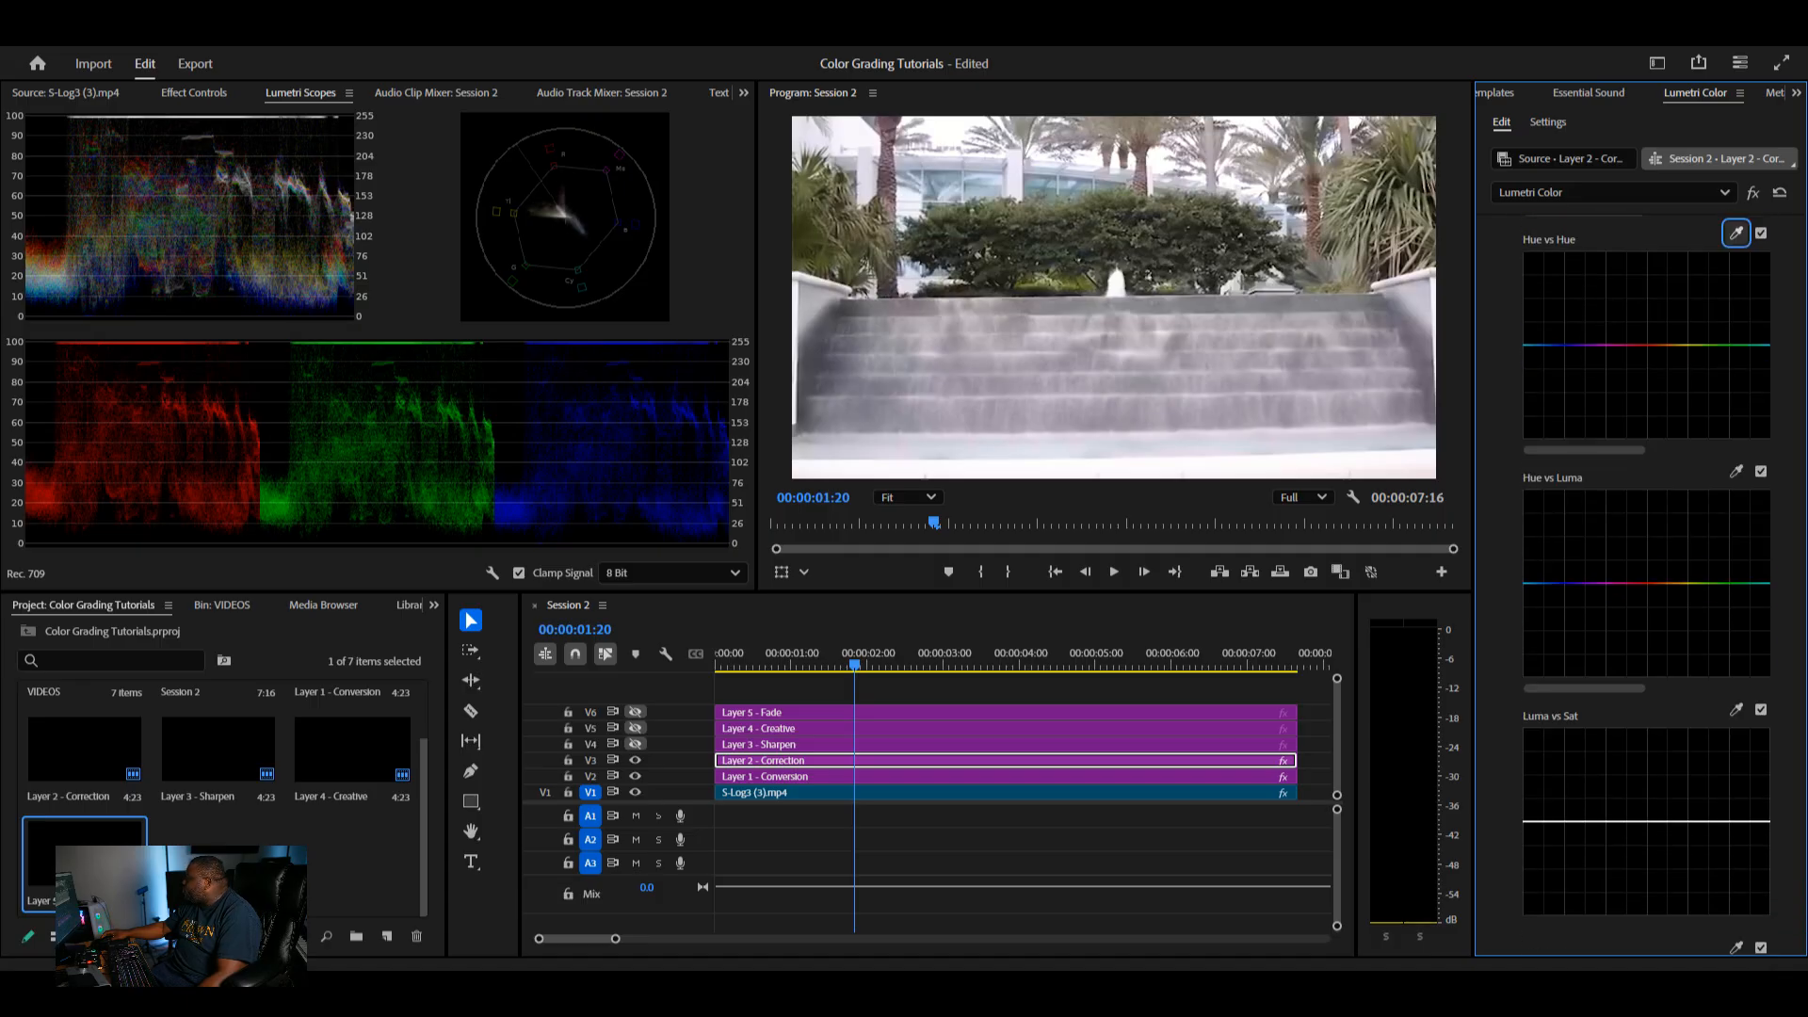
scroll(1647, 566, "up", 4)
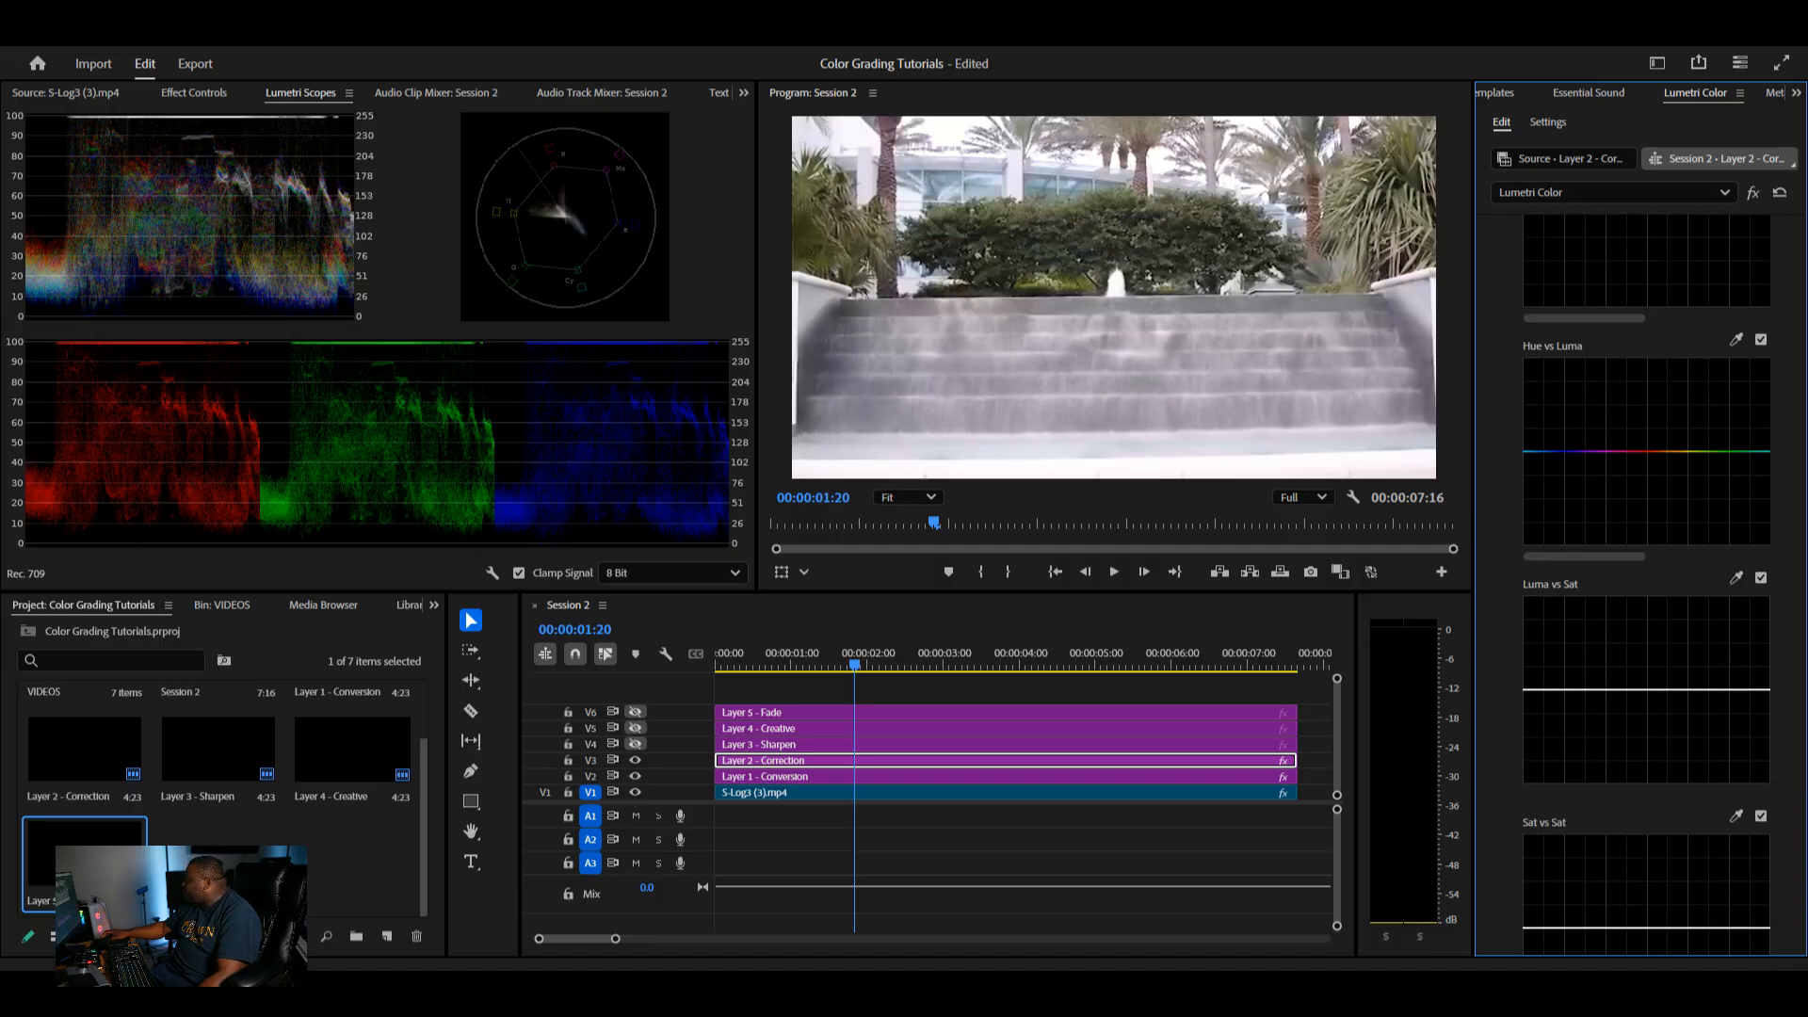
scroll(1647, 565, "up", 10)
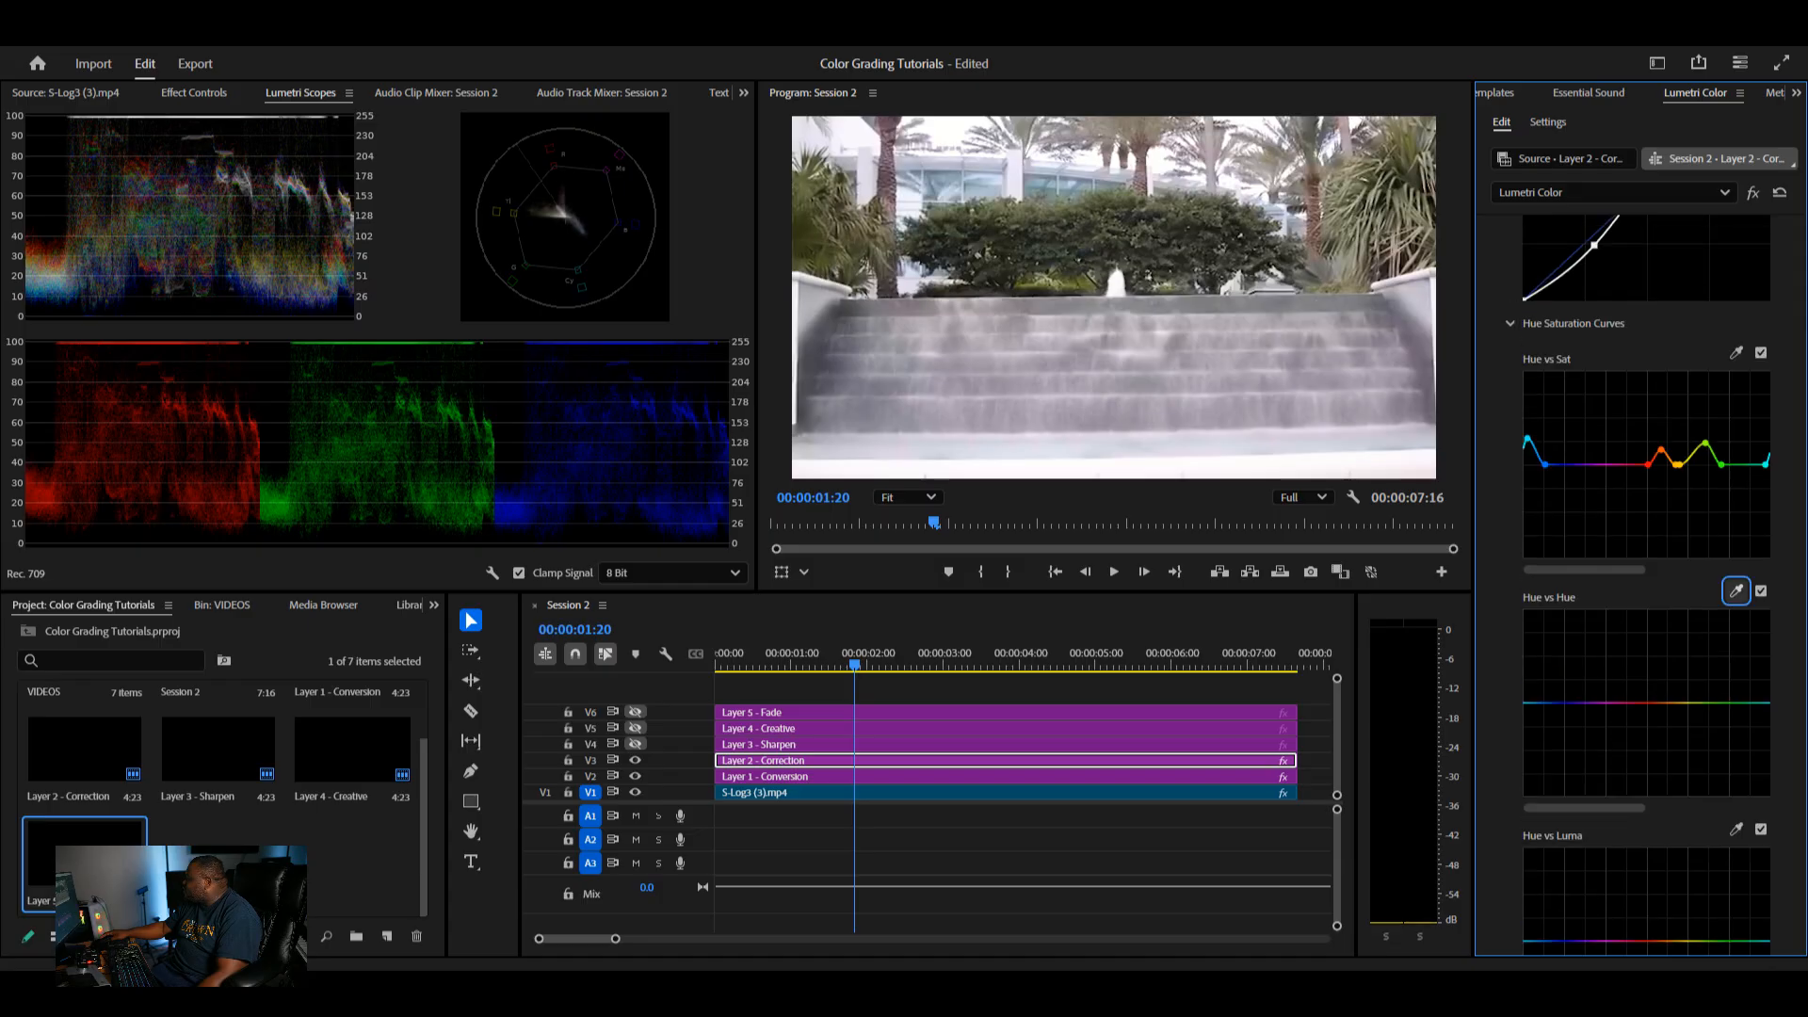
- Look over the HSL Secondary settings of Layer 2 - Correction and close the Curves and HSL Secondary sections
scroll(1648, 565, "up", 5)
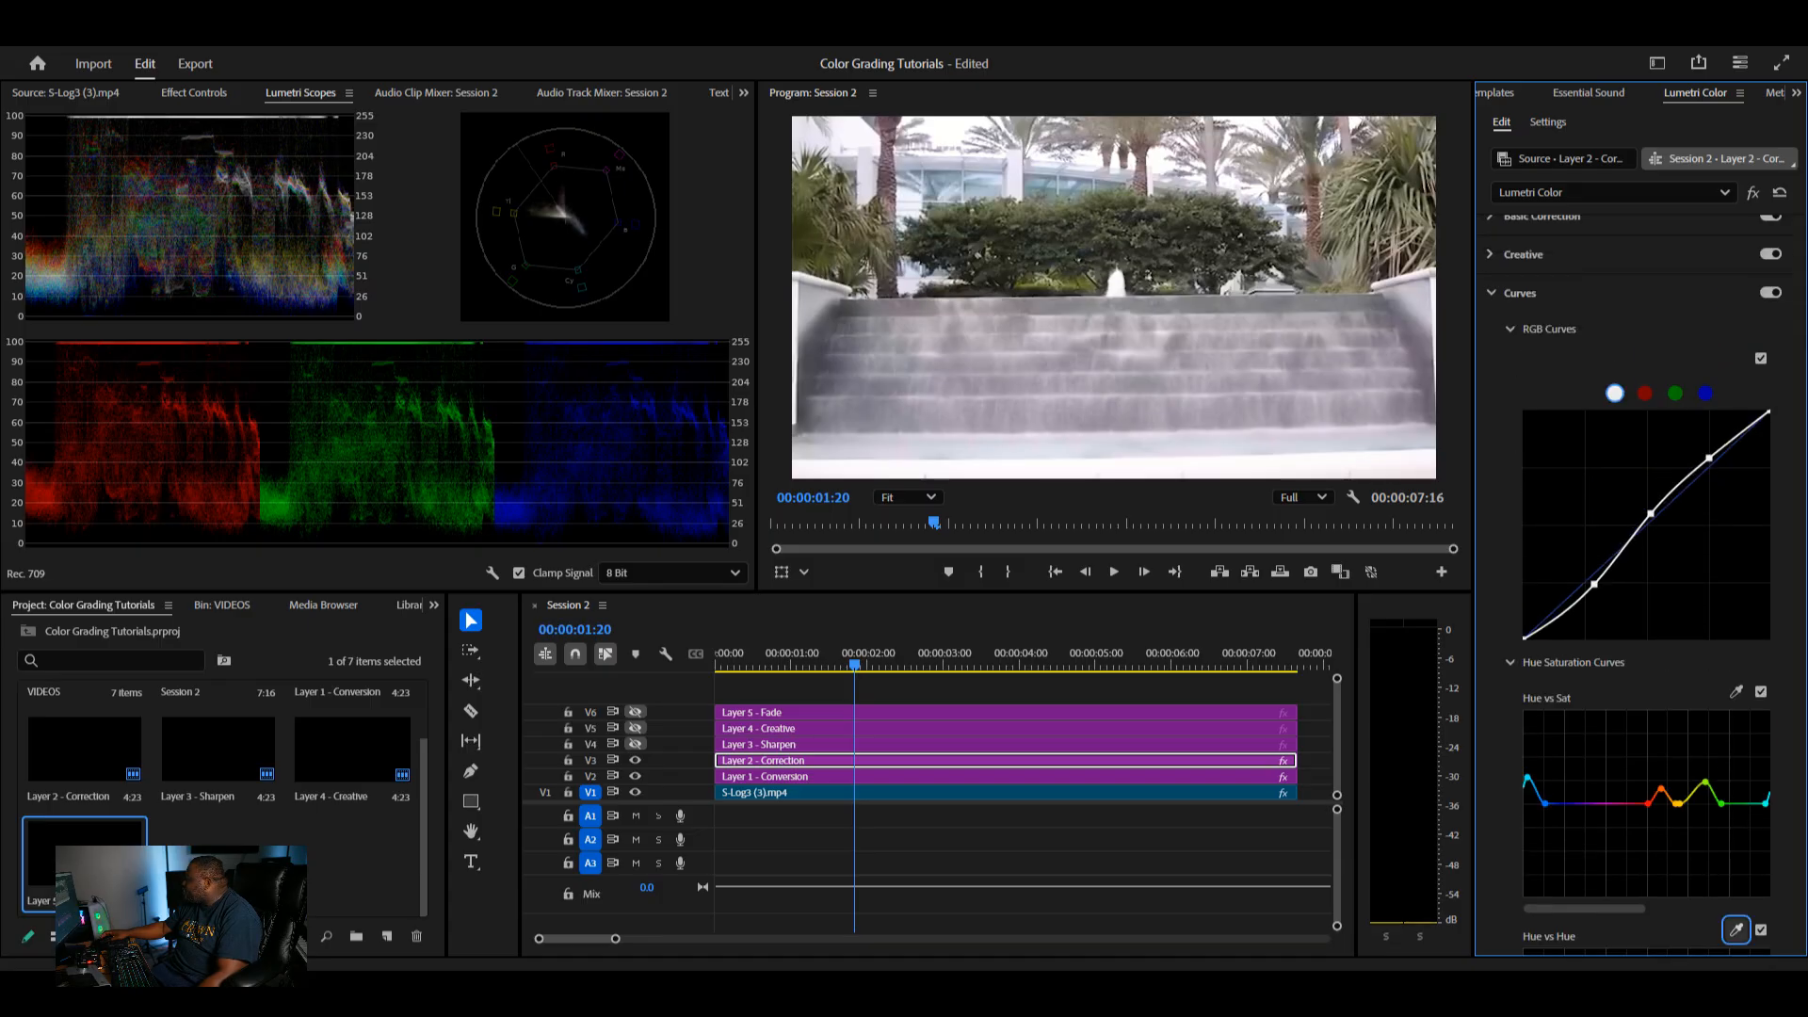
left_click(1519, 292)
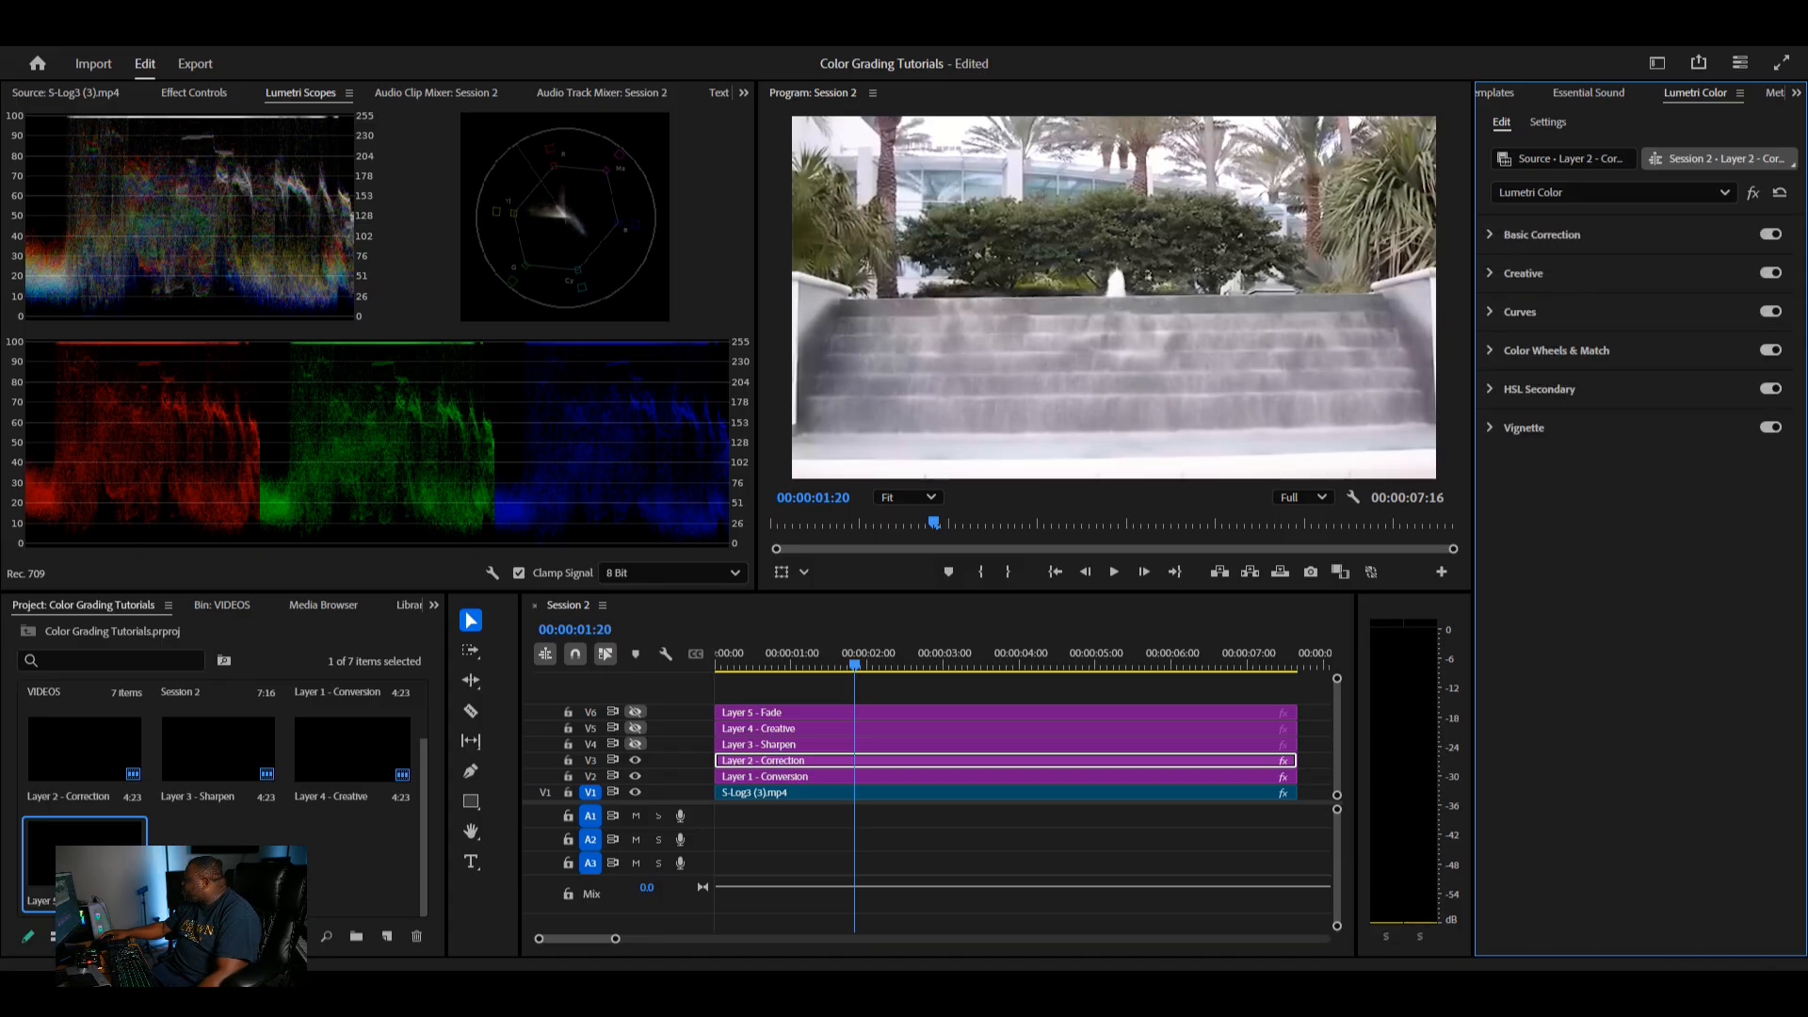
left_click(1539, 389)
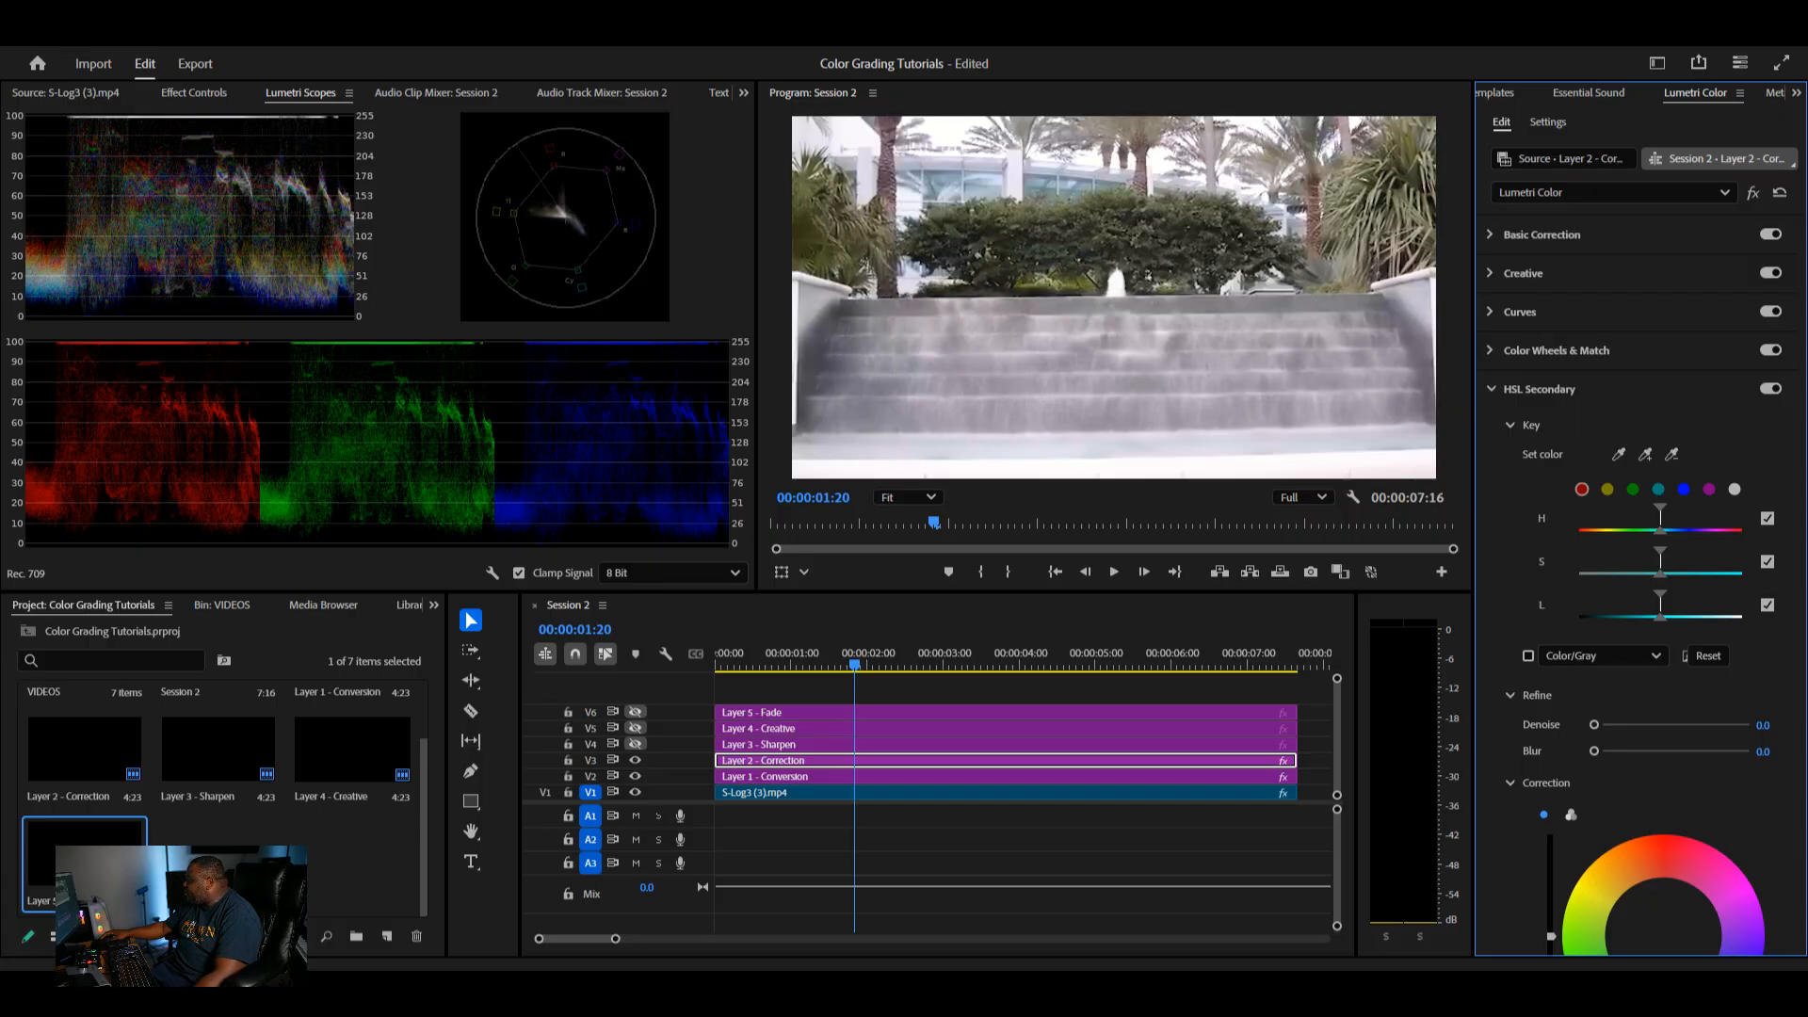
left_click(1539, 389)
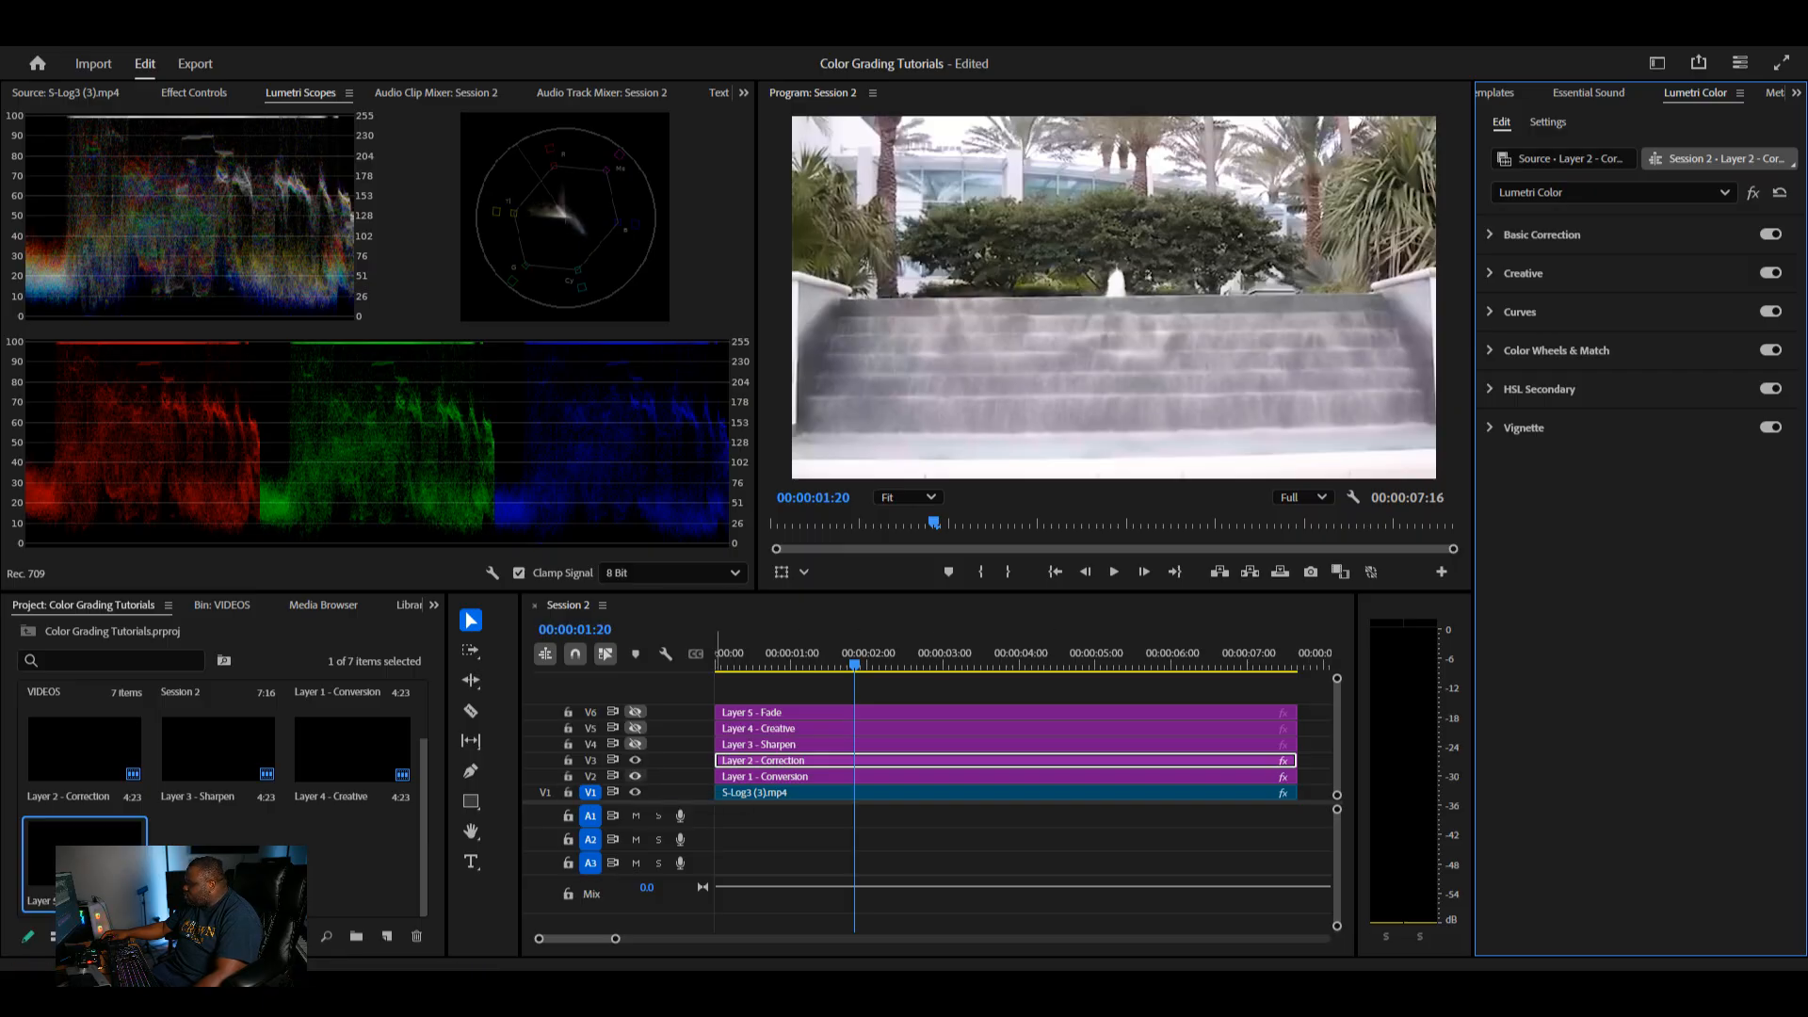
- Compare the image with the Conversion and Correction layers hidden, restoring Layer 1 and Layer 2 one at a time
left_click(634, 760)
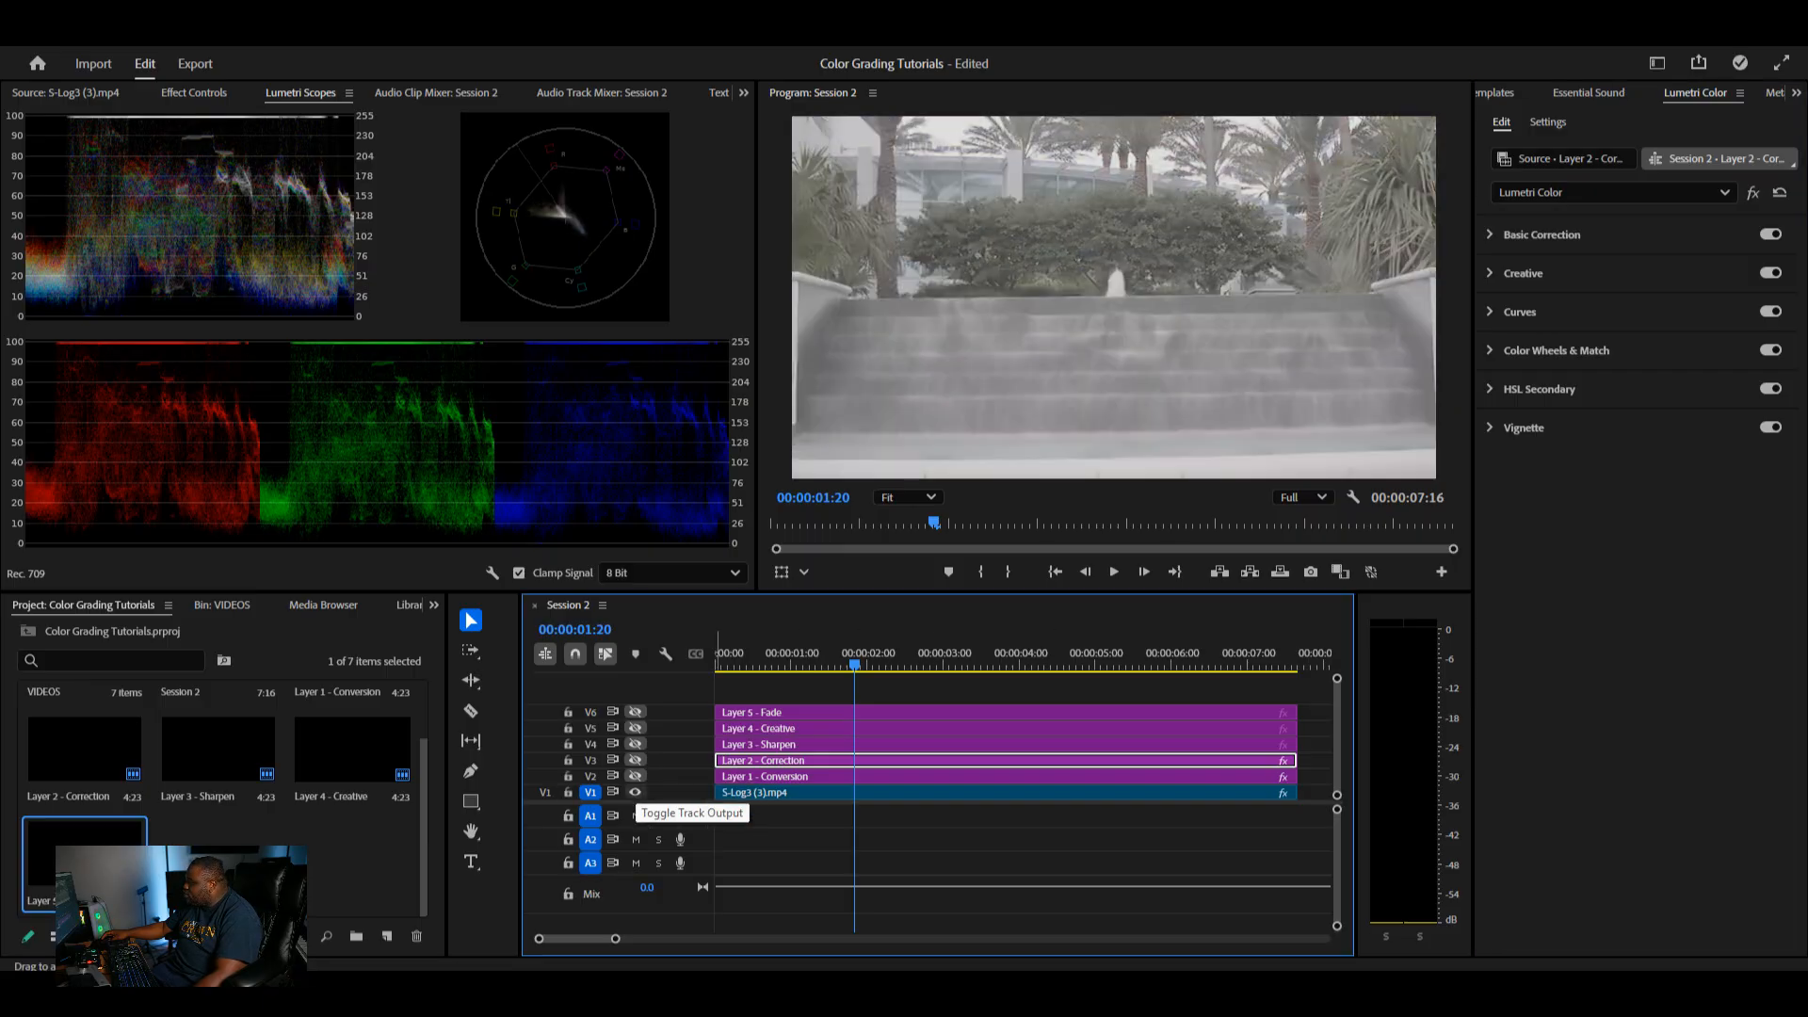
left_click(634, 777)
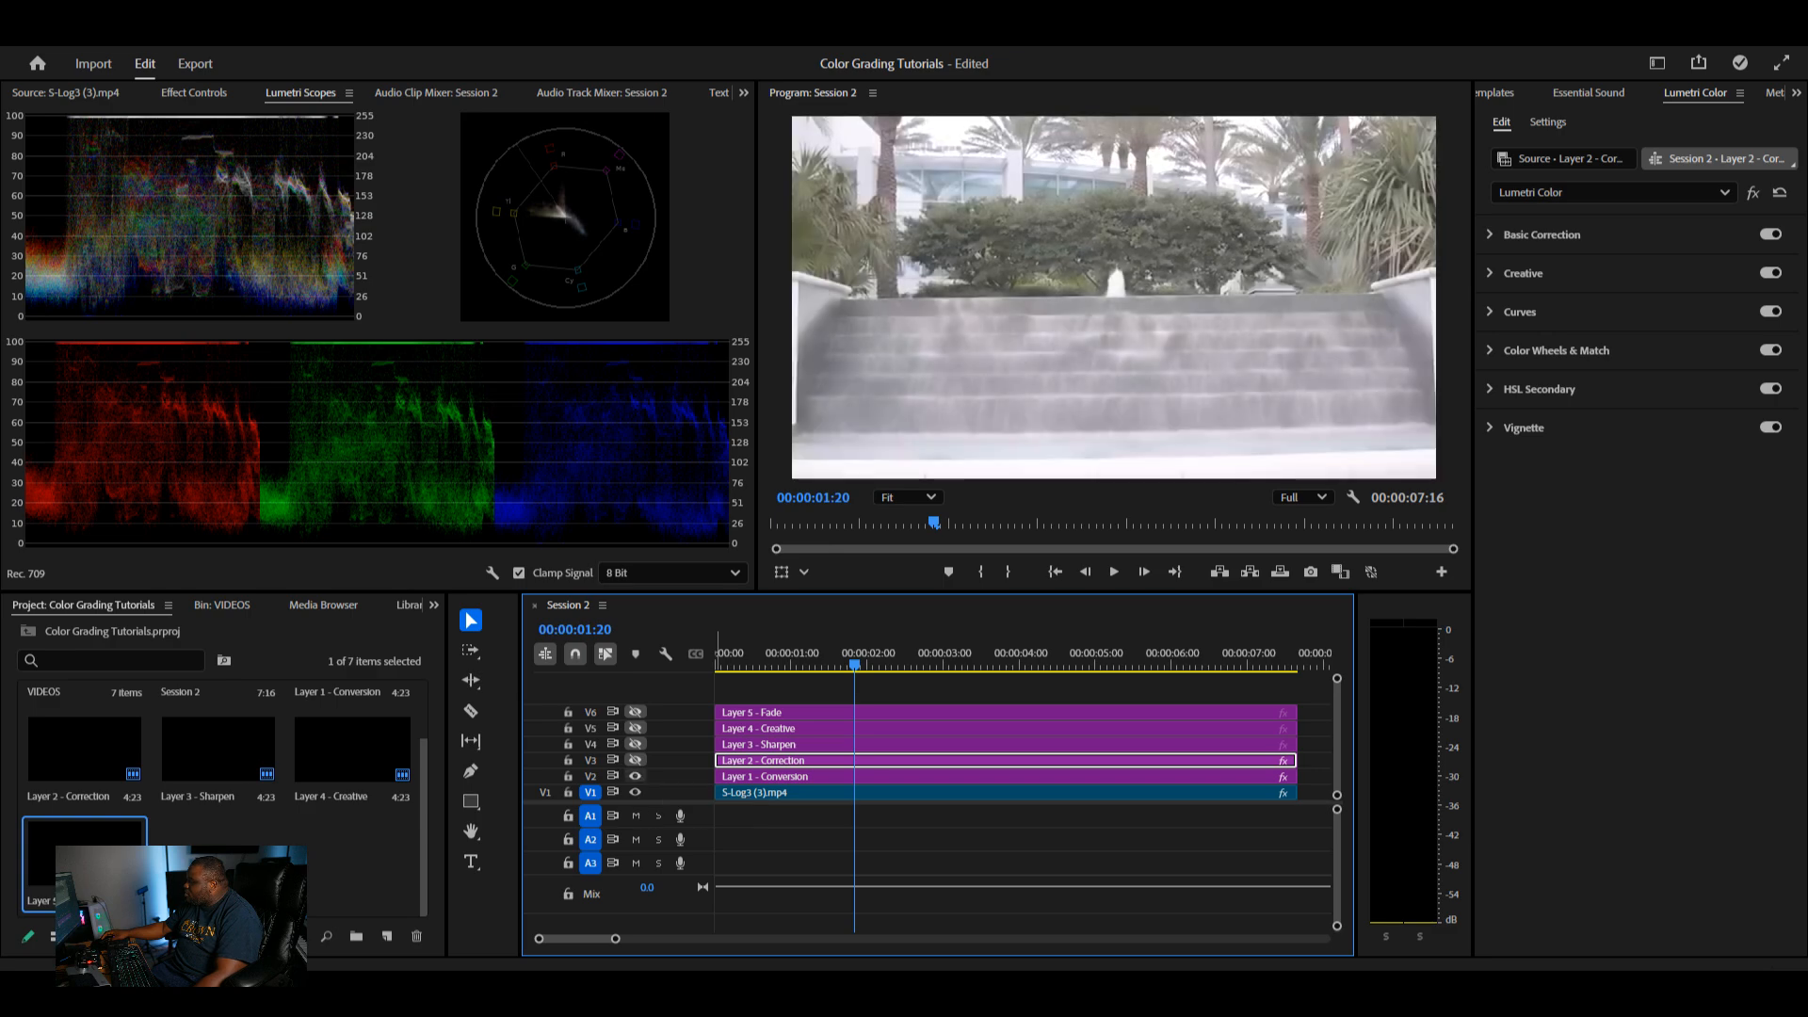
left_click(634, 760)
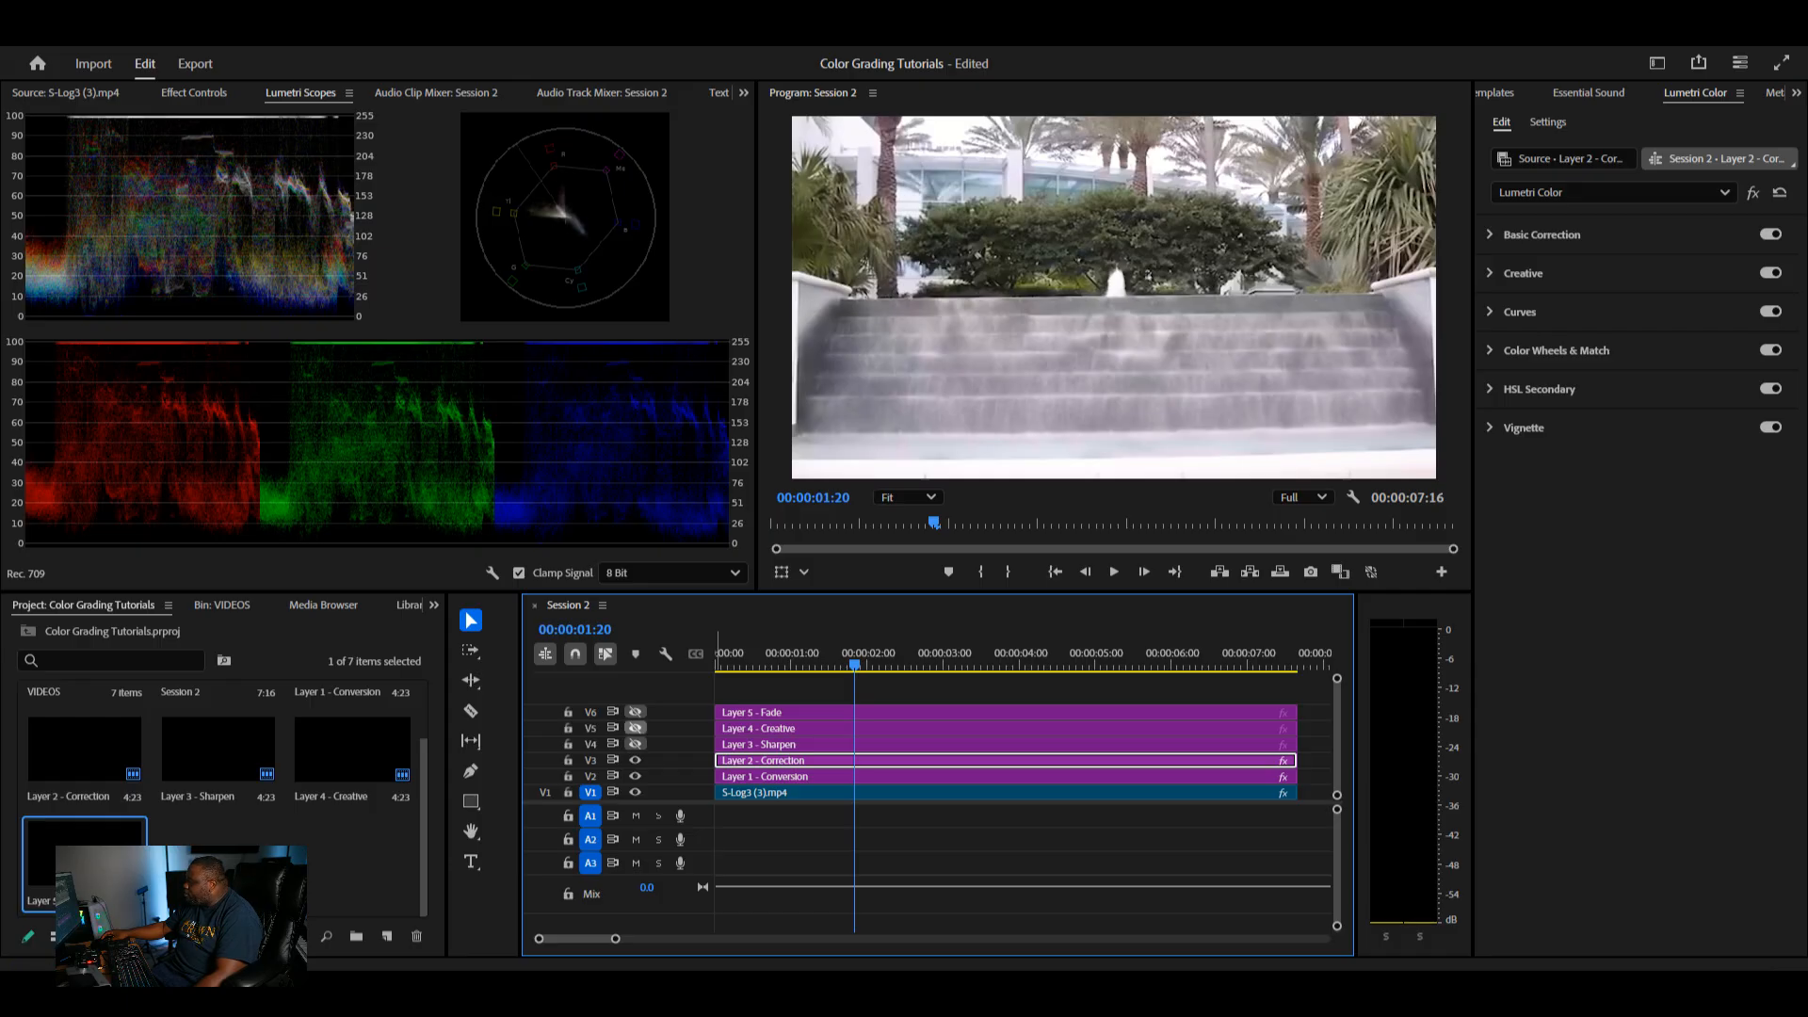
- Make the Layer 4 - Creative track visible and open that layer's Creative settings
left_click(635, 728)
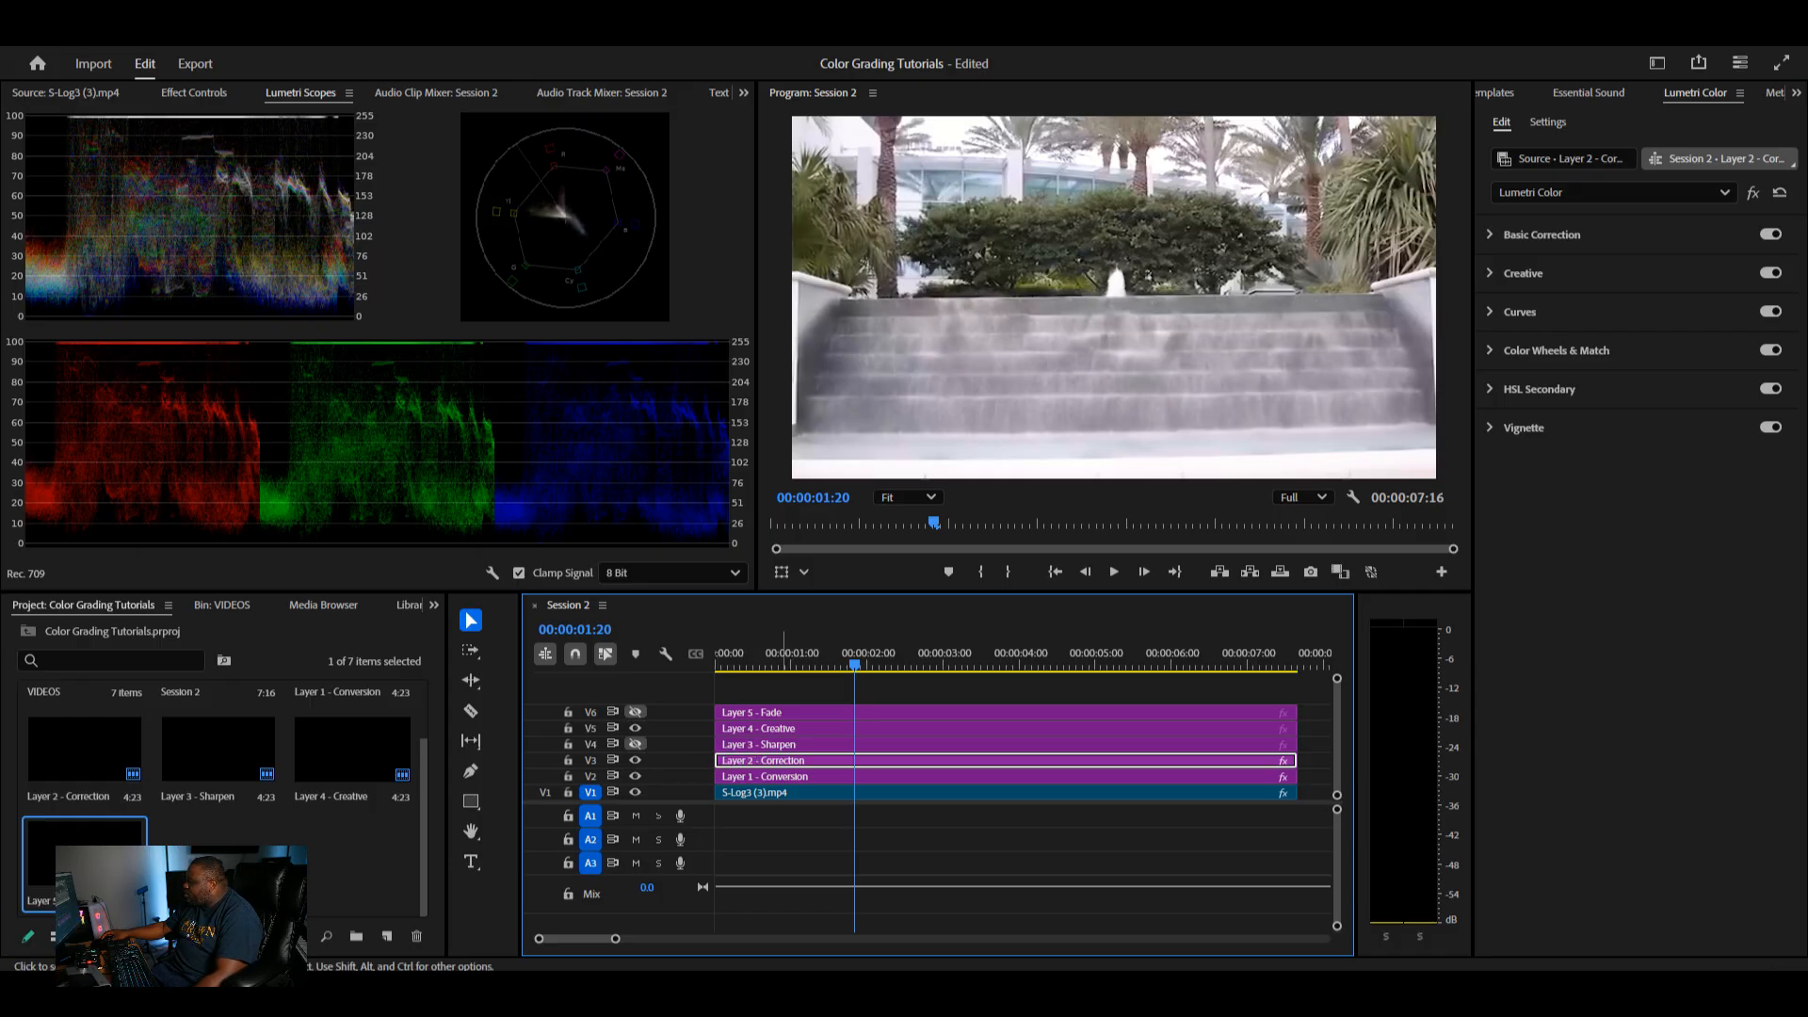
left_click(782, 728)
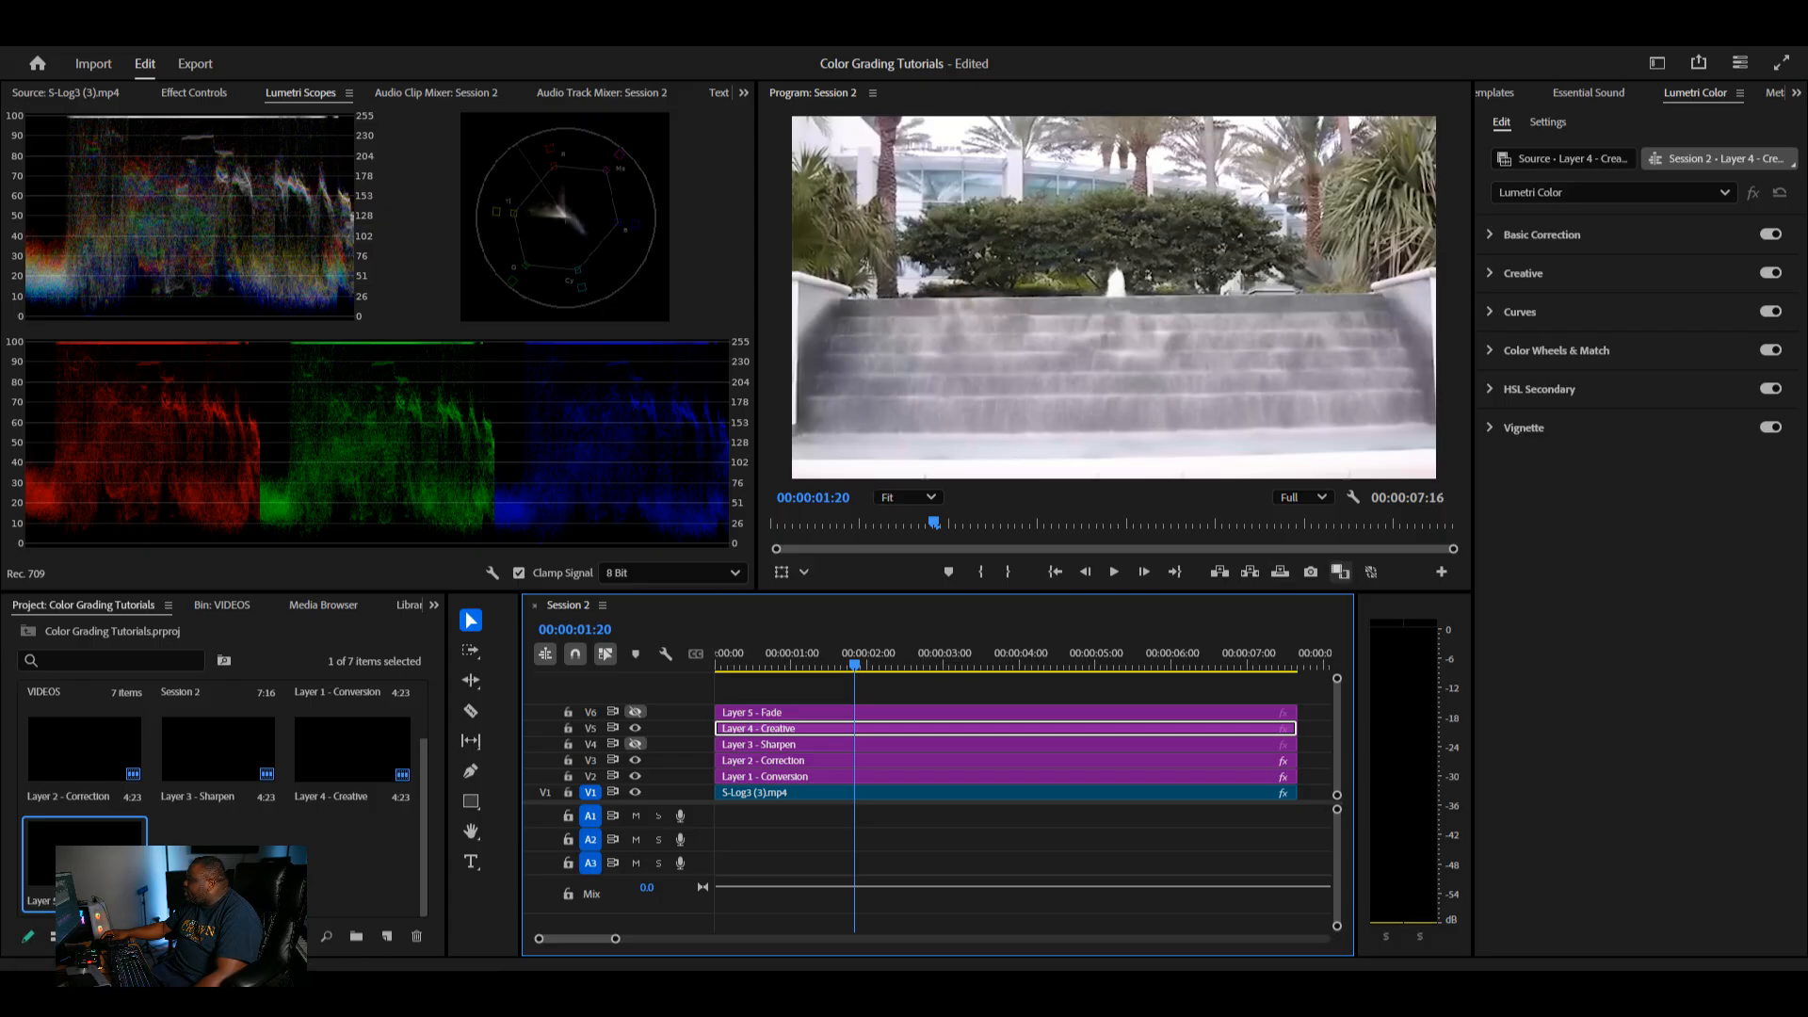
left_click(1542, 235)
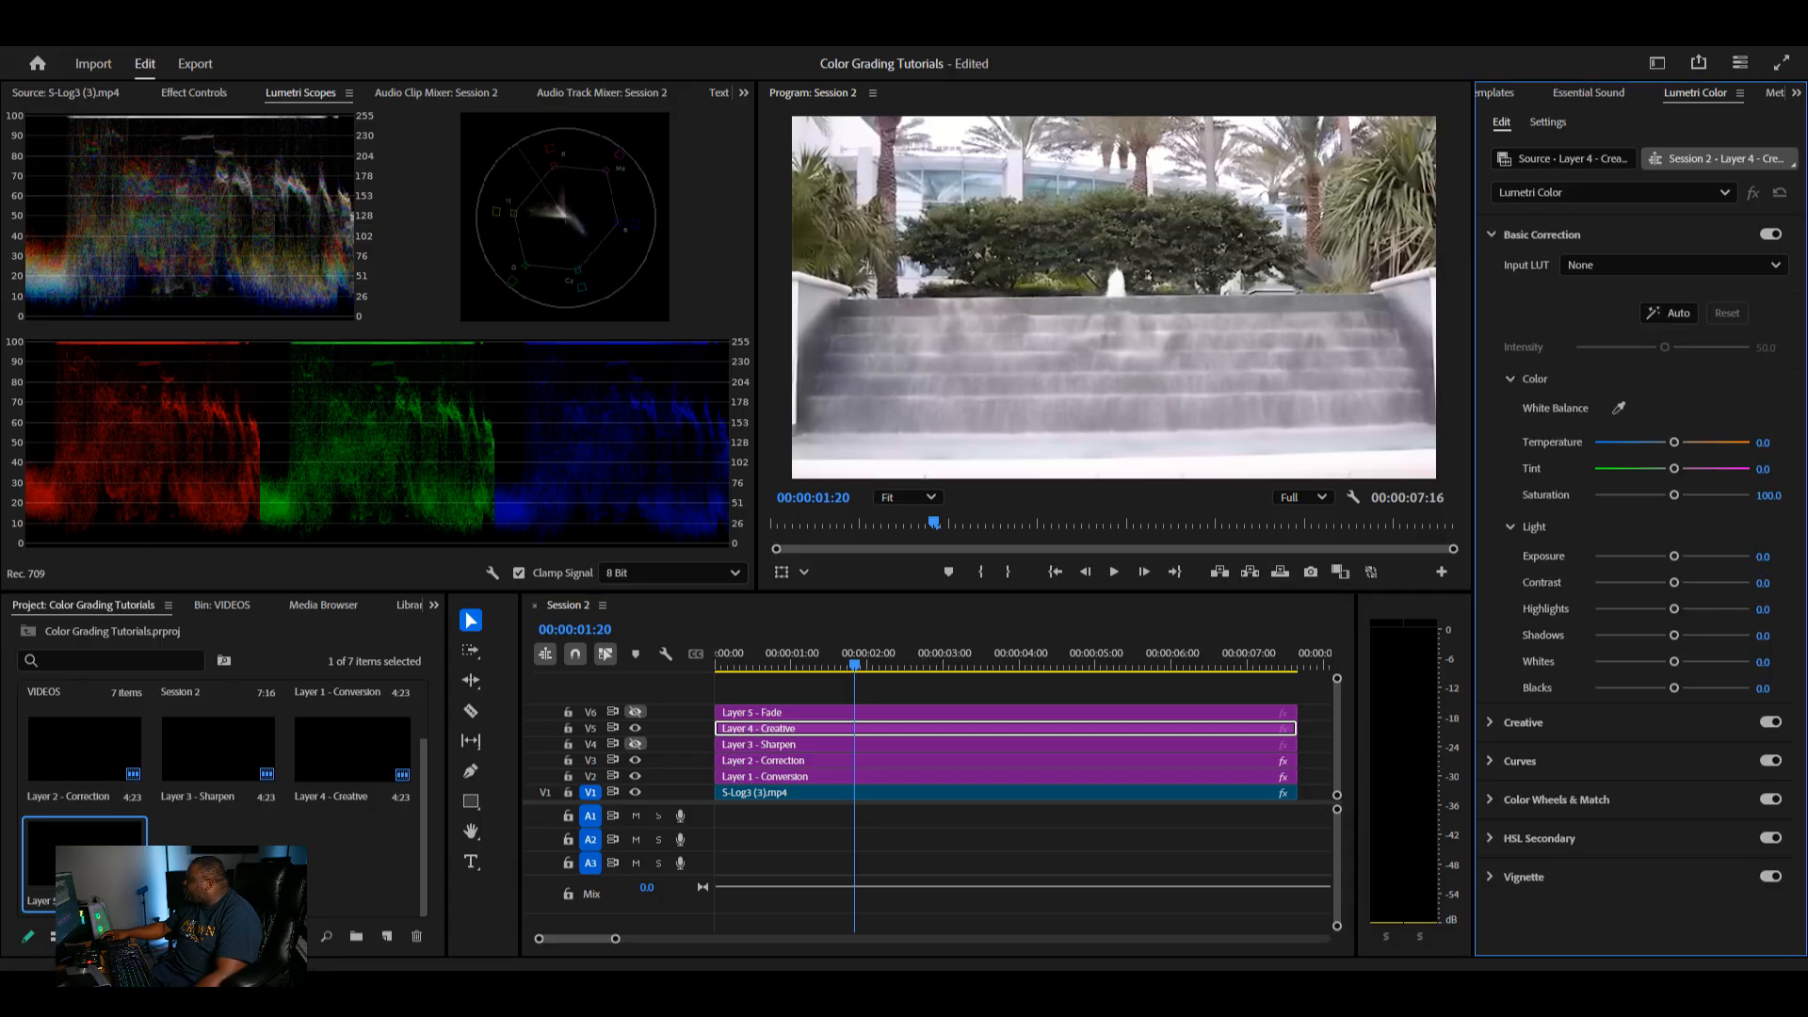
left_click(1542, 234)
left_click(1523, 273)
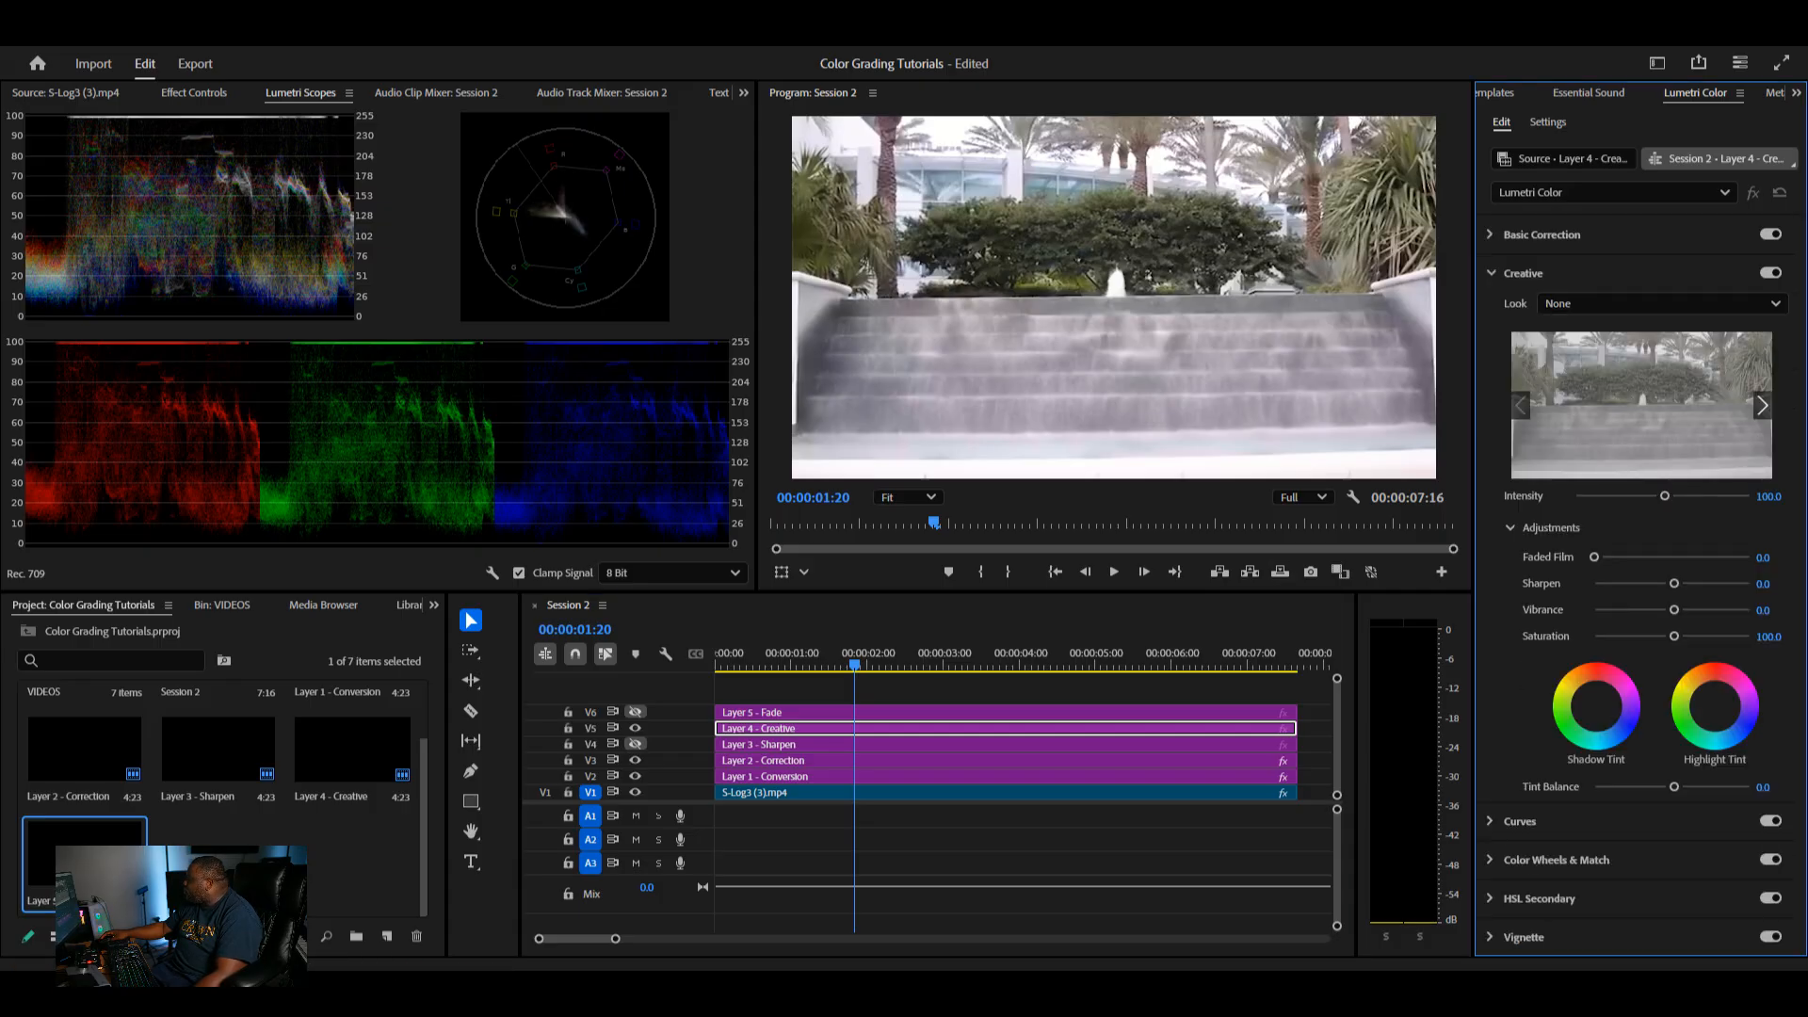
- Load Sony_SLog2_SLog3_New_Creative_3.cube from the Creative LUTs folder as the Look of Layer 4 - Creative
left_click(1663, 303)
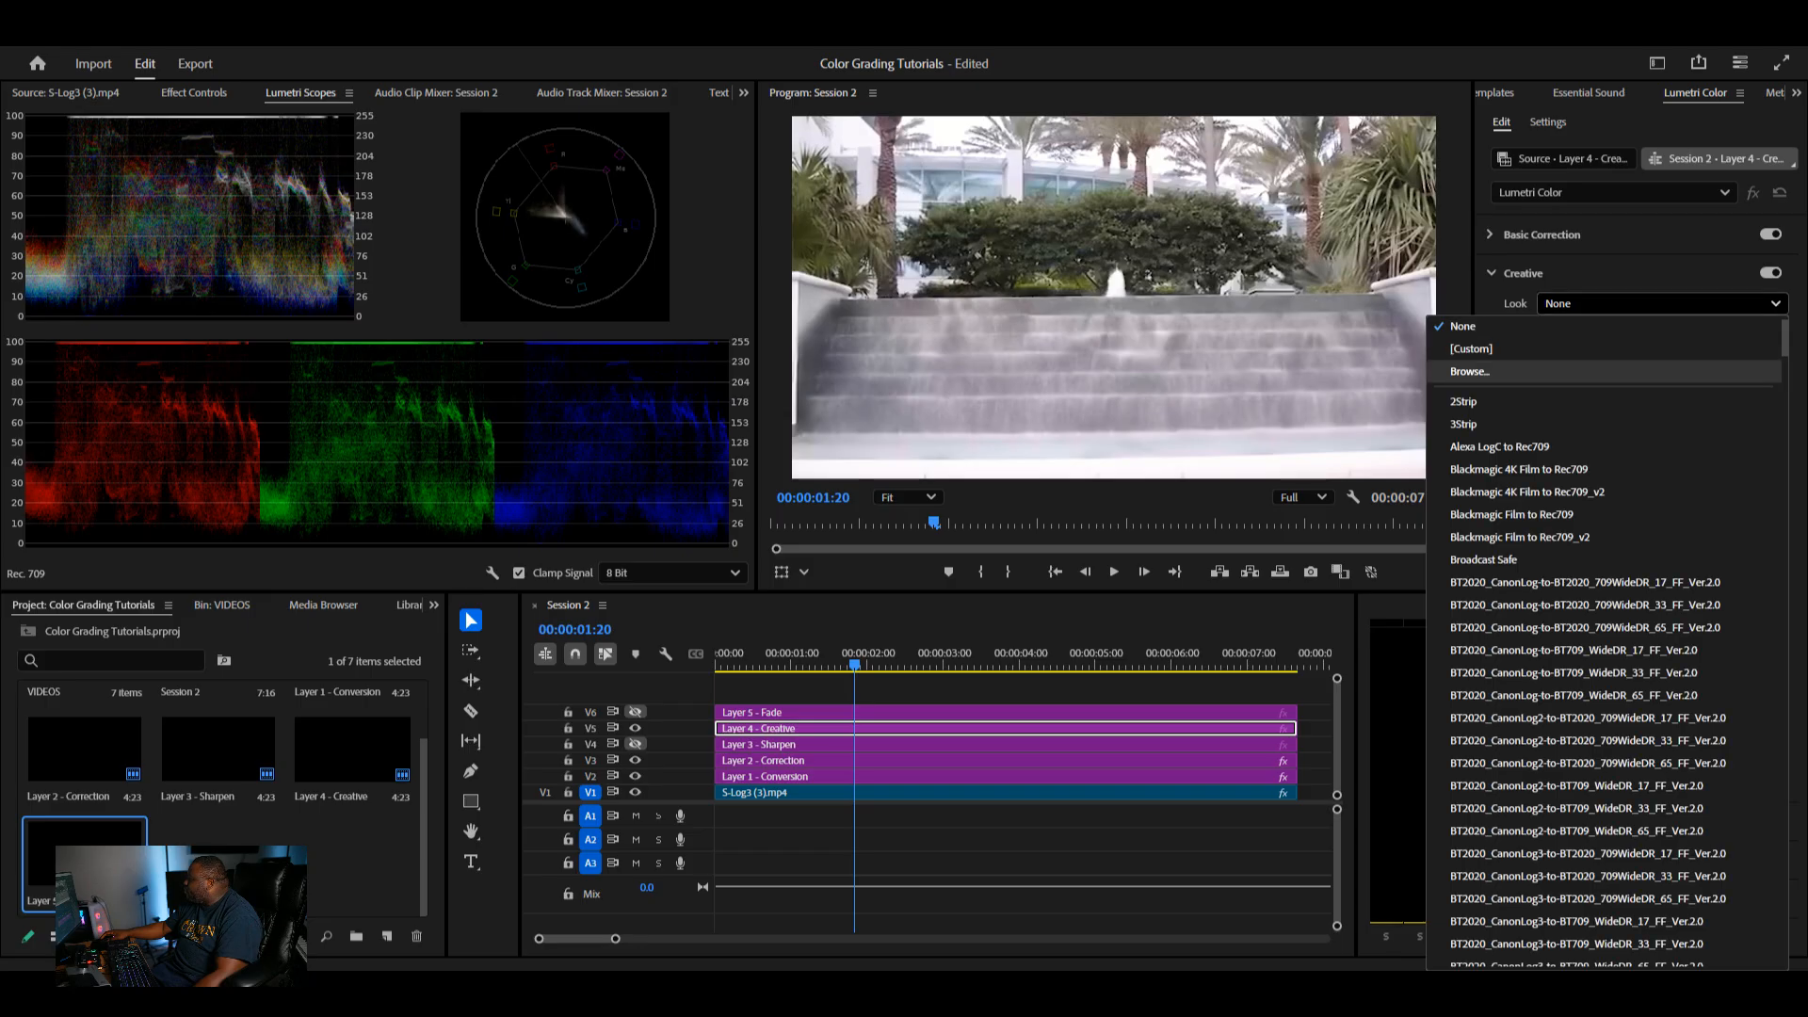
left_click(1564, 373)
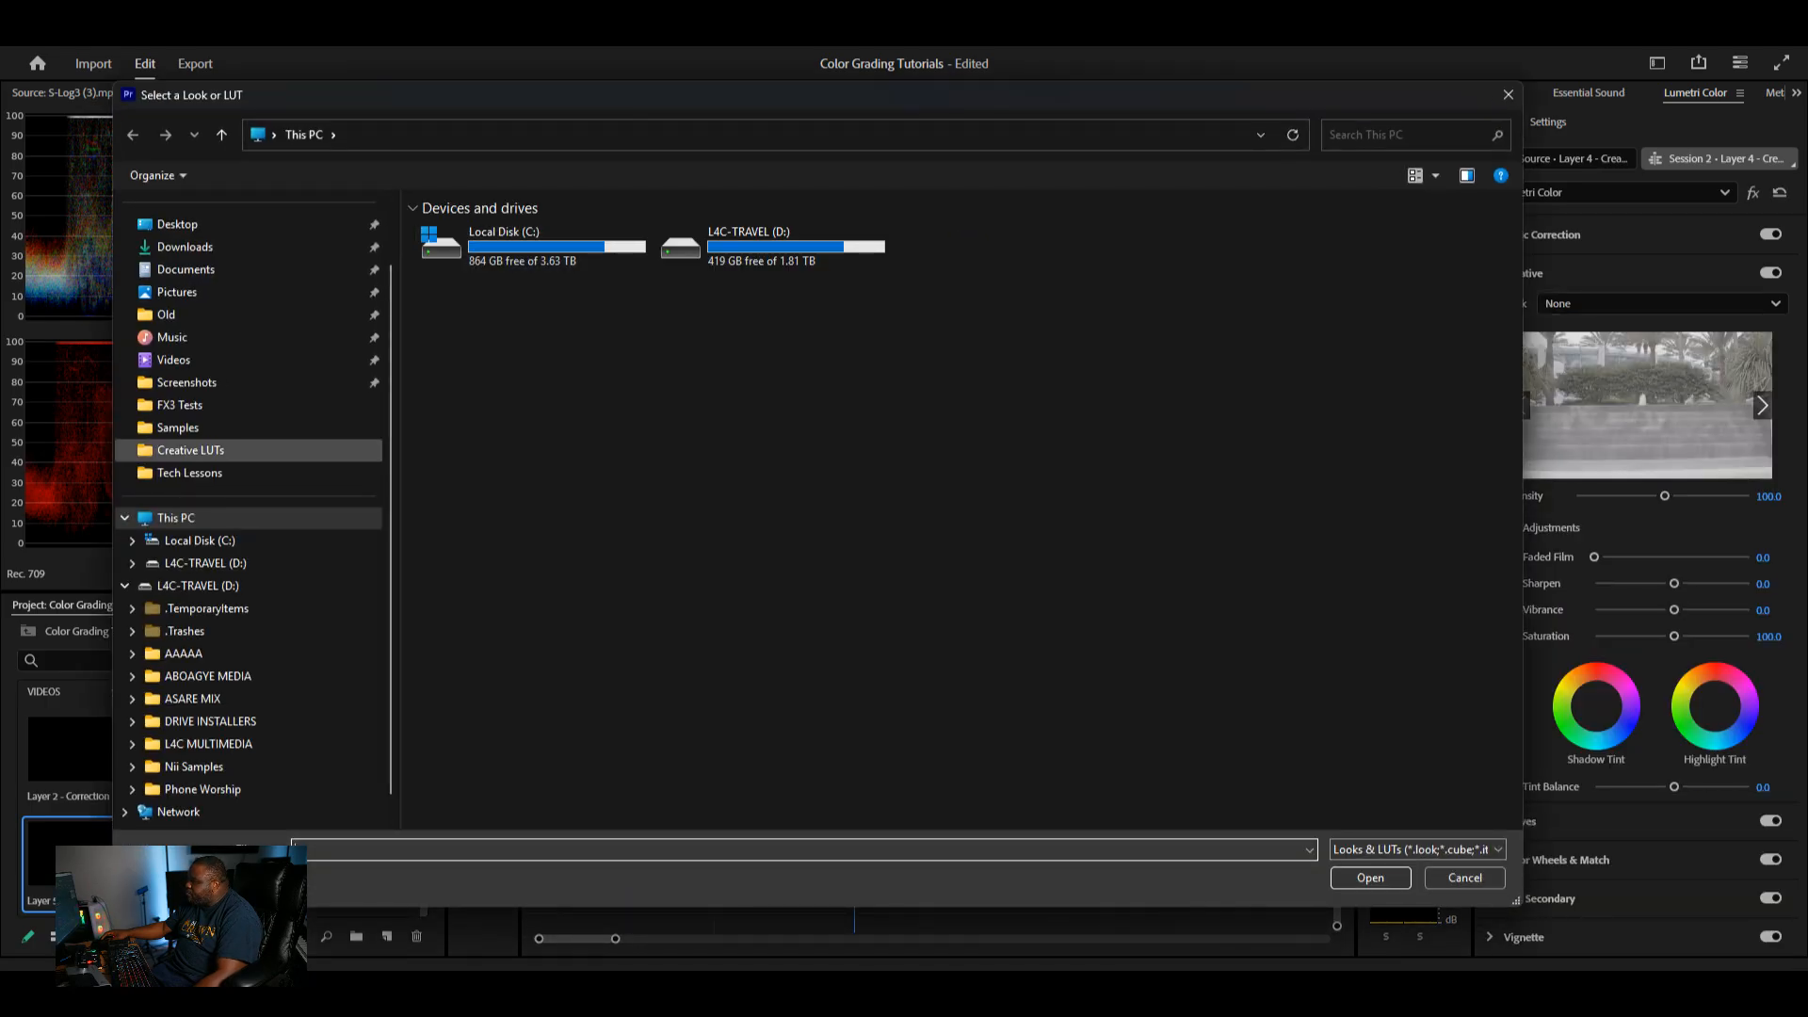
left_click(190, 450)
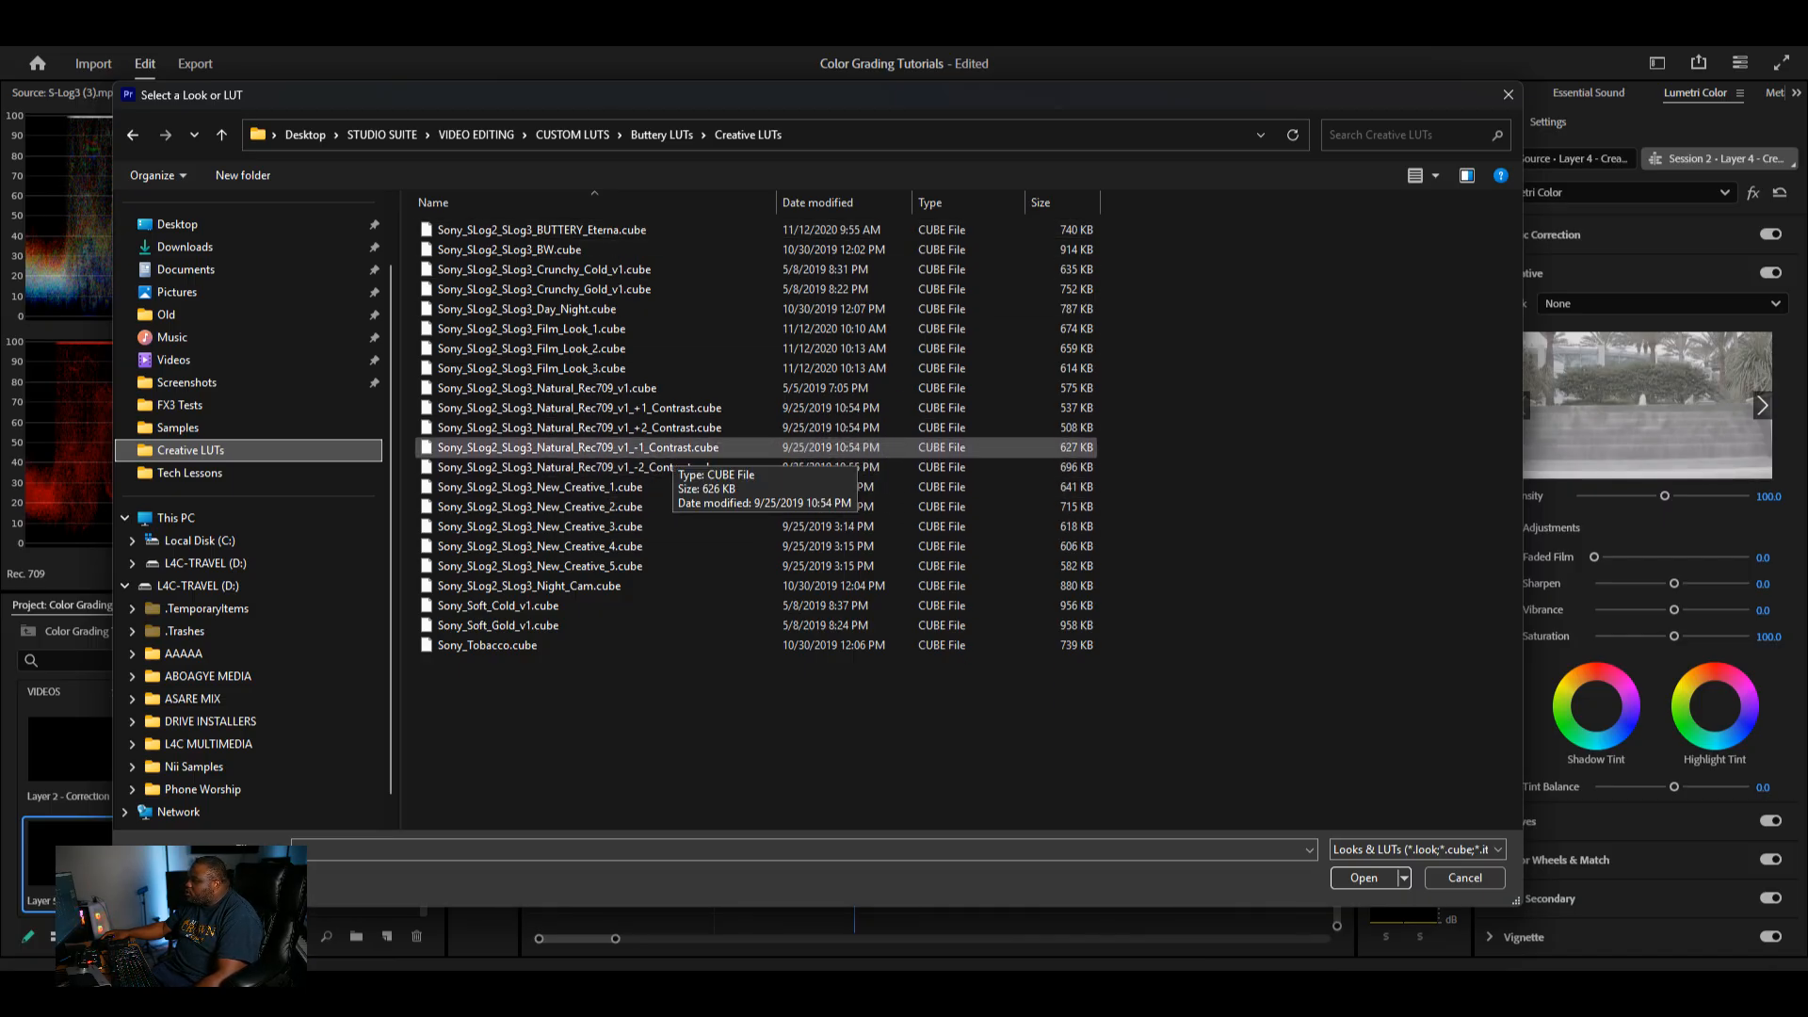
left_click(539, 526)
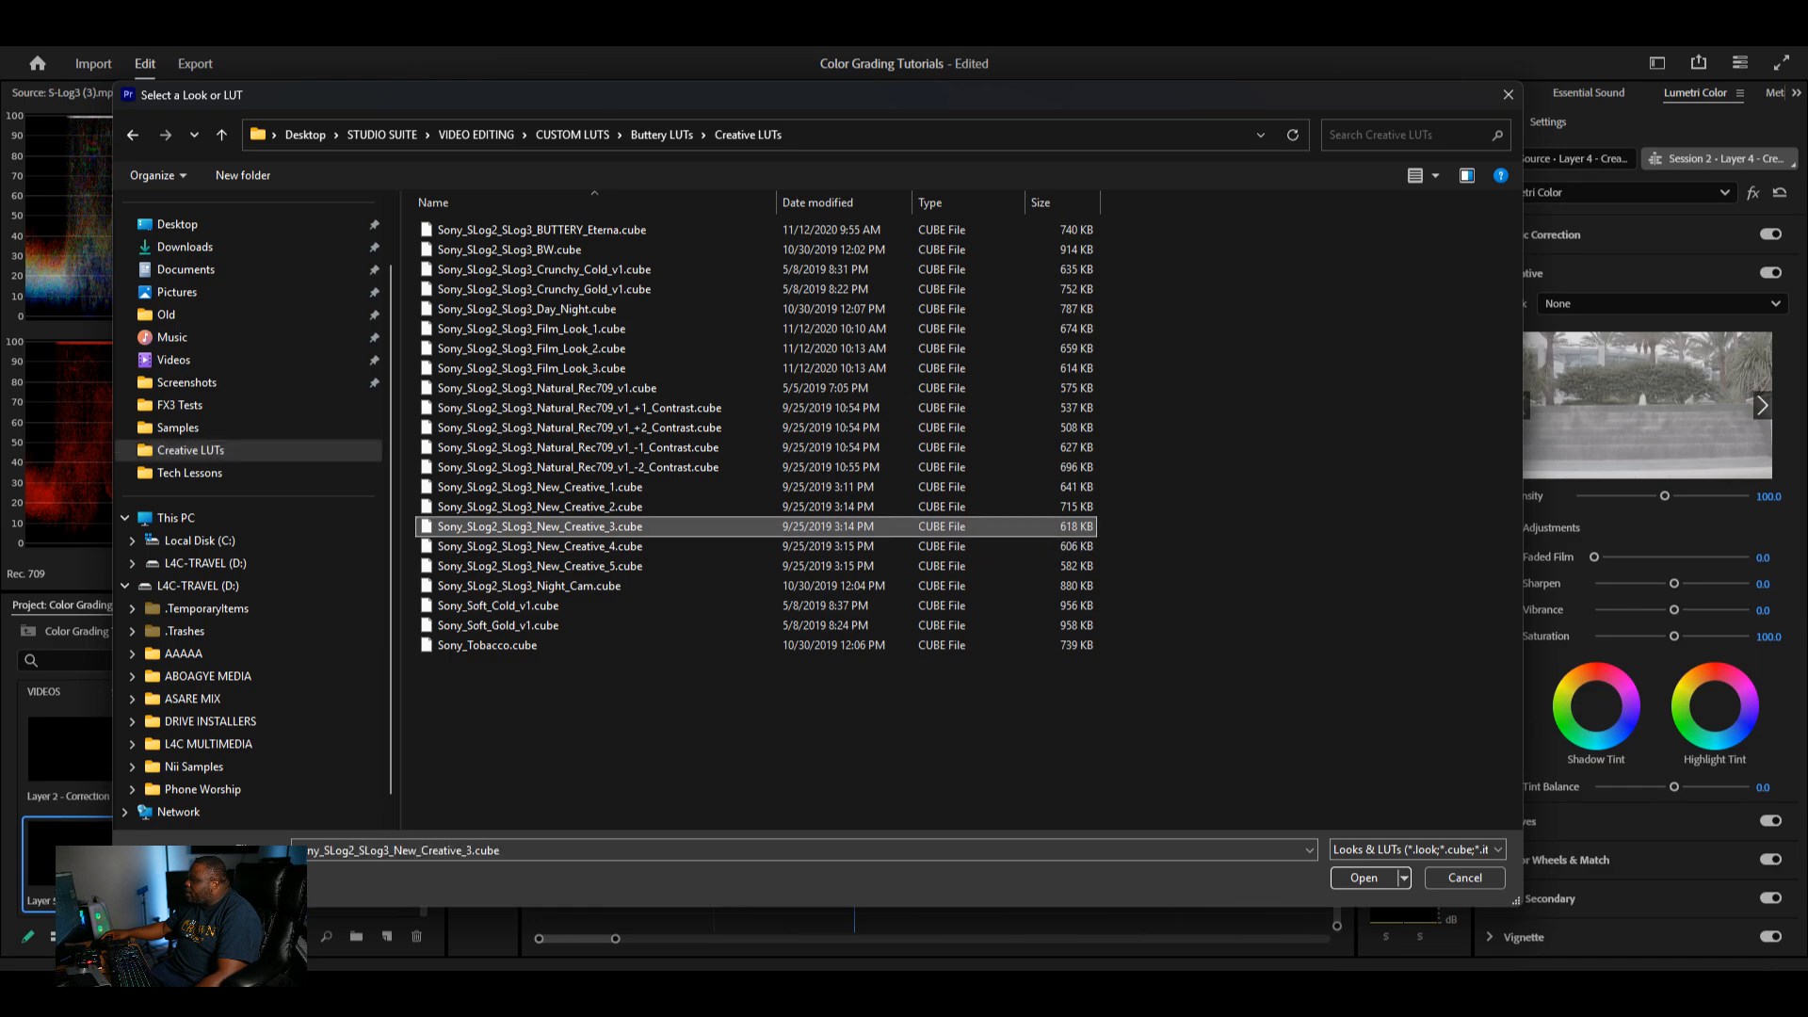
left_click(1364, 877)
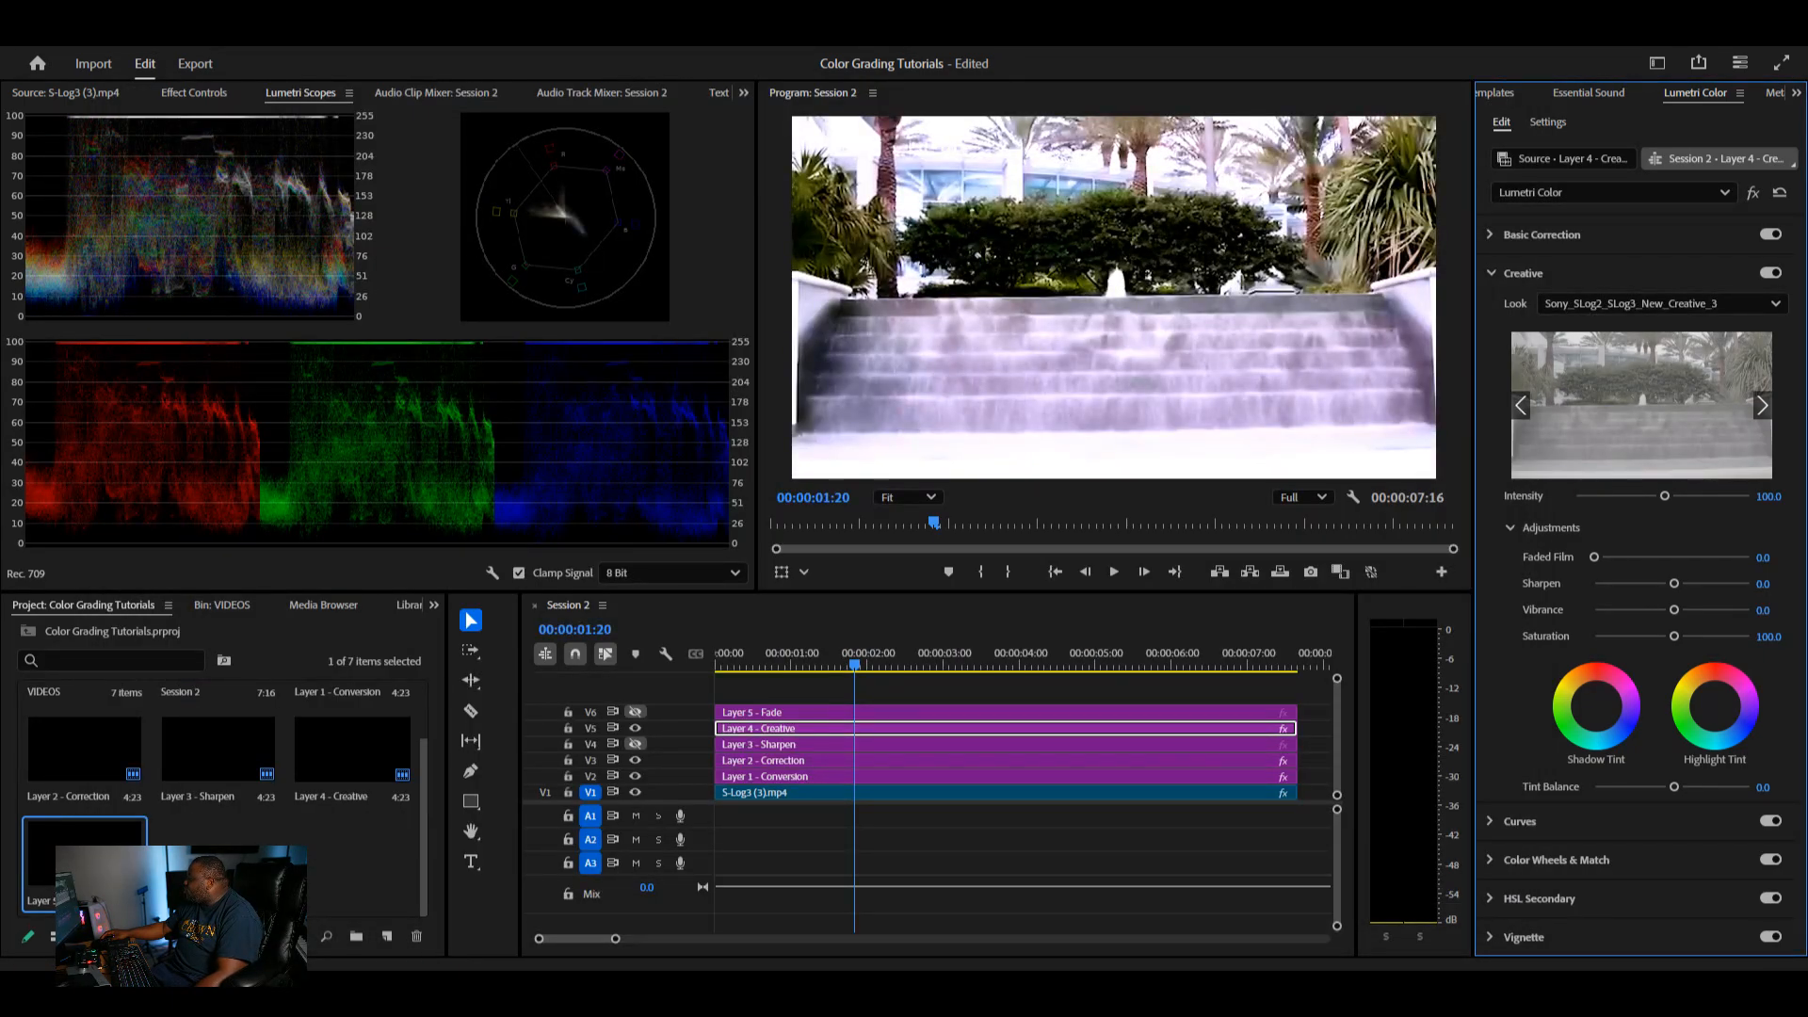
- Try Sony_SLog2_SLog3_New_Creative_5.cube as the creative Look on Layer 4
left_click(1658, 304)
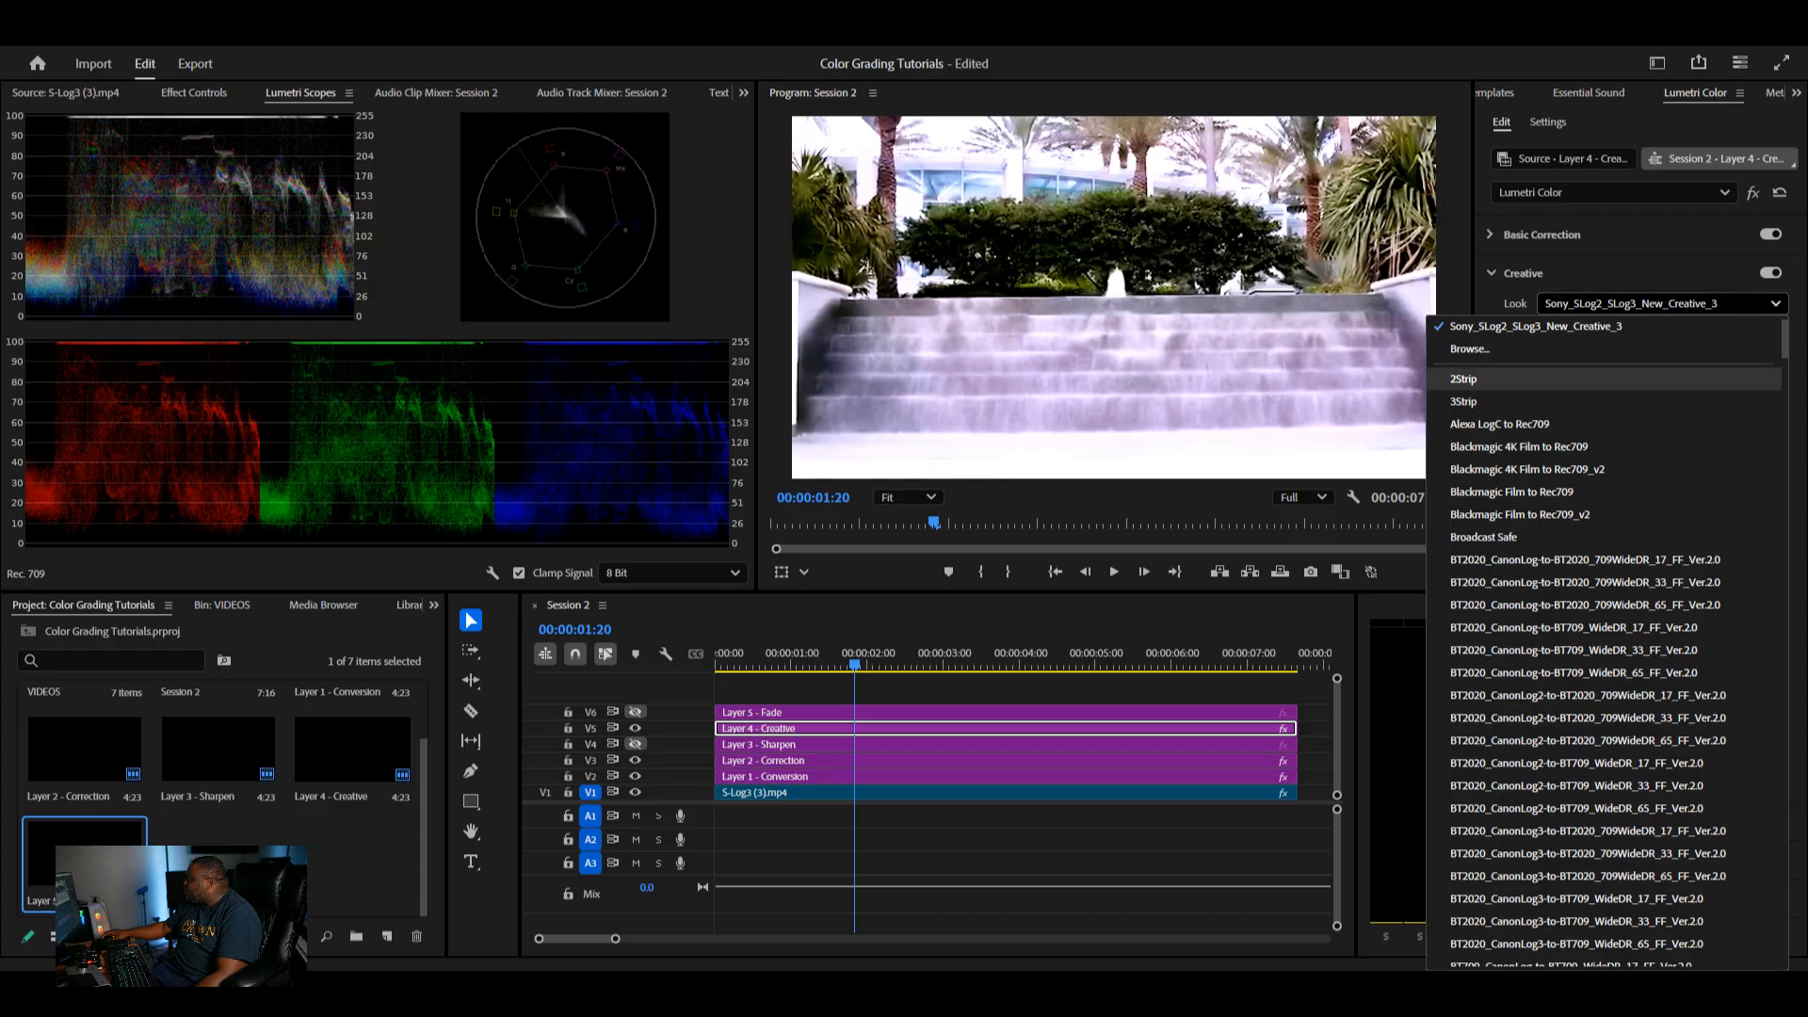
left_click(1470, 348)
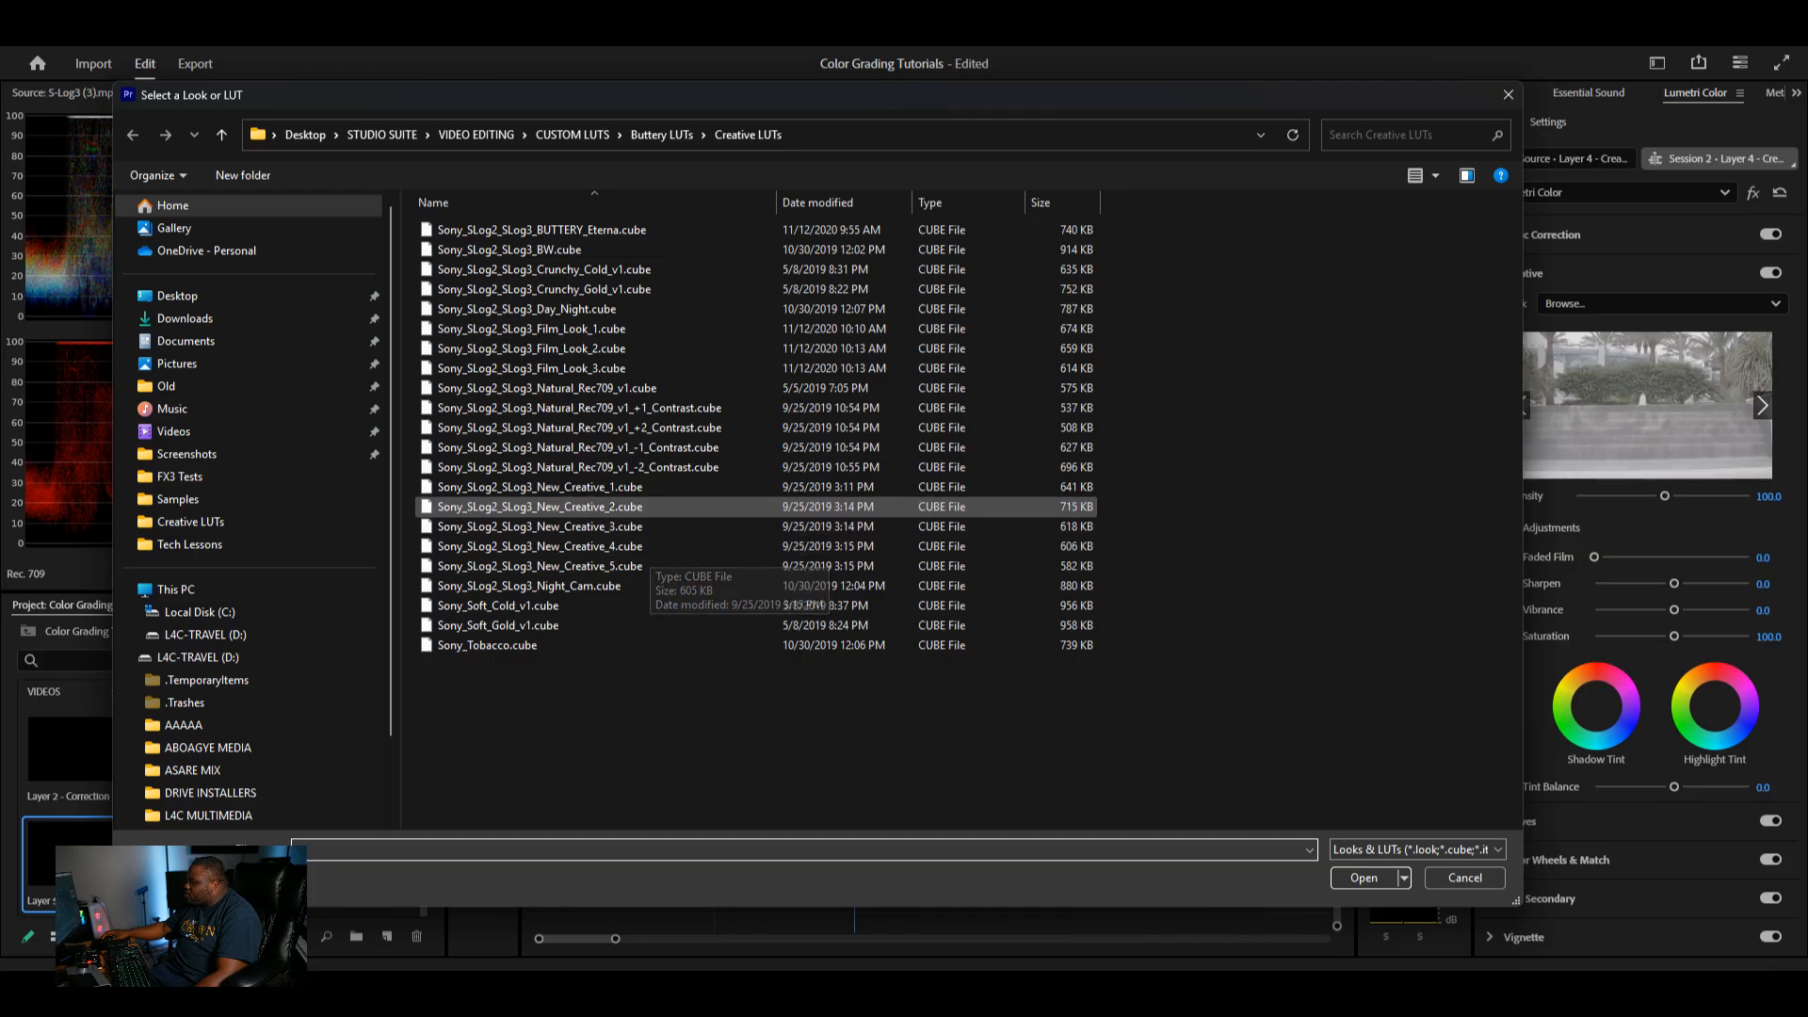
left_click(647, 566)
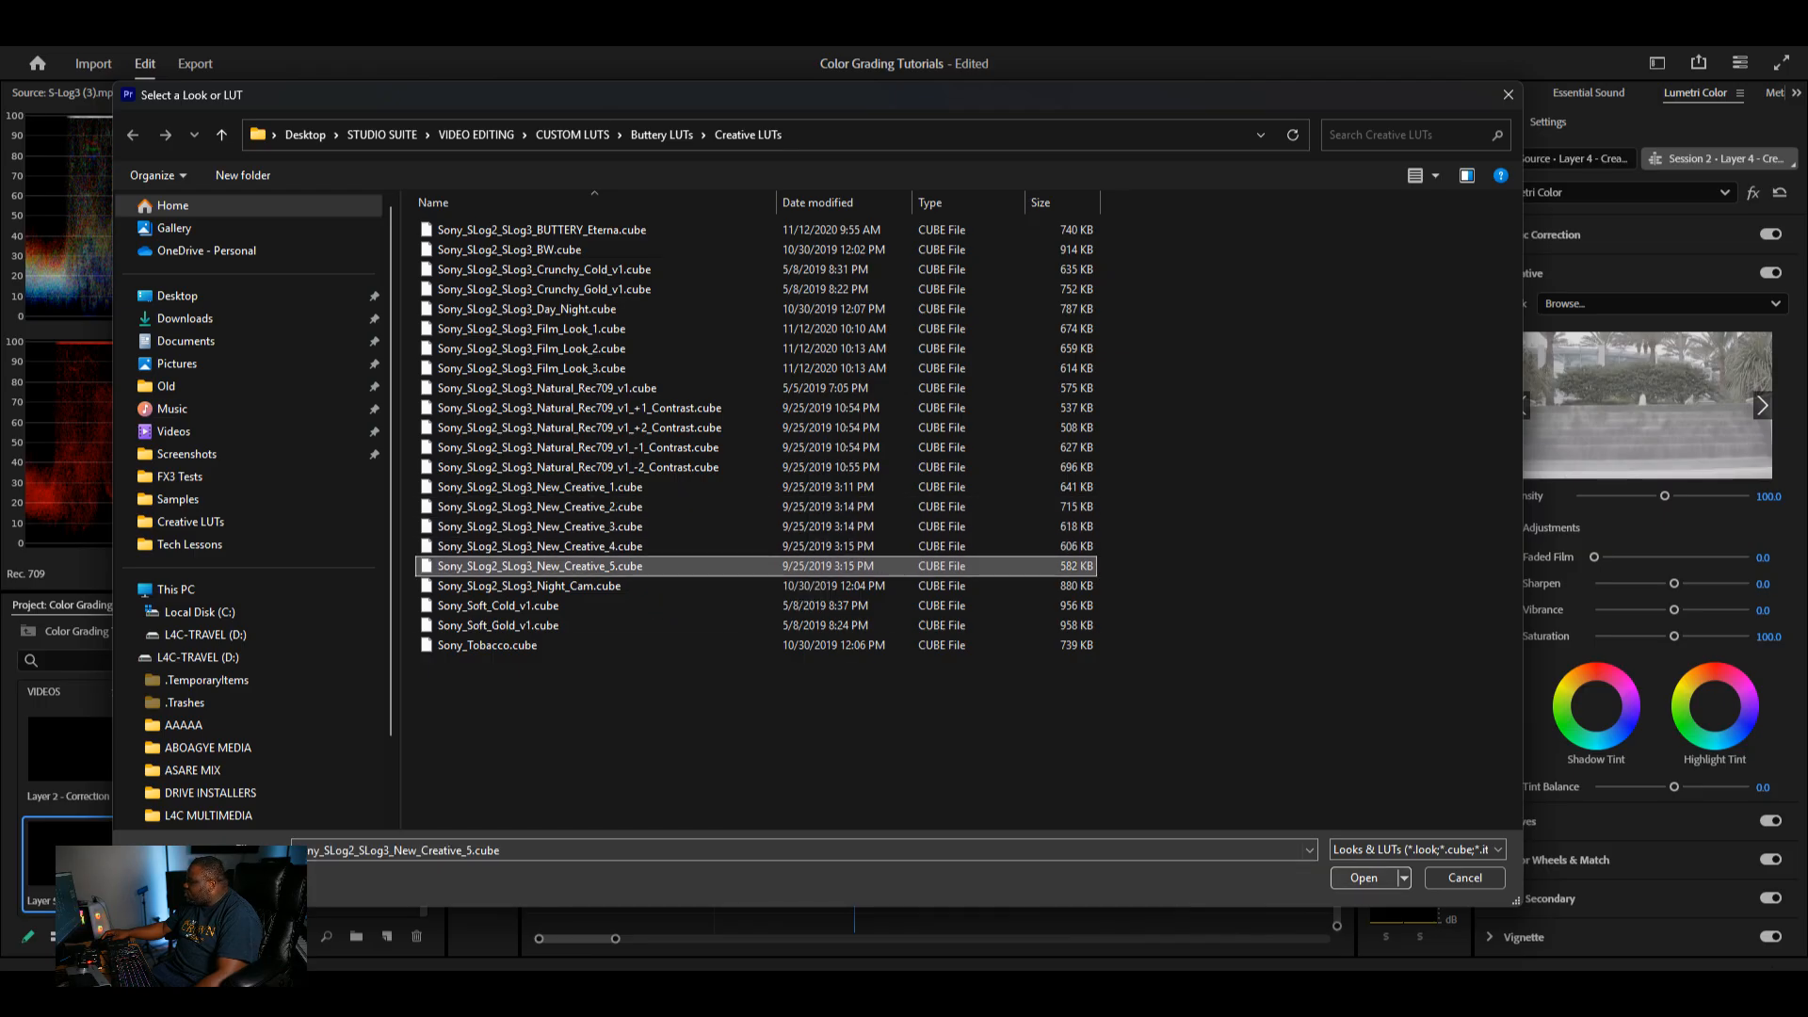
left_click(1364, 878)
- Try Sony_Soft_Gold_v1.cube as the creative Look on Layer 4
left_click(1662, 303)
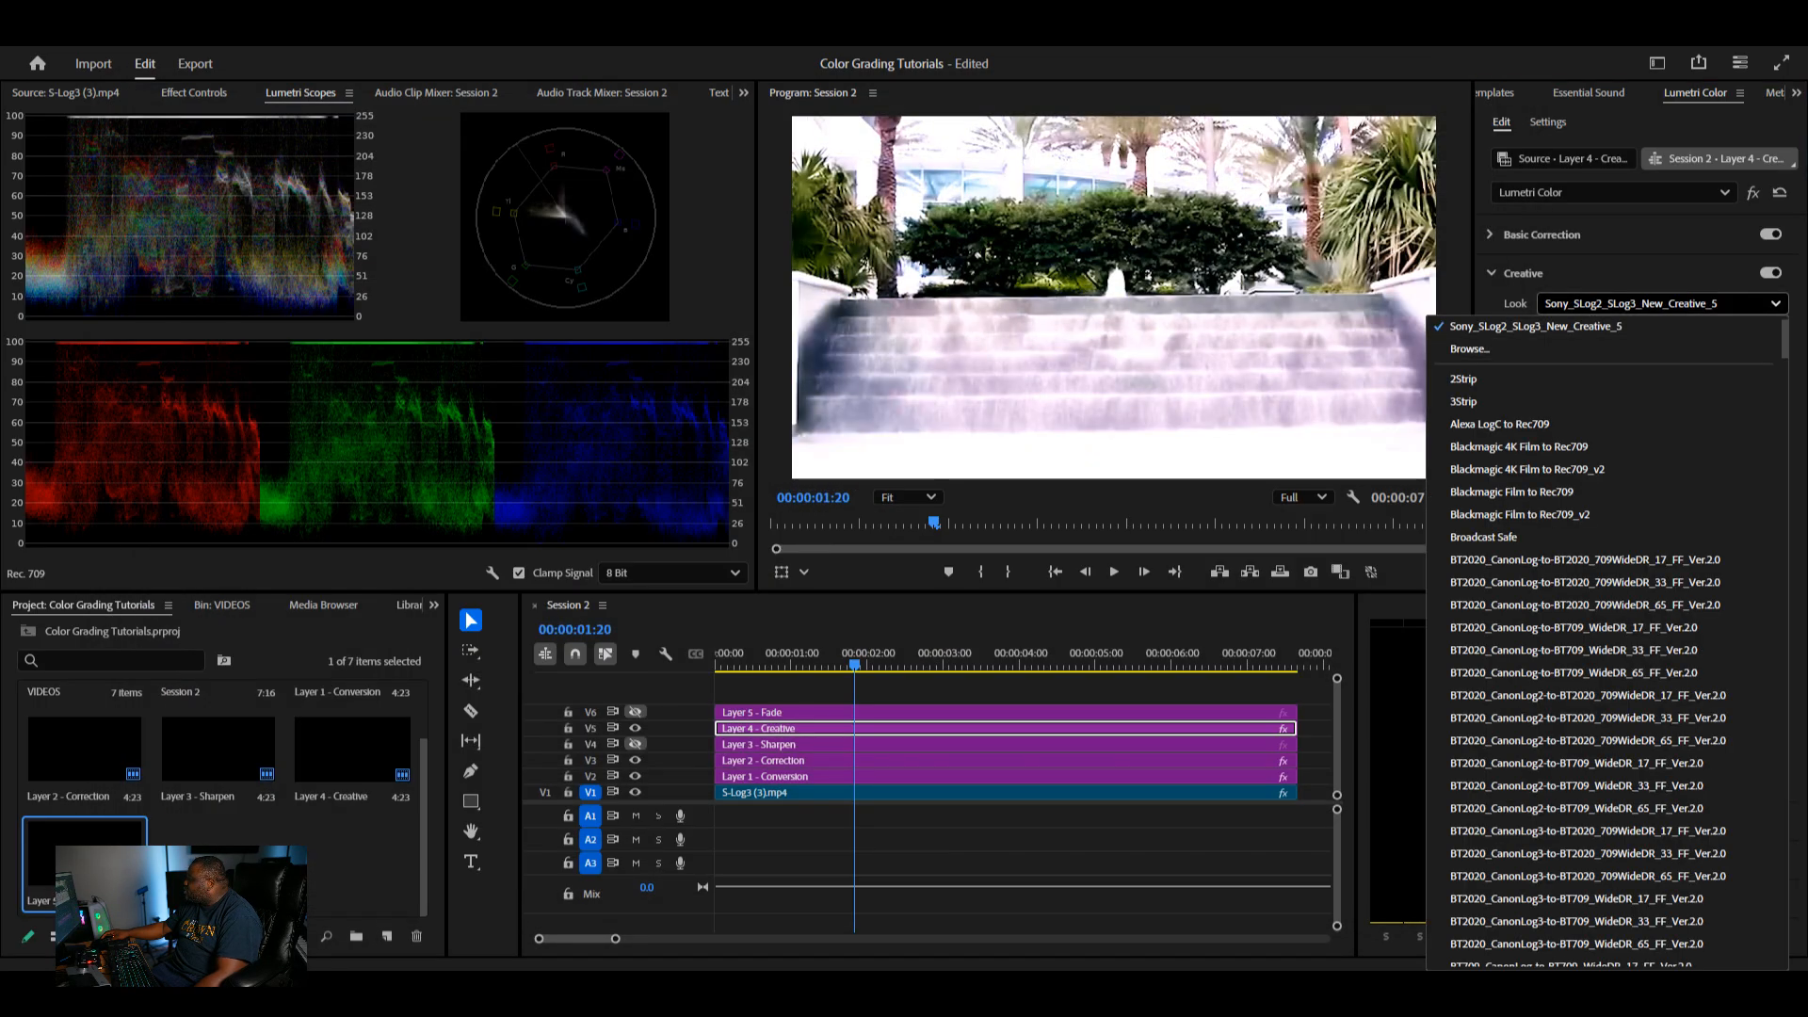
left_click(1568, 348)
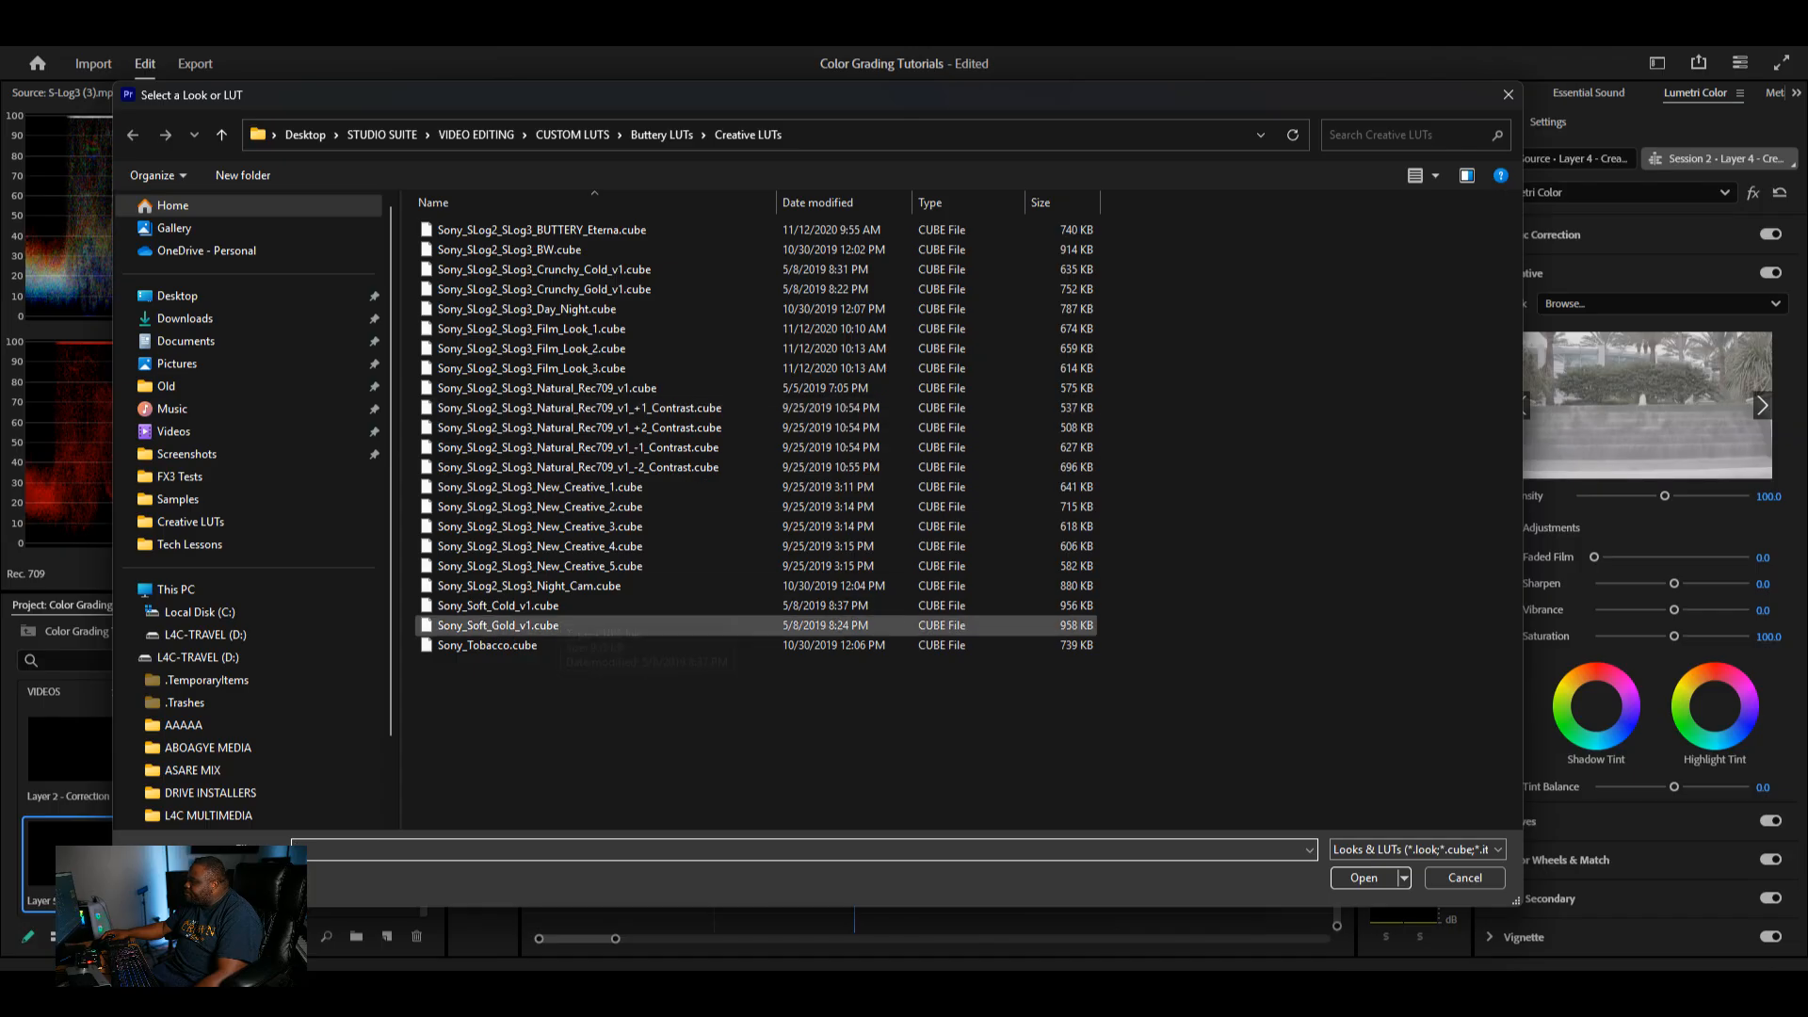
left_click(500, 626)
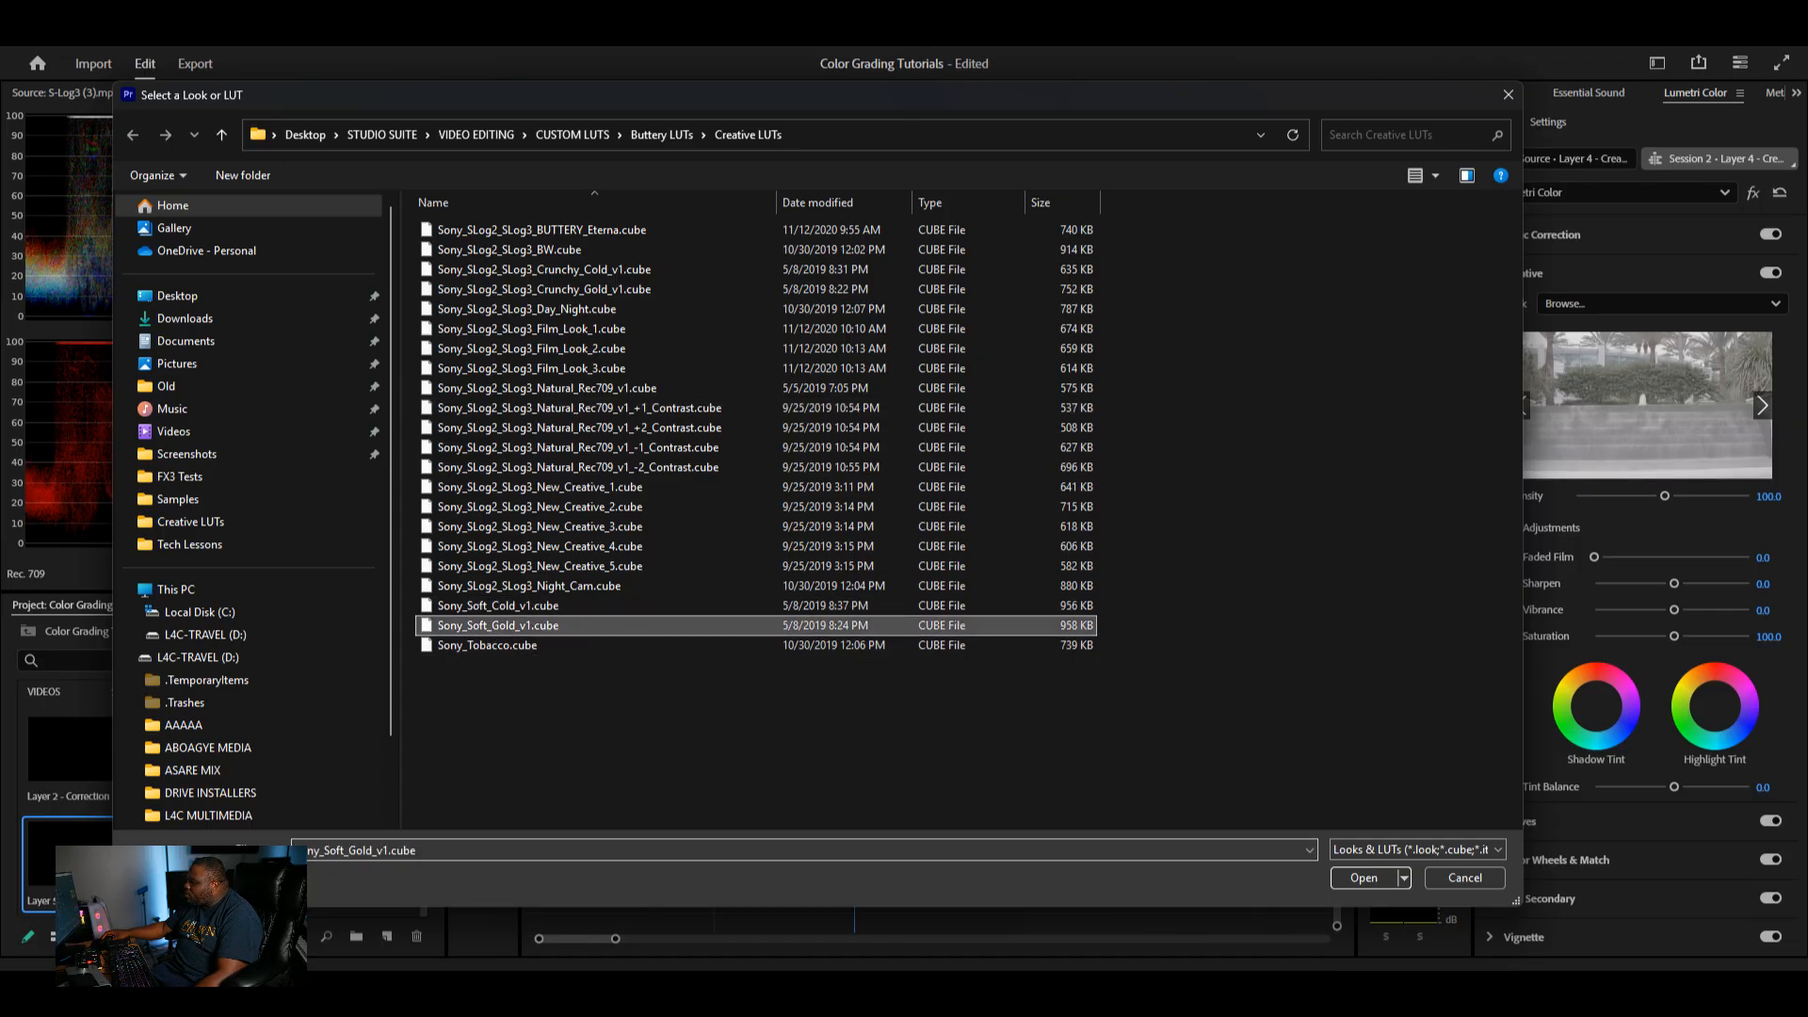
left_click(1364, 878)
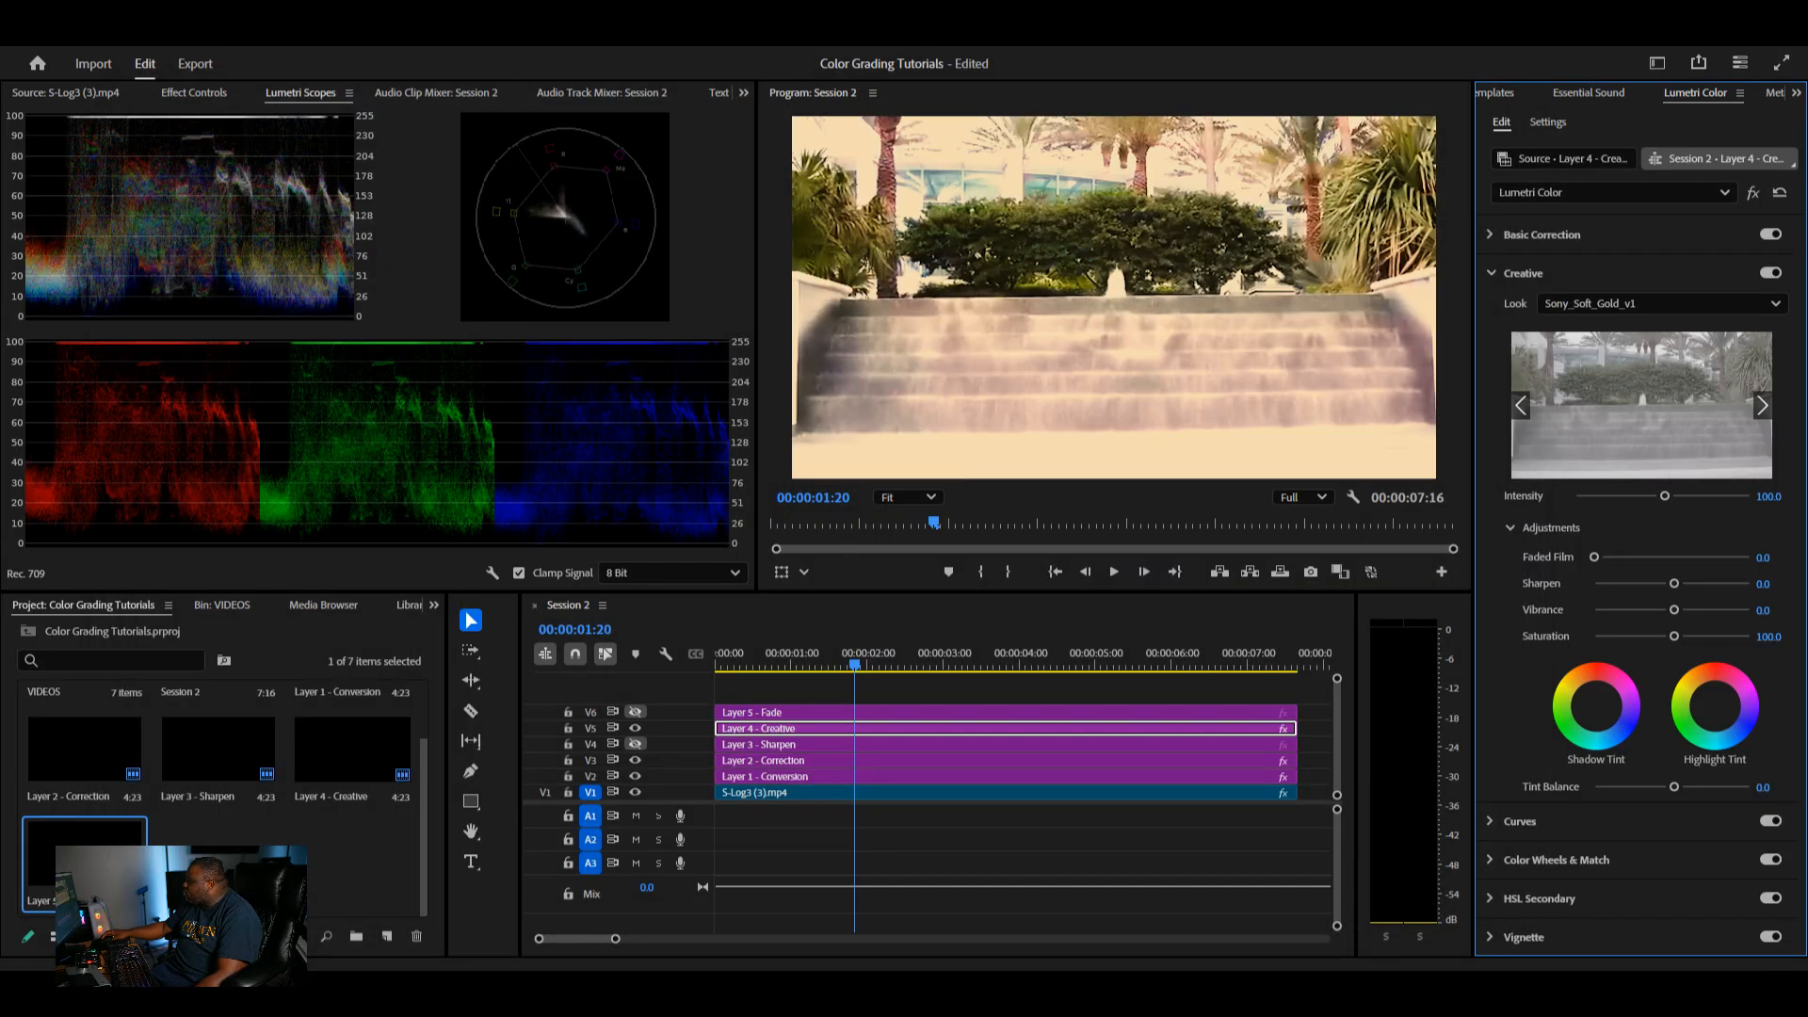
- Try the Look Neutral A7s3_Sl2sg3c_65x.cube from the Phantom LUTs' A7s3 Phntm Arri LUTs G8, 65x, SLog2+Sgamut3cine folder and compare Layer 4 off and on
left_click(1662, 303)
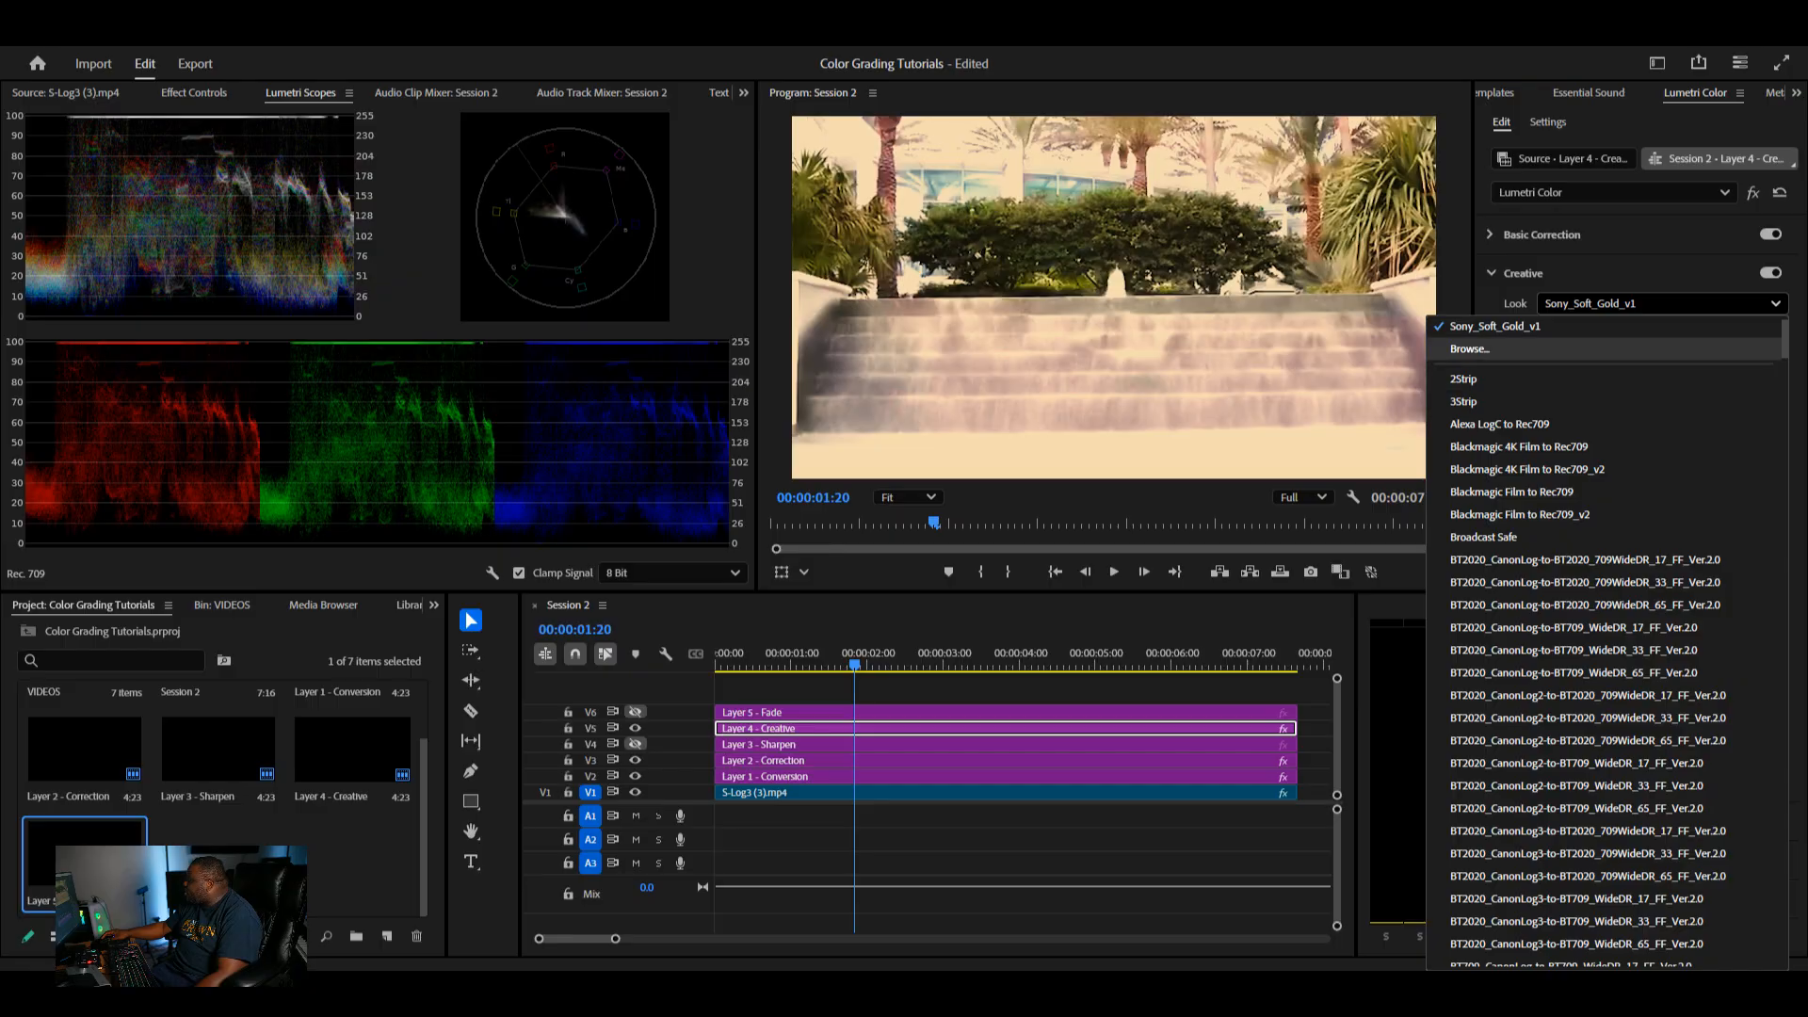
left_click(1569, 348)
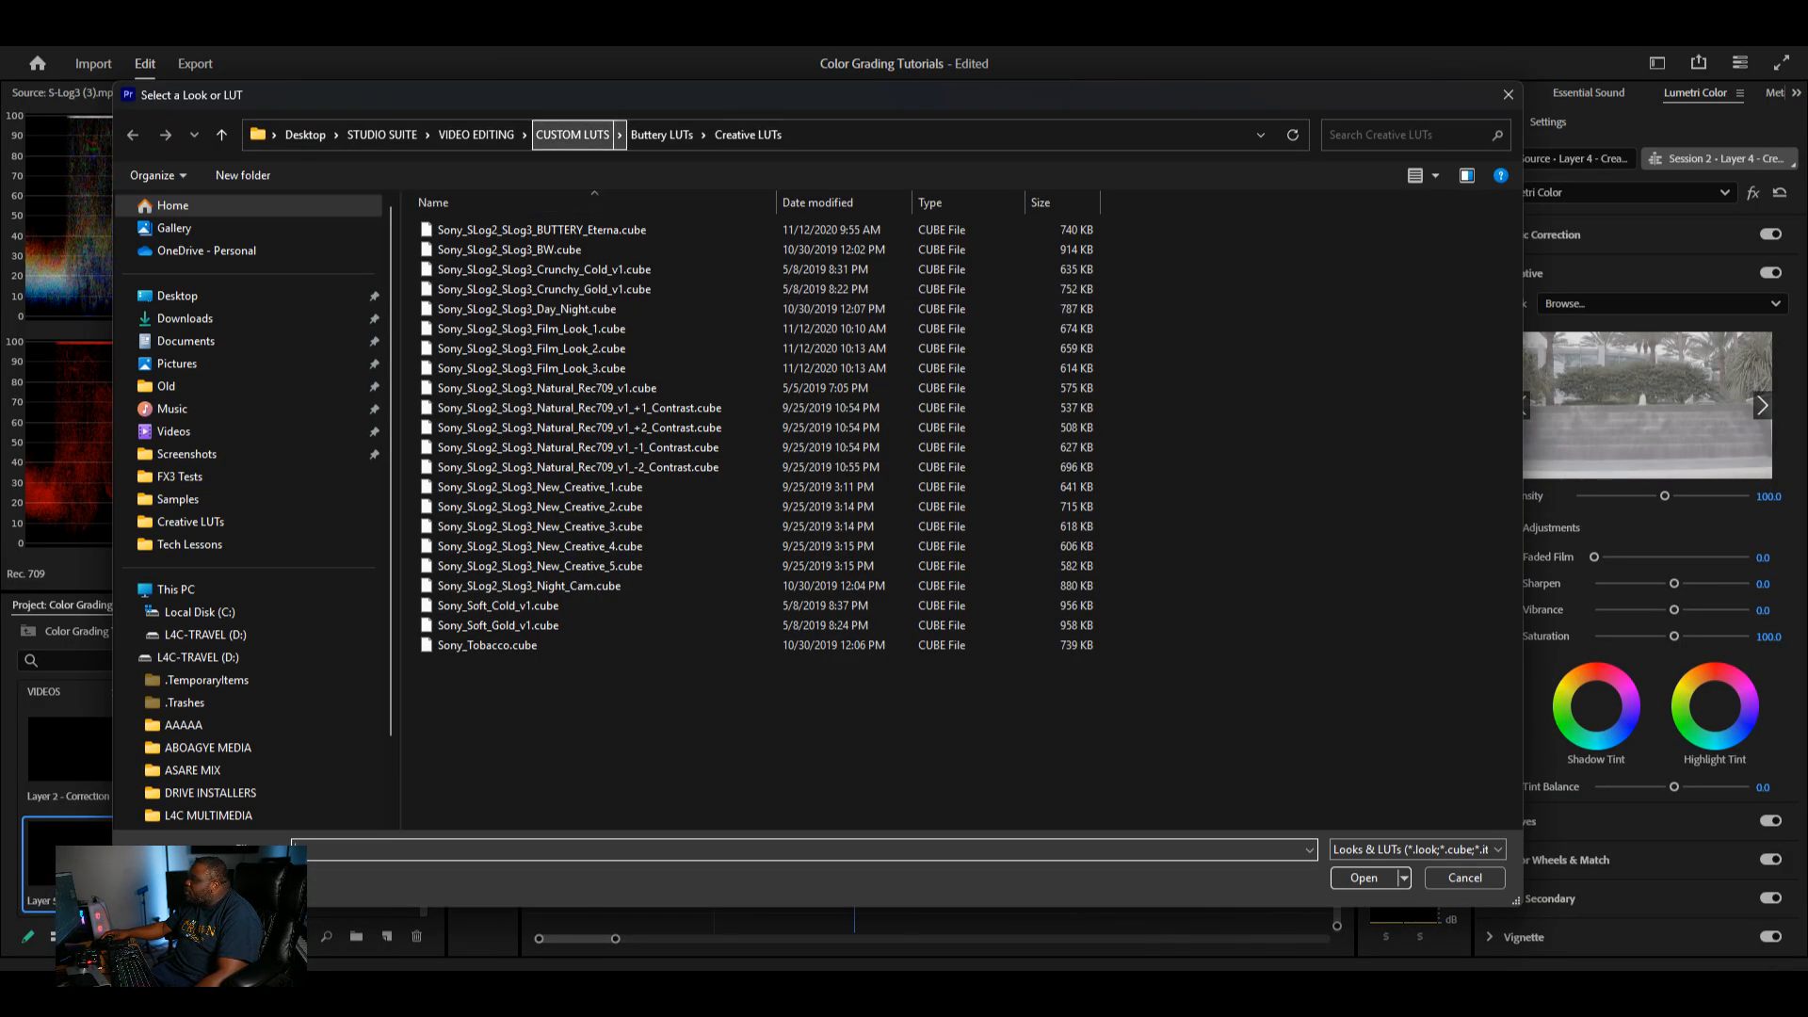
left_click(573, 135)
double_click(489, 348)
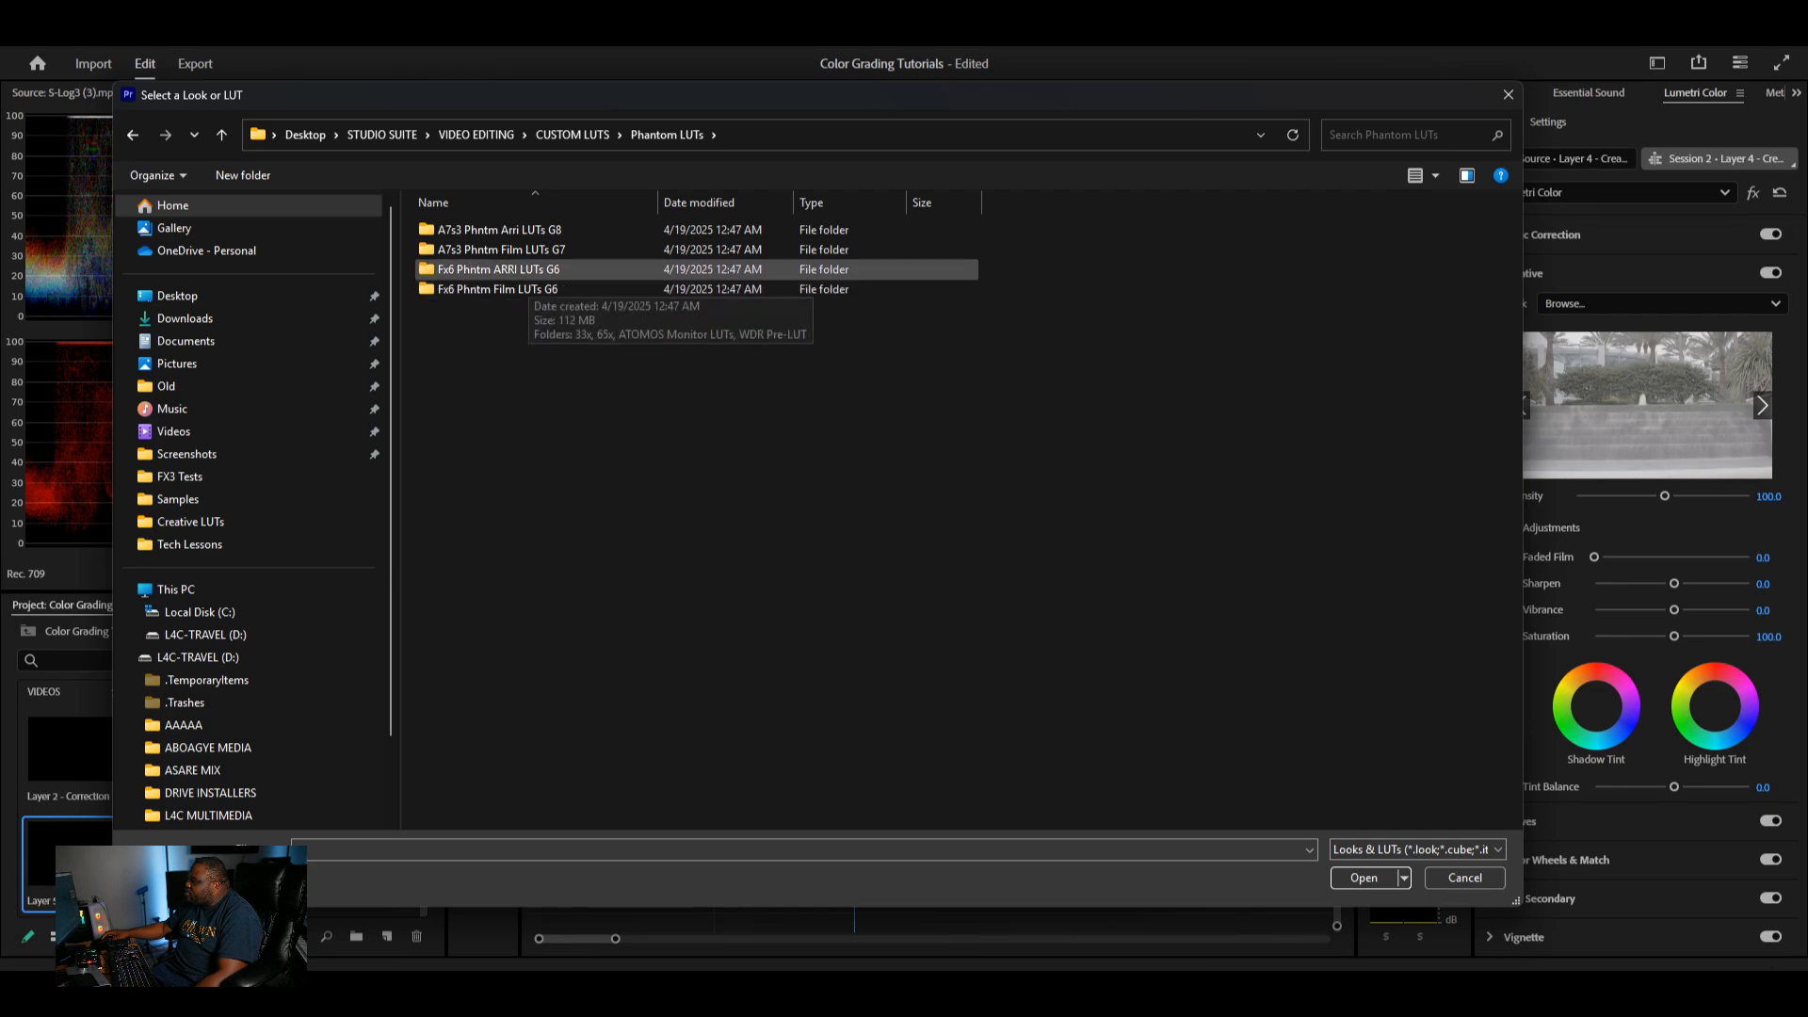
double_click(499, 229)
double_click(471, 249)
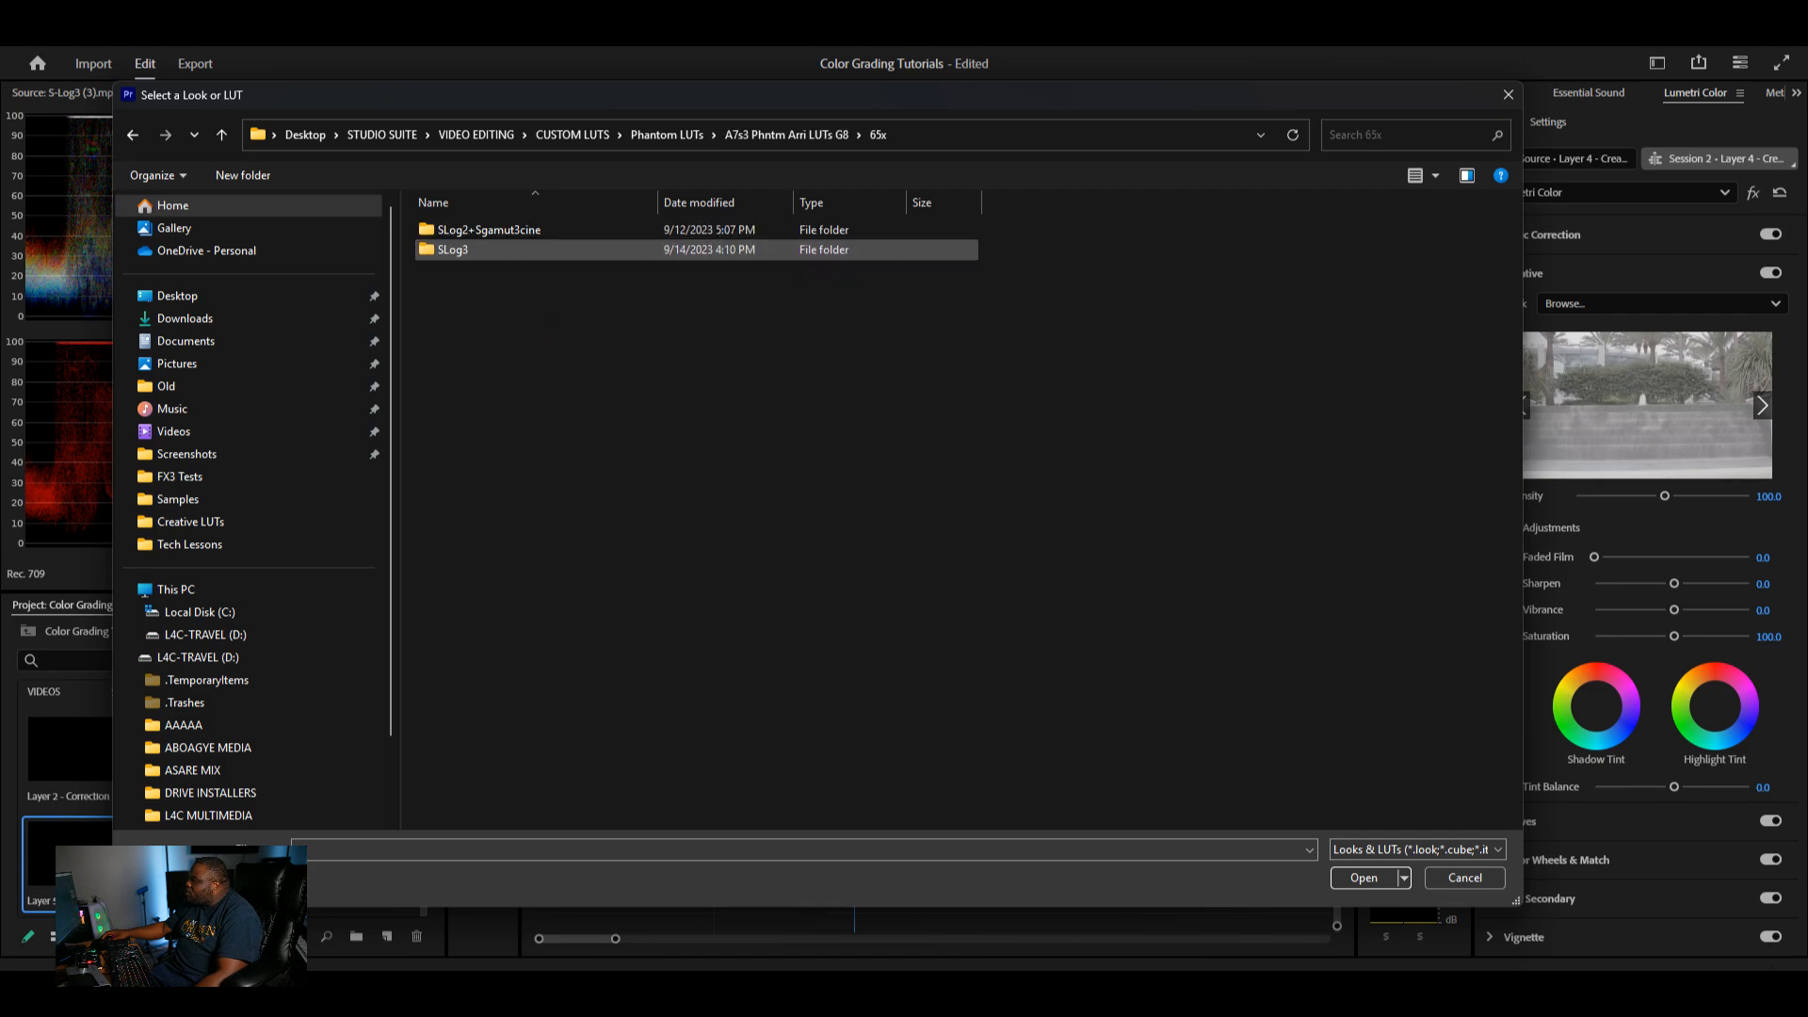
double_click(489, 229)
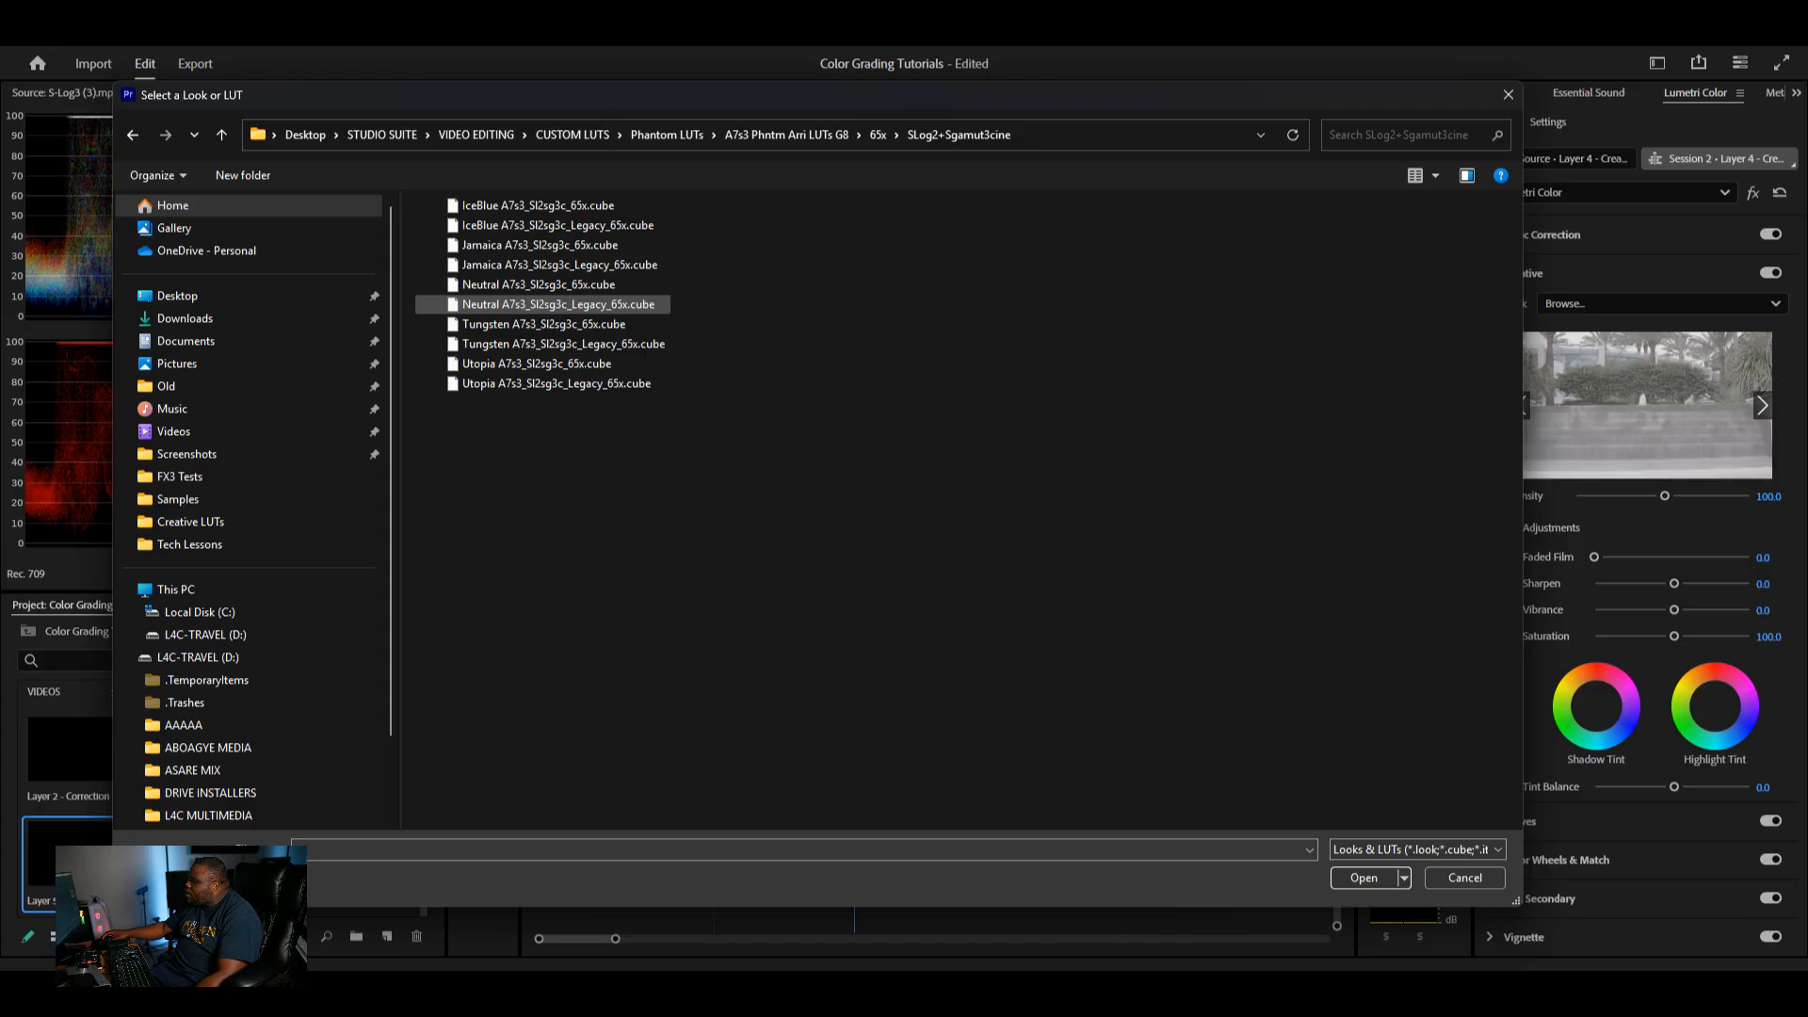
left_click(537, 284)
left_click(1363, 878)
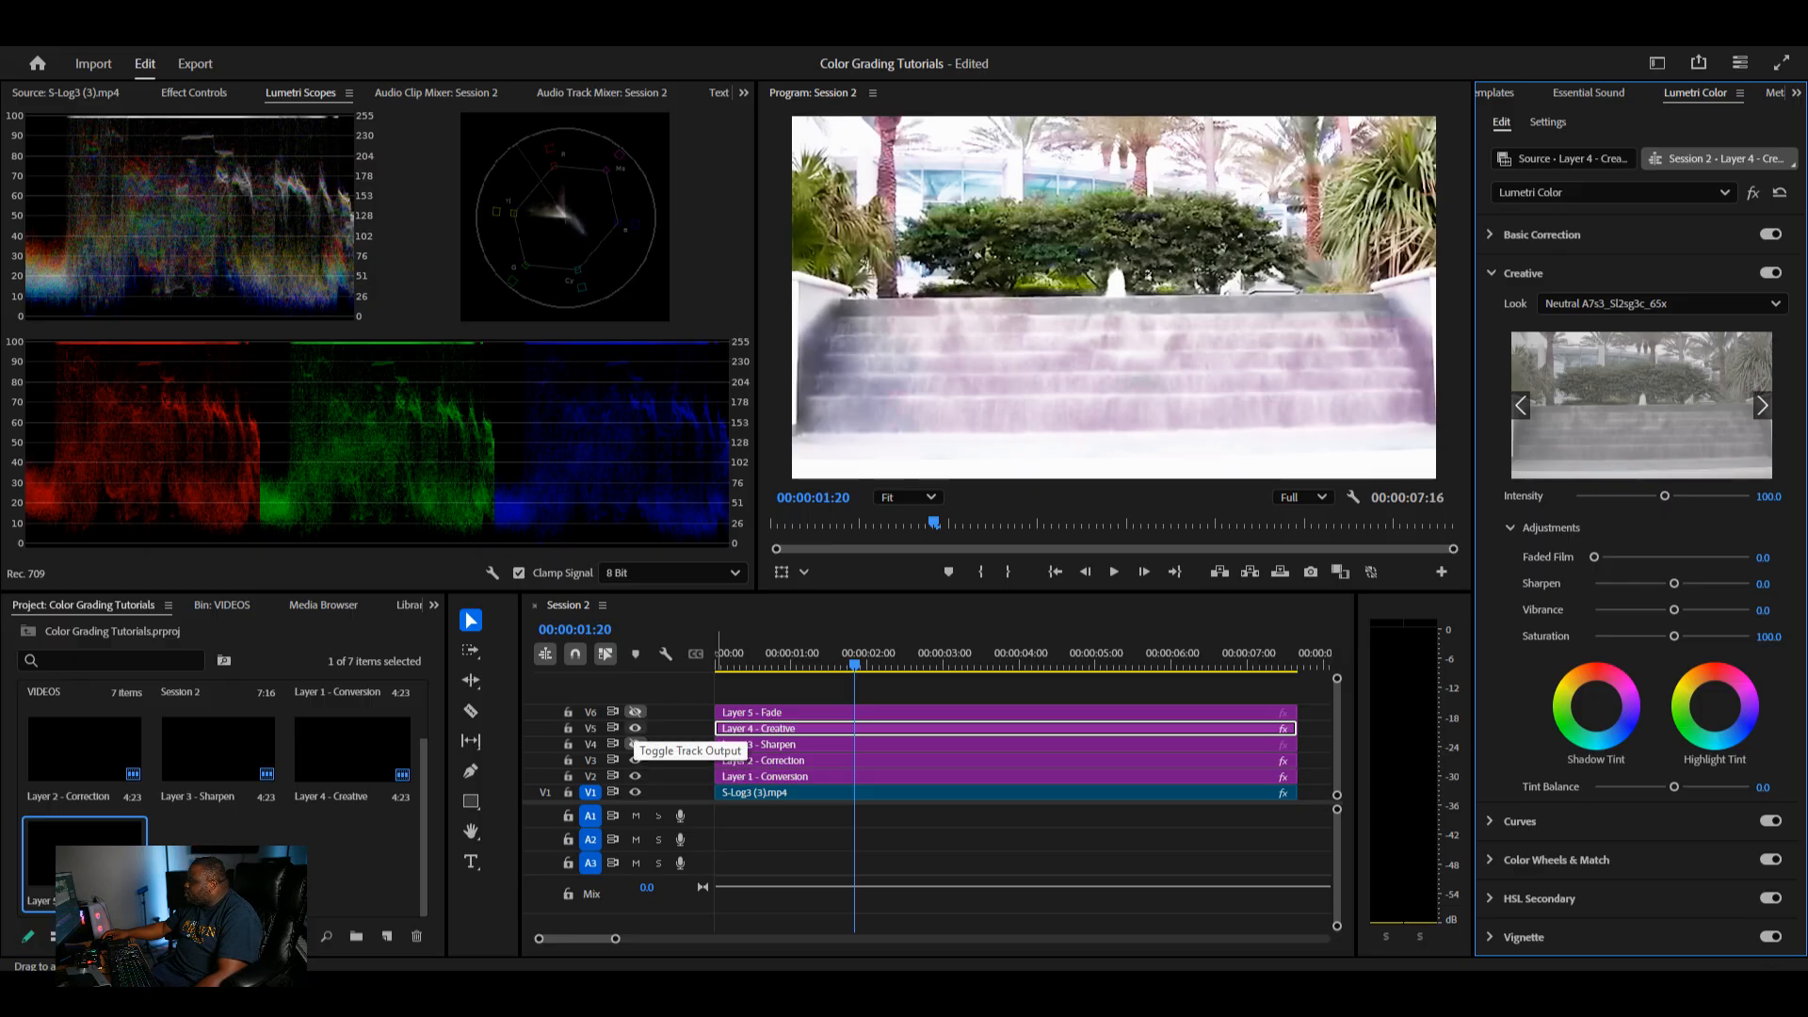
left_click(635, 728)
left_click(635, 728)
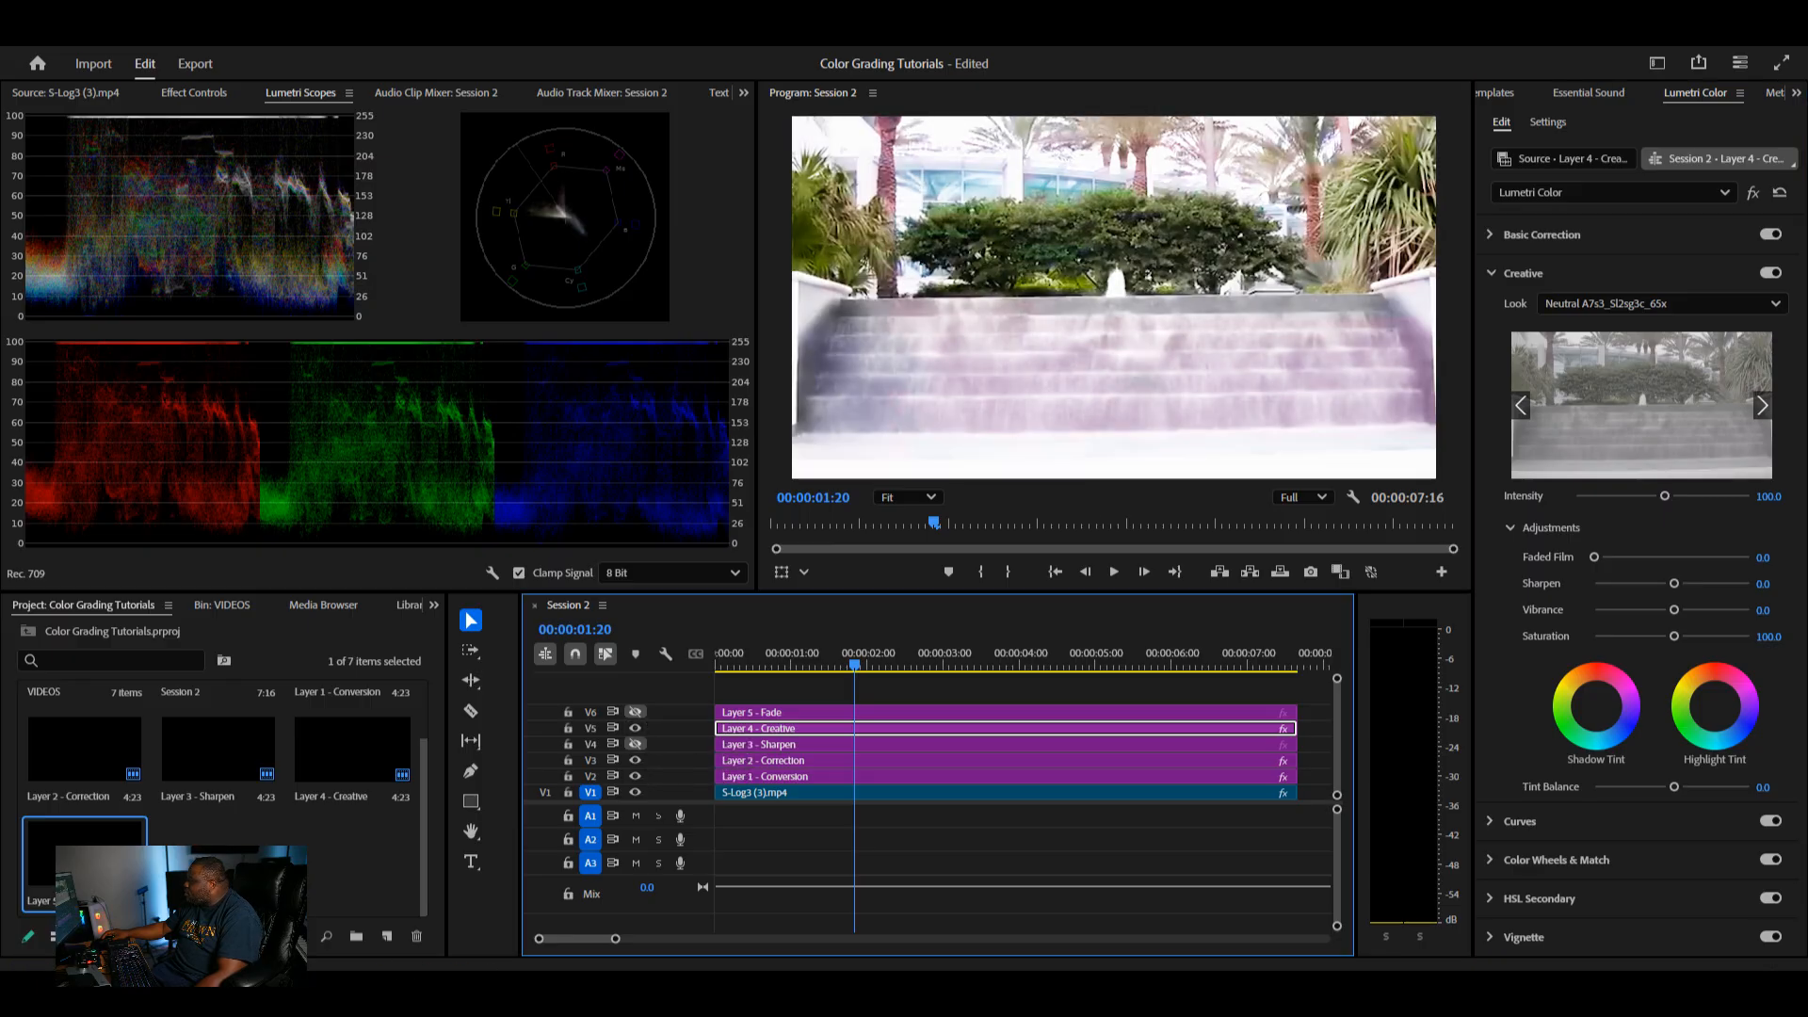
- Load Utopia A7s3_Sl2sg3c_65x.cube from the SLog2+Sgamut3cine folder as the Look of Layer 4 - Creative
left_click(1657, 303)
left_click(1470, 349)
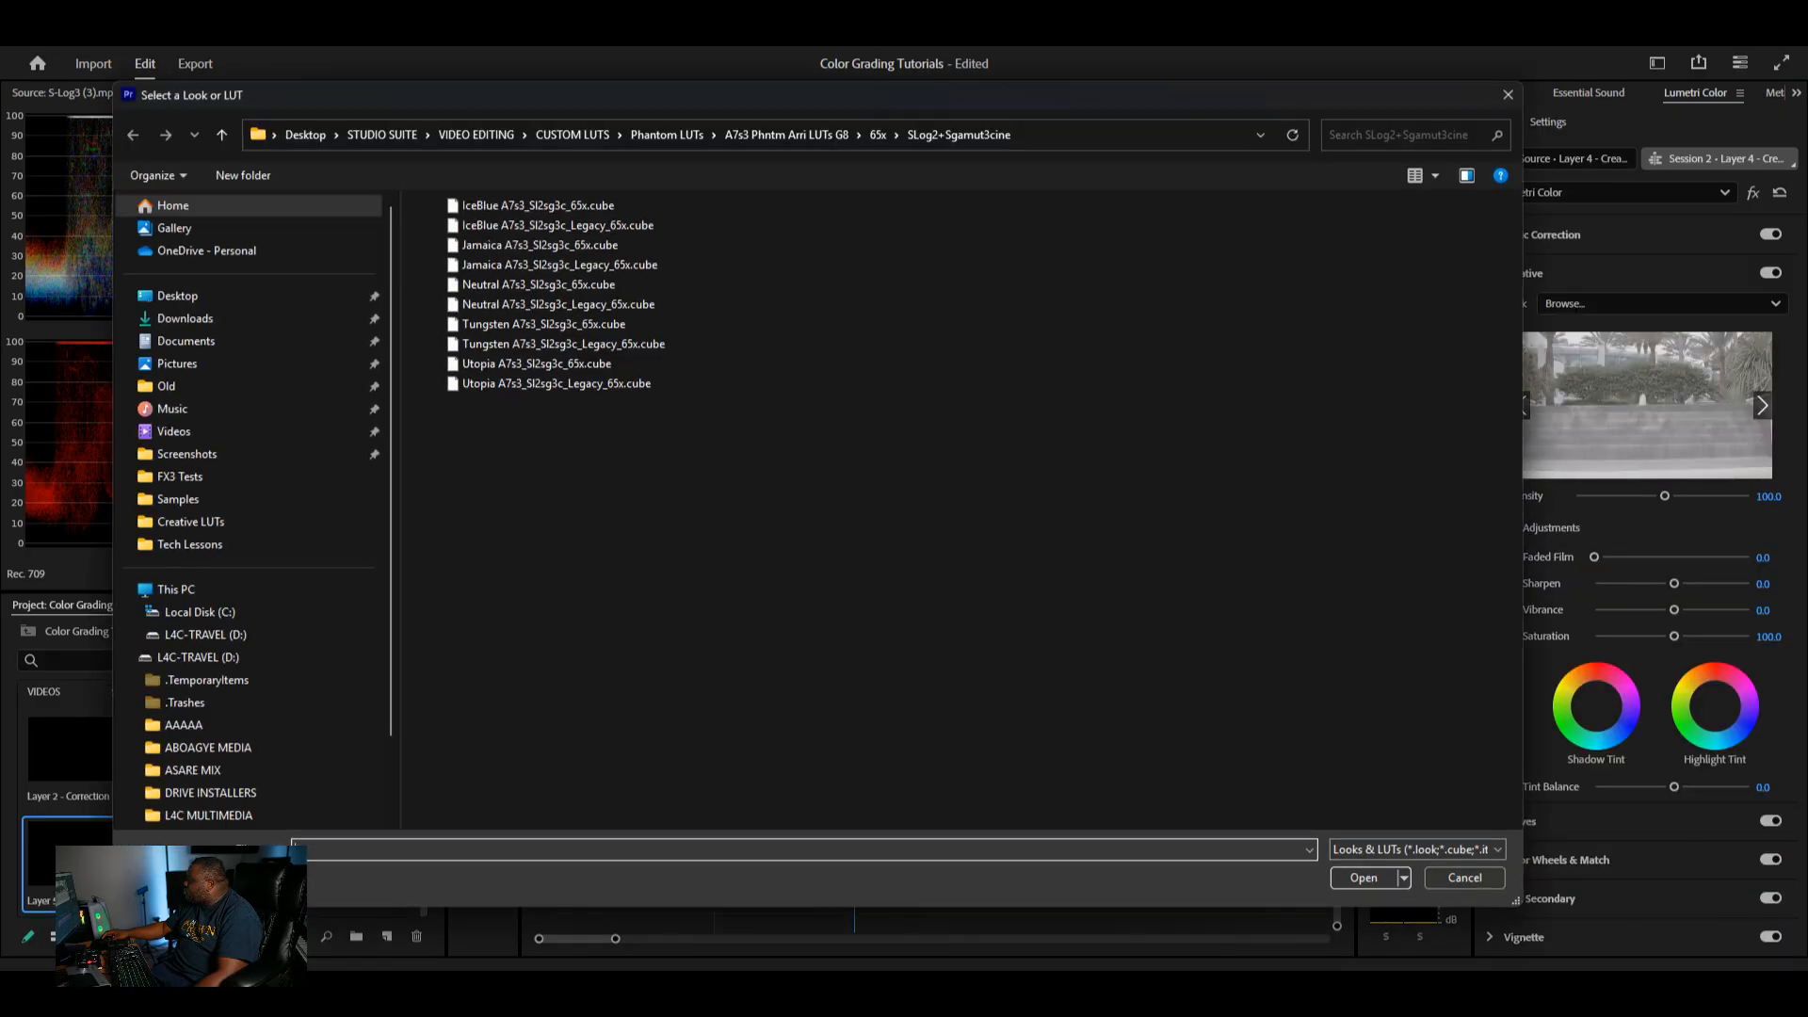
left_click(539, 364)
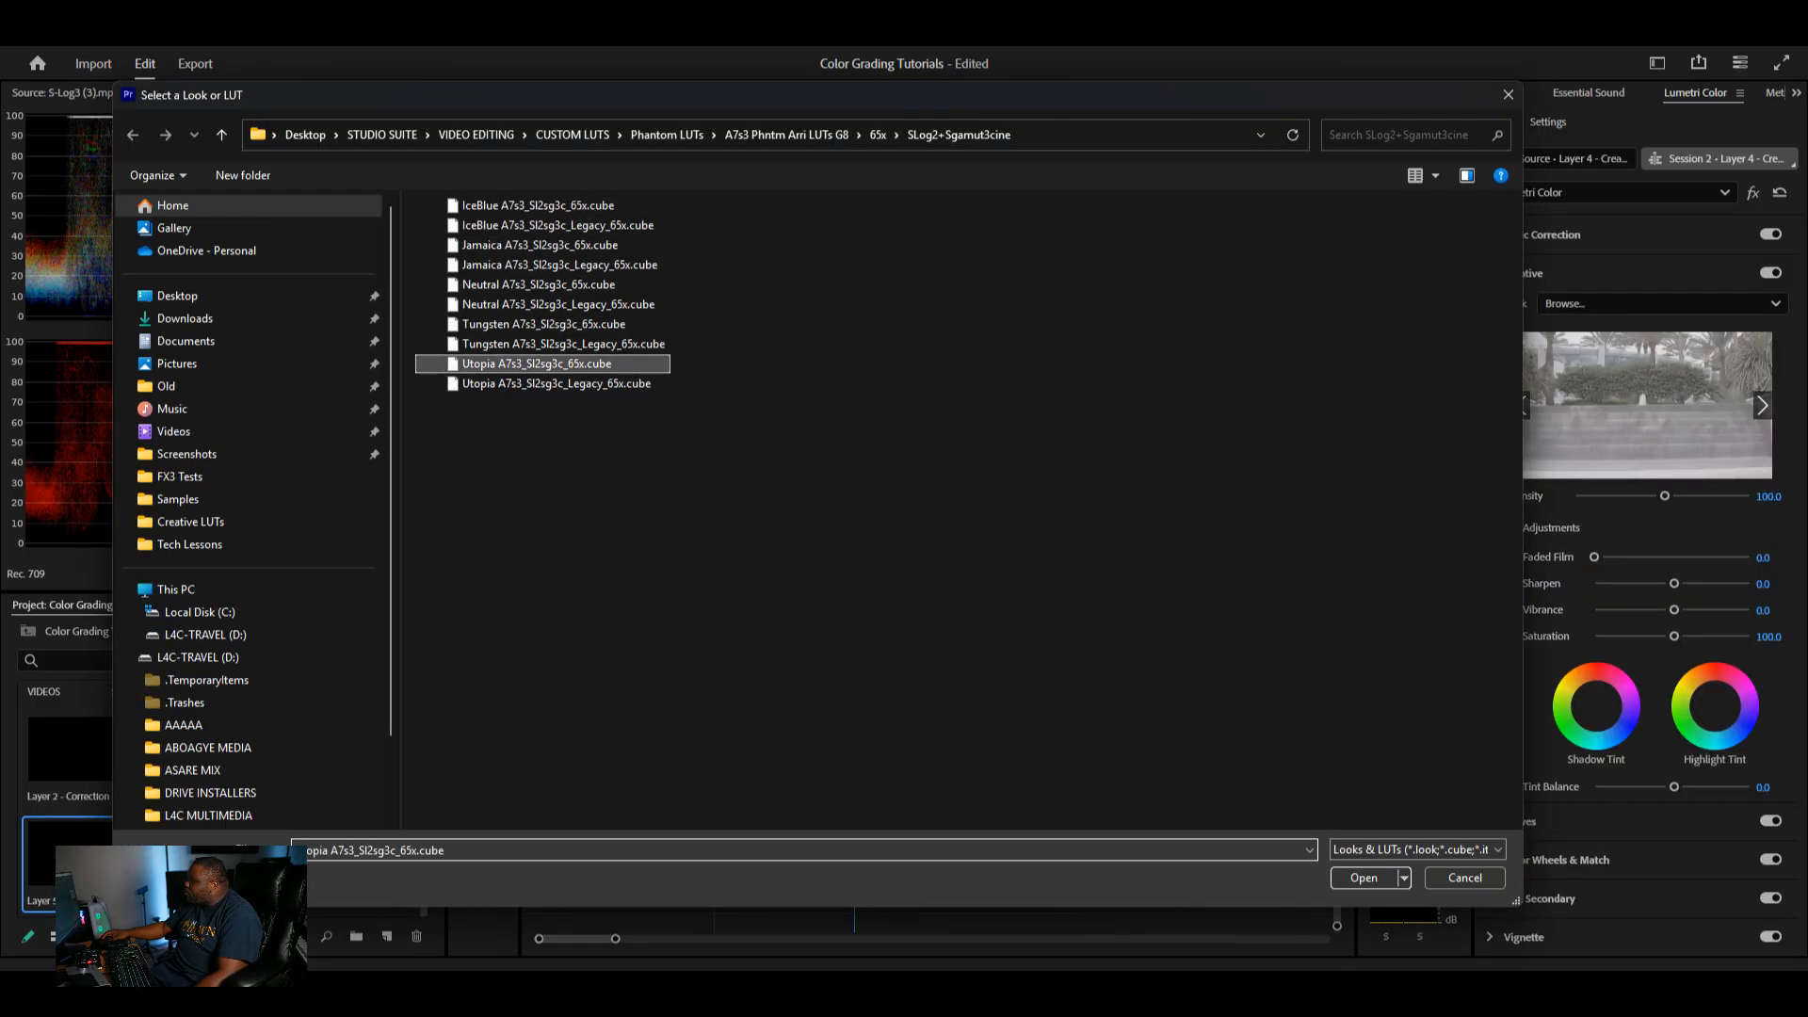
left_click(1364, 878)
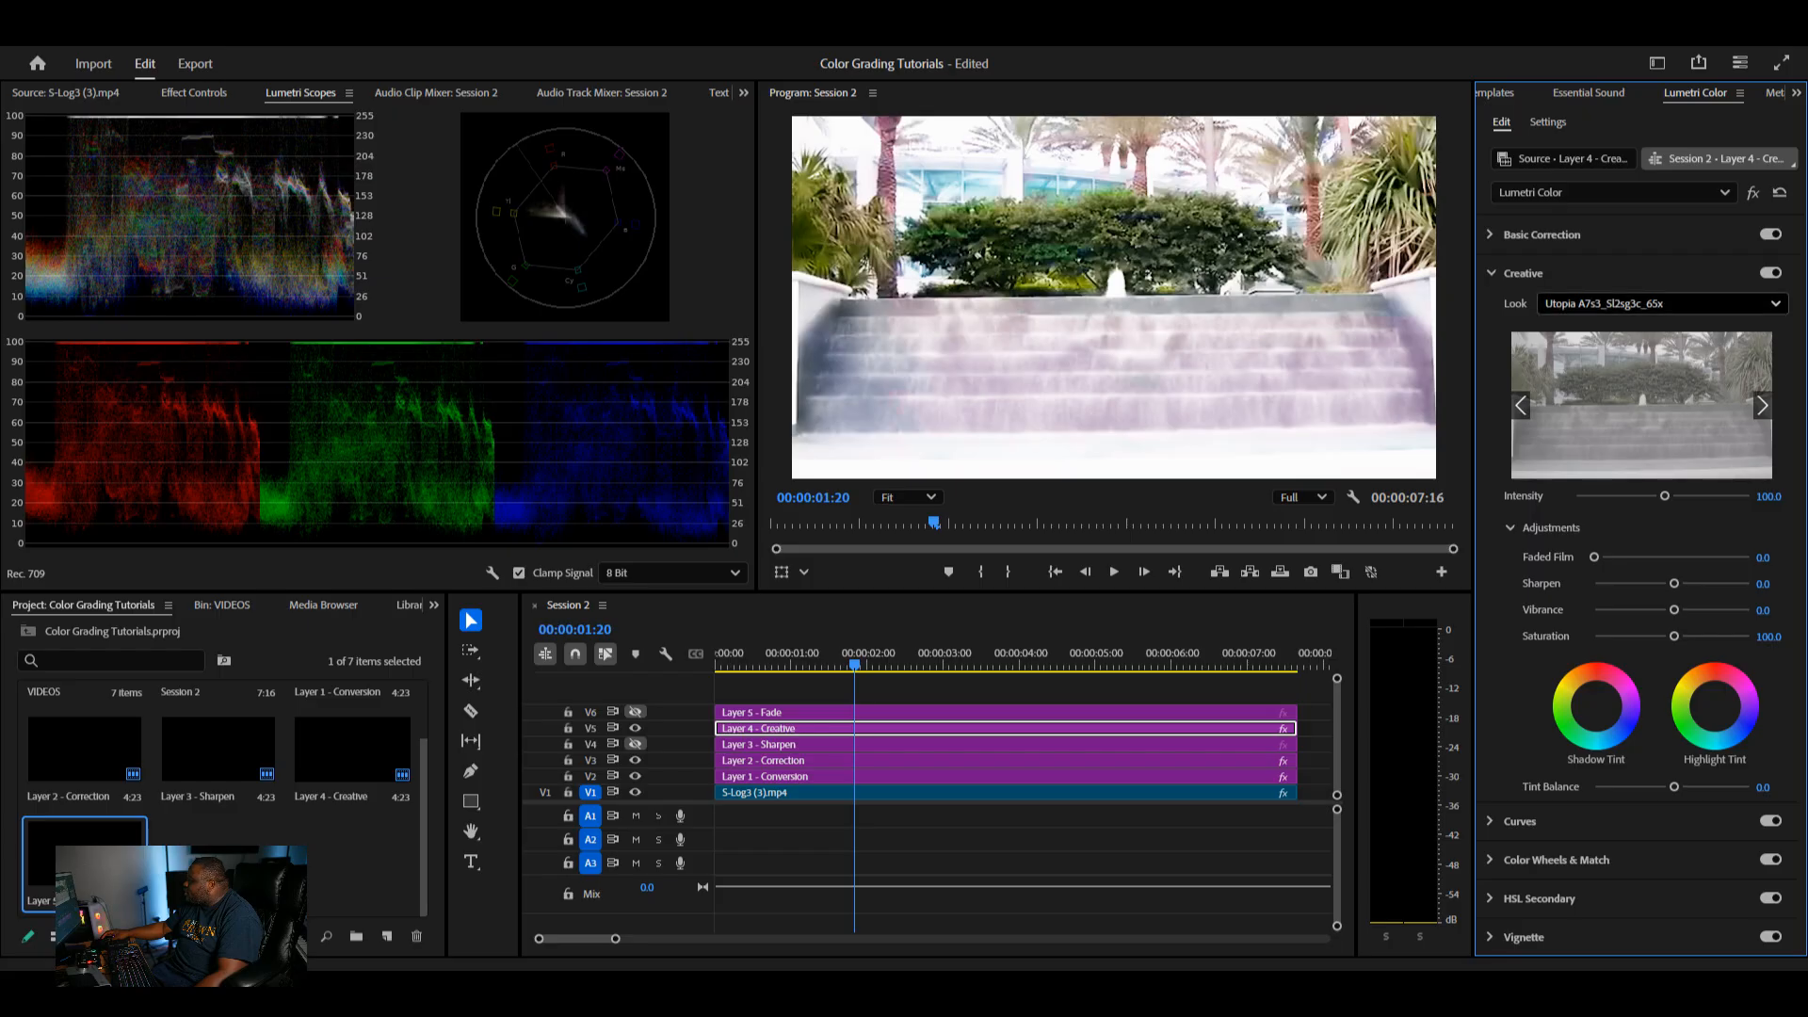
- Load Sony_SLog2_SLog3_Film_Look_1.cube from the Creative LUTs folder as the Look of Layer 4 - Creative and compare the layer off and on
left_click(1662, 304)
left_click(1601, 348)
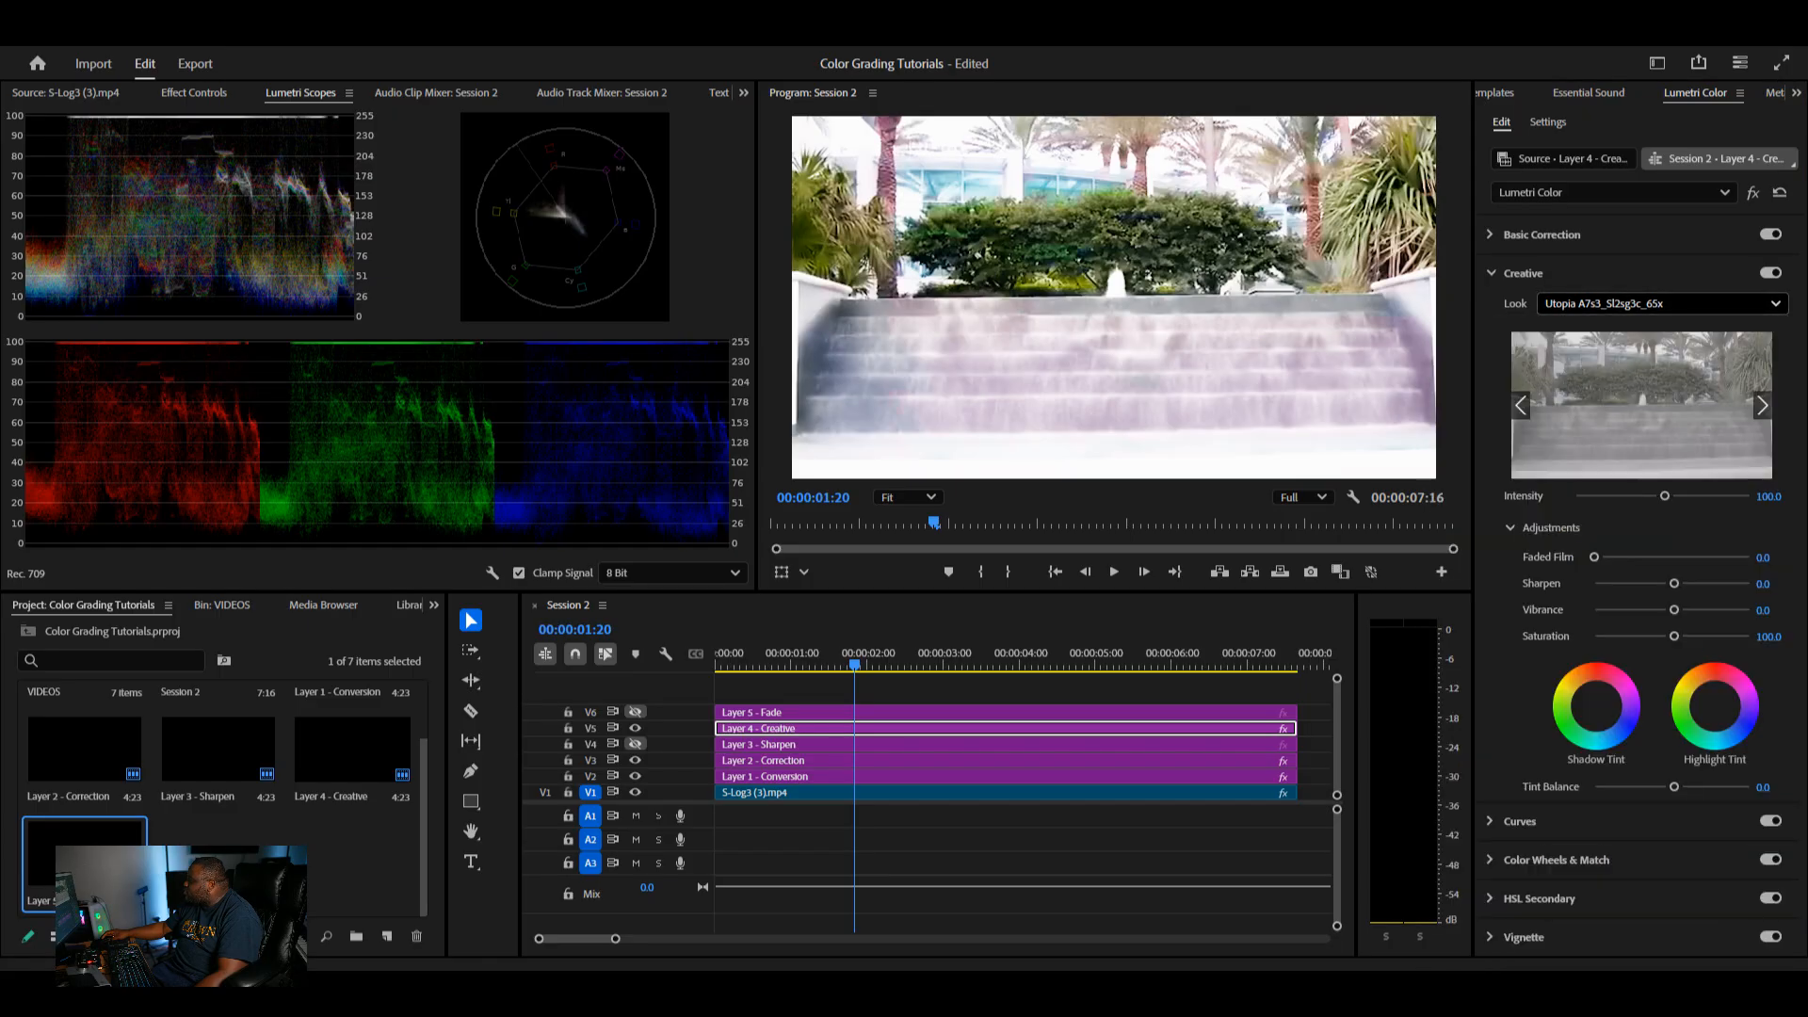
left_click(190, 522)
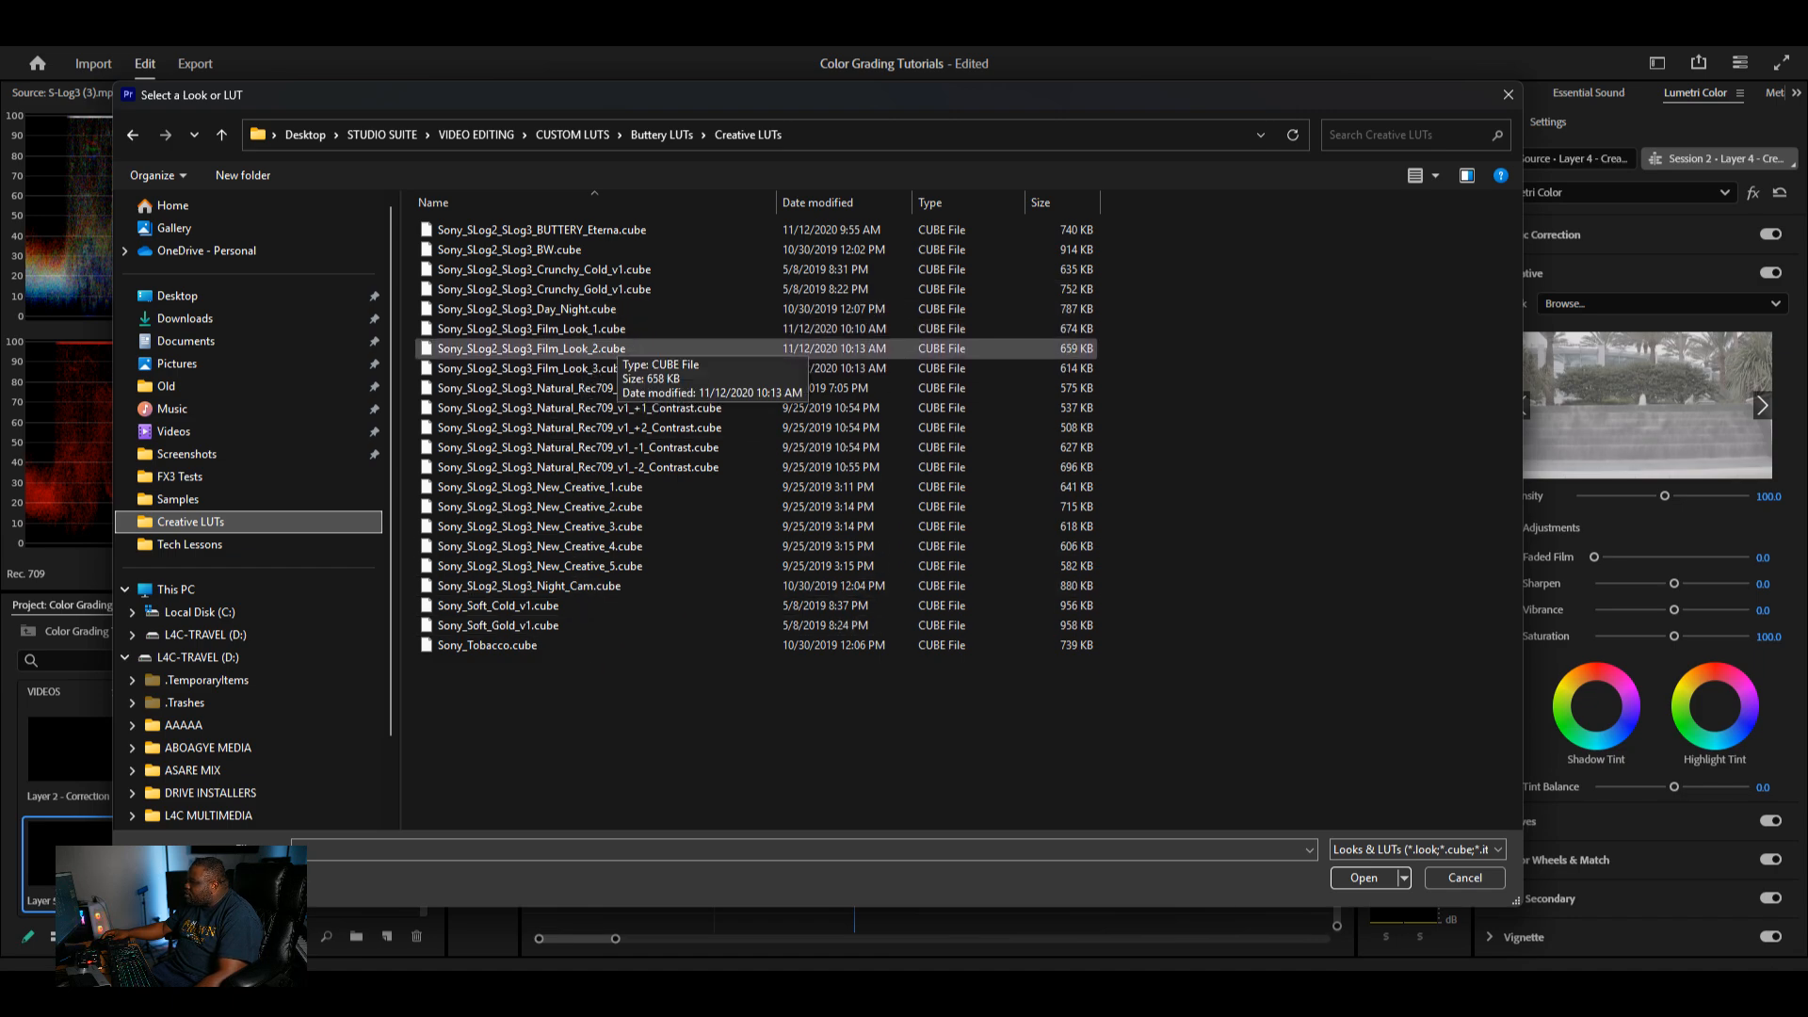
left_click(611, 329)
left_click(1364, 878)
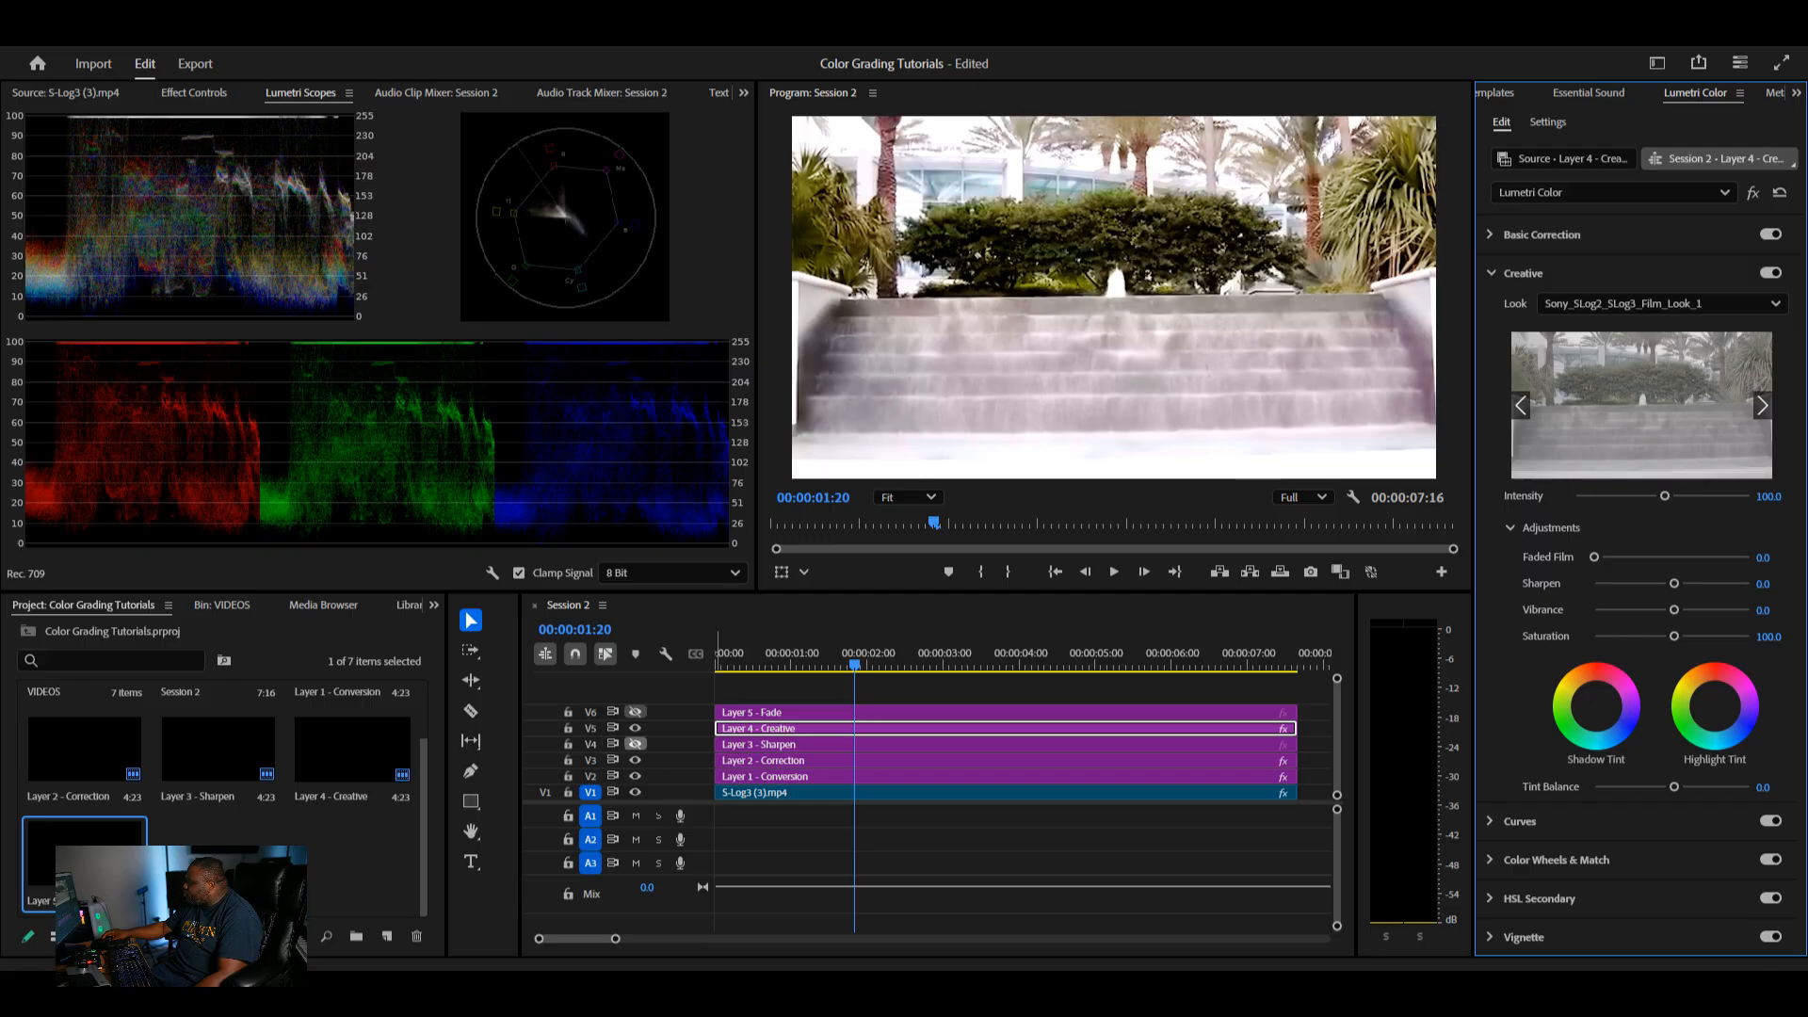
left_click(635, 728)
left_click(635, 728)
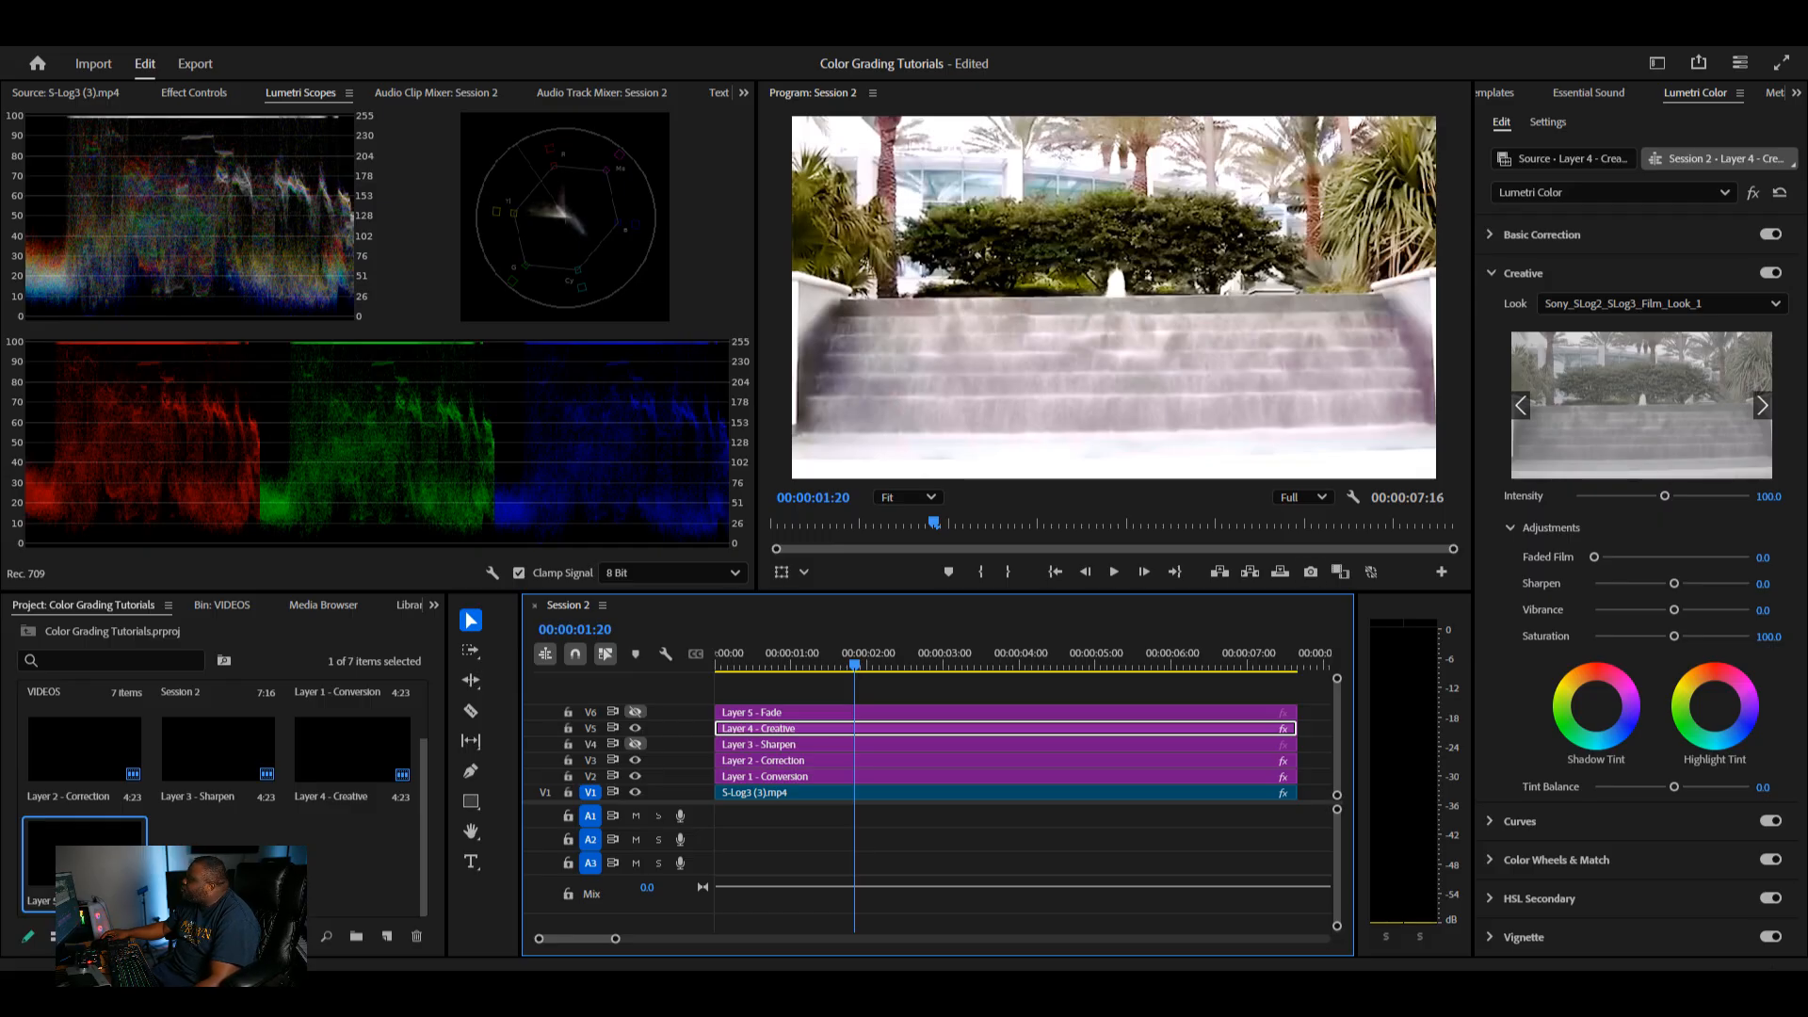
- Try the Film Look 1 Intensity at 178.4 and set it back to 100
left_click_drag(1664, 496, 1731, 496)
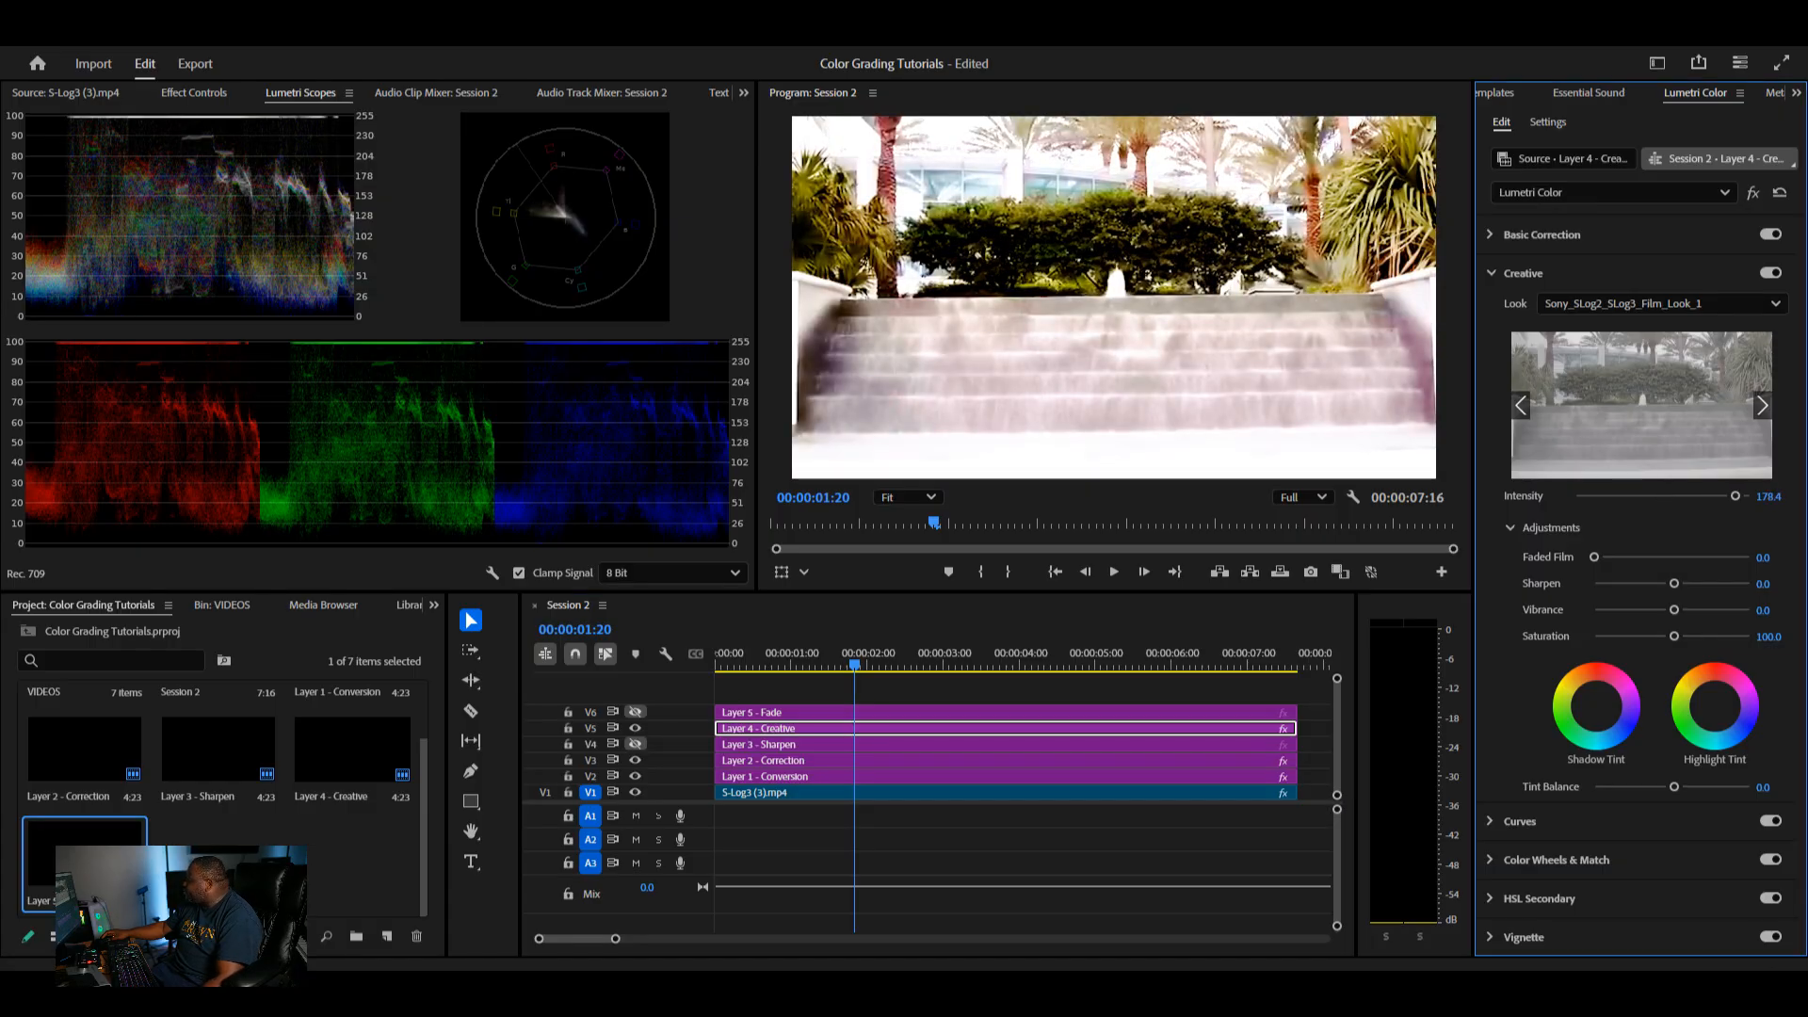
left_click(1769, 496)
type("100")
key("Return")
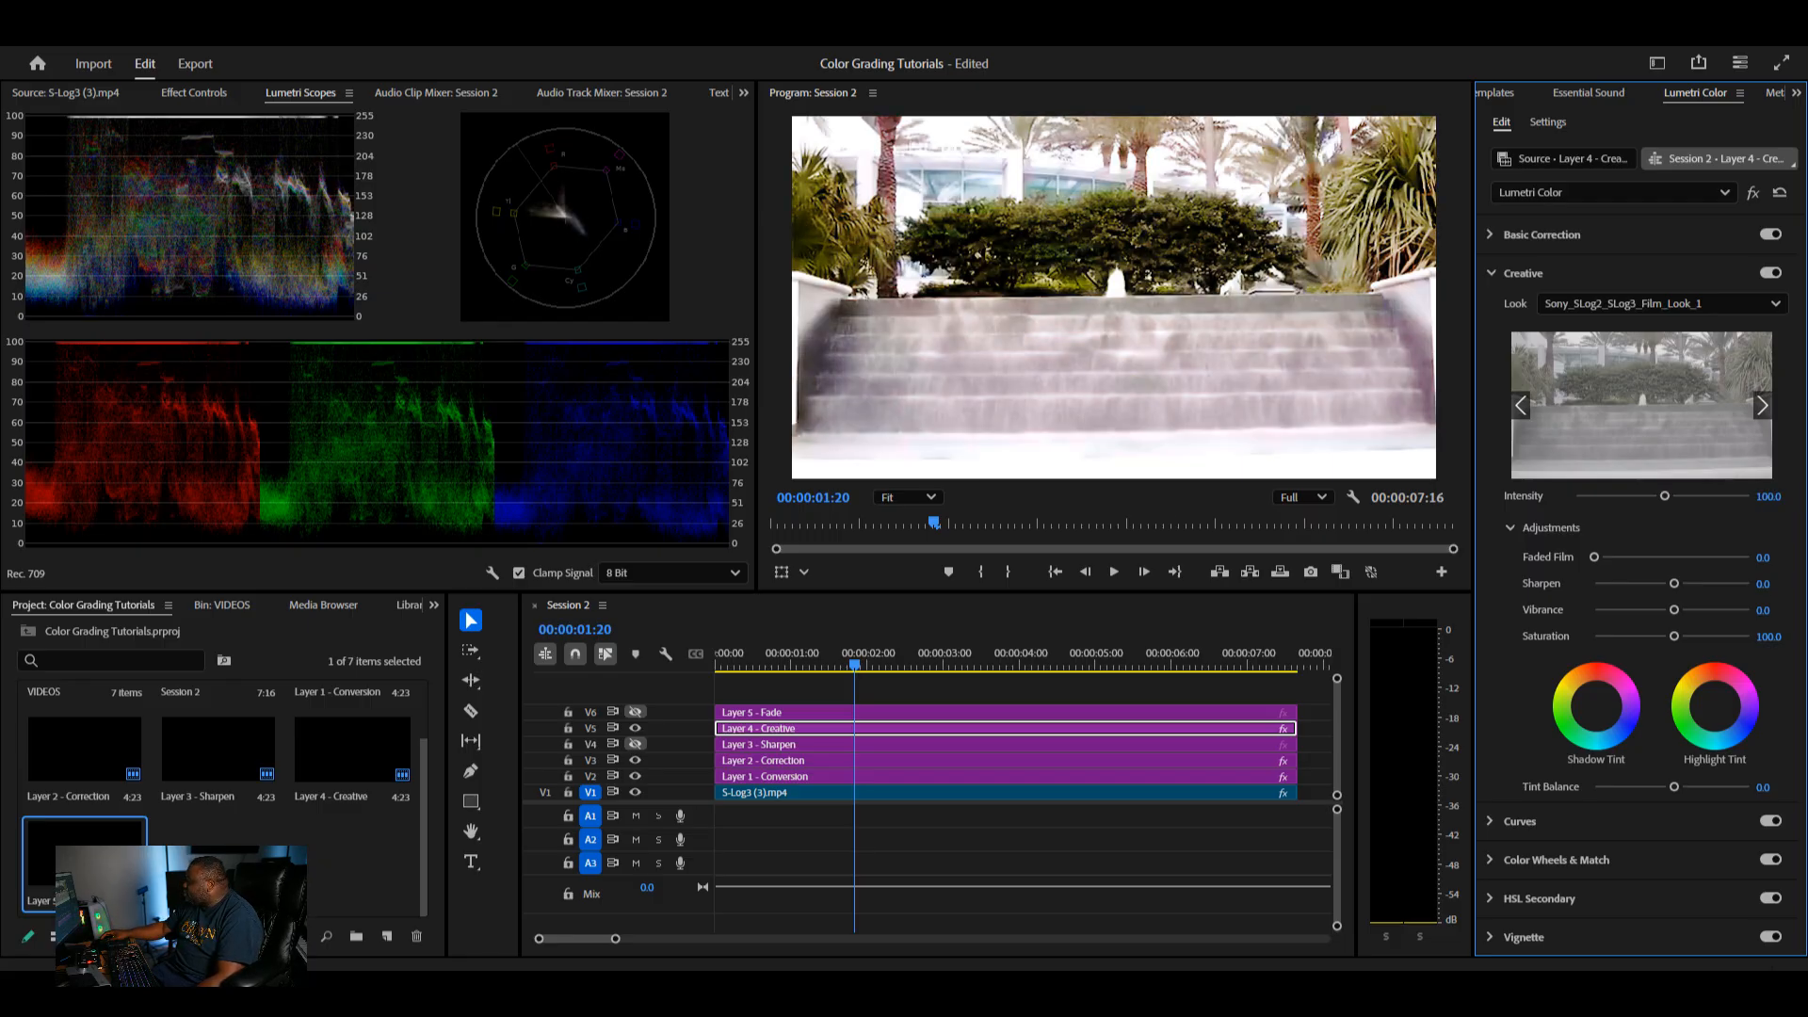
- Try the creative Look at an Intensity of 50 and compare Layer 4 off and on
left_click(1768, 496)
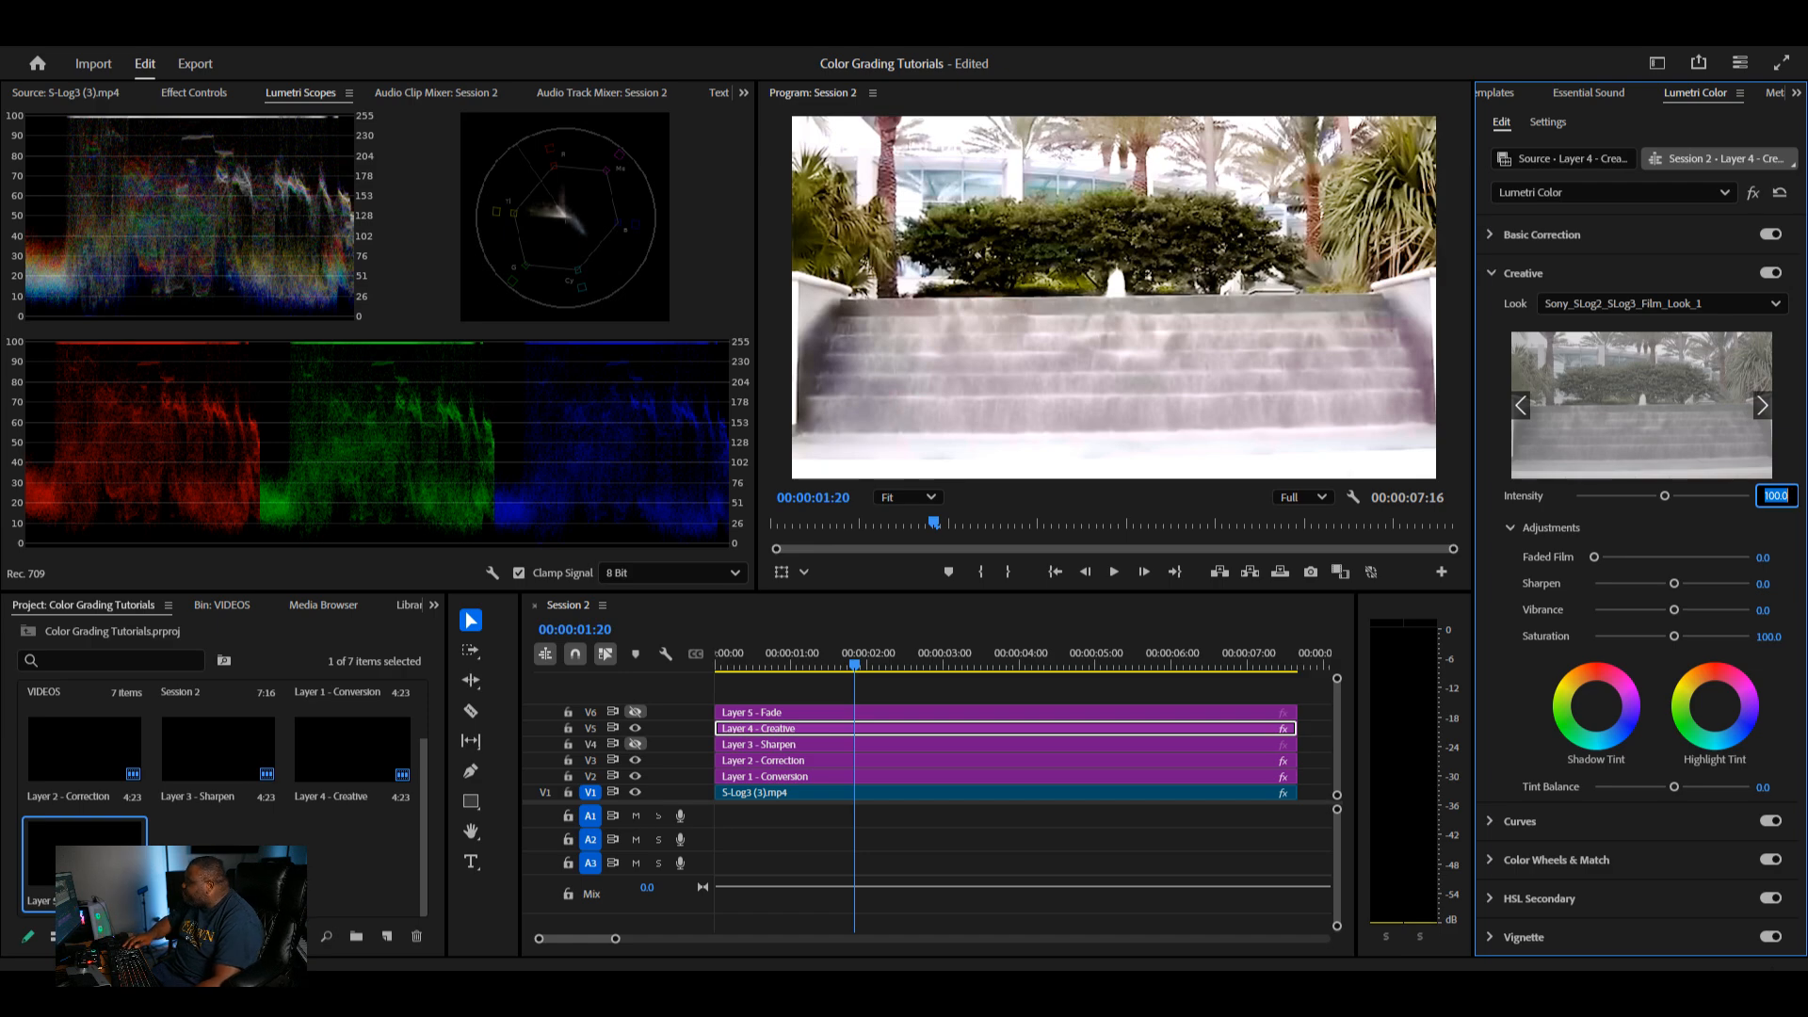
type("50")
key("Return")
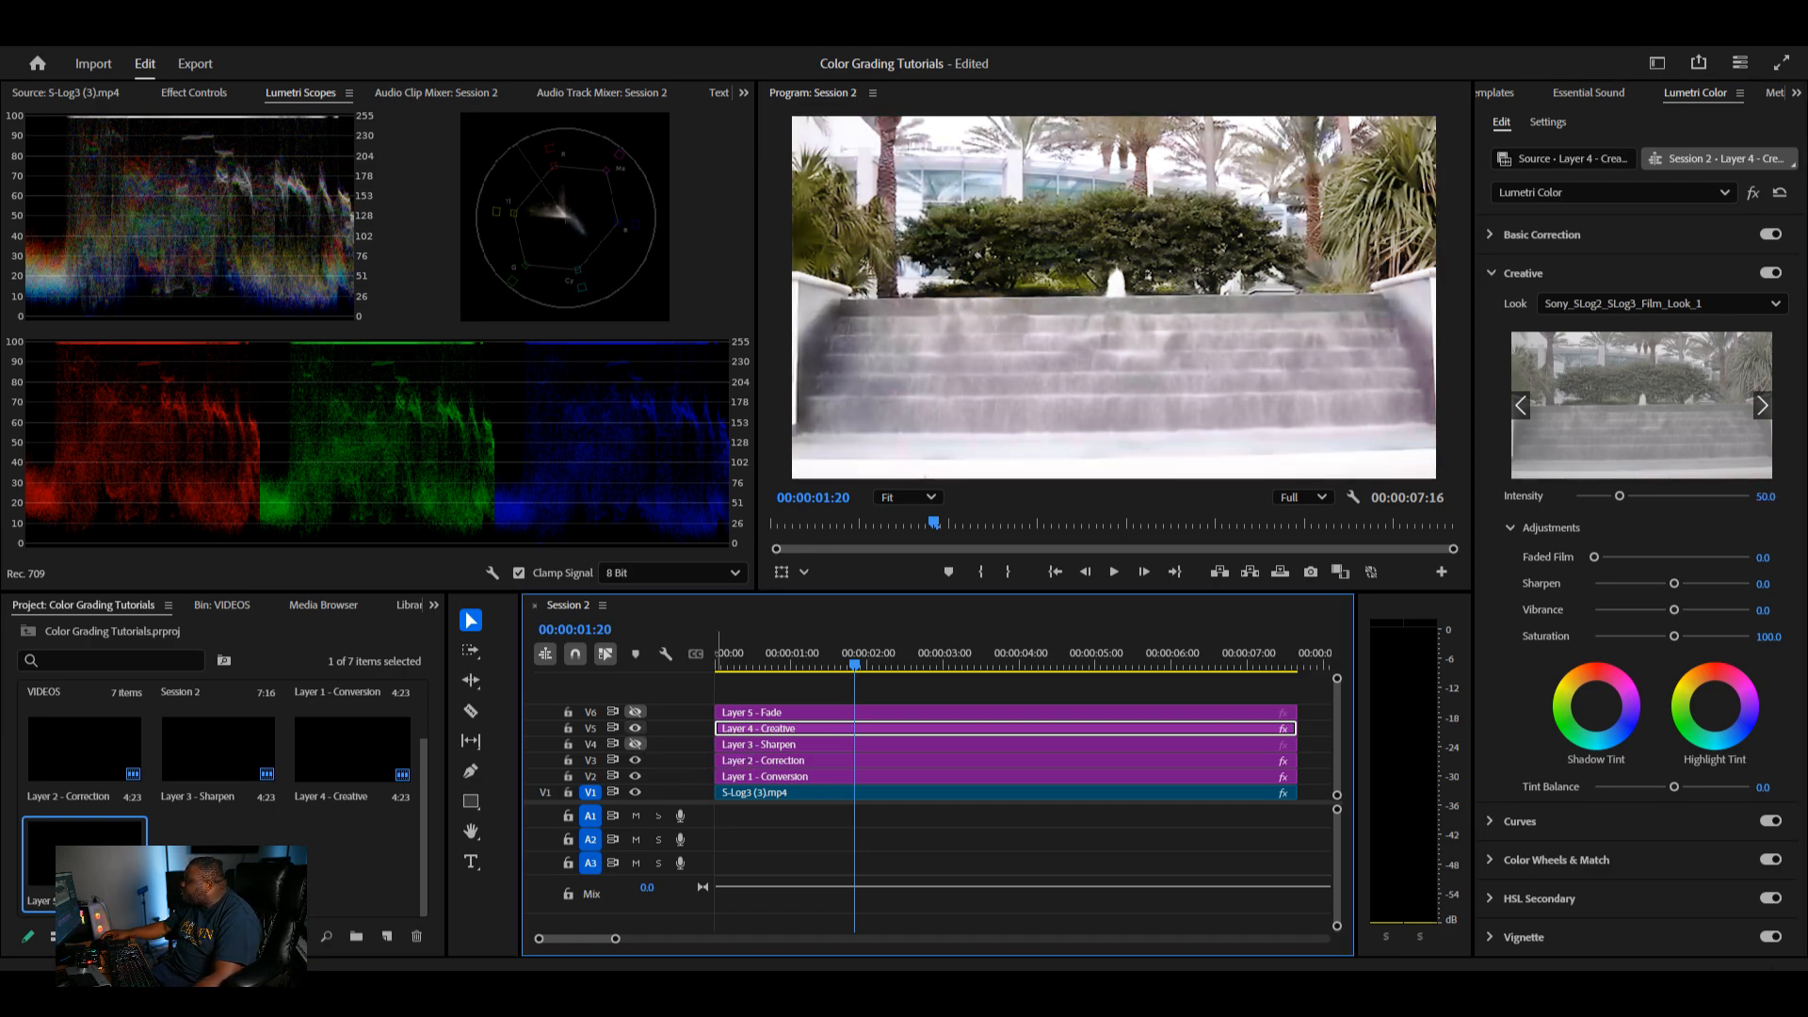
left_click(635, 728)
left_click(635, 728)
left_click(634, 728)
left_click(635, 729)
- Try the creative Look at an Intensity of 40 and compare Layer 4 off and on repeatedly
left_click(1766, 496)
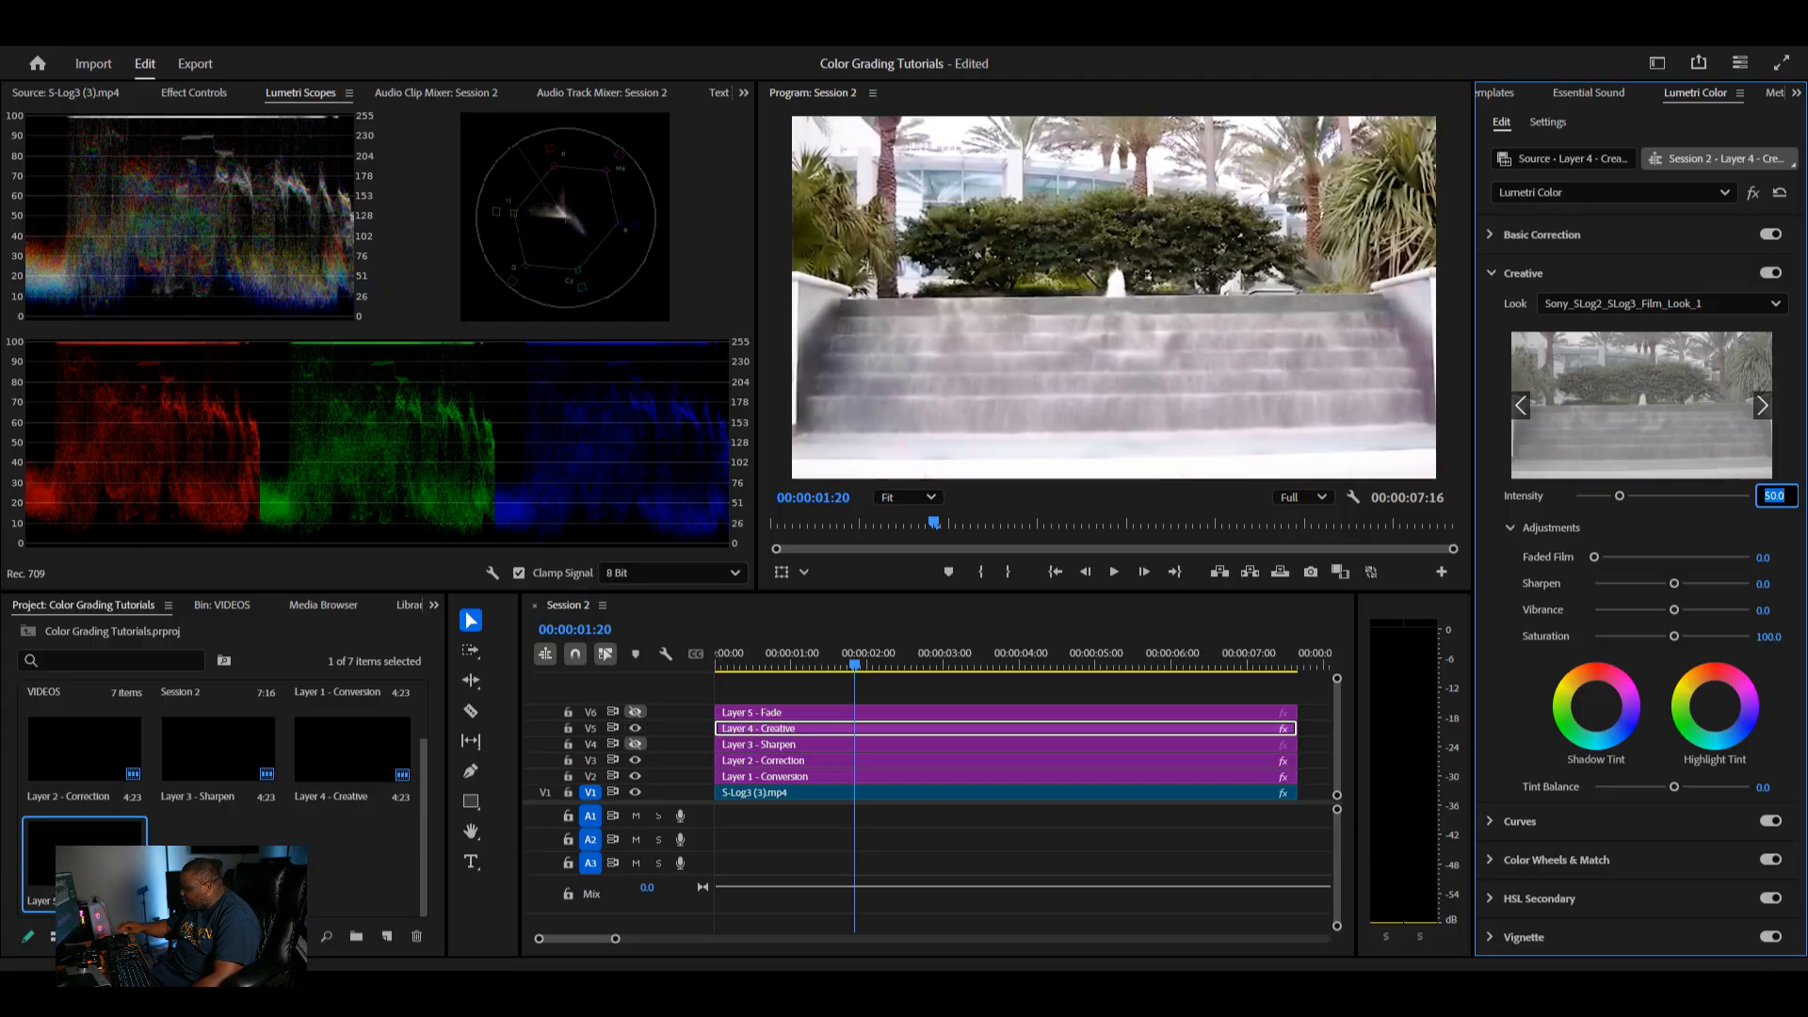
type("40")
key("Return")
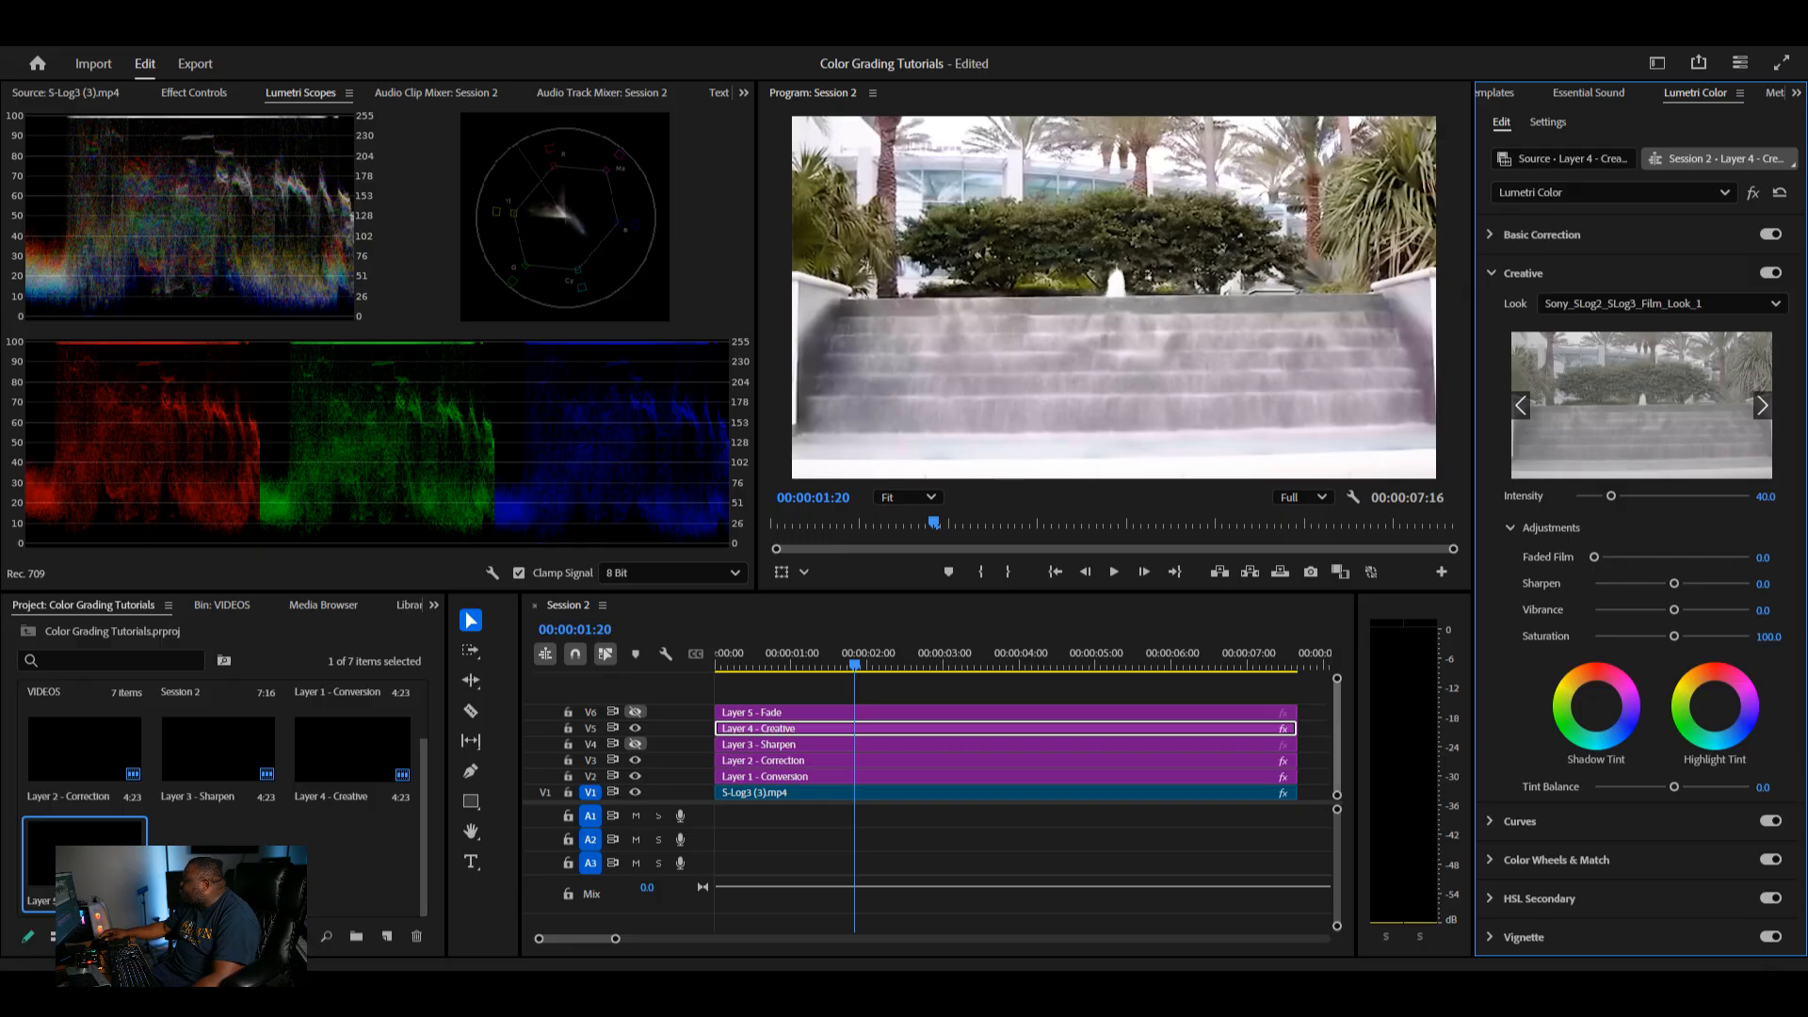
left_click(636, 728)
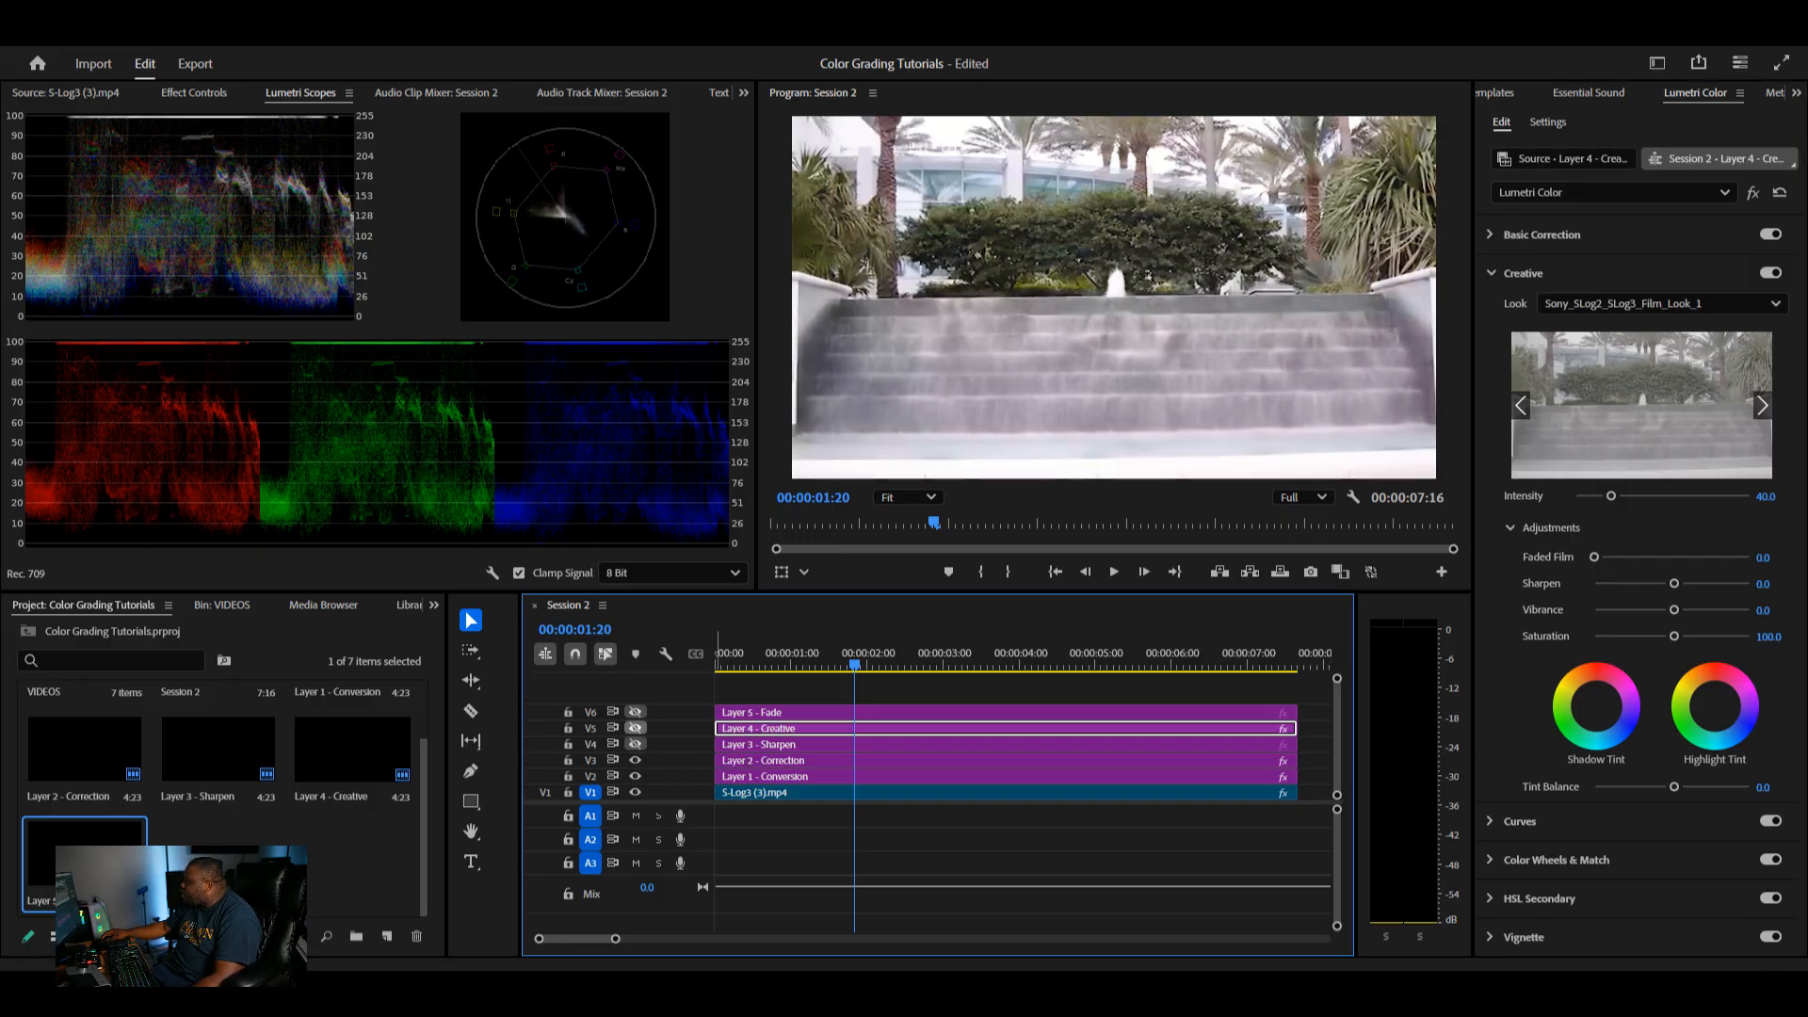
left_click(636, 728)
left_click(635, 728)
left_click(636, 728)
left_click(636, 728)
left_click(636, 728)
left_click(636, 728)
left_click(636, 728)
left_click(635, 728)
left_click(636, 728)
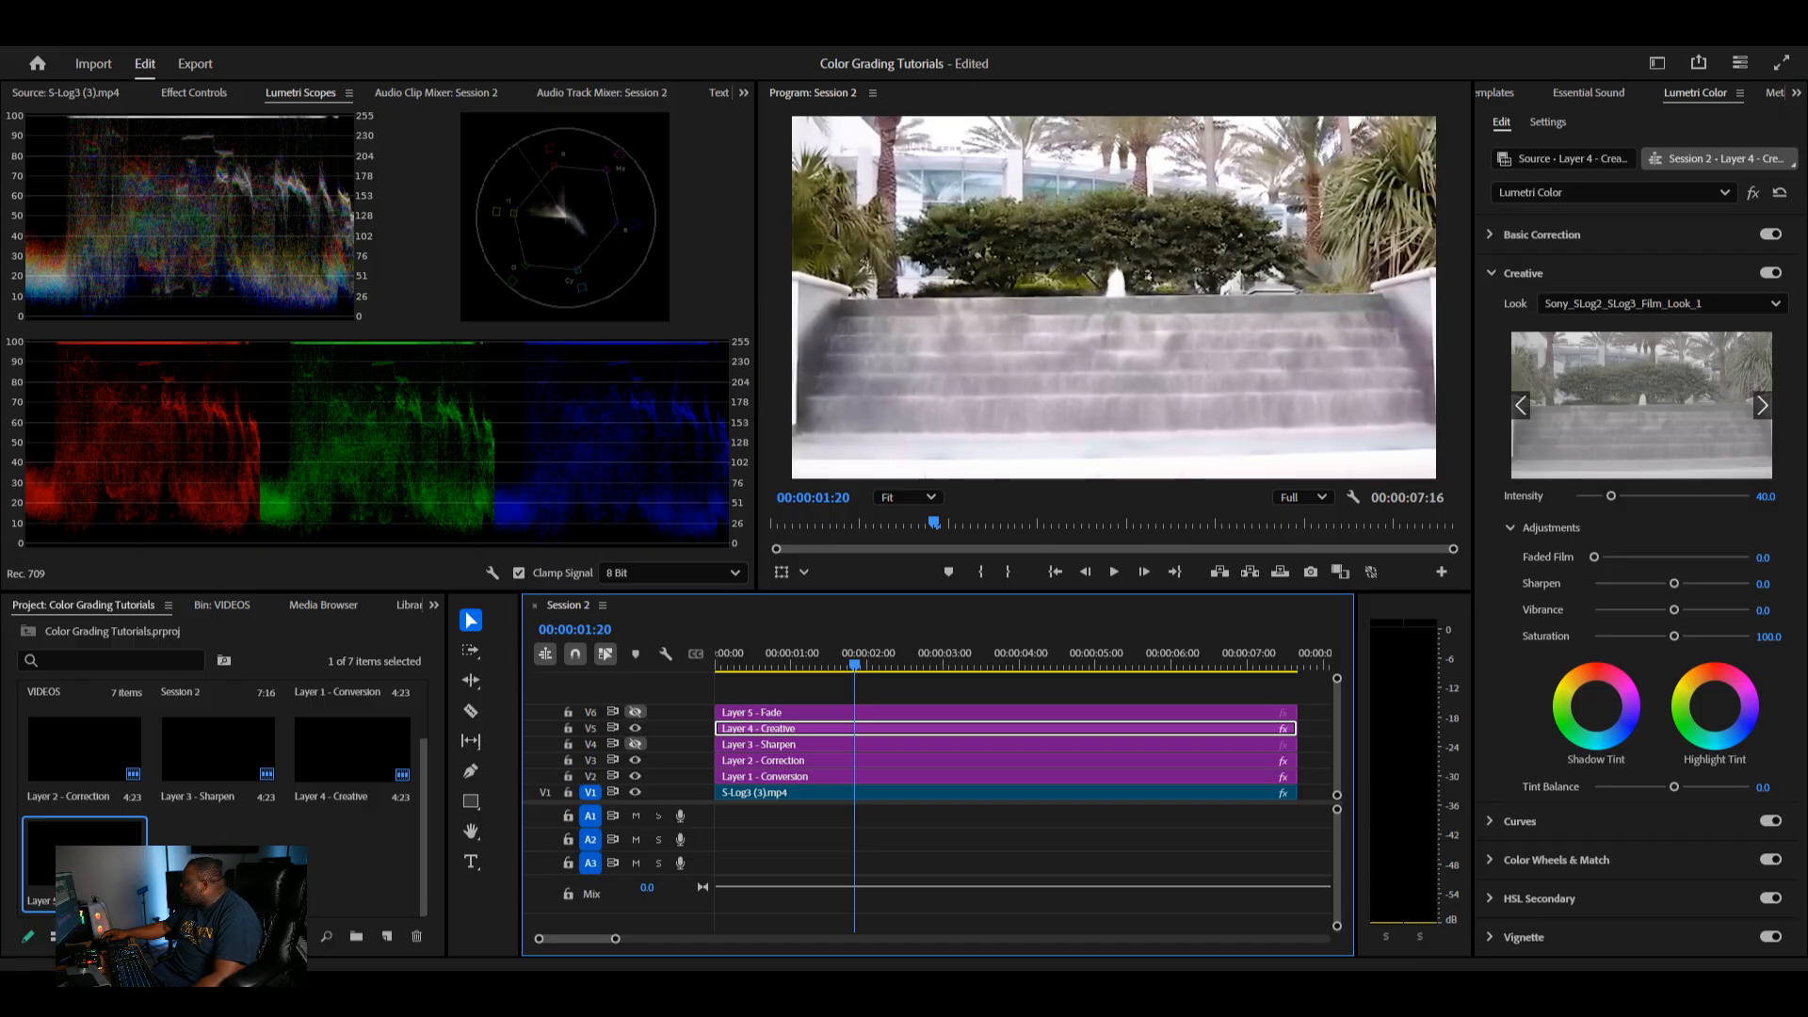
- Try the creative Look at an Intensity of 30 and compare Layer 4 off and on
left_click(1766, 497)
type("30")
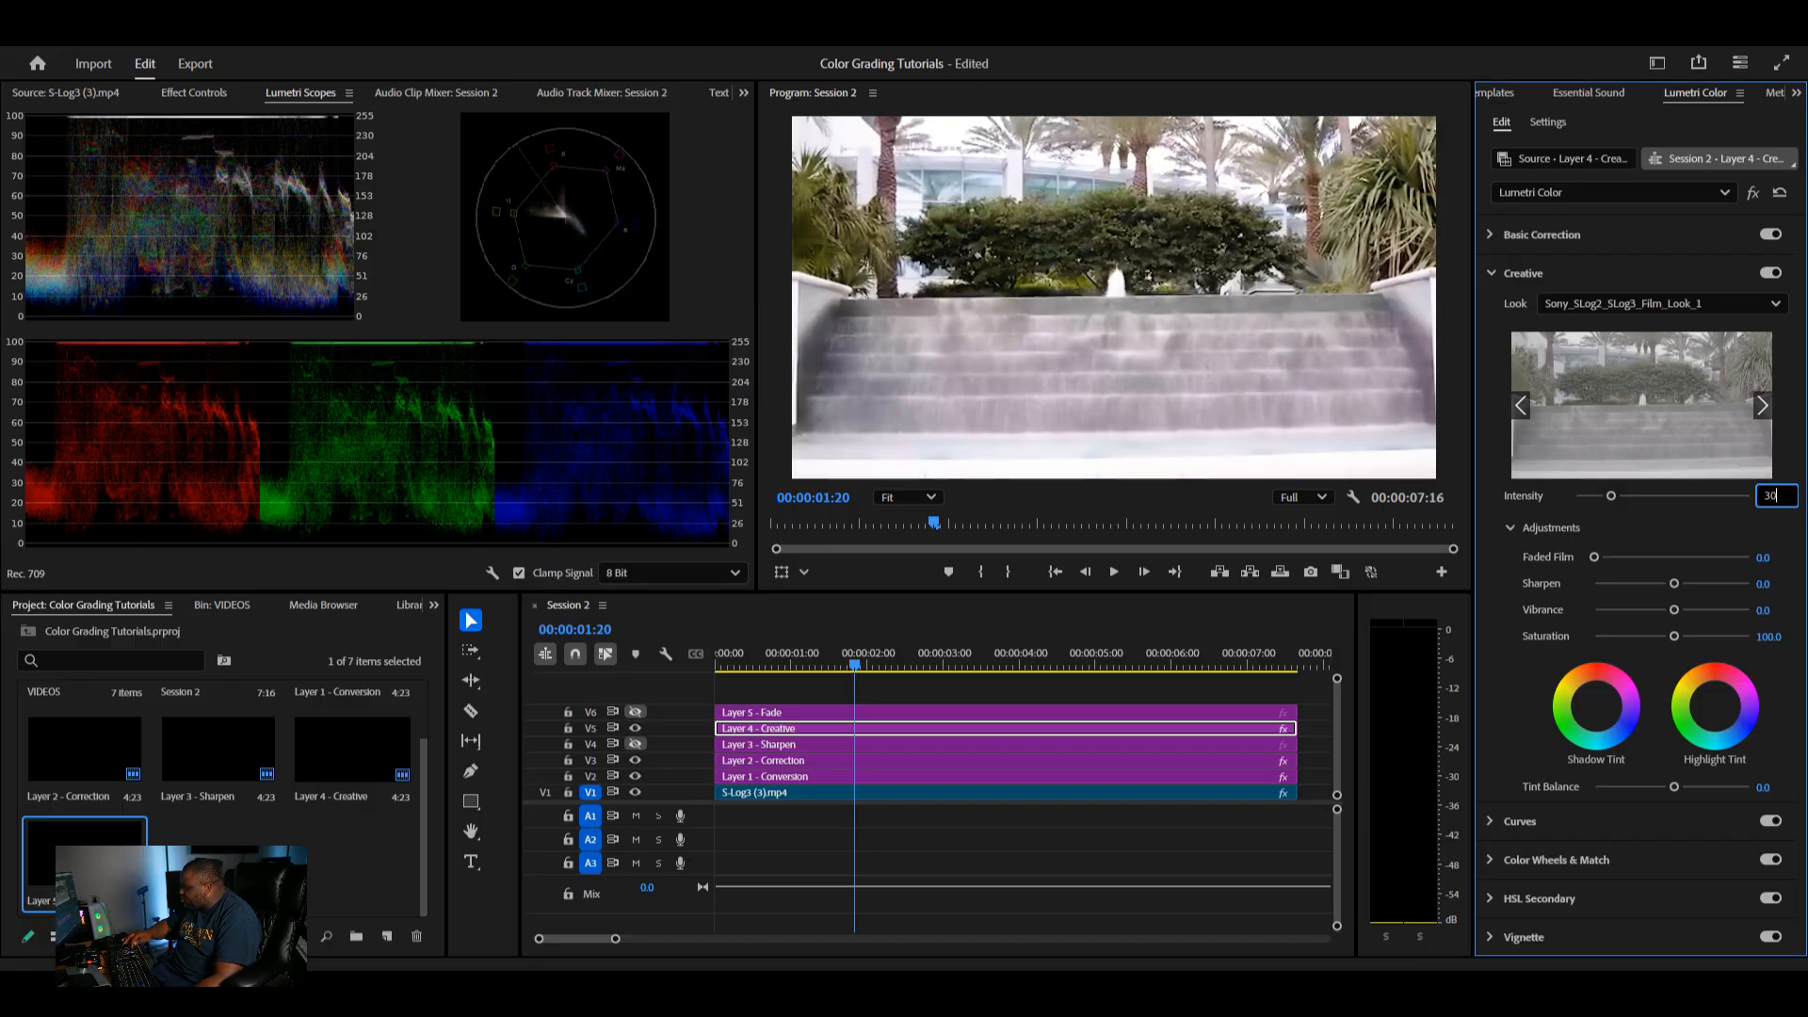
key("Return")
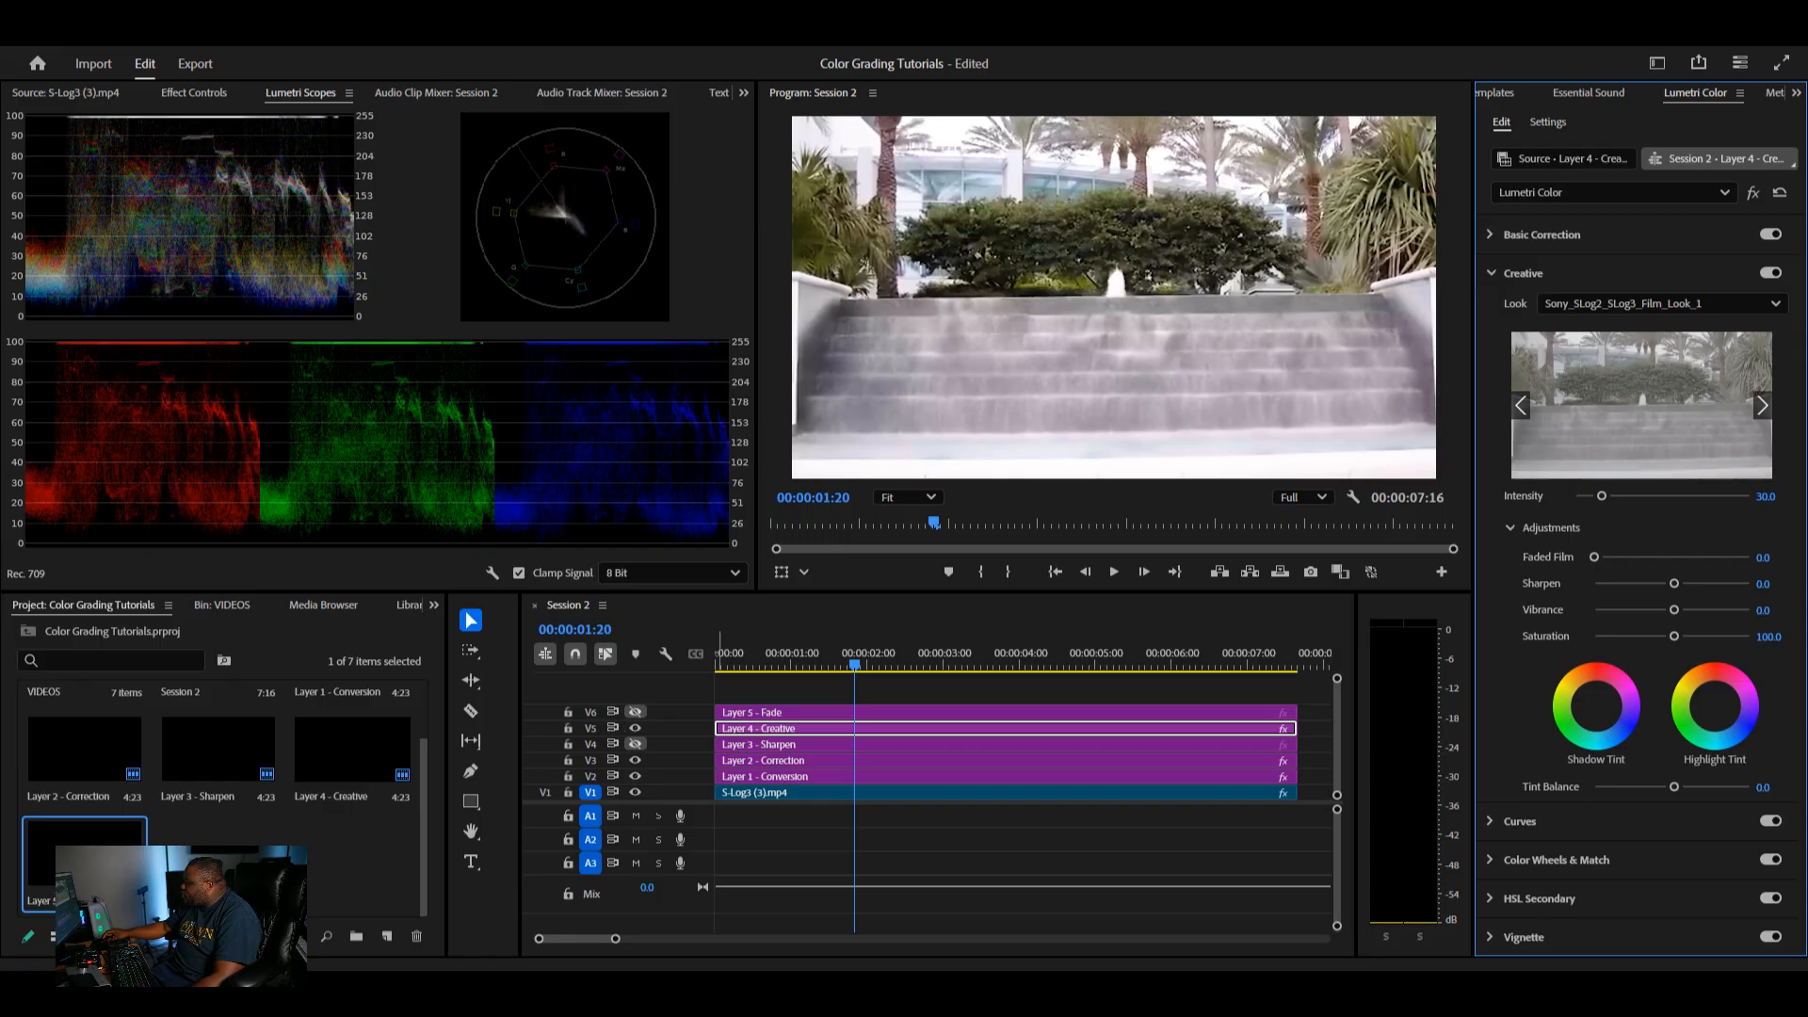
left_click(636, 729)
left_click(636, 728)
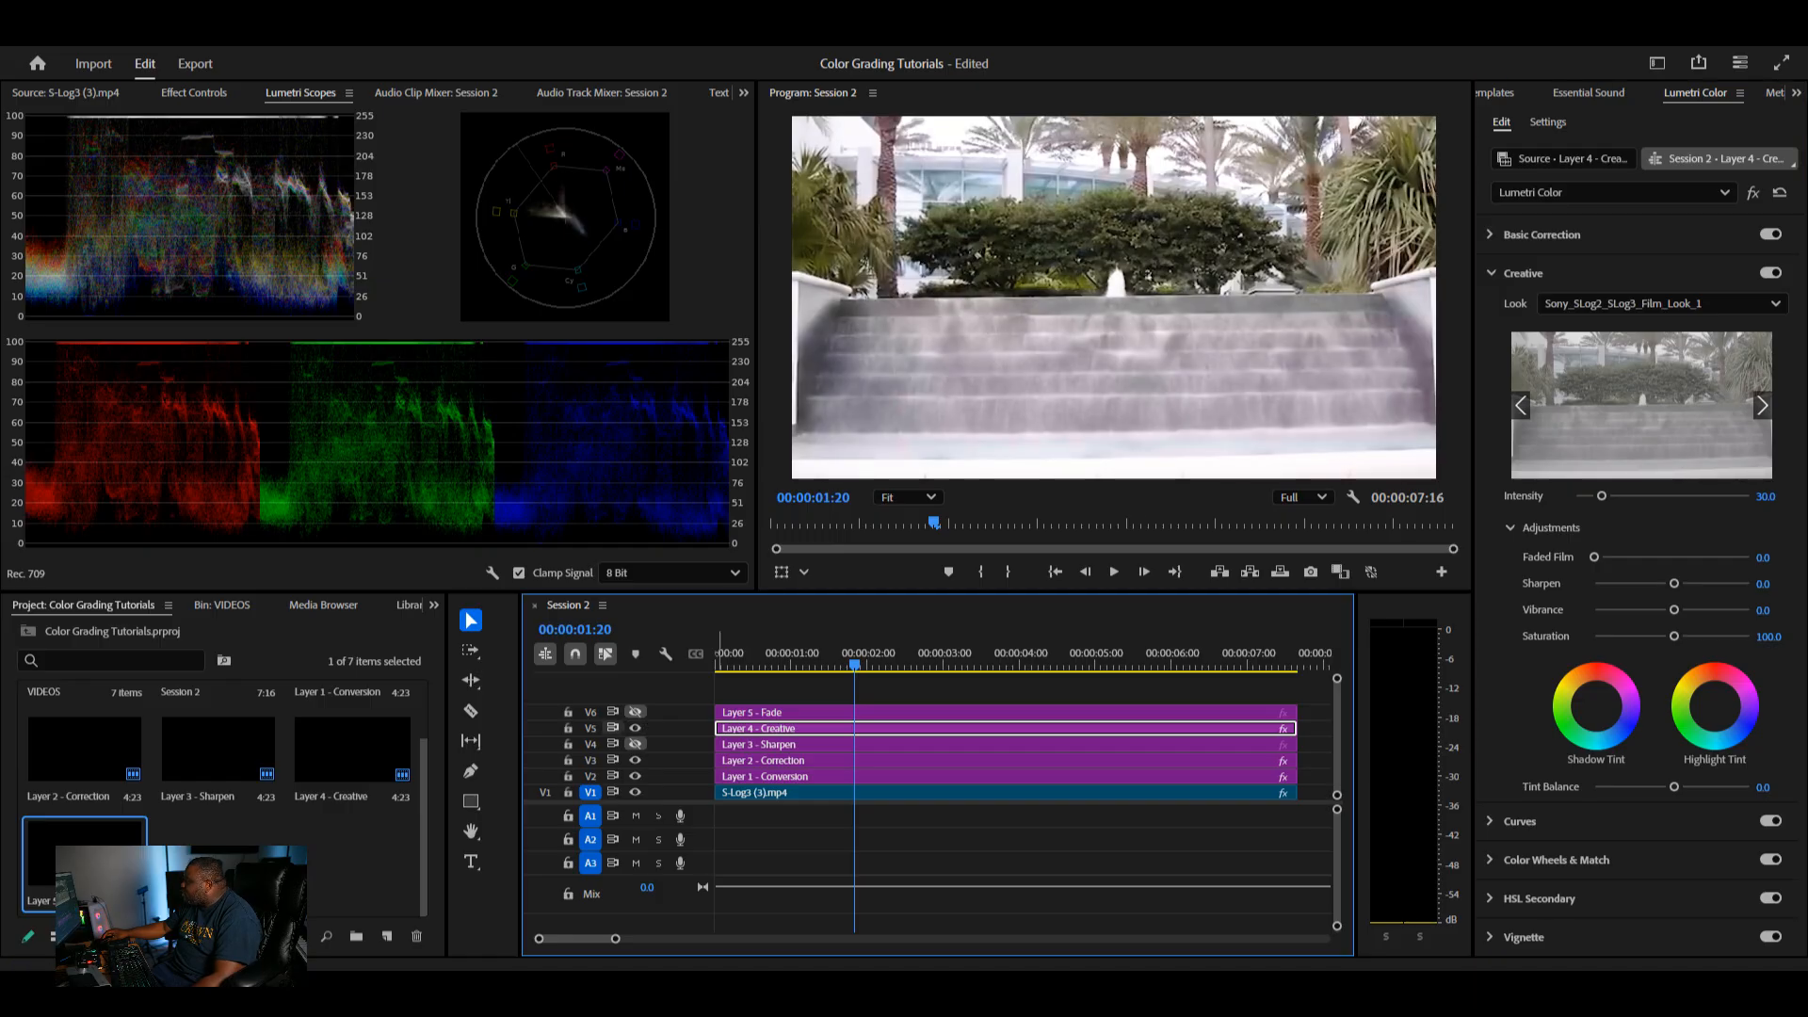
left_click(636, 728)
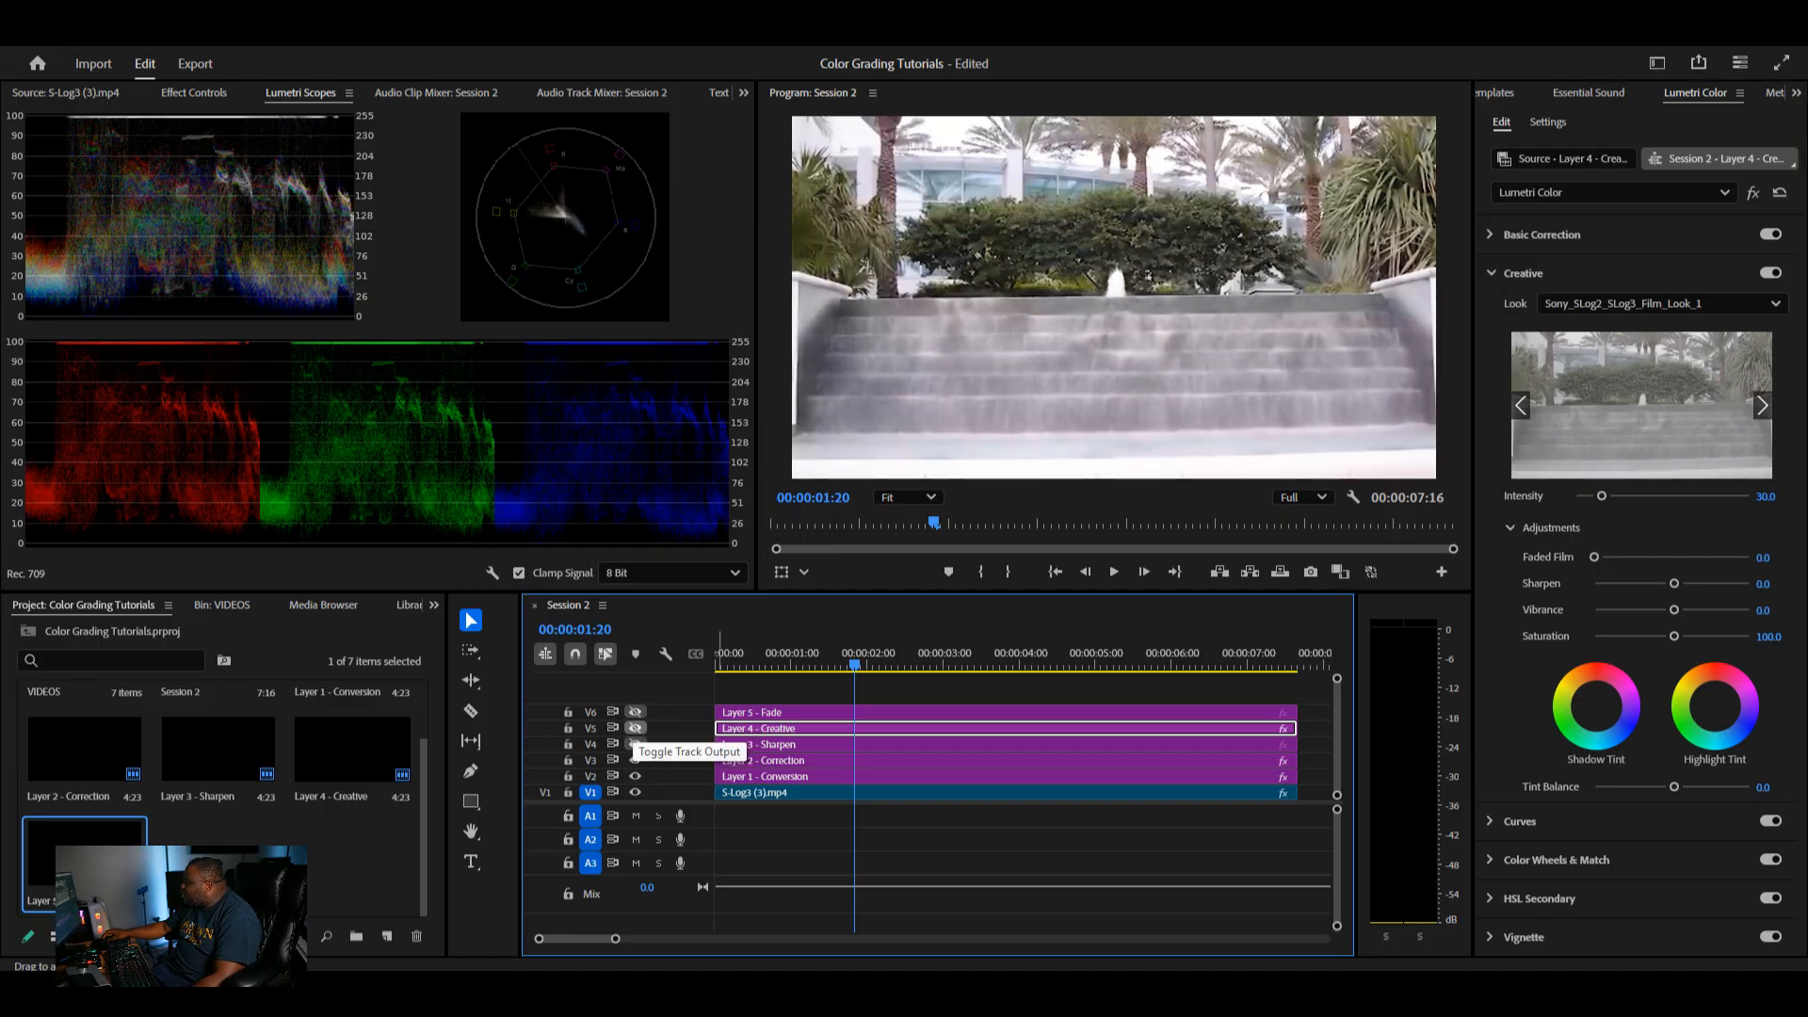
left_click(636, 744)
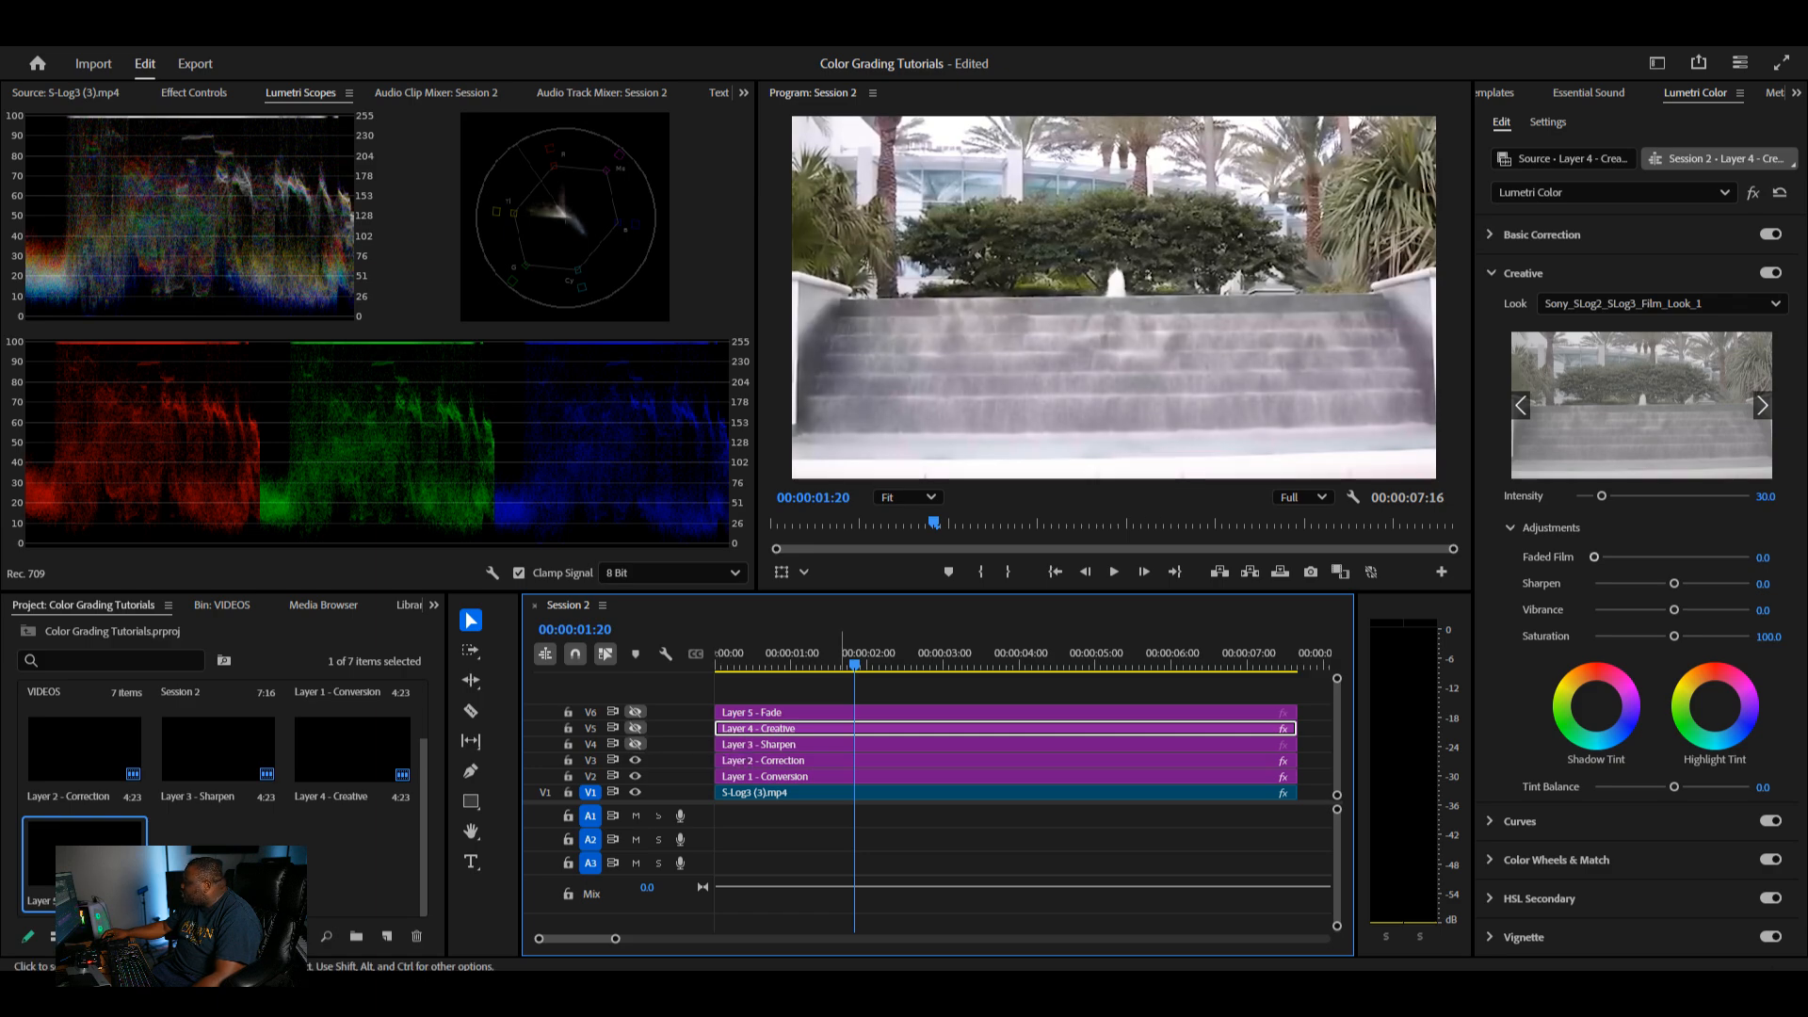
left_click(636, 728)
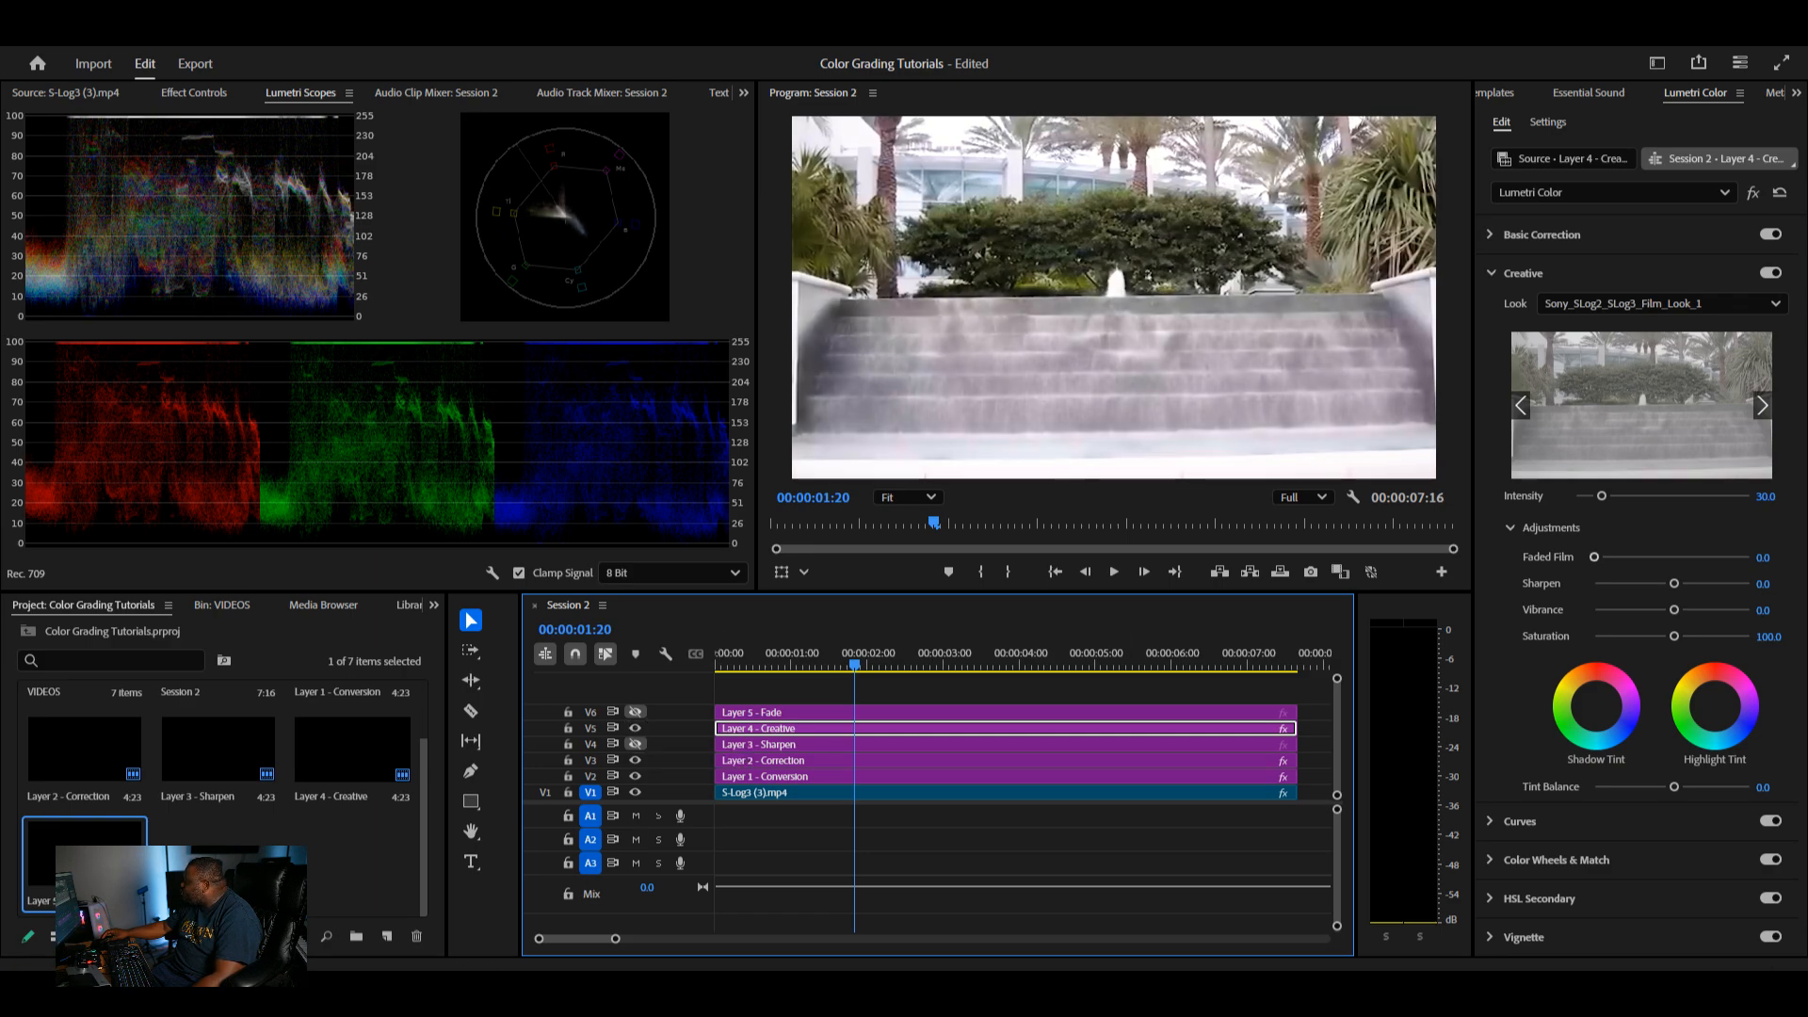
- Set the Intensity of the creative Look on Layer 4 to 40
left_click_drag(1603, 496, 1603, 497)
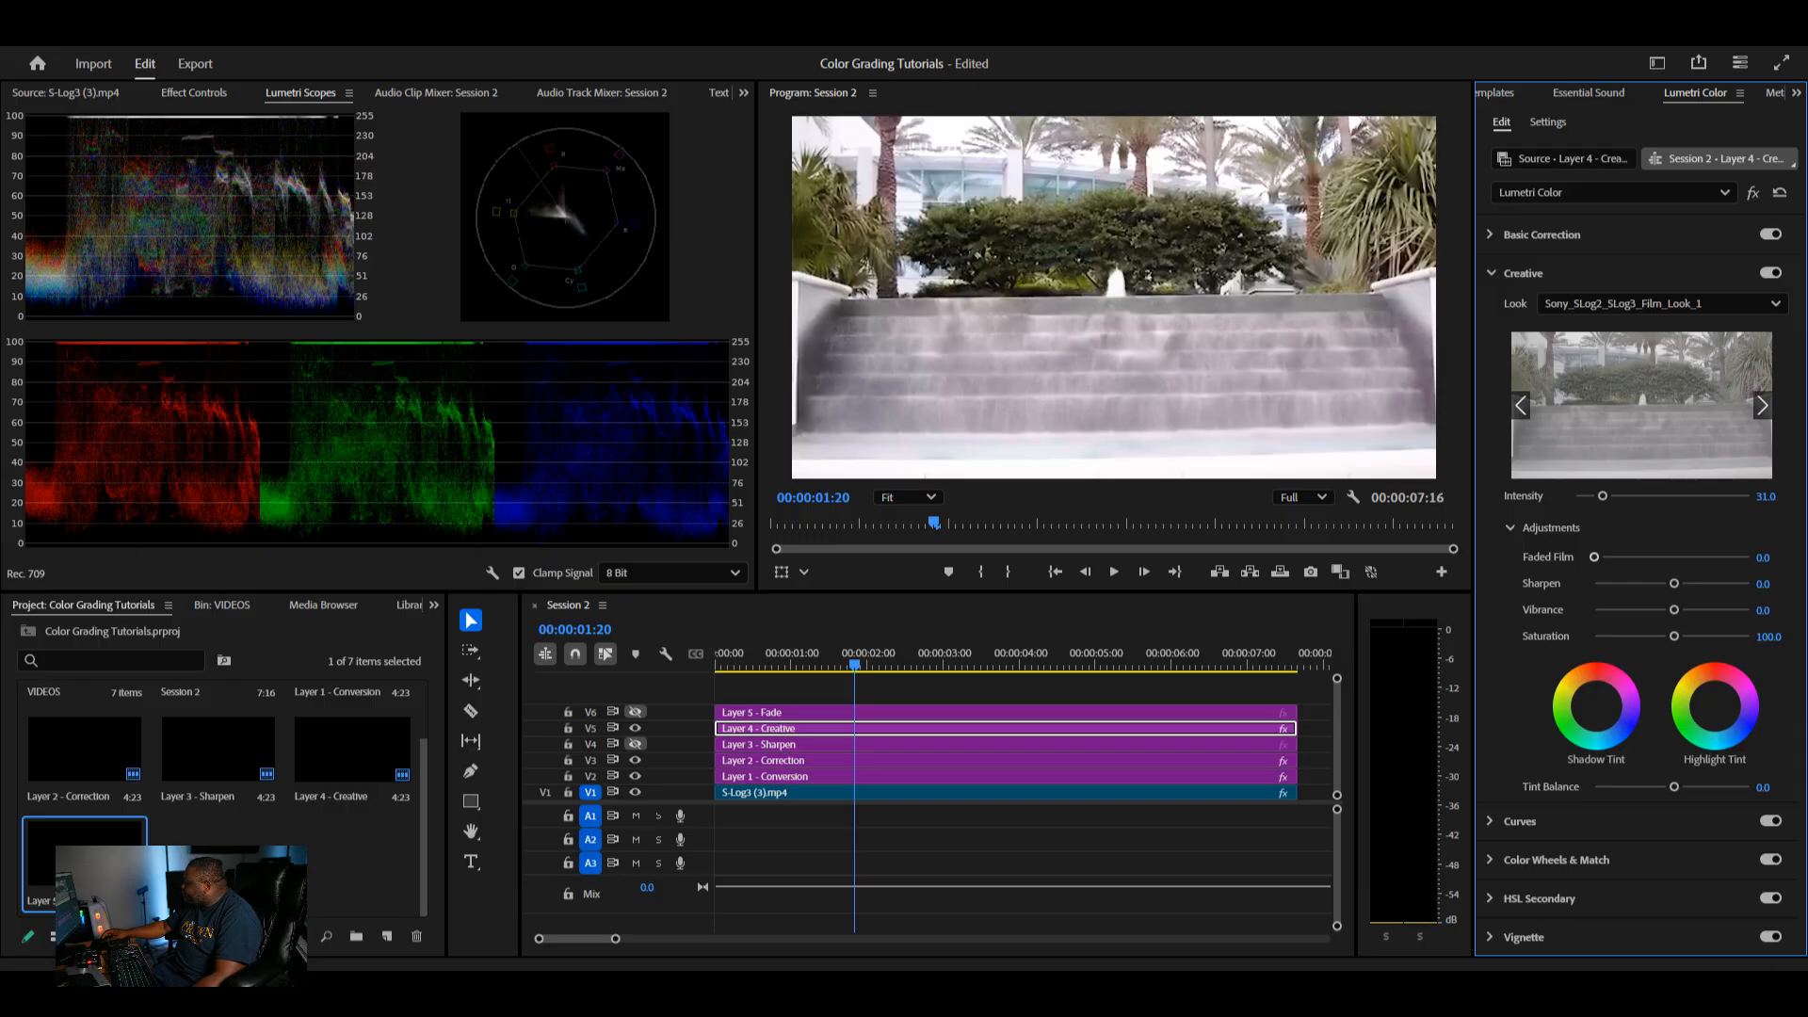
left_click(1766, 497)
type("40")
key("Return")
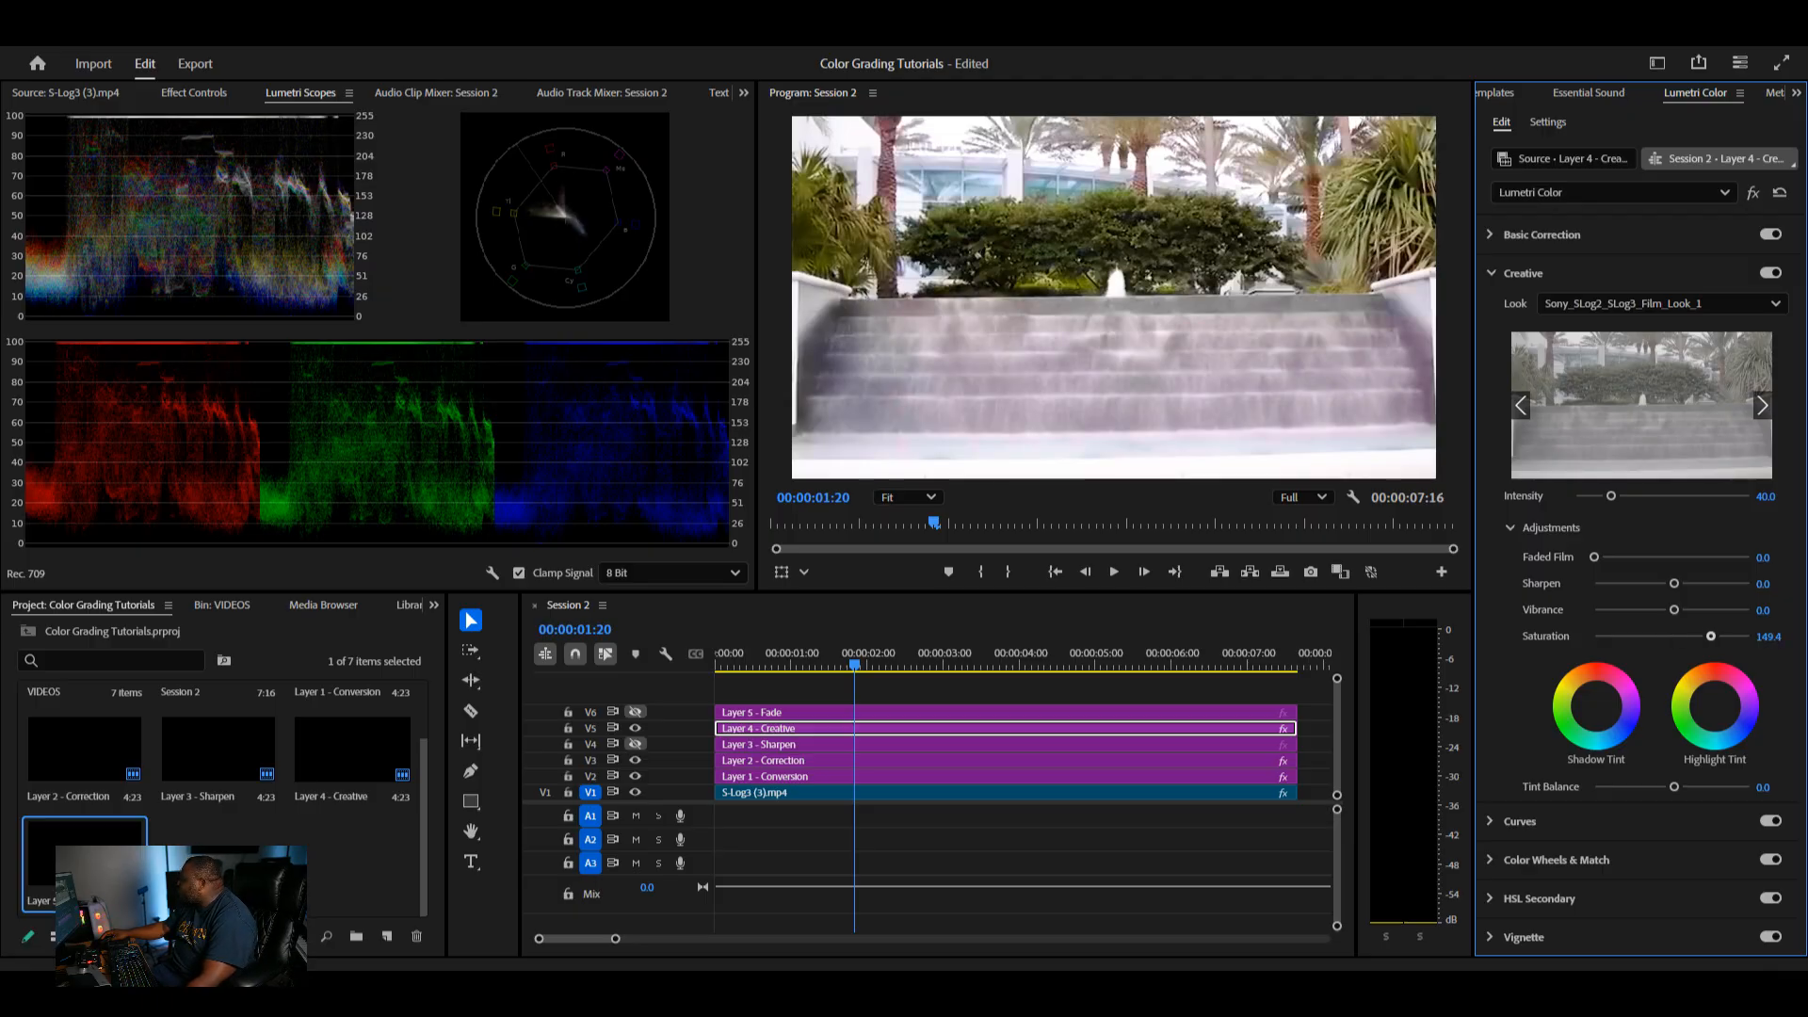
- Set the creative Saturation of Layer 4 to 120
left_click_drag(1716, 637, 1706, 637)
left_click(1769, 637)
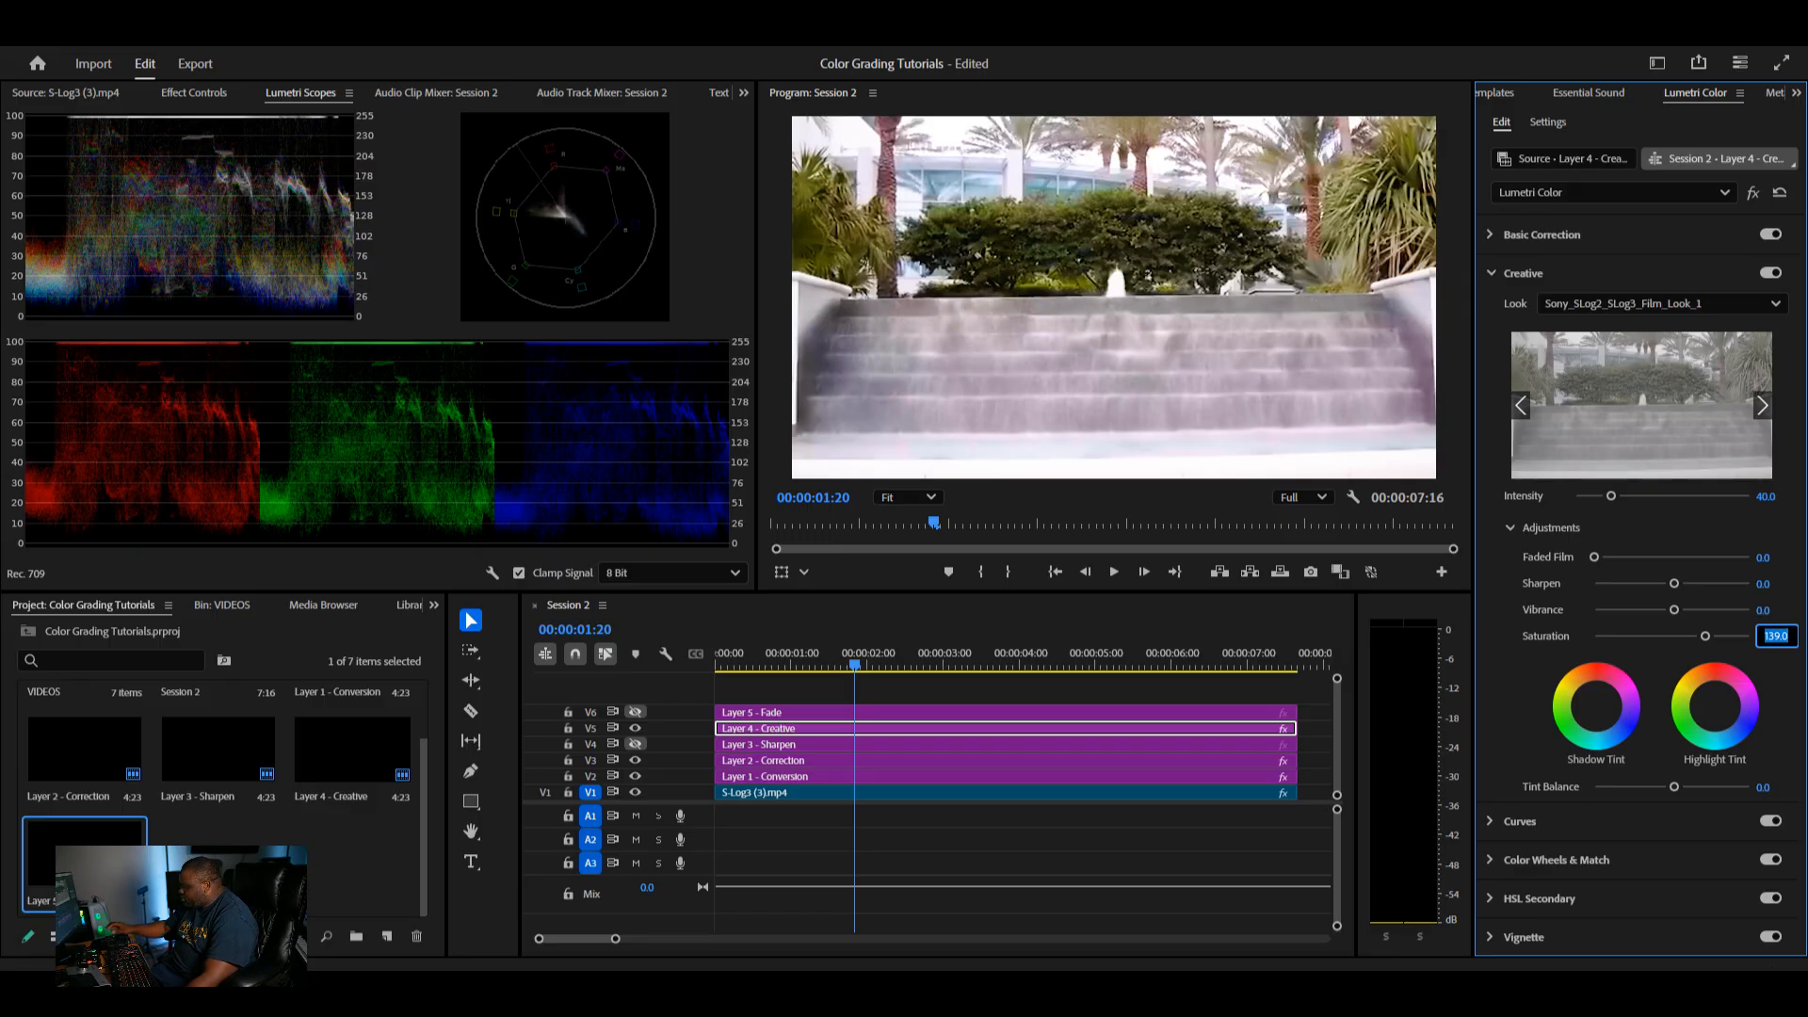
type("120")
key("Return")
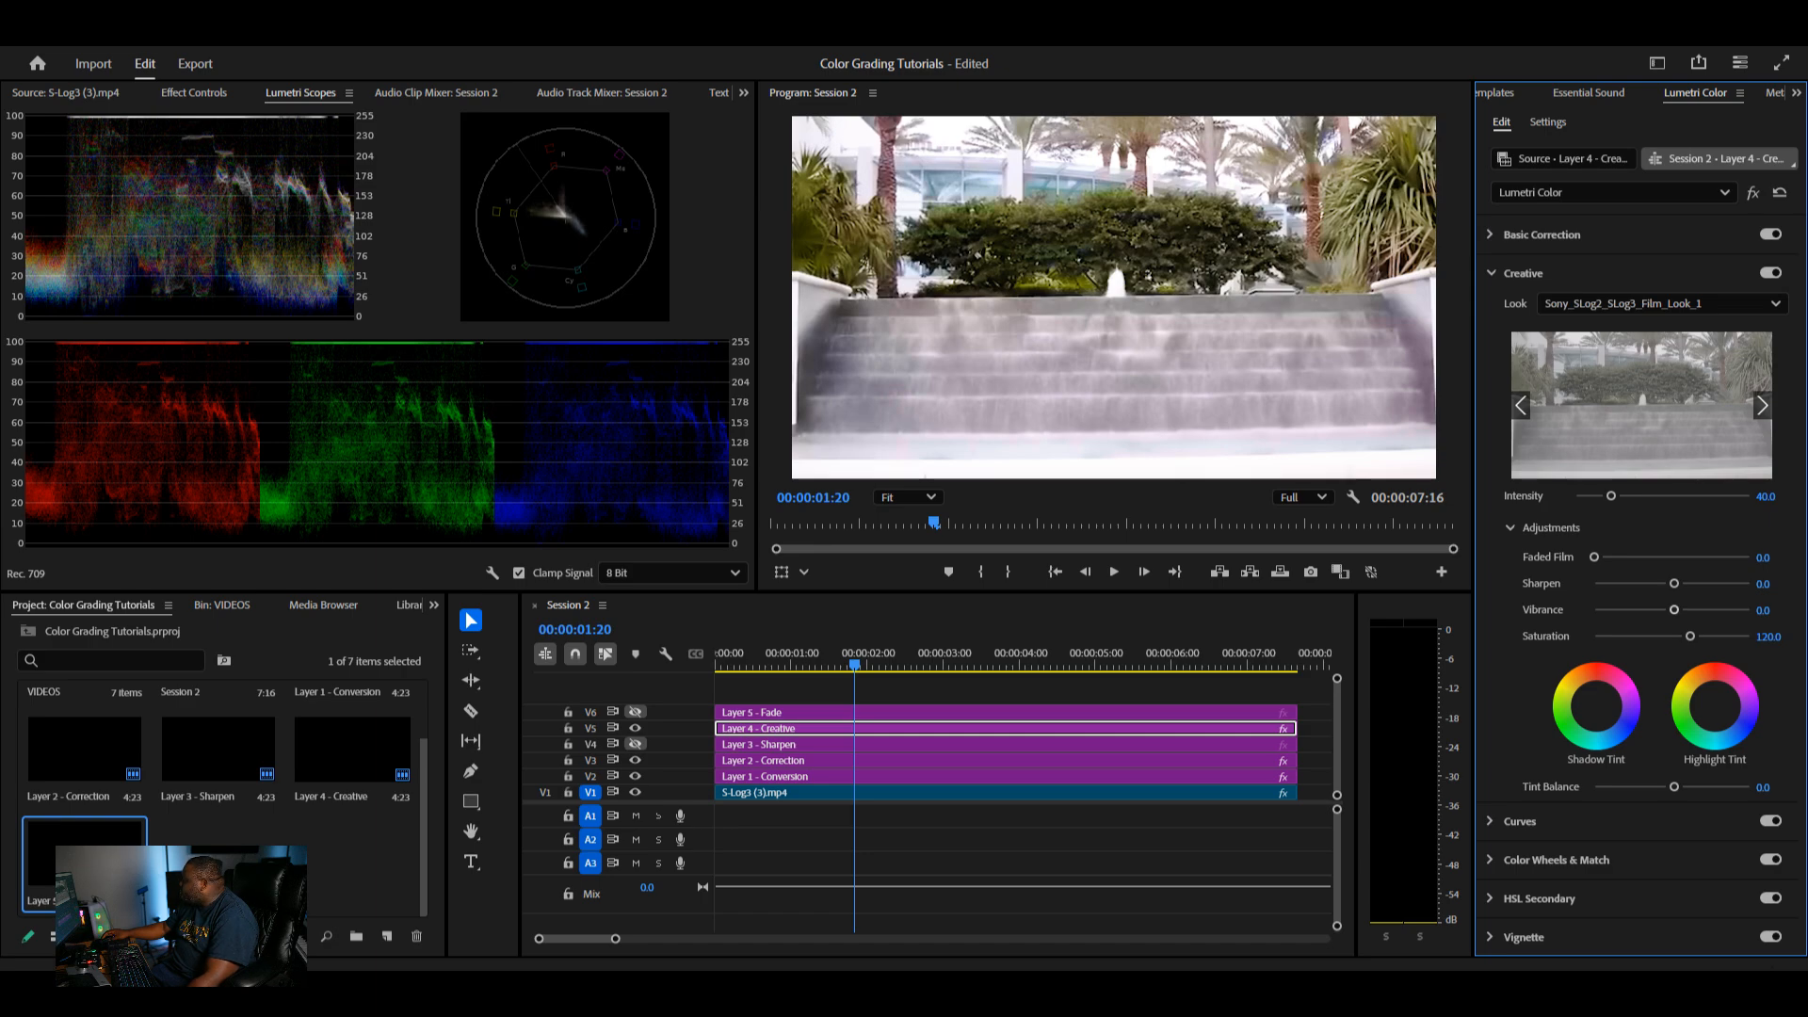
- Try a slightly higher Vibrance and a Faded Film of 69.9 on Layer 4, resetting each to 0
mouse_move(1673, 609)
left_mouse_down()
mouse_move(1743, 609)
mouse_move(1679, 609)
left_mouse_up()
double_click(1690, 610)
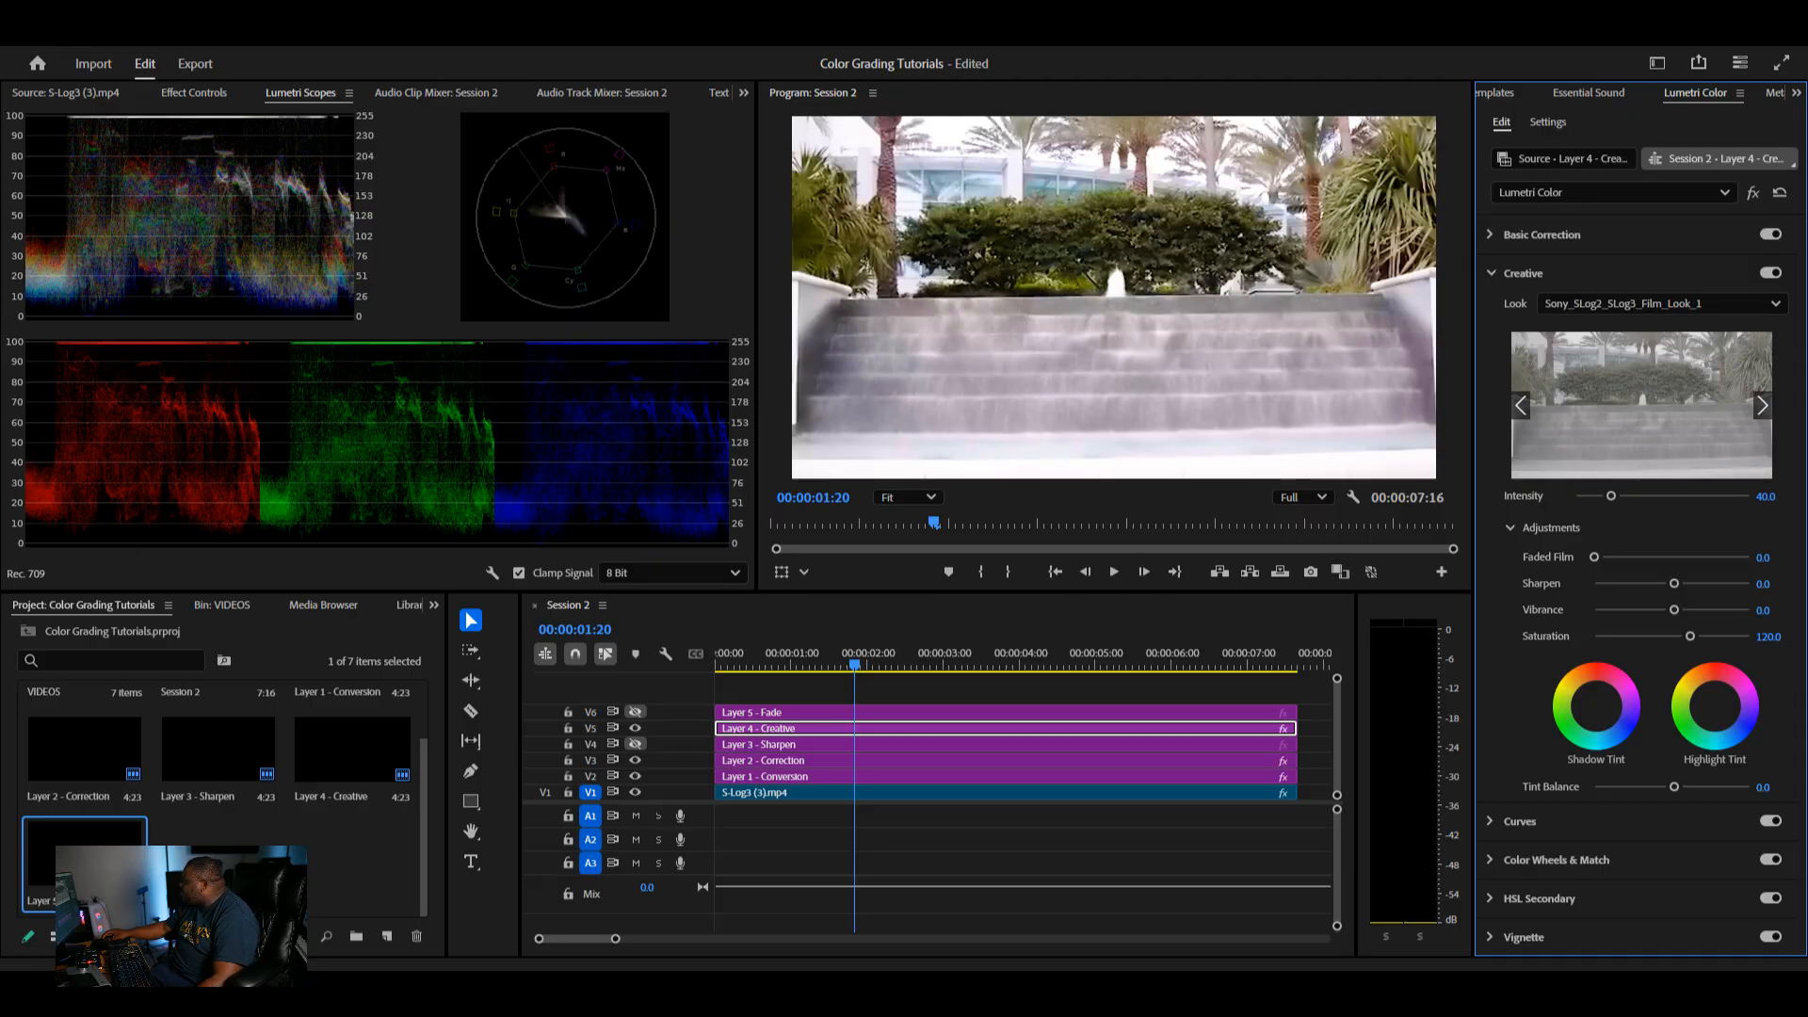
left_click_drag(1594, 557, 1704, 557)
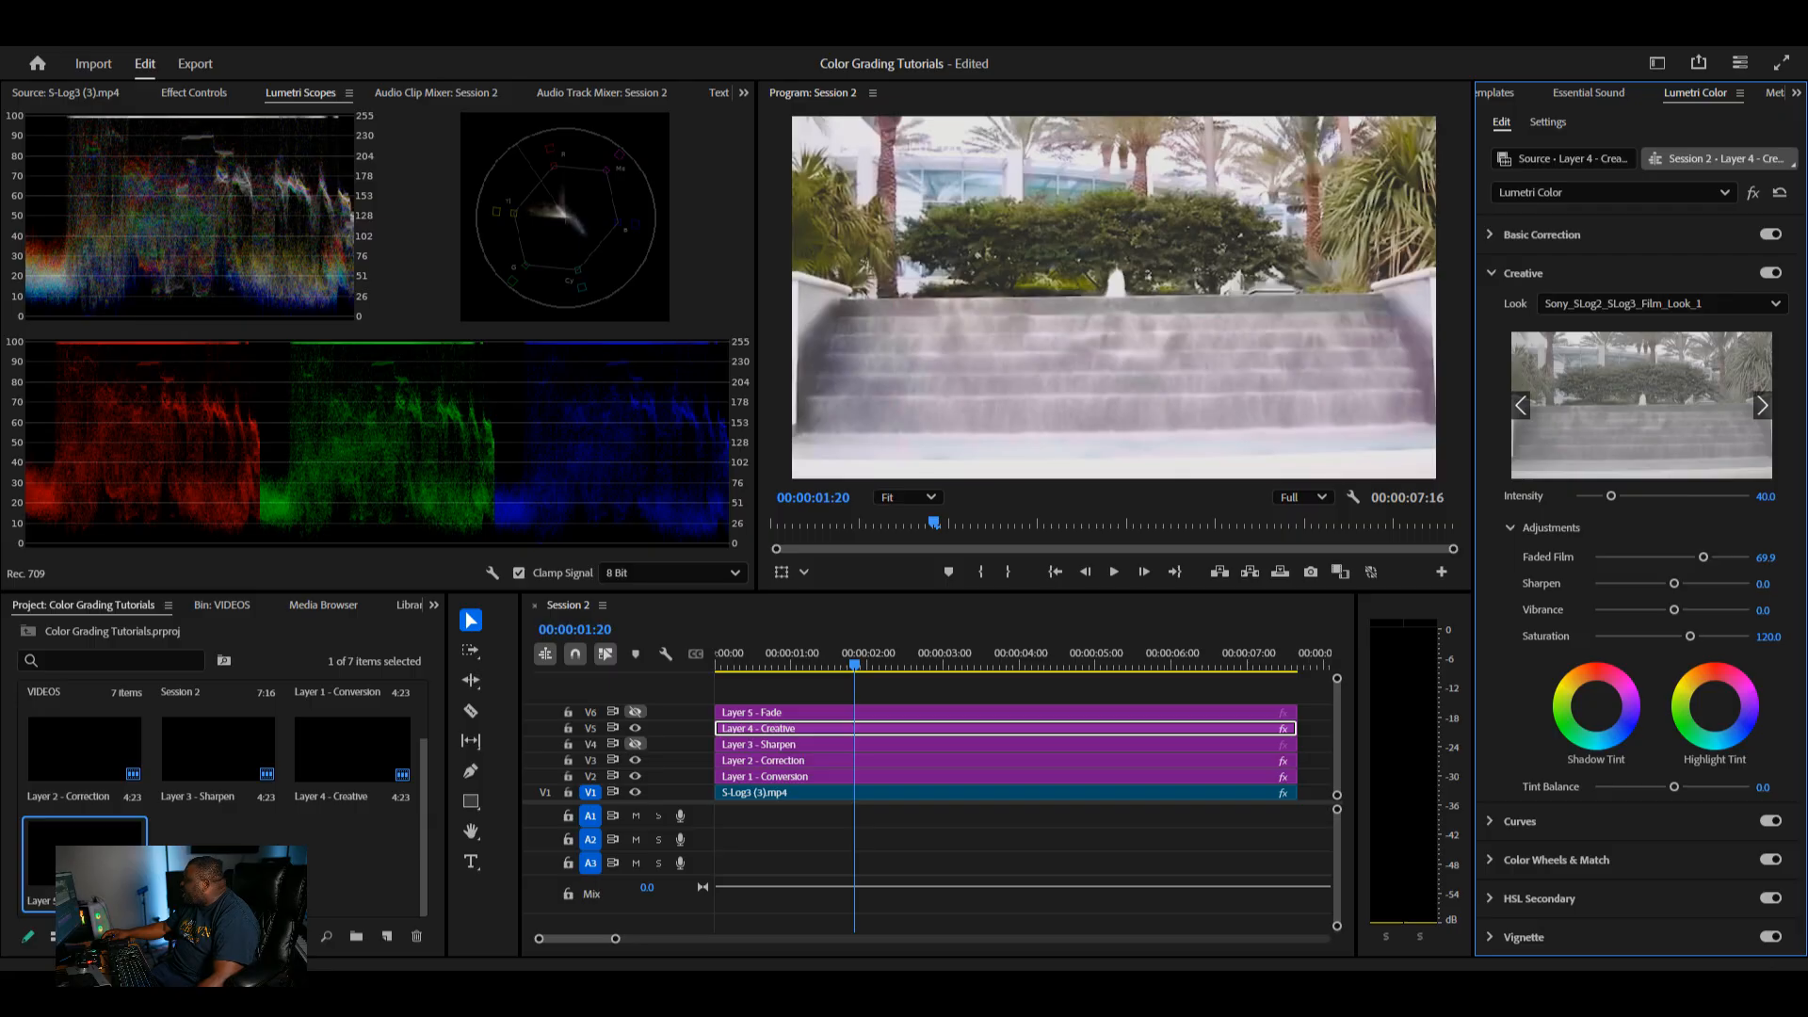
double_click(1704, 556)
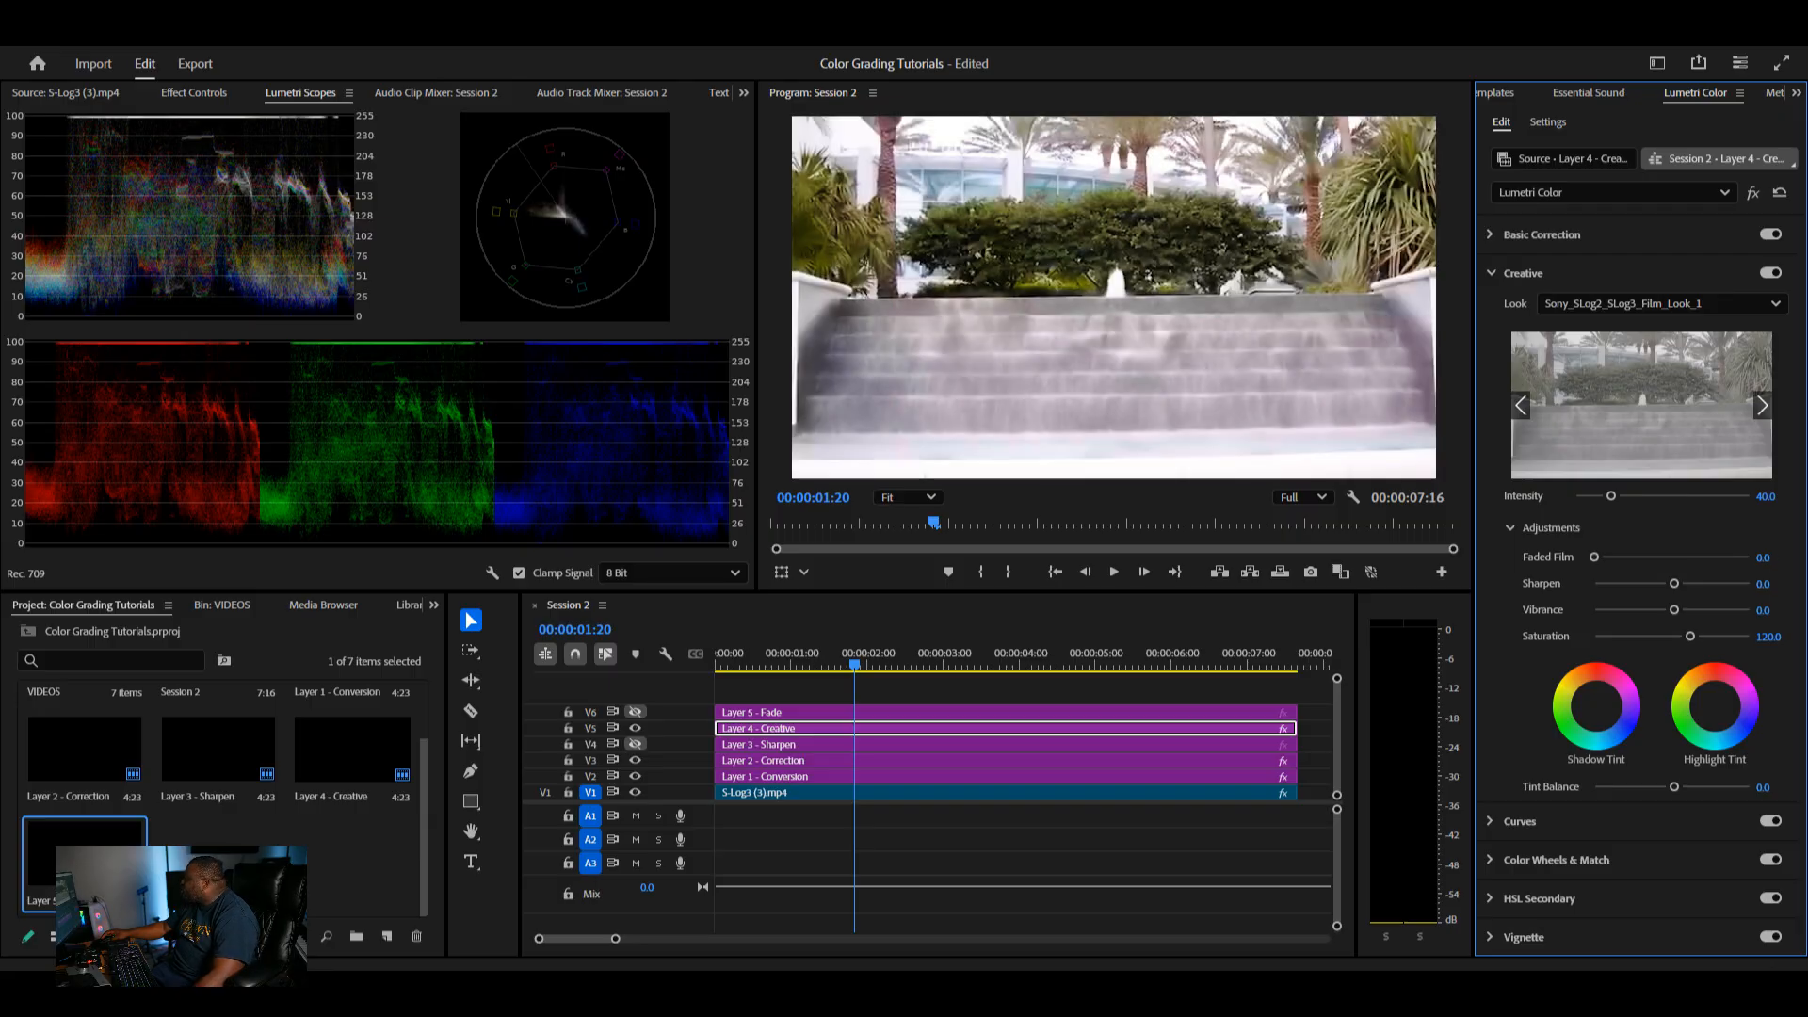
- Collapse the Creative settings and review the grade by hiding Layers 1, 2 and 4 and re-enabling them one at a time from the bottom up
left_click(1523, 273)
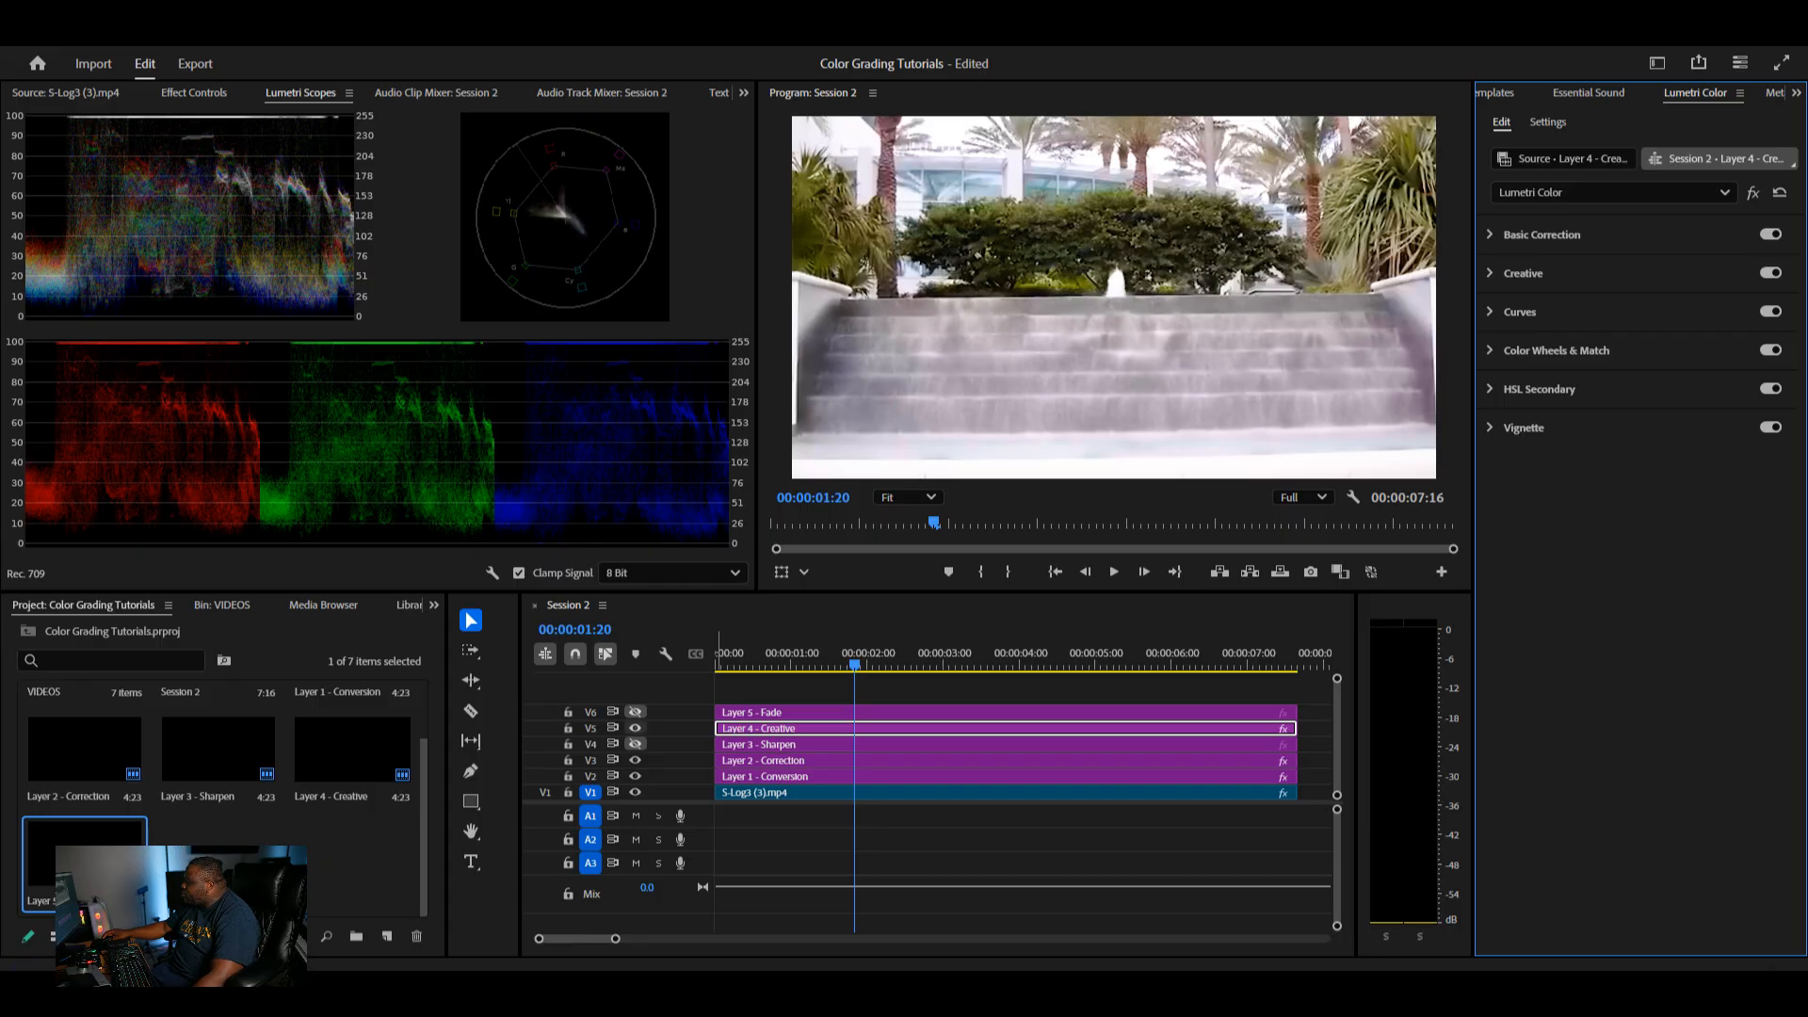
left_click(634, 728)
left_click(635, 728)
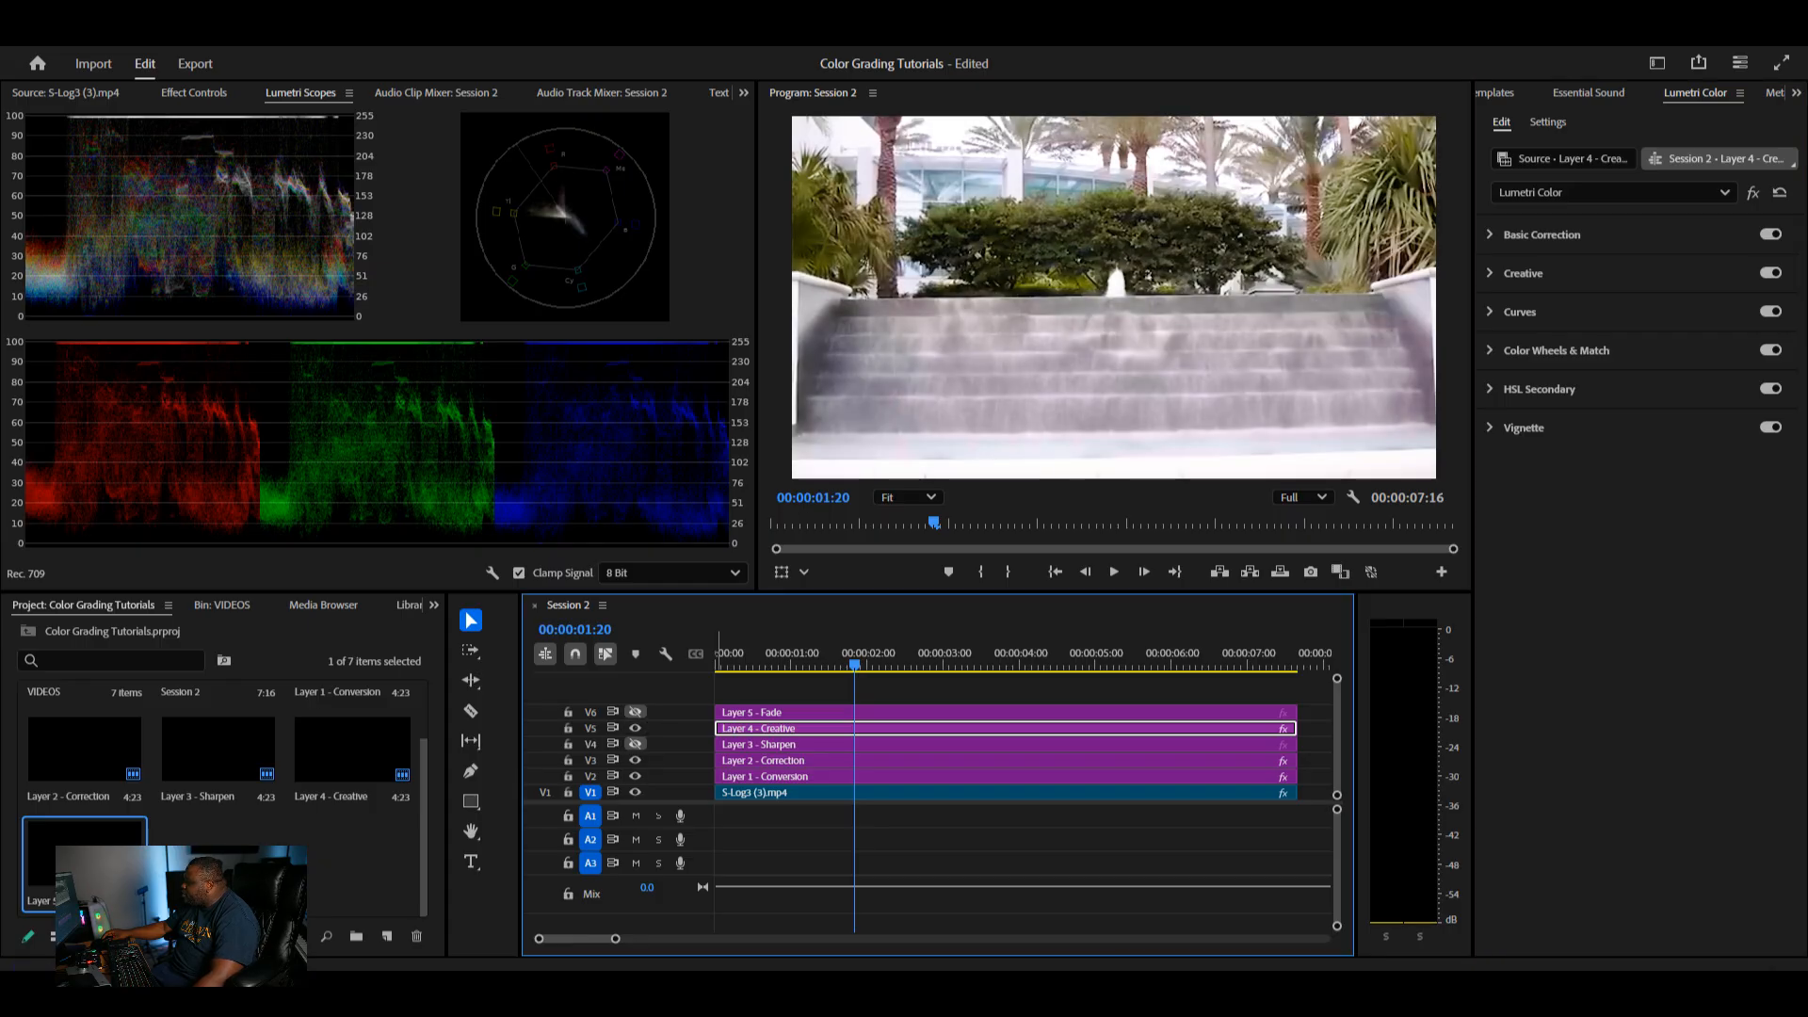
left_click(635, 776)
left_click(635, 760)
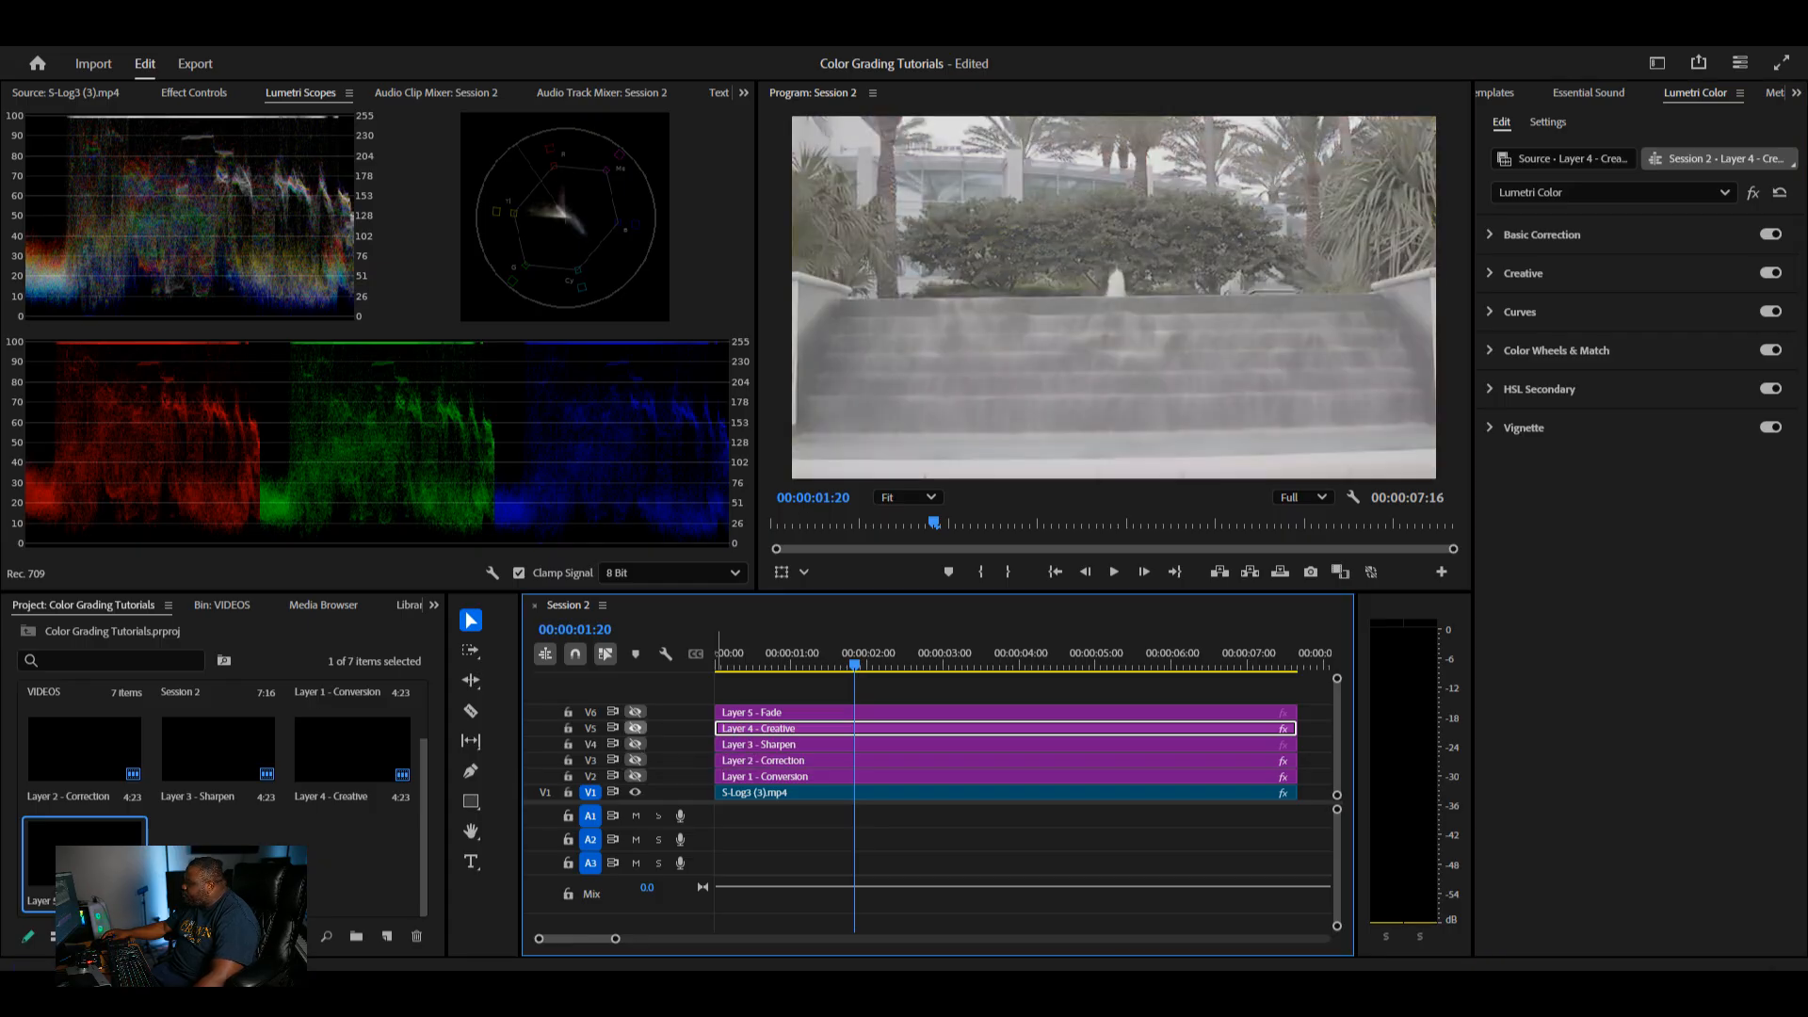
left_click(635, 728)
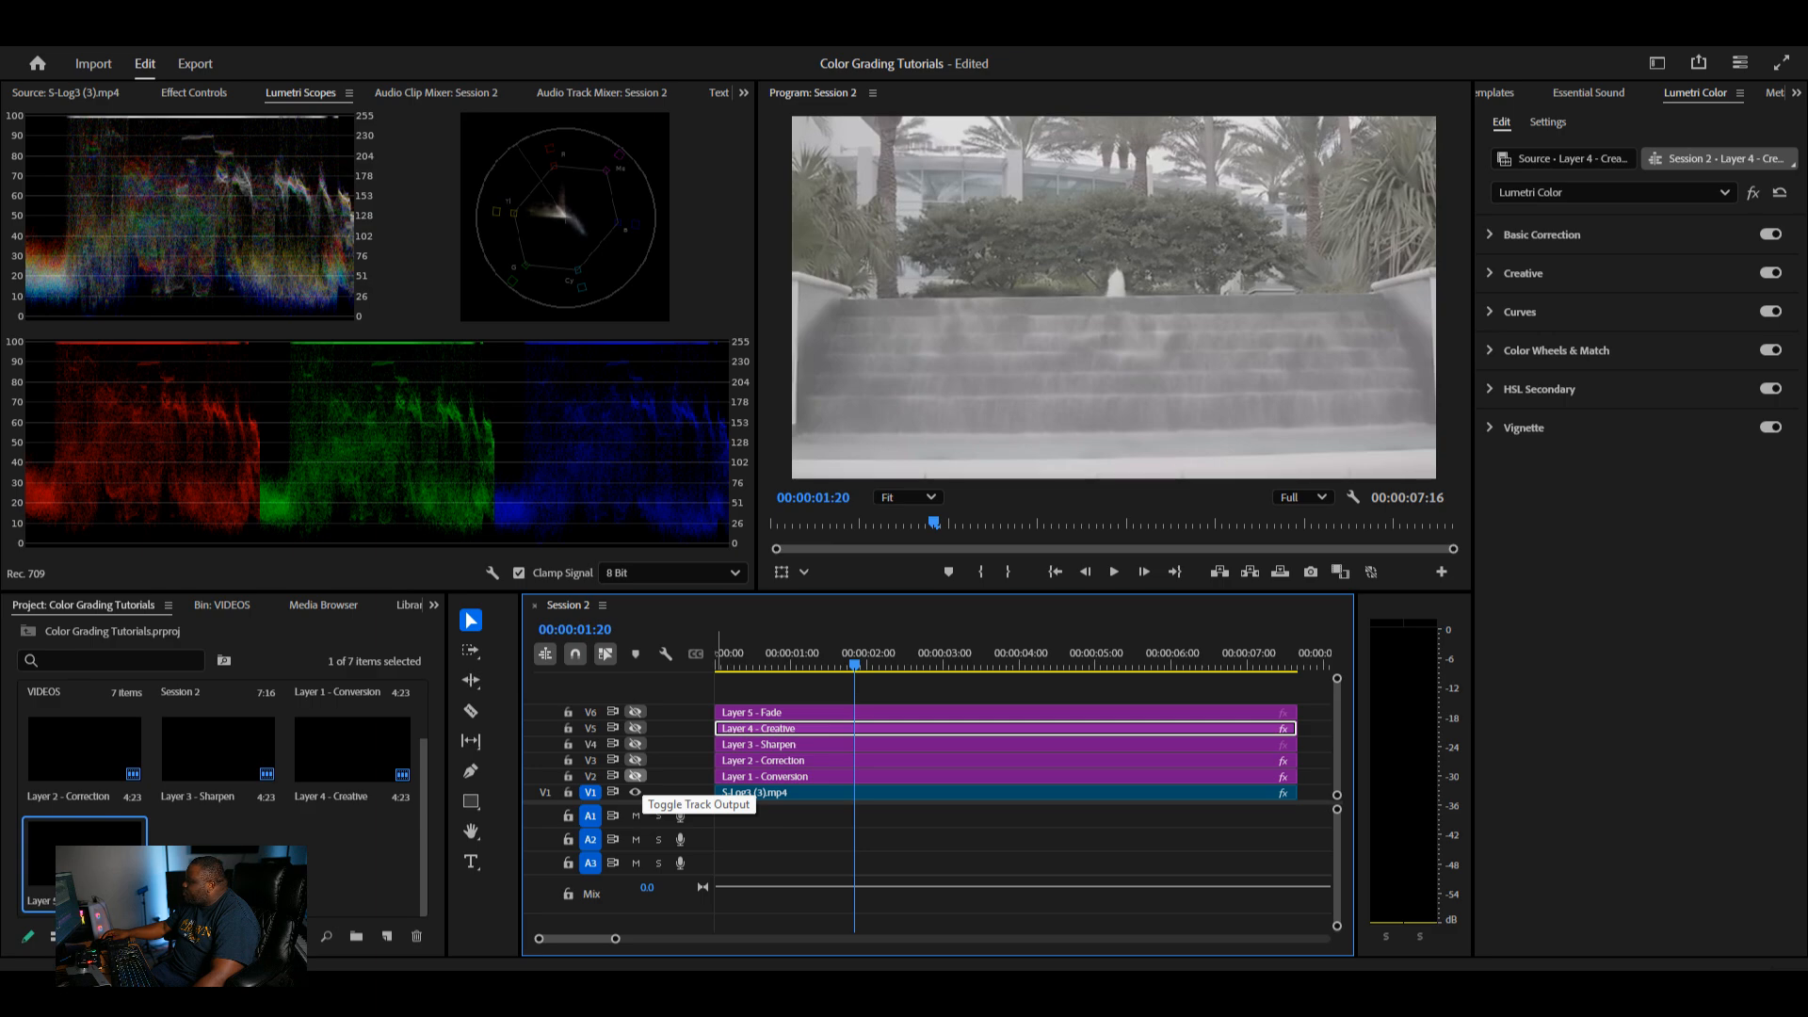
left_click(635, 776)
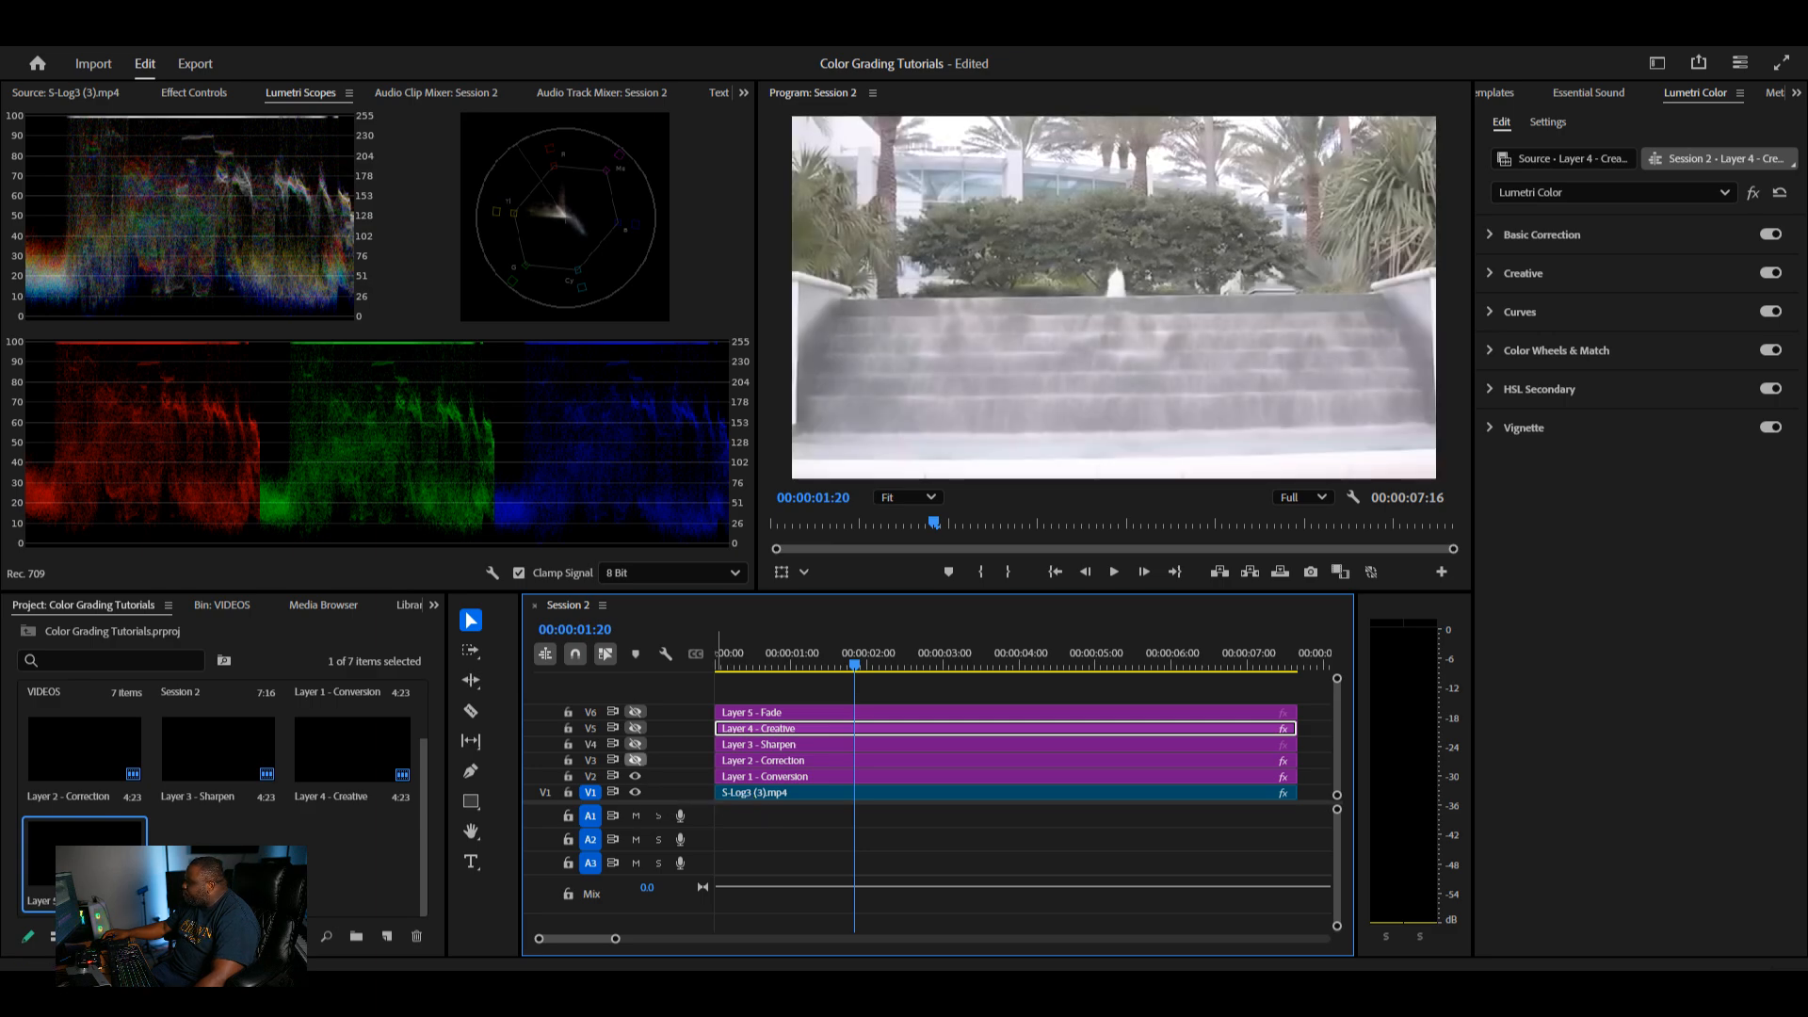
left_click(635, 760)
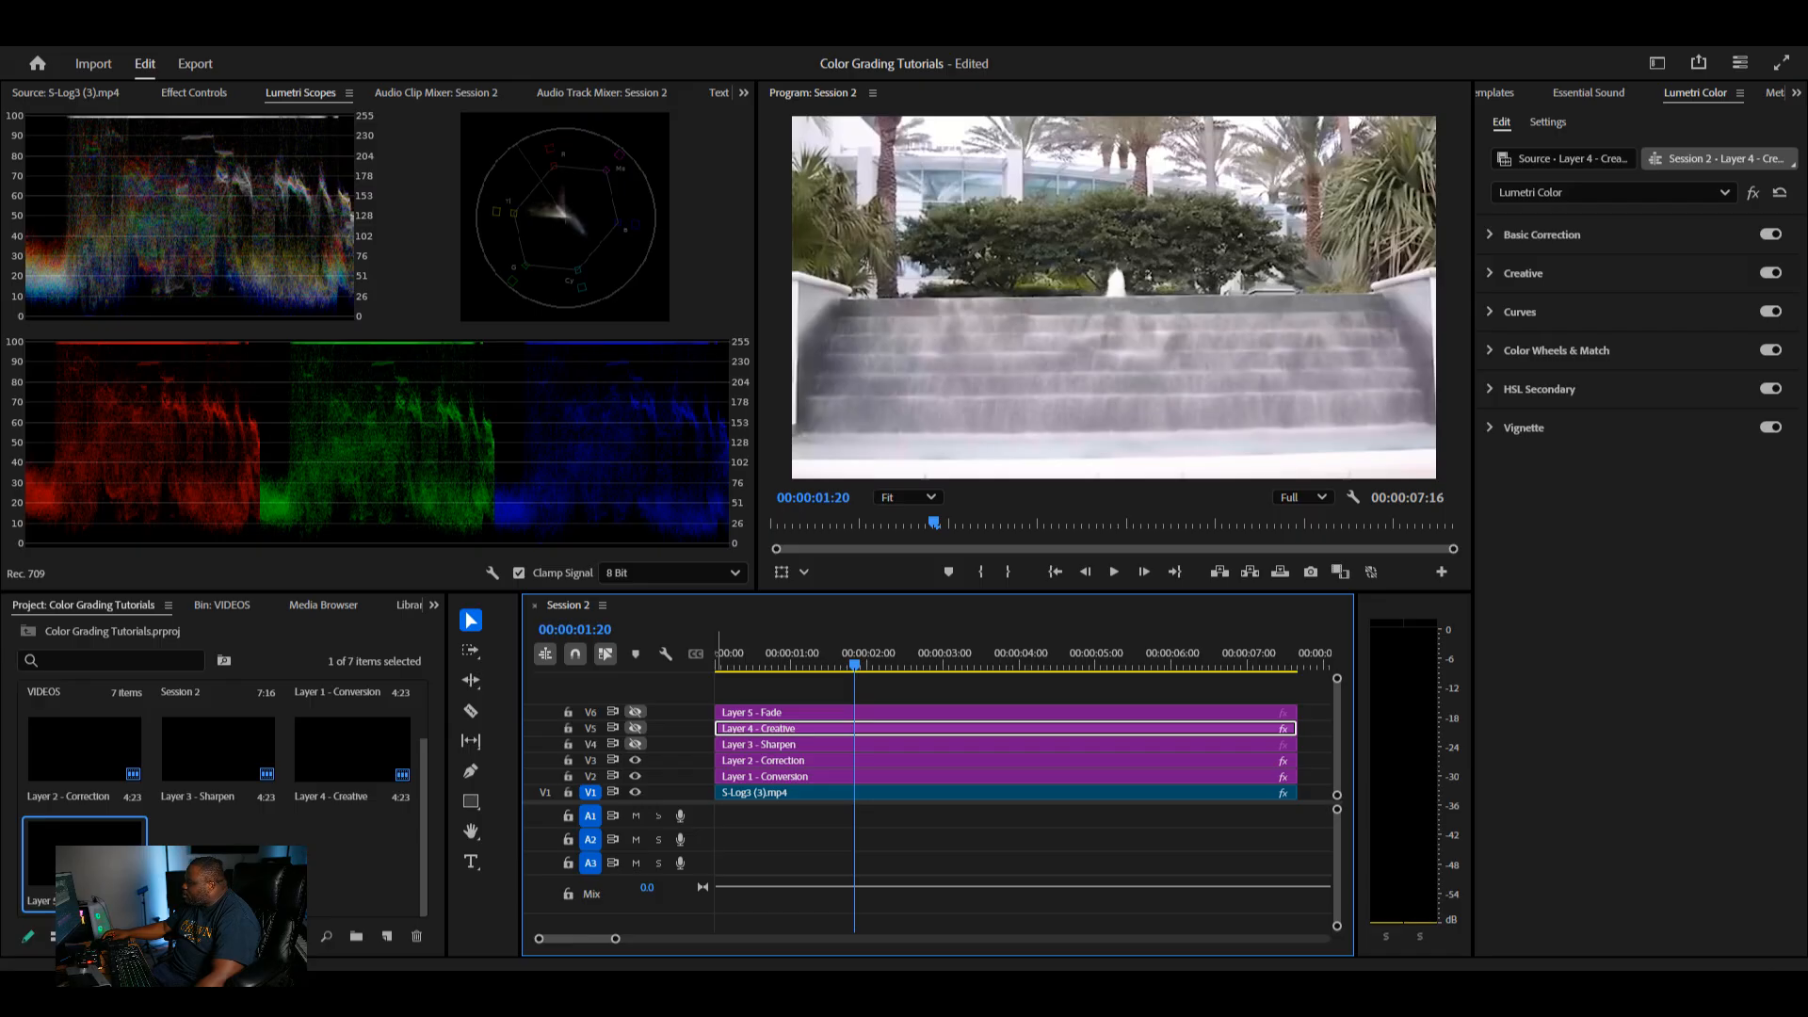
left_click(635, 728)
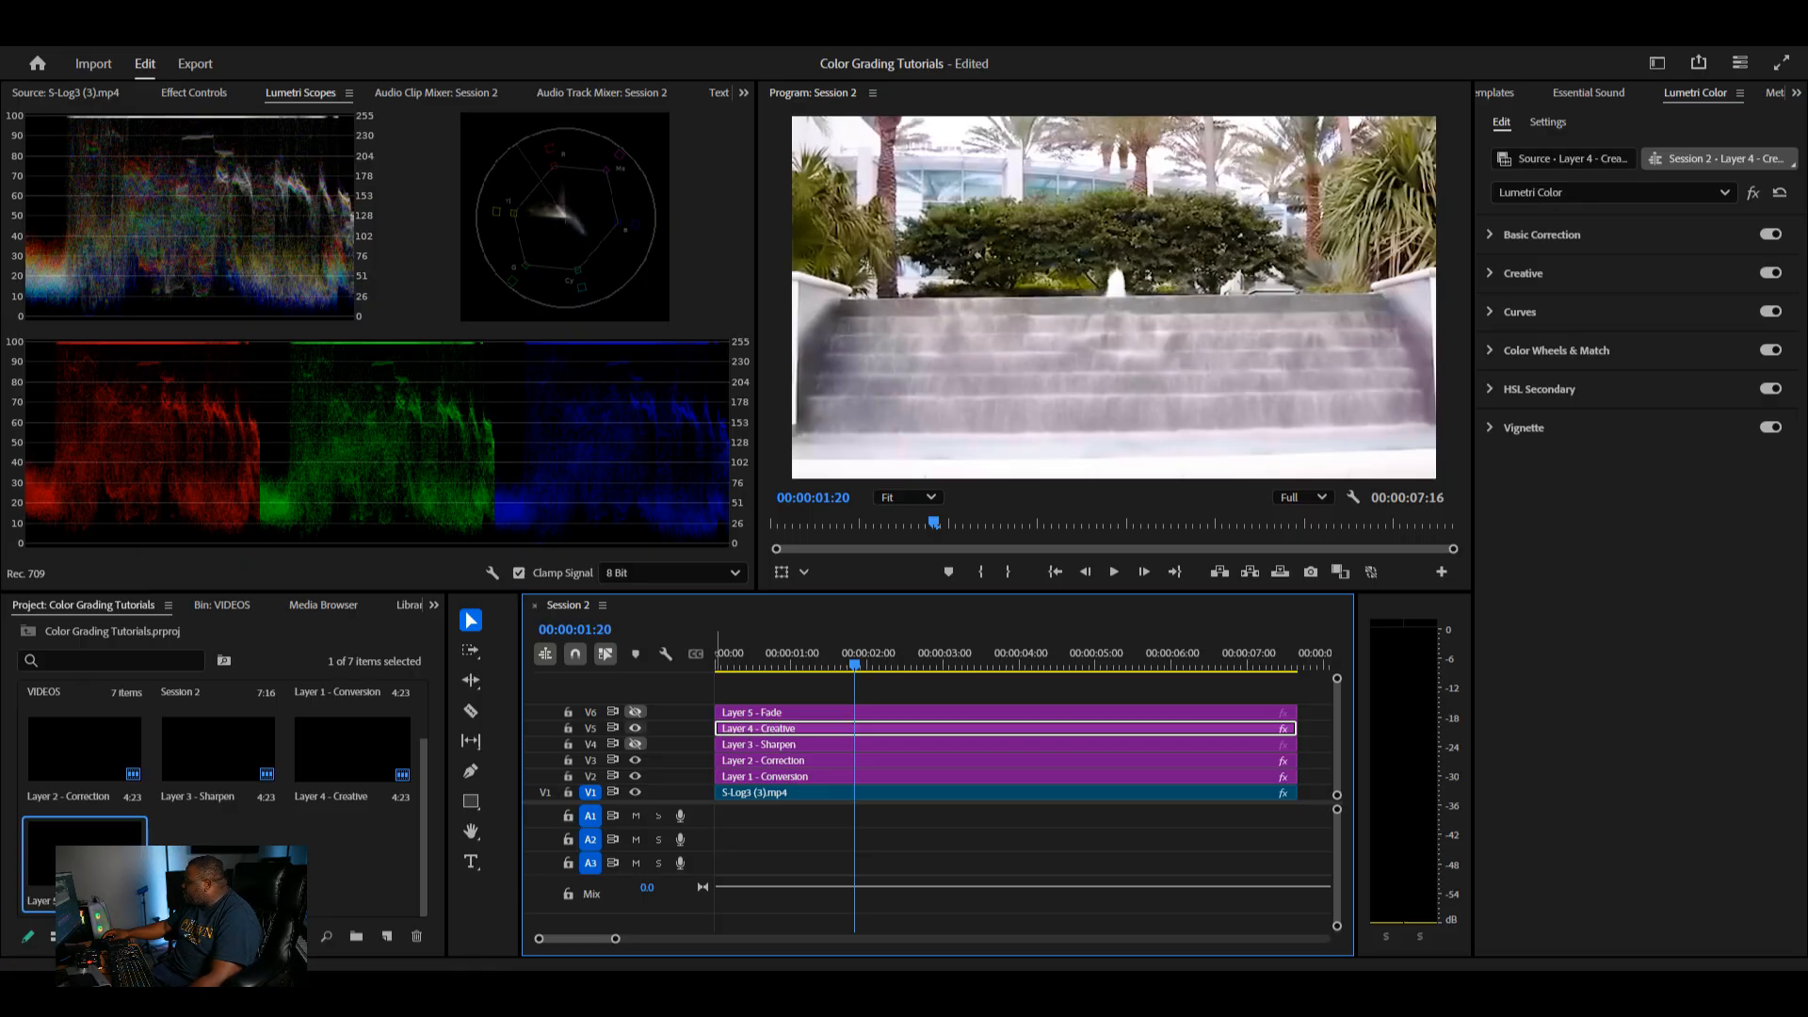
- Turn the Layer 3 - Sharpen track back on, find the sharpening effects and add Sharpen to that layer
left_click(636, 744)
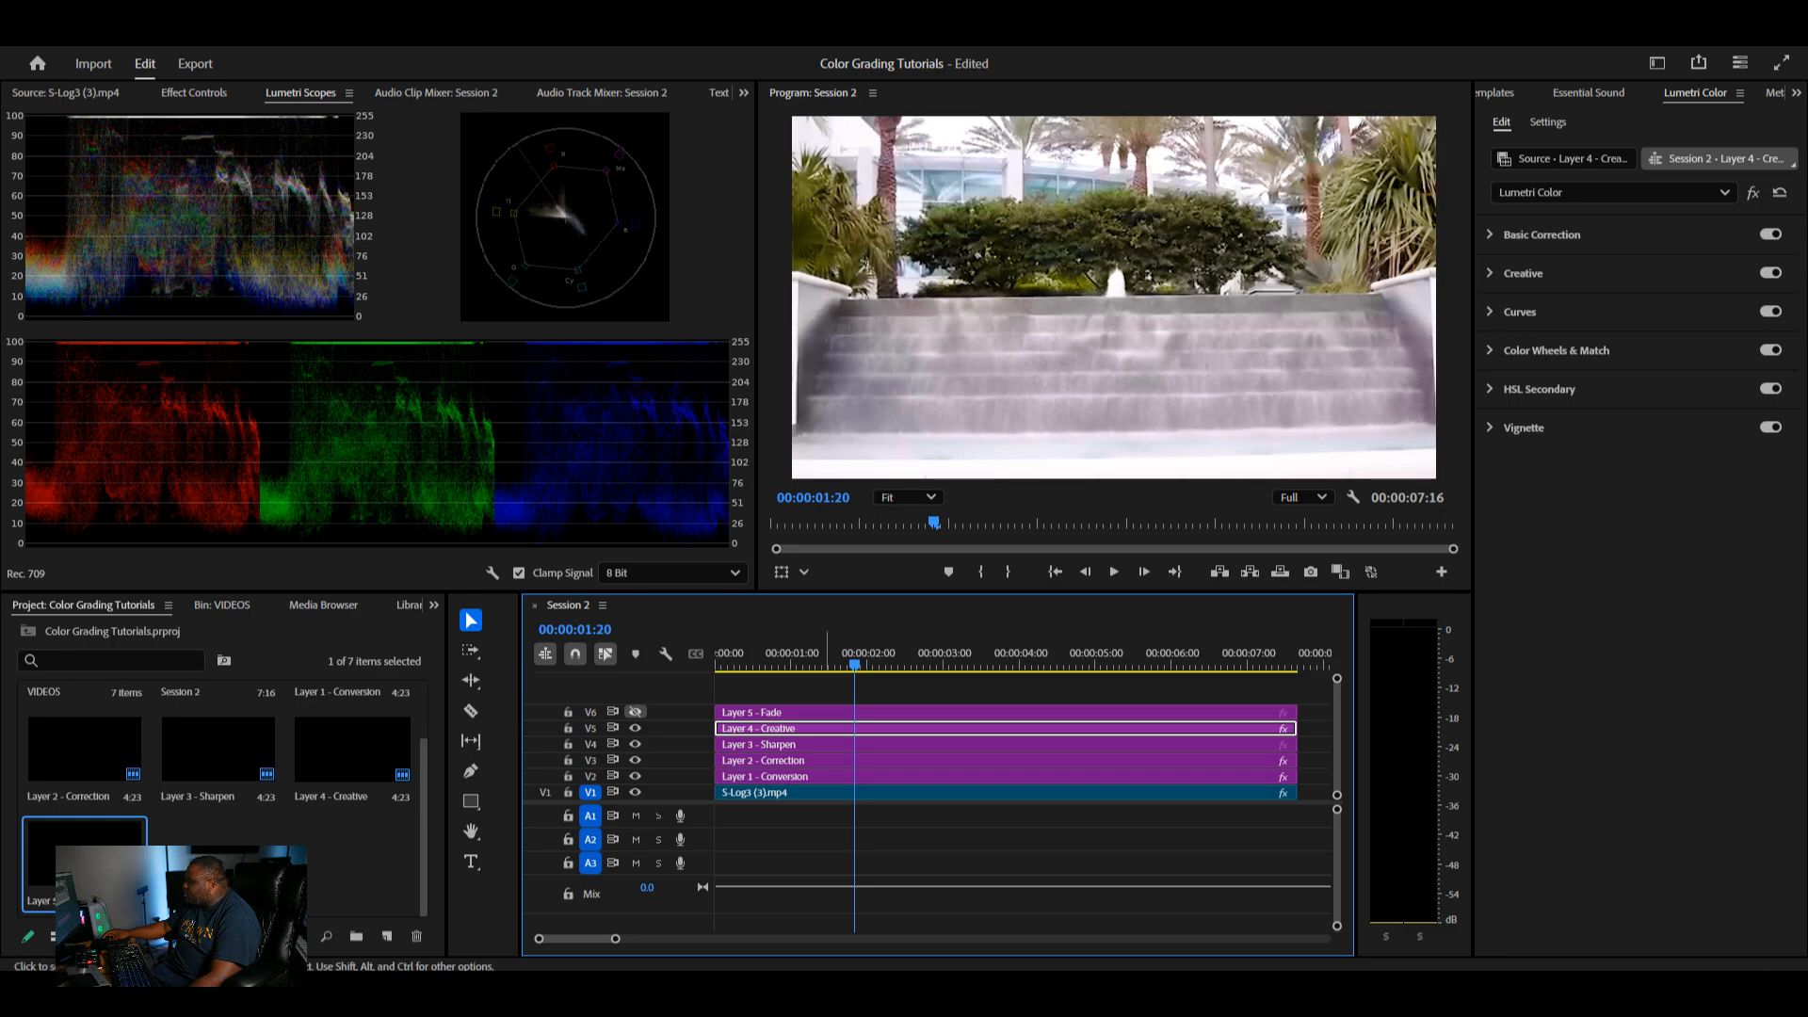
left_click(792, 745)
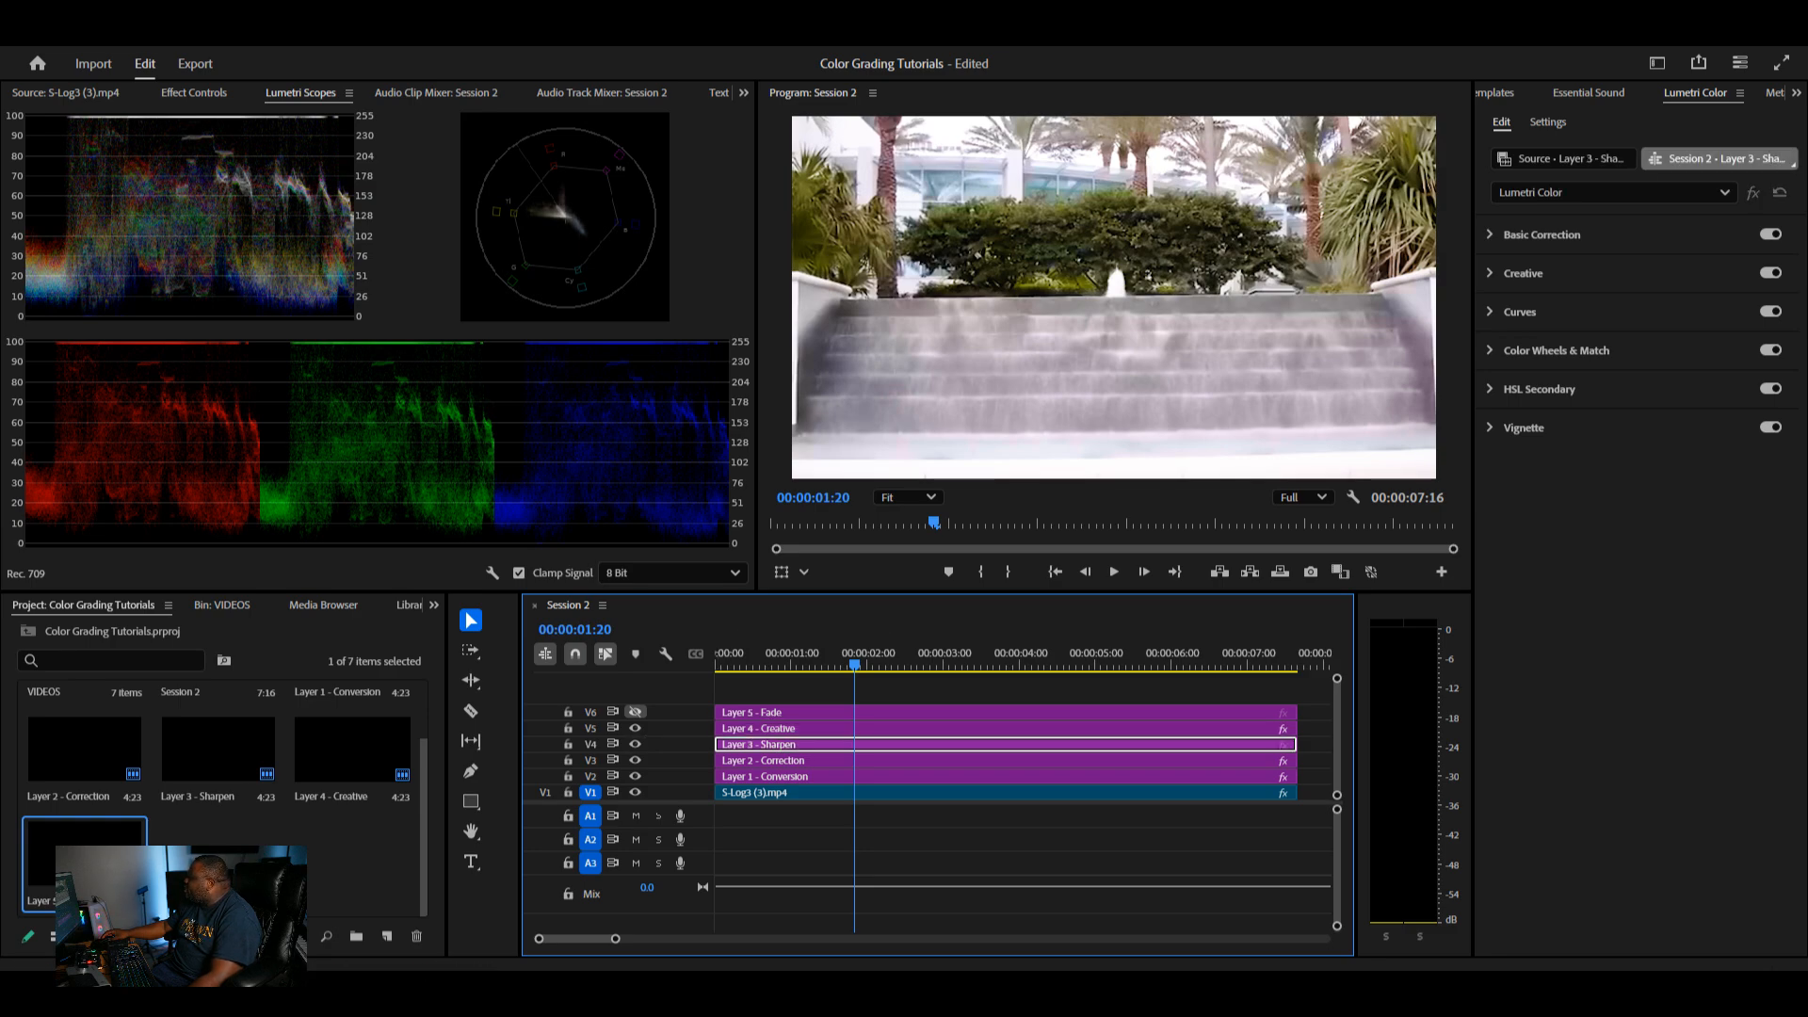
left_click(1796, 92)
left_click(1733, 141)
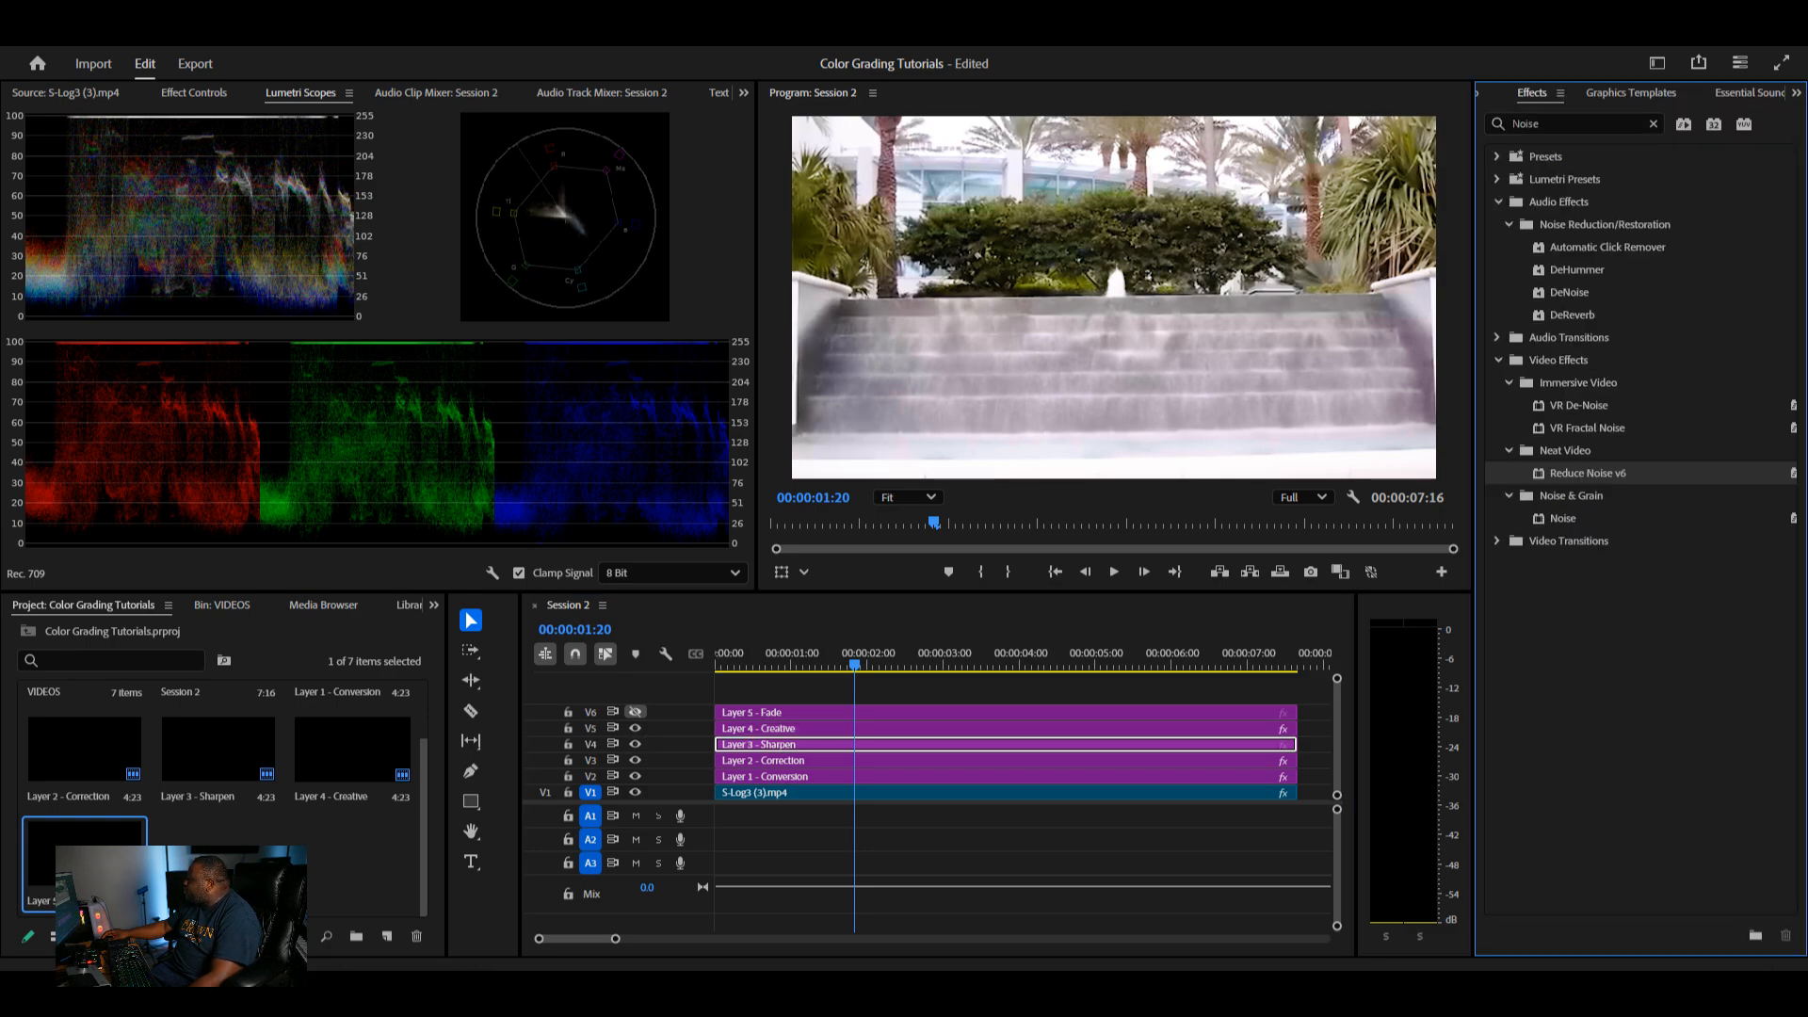
left_click(194, 93)
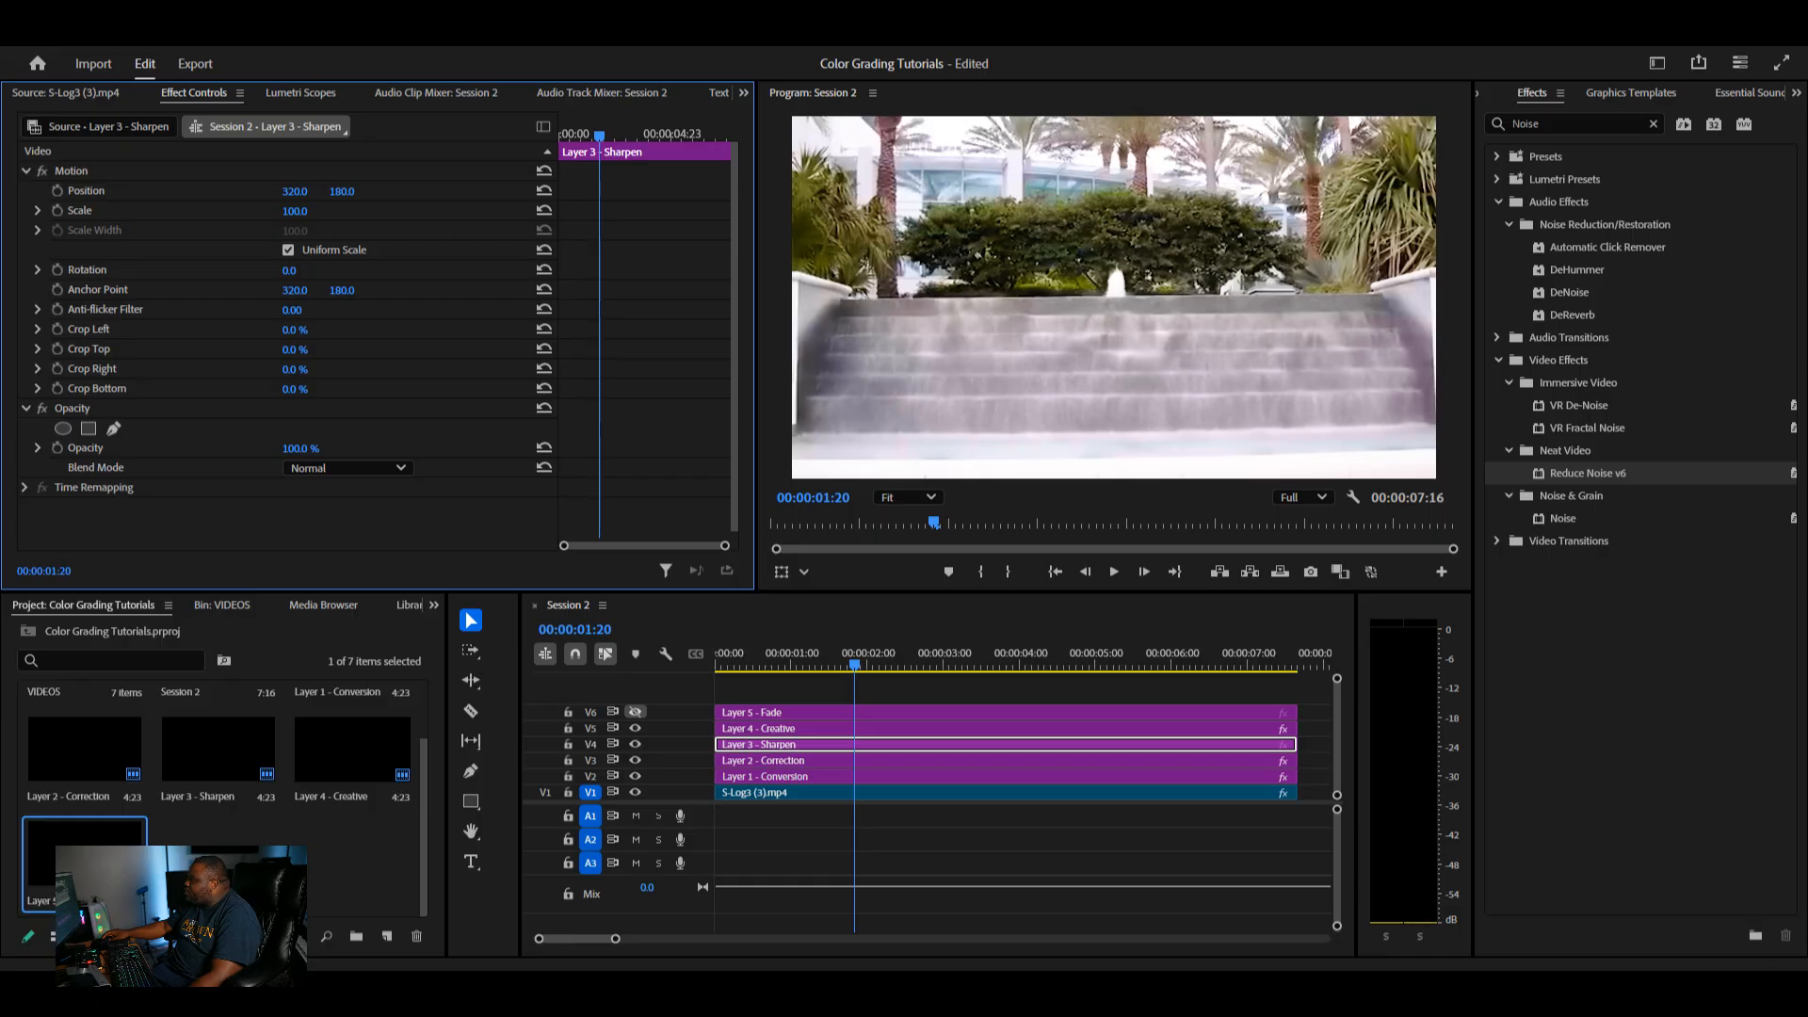
left_click(1575, 124)
type("sha")
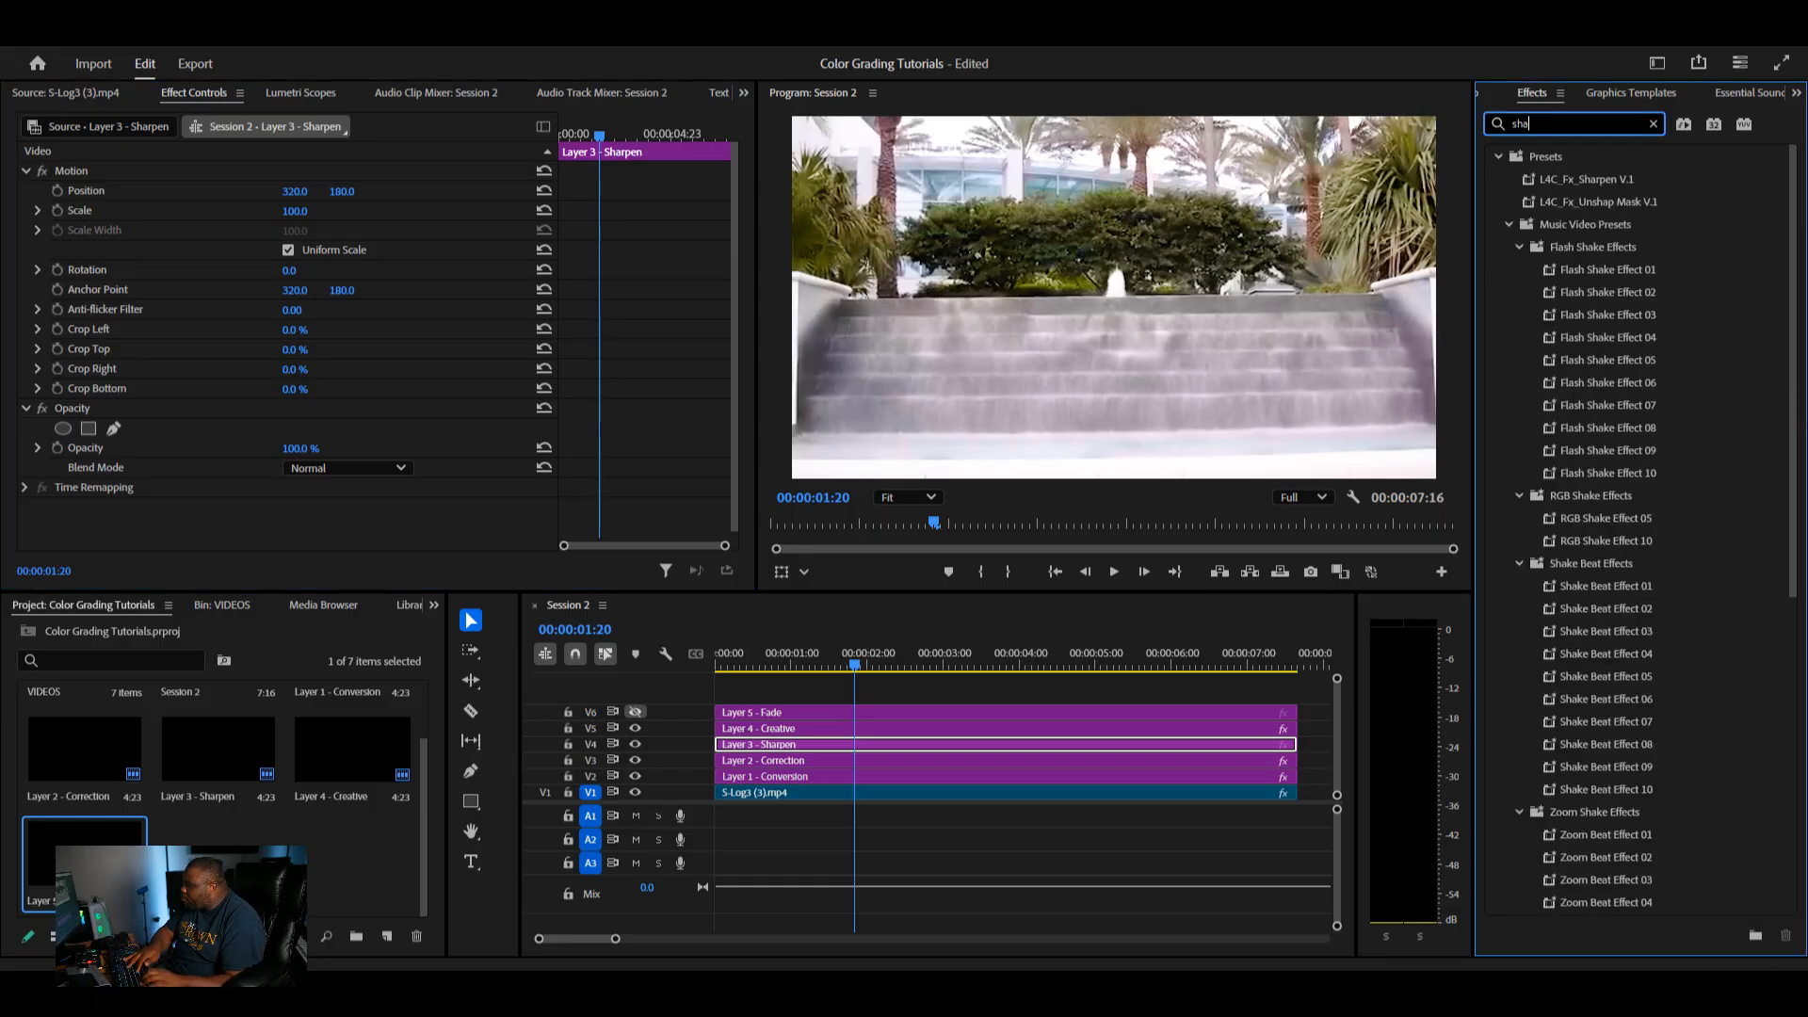
type("rp")
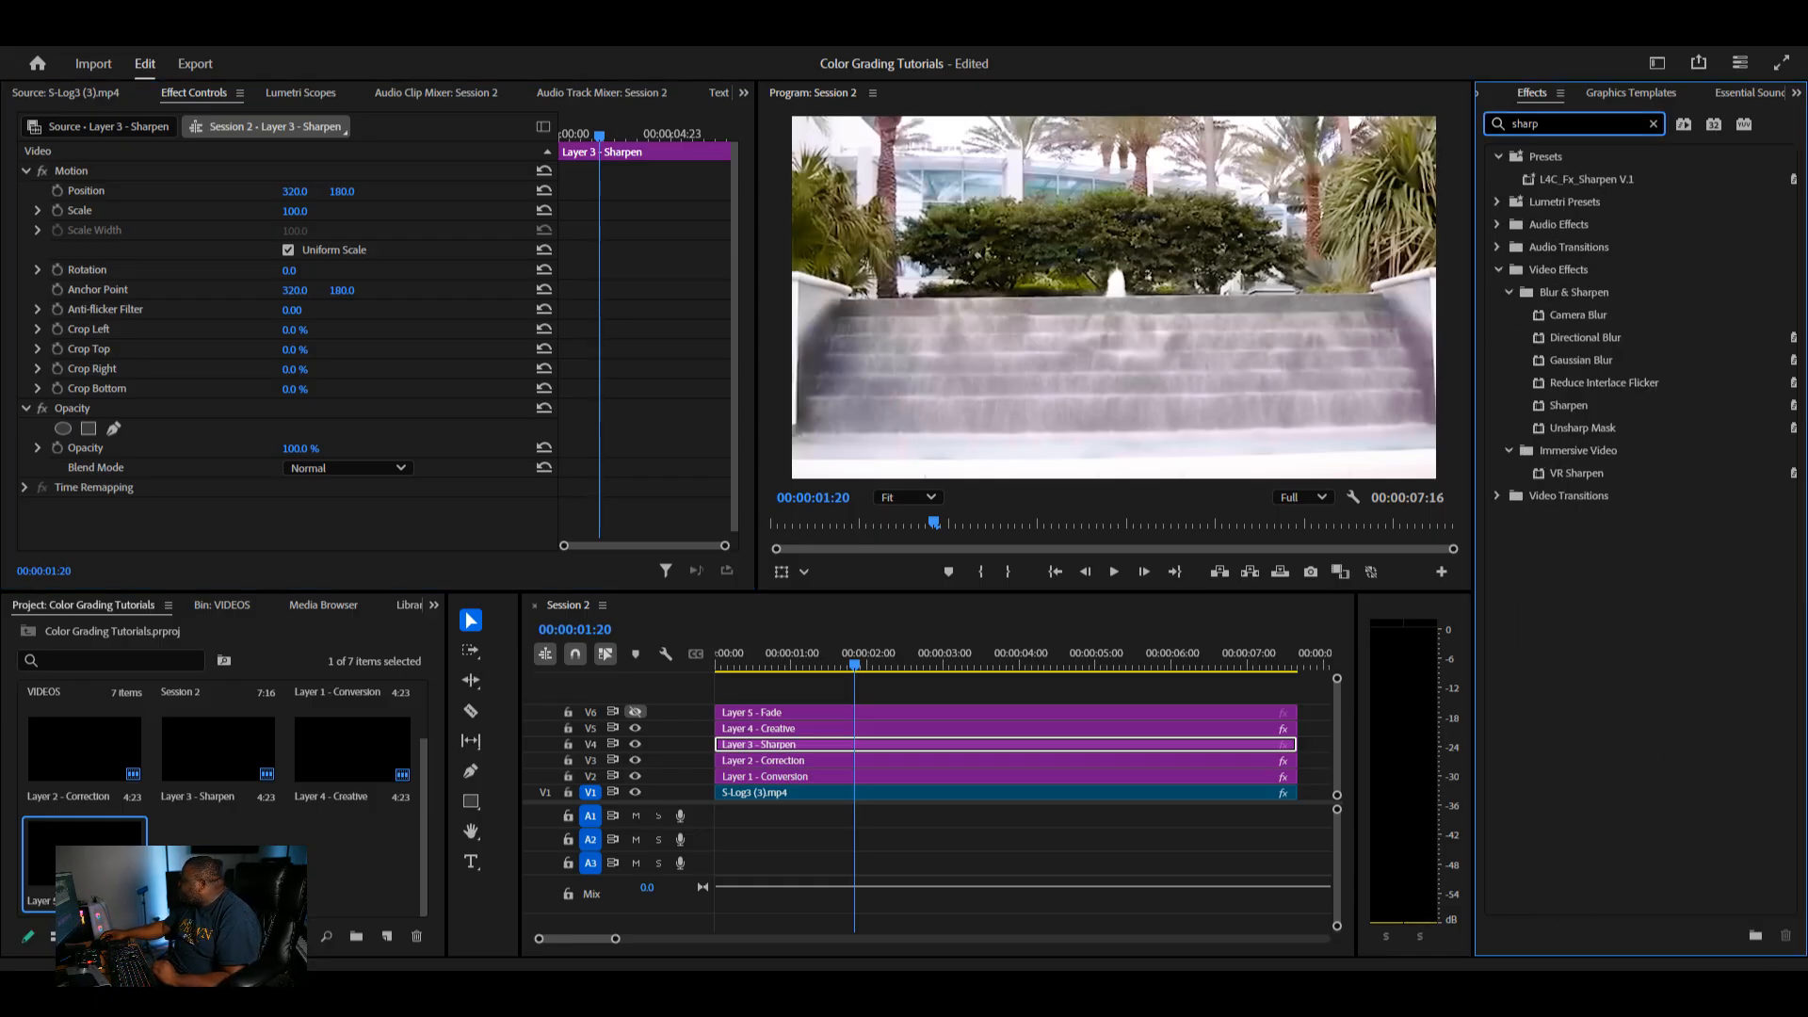
left_click_drag(1569, 406, 282, 517)
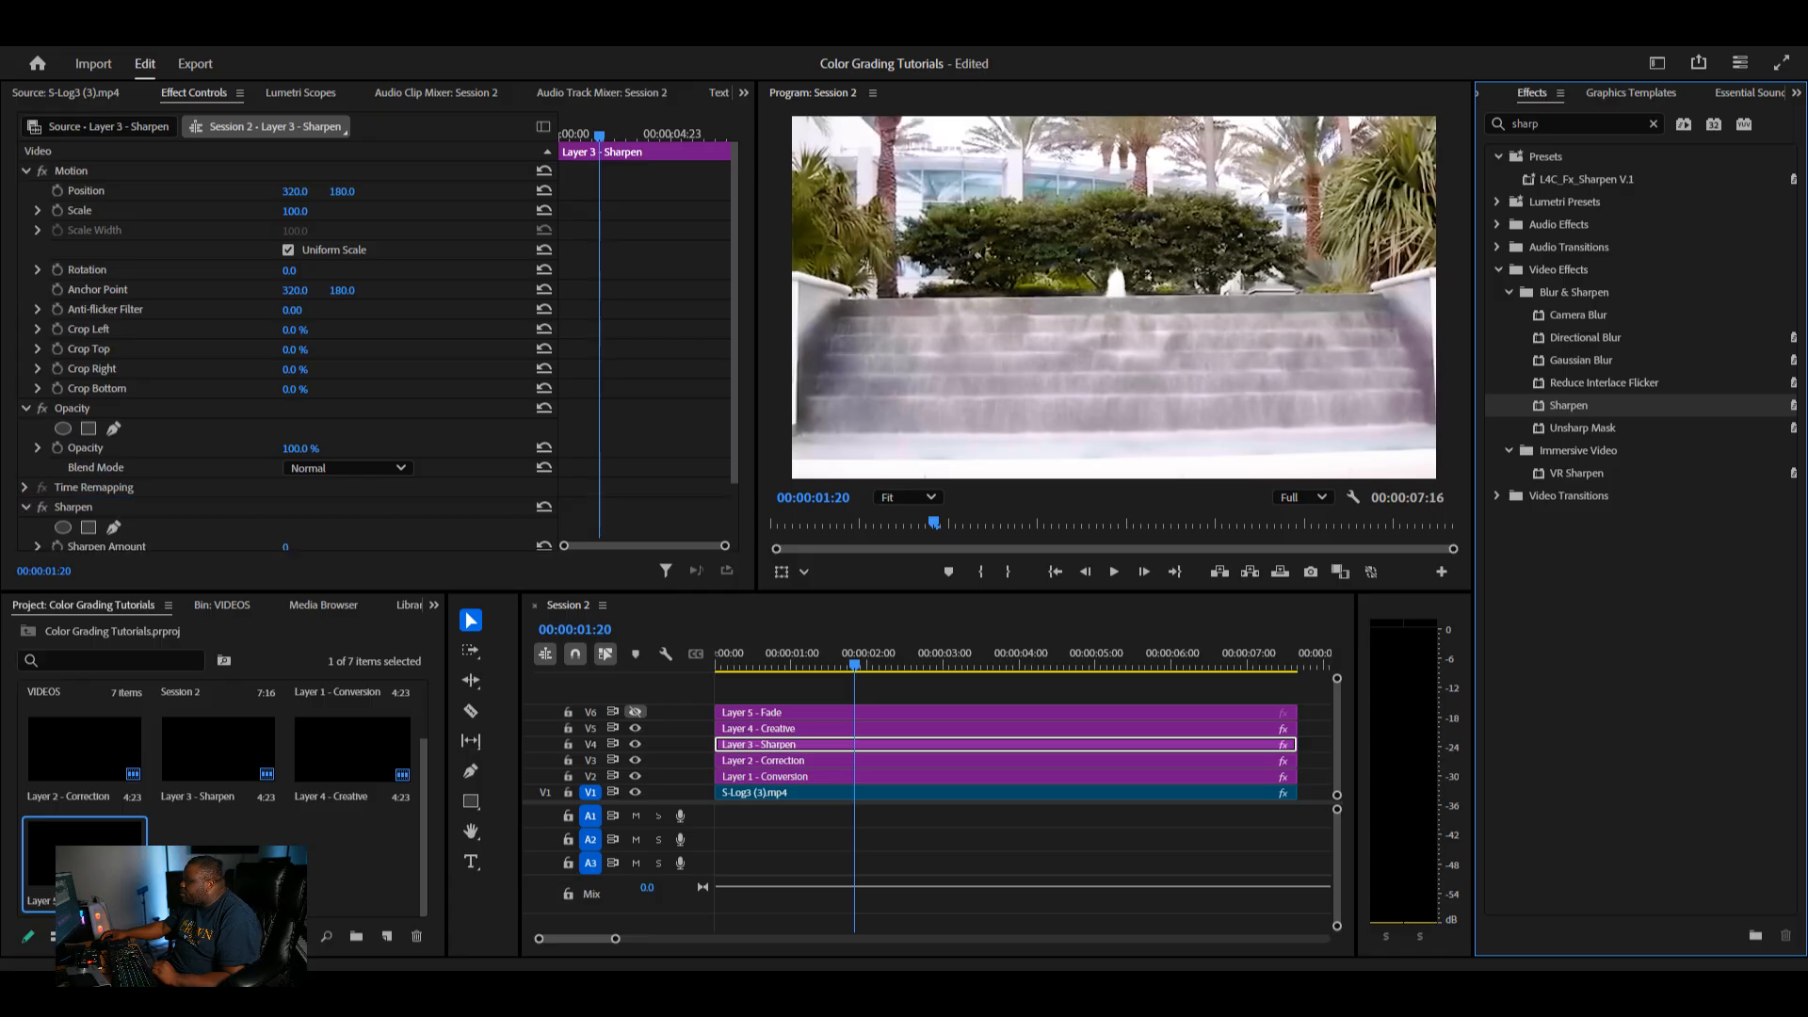
- Add the Unsharp Mask effect to Layer 3 below the Sharpen effect
left_click(1582, 428)
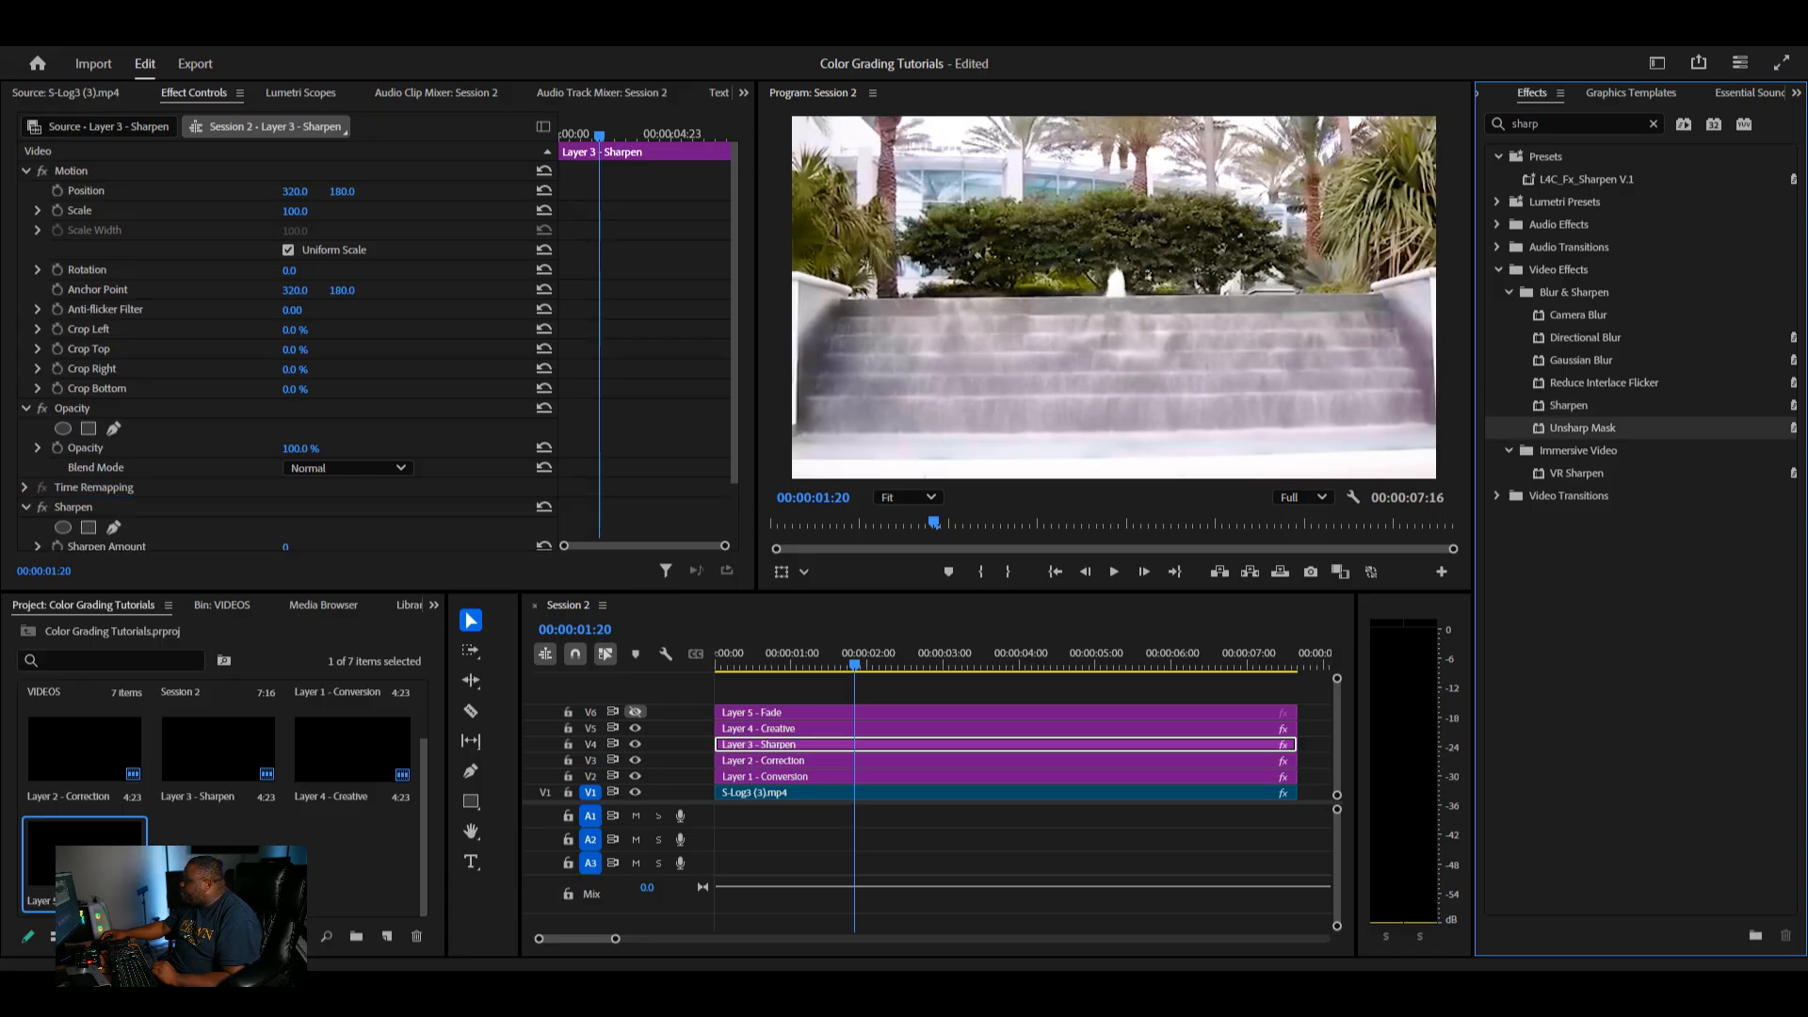
left_click_drag(1583, 429, 282, 528)
scroll(282, 471, "down", 3)
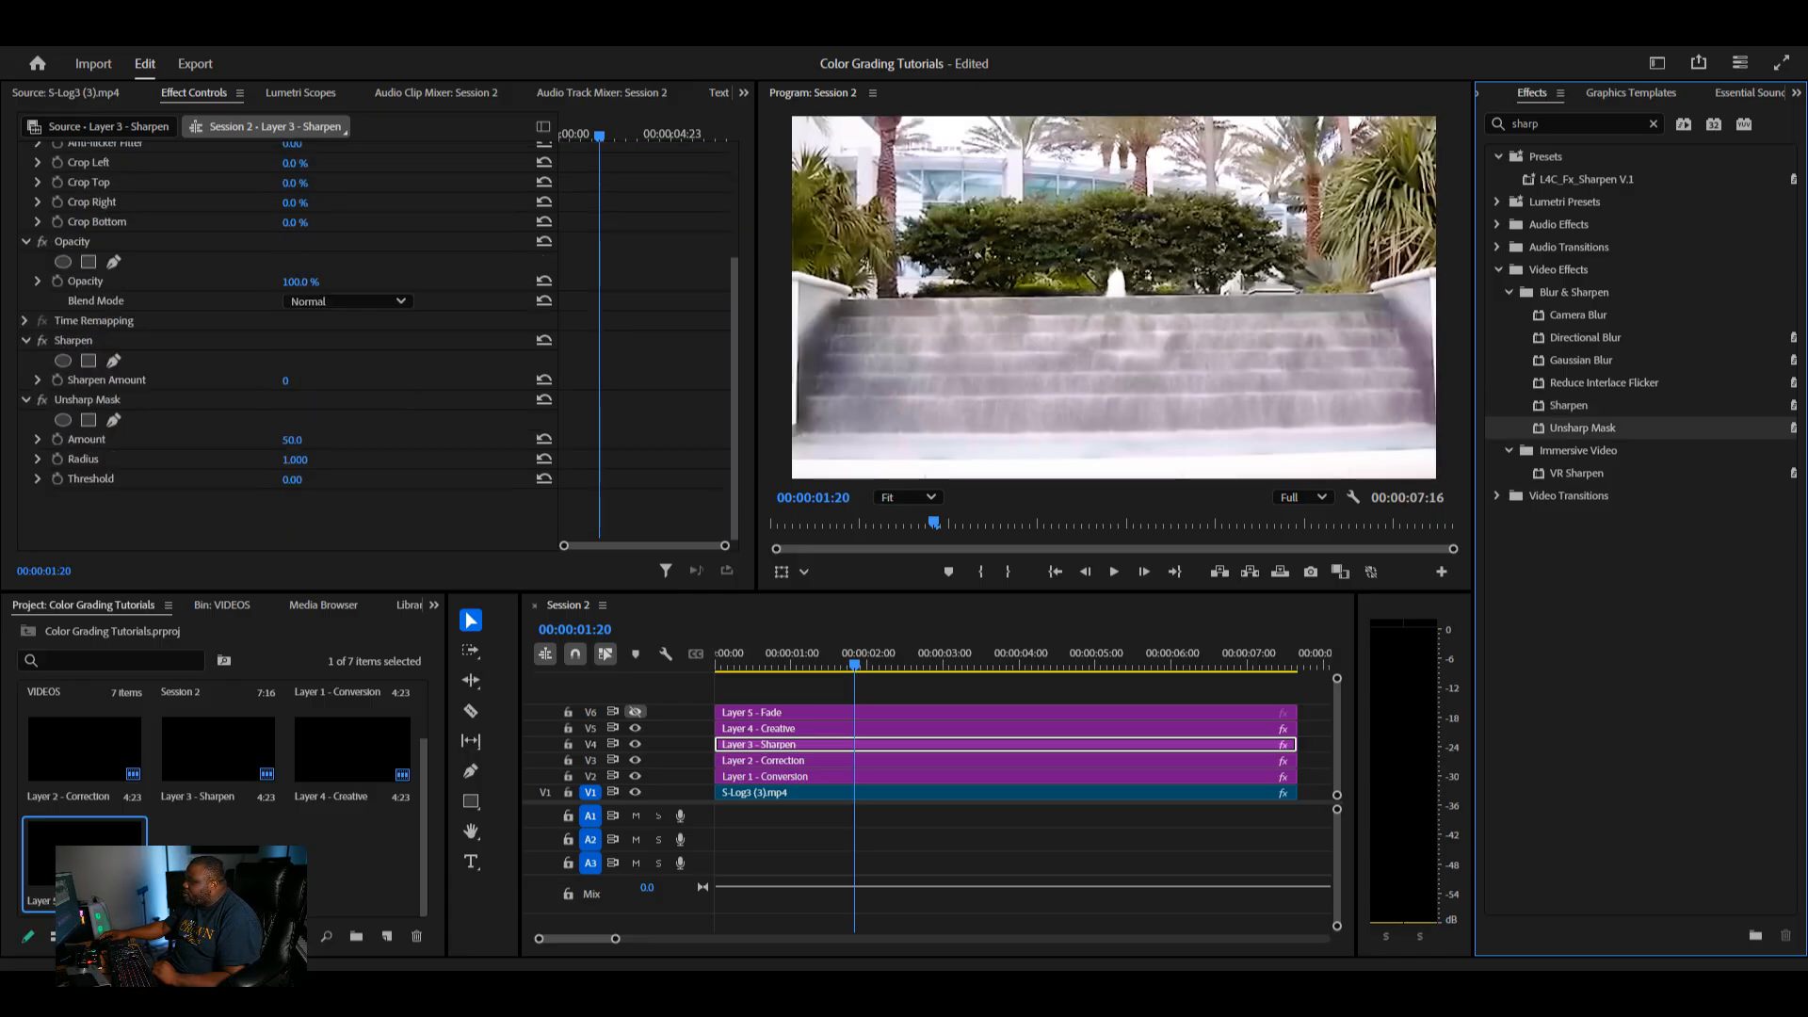
- Disable the Sharpen effect on Layer 3 and set the Unsharp Mask Amount to 100
left_click(42, 341)
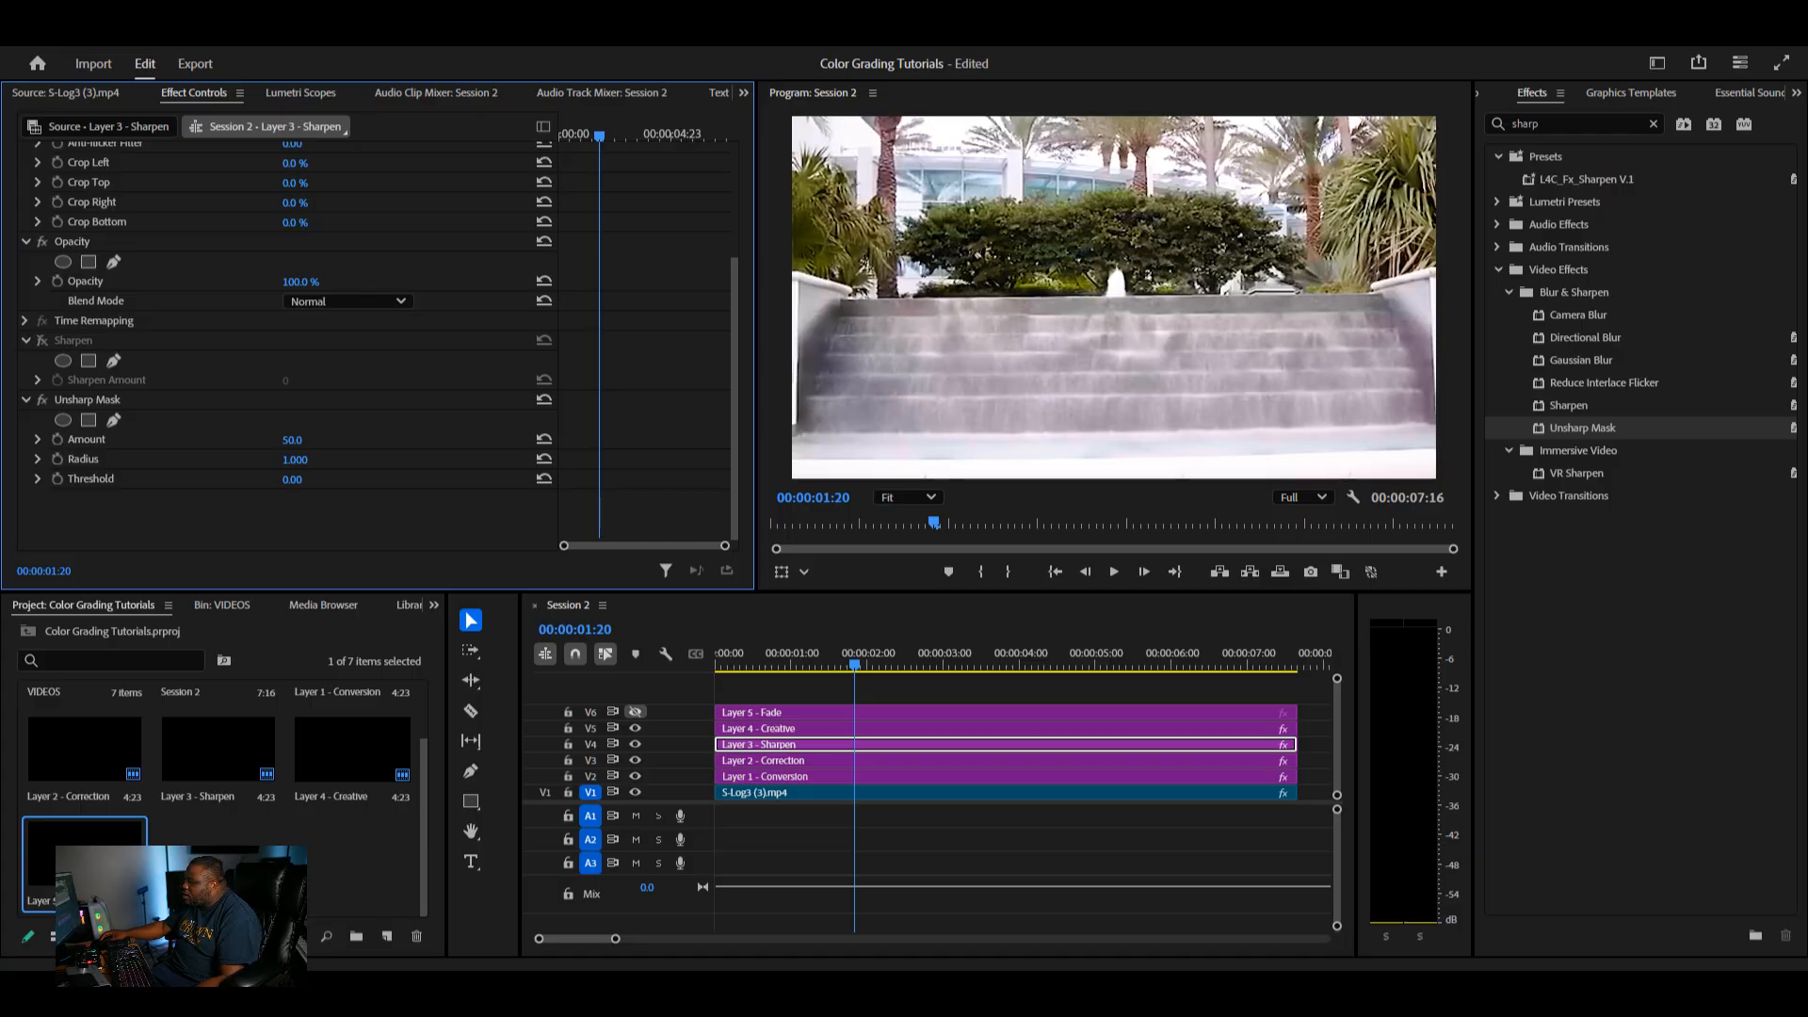
left_click(293, 440)
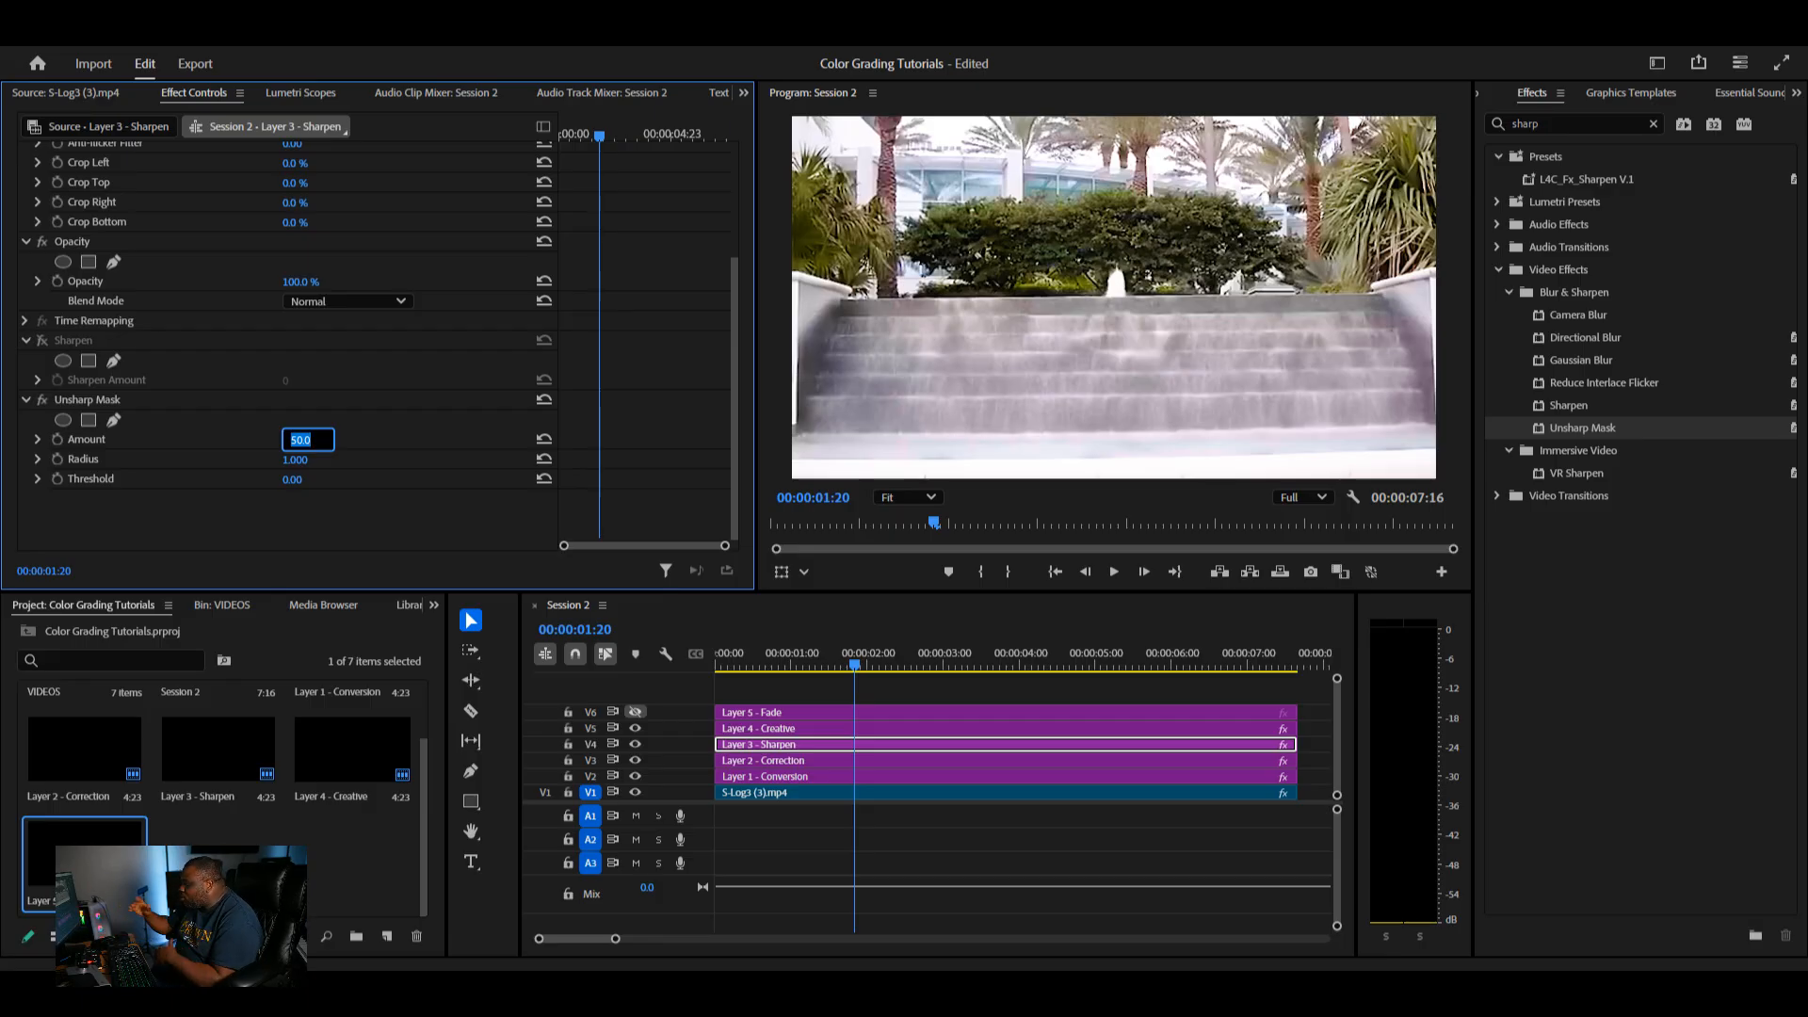
type("100")
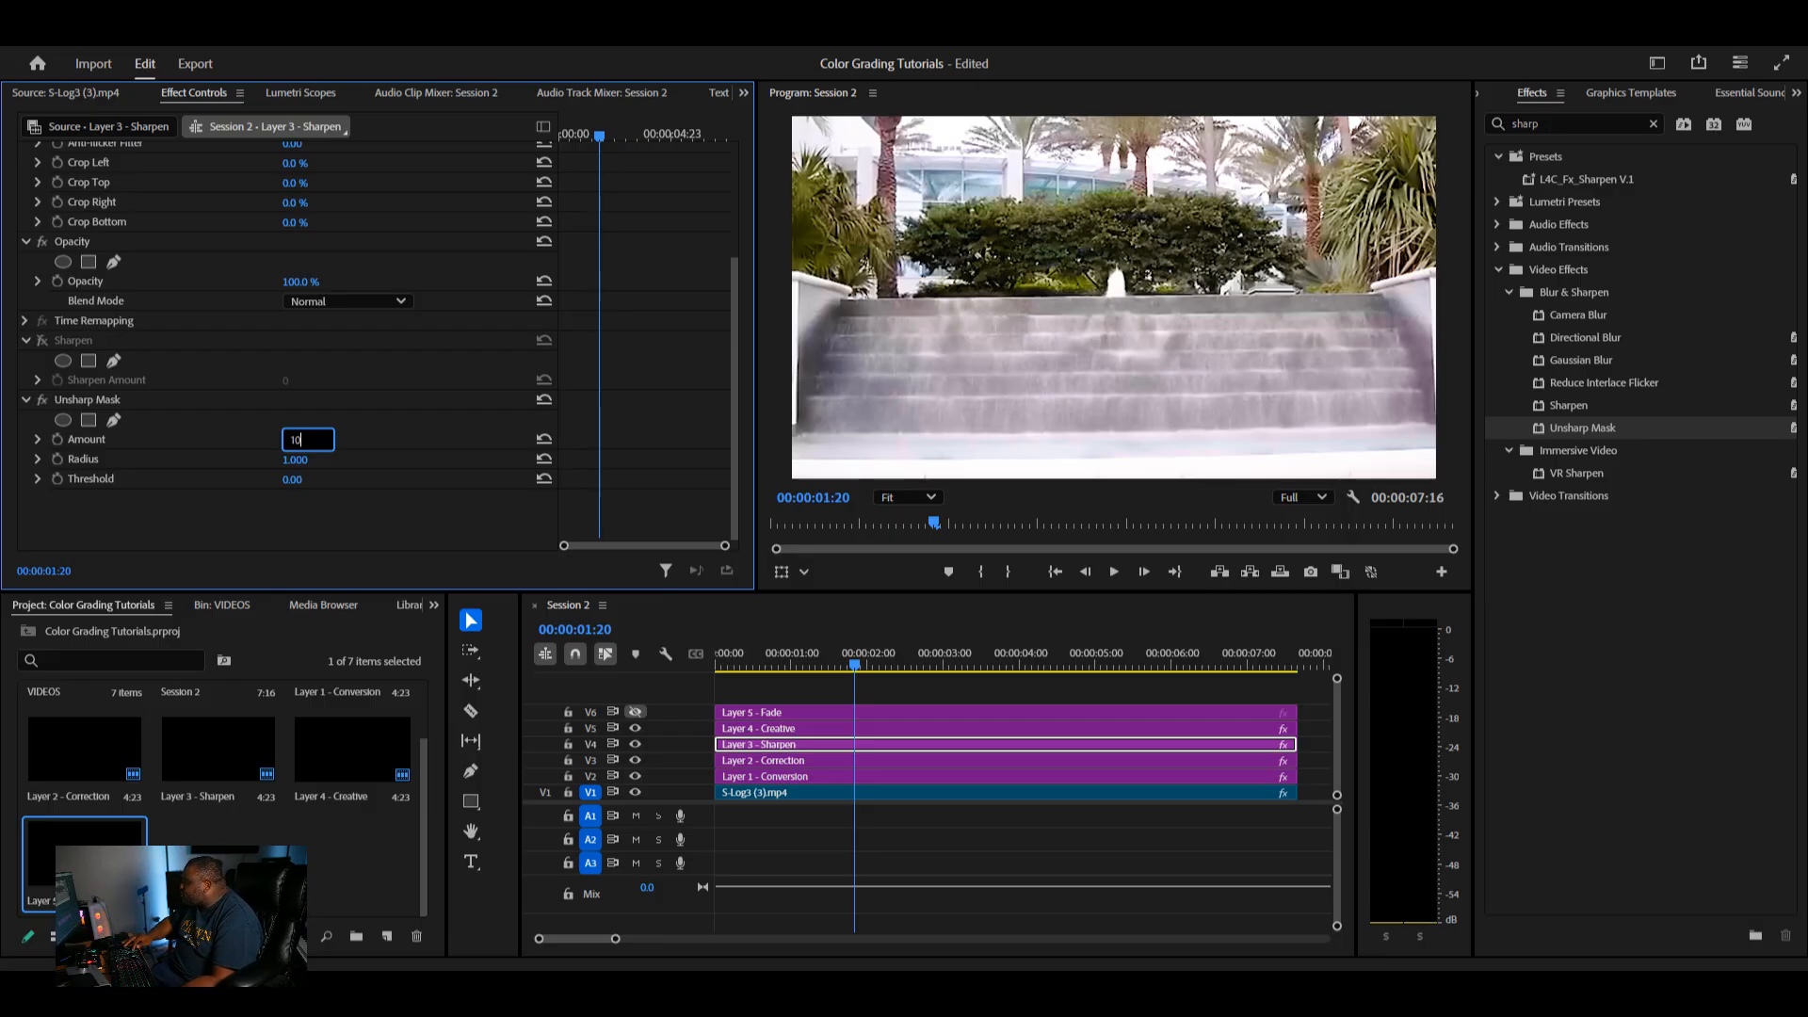
key("Return")
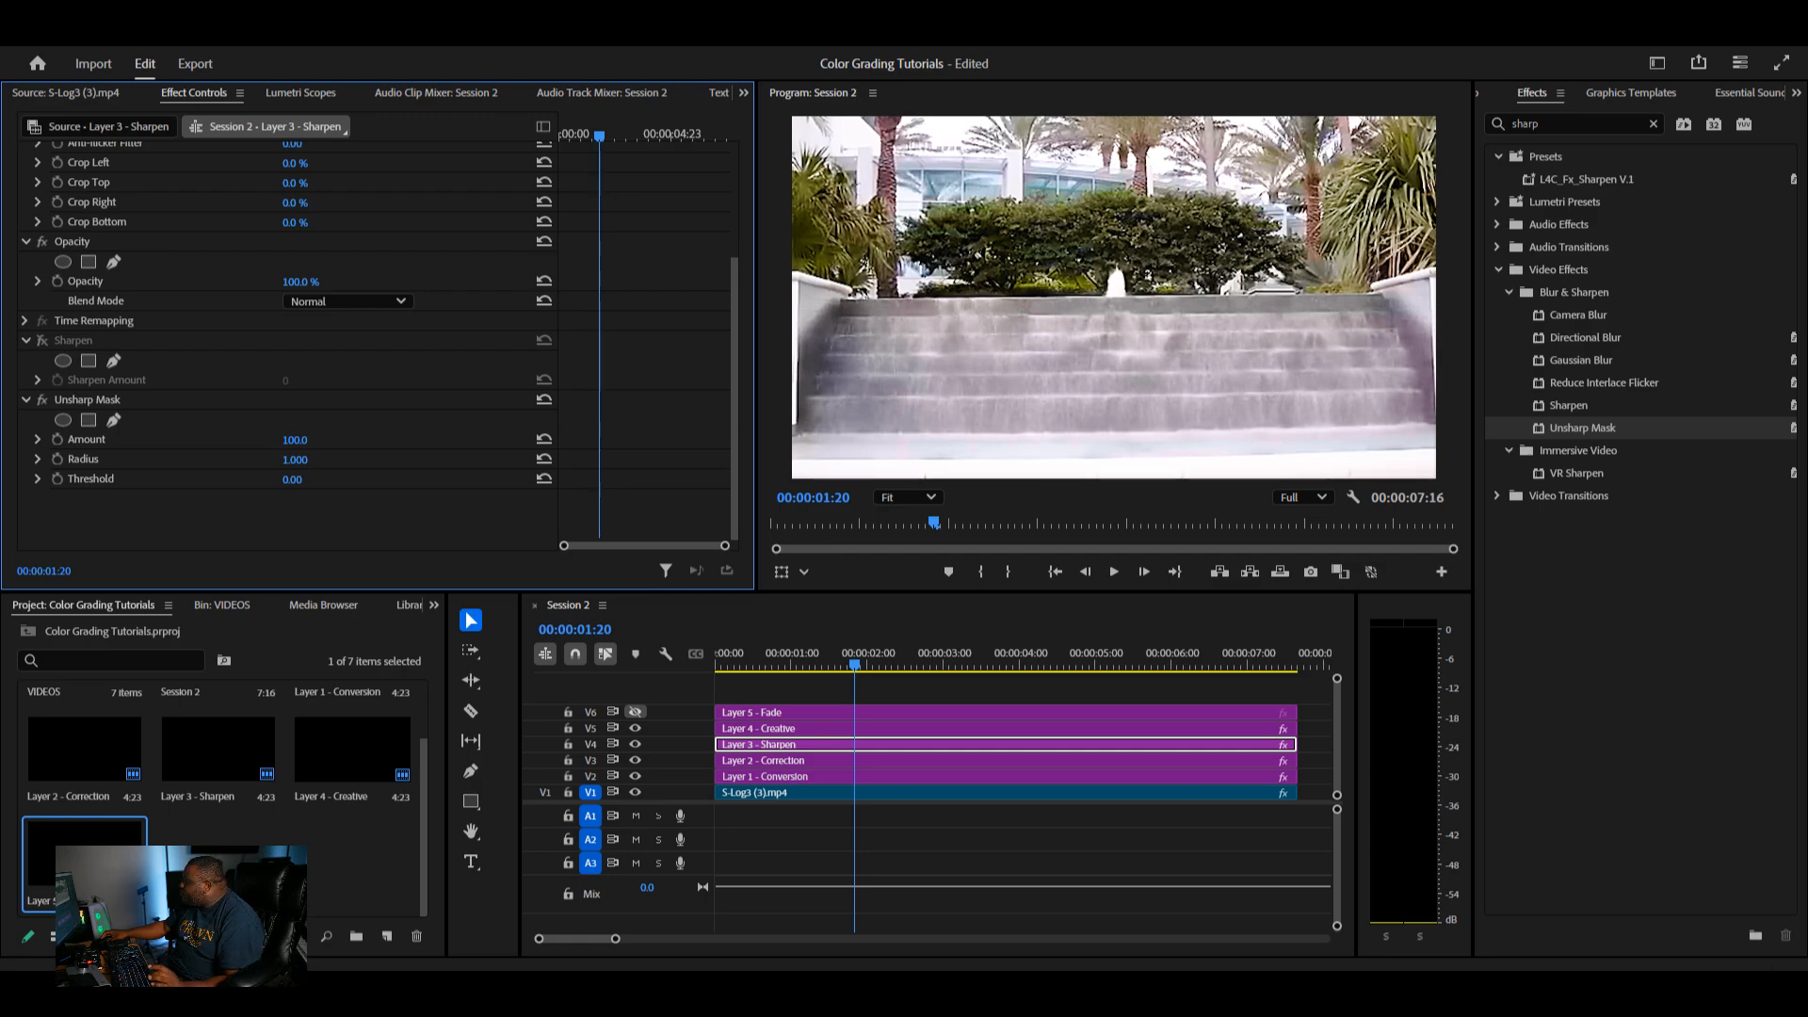
- Check the sharpening up close around the fountain, trying an Unsharp Mask Amount of 80 and returning it to 100
scroll(1109, 272, "up", 7)
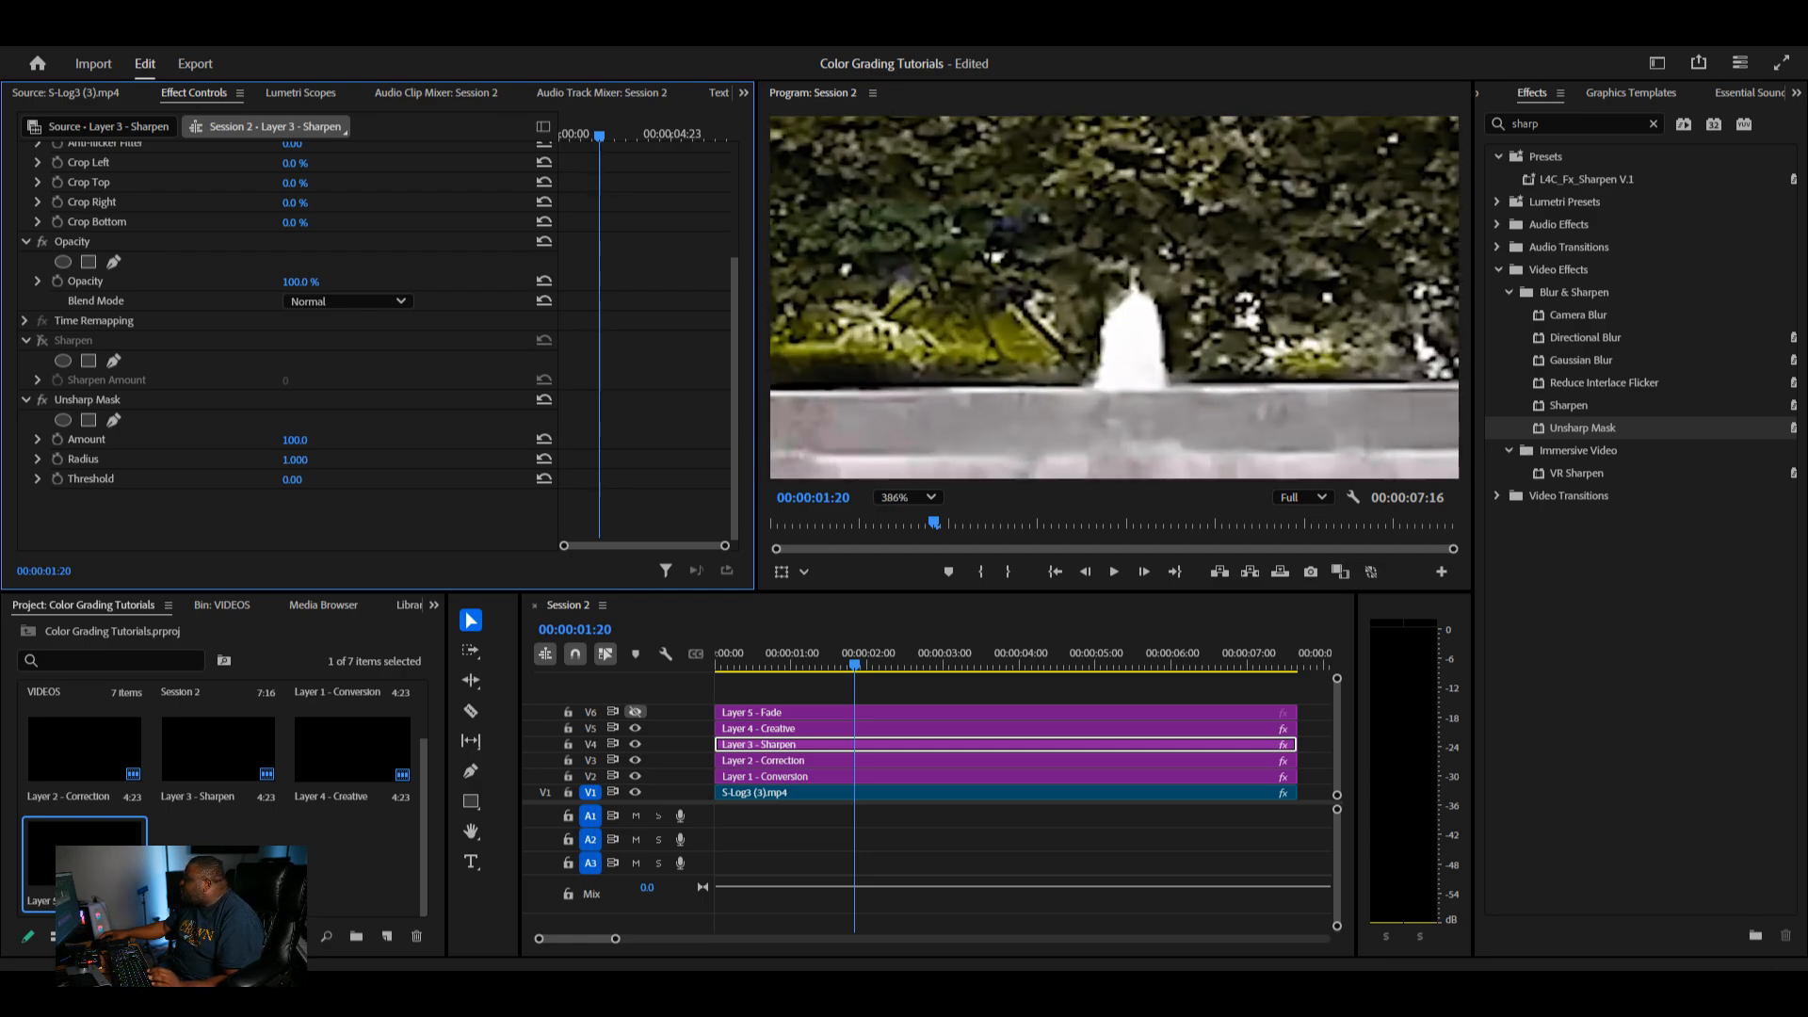
scroll(1114, 298, "down", 3)
scroll(1115, 297, "up", 3)
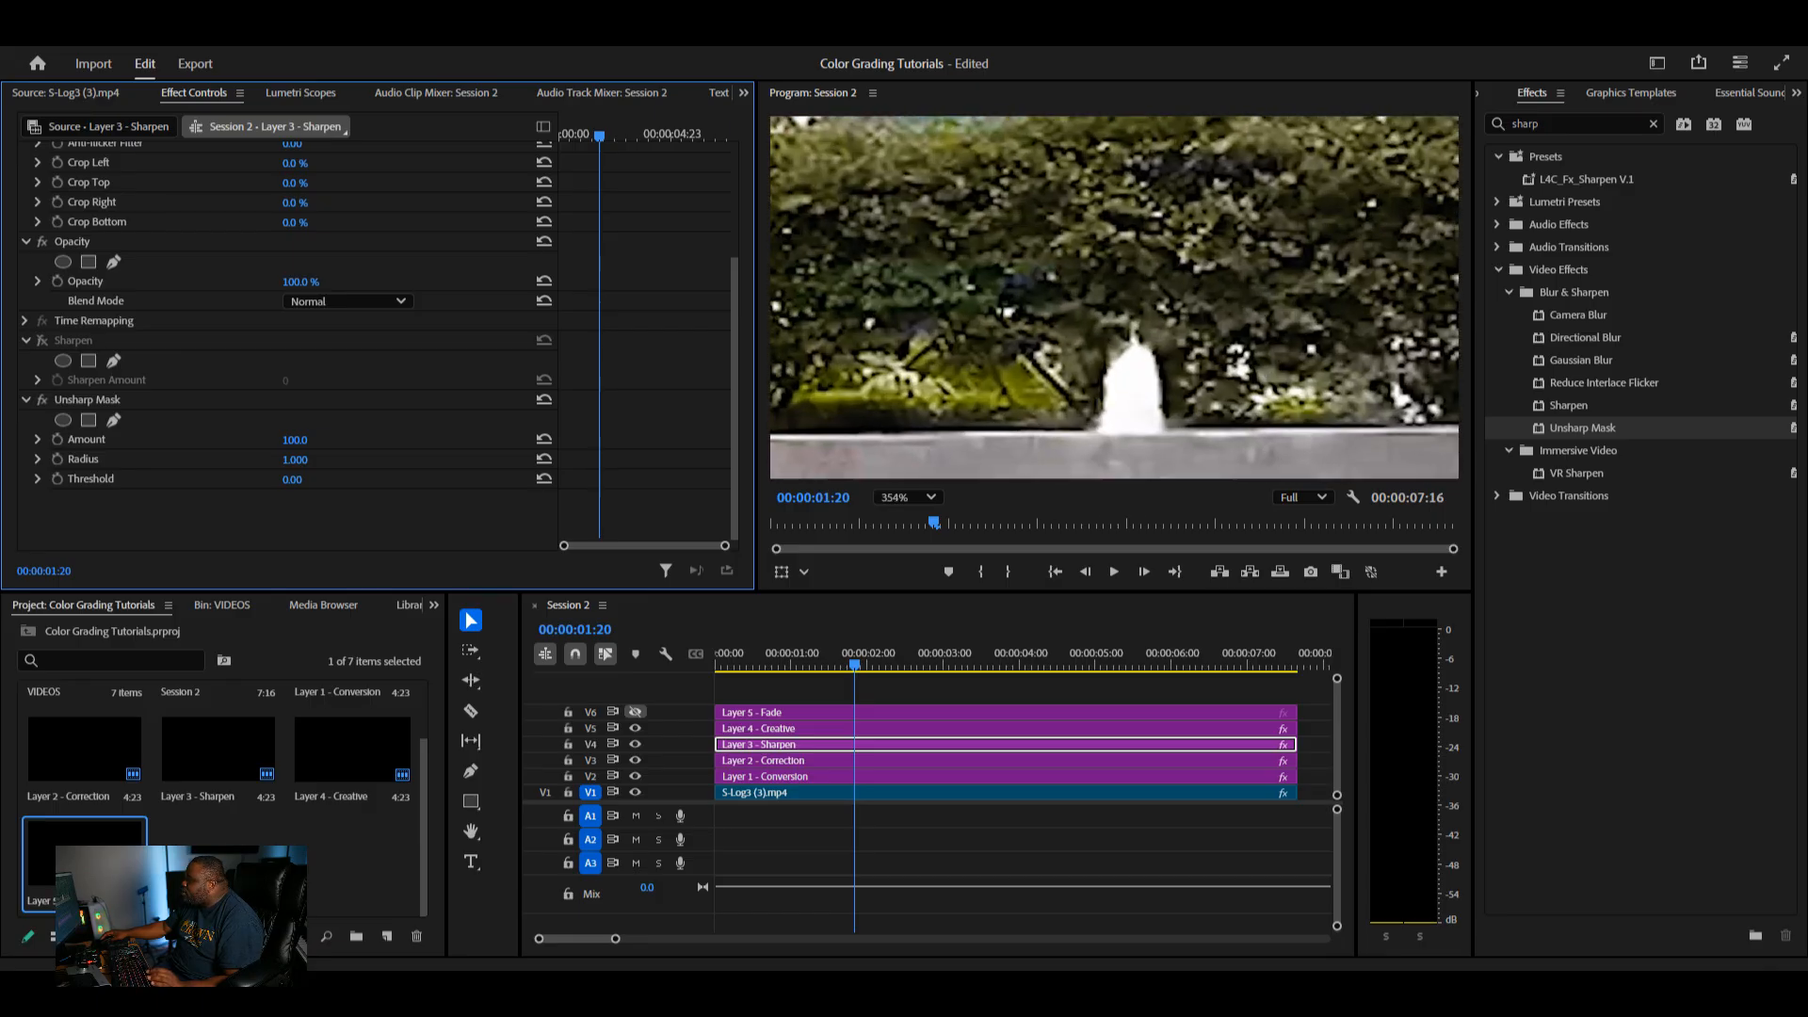
left_click(295, 440)
type("8")
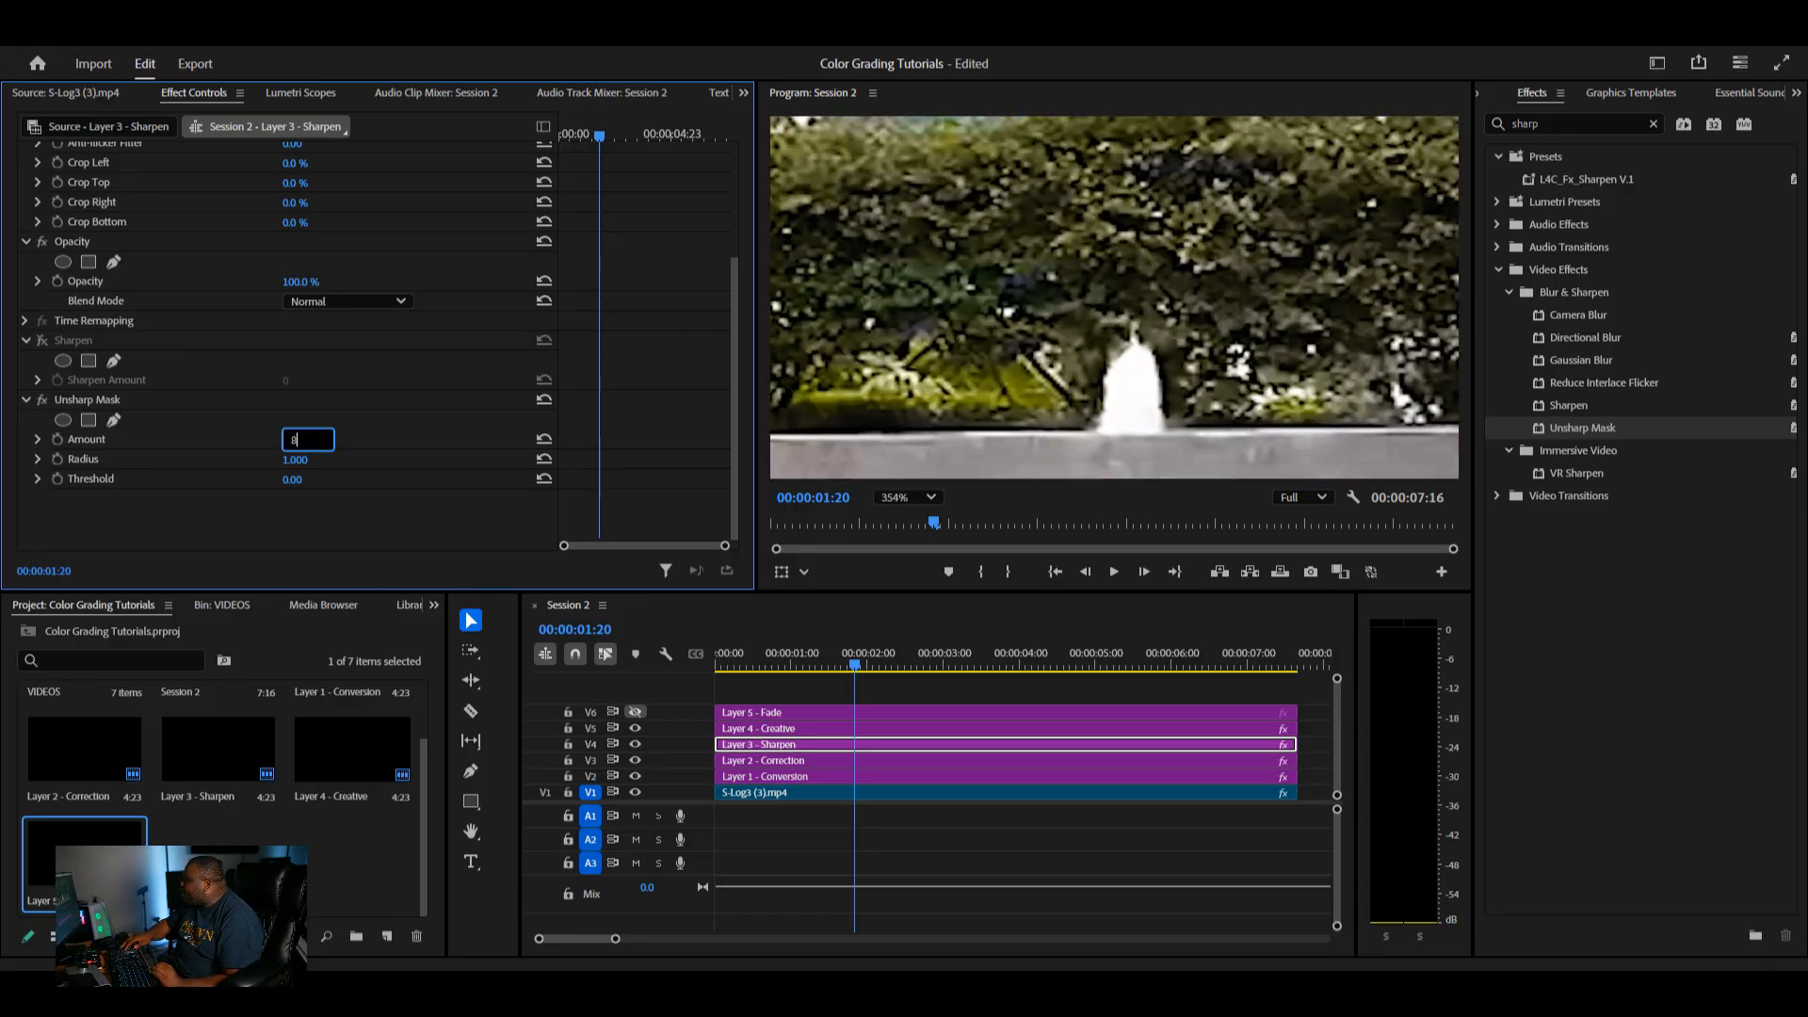
type("0")
key("Return")
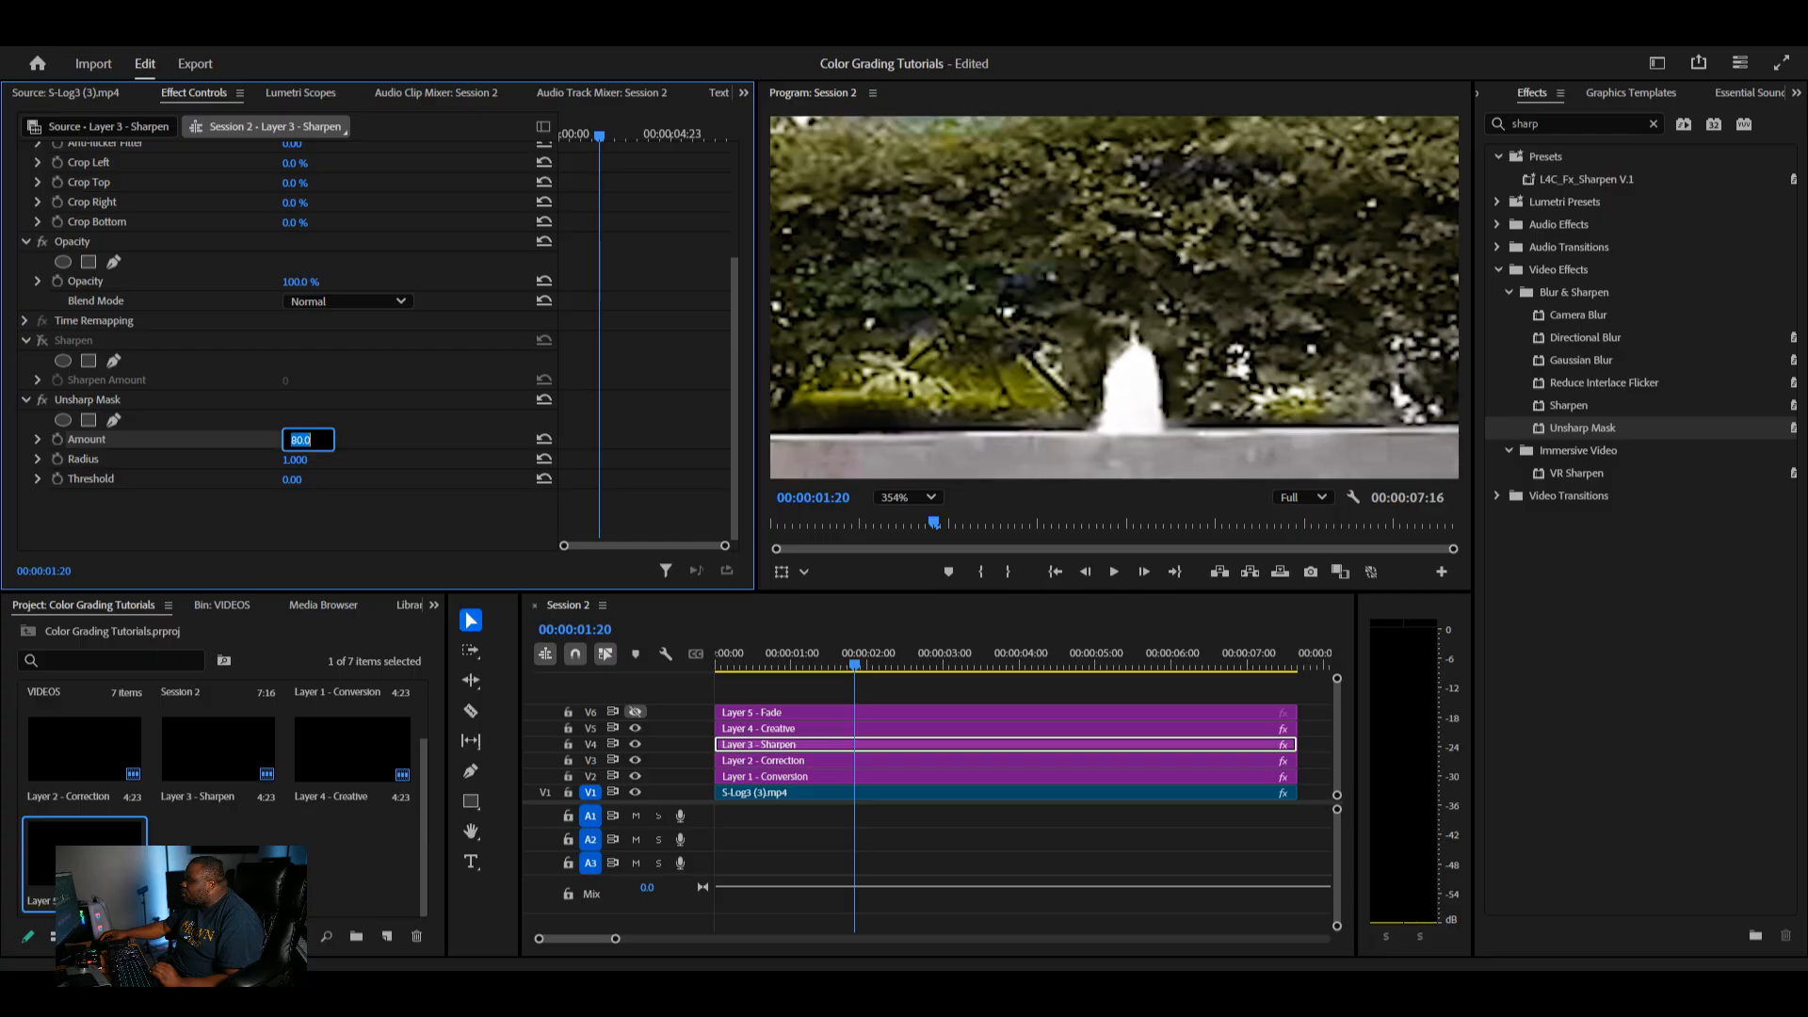
type("100")
key("Return")
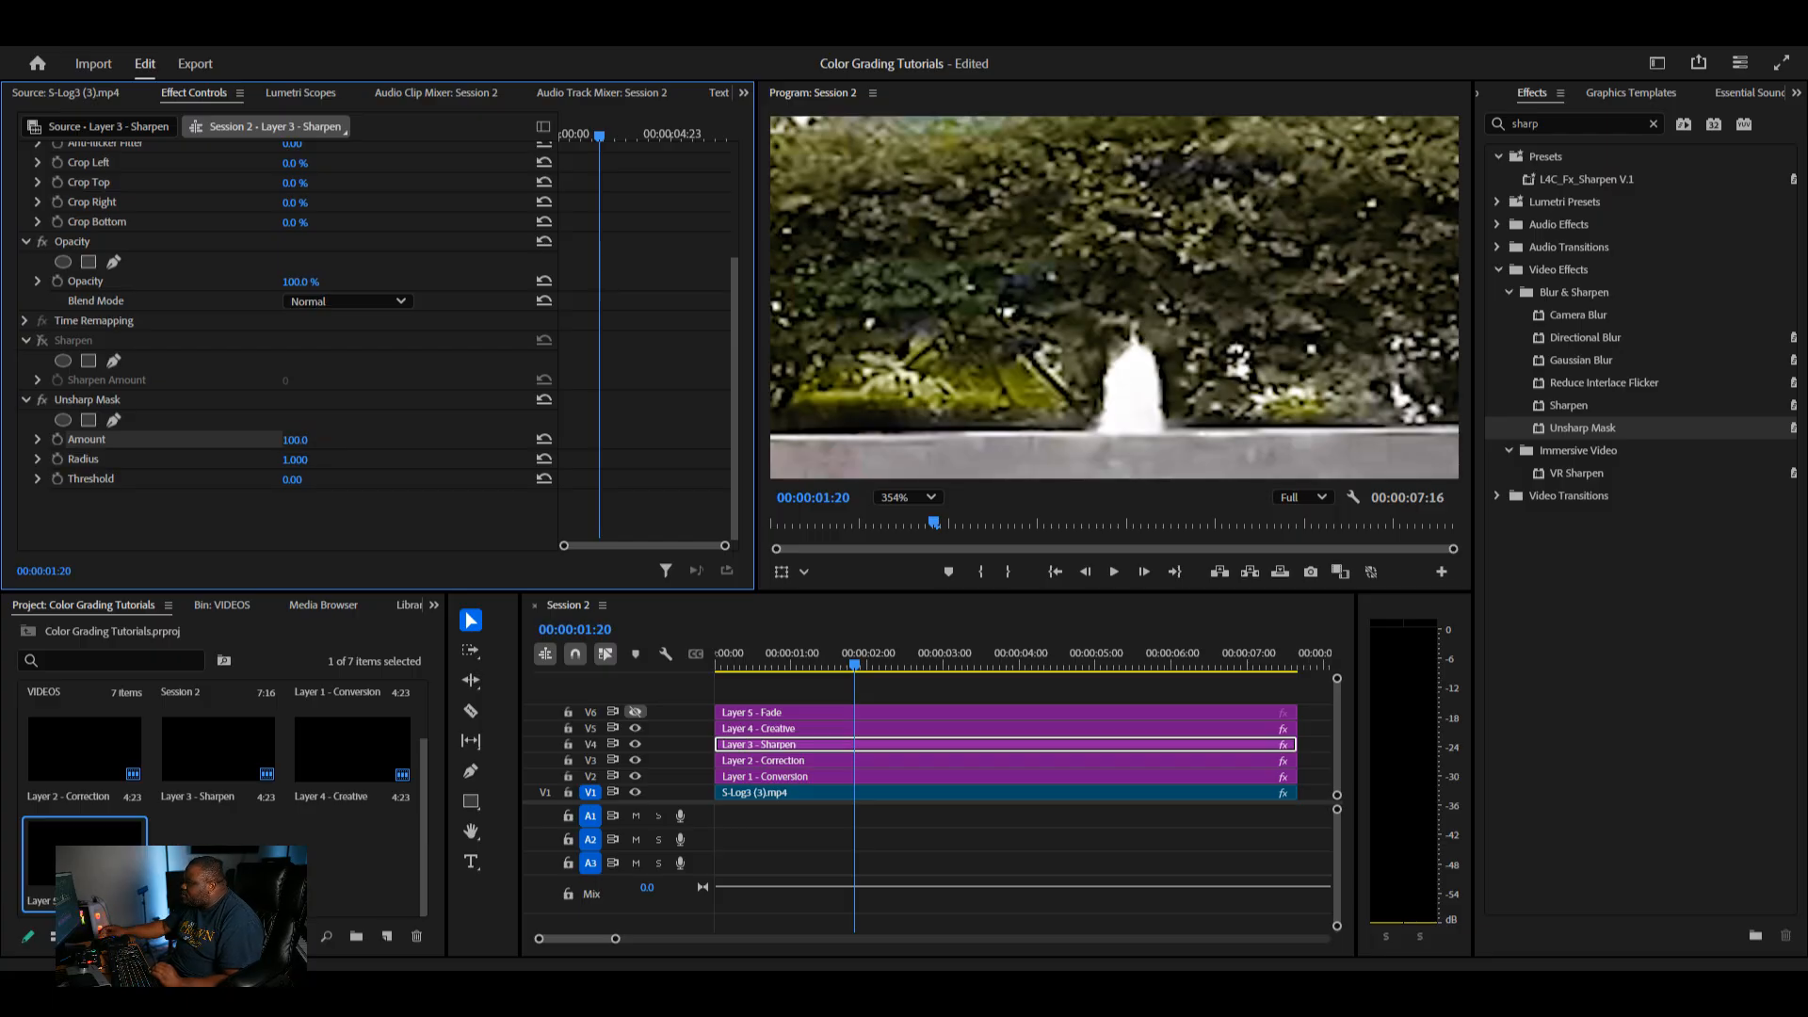
- Look at the range of the Unsharp Mask Radius and try a Radius of 10
left_click(295, 460)
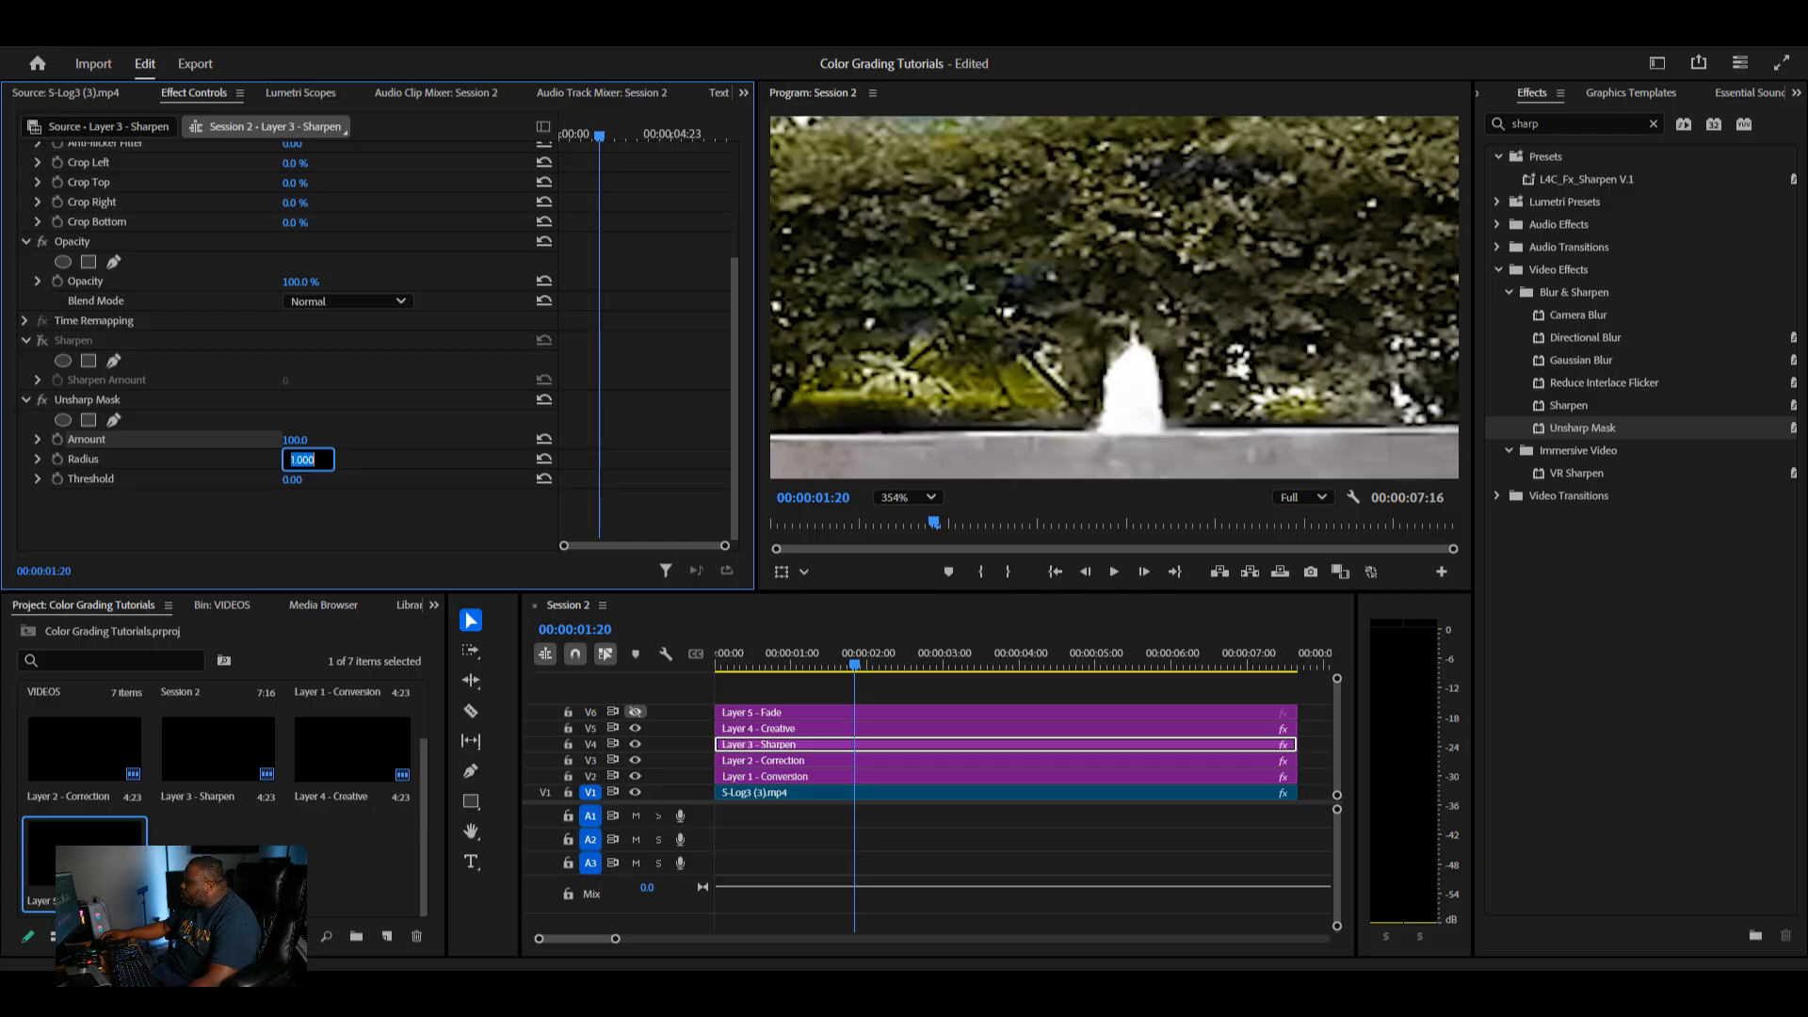
left_click(38, 460)
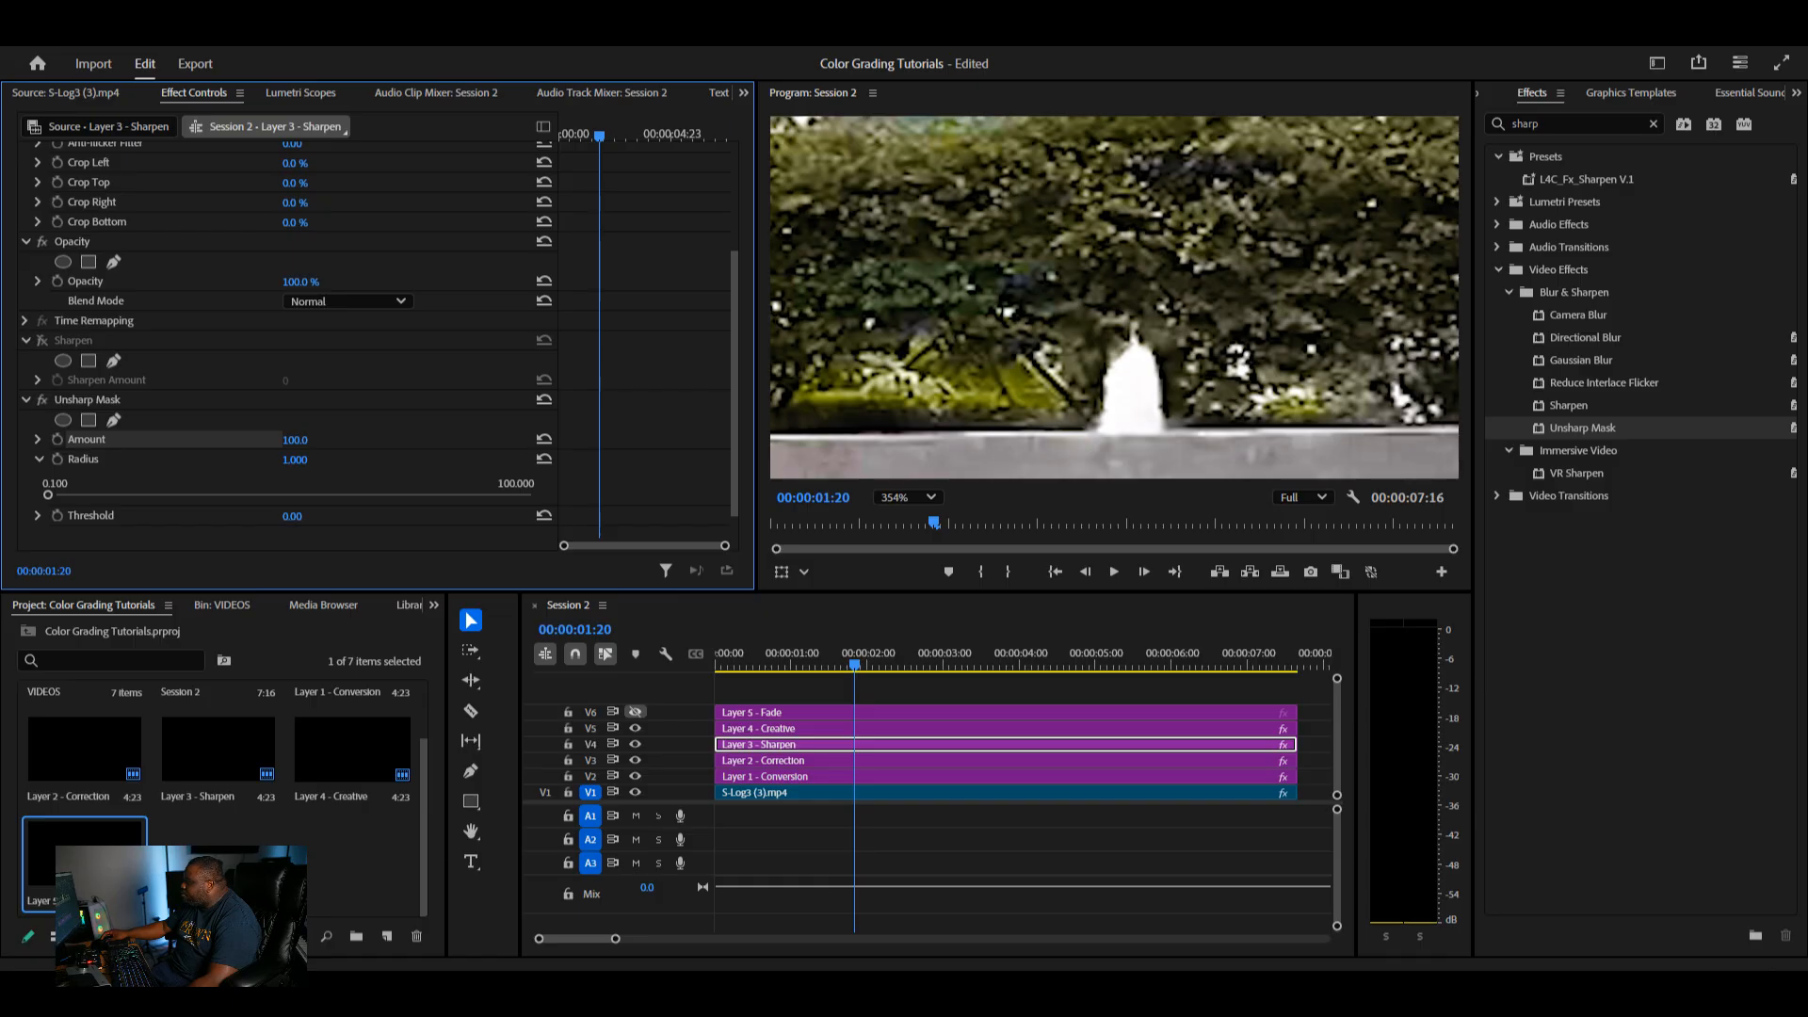
left_click(38, 460)
left_click(296, 459)
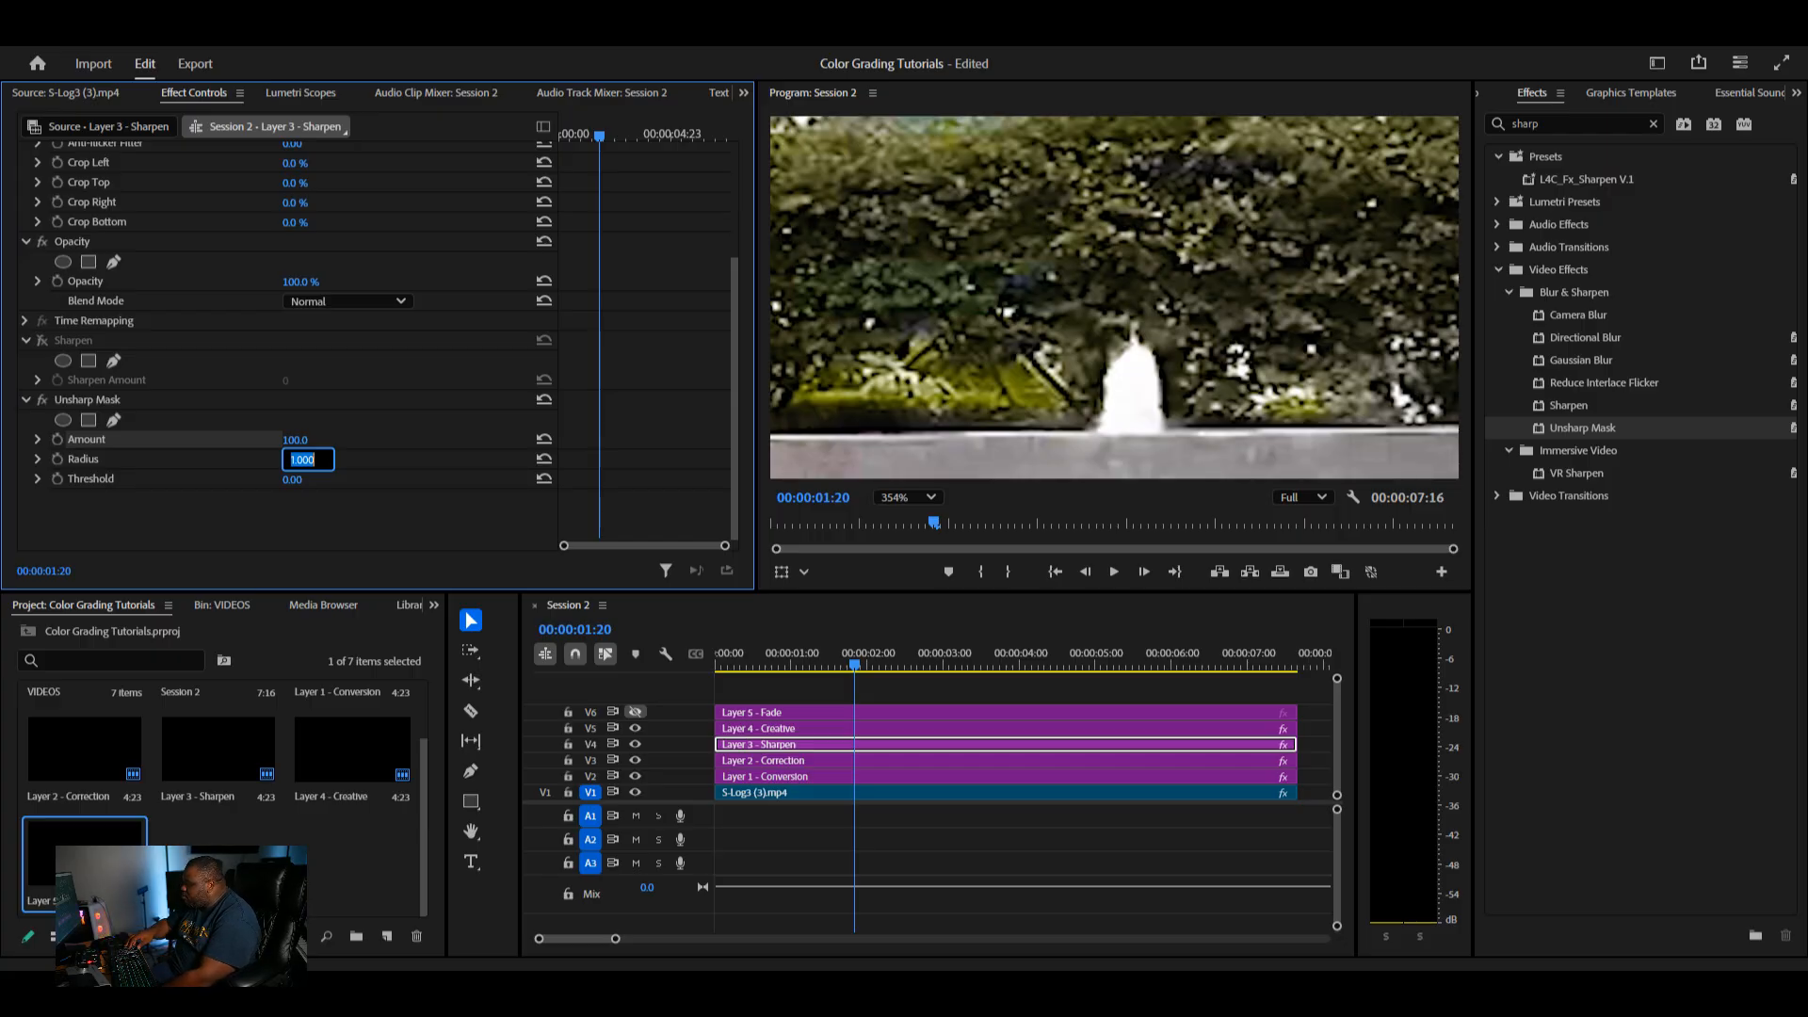
type("10")
key("Return")
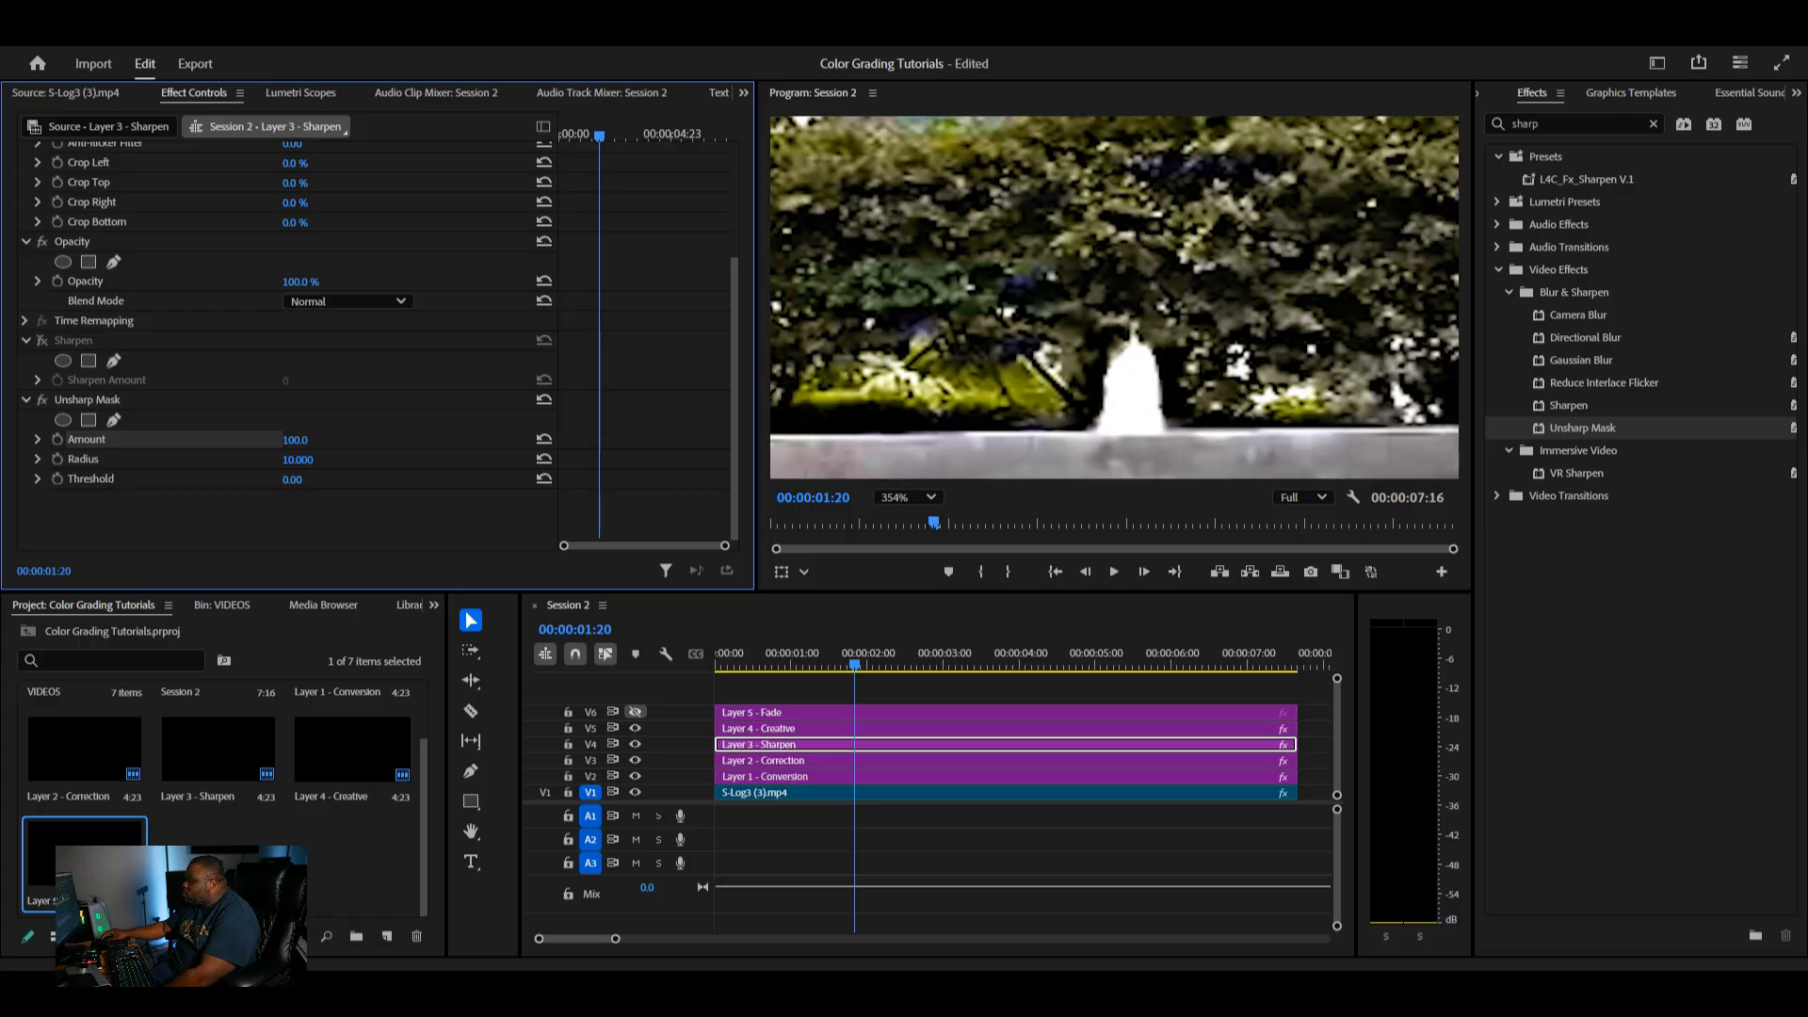
- Compare Unsharp Mask Radius values of 0.1, 0.5 and 3 on Layer 3
left_click(299, 460)
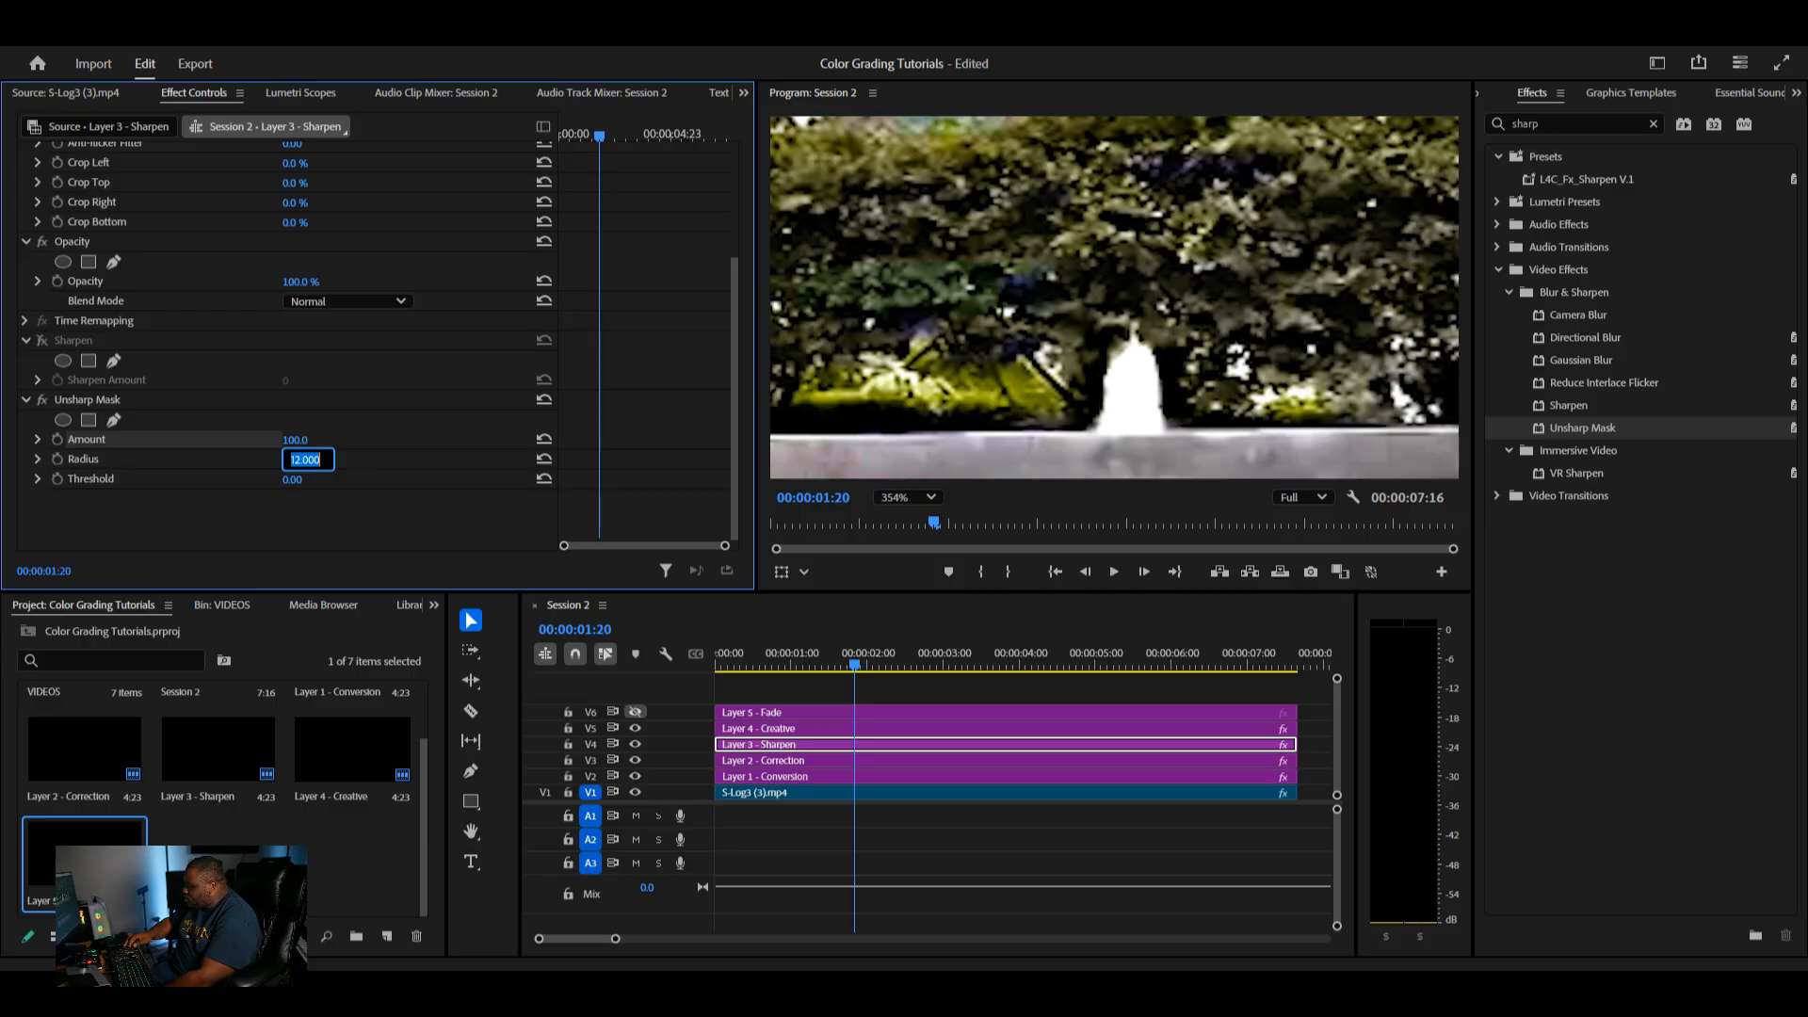
type("0.1")
key("Return")
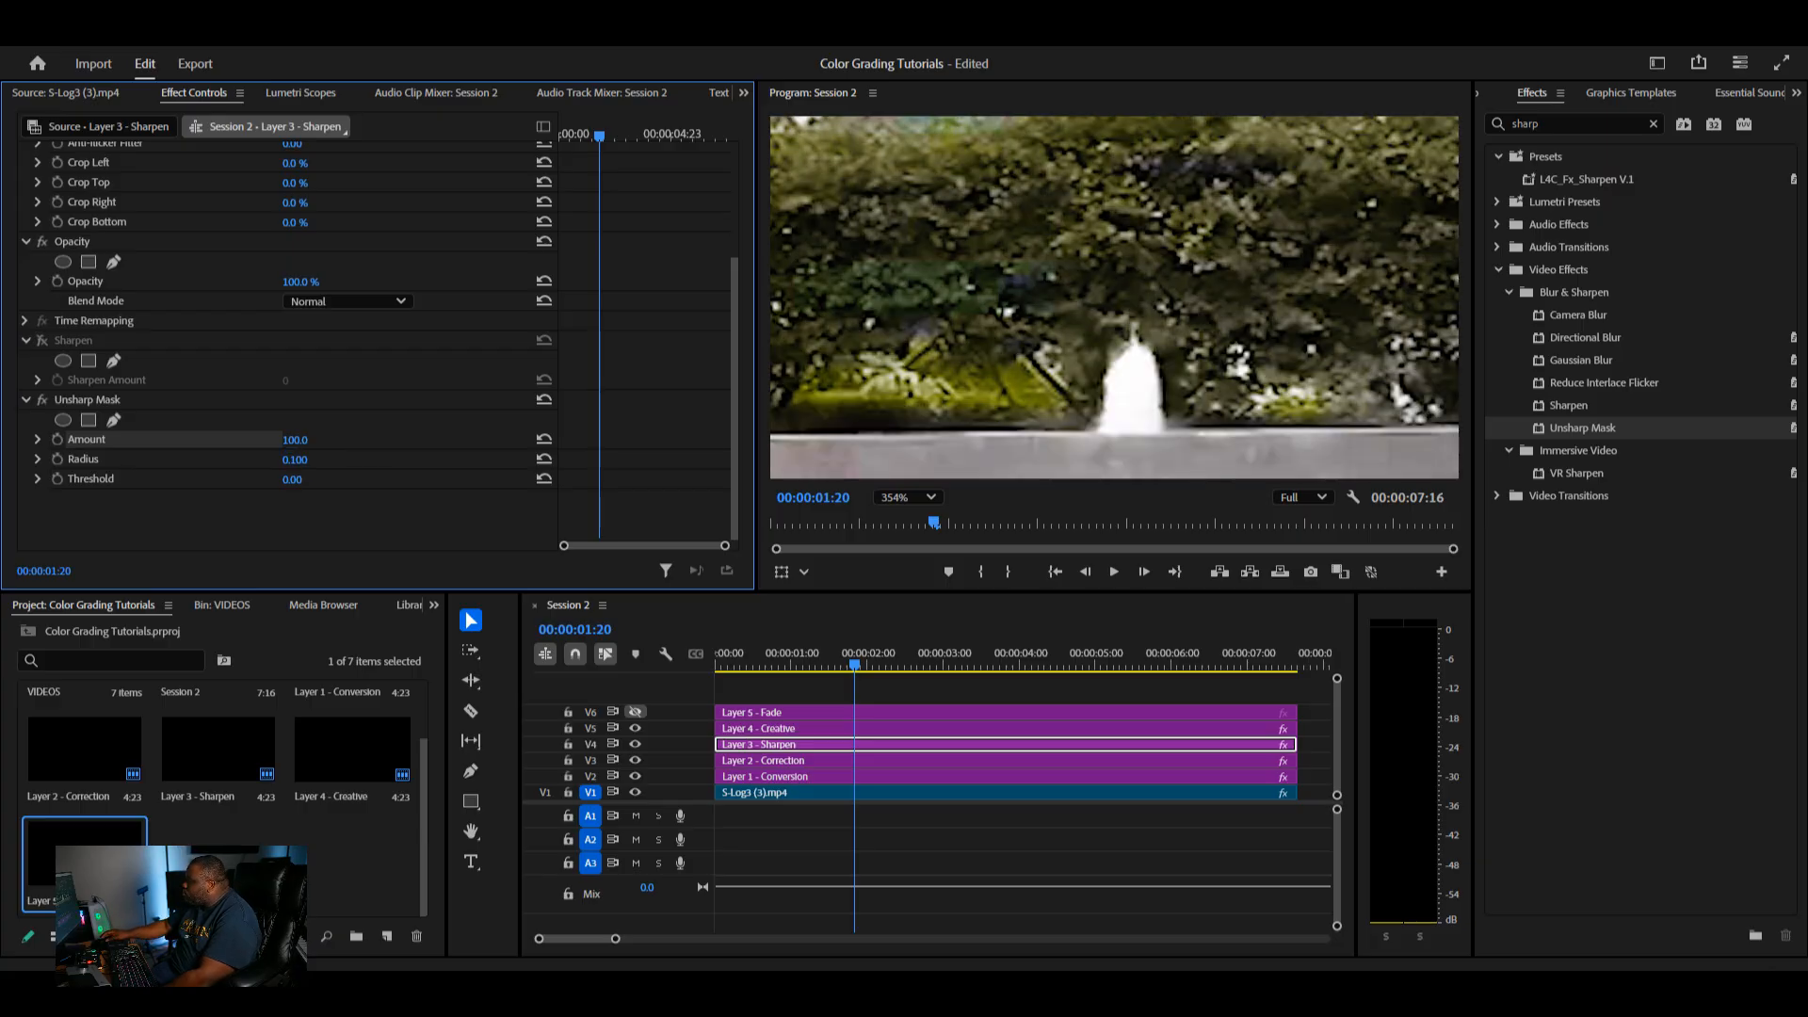
left_click(297, 459)
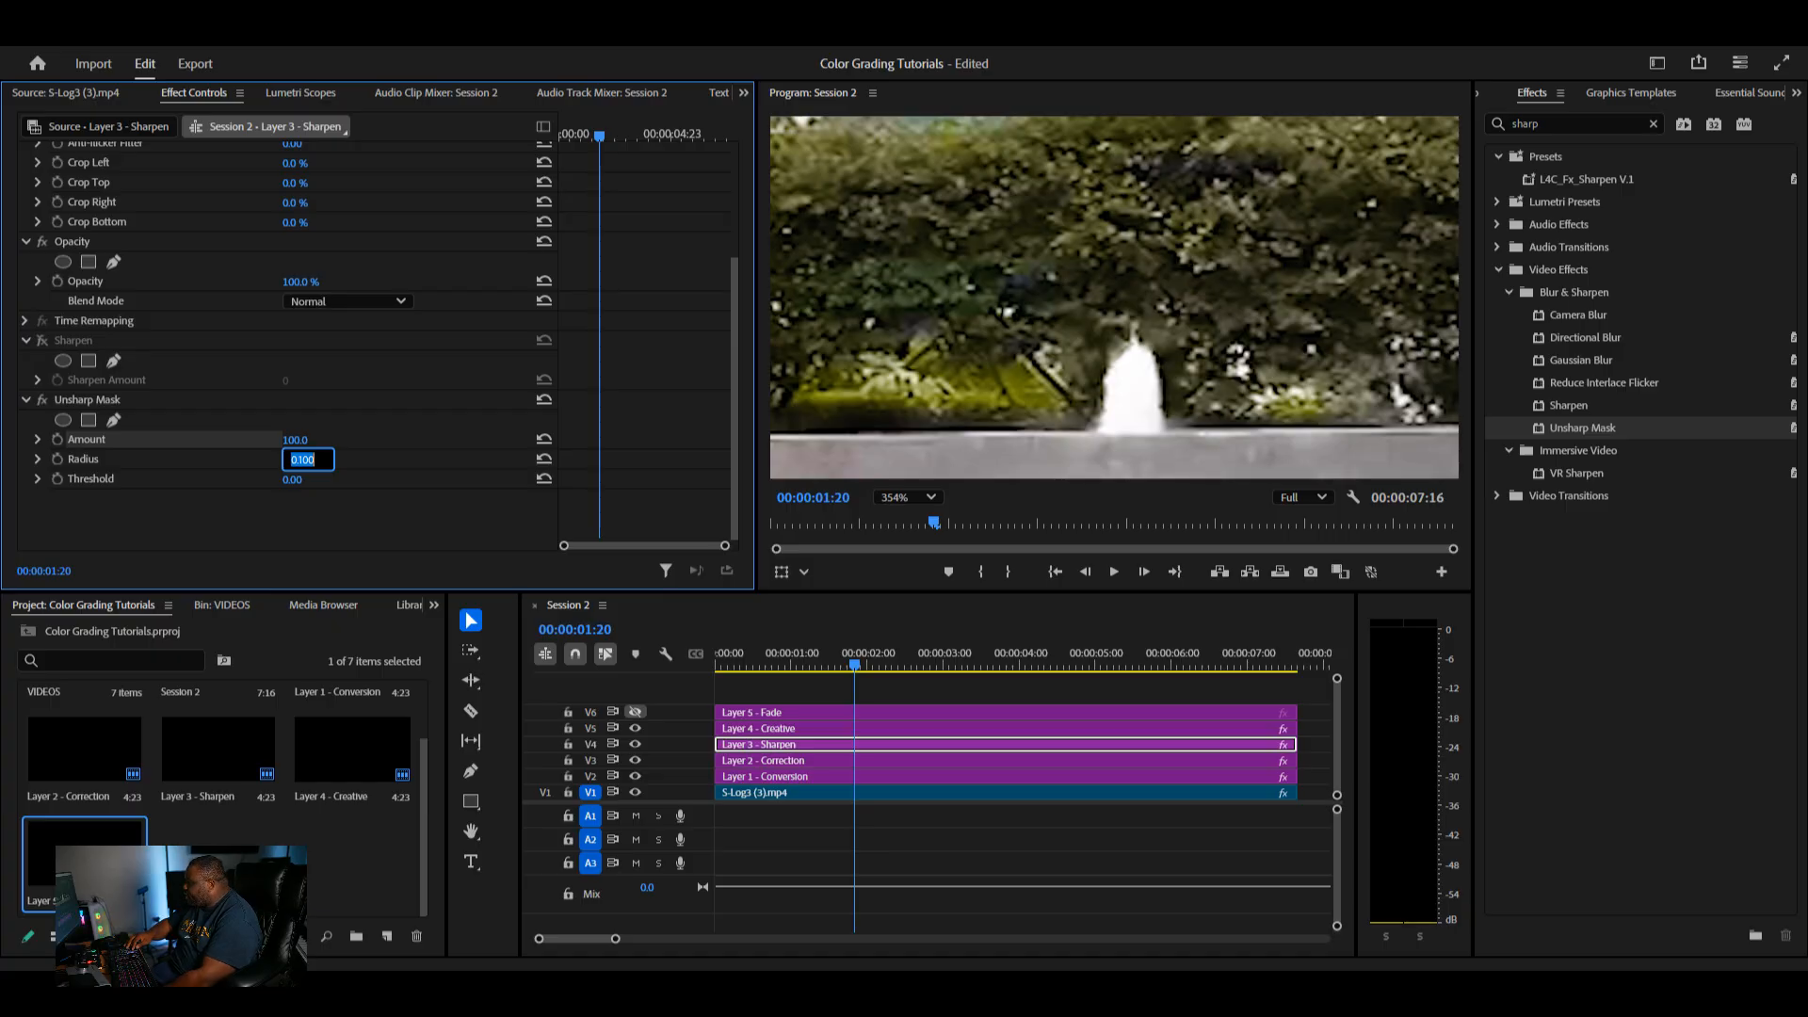
type("0.5")
key("Return")
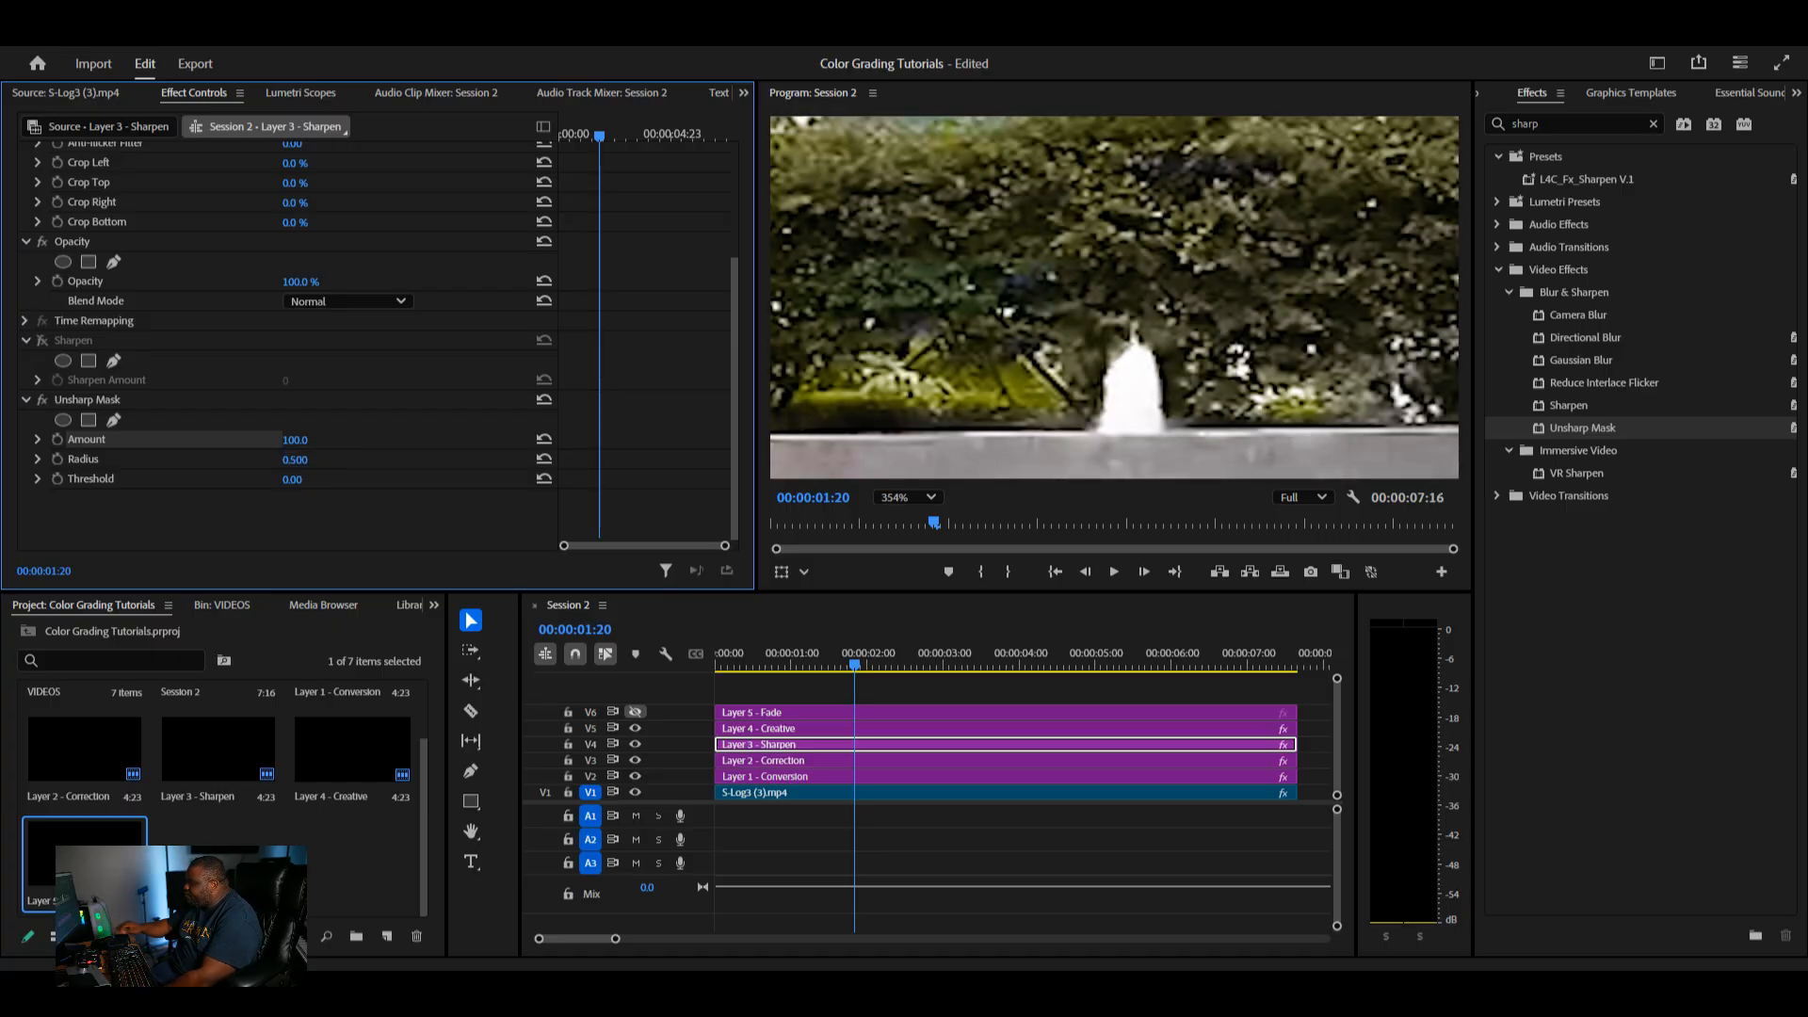
left_click(296, 459)
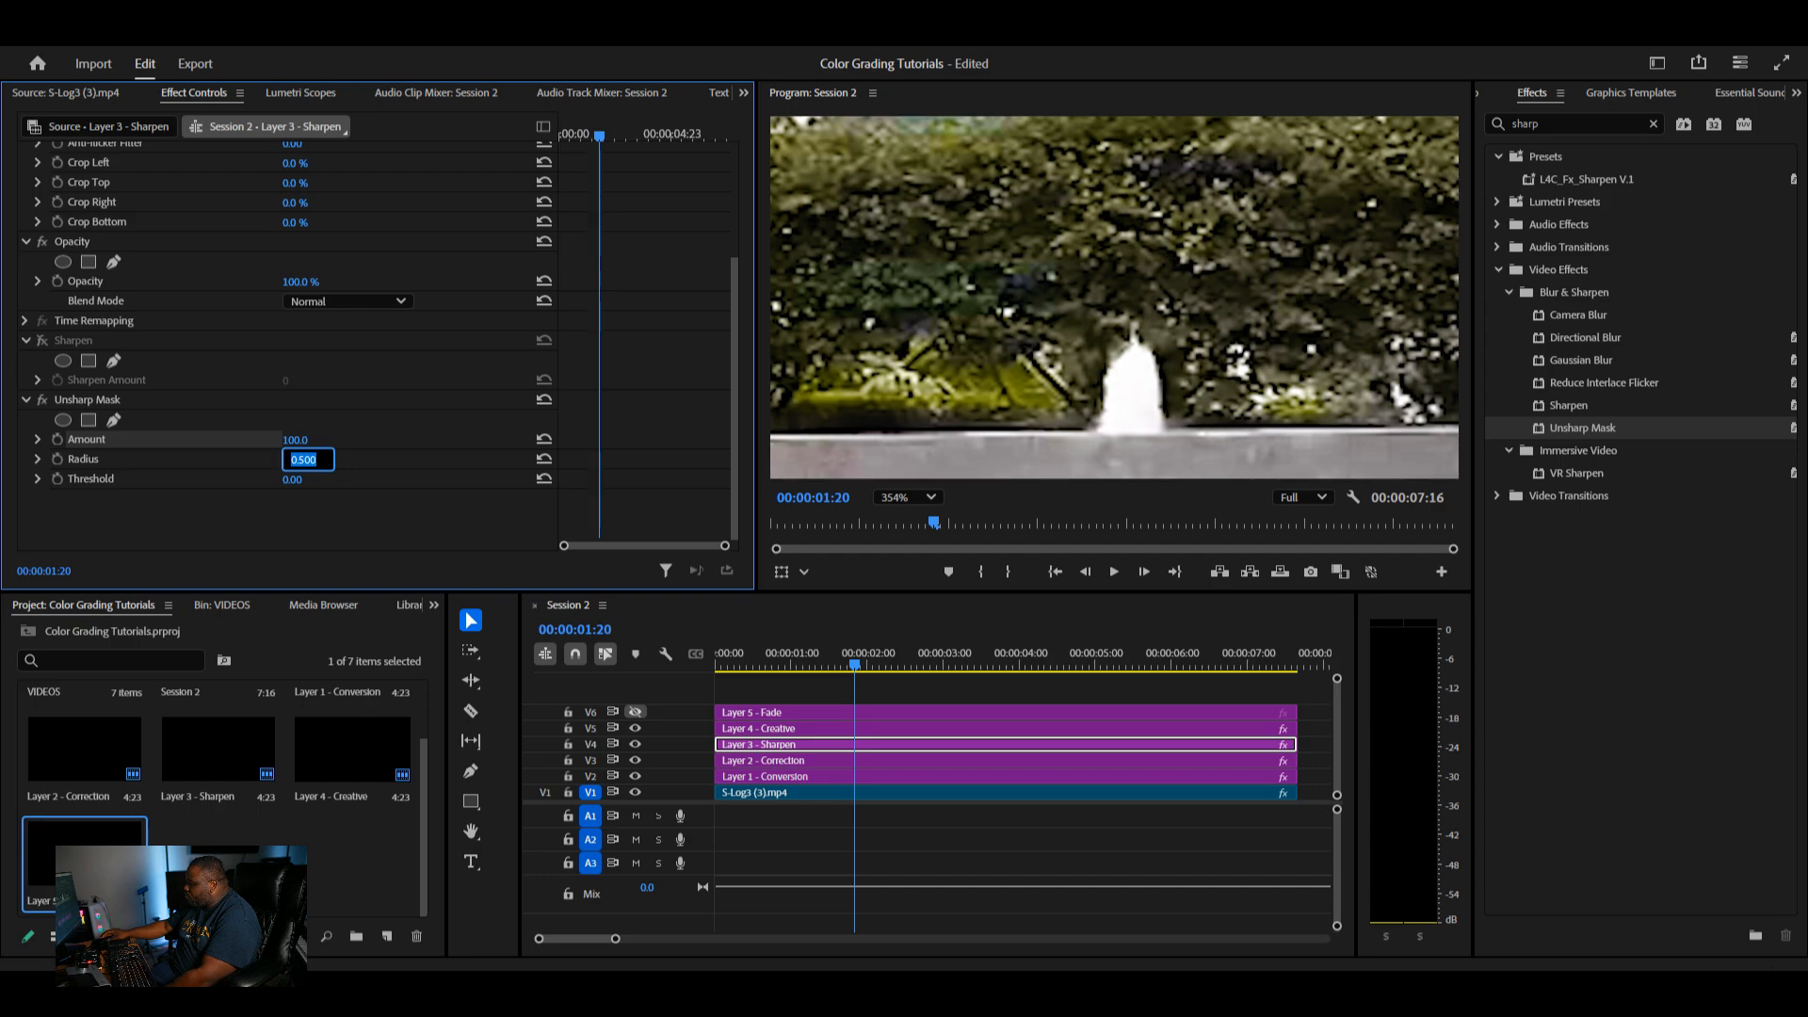
type("3")
key("Return")
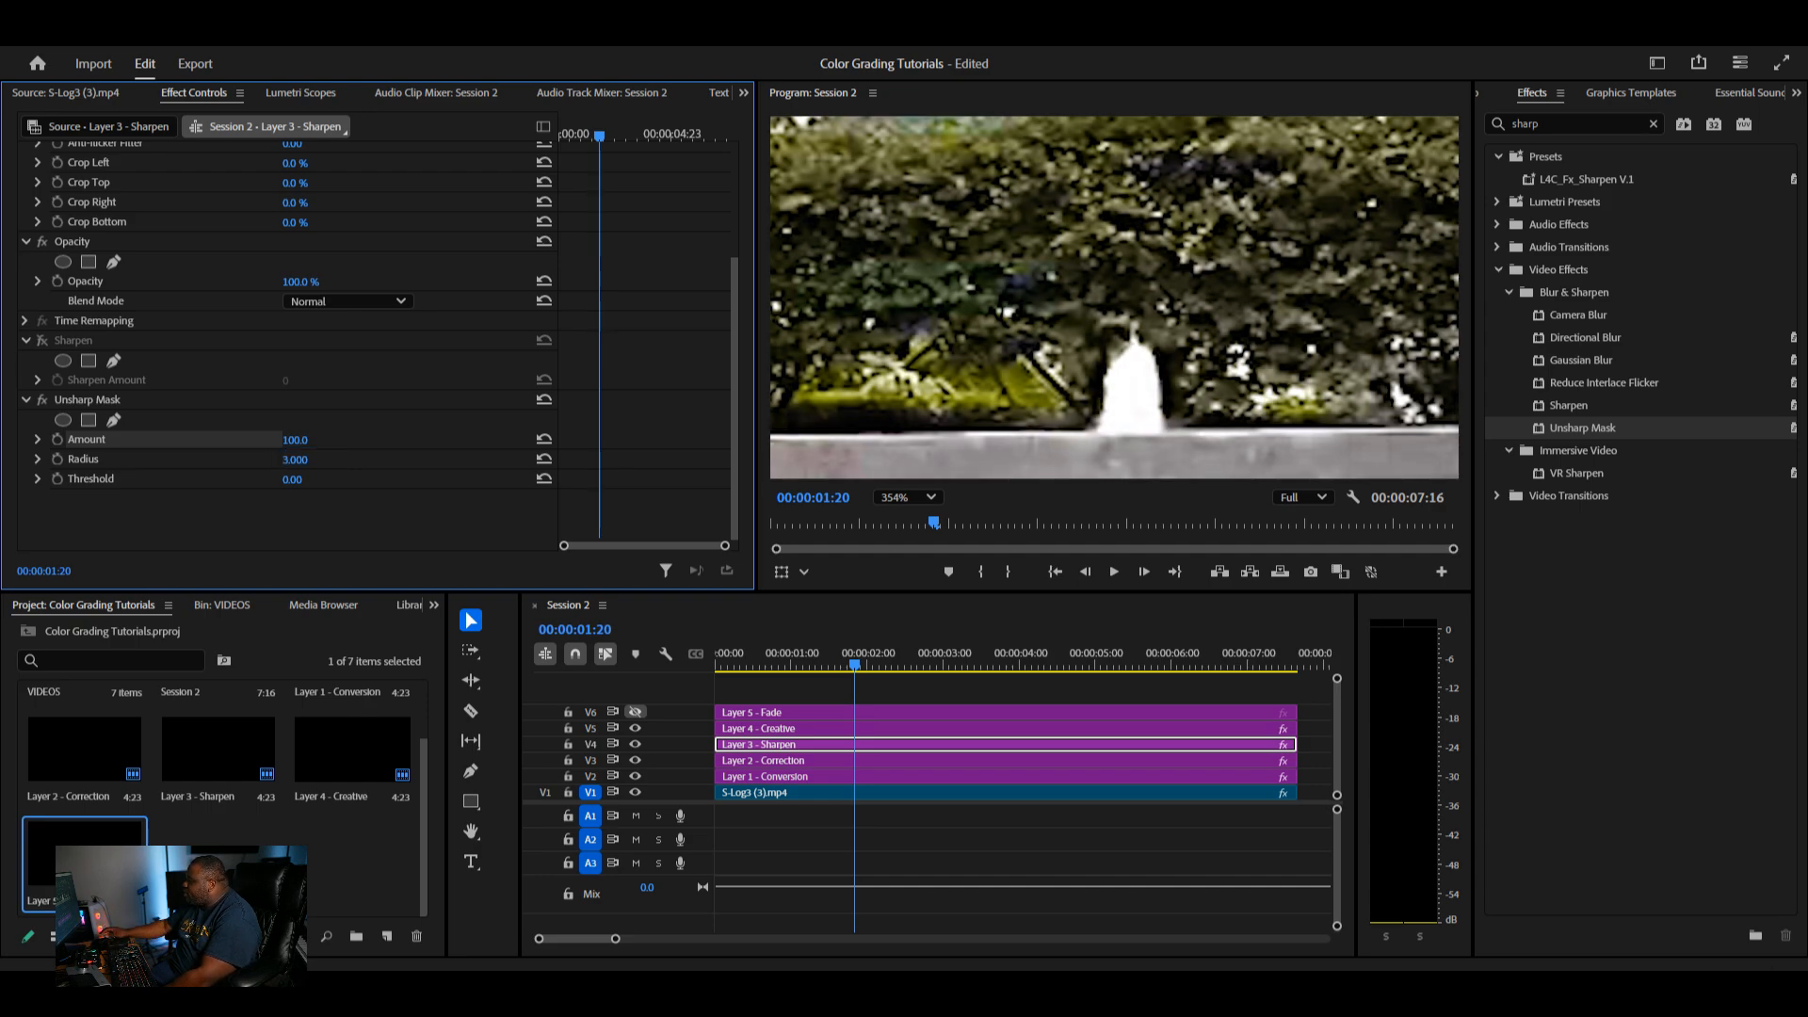
- Set the Unsharp Mask Radius on Layer 3 to 2
left_click(297, 460)
type("2")
key("Return")
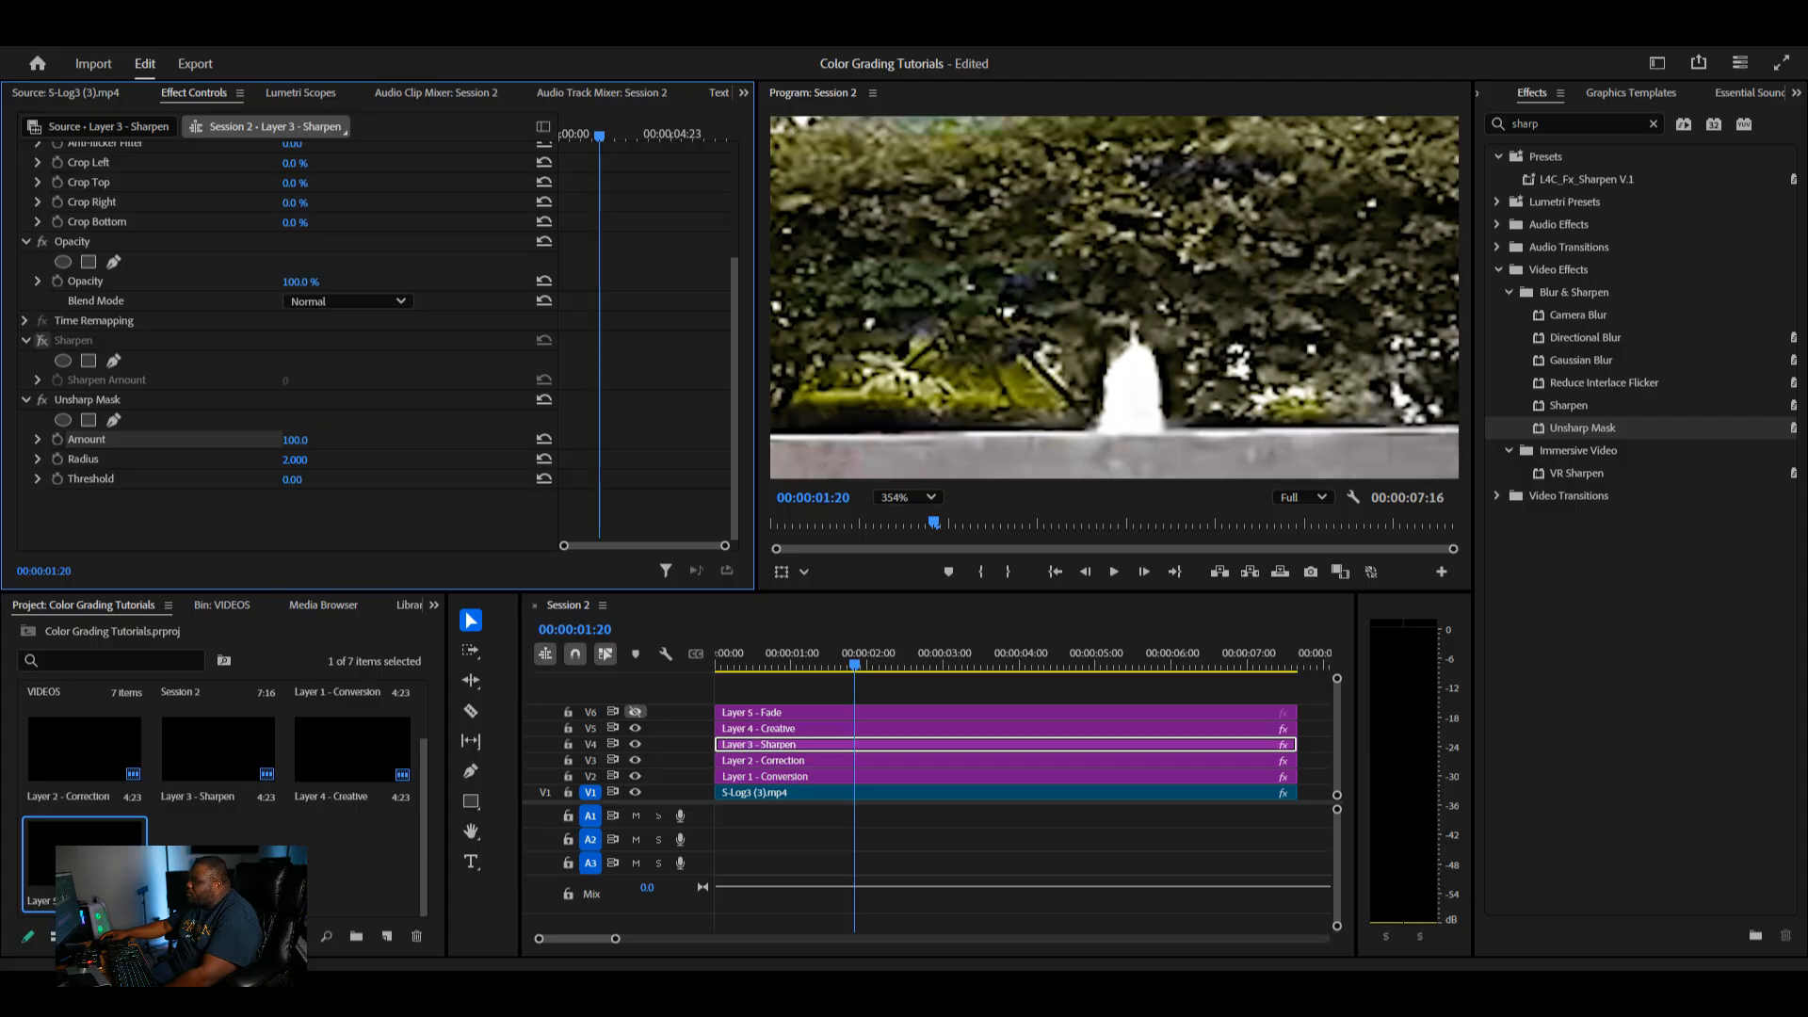
- Re-enable the Sharpen effect on Layer 3, try a Sharpen Amount of 10, and settle on 5
left_click(43, 340)
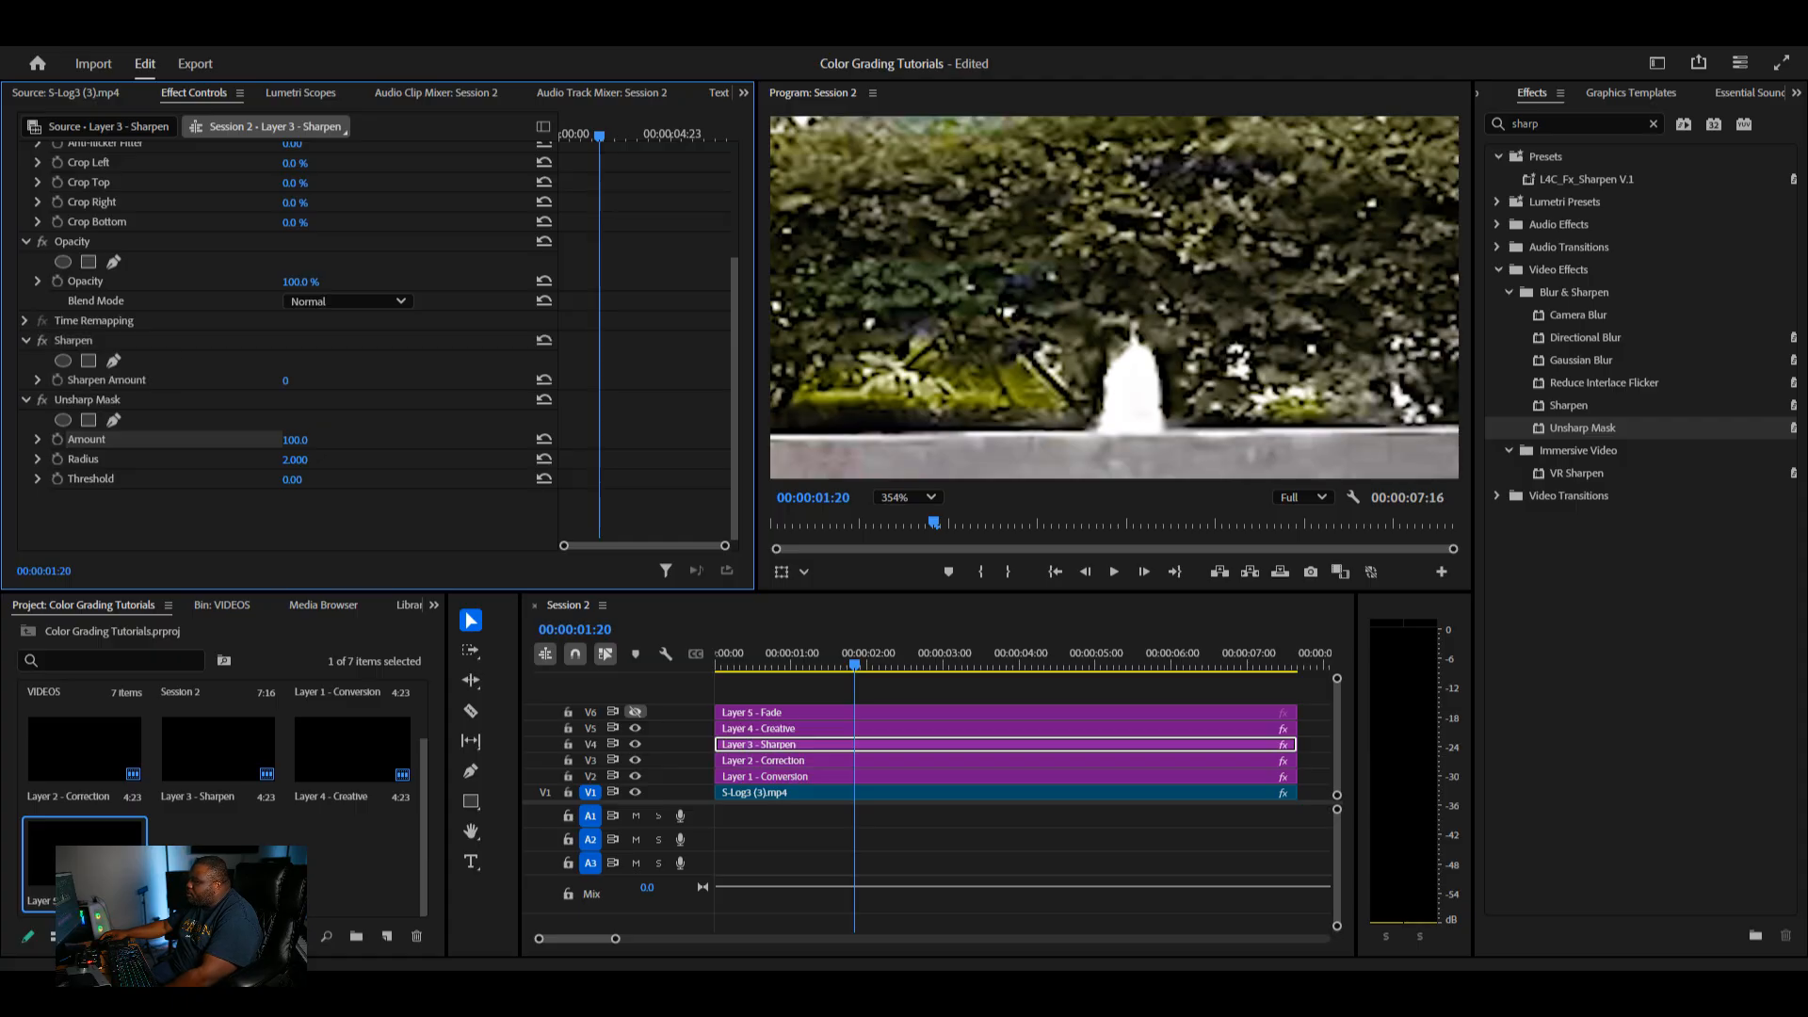
left_click(286, 381)
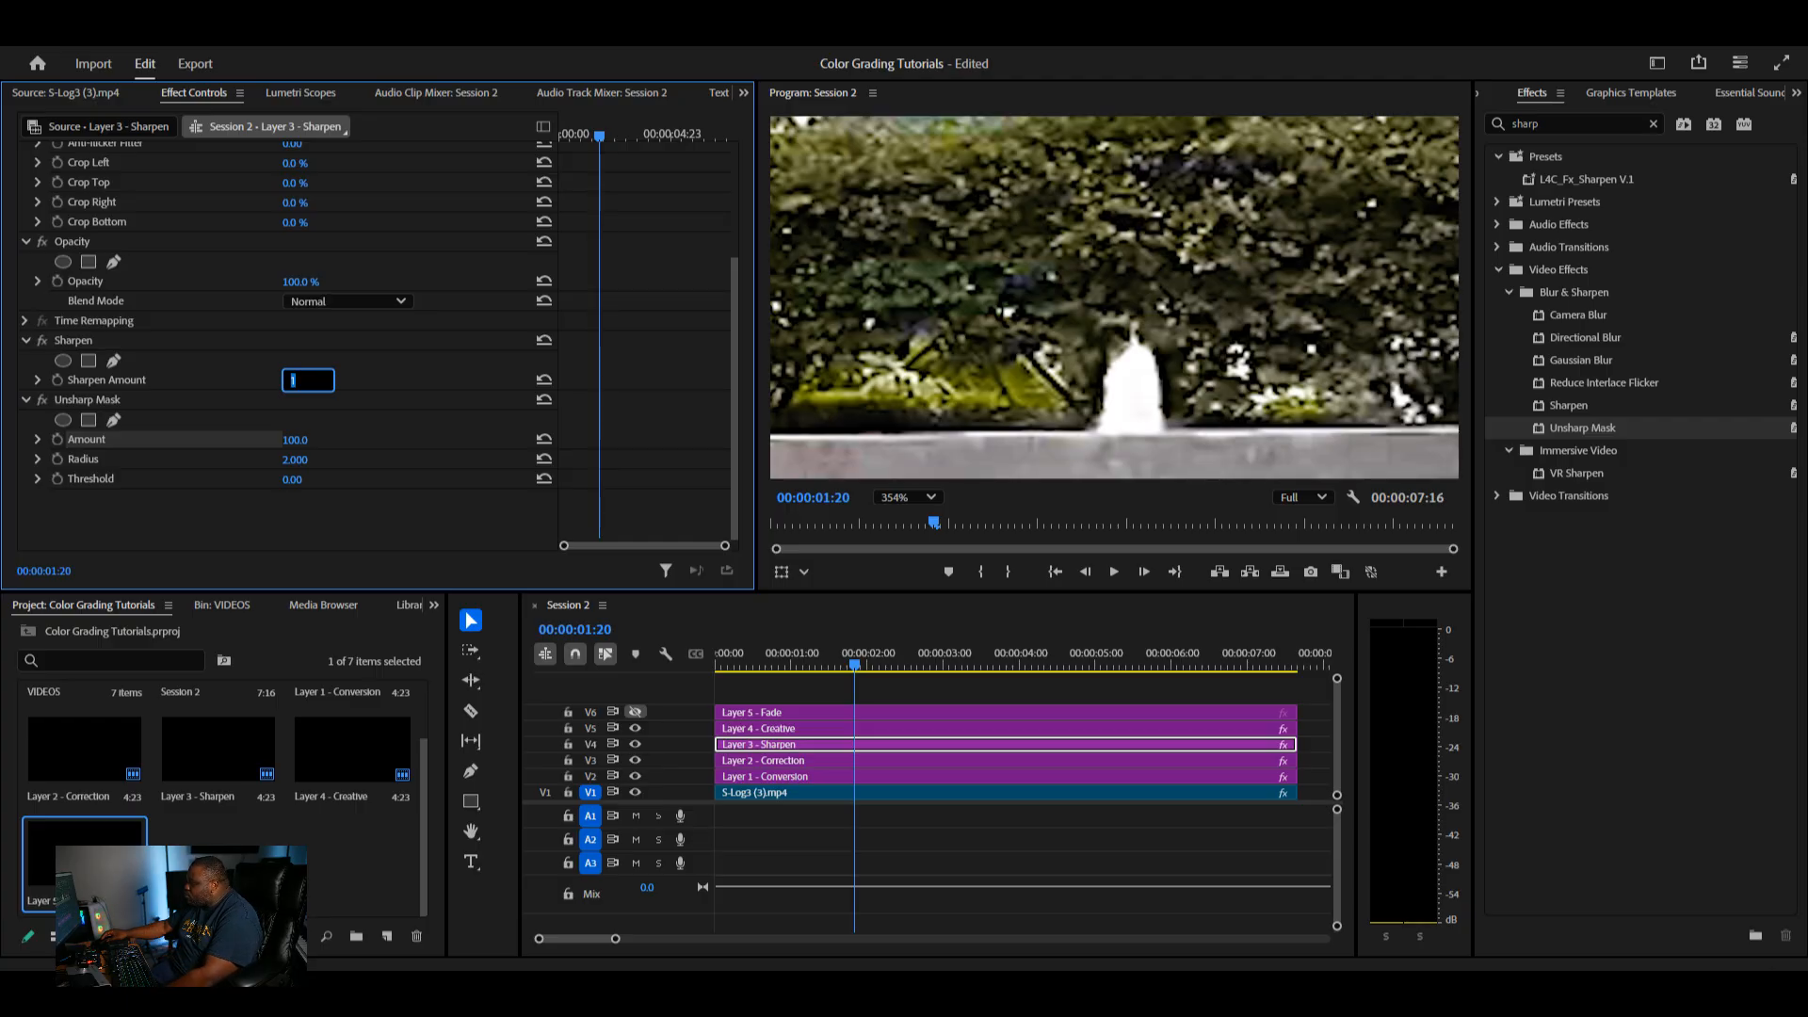
type("10")
key("Return")
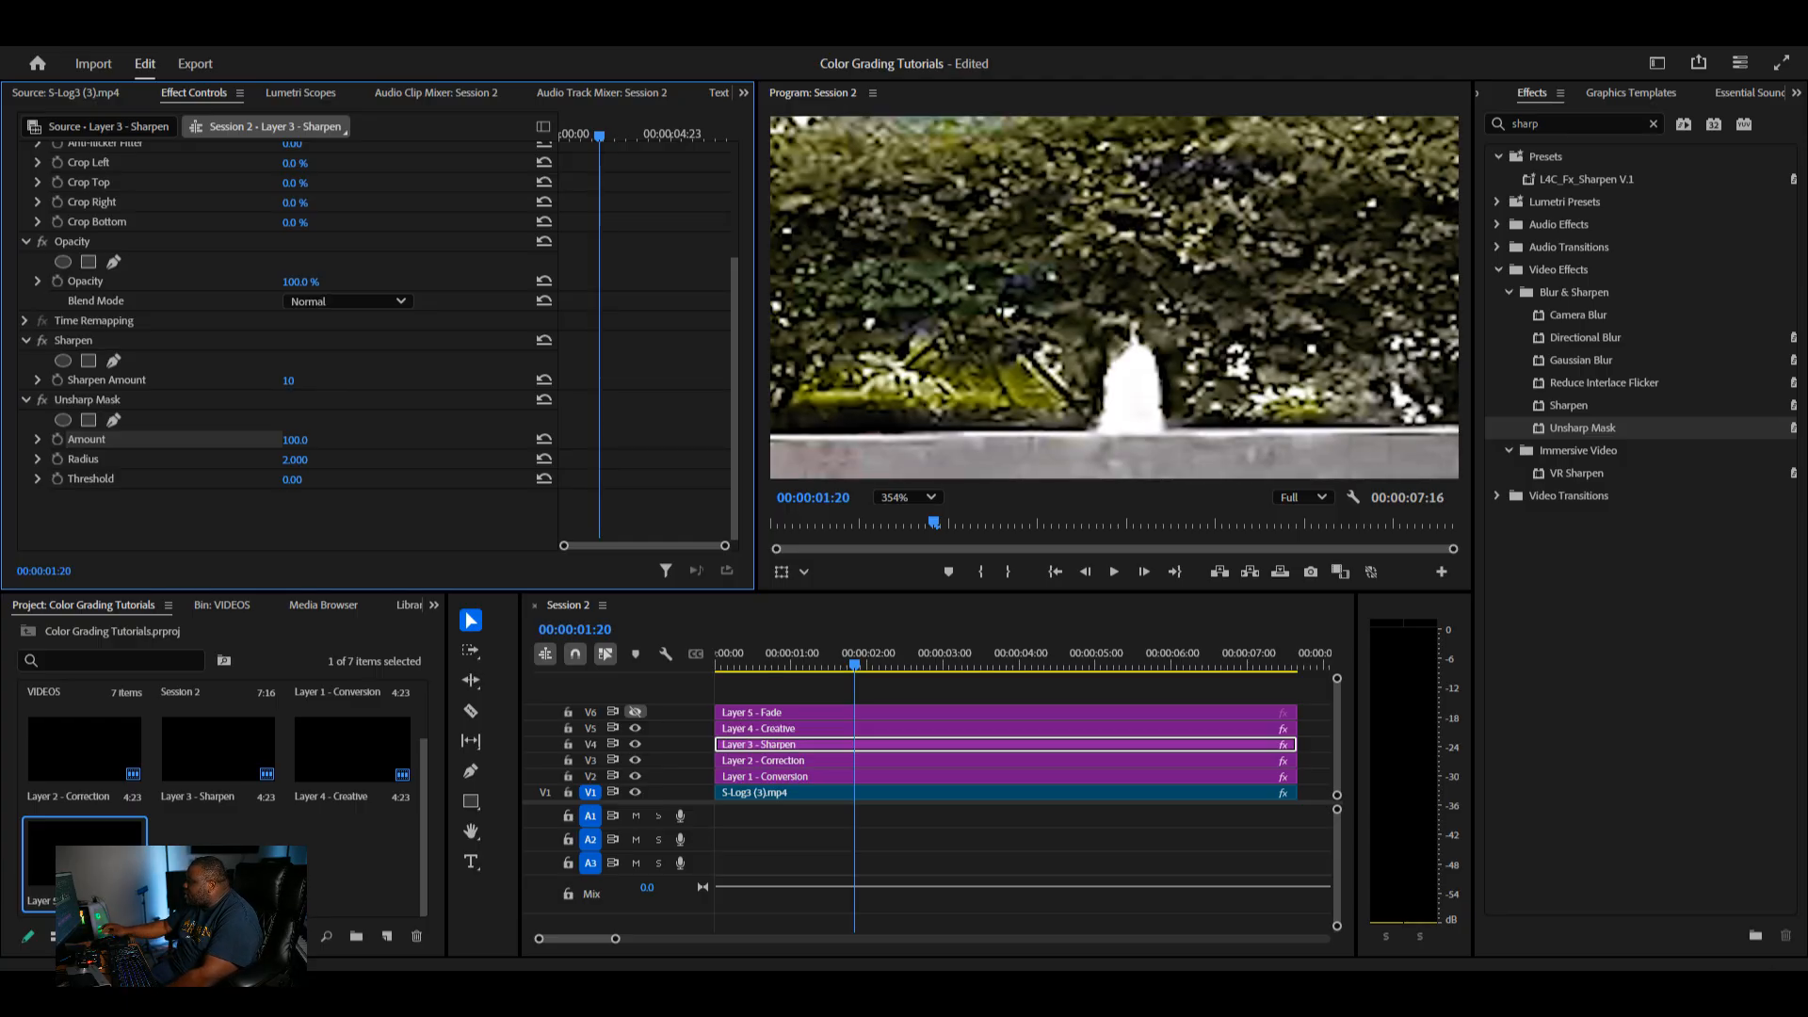
left_click(289, 381)
type("5")
key("Return")
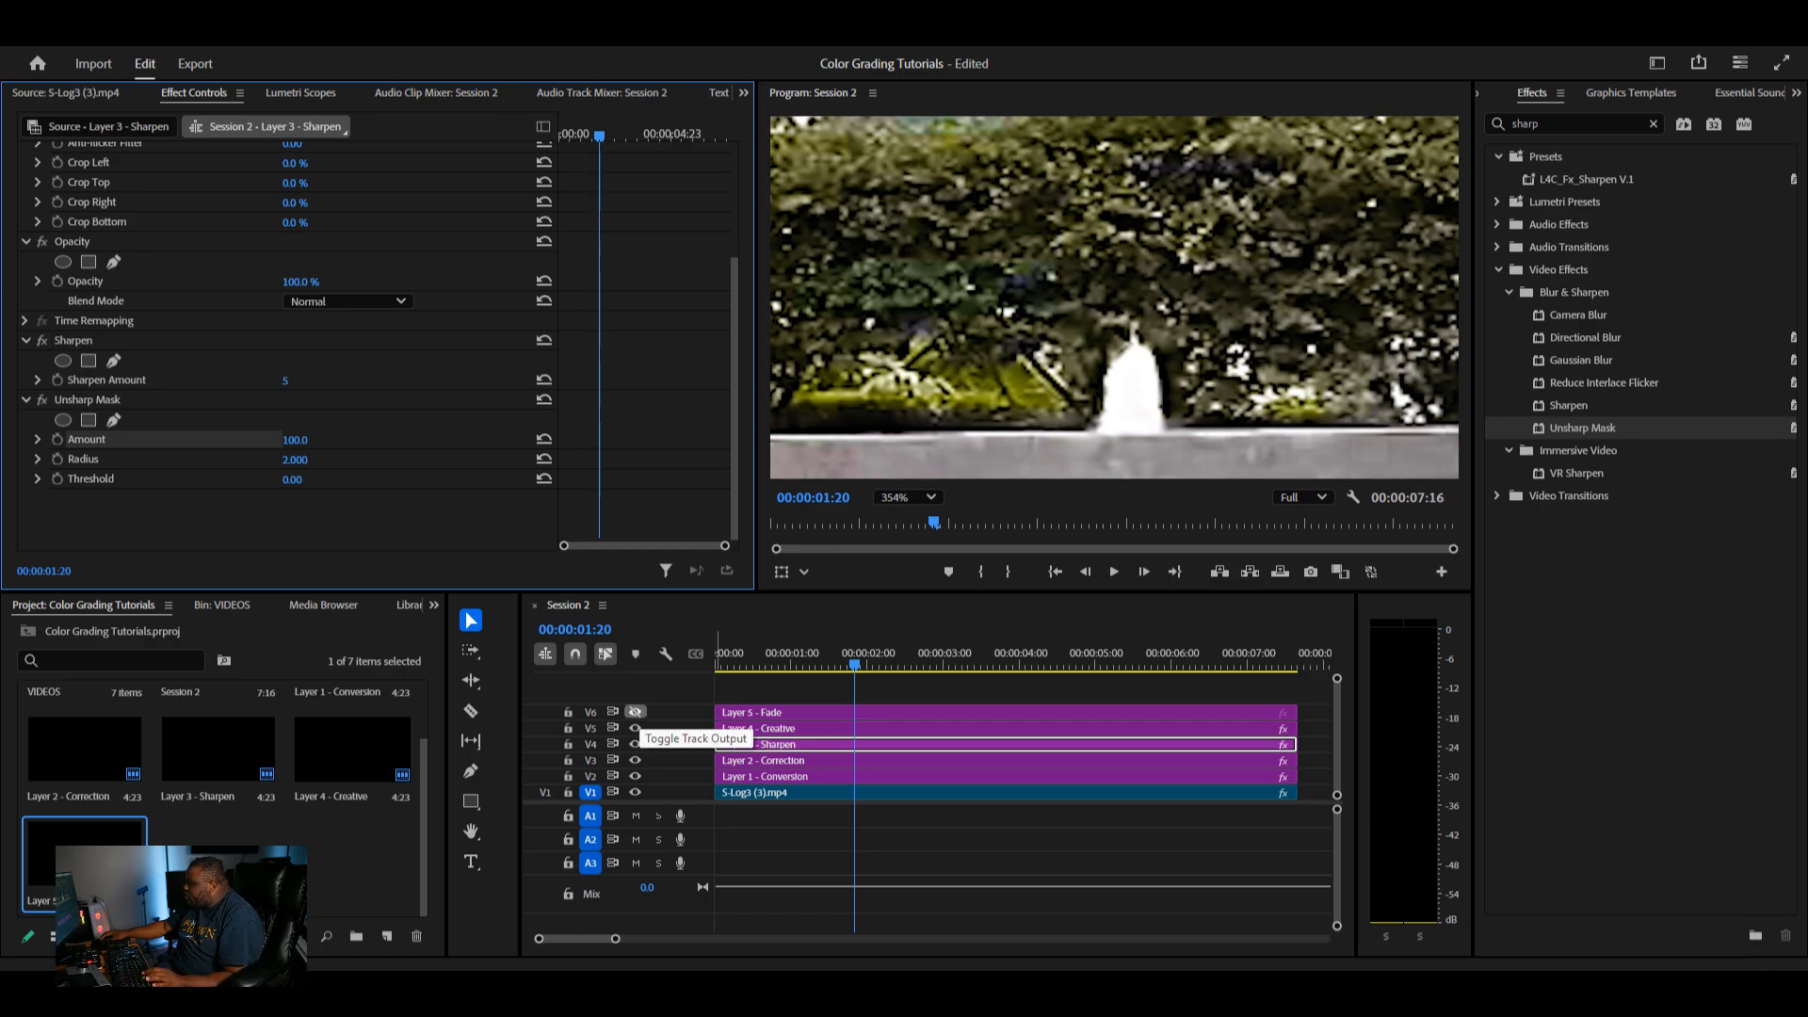
- Turn on the Layer 5 - Fade track and apply fade transitions to both ends of its adjustment layer
left_click(636, 713)
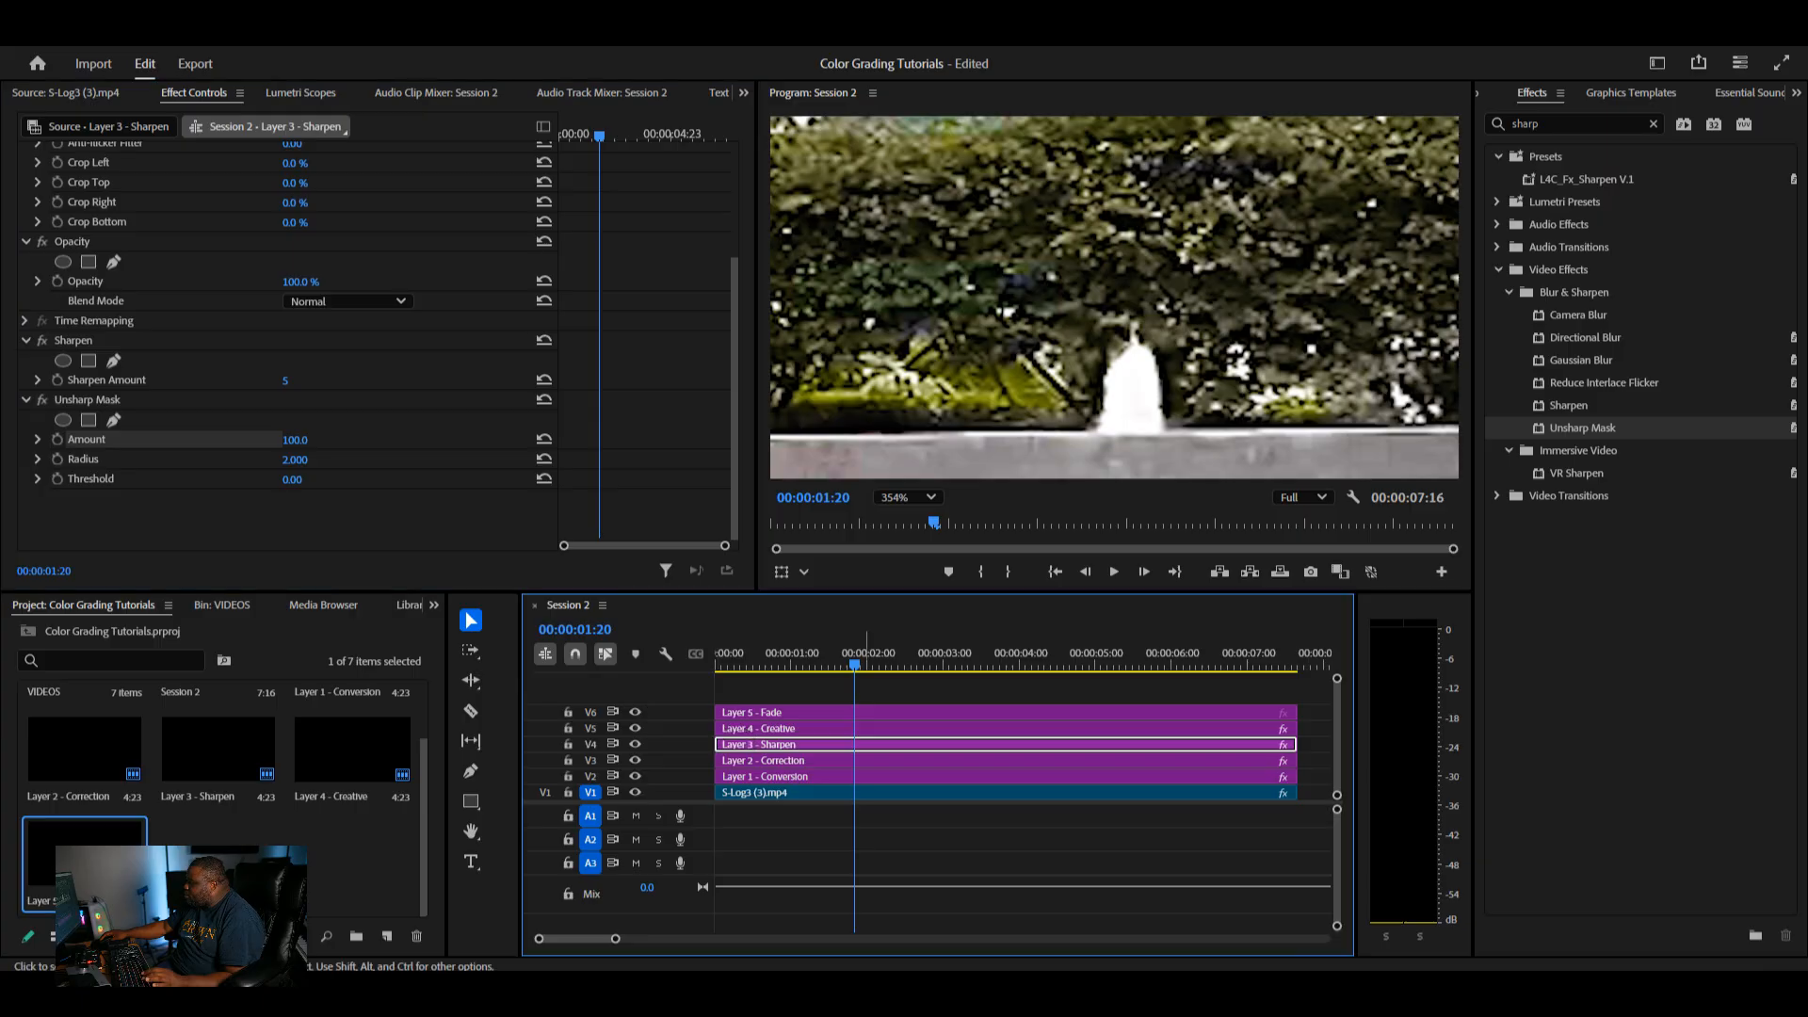
left_click(1194, 714)
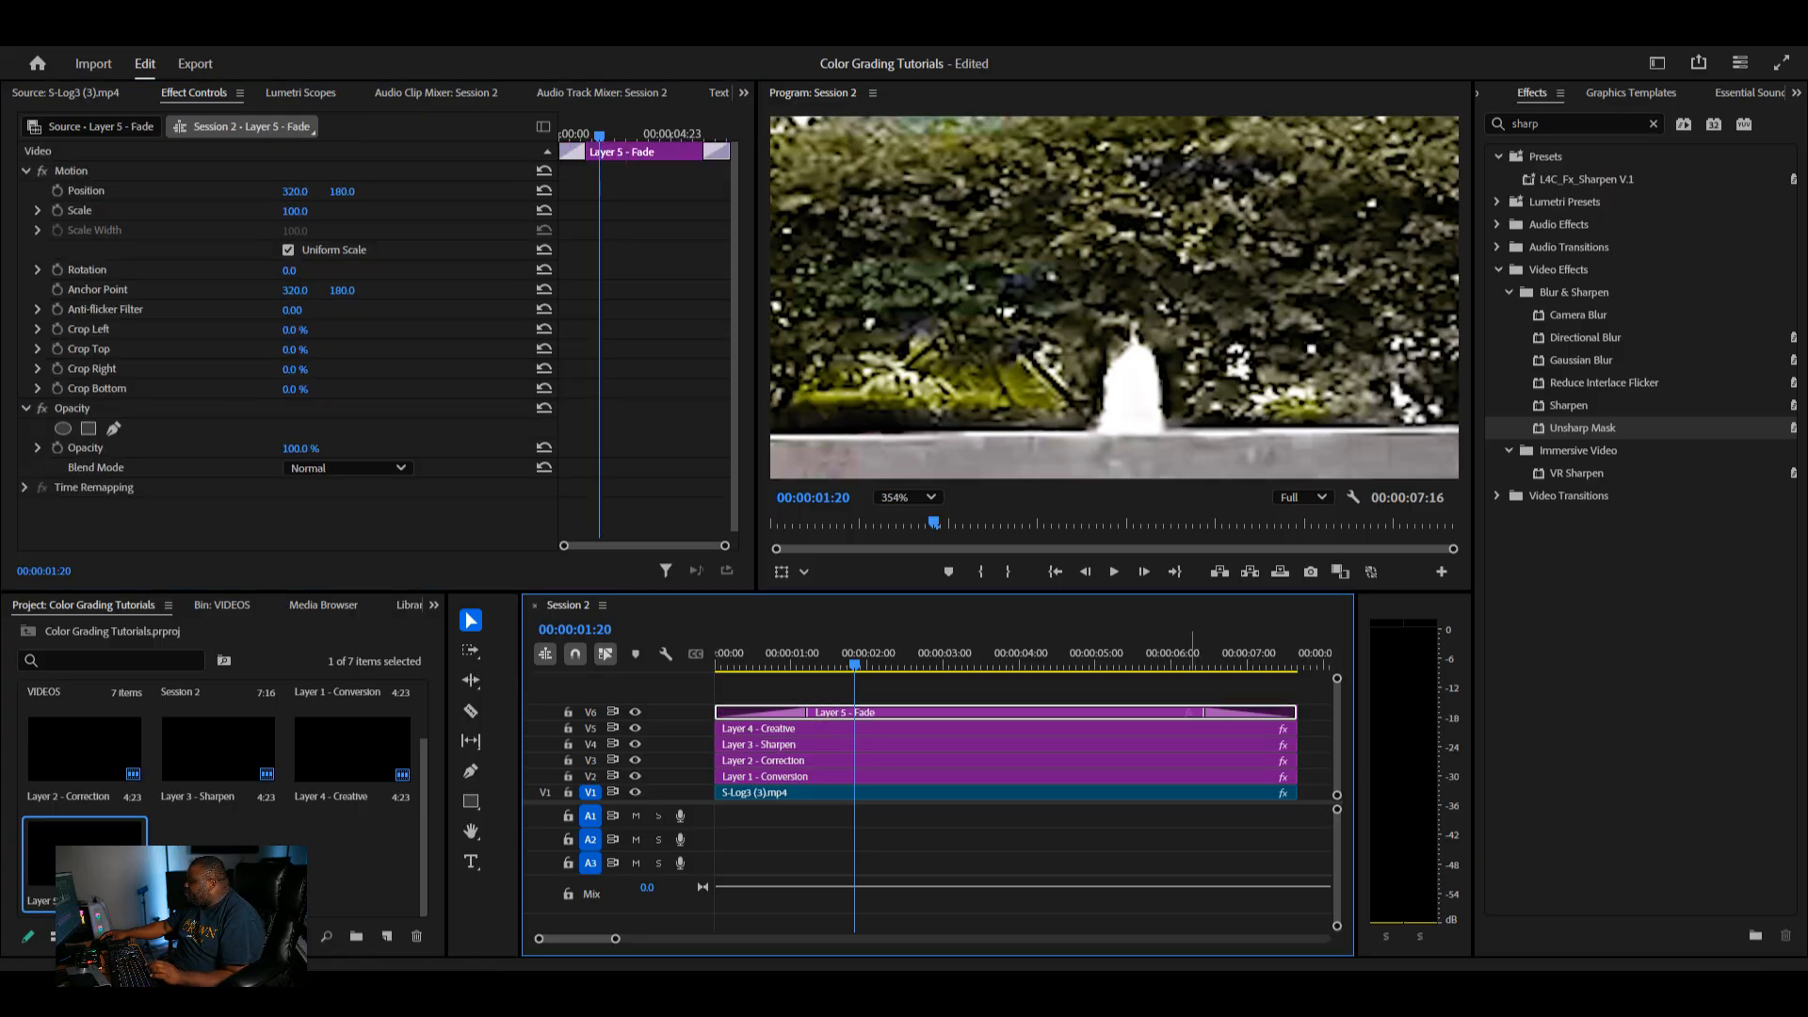
- Play the sequence around its end and from its start to examine the Layer 5 fade-in and fade-out
left_click(1191, 662)
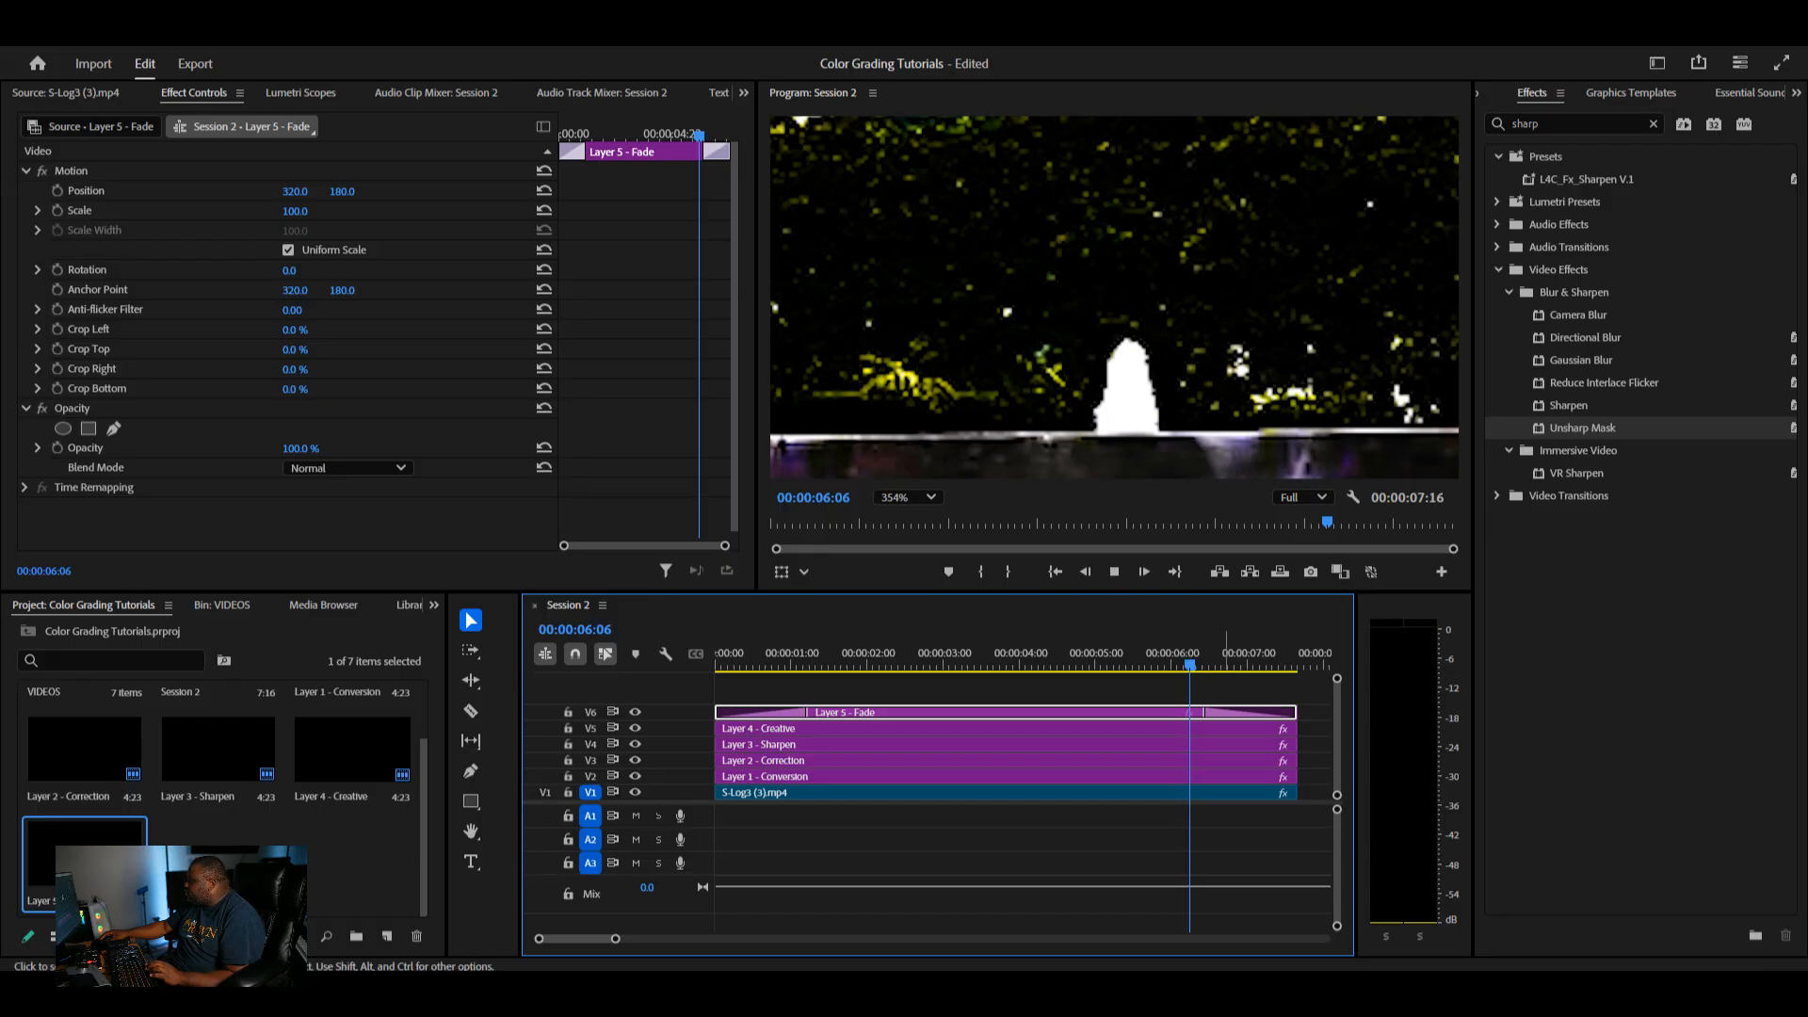
key("space")
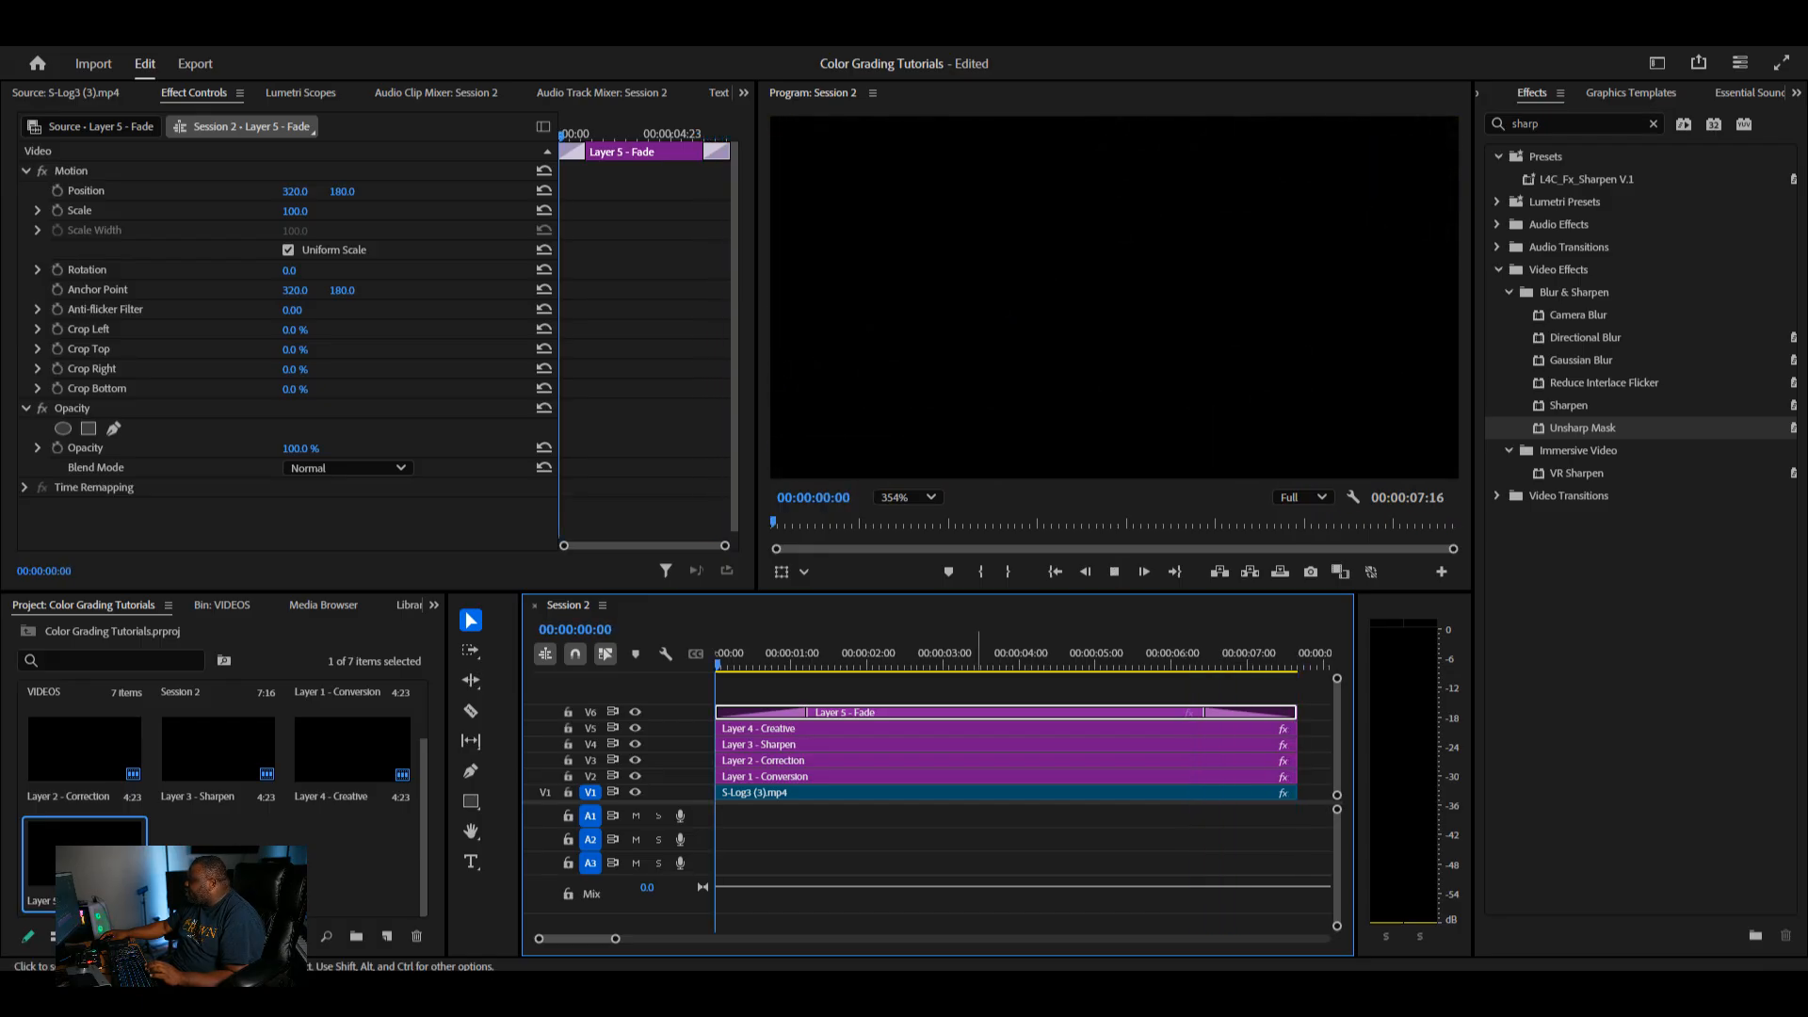
left_click(1098, 656)
key("space")
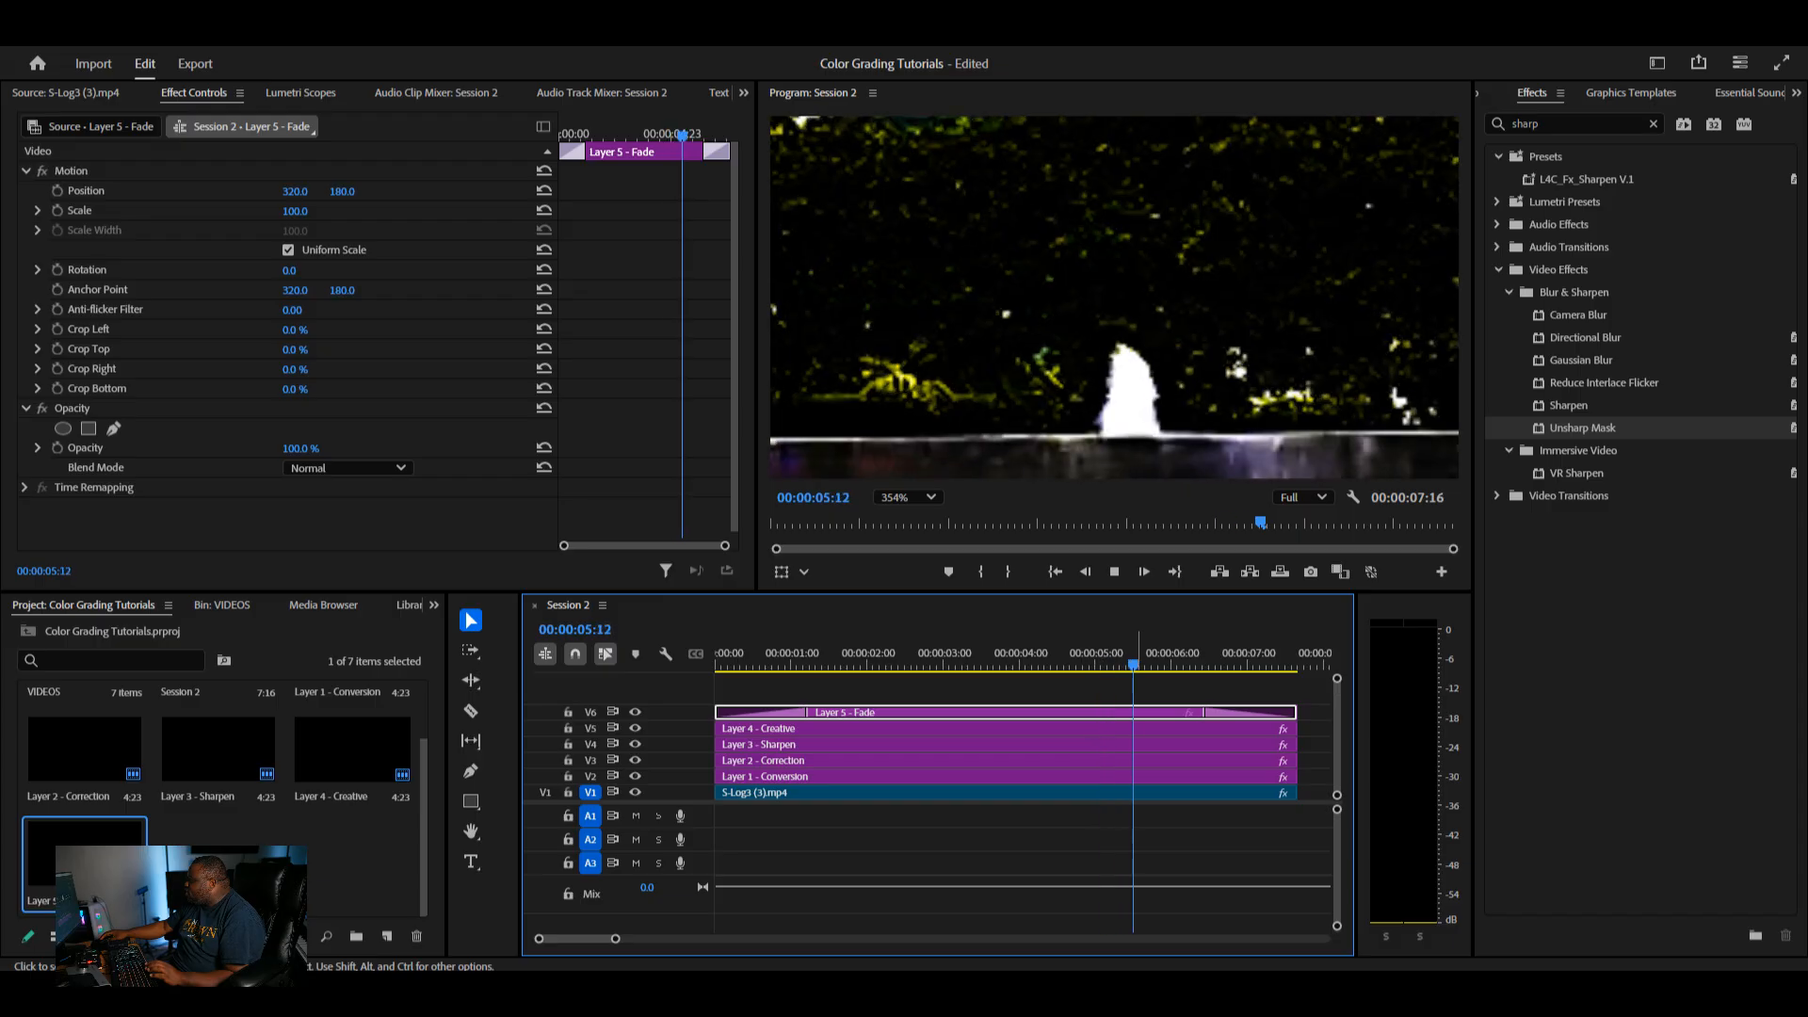
key("space")
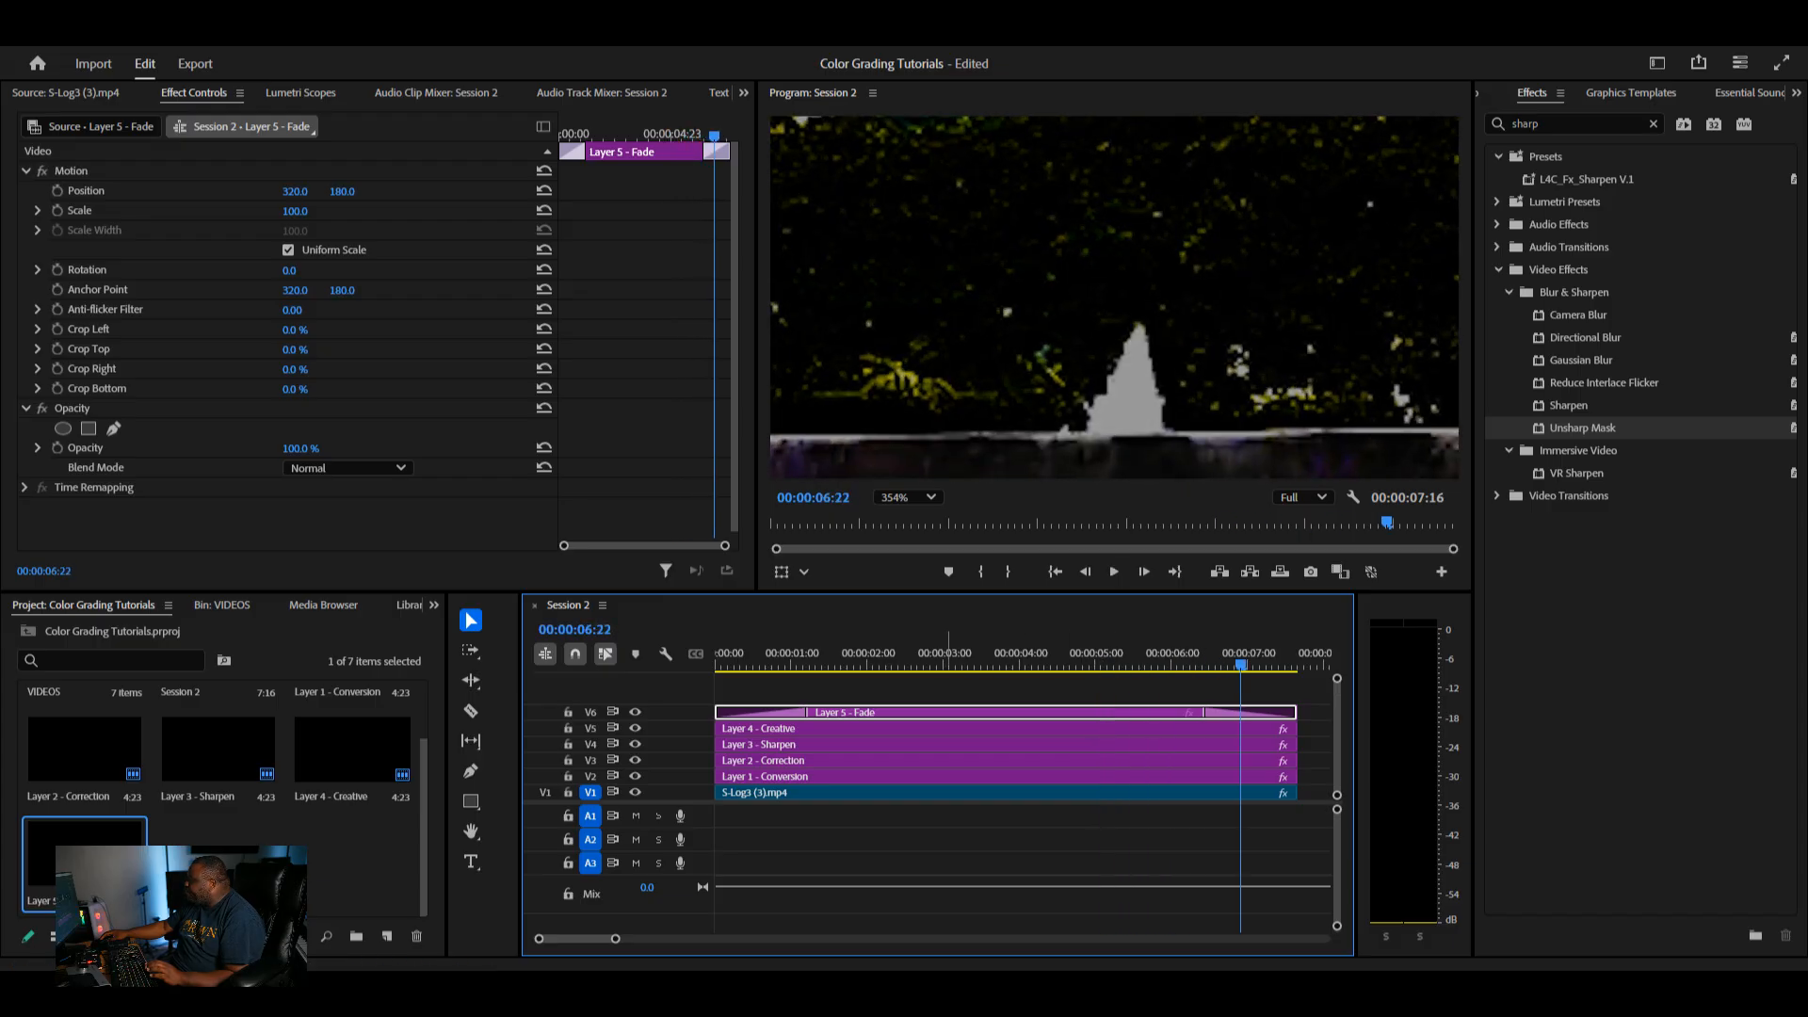
left_click(957, 661)
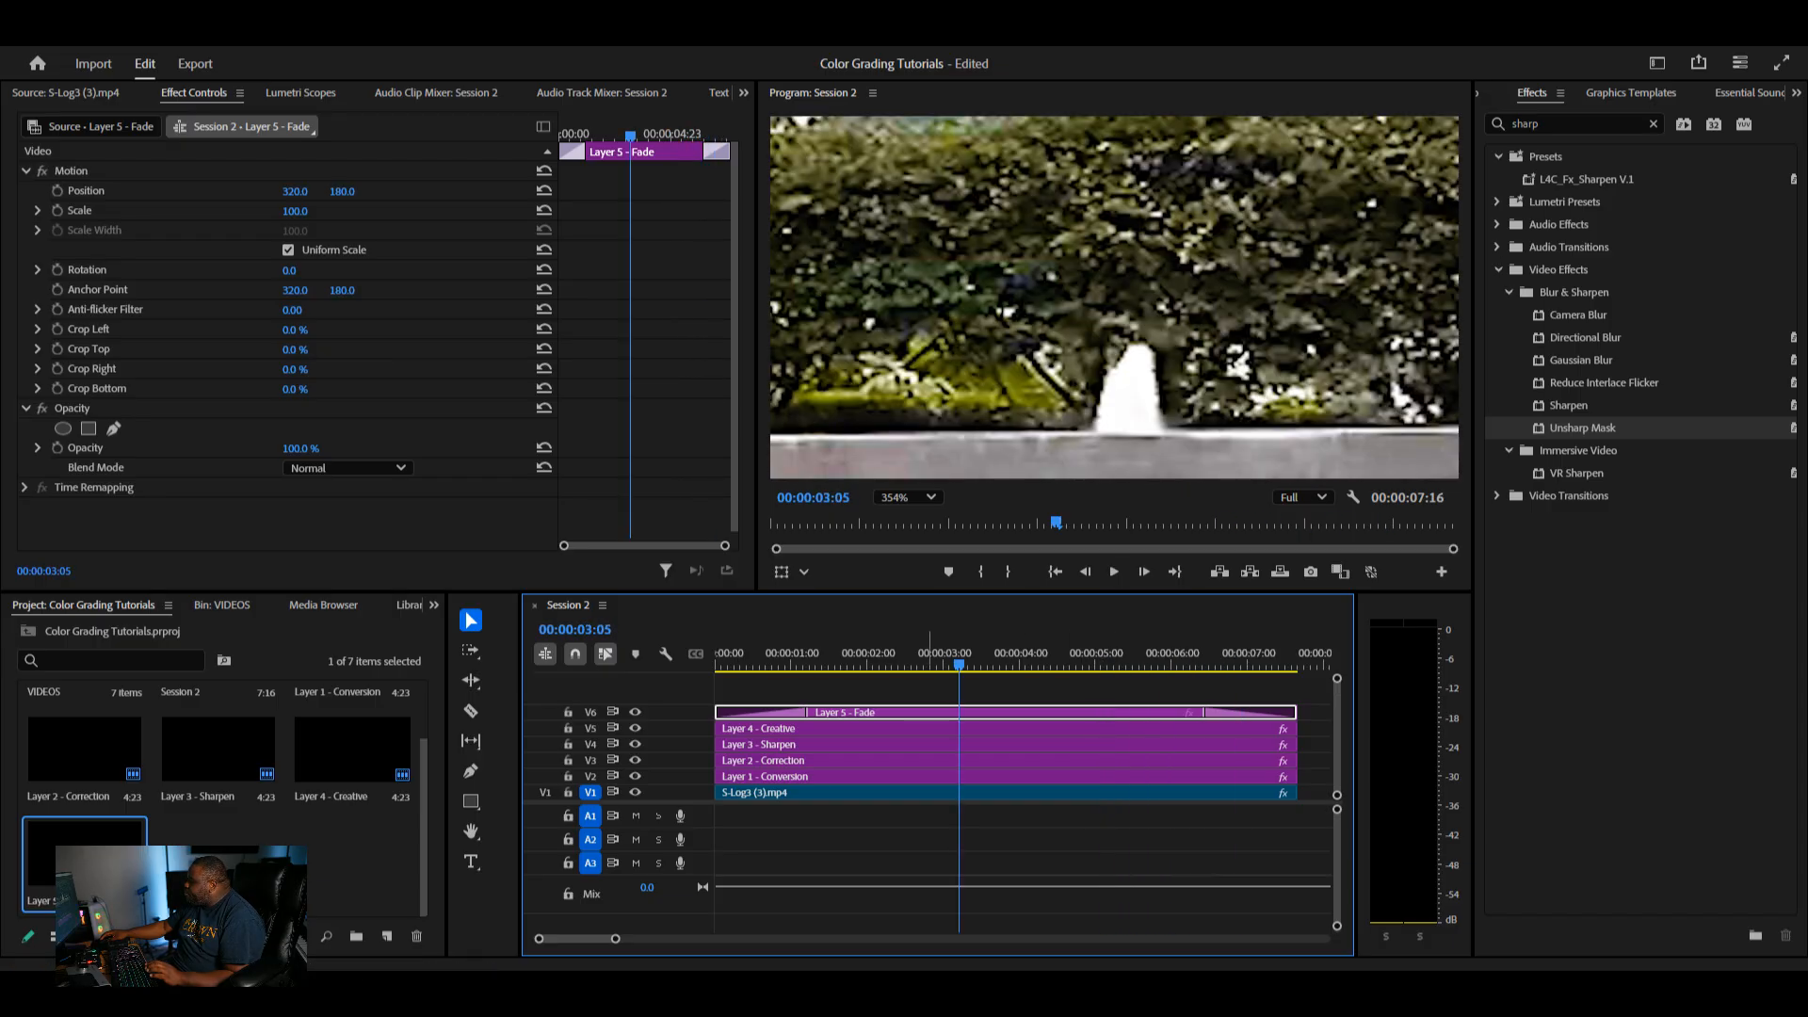
left_click_drag(958, 663, 717, 663)
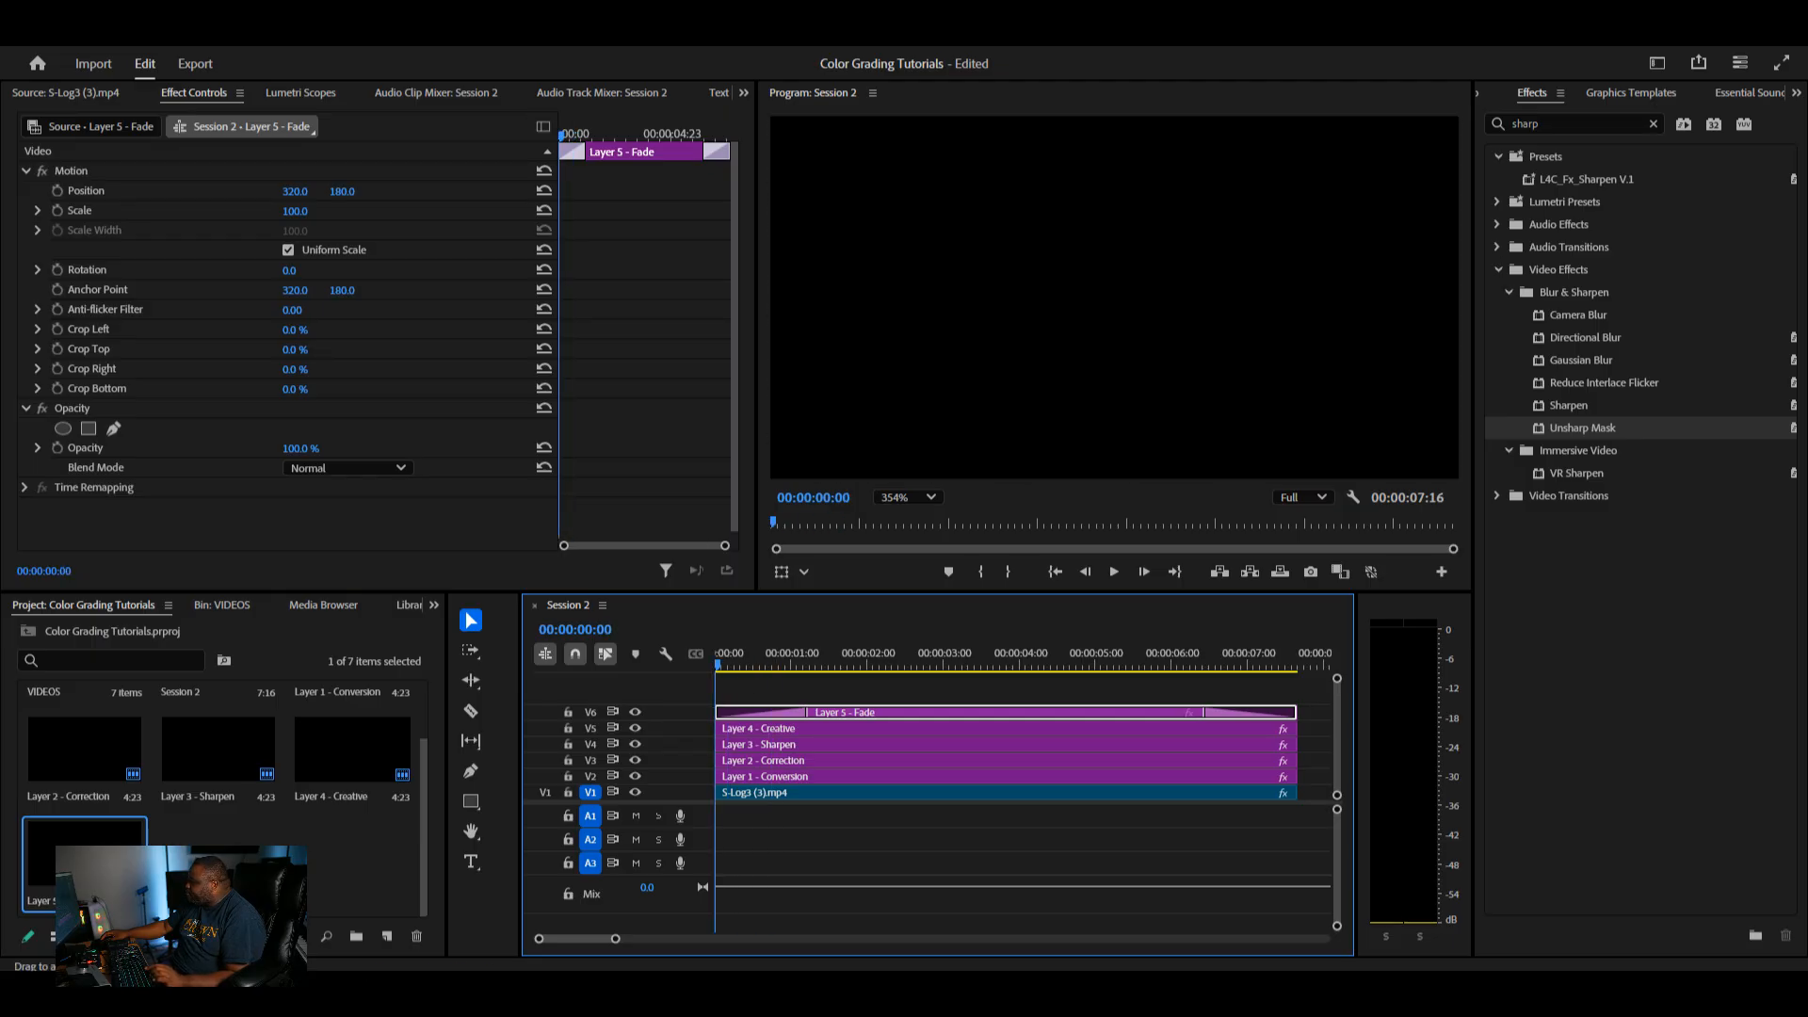
key("space")
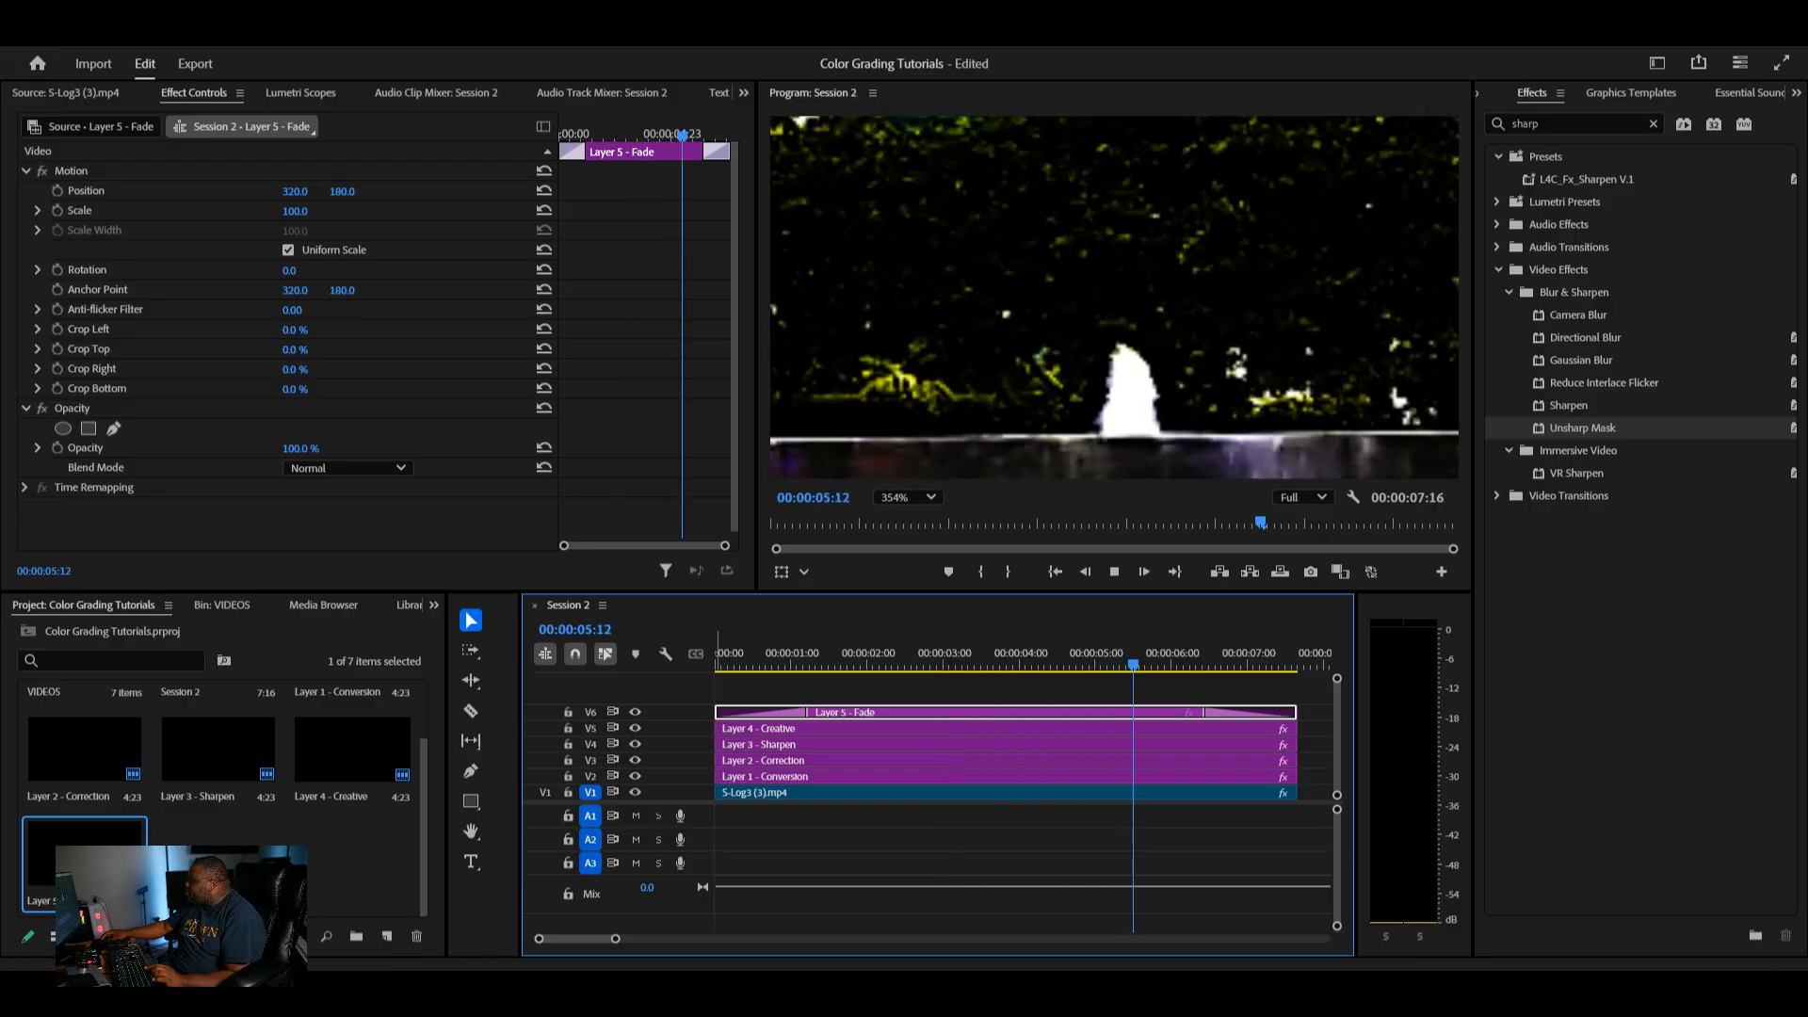
key("space")
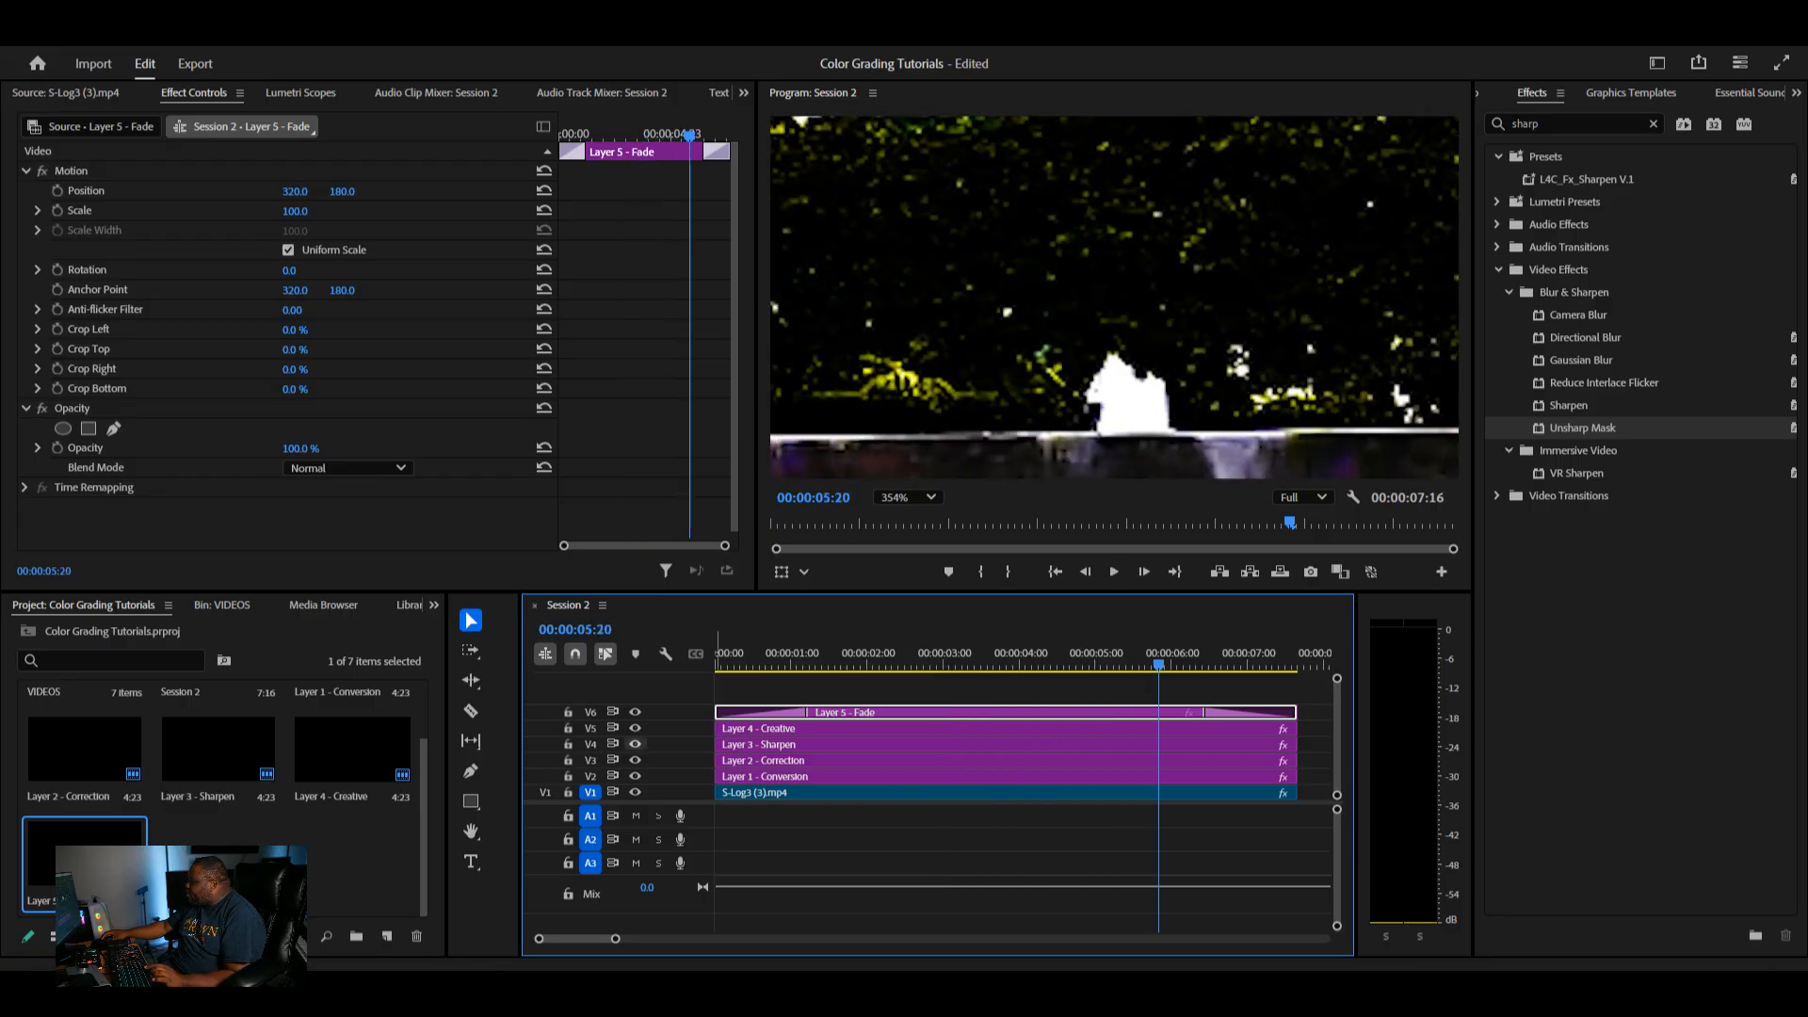
- Toggle the Layer 4 - Creative track output off and on, and replay the sequence from its beginning to review the grade
left_click(634, 728)
left_click(635, 728)
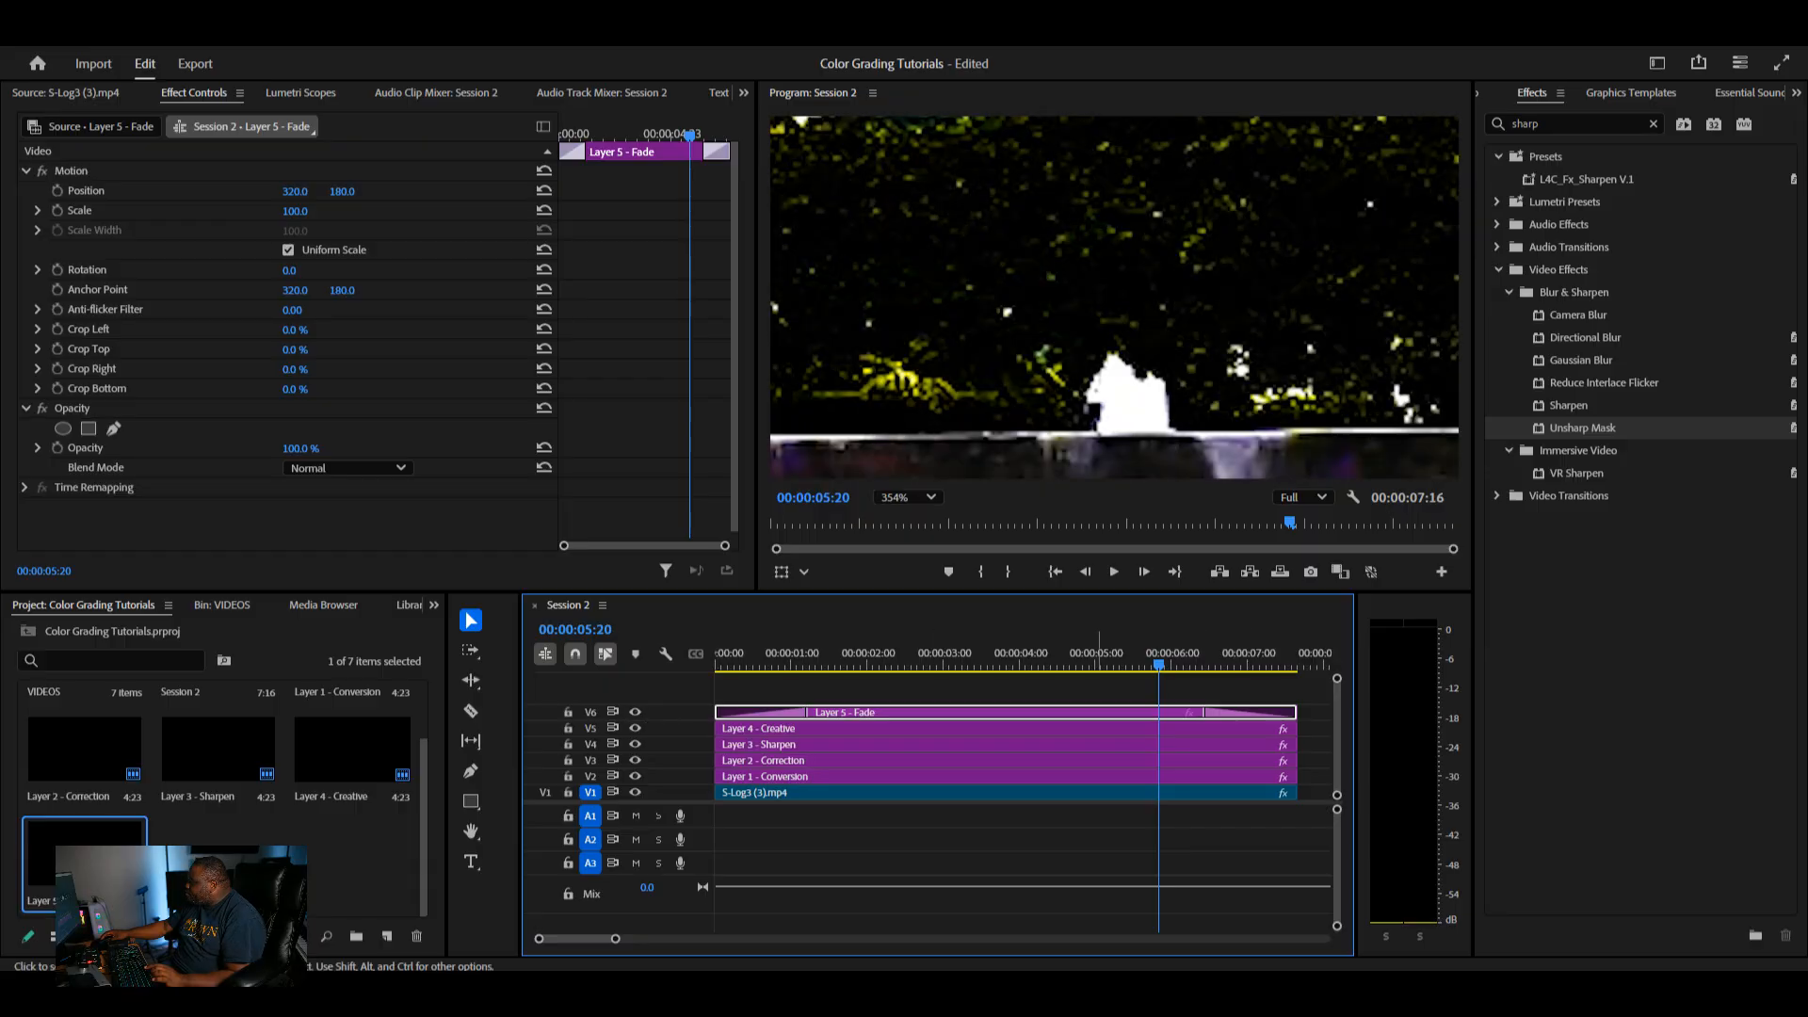
left_click_drag(1183, 663, 717, 663)
key("space")
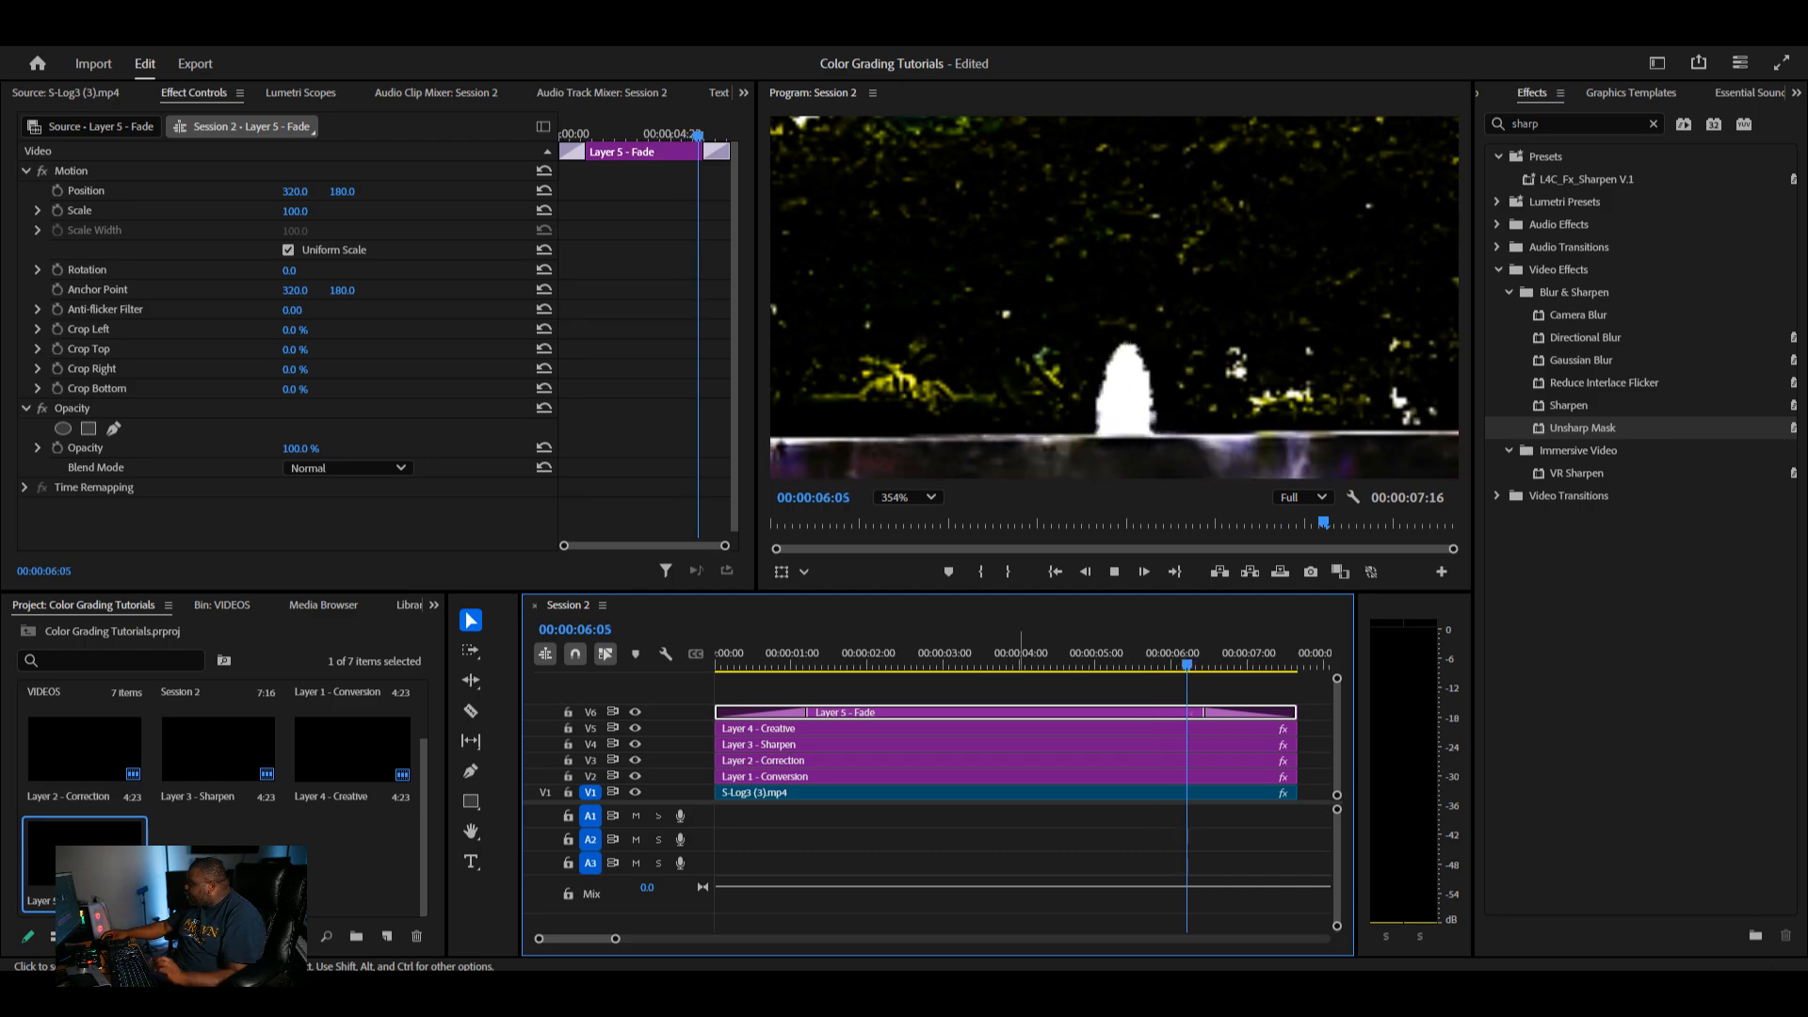
key("space")
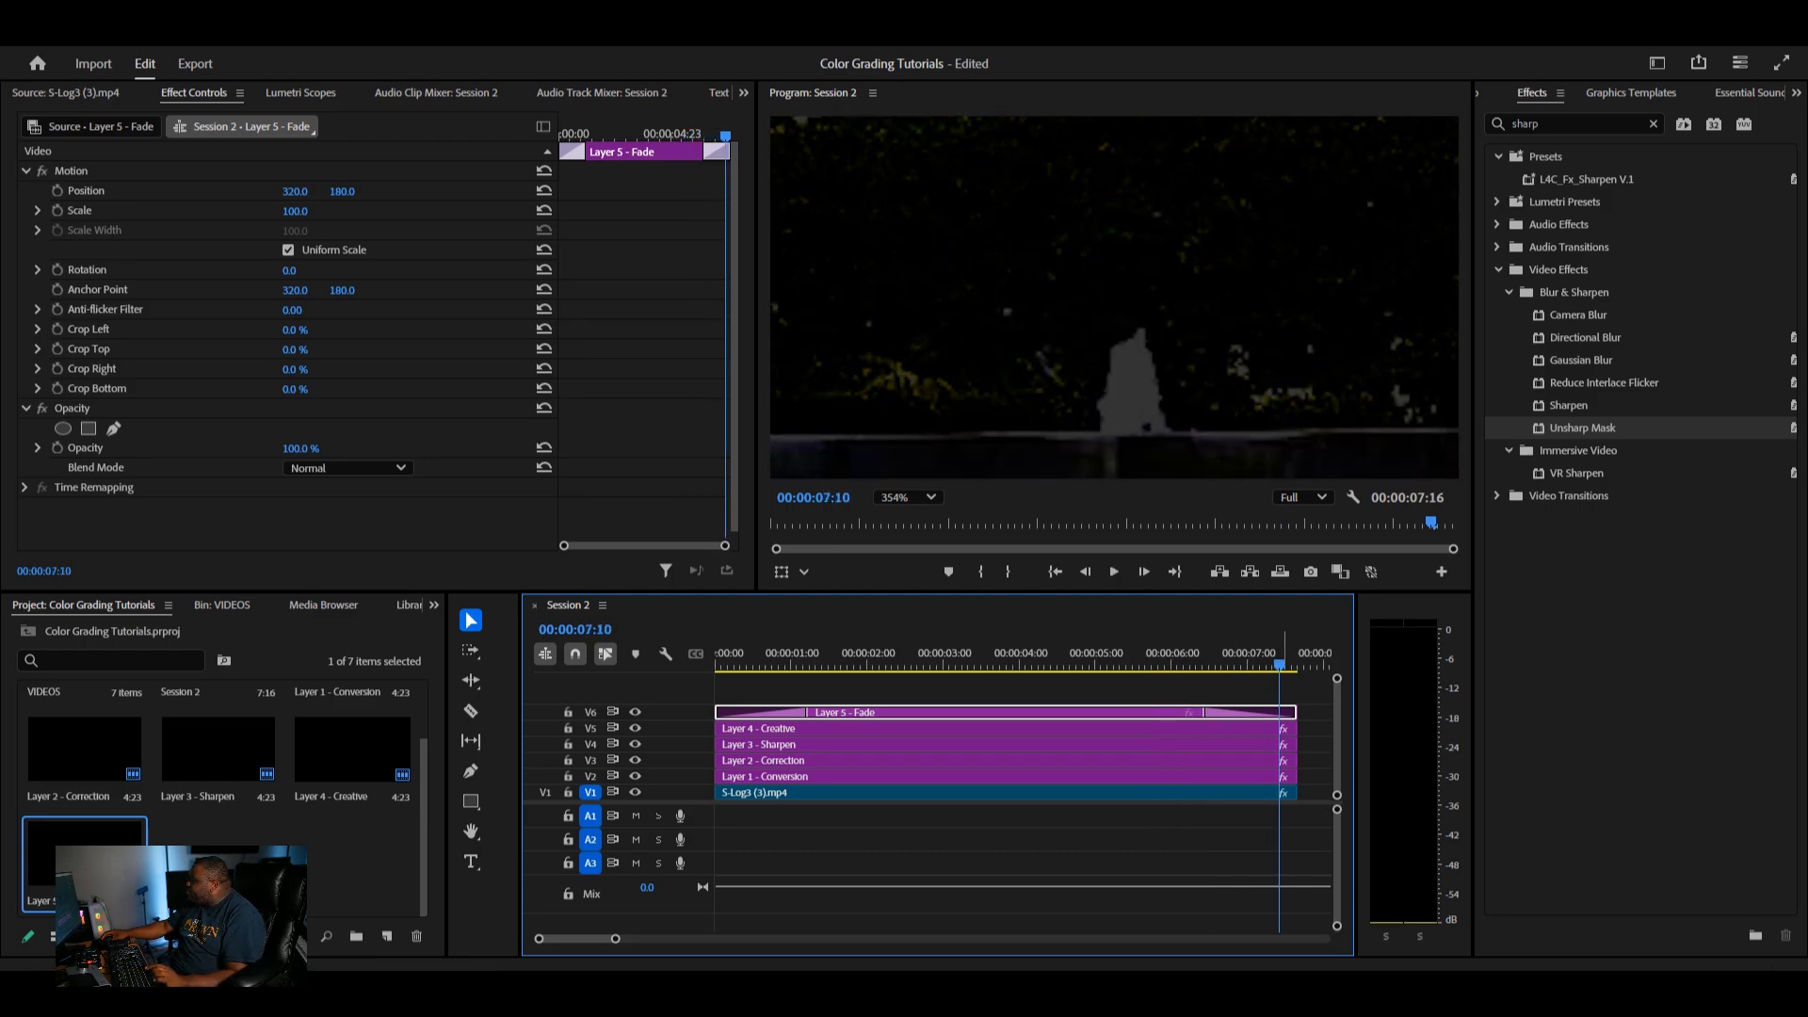
left_click_drag(1280, 665, 756, 665)
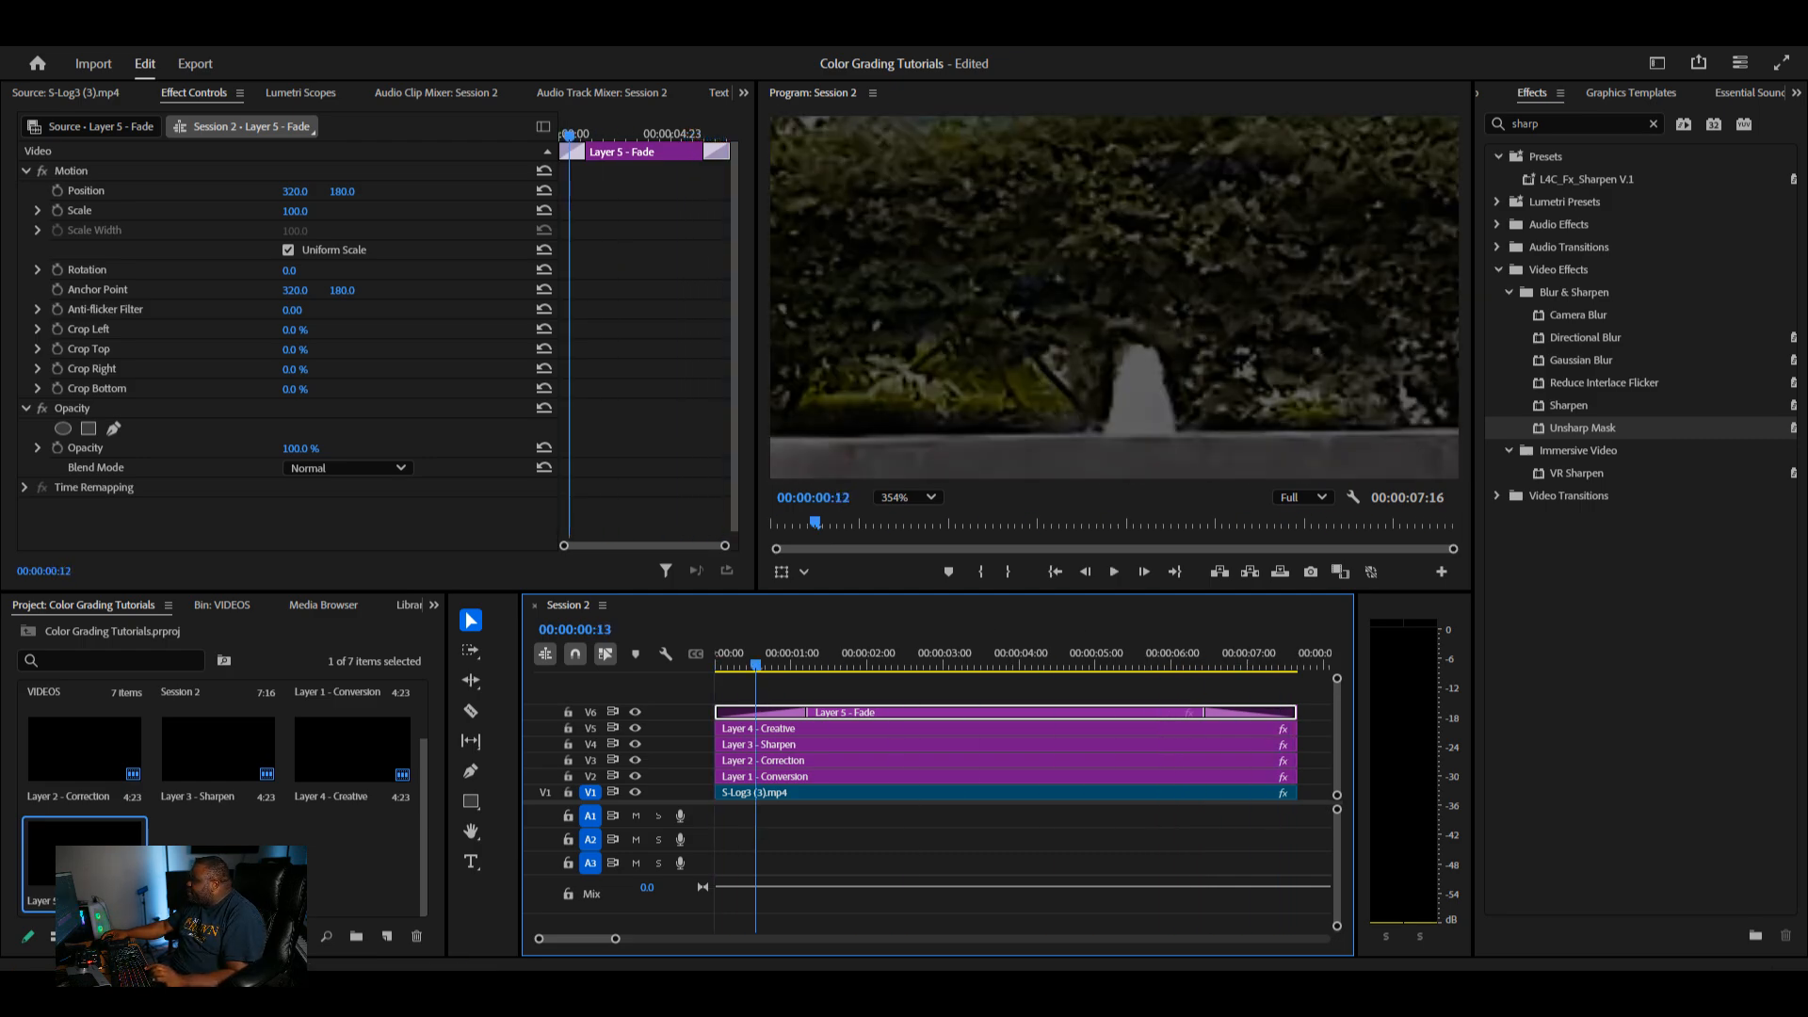
key("space")
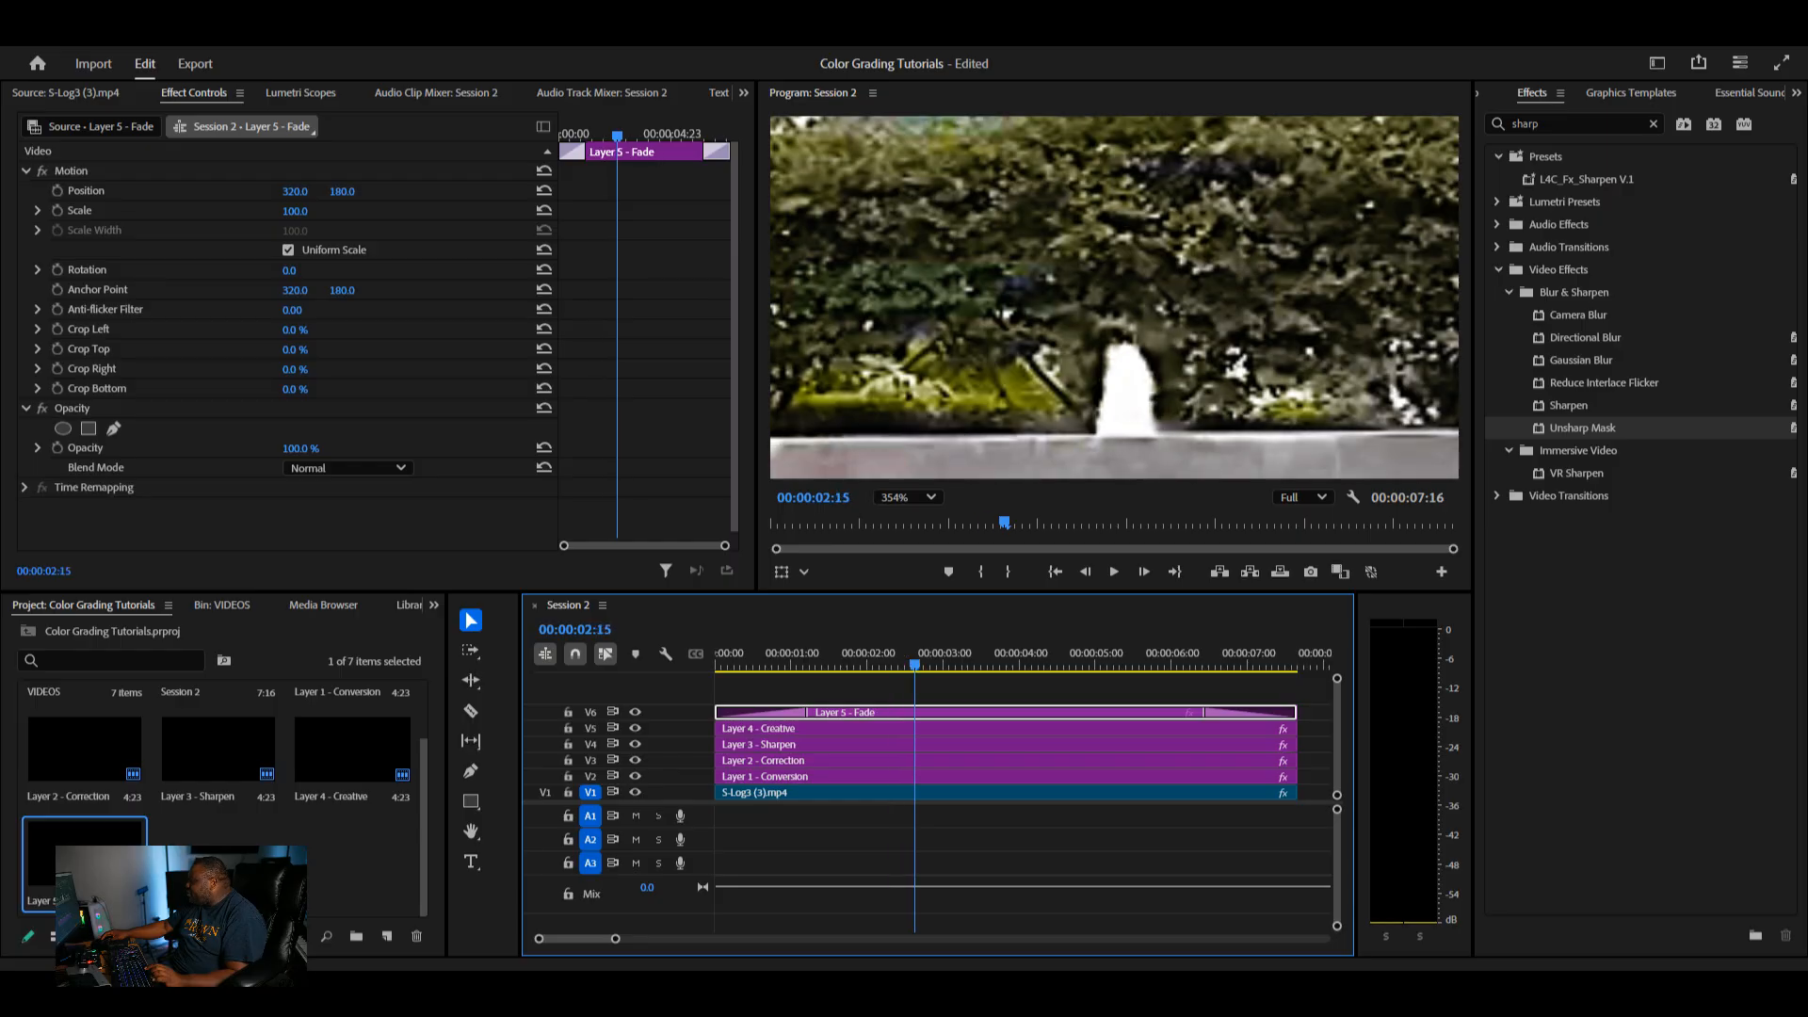
key("Left")
key("Left")
key("Left")
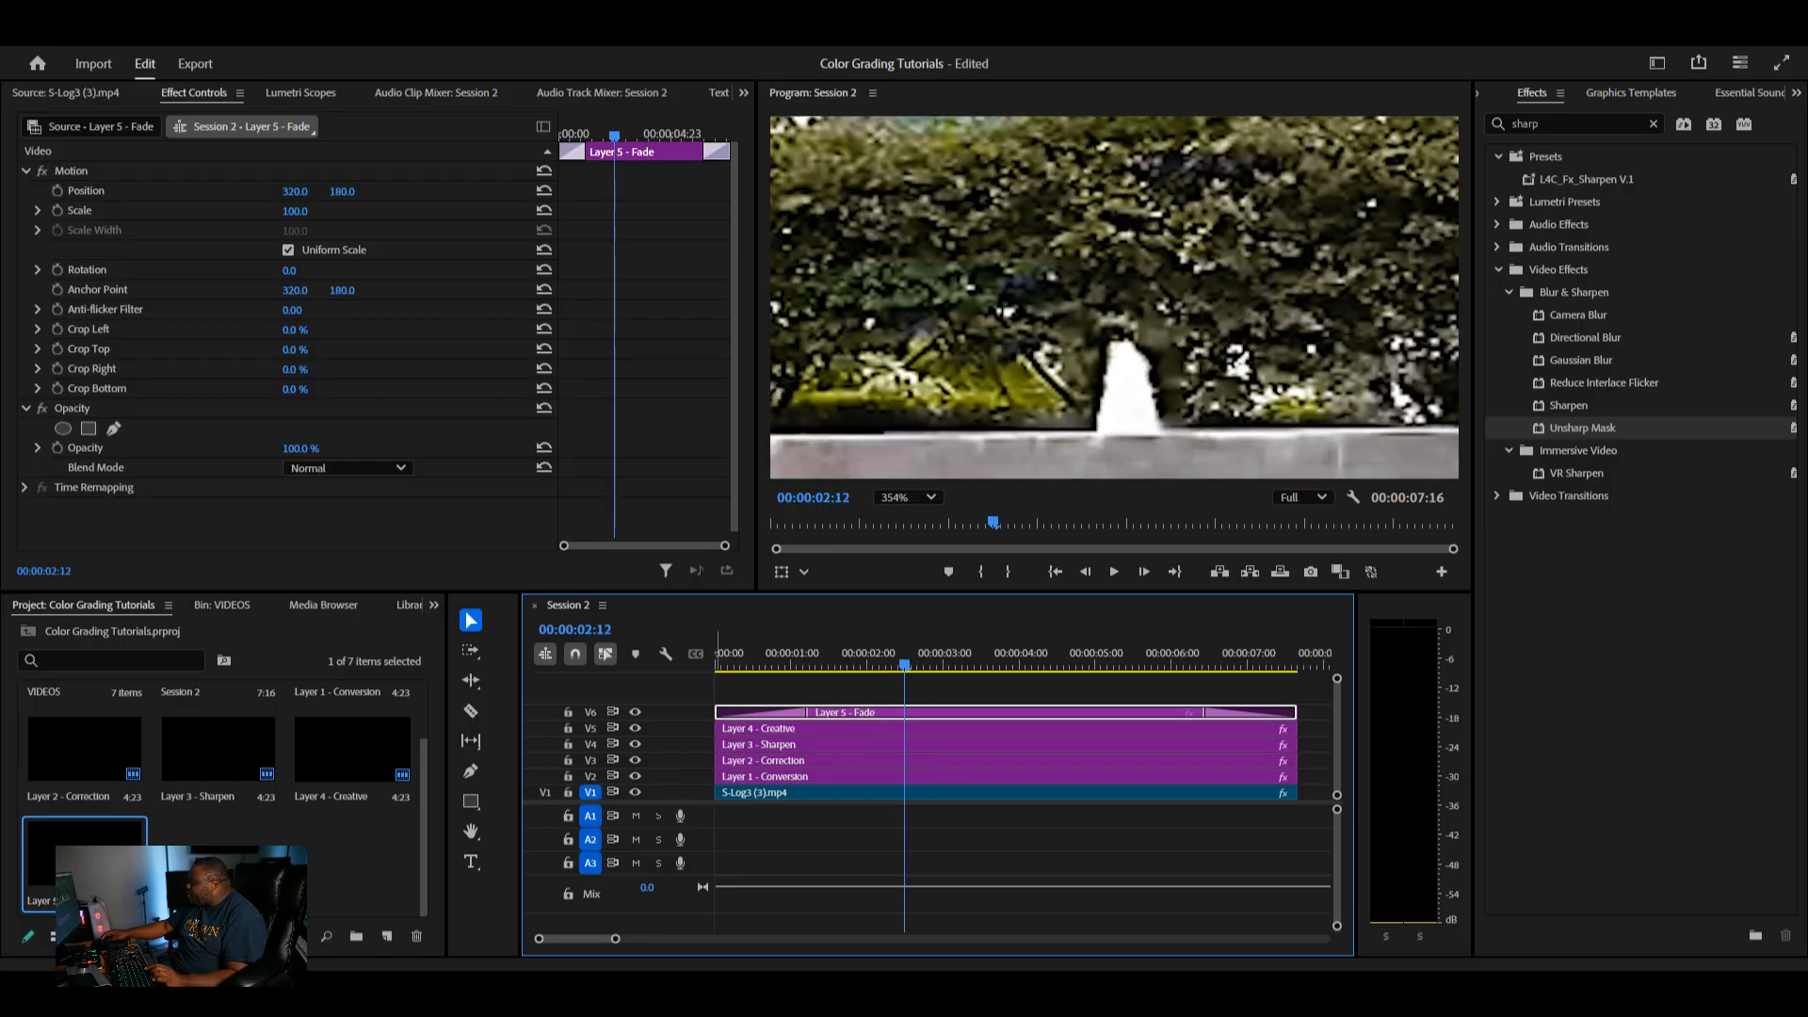
- Extend the S-Log3 clip and all five adjustment layers to 00:00:16:14 and play the extended ending
key("minus")
key("minus")
key("minus")
key("minus")
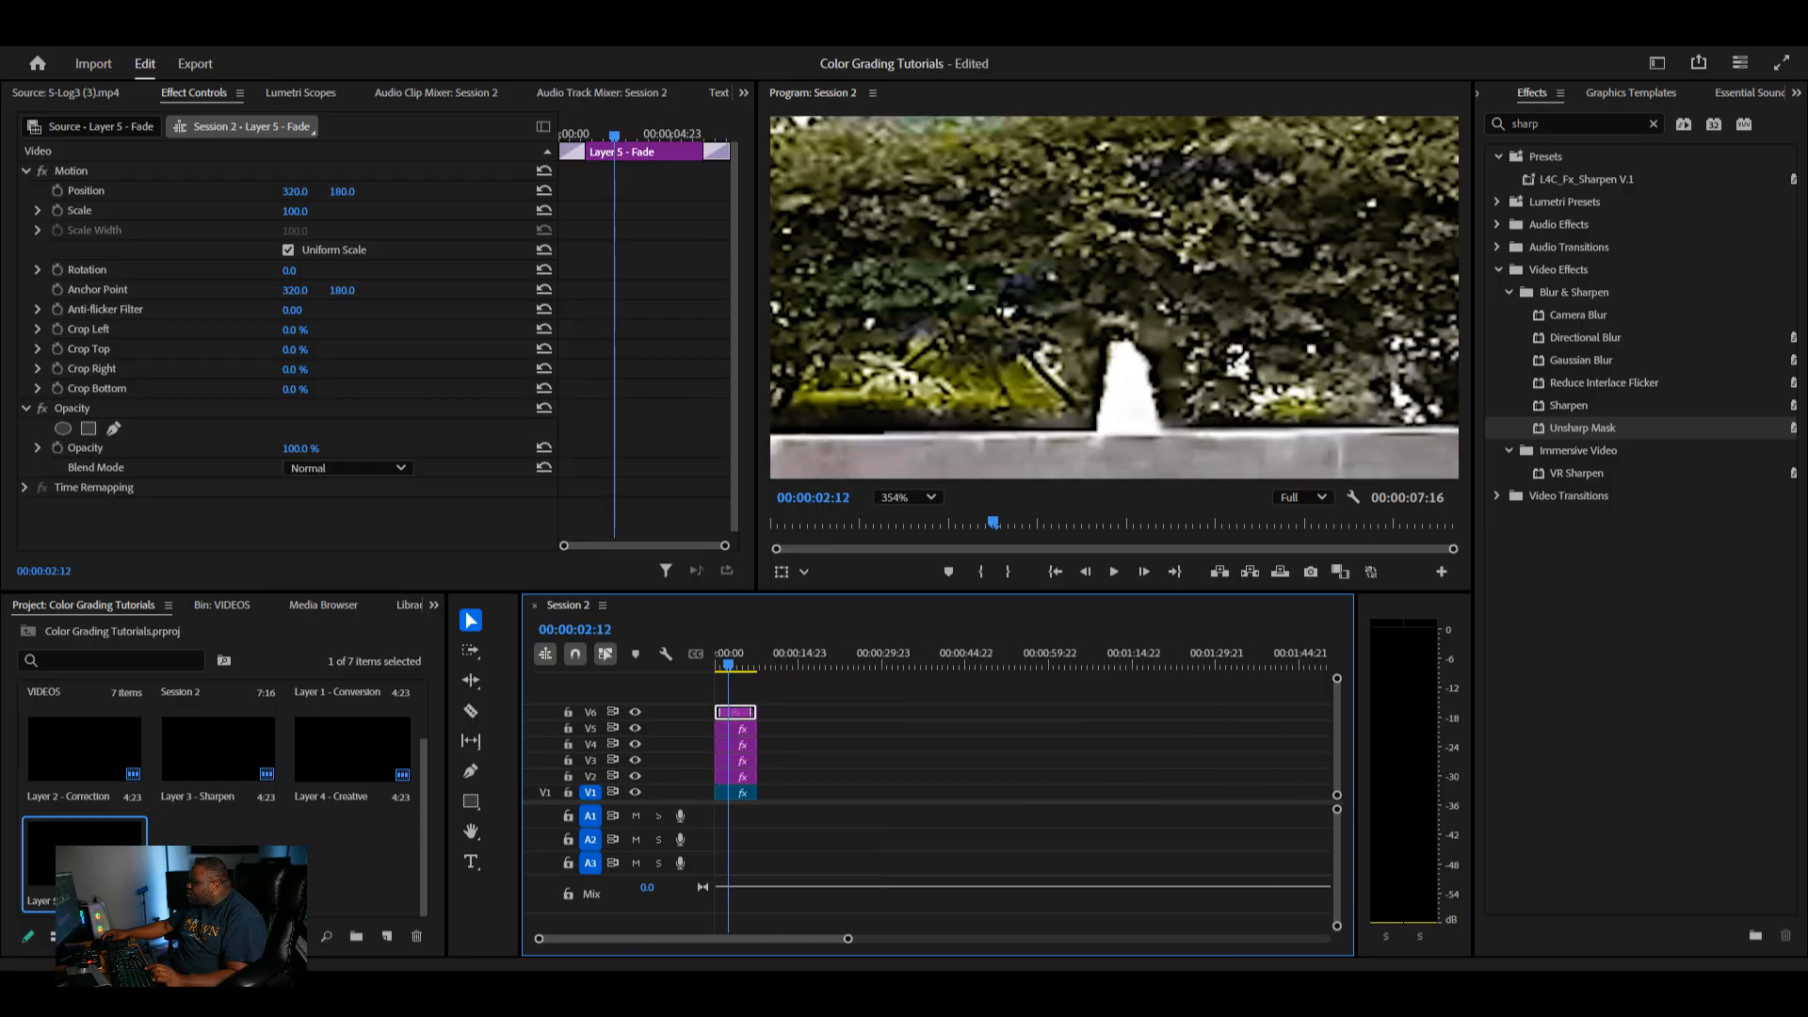
left_click_drag(750, 793, 744, 664)
left_click(763, 664)
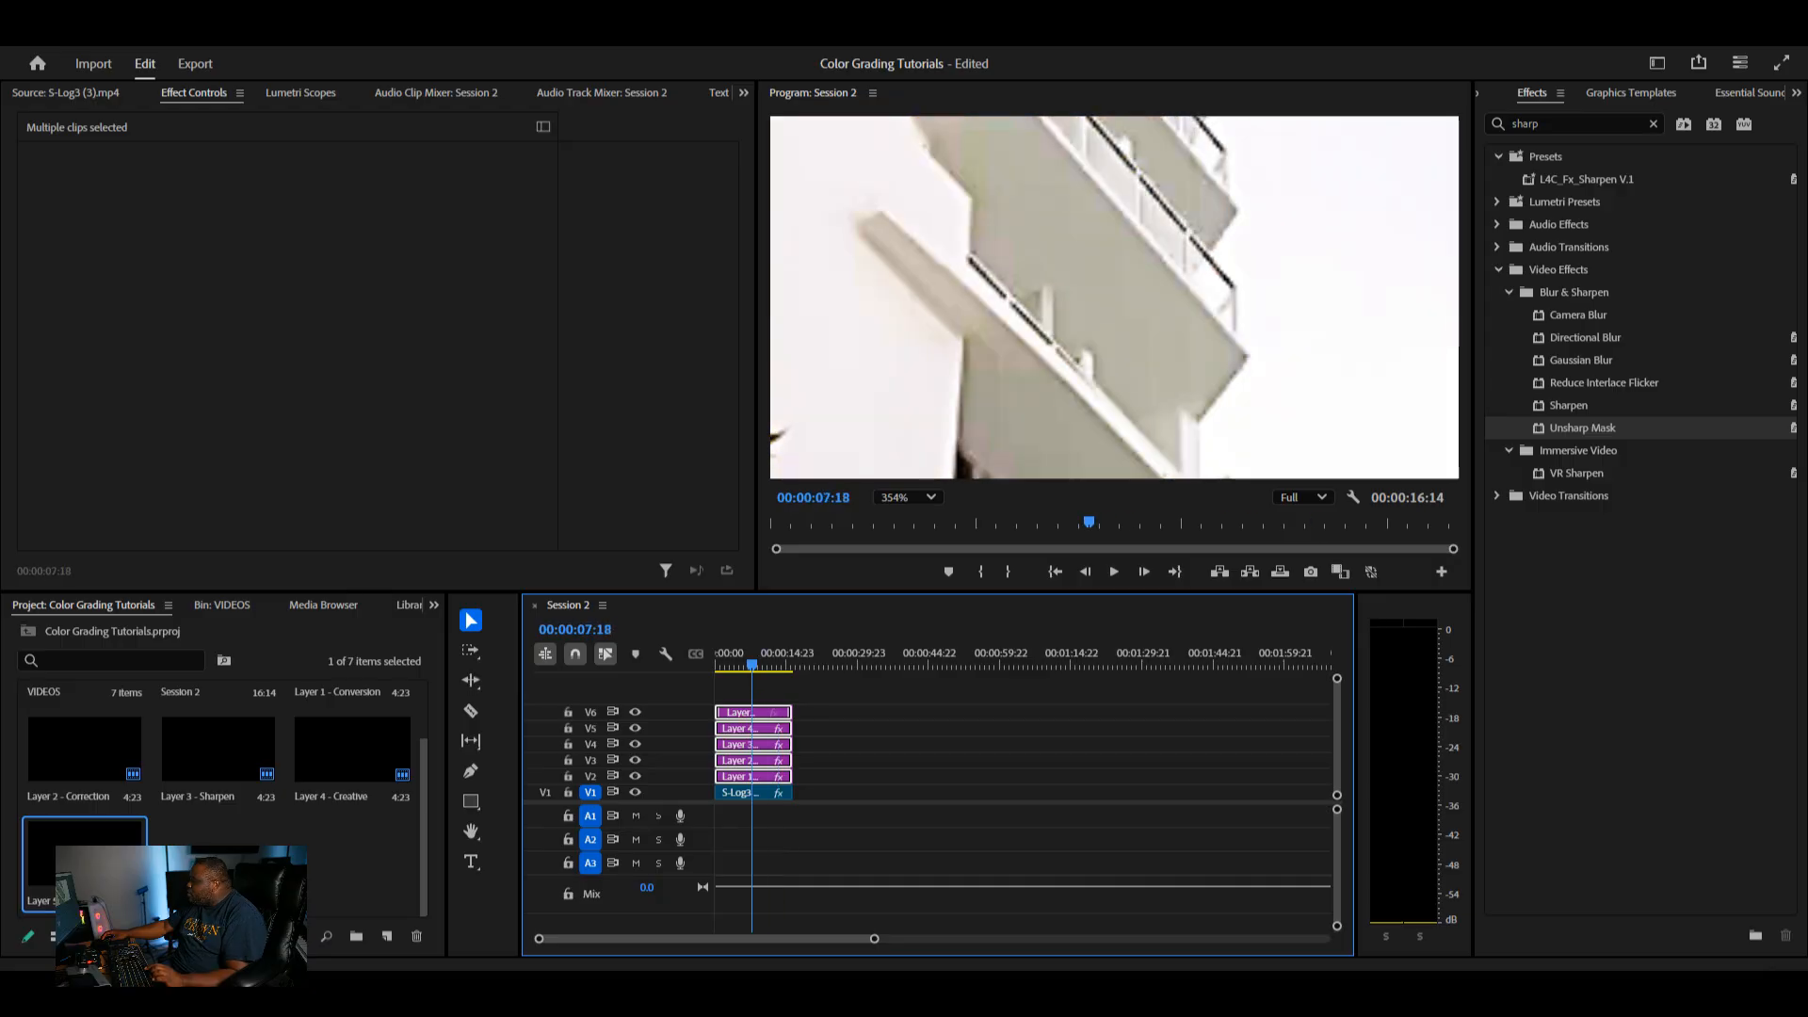
left_click_drag(795, 665, 791, 665)
key("space")
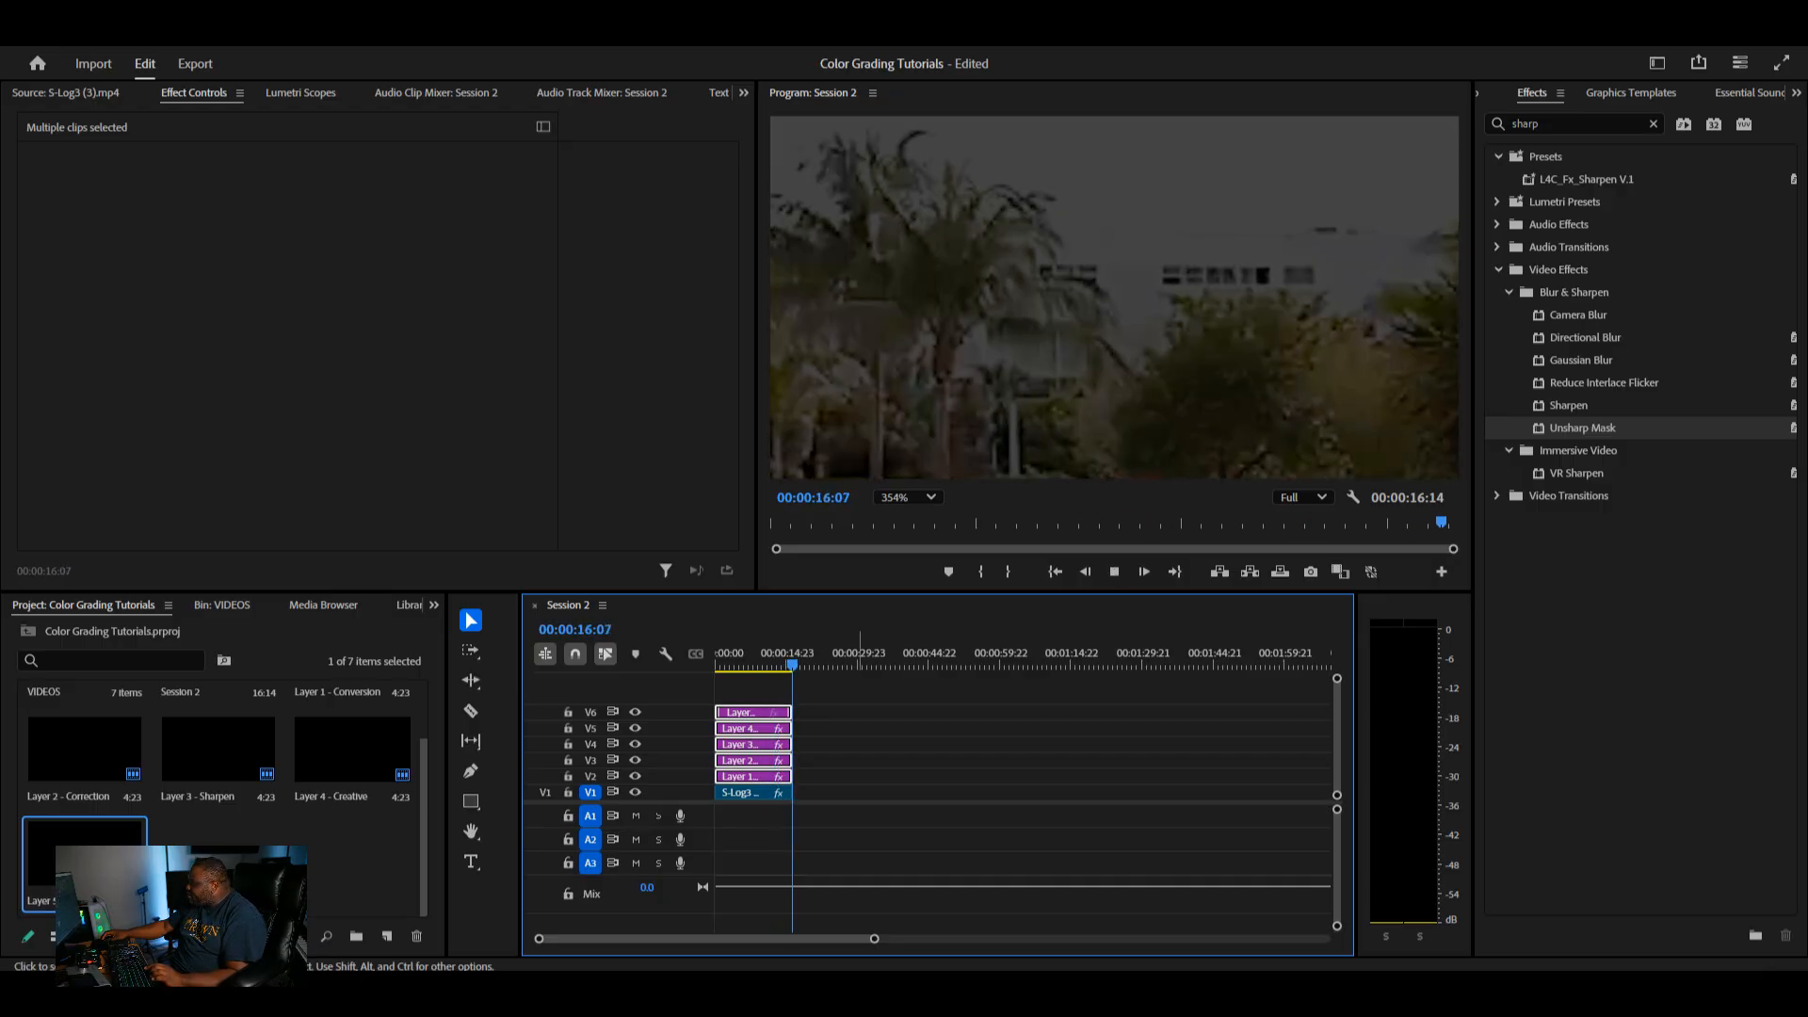
key("space")
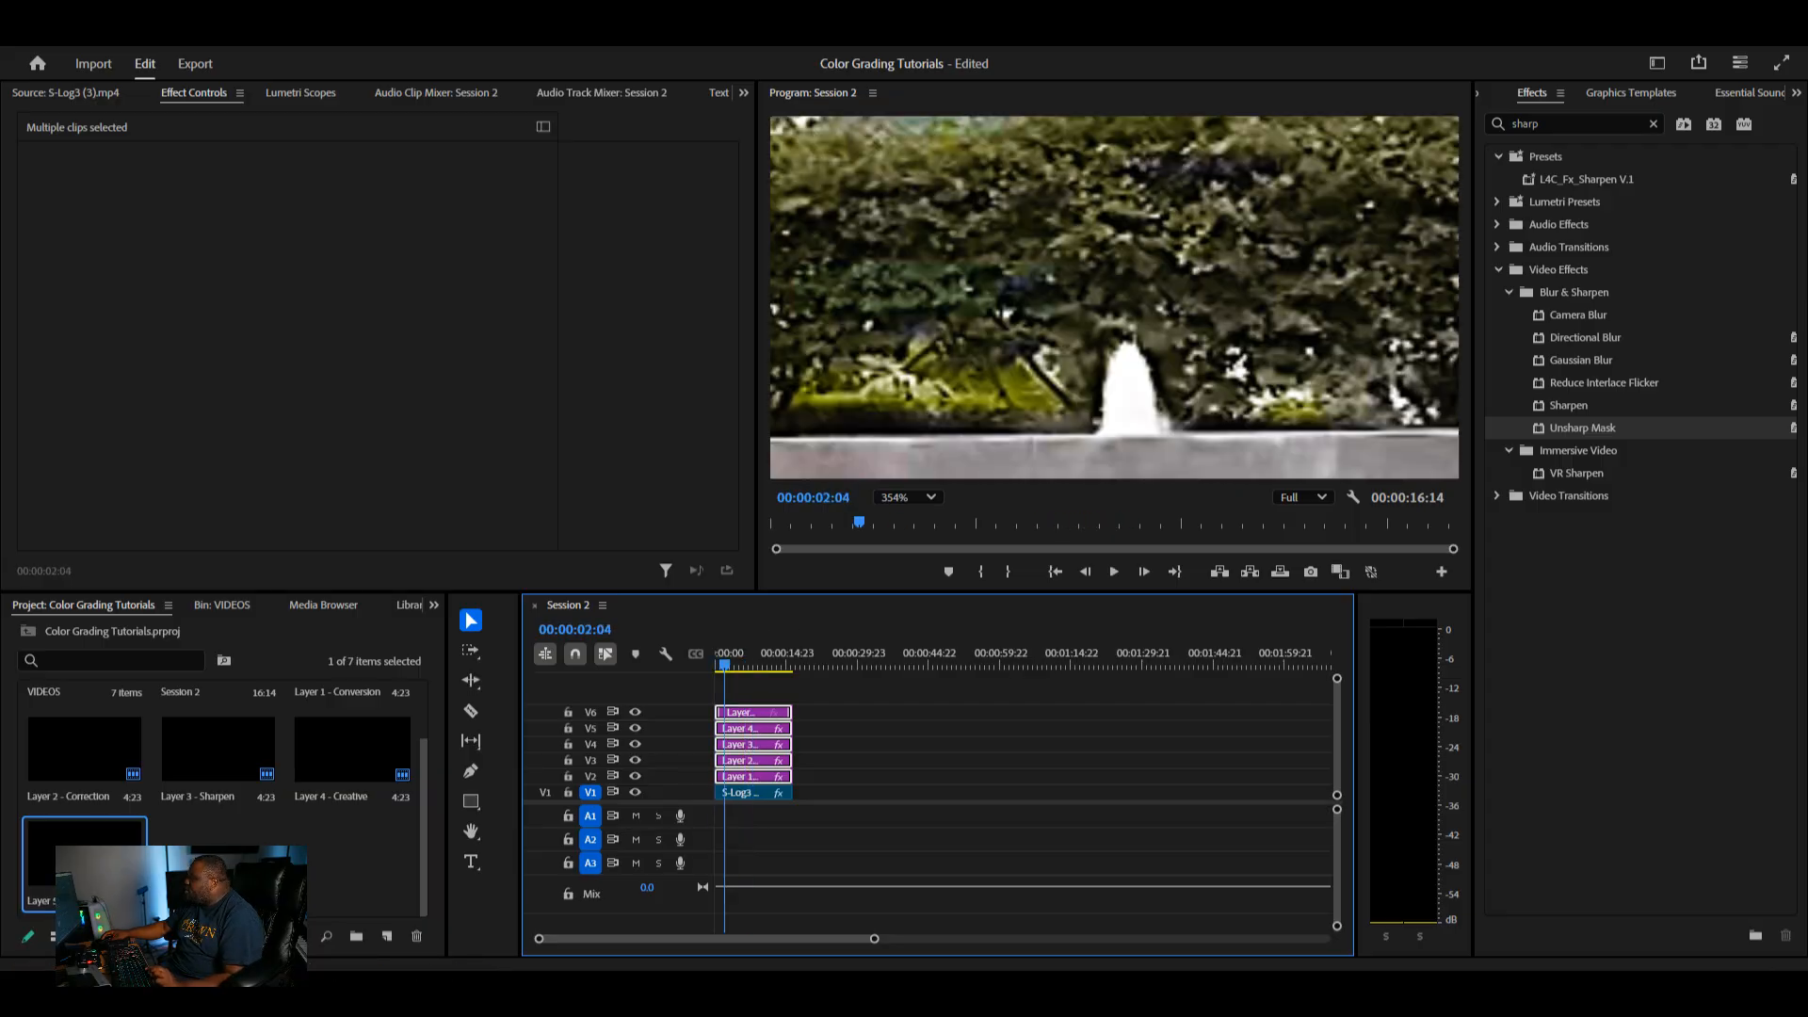
- Return to the sequence start and undo the extension of the clip and its adjustment layers
left_click_drag(724, 665, 716, 665)
key("ctrl+z")
key("ctrl+z")
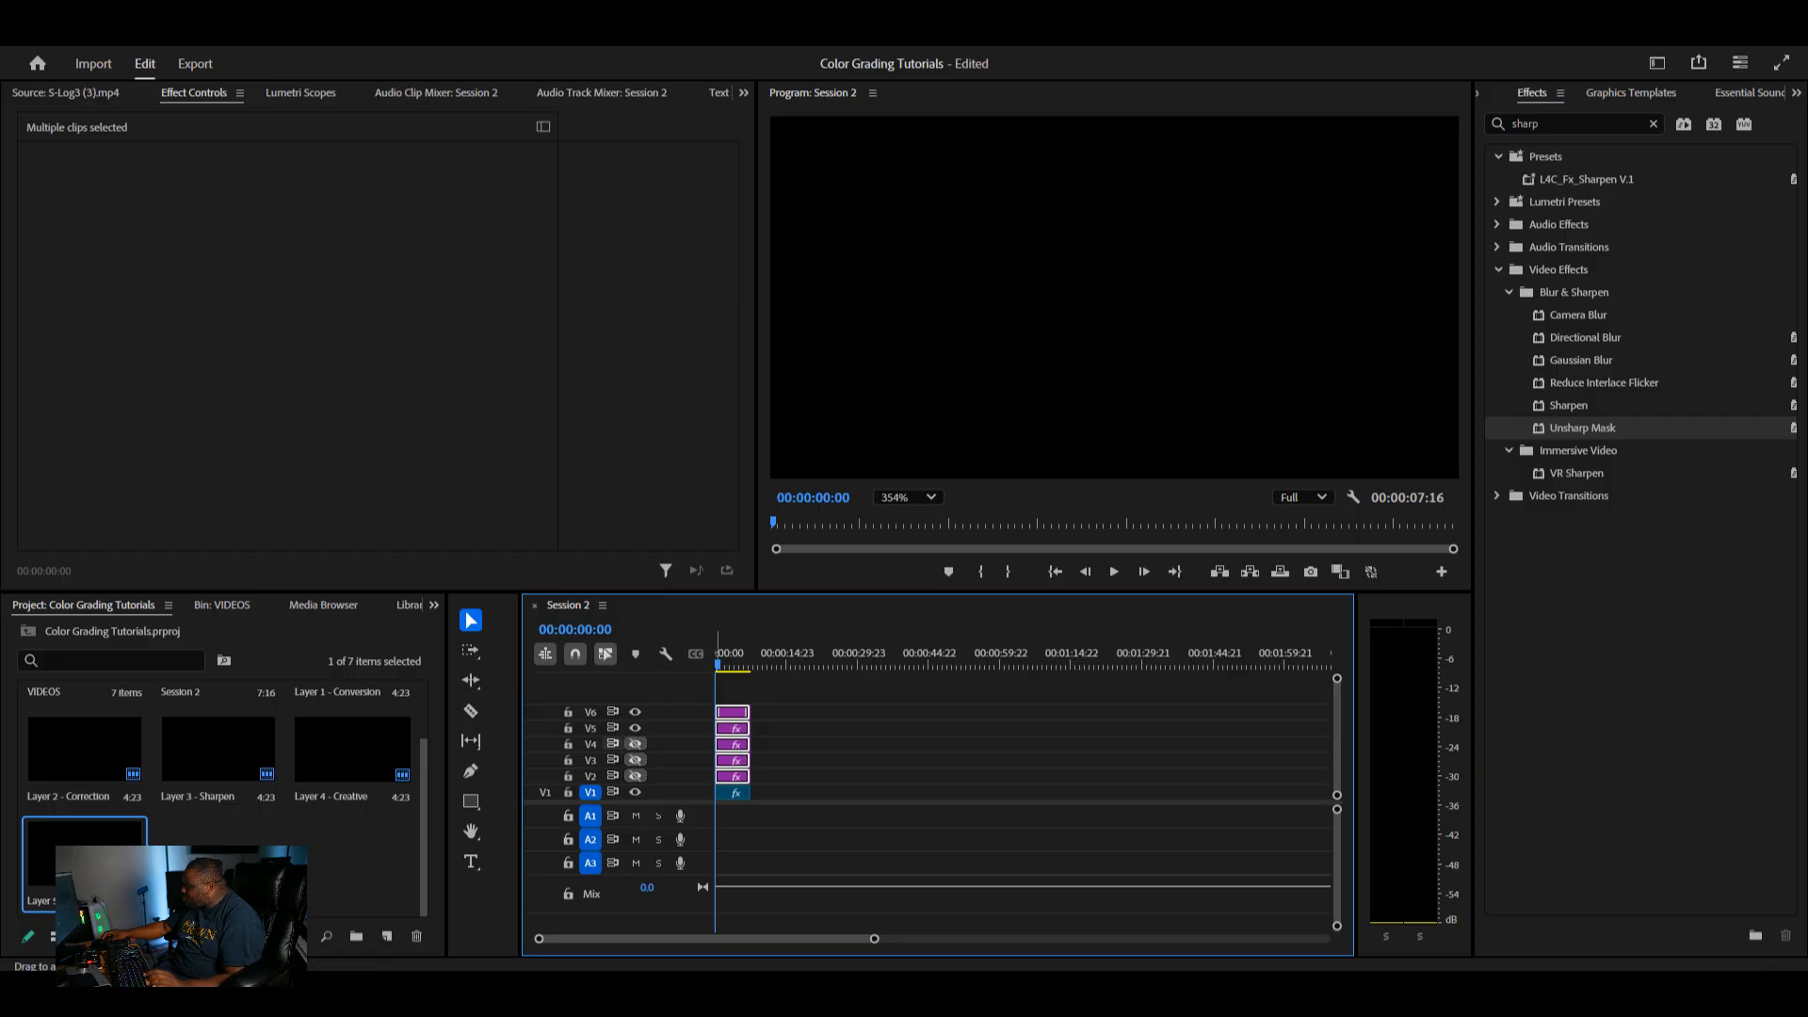
- Turn off the output of all five adjustment layer tracks and set the program preview zoom to Fit
left_click(635, 728)
left_click(634, 712)
left_click(728, 664)
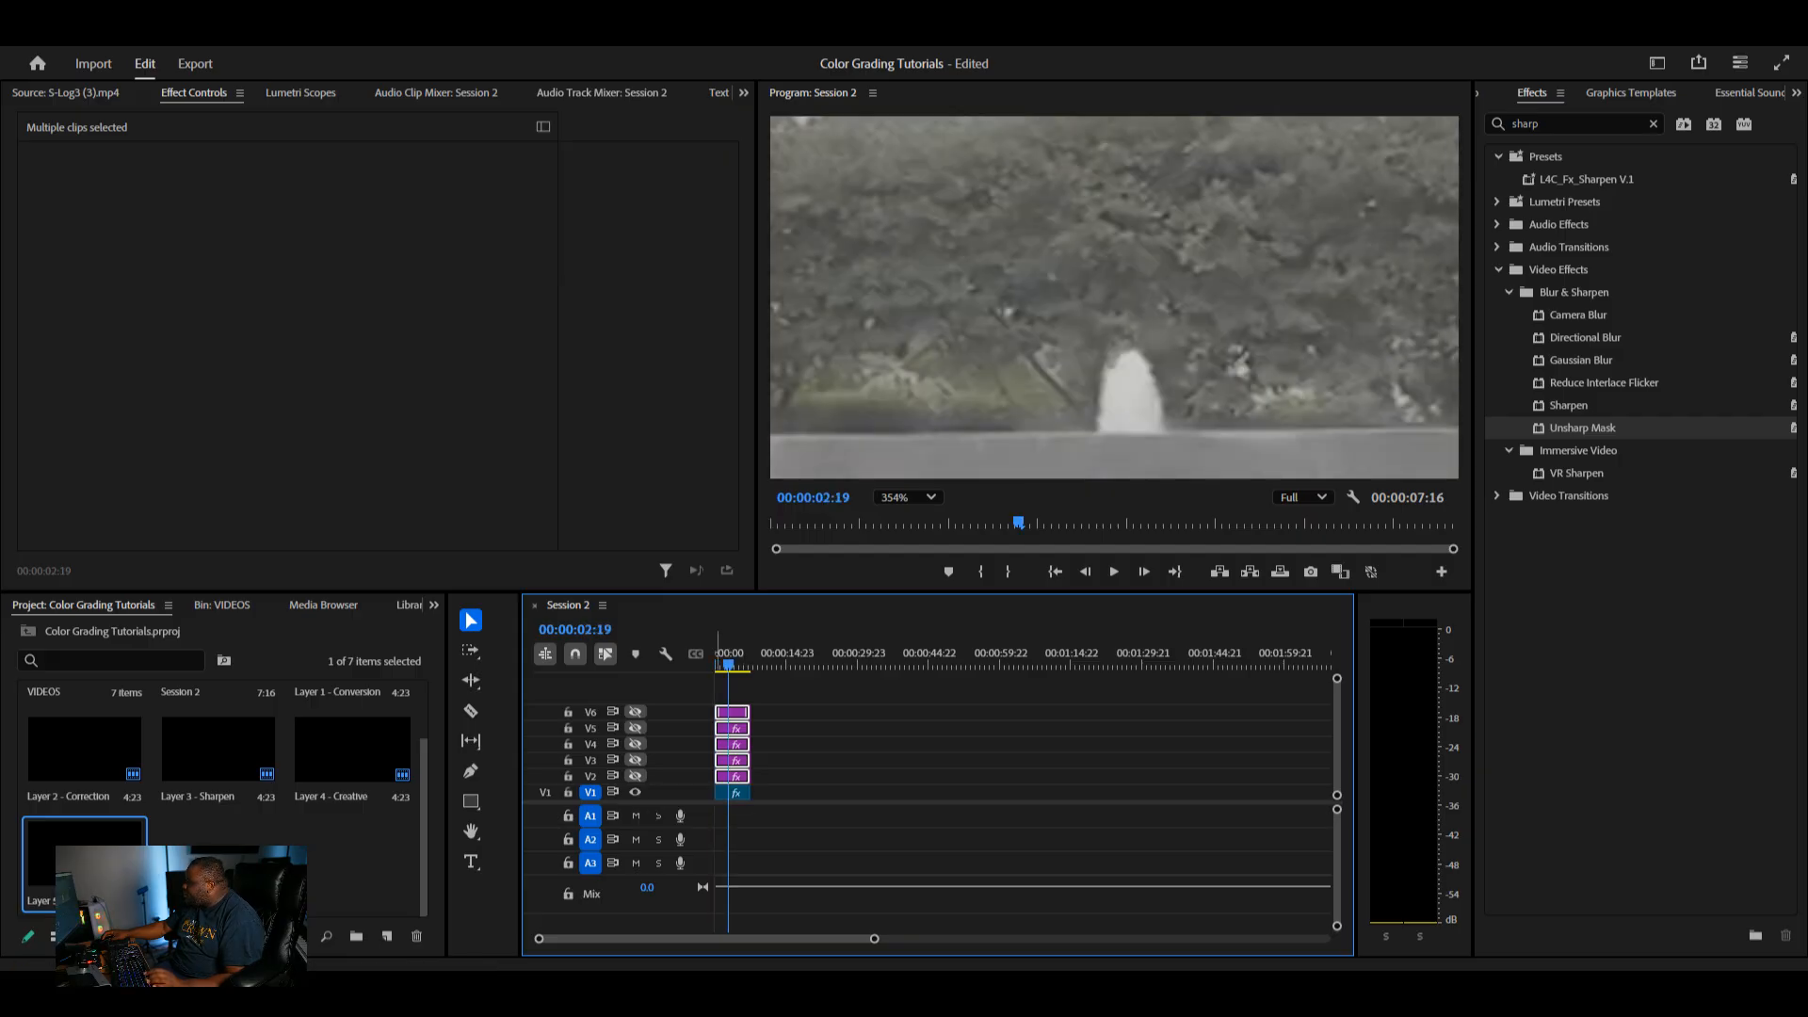
left_click(906, 497)
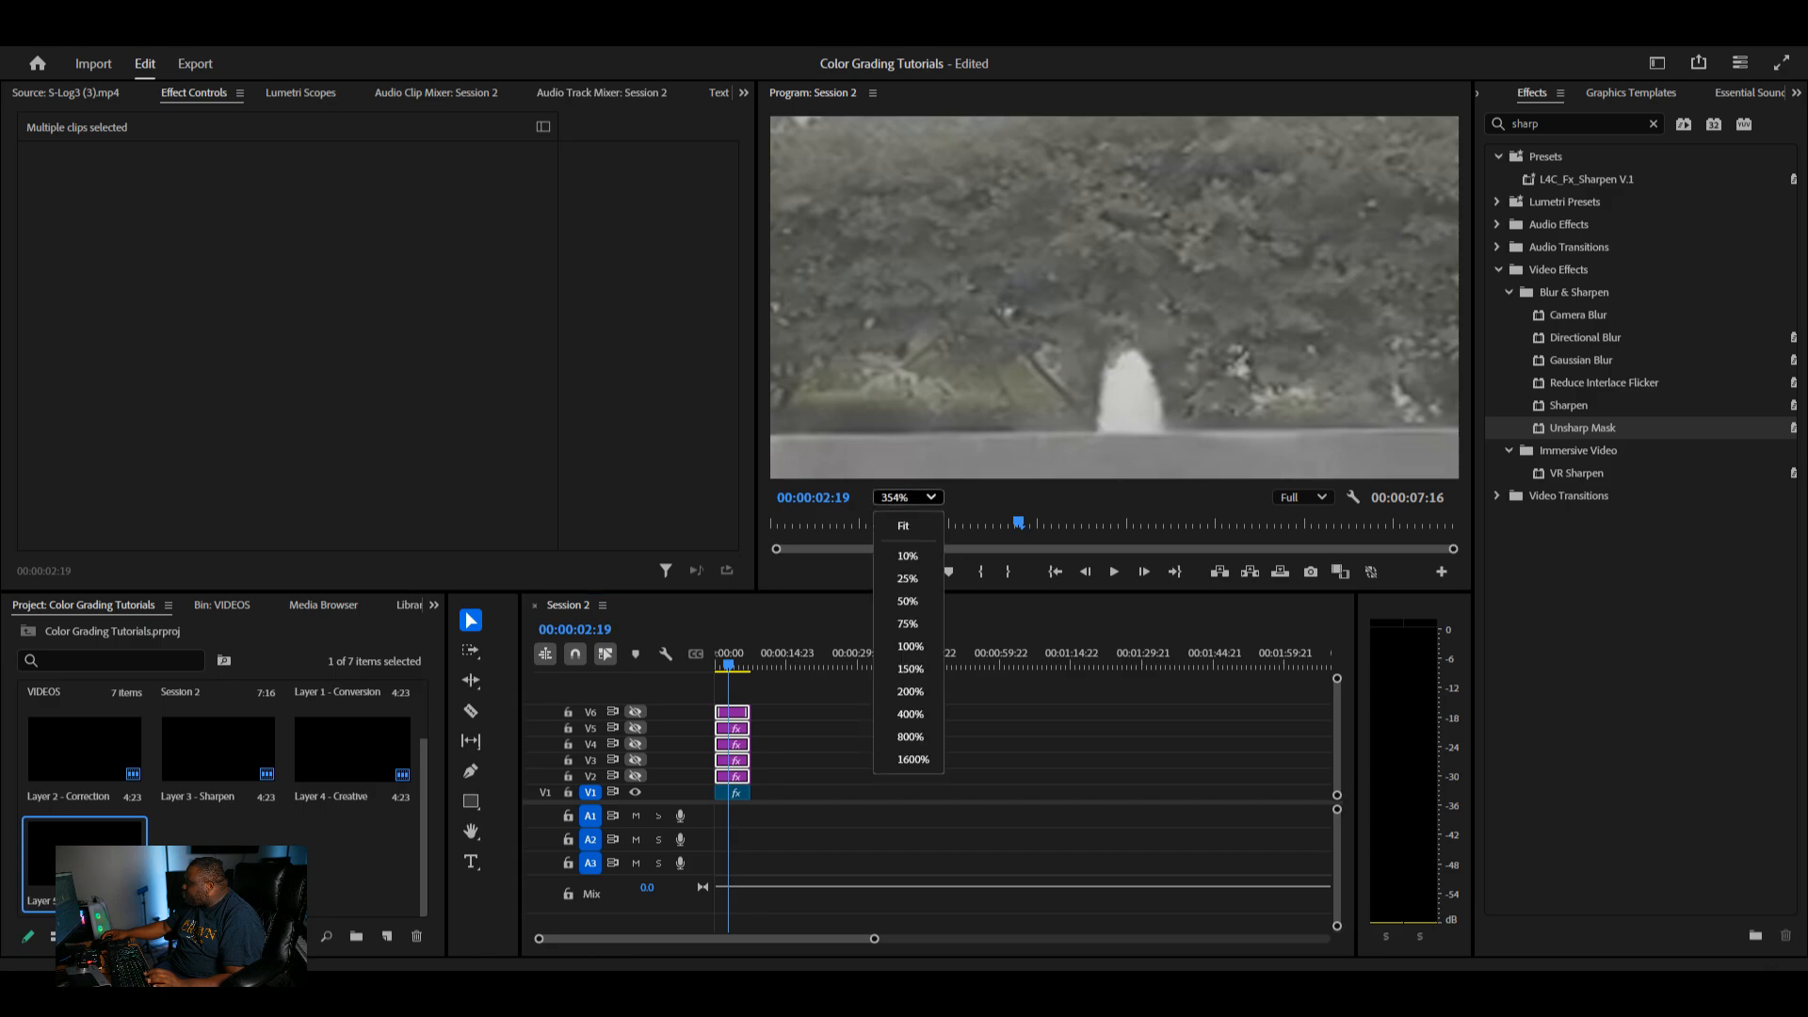
left_click(895, 524)
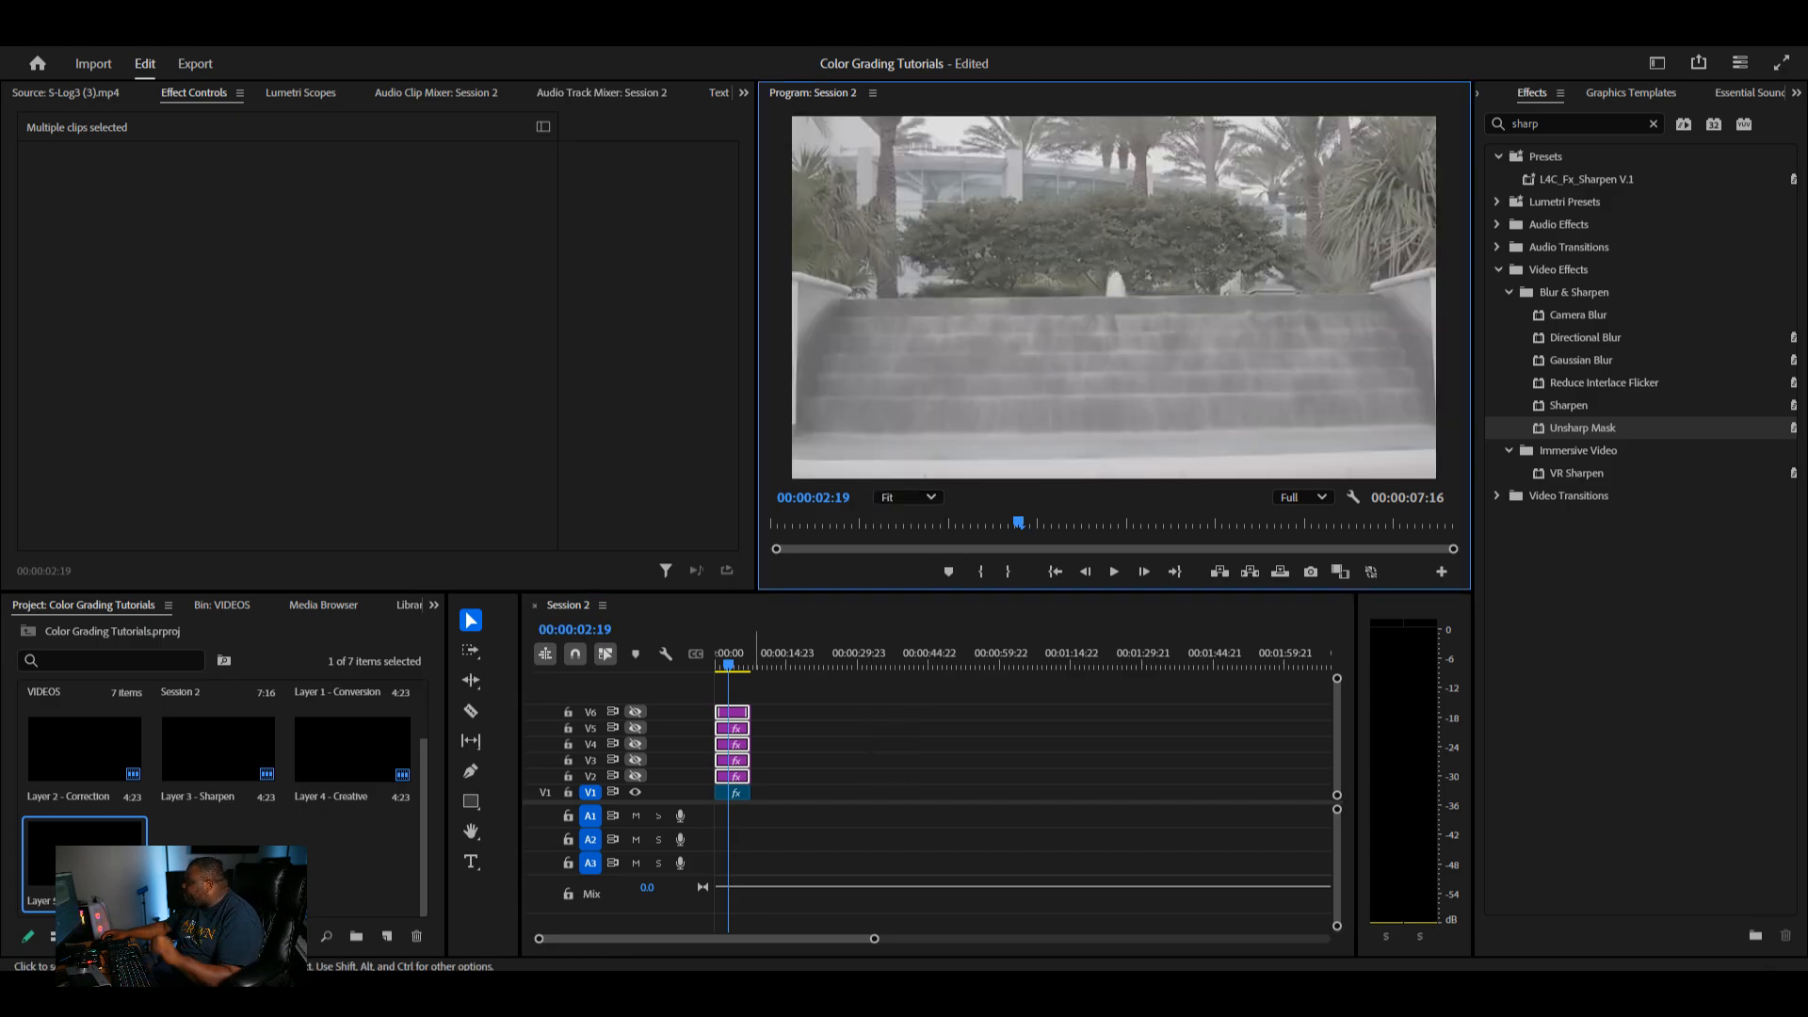
- Trim the S-Log3 clip and all five adjustment layers to end at 00:00:03:09
mouse_move(740, 656)
left_mouse_down()
mouse_move(759, 656)
mouse_move(716, 656)
mouse_move(731, 656)
left_mouse_up()
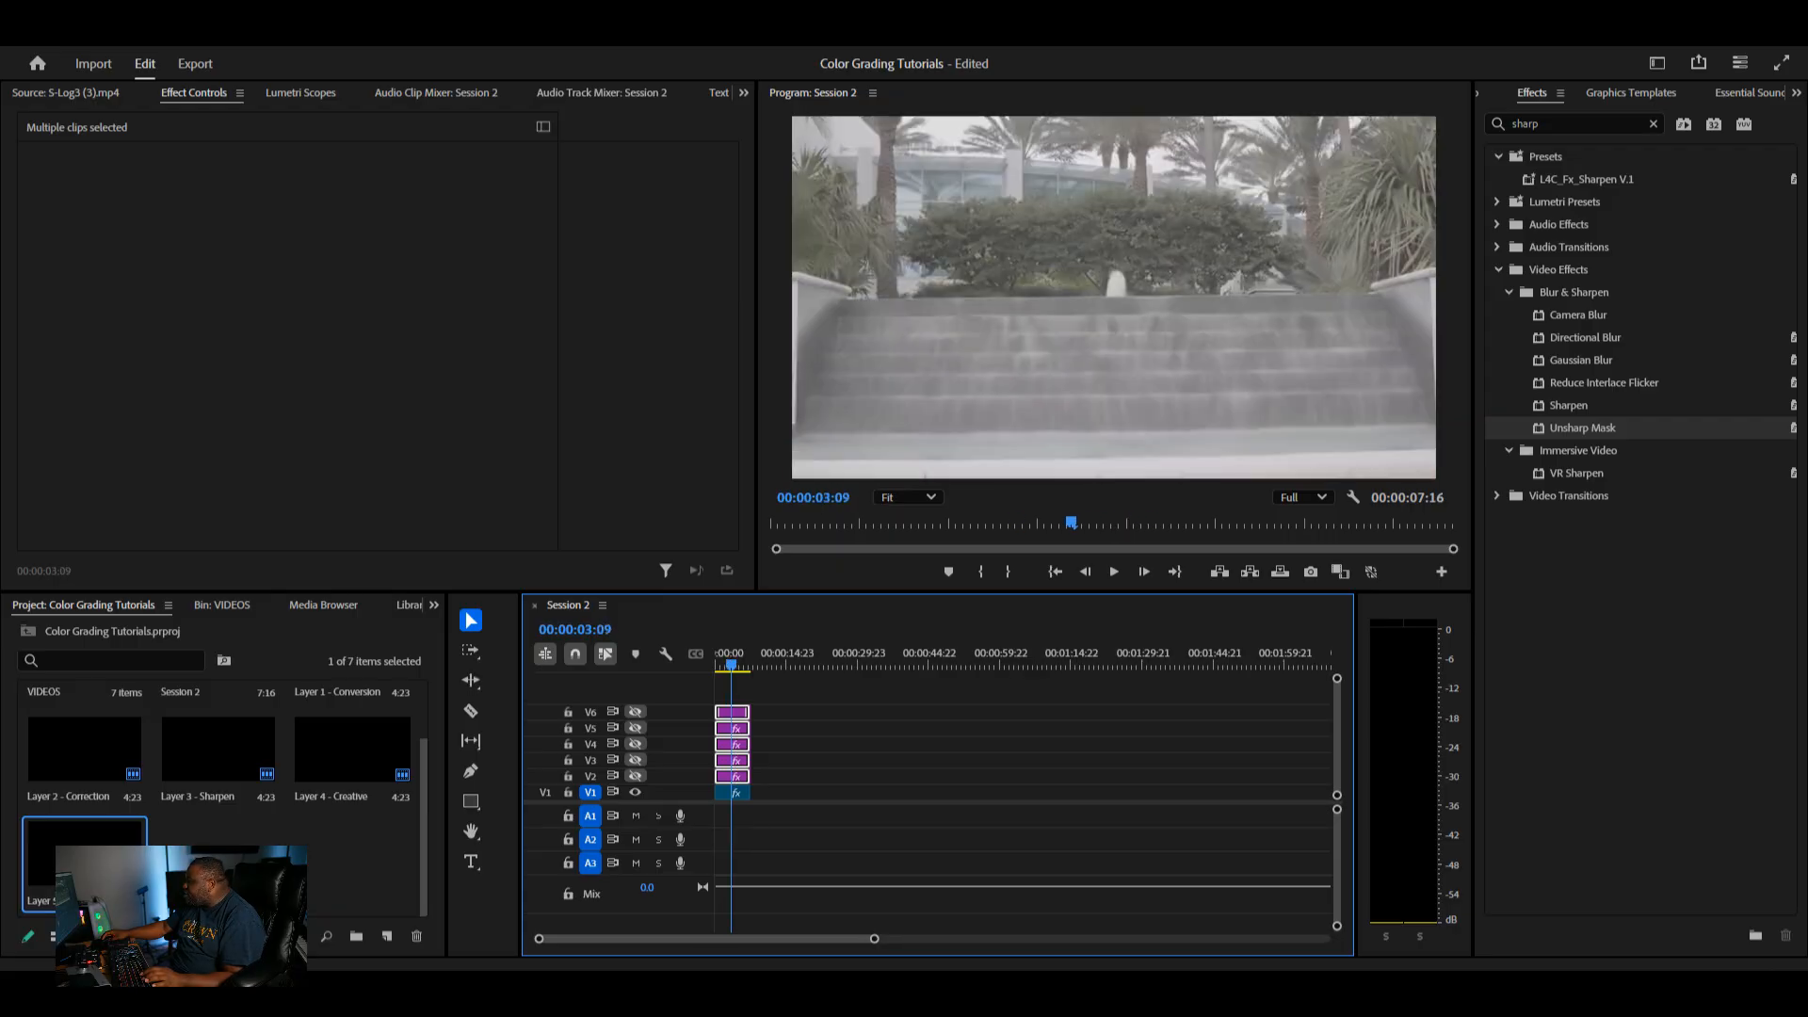
left_click_drag(782, 791, 735, 713)
key("space")
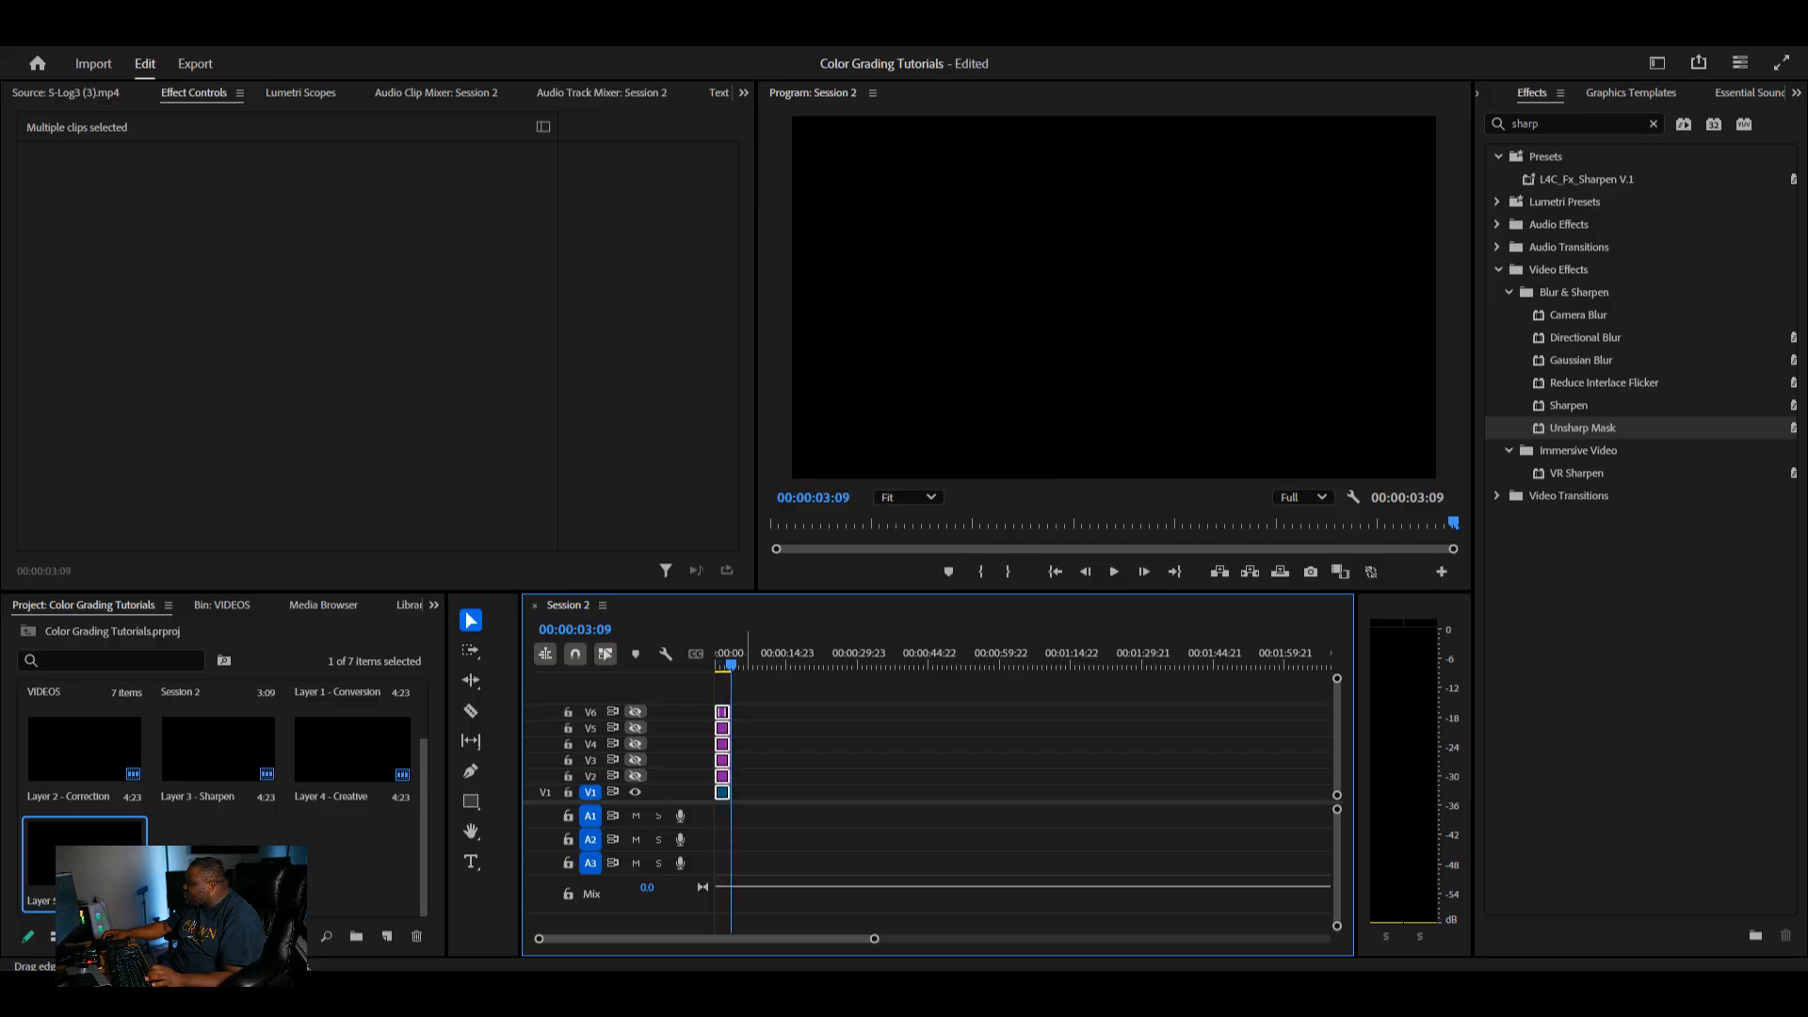
key("space")
key("space")
- Shorten the Layer 5 fade-in to 20 frames and its fade-out to 15 frames
key("Home")
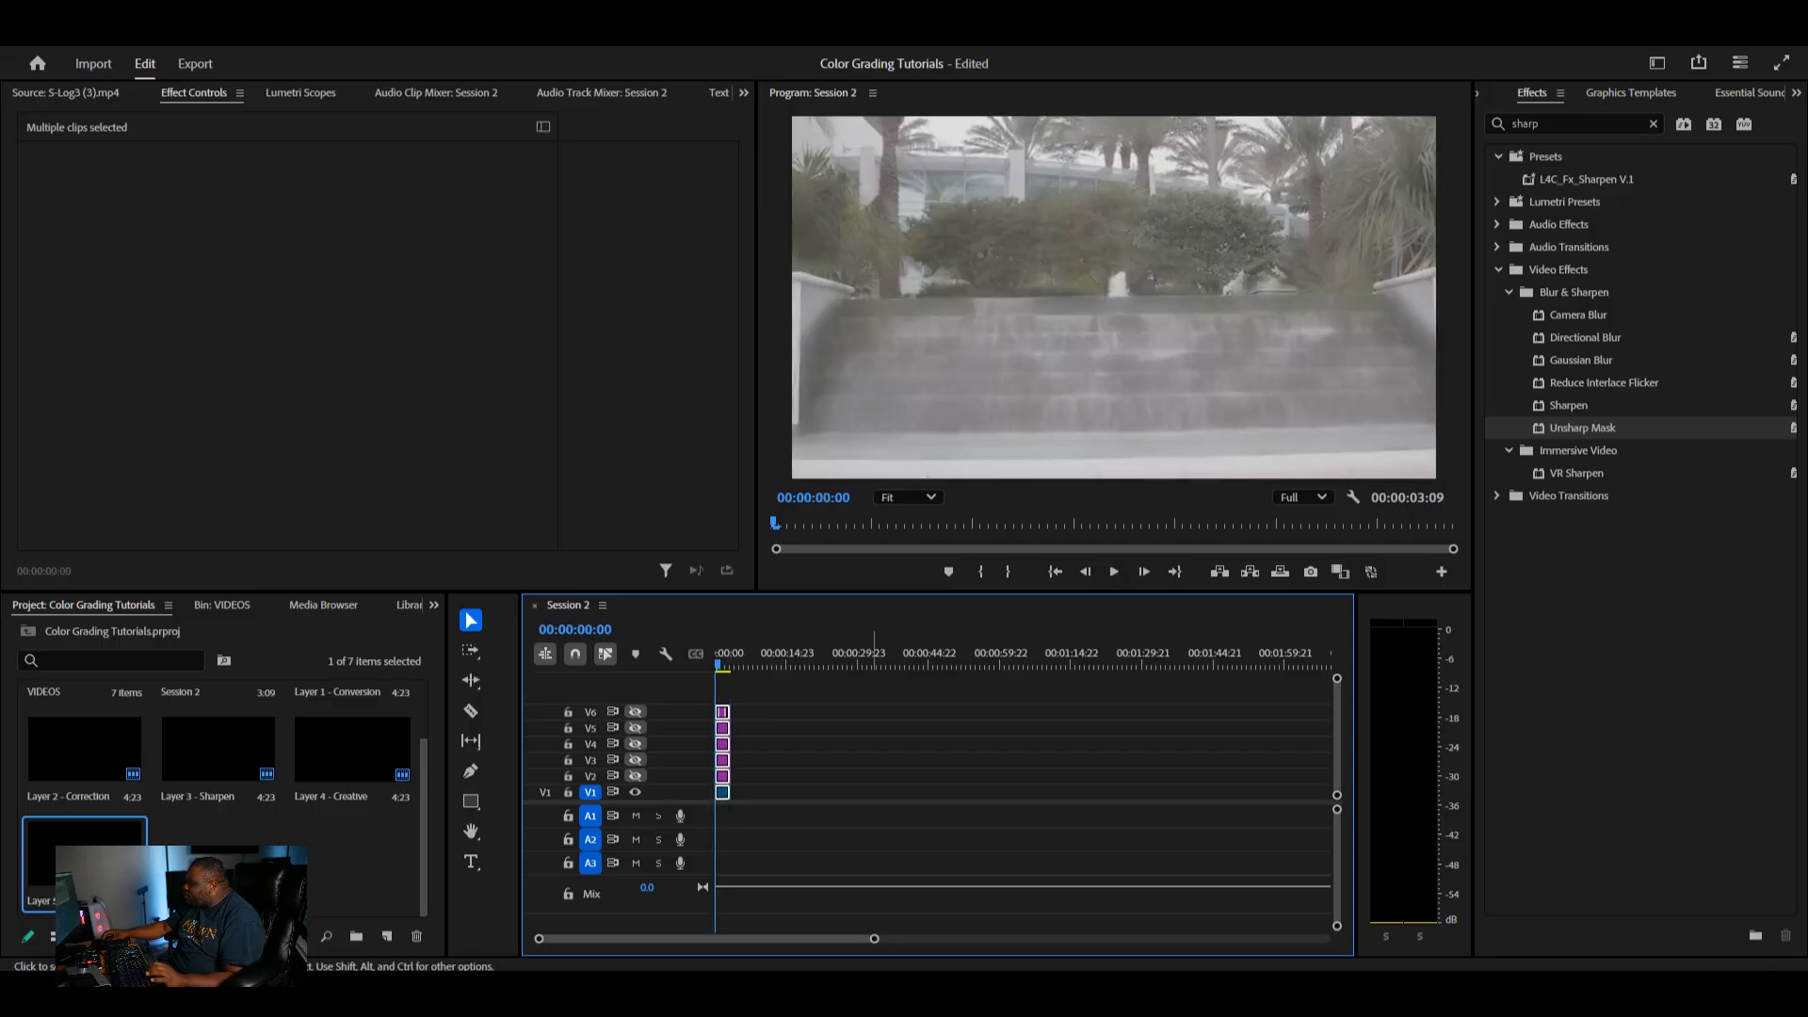
key("backslash")
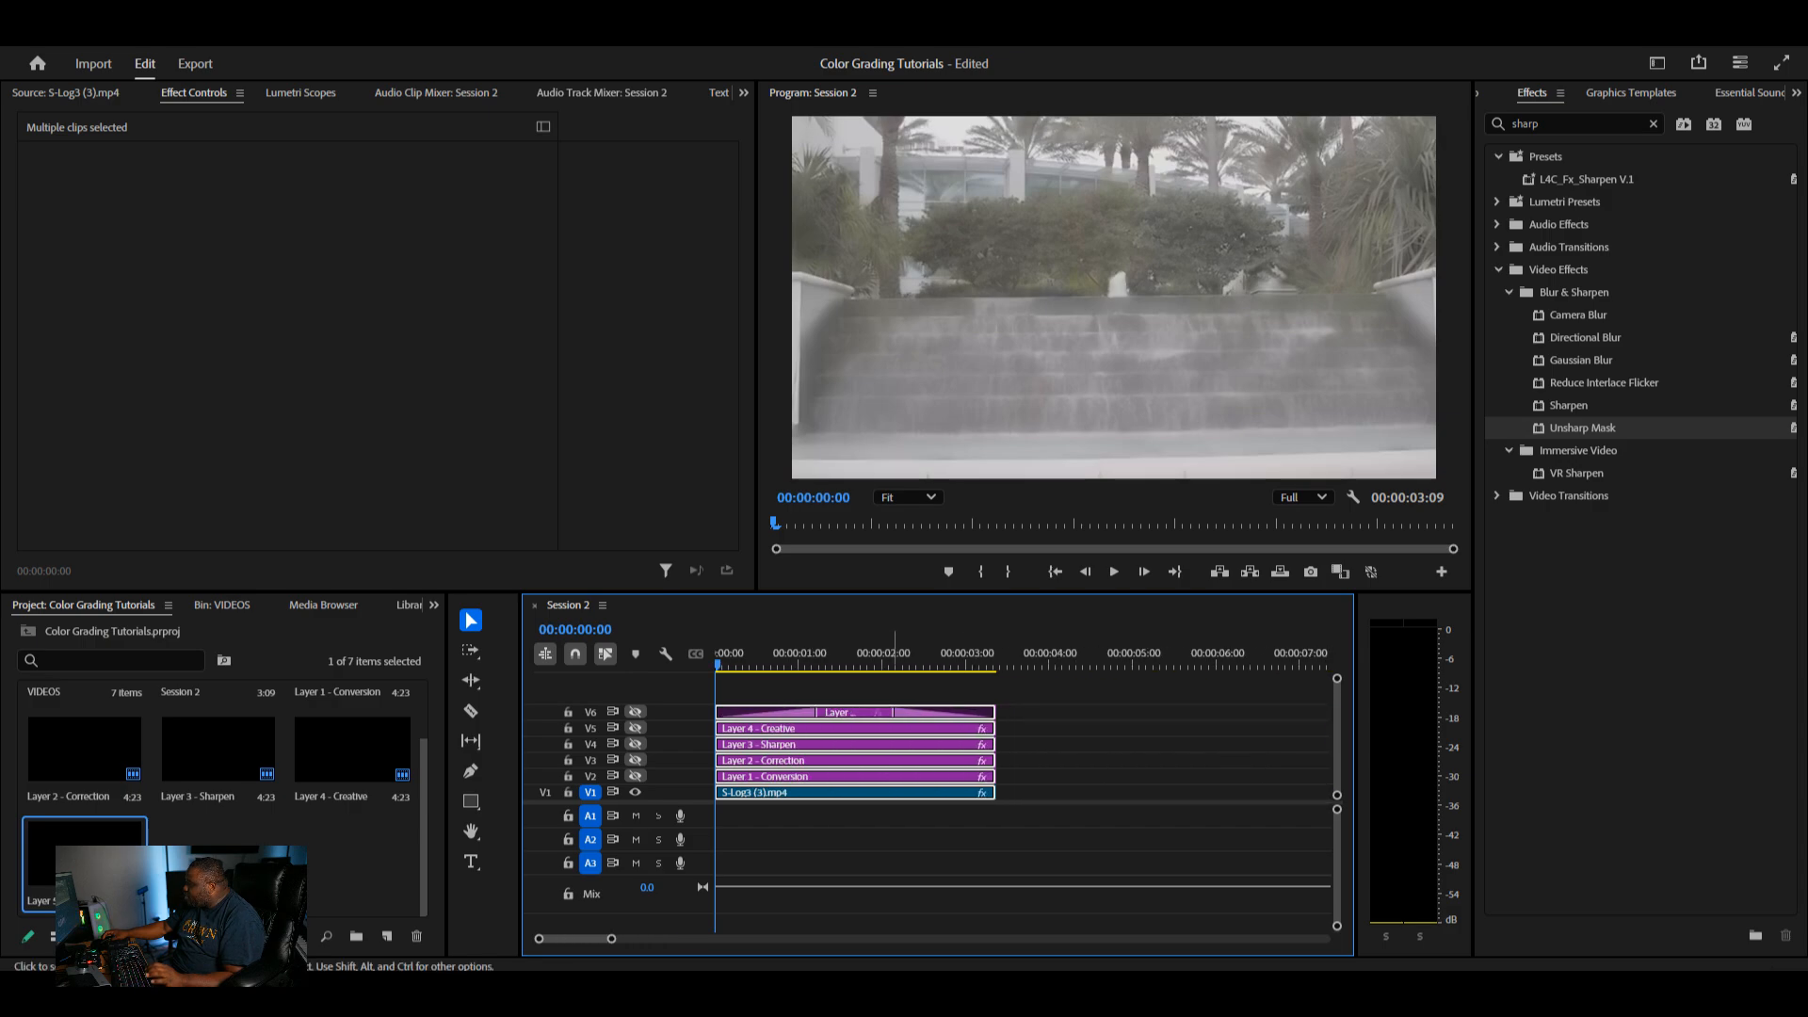
left_click(970, 713)
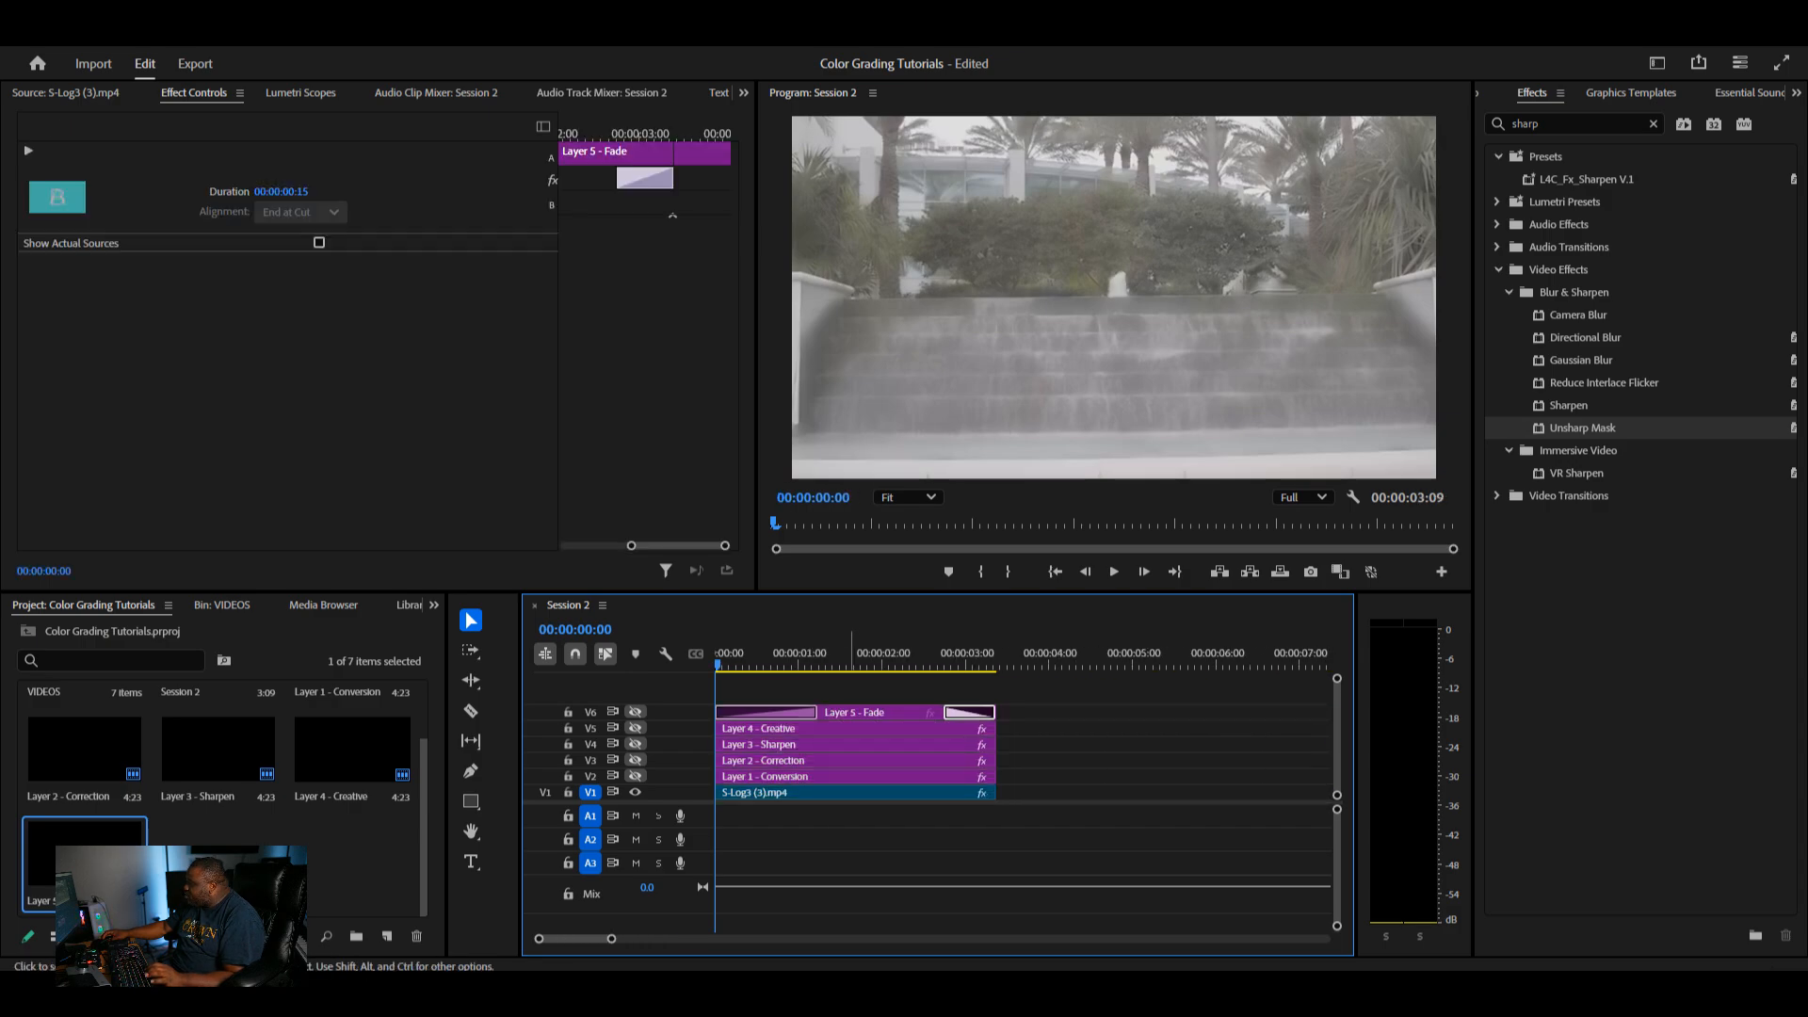
left_click_drag(815, 713, 781, 713)
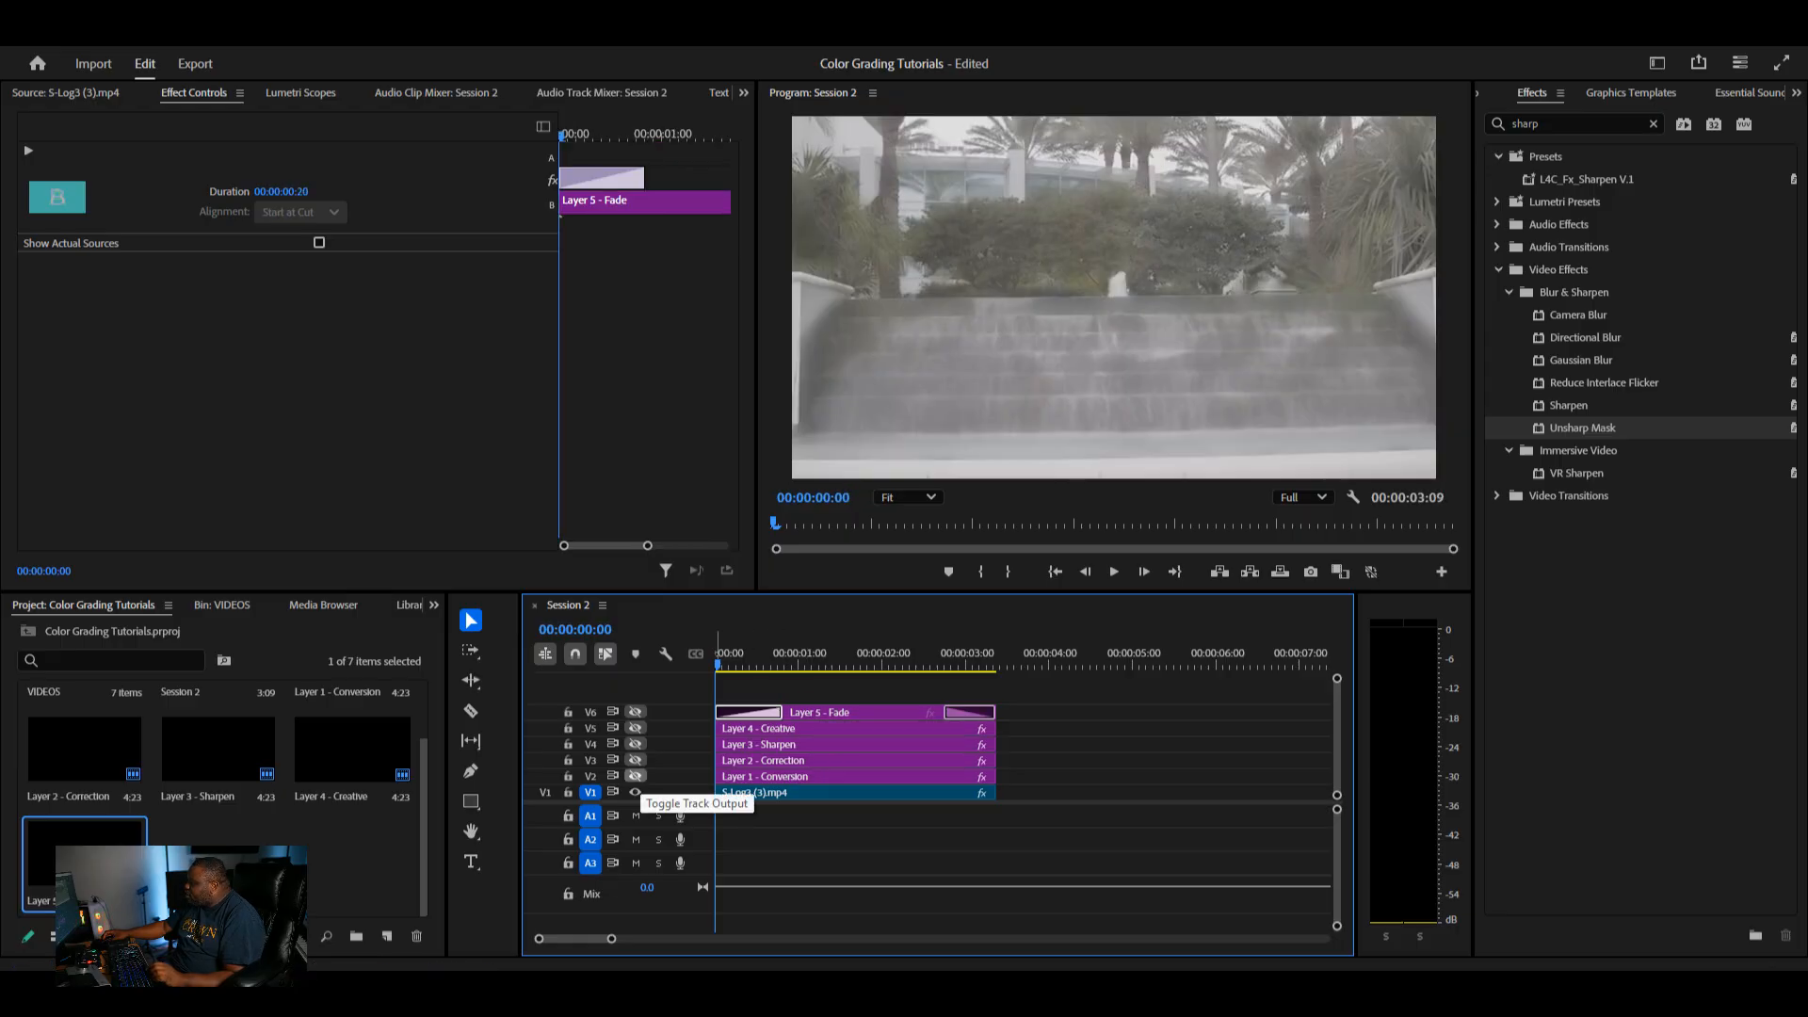
- At 00:00:01:06, turn the conversion, correction, creative and sharpen tracks back on one by one, and select the Layer 3 - Sharpen clip
left_click(819, 659)
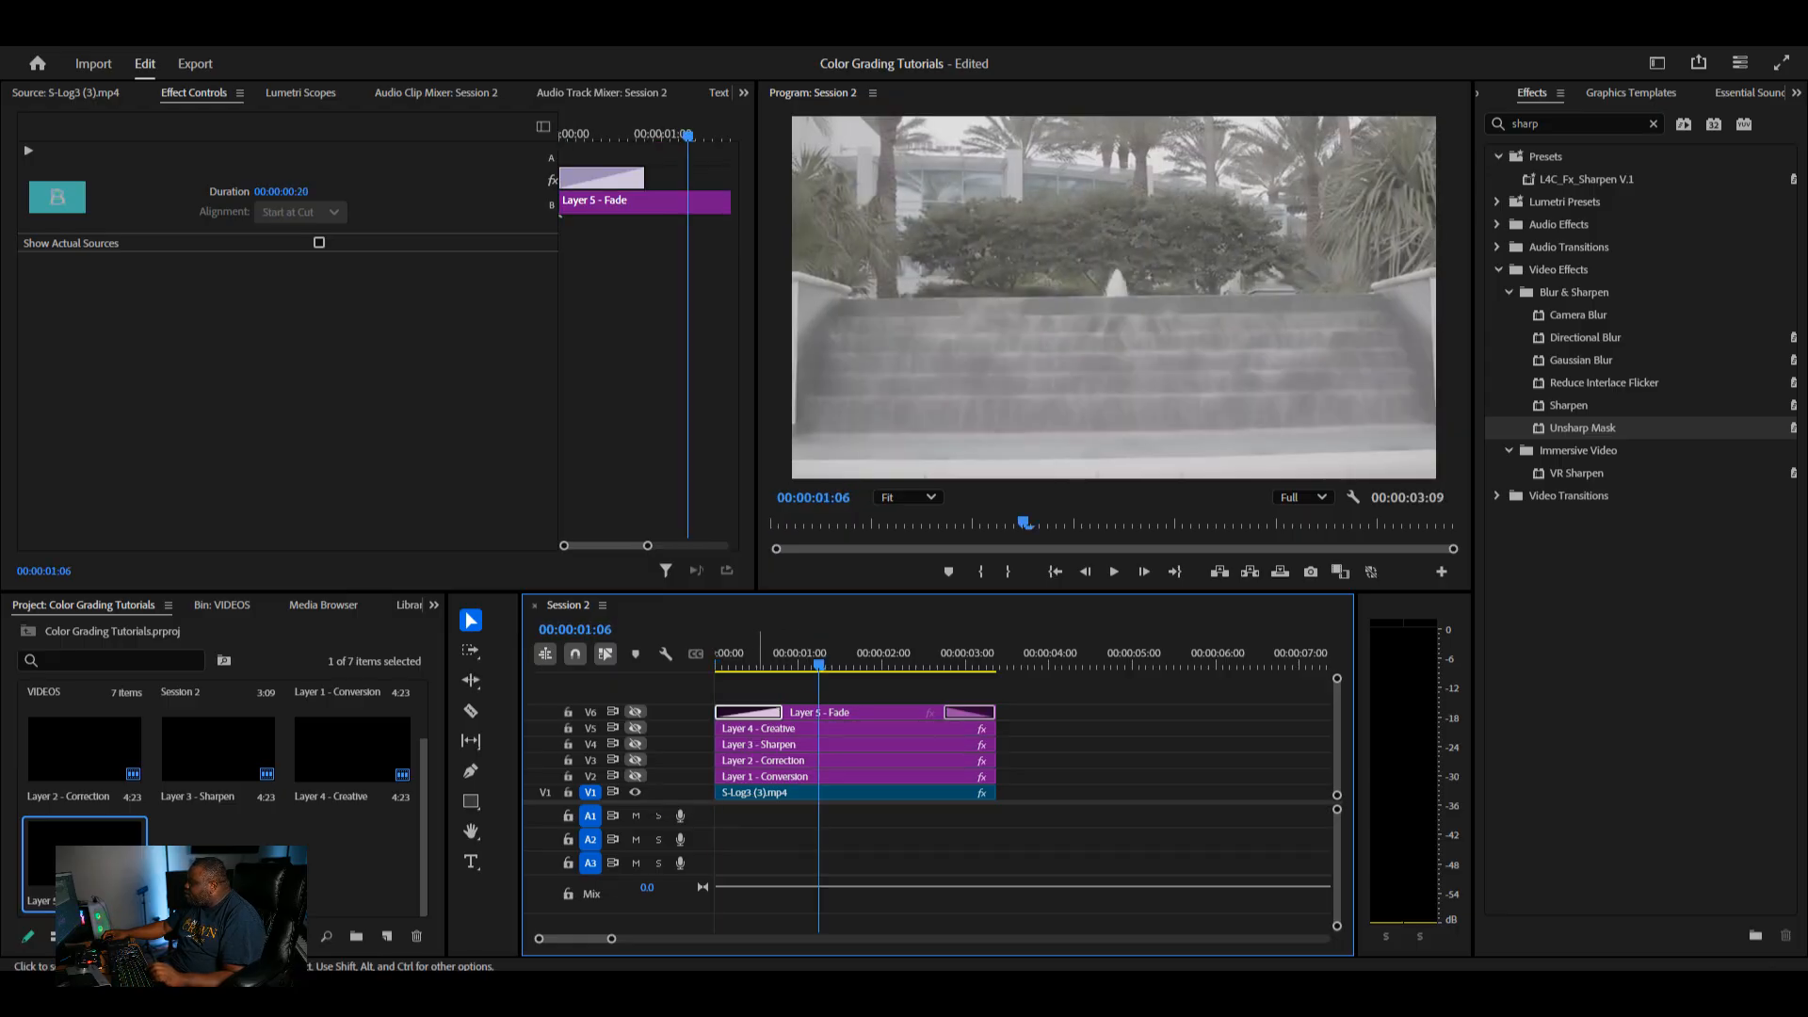
left_click(780, 793)
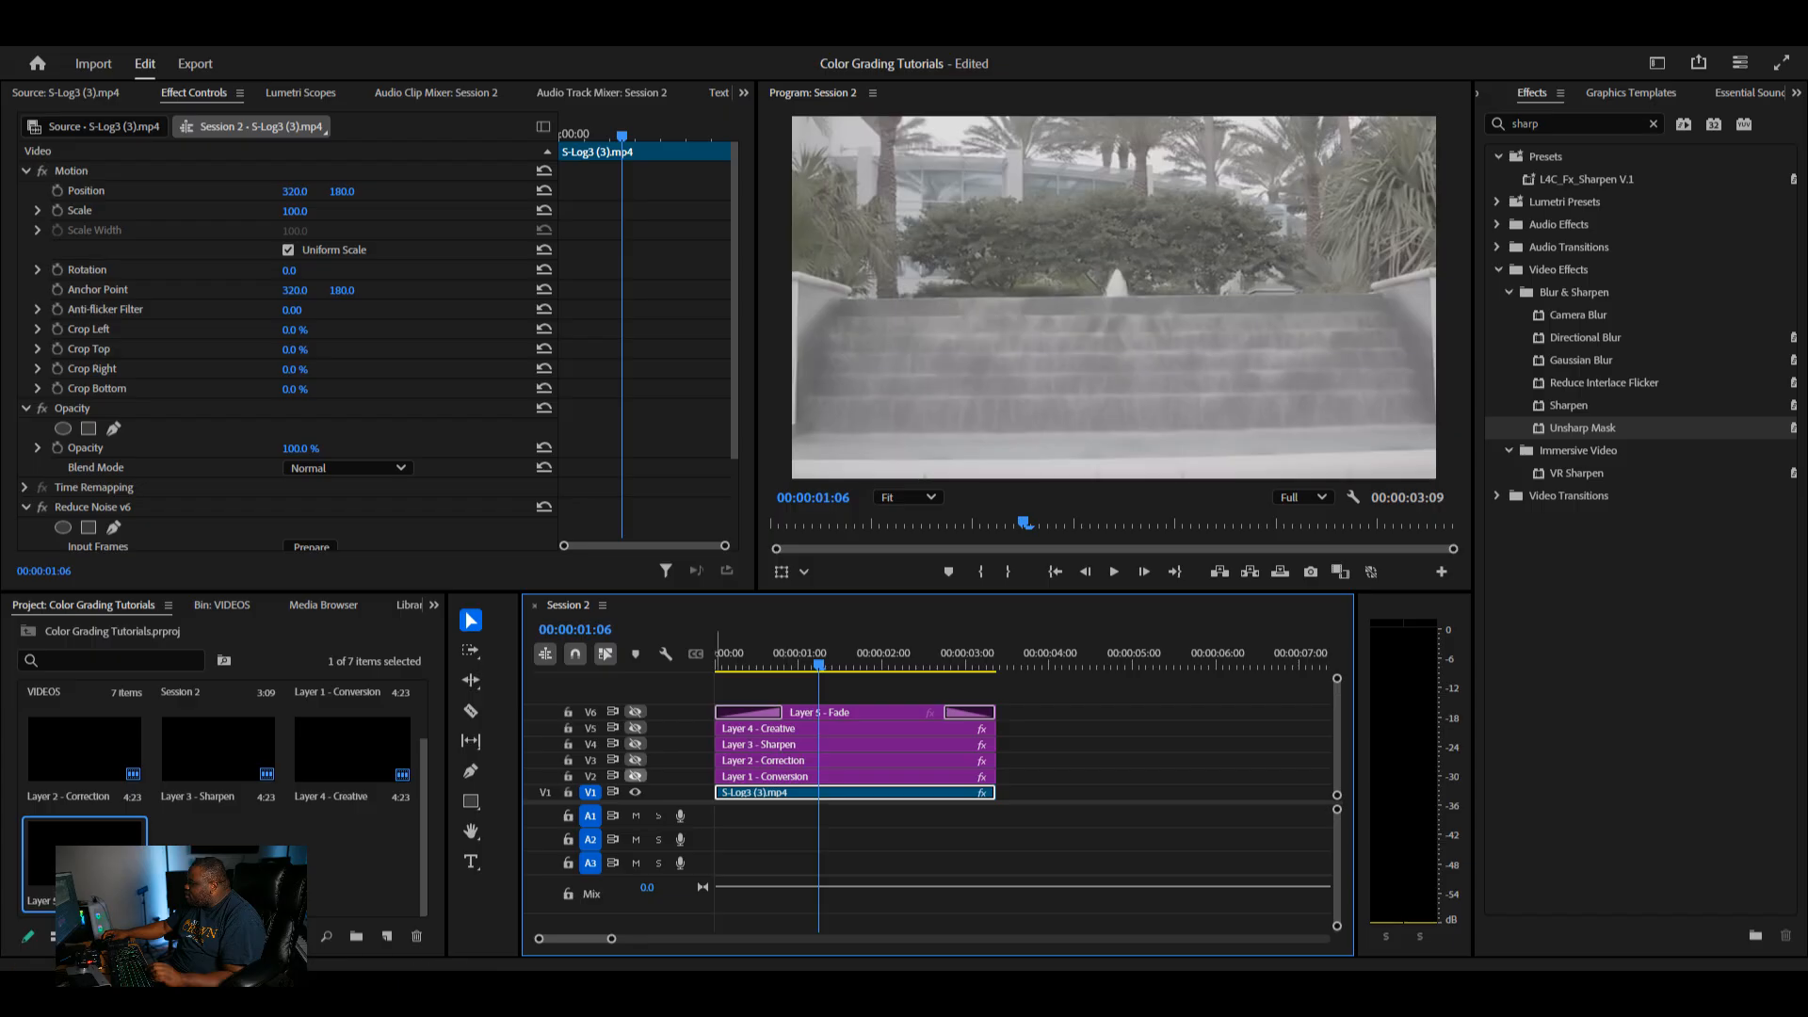
left_click(636, 776)
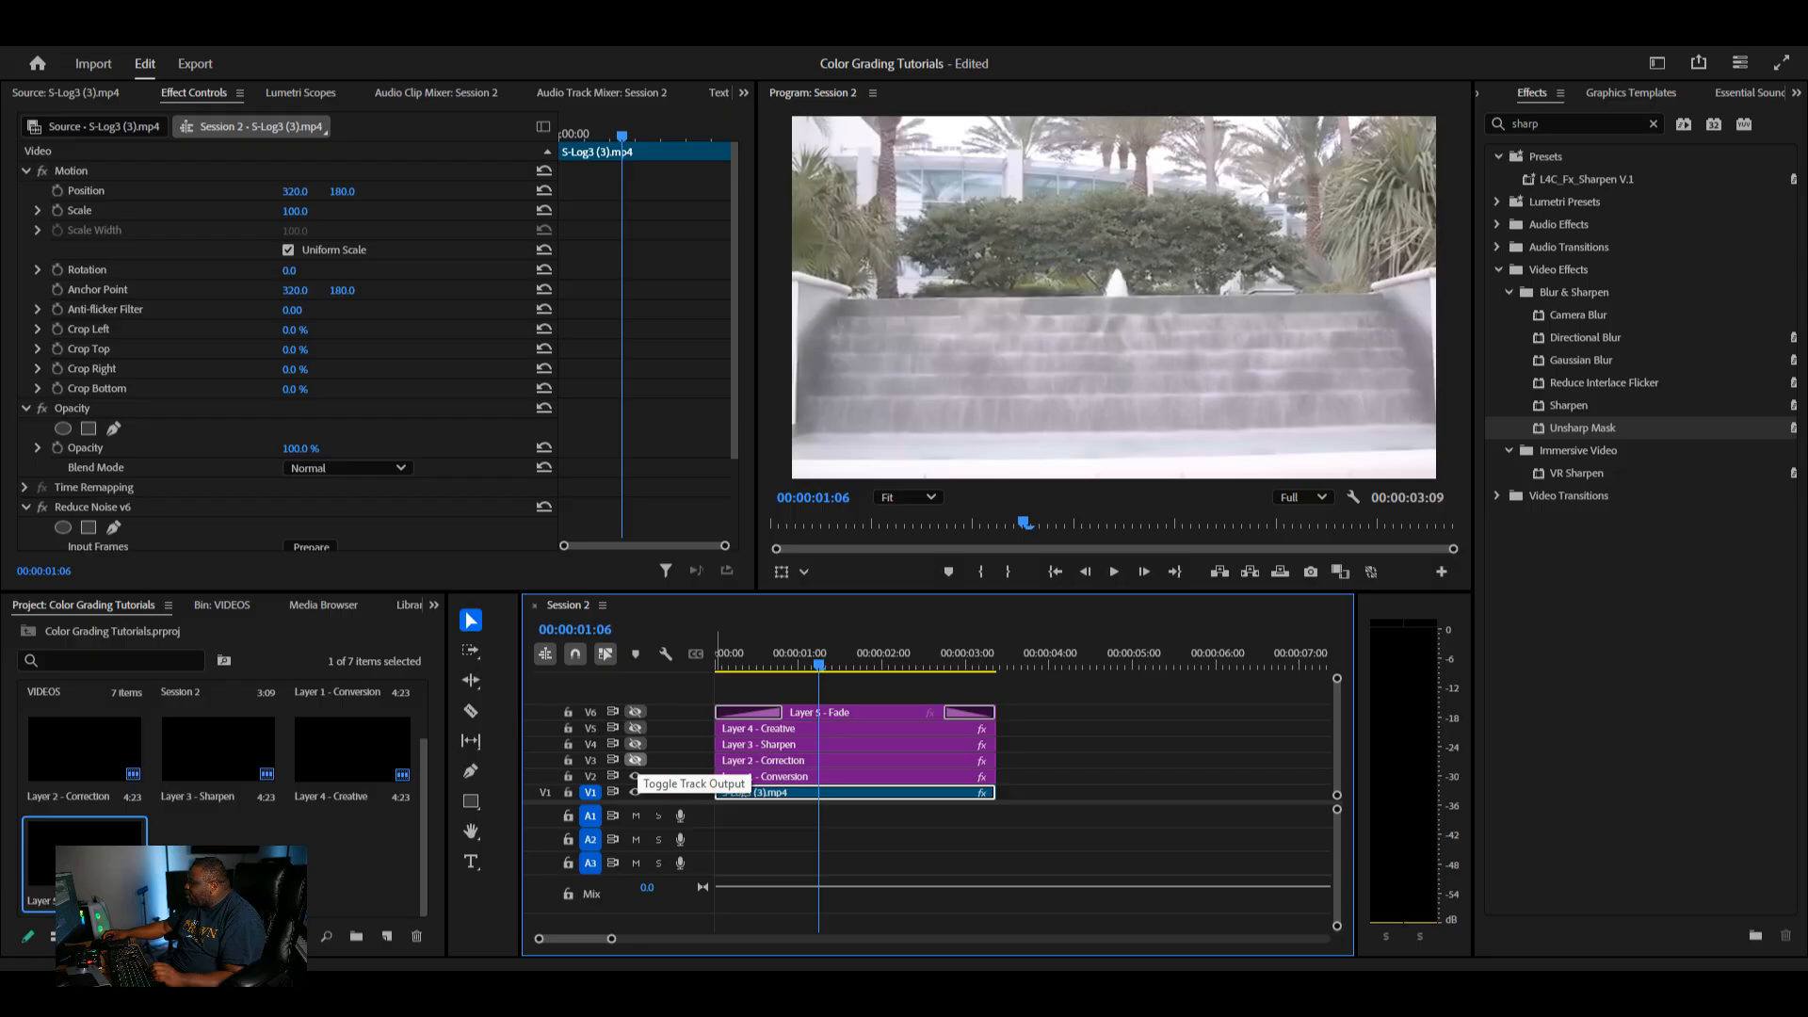
left_click(635, 760)
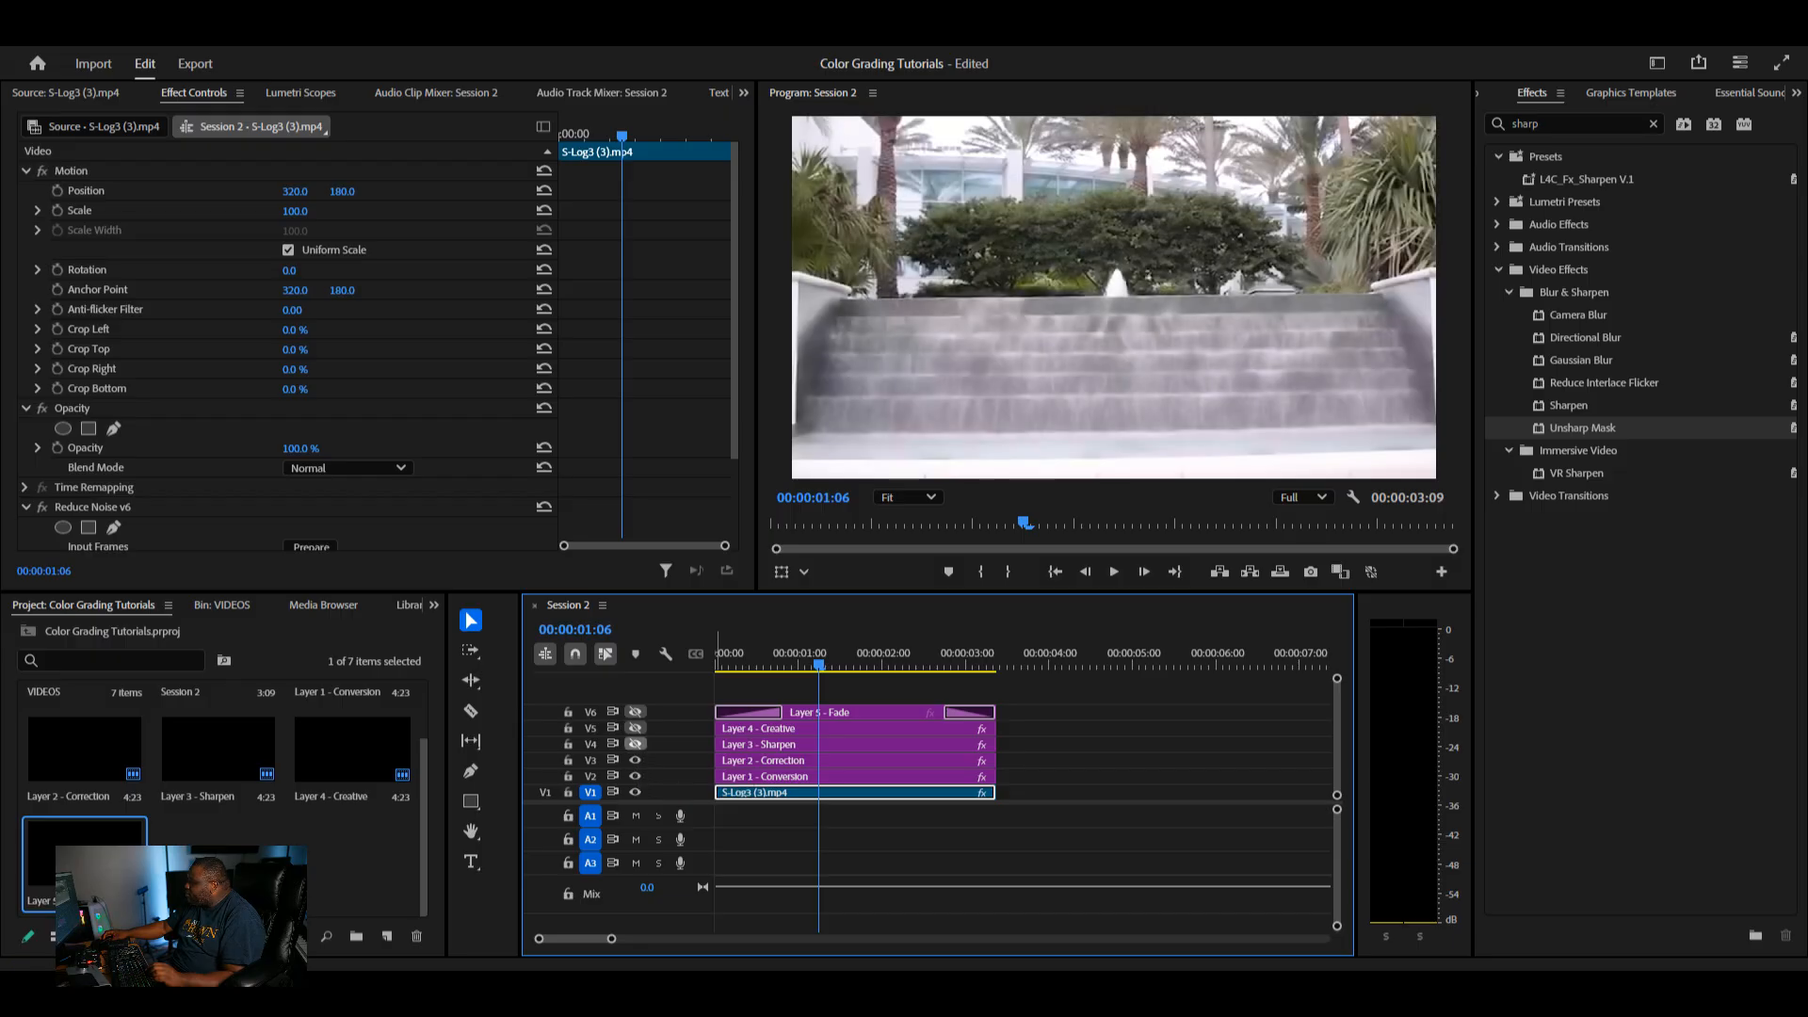
left_click(635, 727)
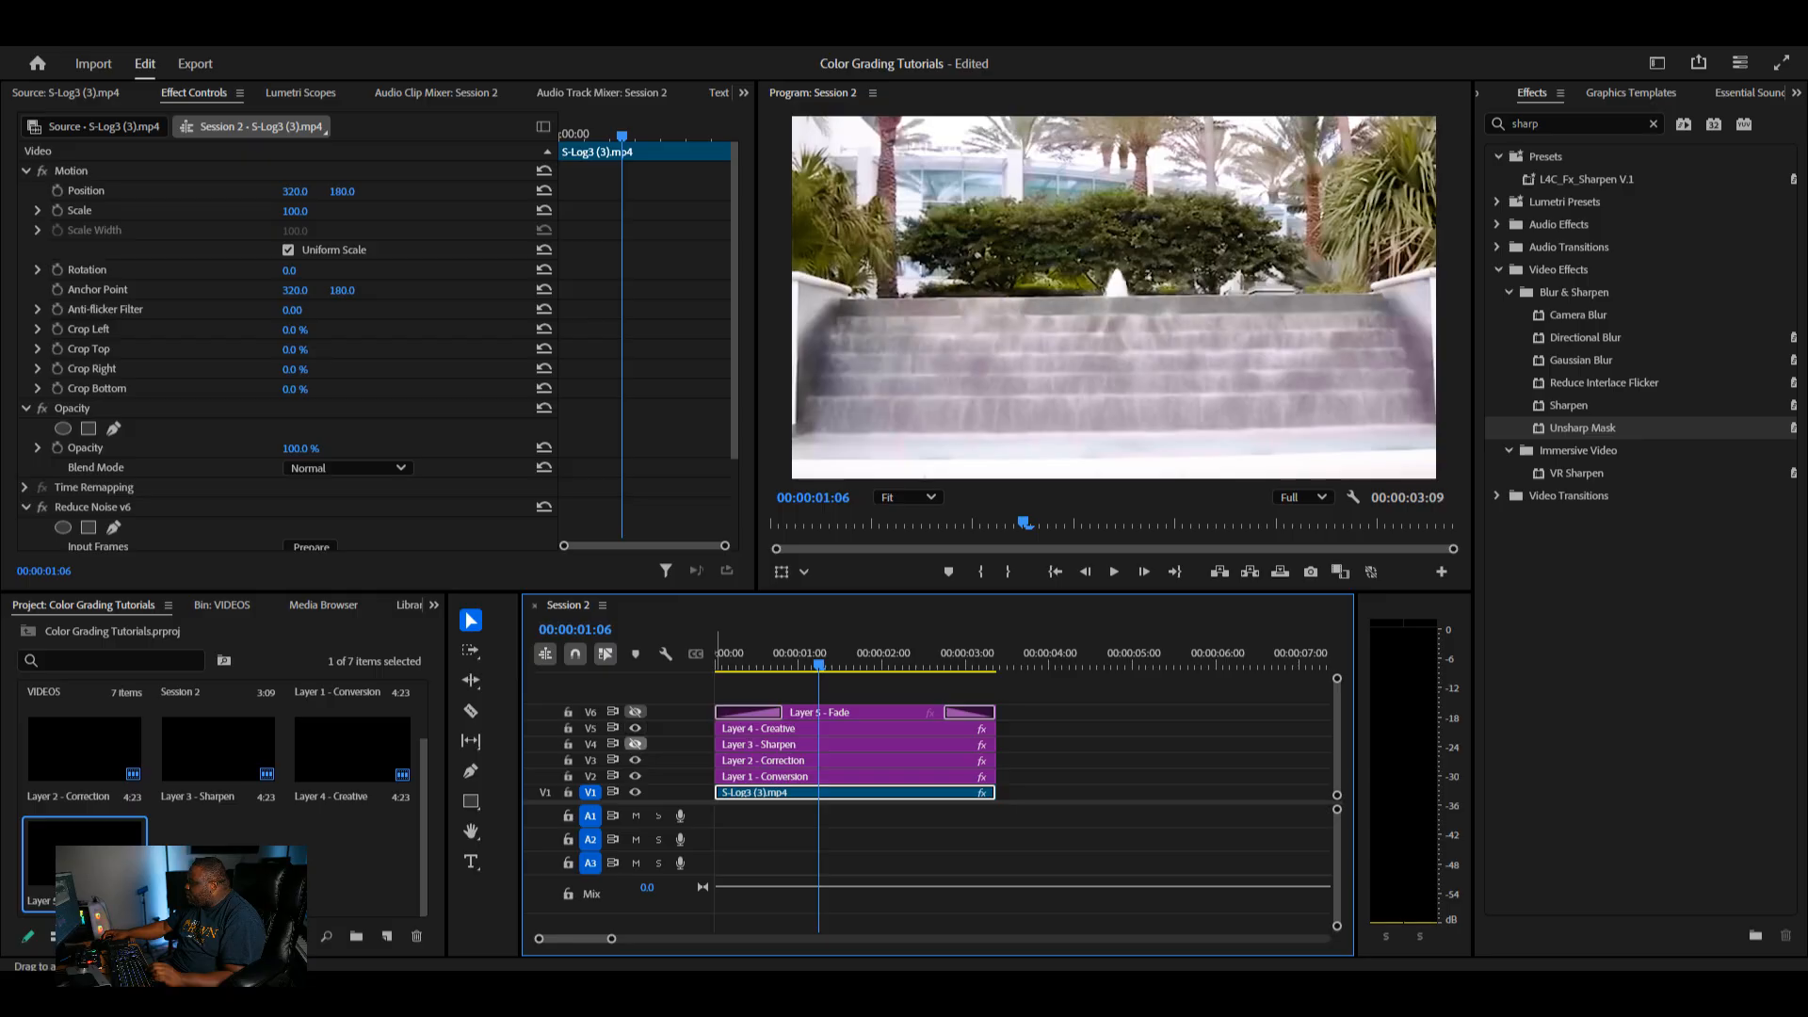
left_click(635, 743)
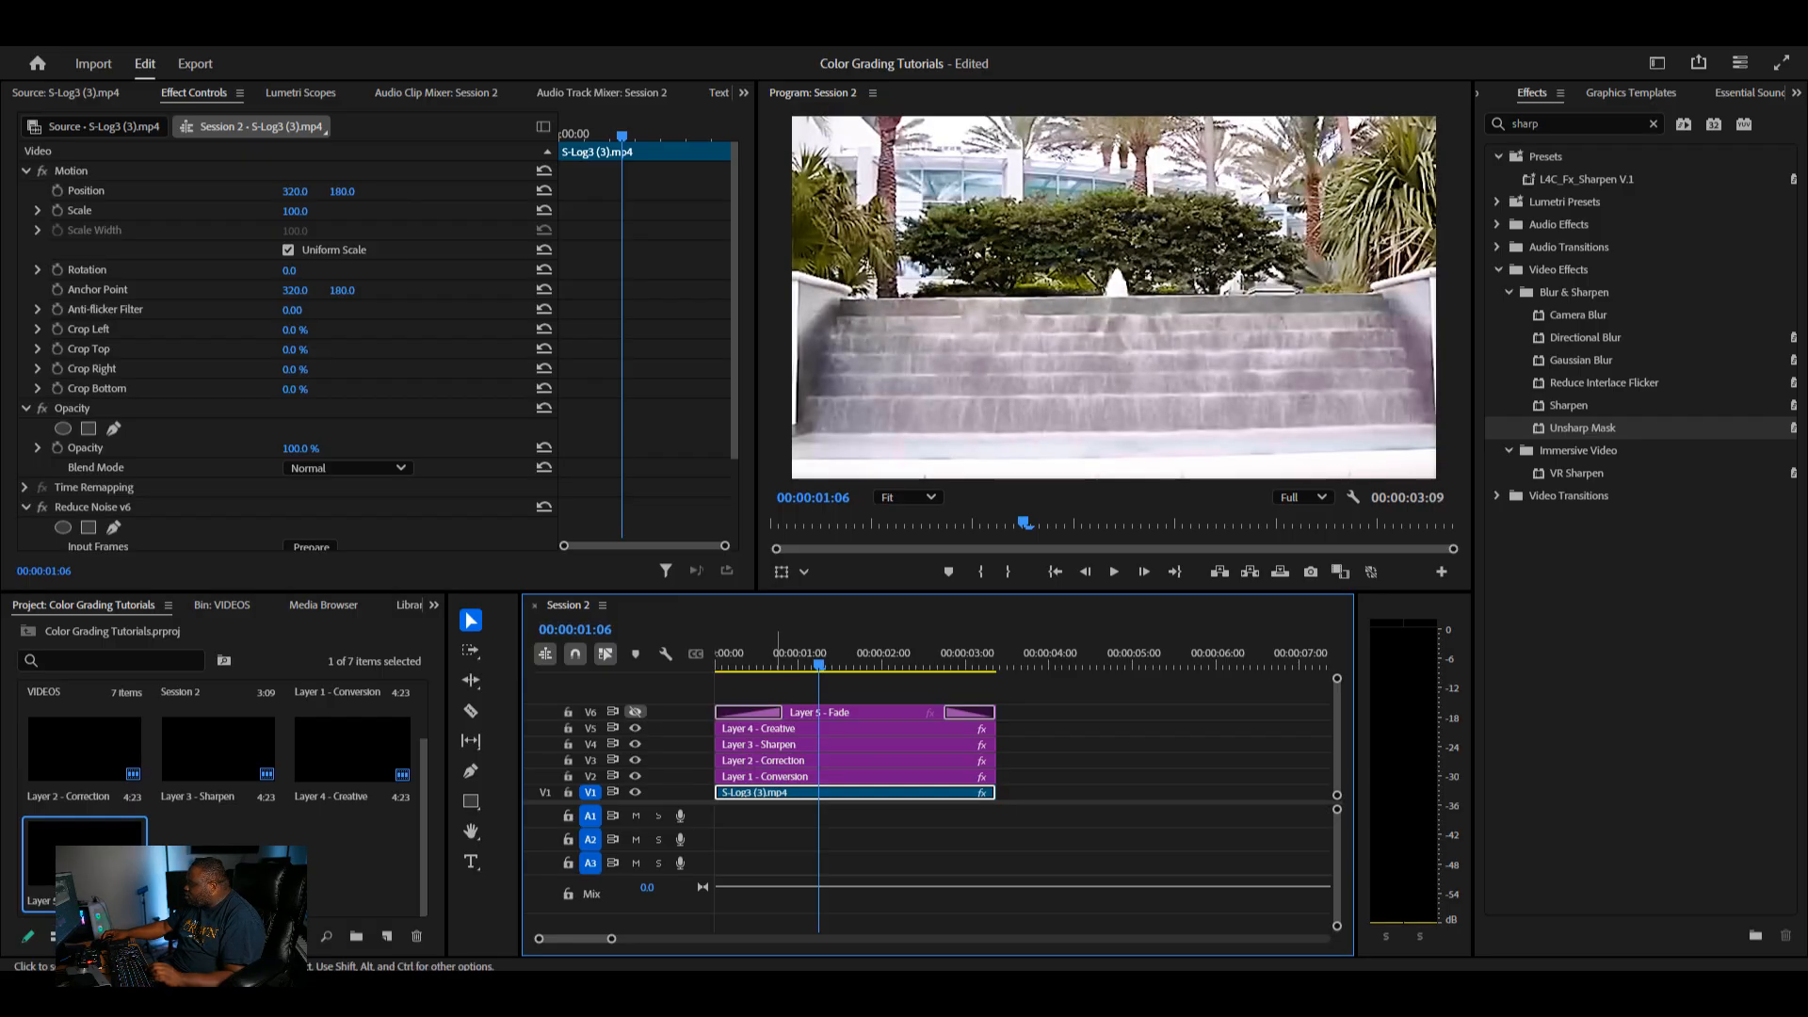
left_click(856, 744)
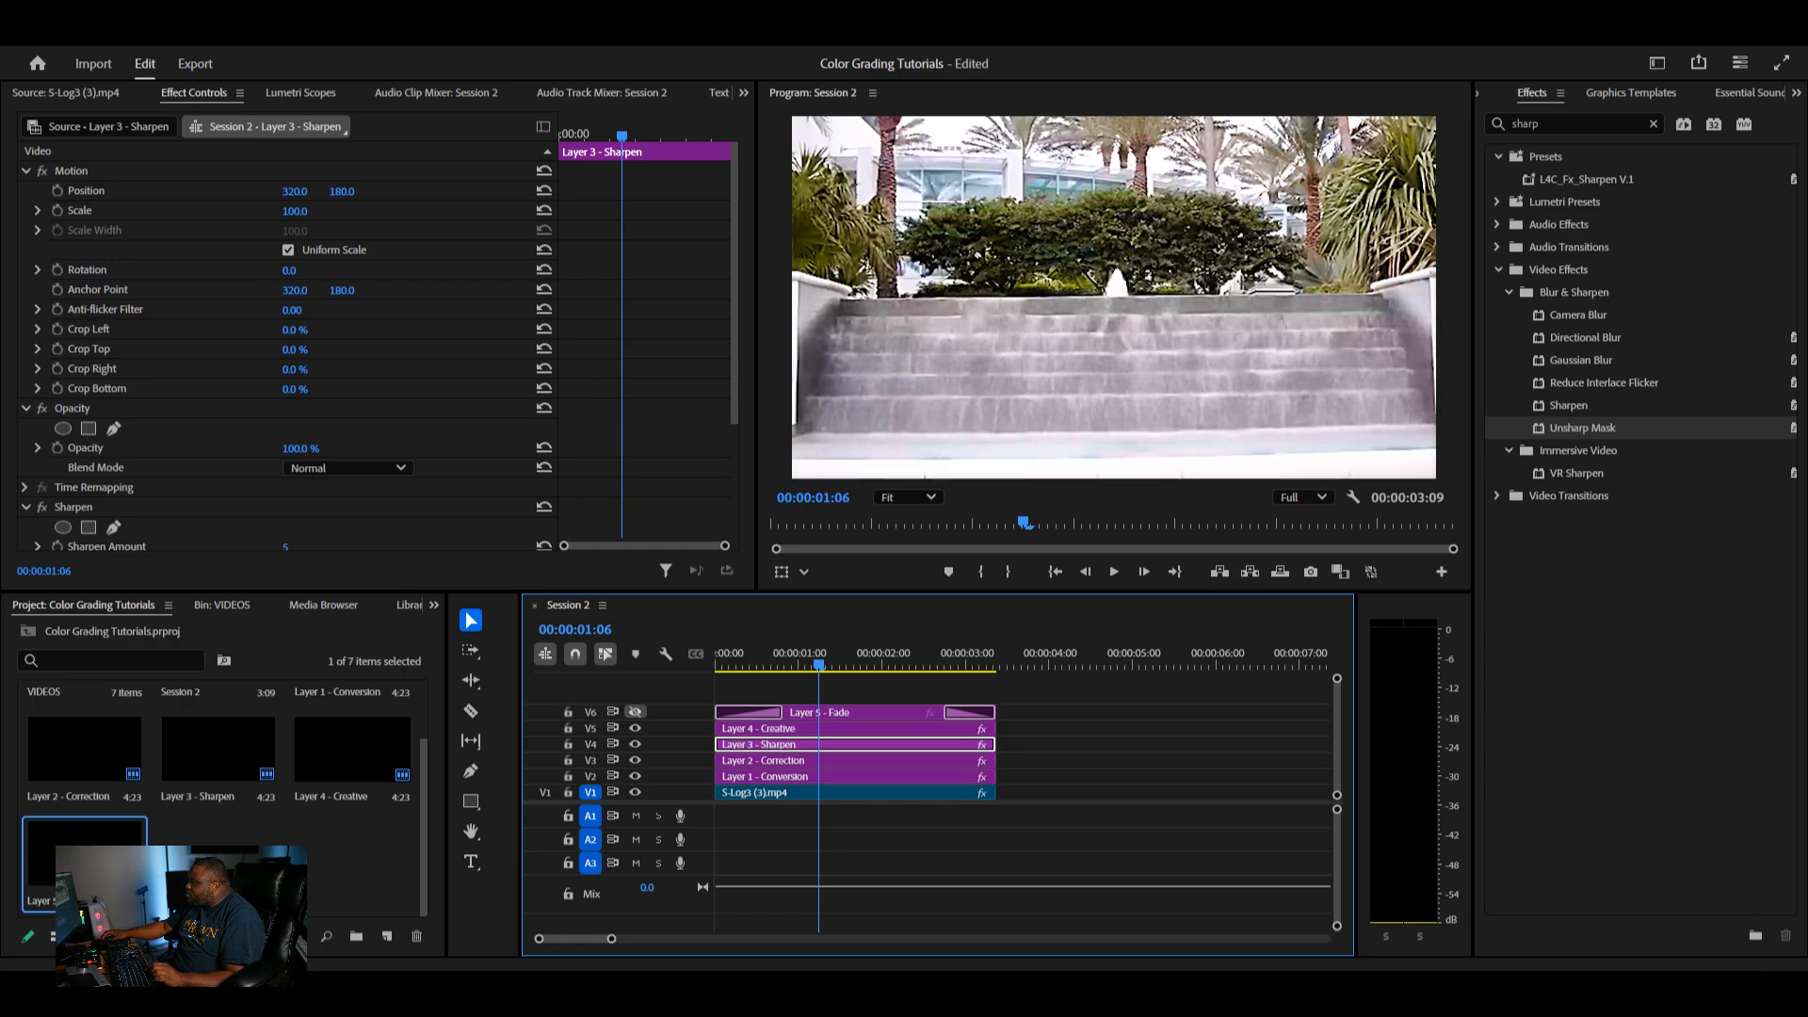
- Set the Unsharp Mask radius to 0.5 and its amount to 70 on the Layer 3 - Sharpen clip
scroll(282, 348, "down", 8)
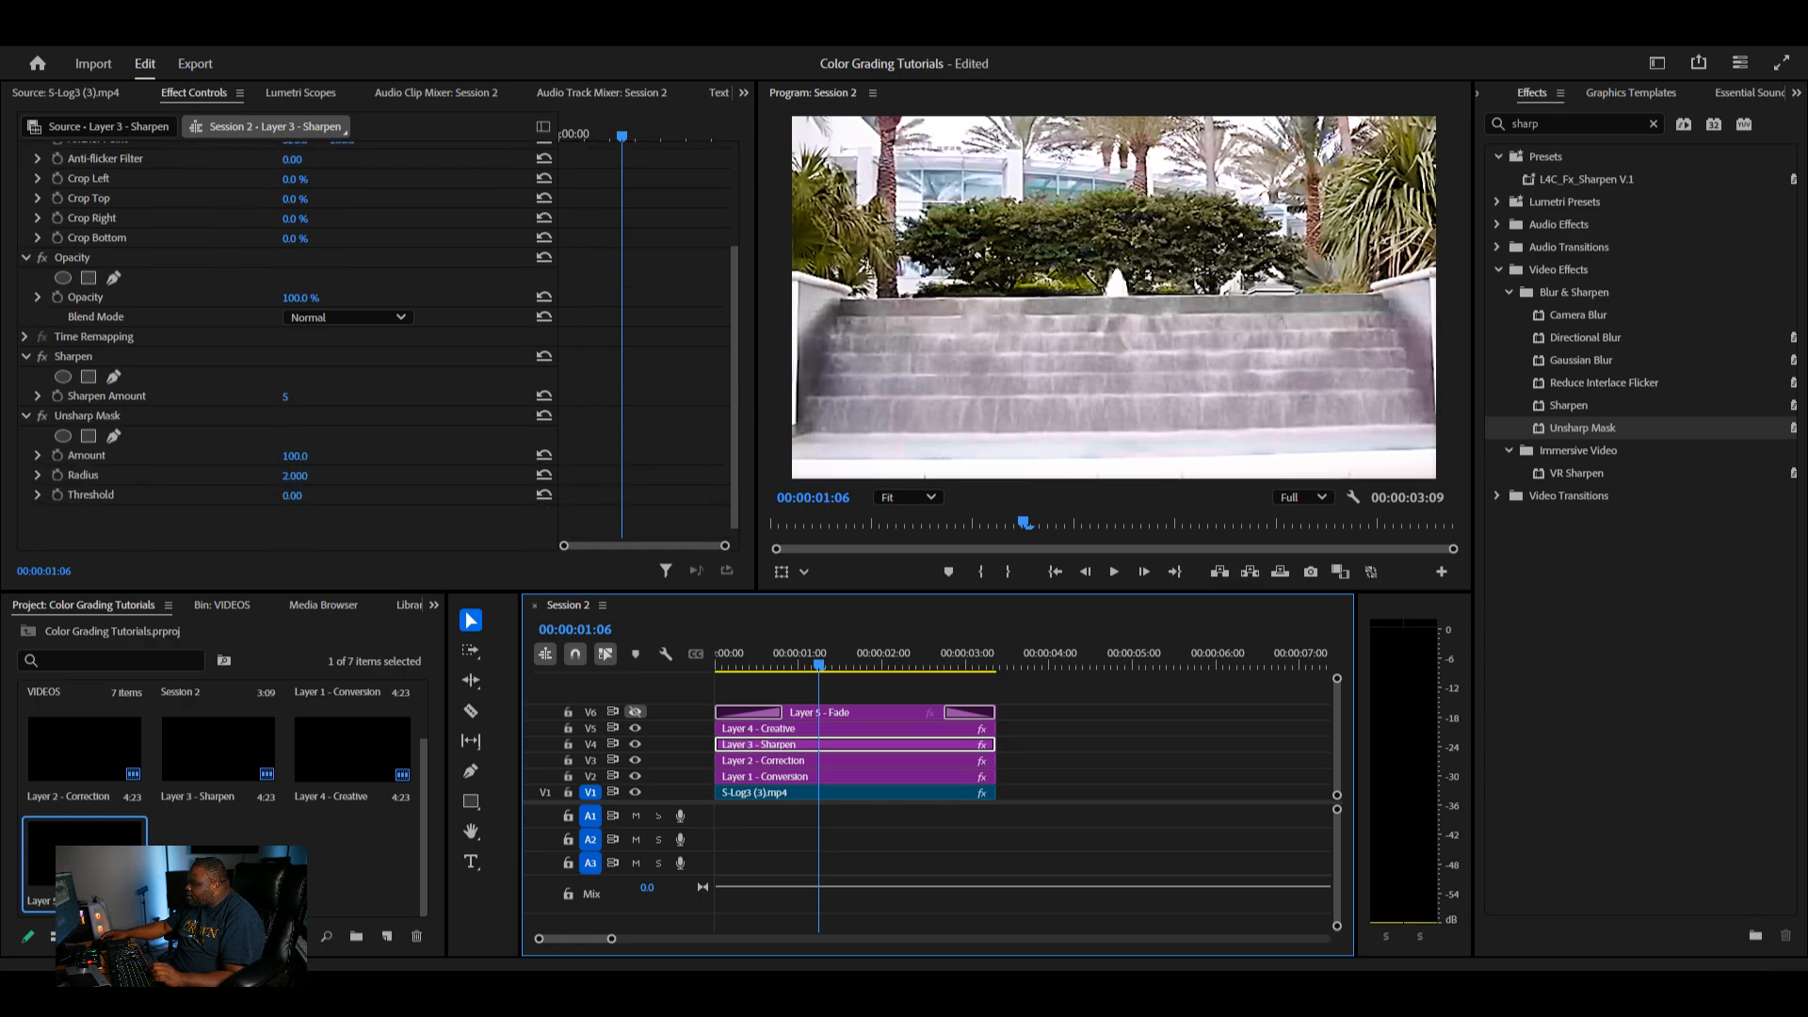
left_click(295, 456)
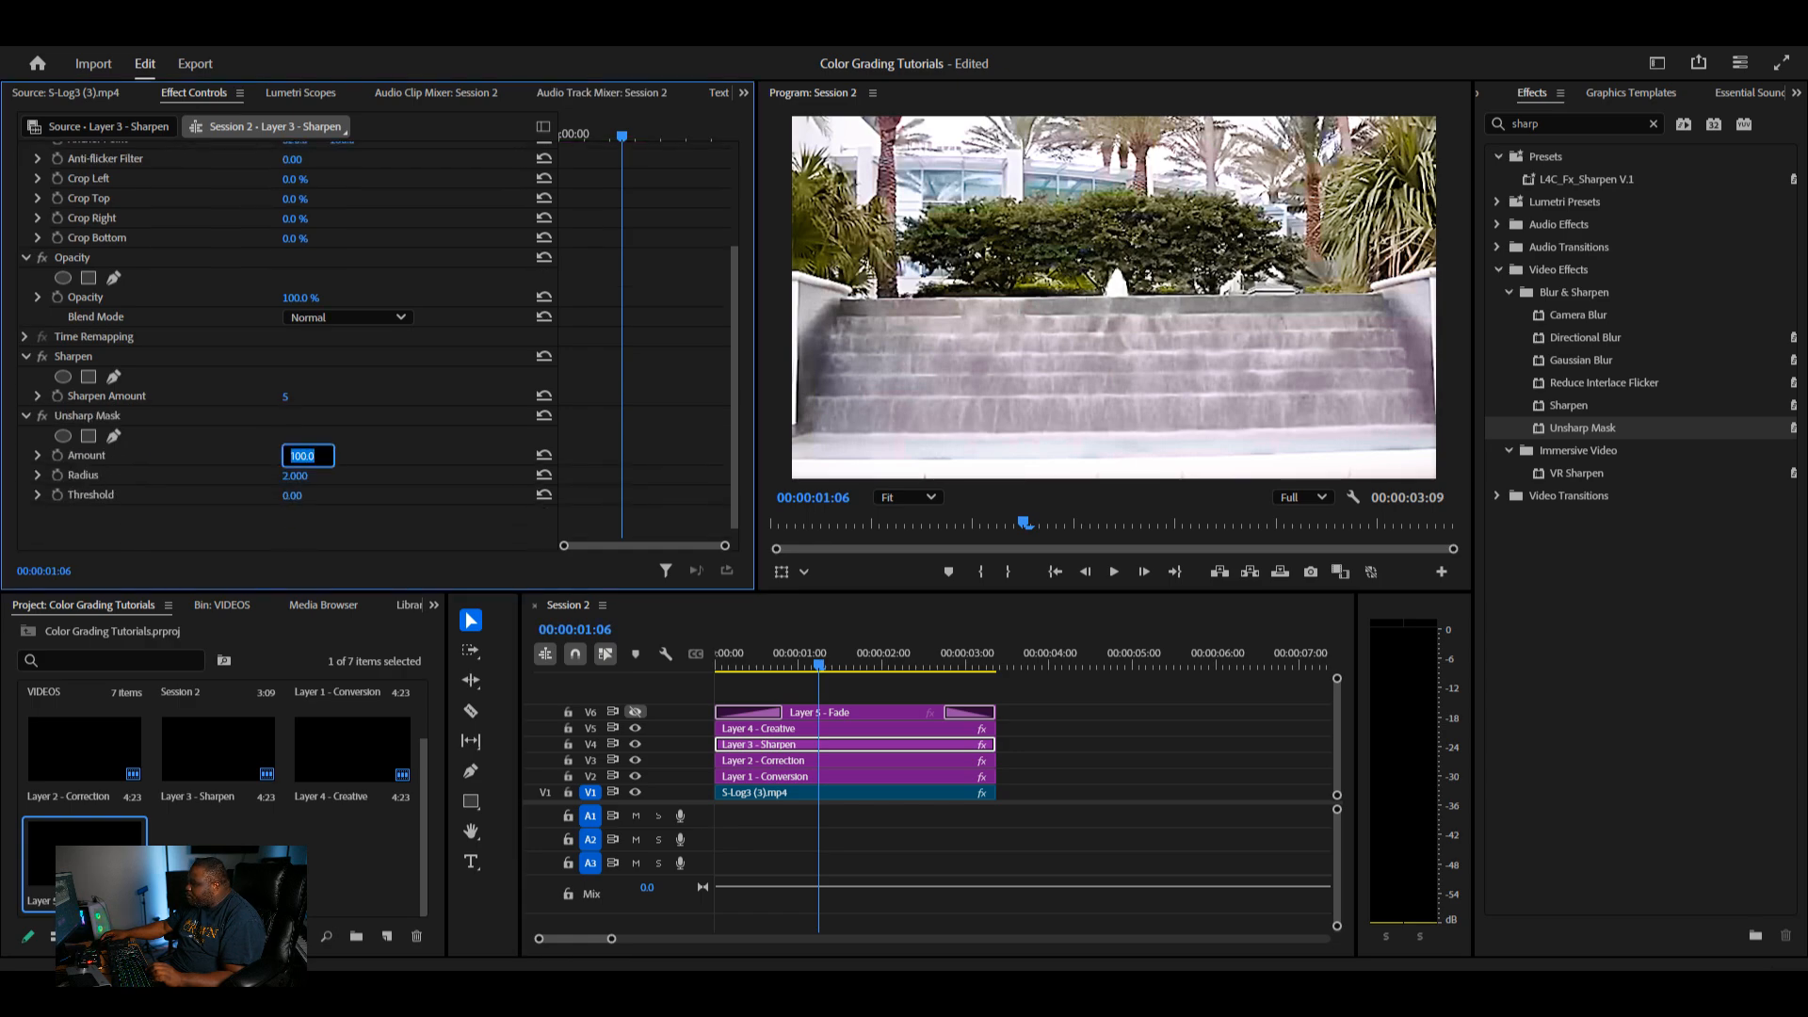
key("Tab")
type("0")
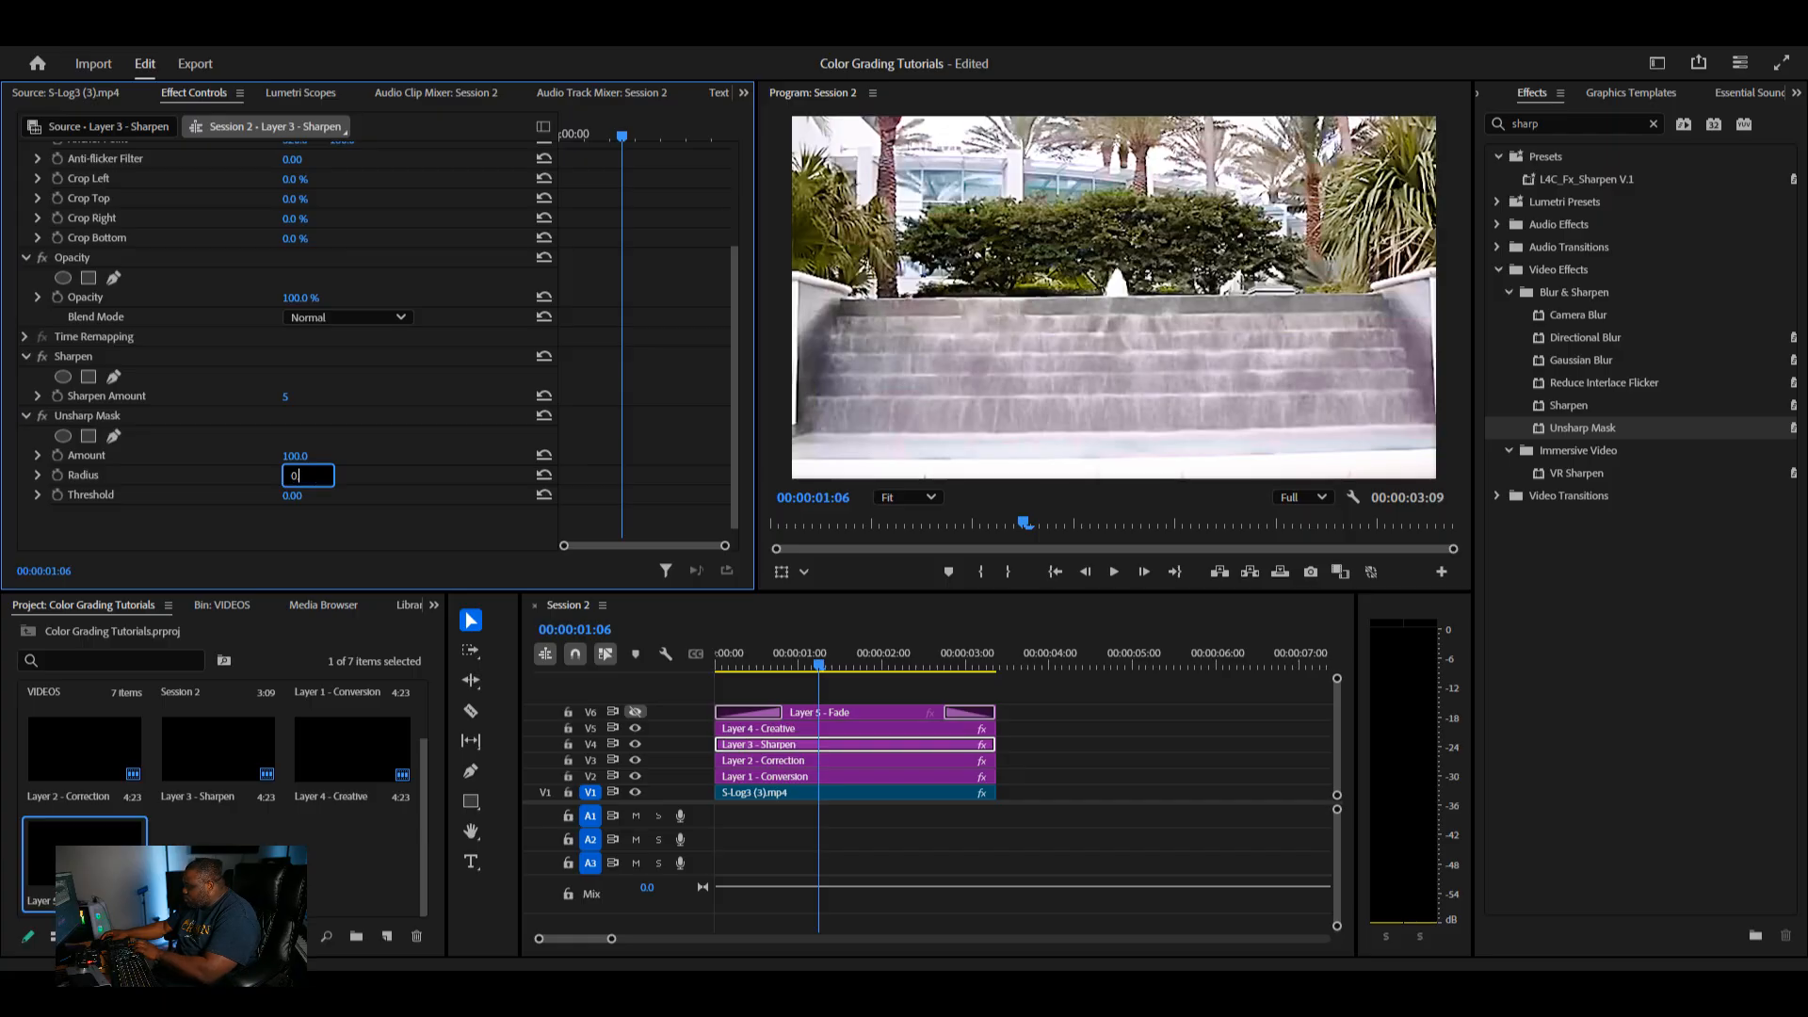
type(".54")
key("BackSpace")
key("Return")
left_click(296, 456)
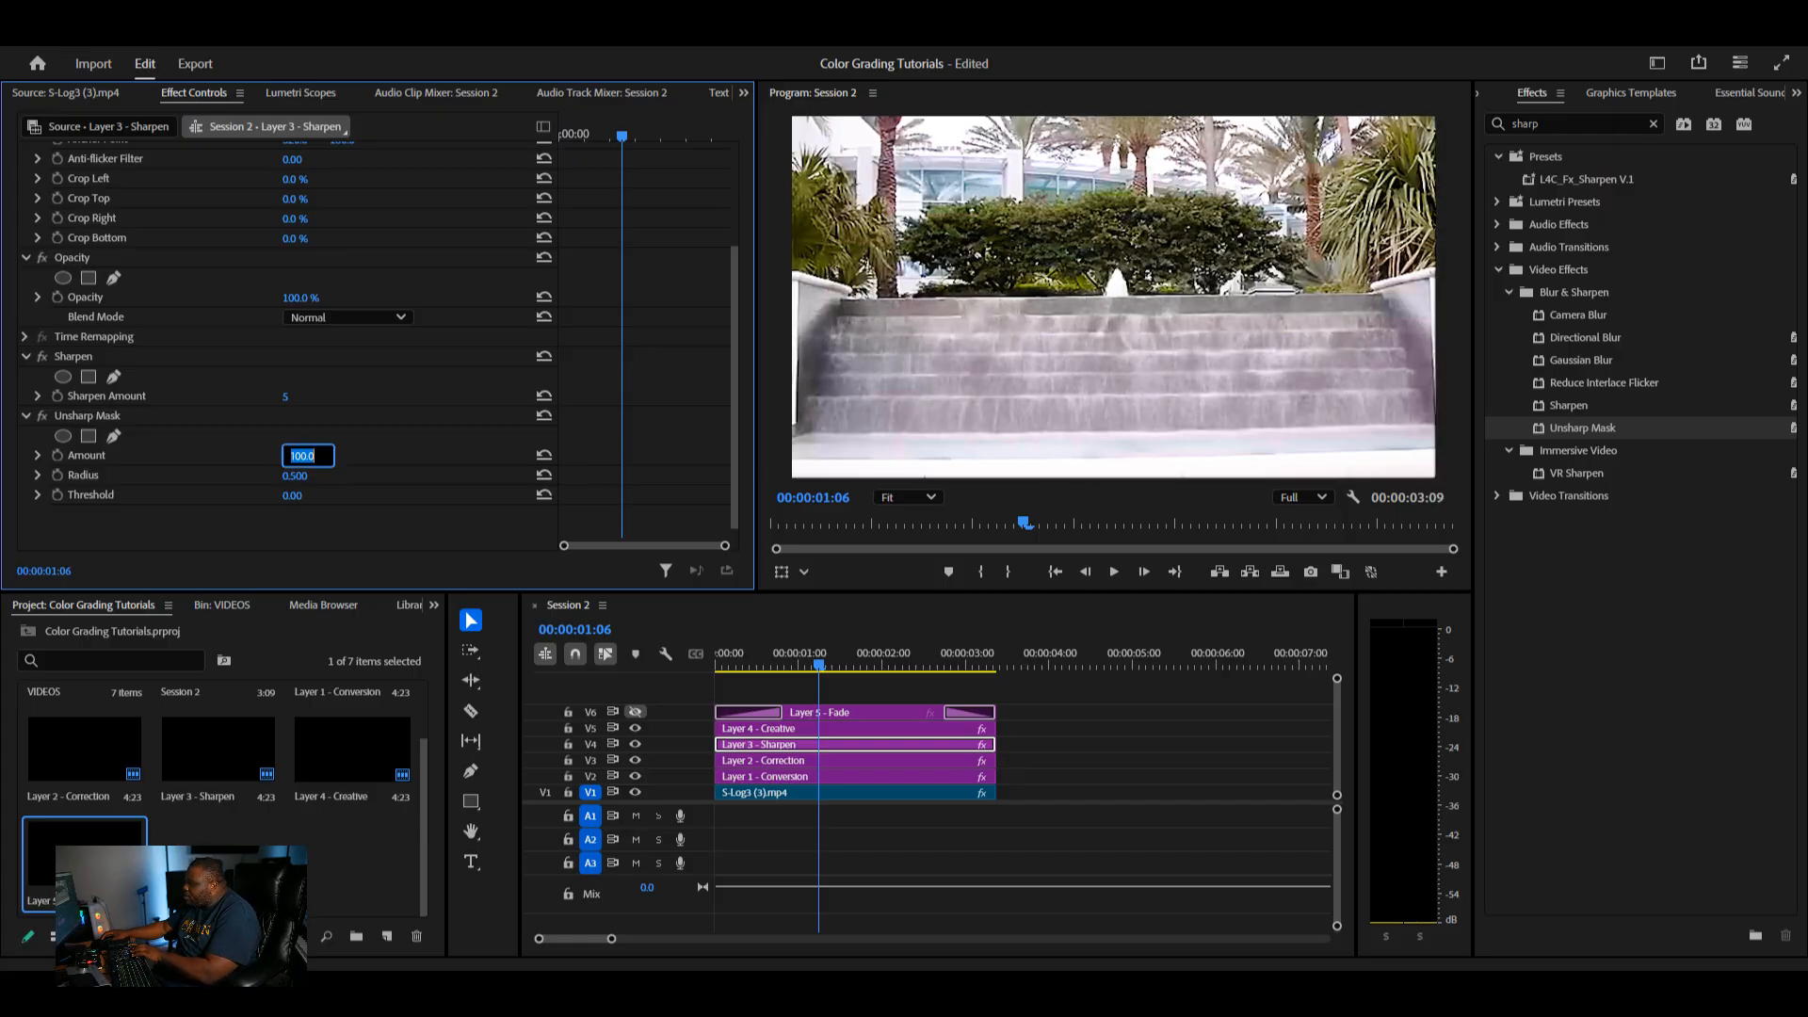
type("70")
key("Return")
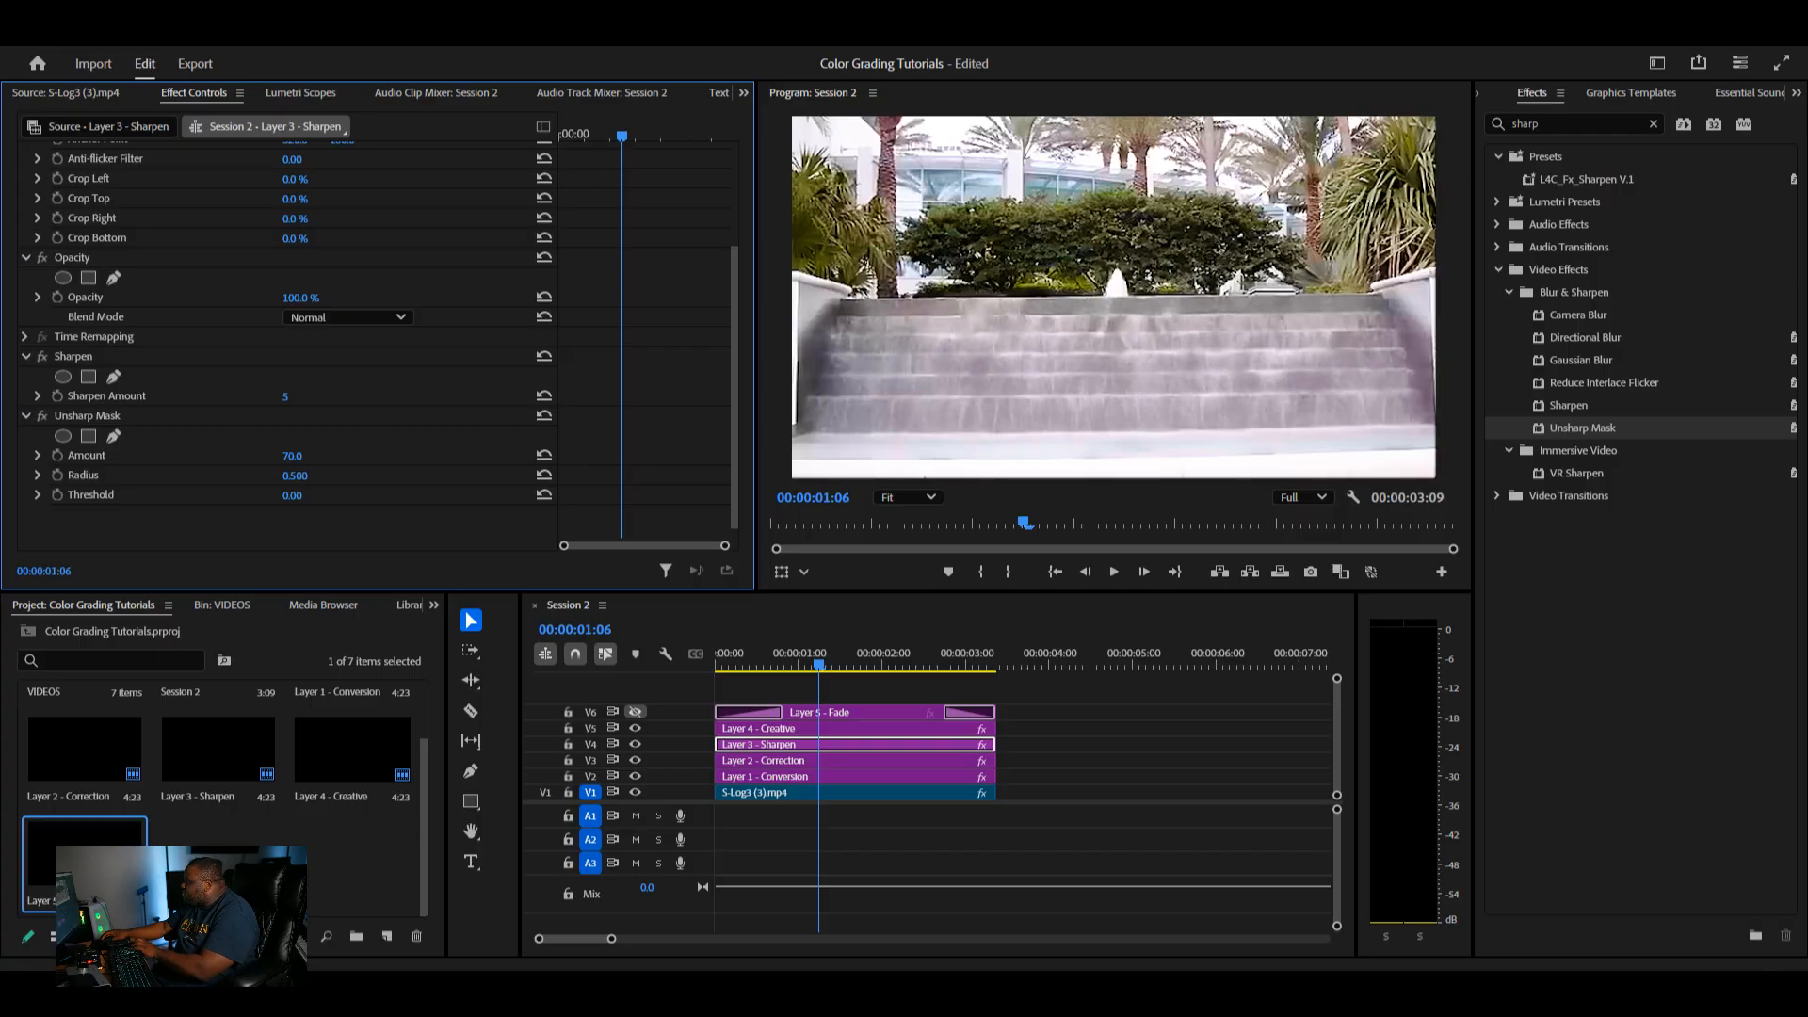
- Set the Sharpen effect's Sharpen Amount to 3 on the Layer 3 - Sharpen clip
left_click(286, 396)
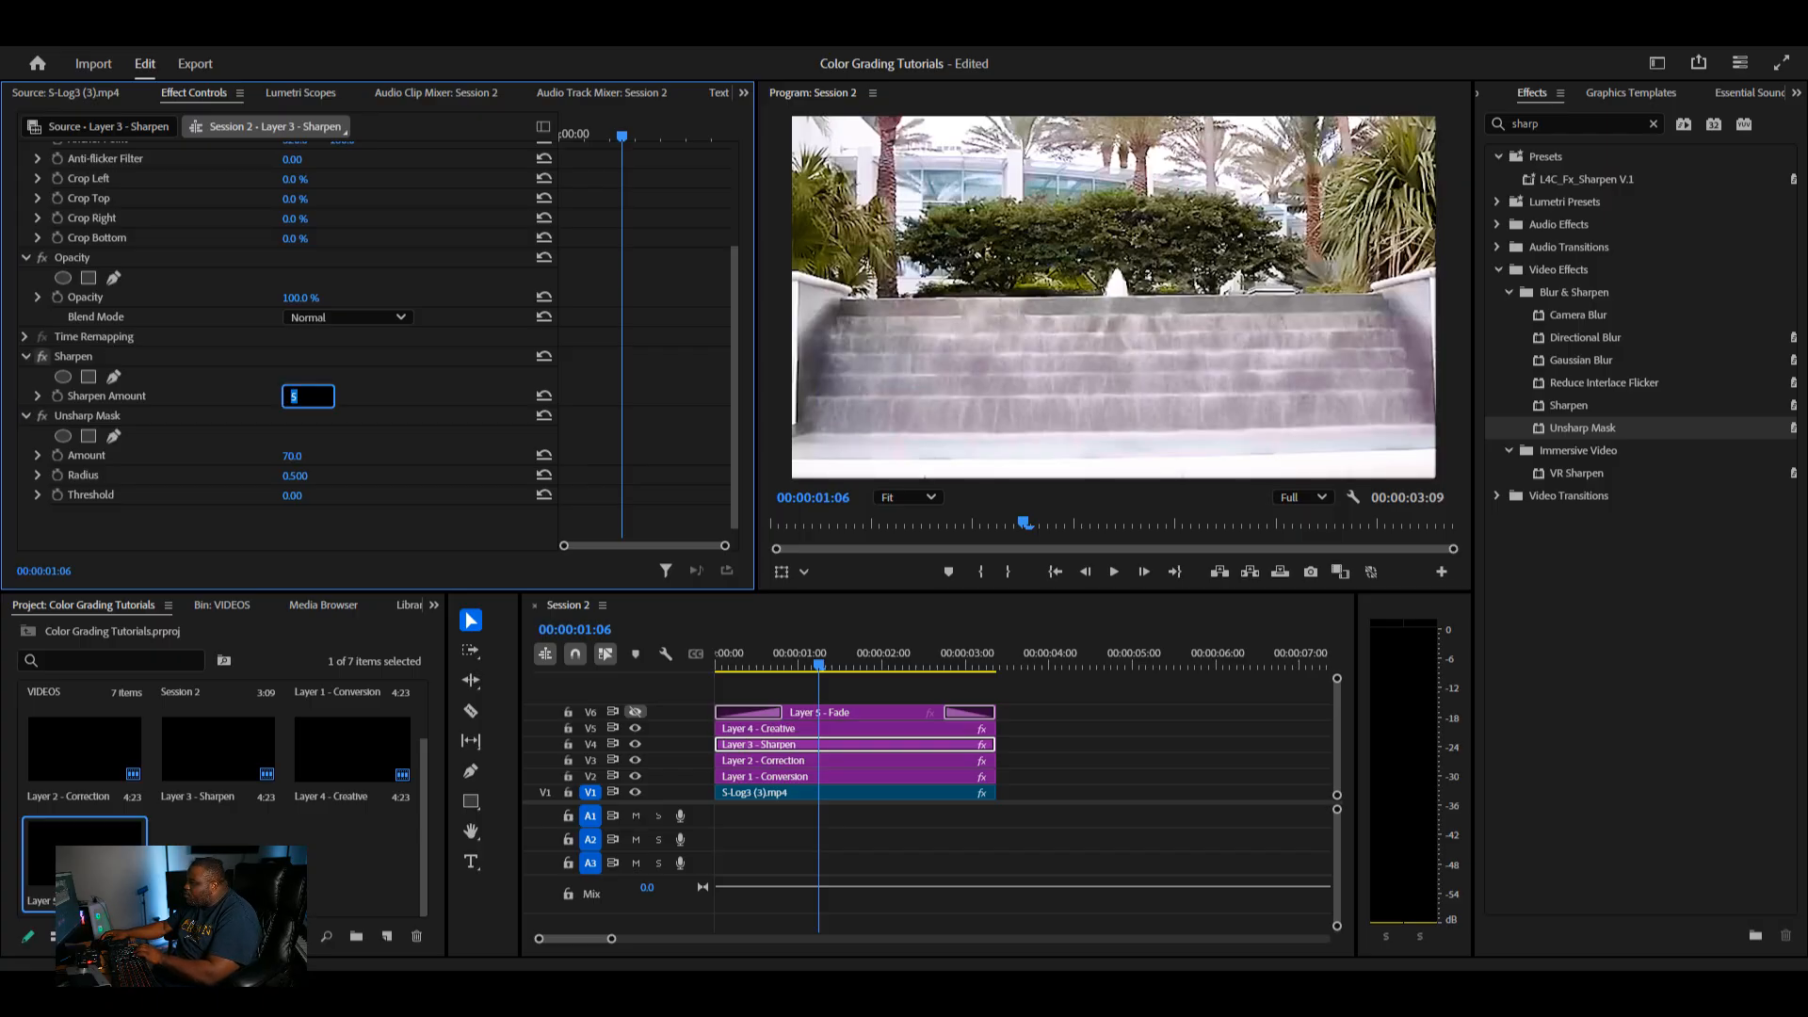
key("Return")
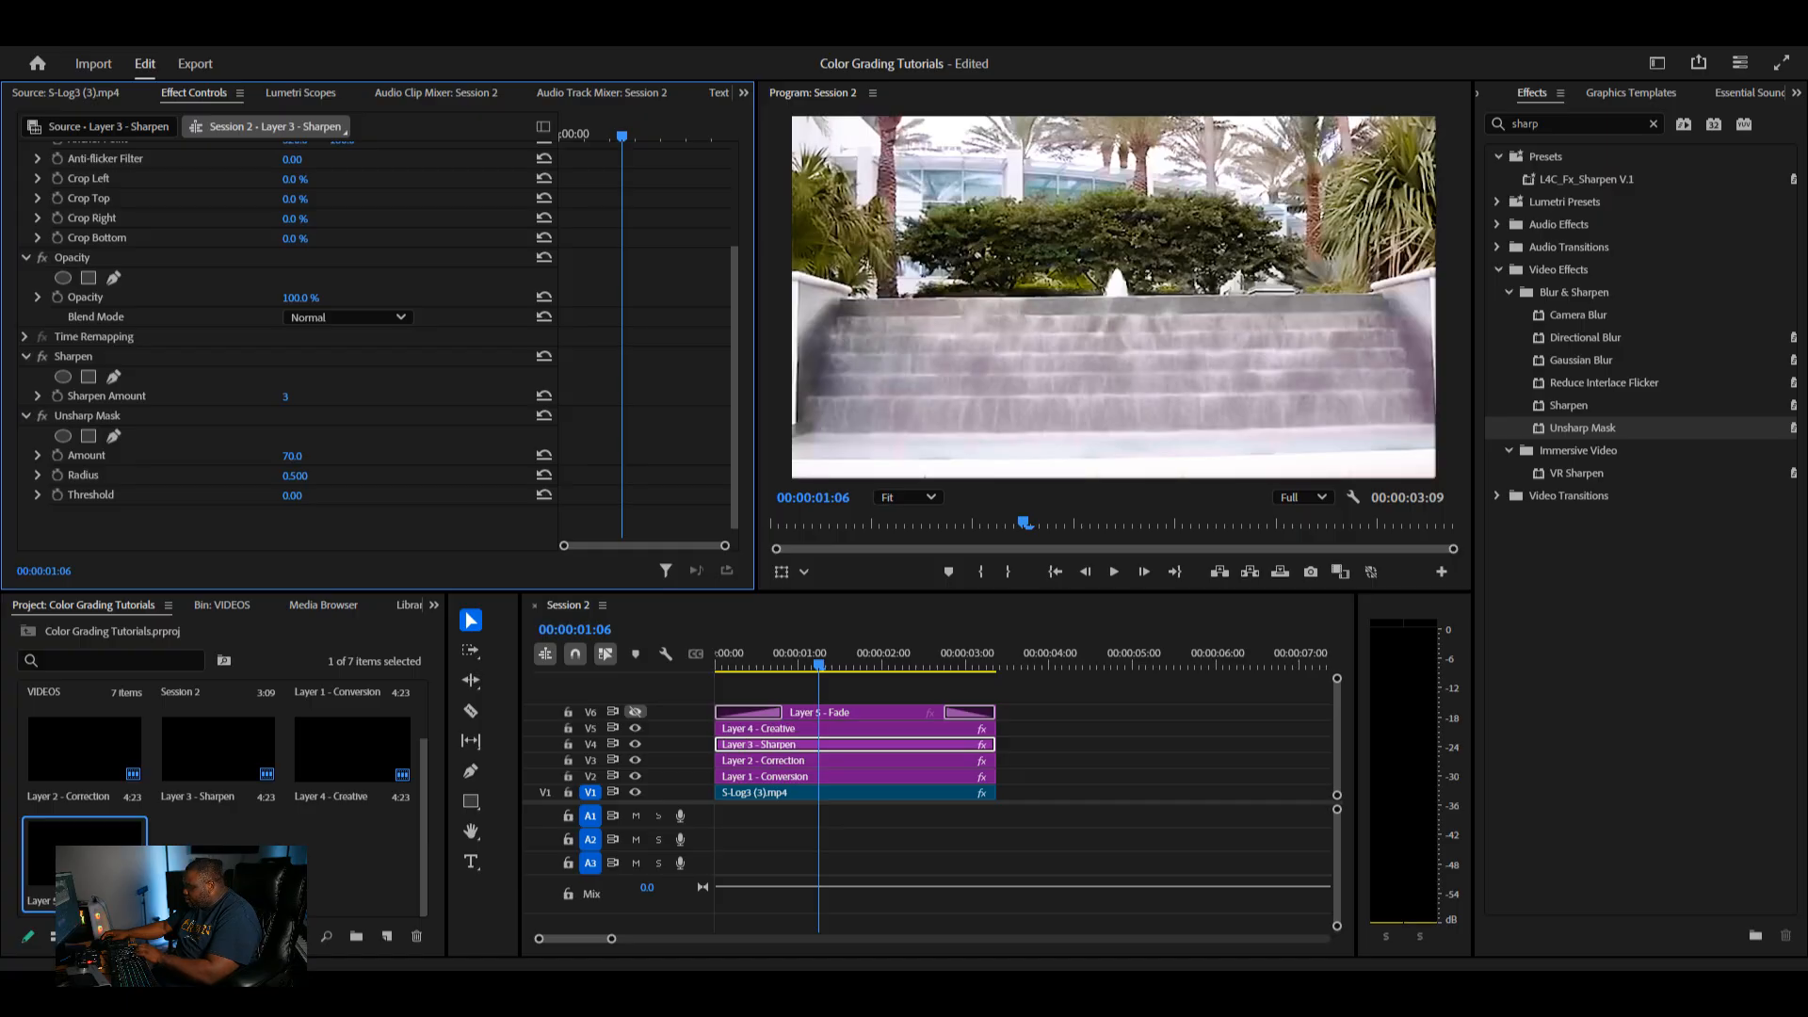
left_click(286, 397)
type("3")
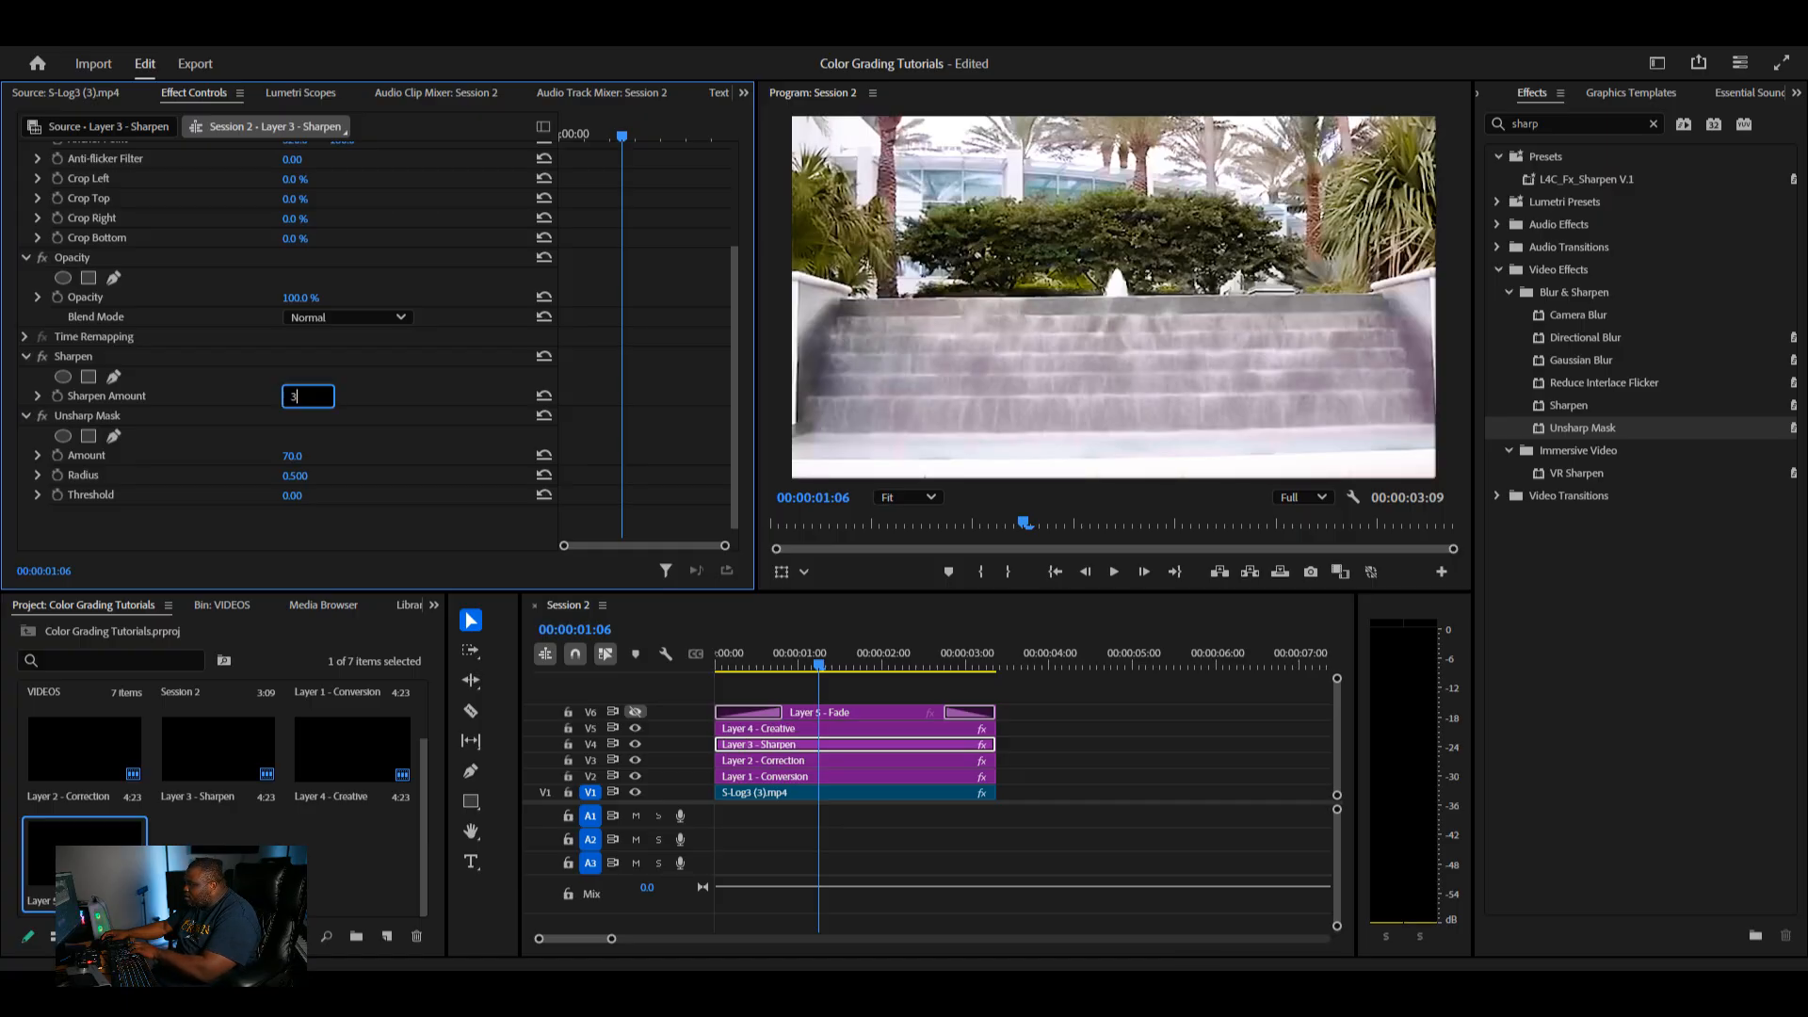
key("Return")
- Try an Unsharp Mask amount of 40 on the Layer 3 - Sharpen clip and settle on 50
left_click(293, 456)
type("40")
key("Return")
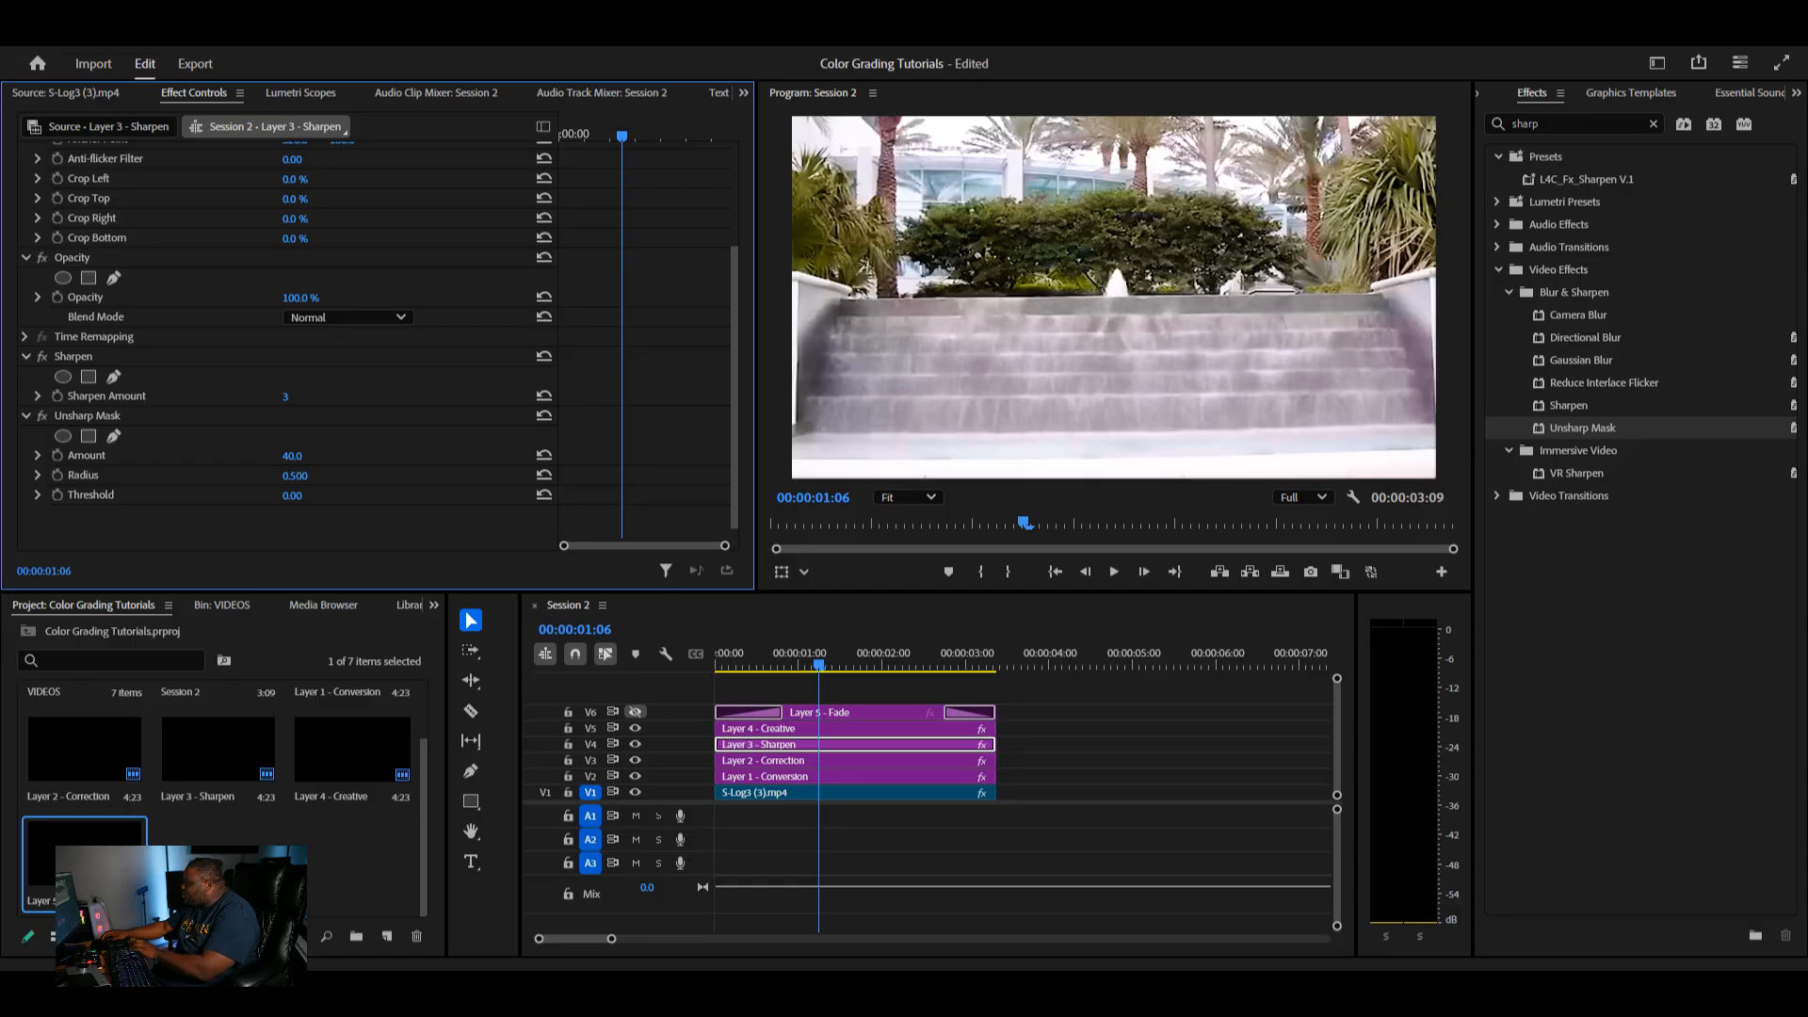
left_click(293, 456)
type("50")
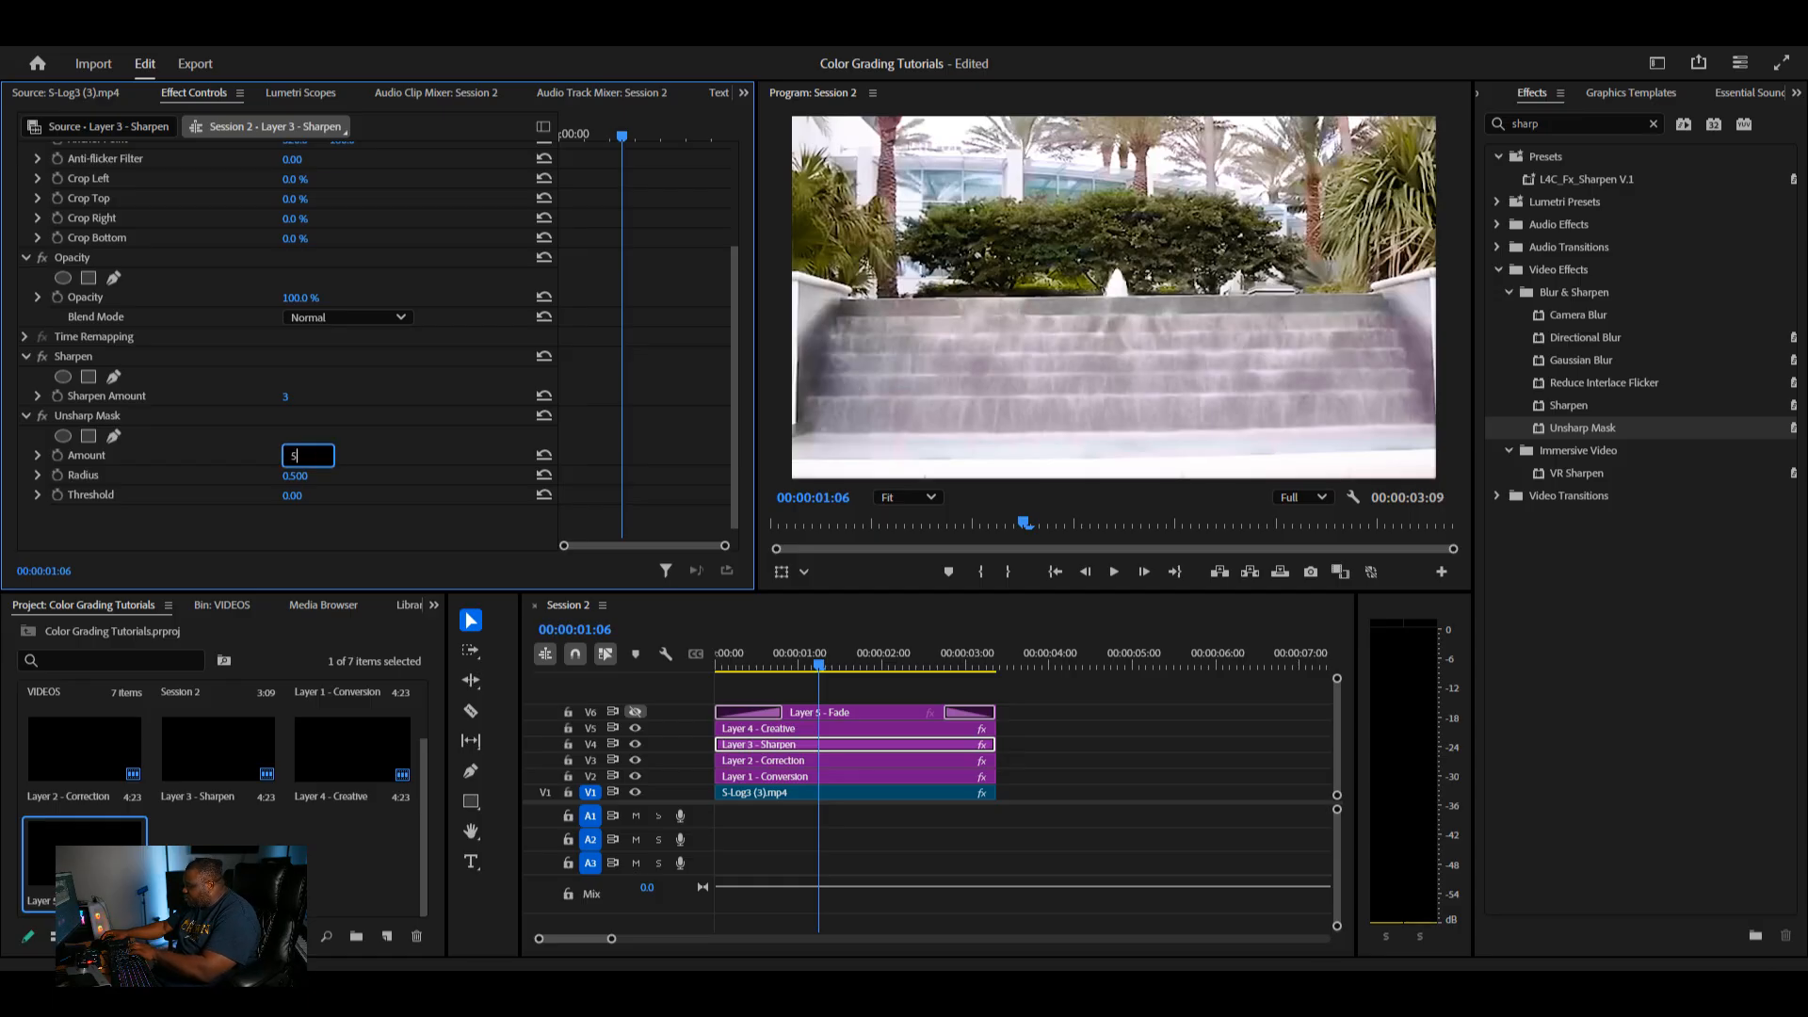
key("Return")
- Play the sequence from its start to its end to review the sharpening, and return the playhead to 00:00:00:00
left_click(717, 656)
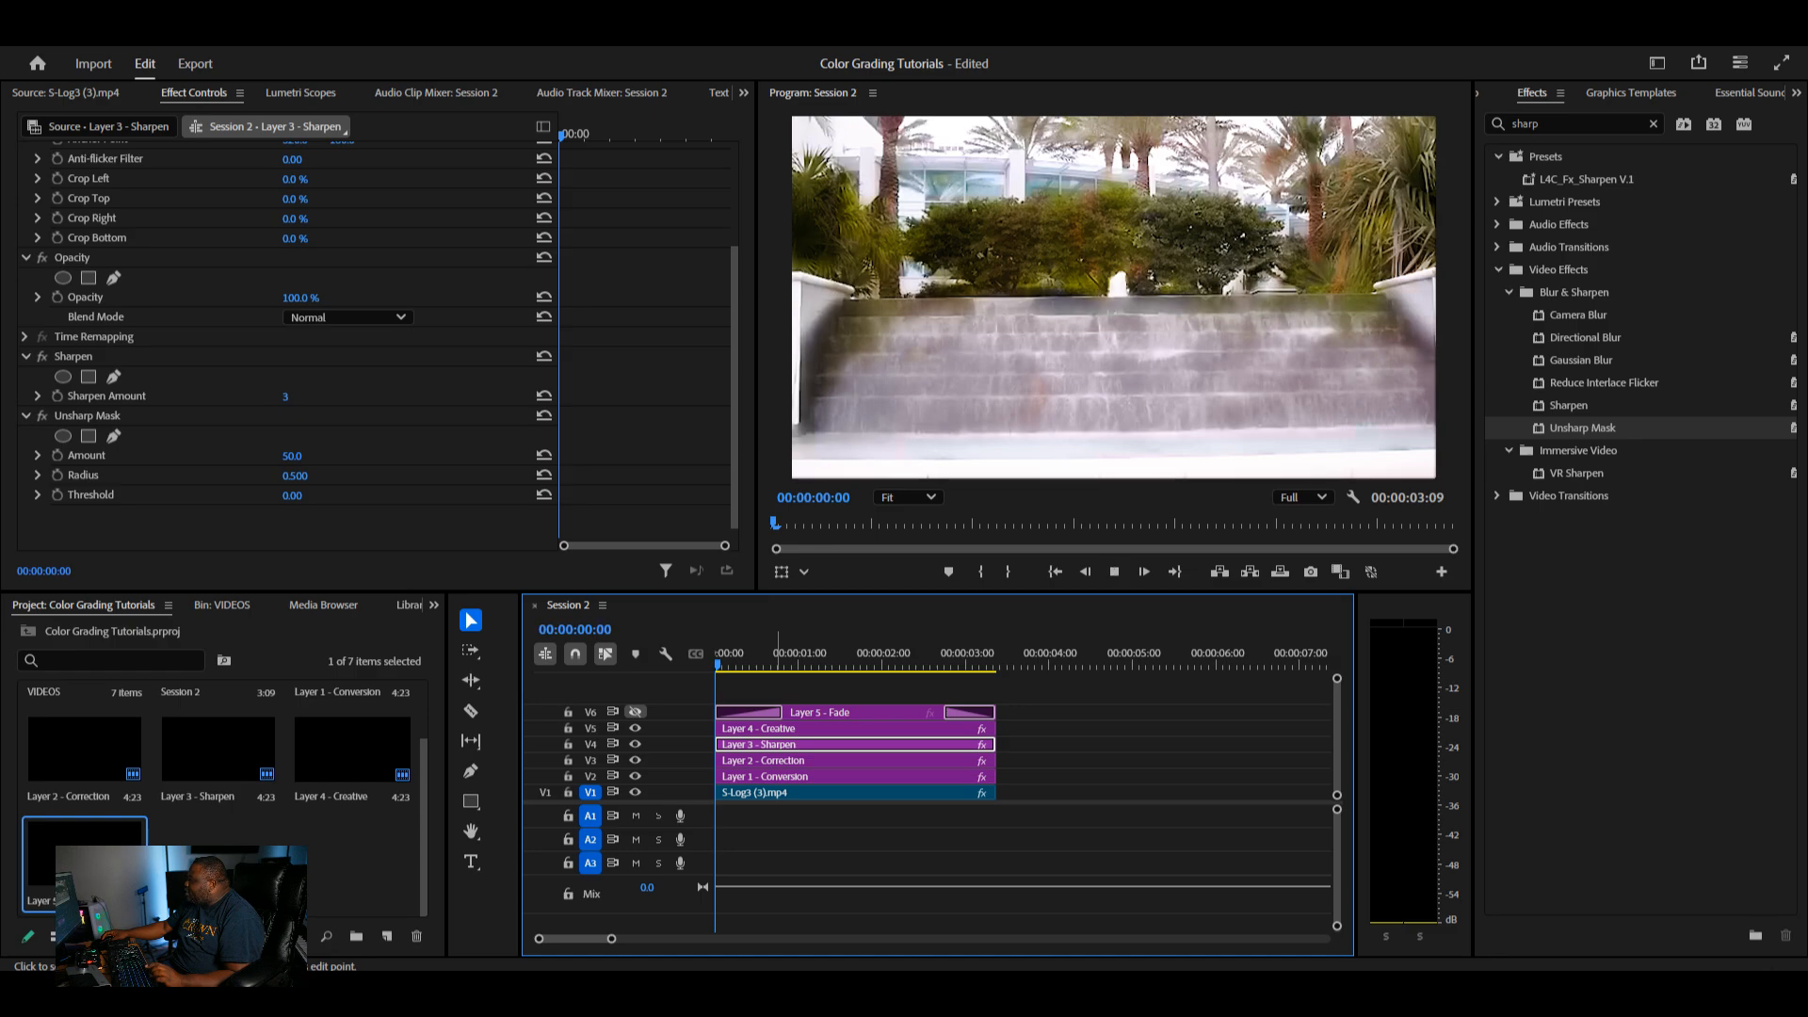
key("space")
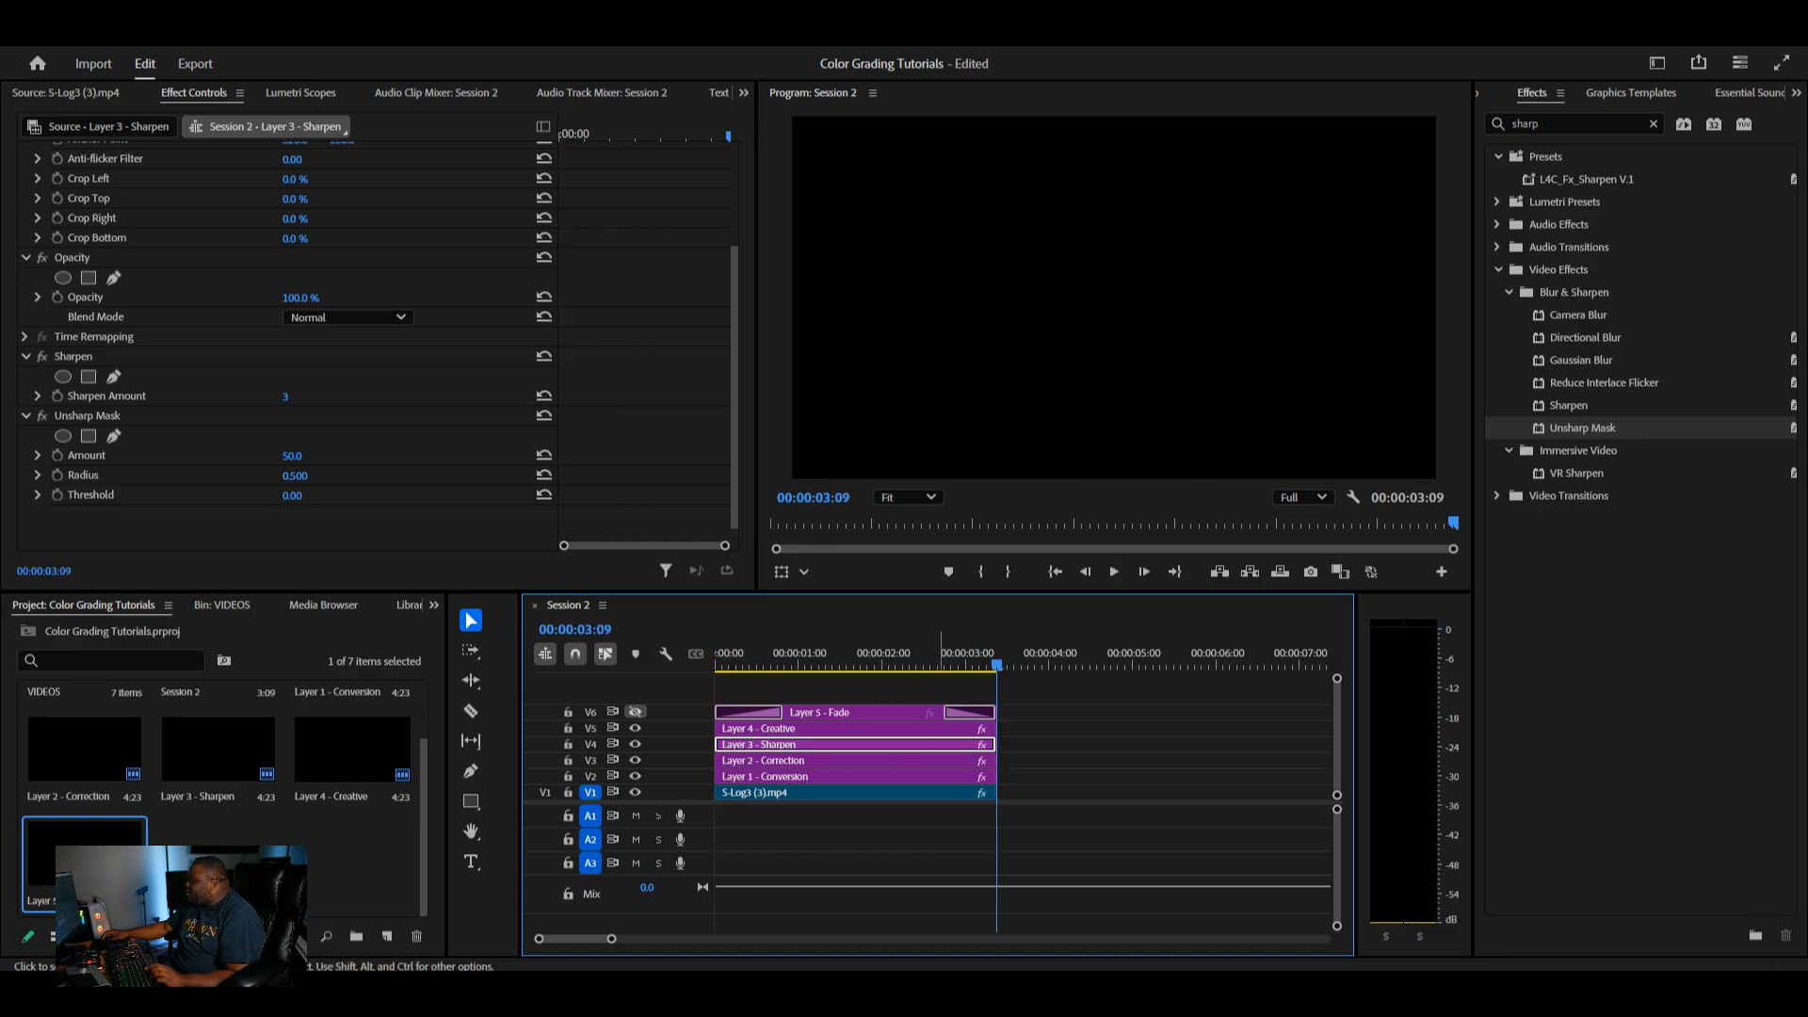
key("Home")
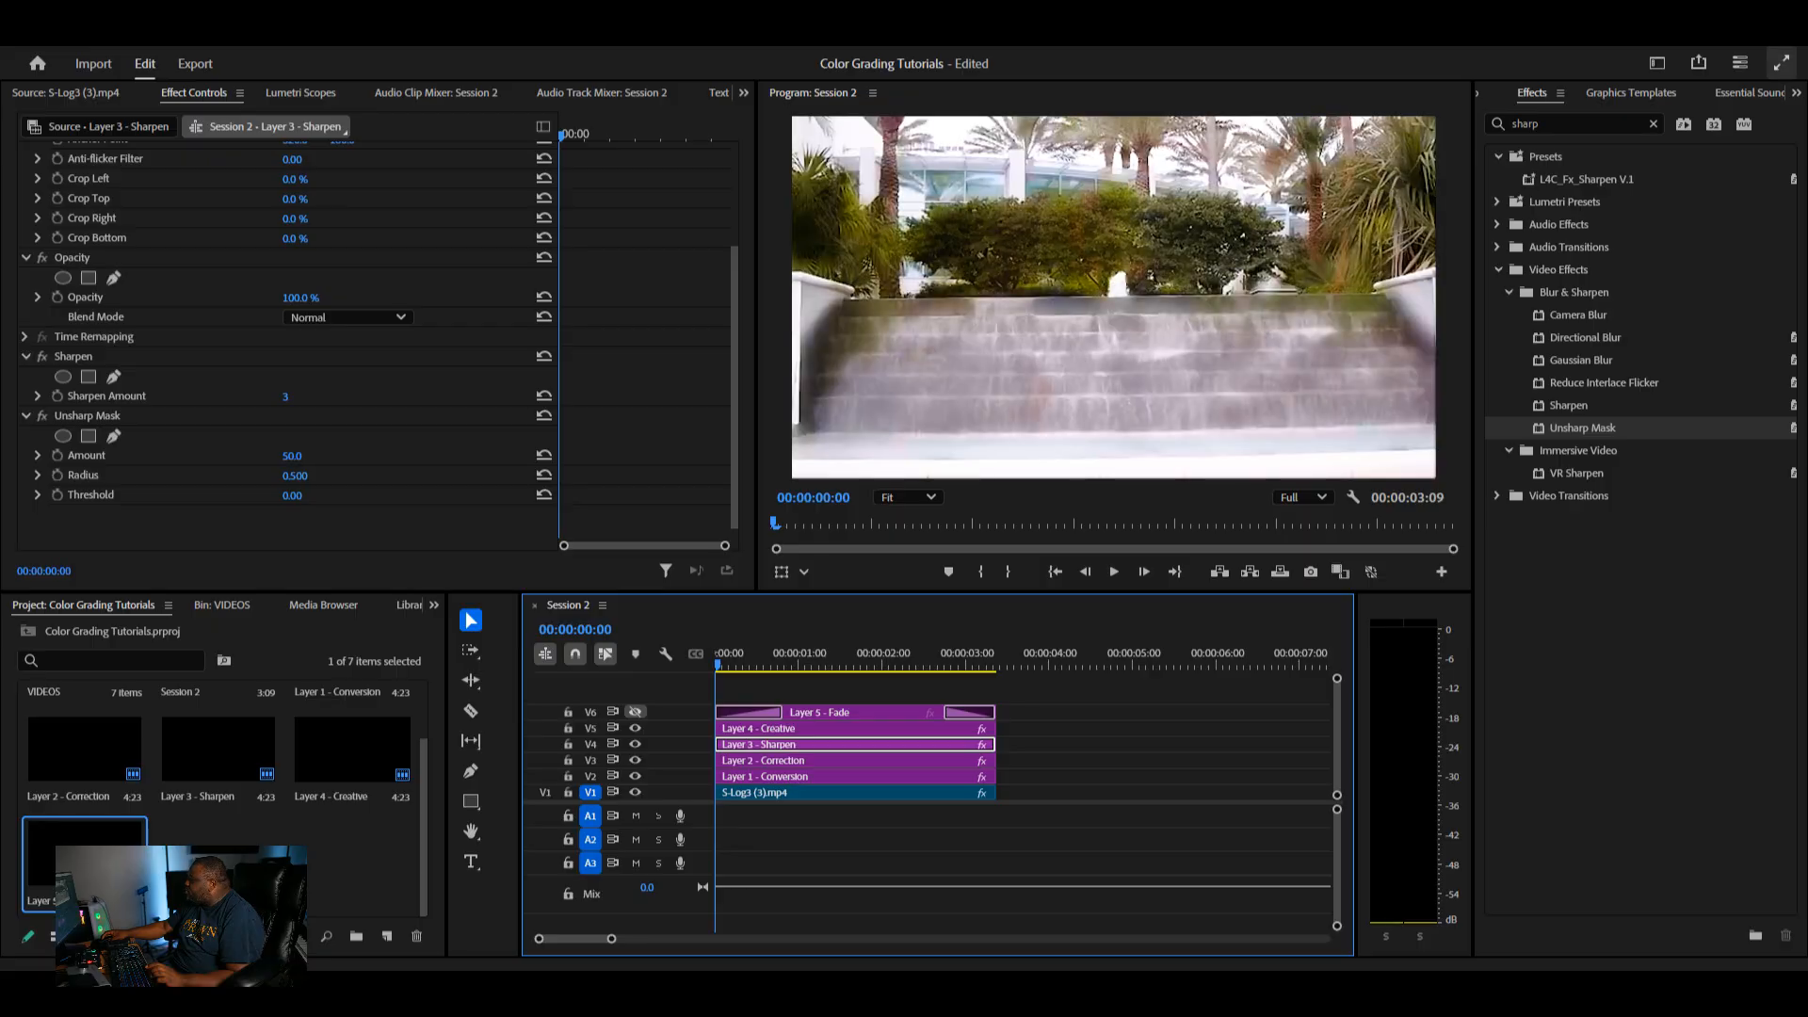